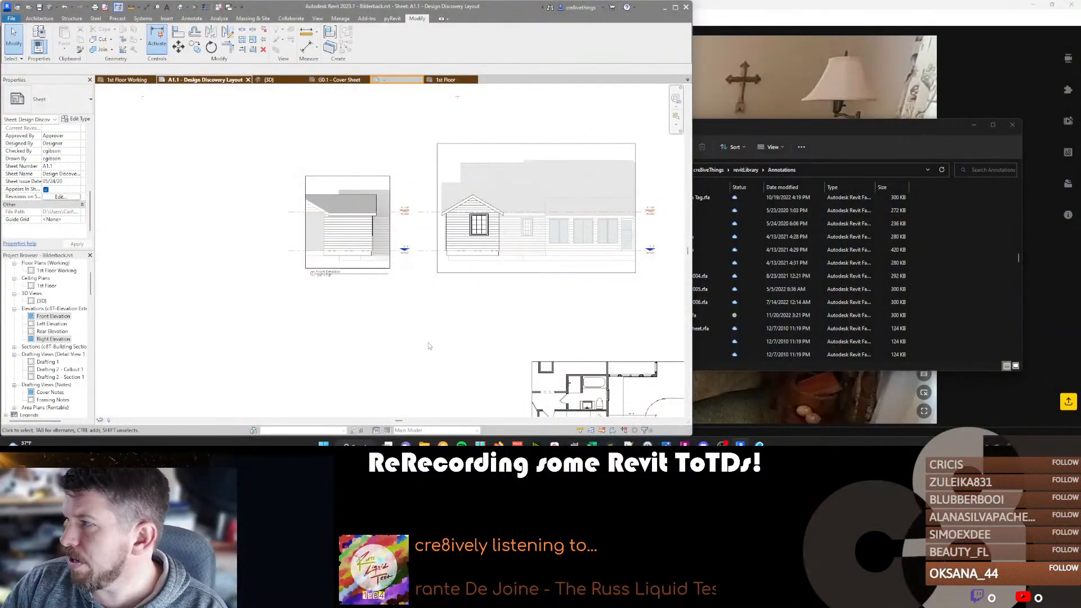
Maximize the window and examine the two elevations and the floor plan on the sheet.
scroll(349, 234, up, 2)
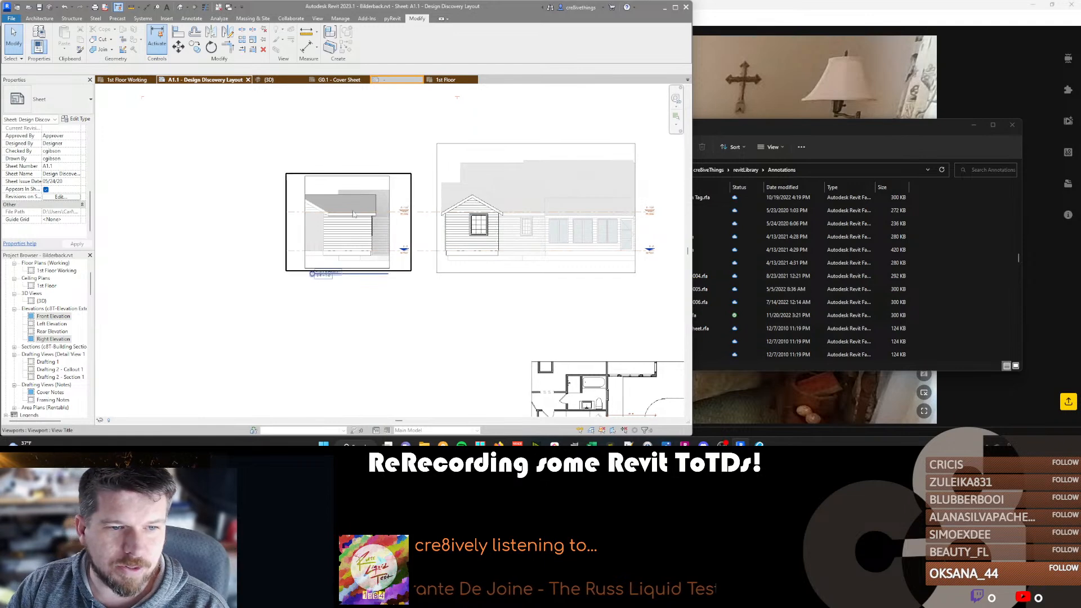
scroll(392, 317, down, 3)
scroll(392, 317, down, 2)
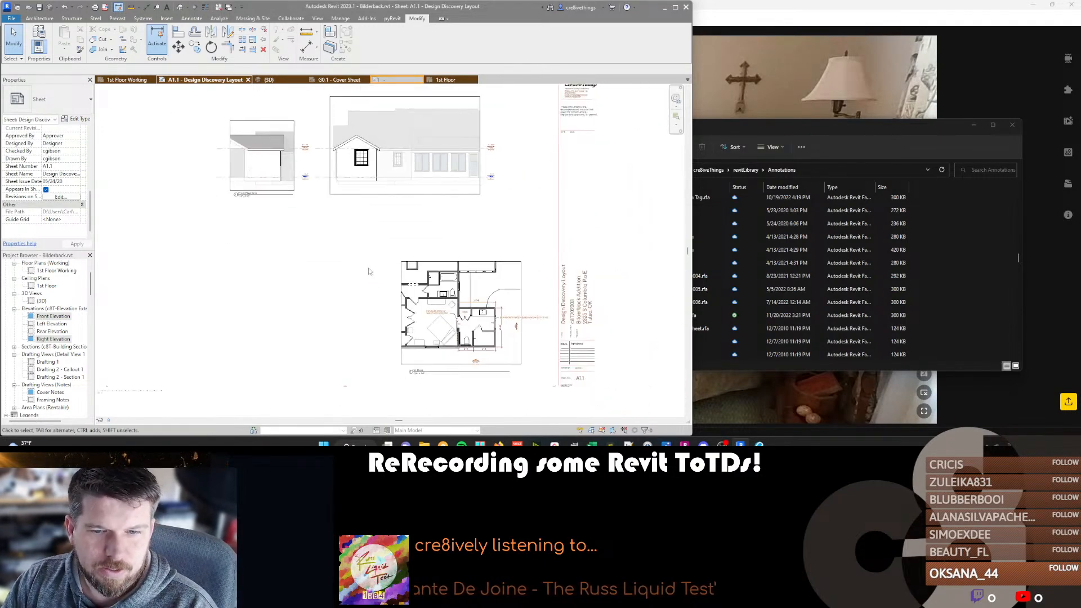
click(675, 8)
middle_drag(494, 276, 518, 227)
scroll(379, 168, up, 2)
scroll(379, 187, down, 2)
scroll(480, 269, up, 1)
scroll(480, 270, up, 2)
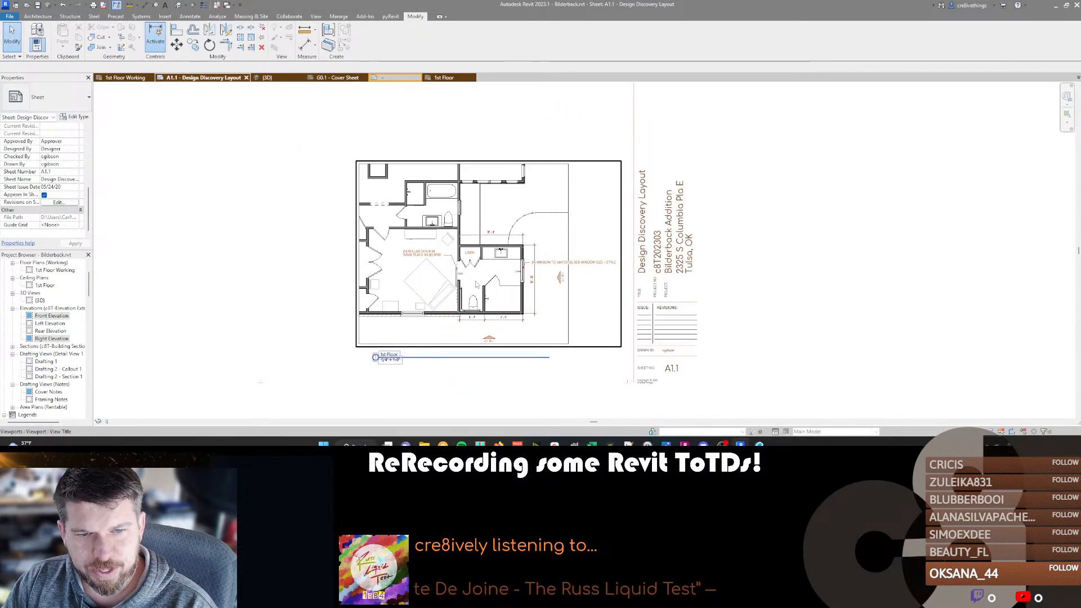
scroll(480, 270, up, 1)
scroll(480, 269, down, 1)
scroll(495, 289, down, 3)
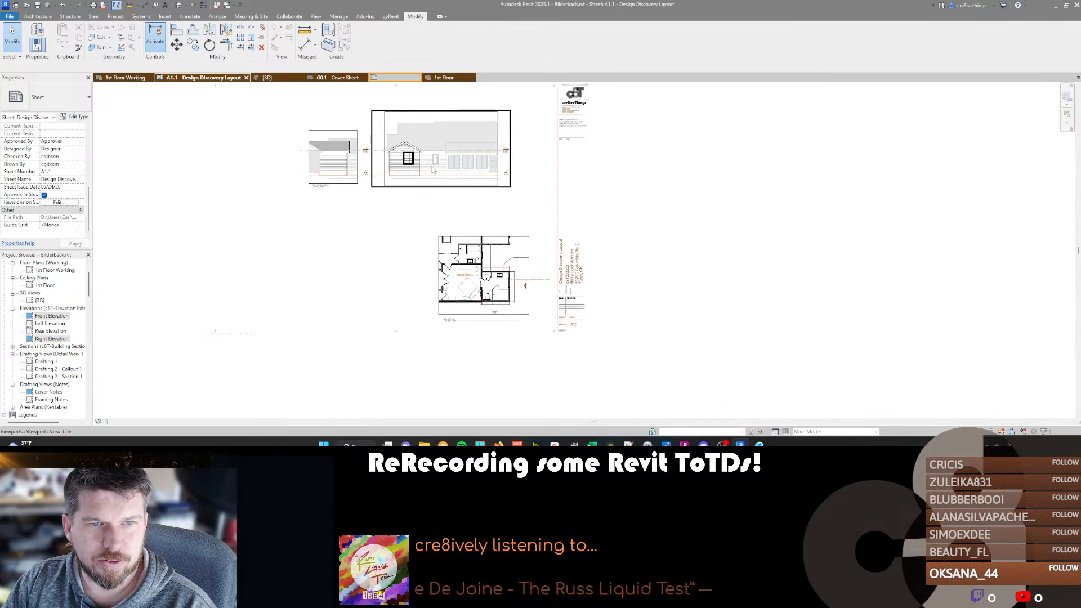
Move the right and front elevation viewports closer to the floor plan on the sheet, keeping their level lines aligned.
click(462, 179)
drag(462, 178, 487, 187)
drag(328, 163, 367, 196)
Activate the front elevation, switch the 8ft plate and 1st Floor level heads to the left end of their lines, and deactivate the view.
double_click(367, 191)
click(330, 184)
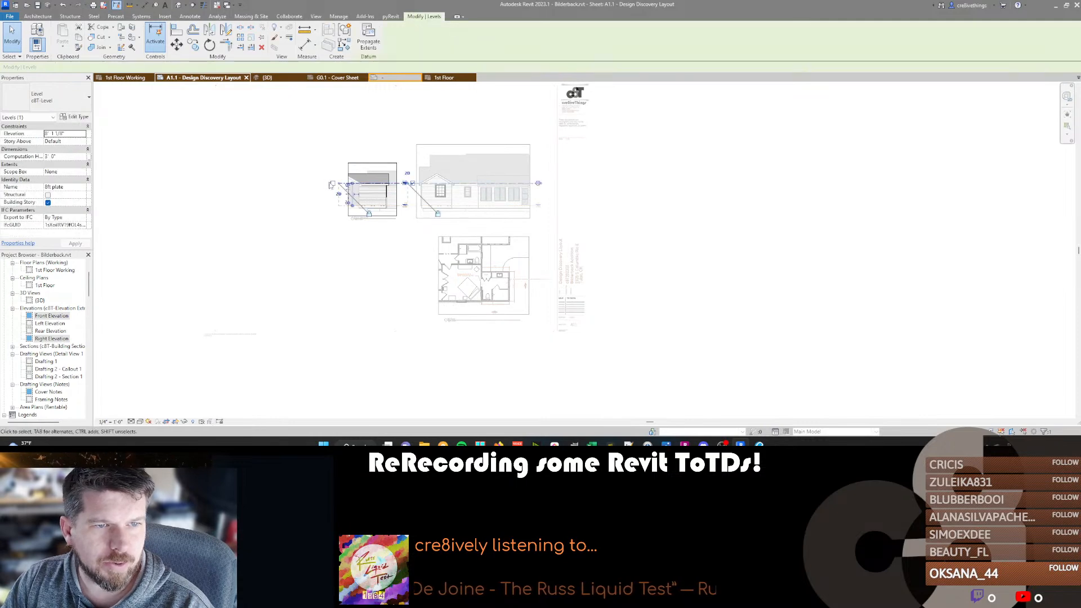
click(333, 207)
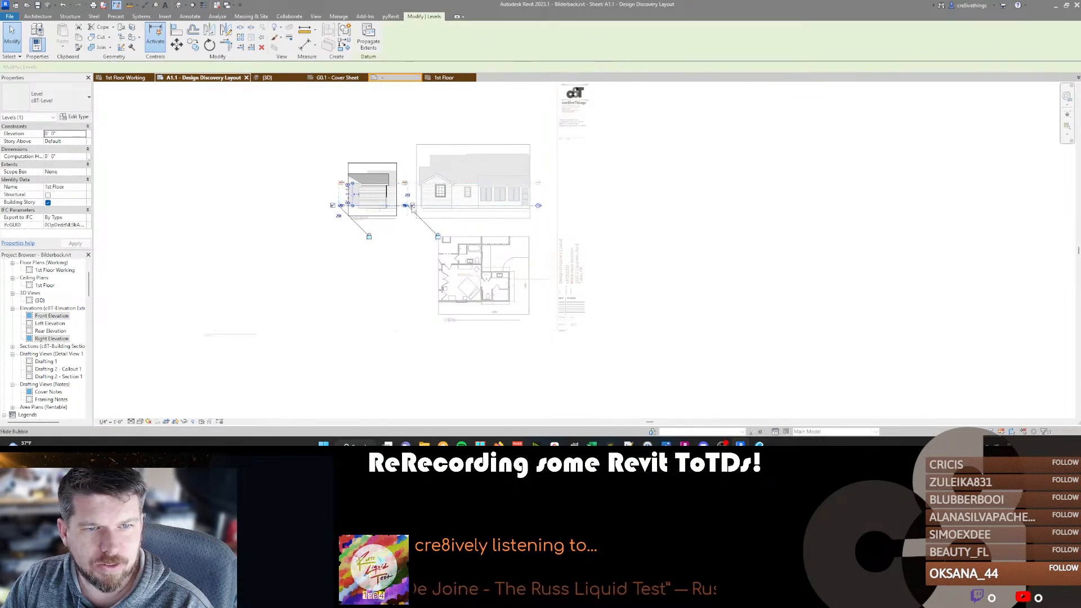
click(416, 183)
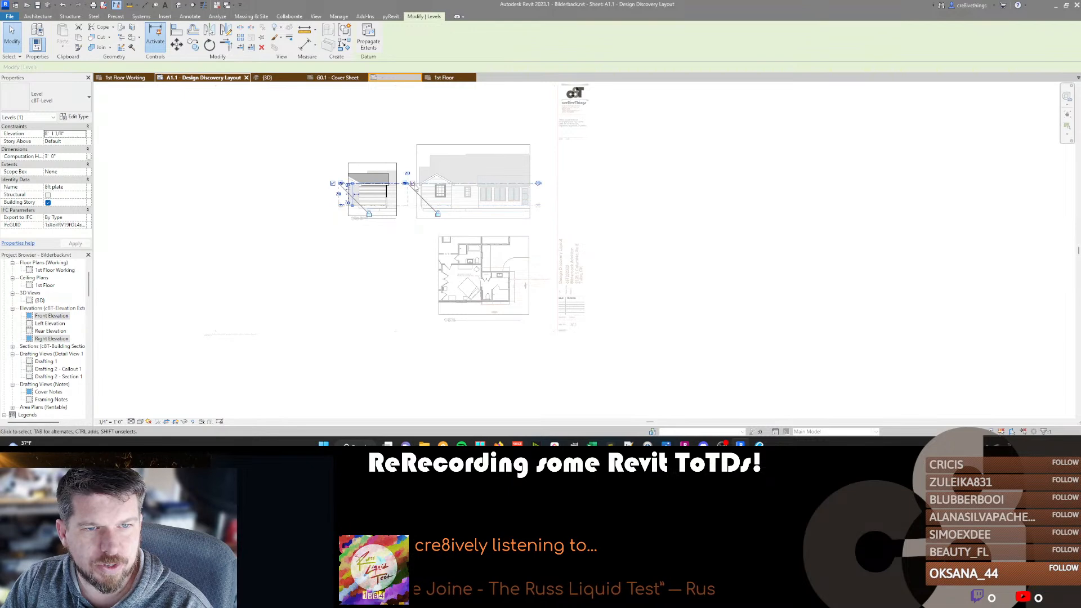
double_click(410, 251)
Load the Elevation Masking detail component family from the revitLibrary Detail Components folder into the front elevation.
scroll(405, 248, up, 2)
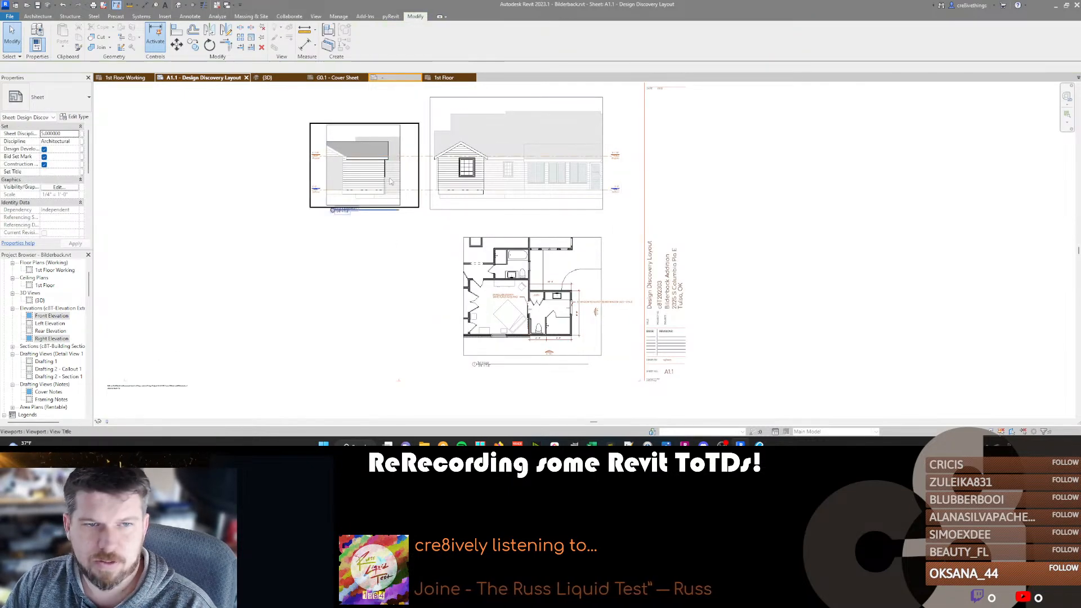
key(d)
key(c)
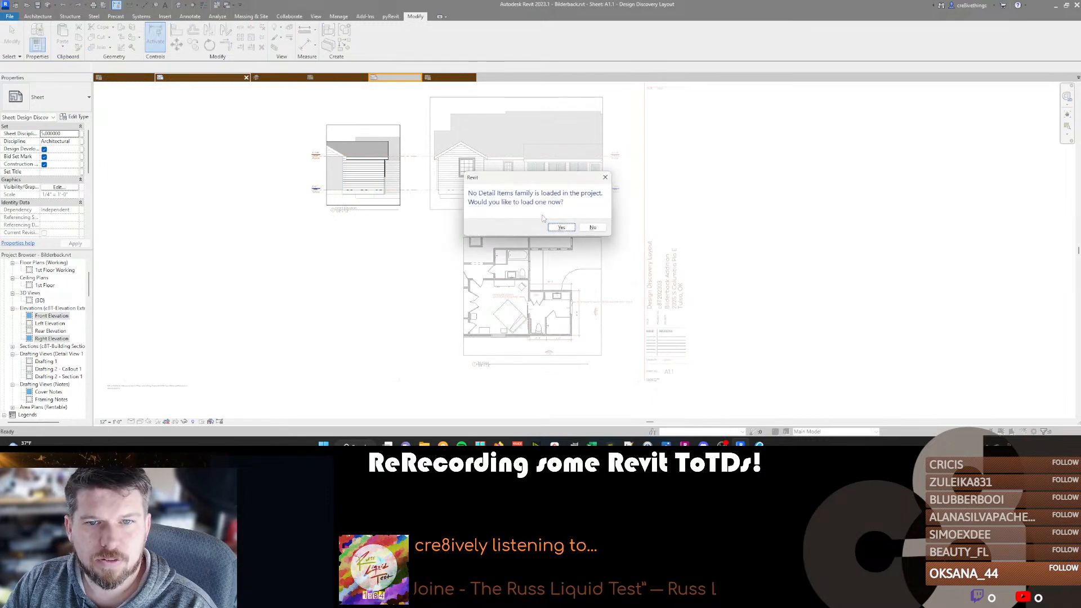
click(561, 227)
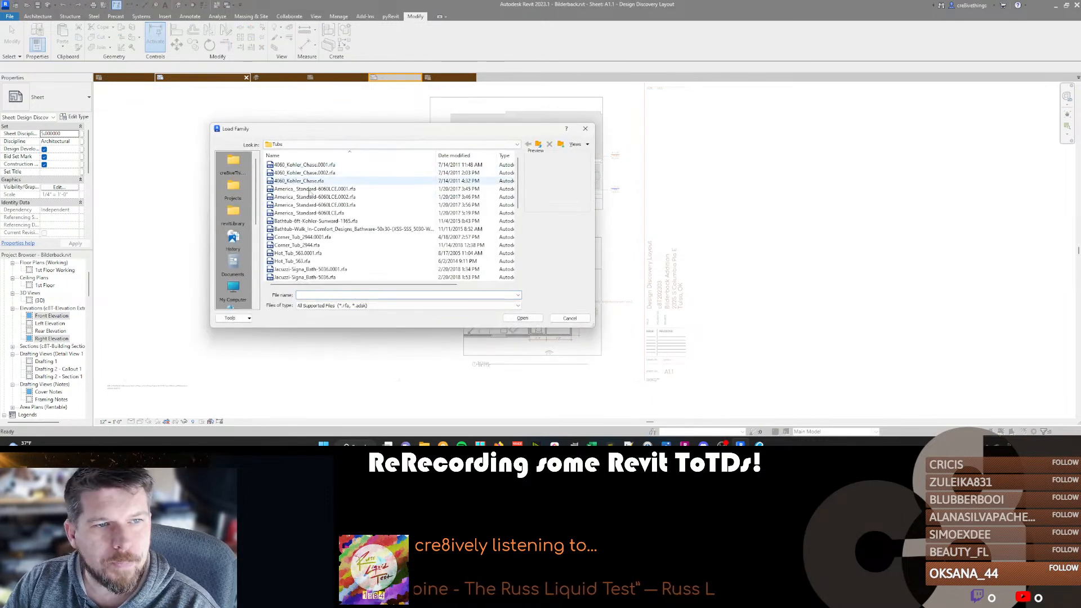
click(233, 215)
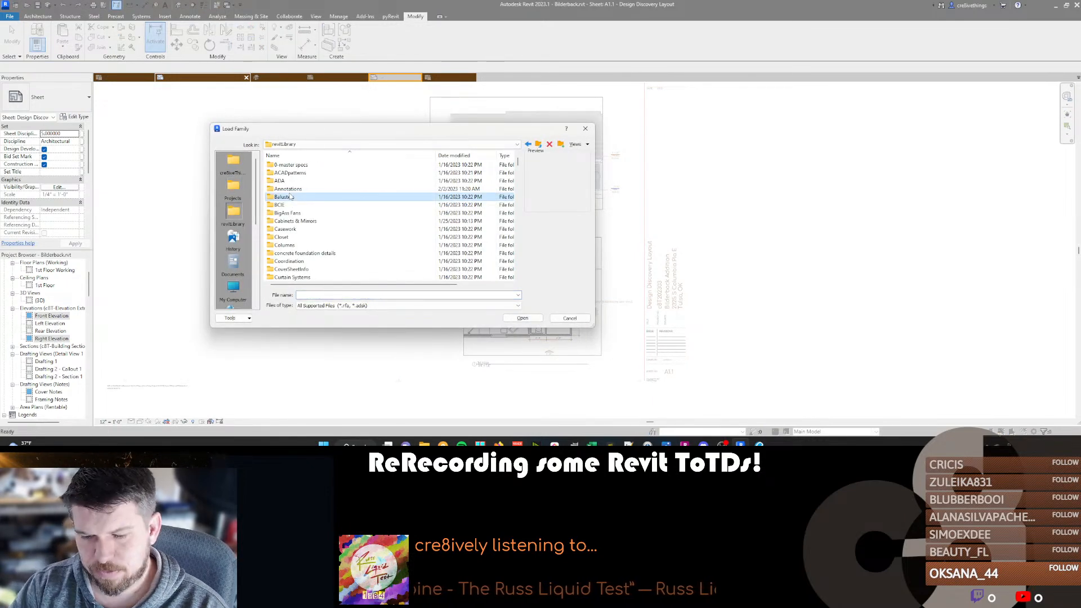
click(290, 196)
text(det)
double_click(290, 197)
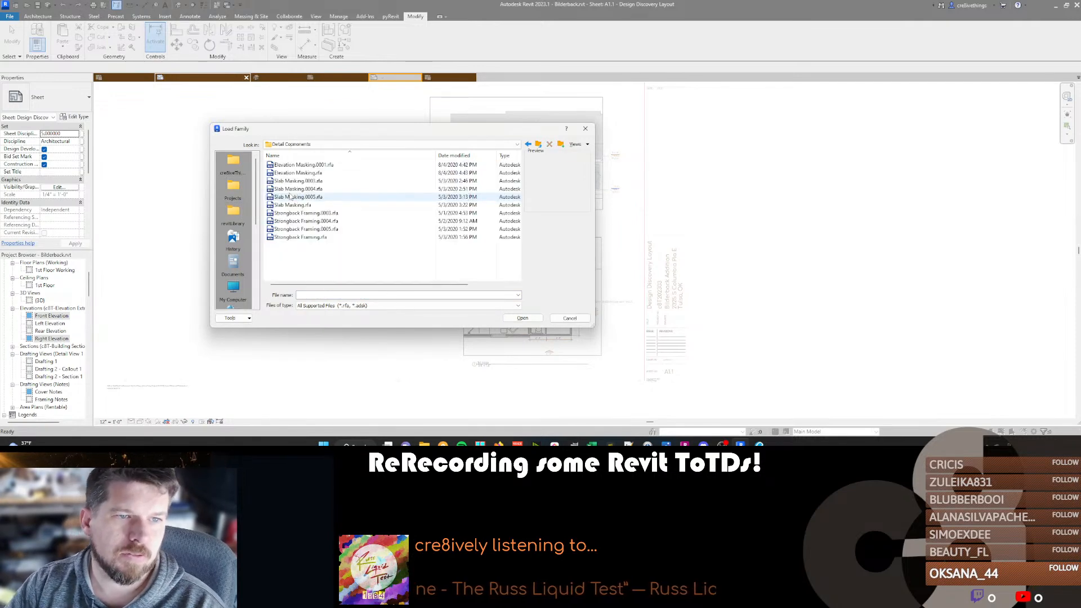
double_click(304, 165)
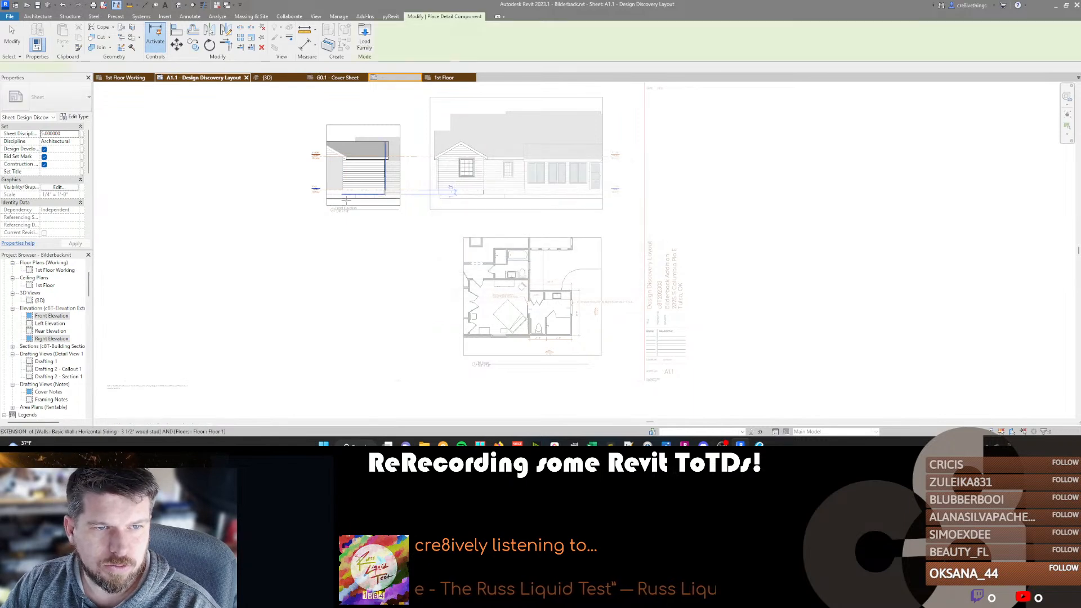
Place the Elevation Masking component below the front elevation and stretch its left end to the crop edge, with a slab span of about 23' 7".
click(341, 190)
key(Escape)
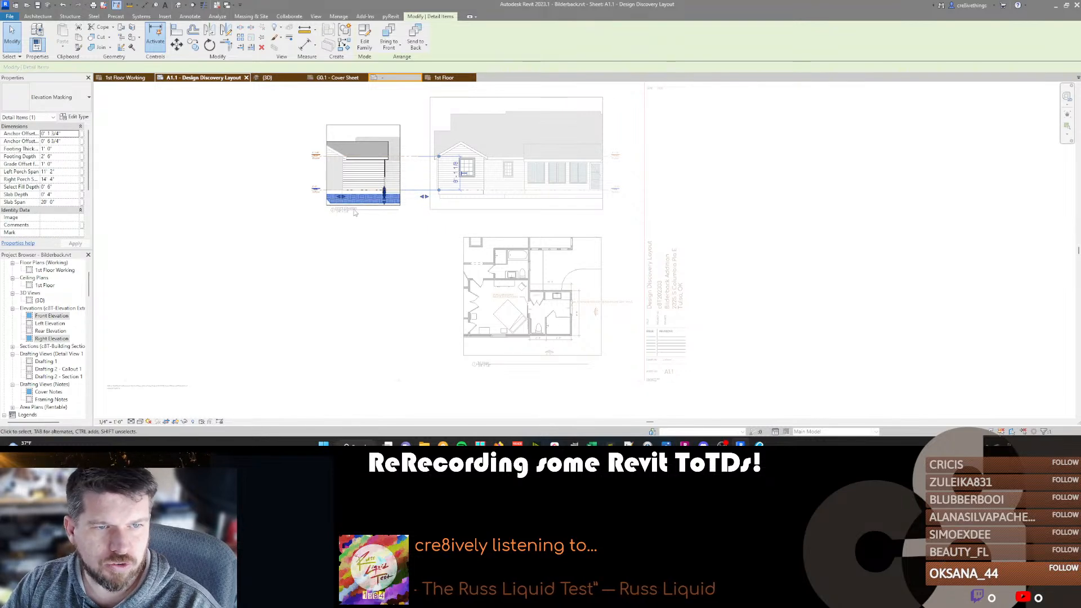
drag(341, 196, 326, 197)
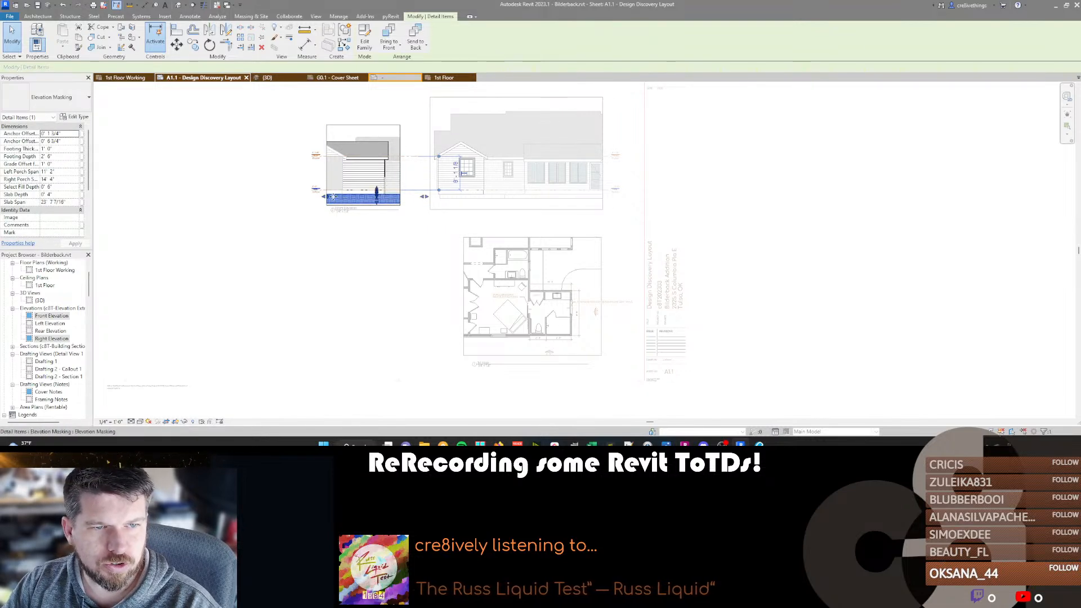
scroll(333, 198, up, 3)
scroll(318, 198, down, 2)
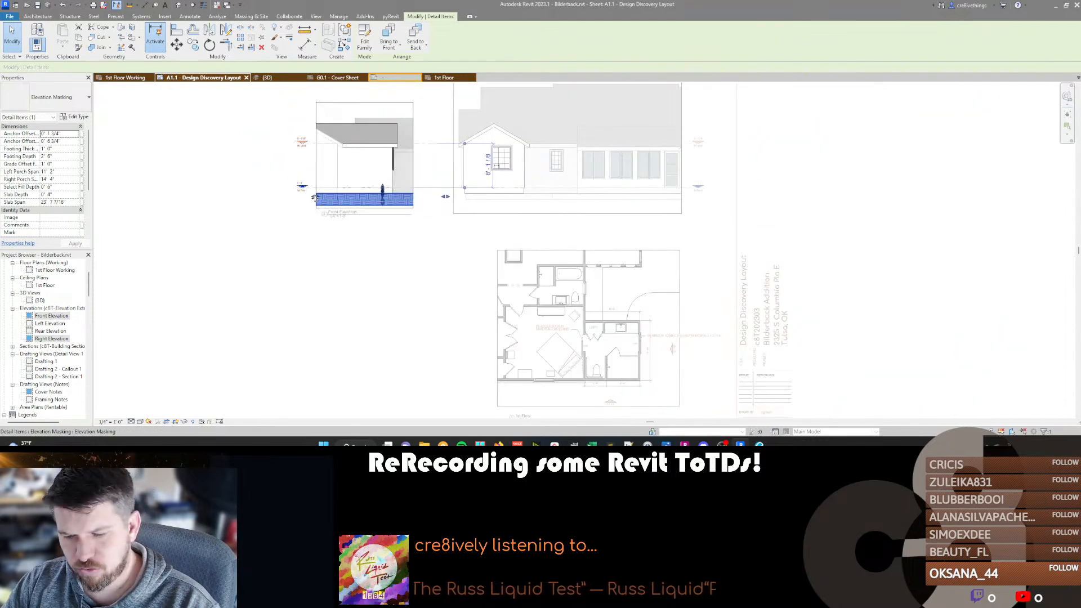
double_click(431, 229)
Place another Elevation Masking component below the right elevation and stretch it across the full crop width, with a slab span of about 40' 4".
double_click(538, 160)
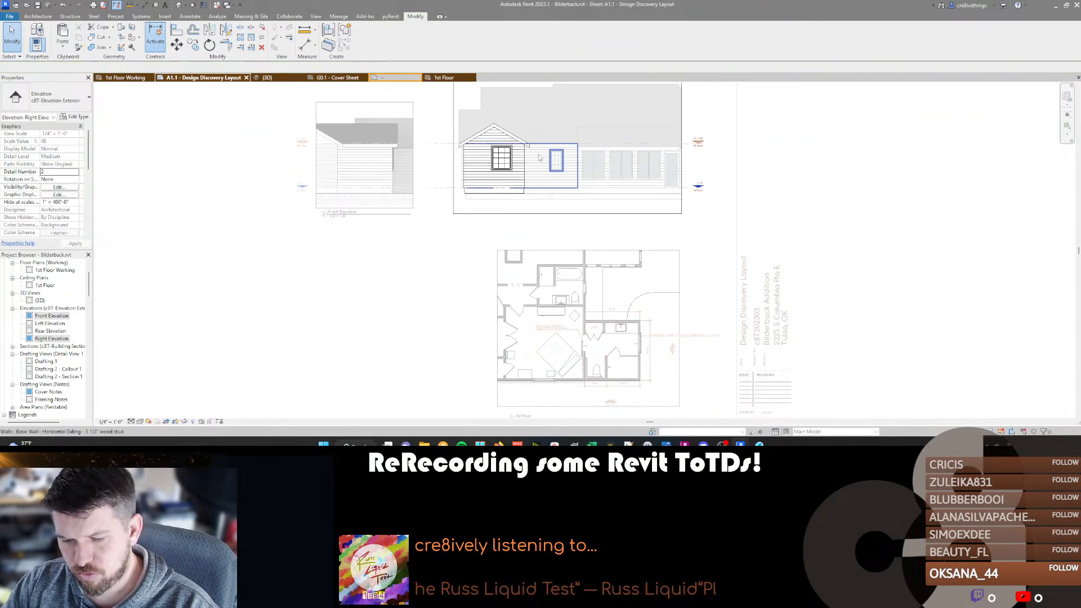
key(d)
key(c)
click(461, 186)
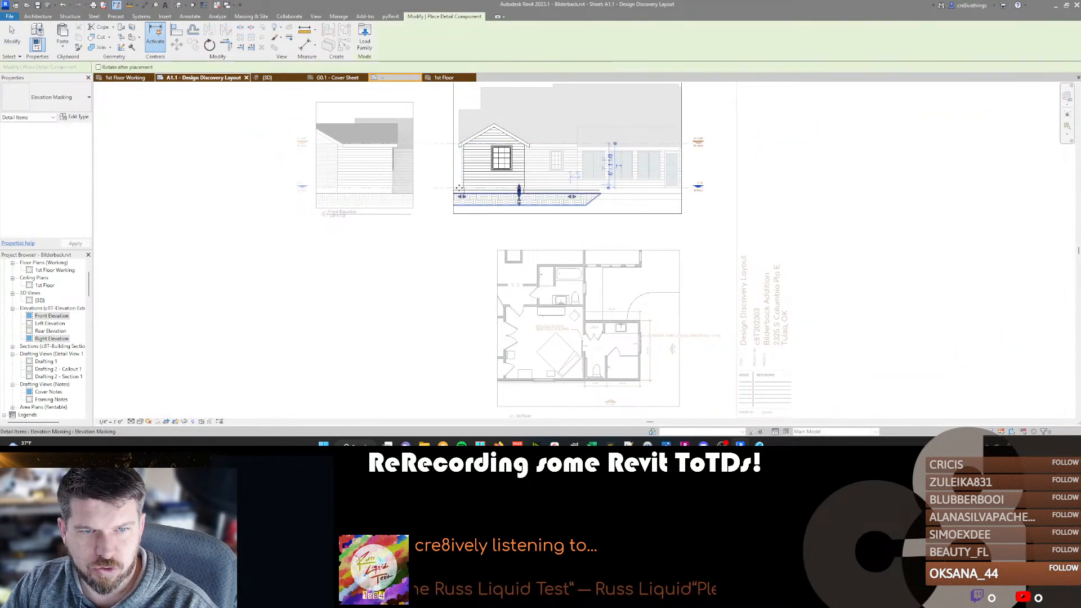
key(Escape)
click(575, 200)
drag(575, 200, 685, 197)
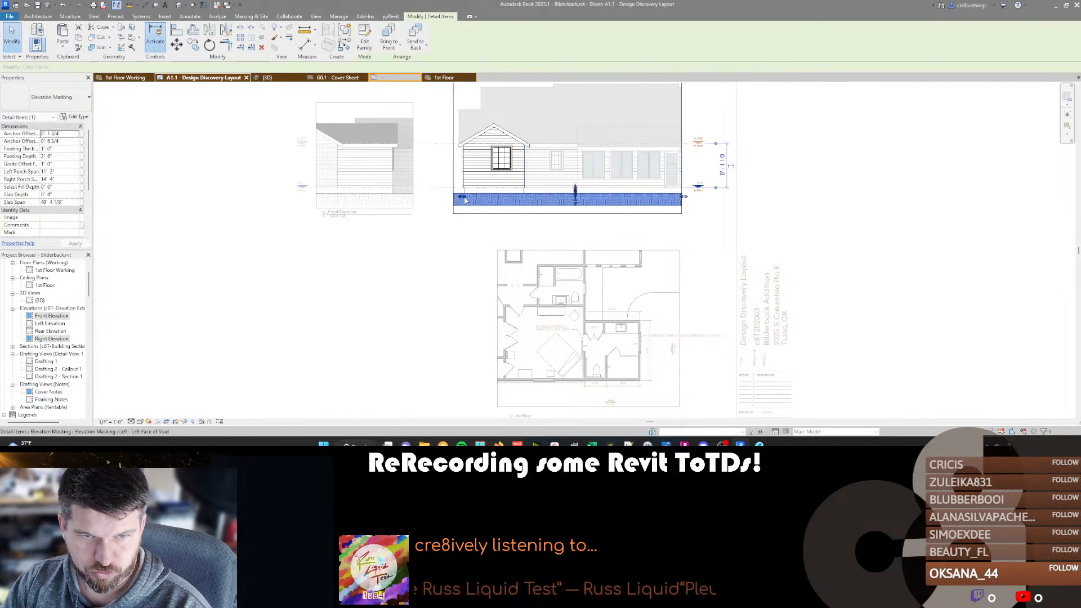
key(Escape)
middle_drag(521, 140, 512, 190)
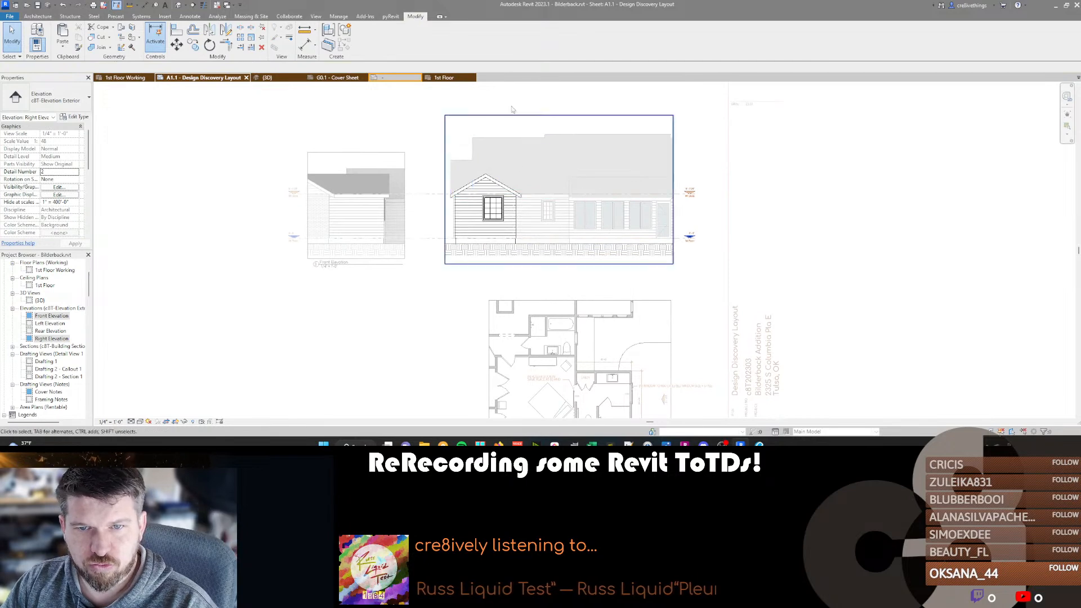
double_click(340, 240)
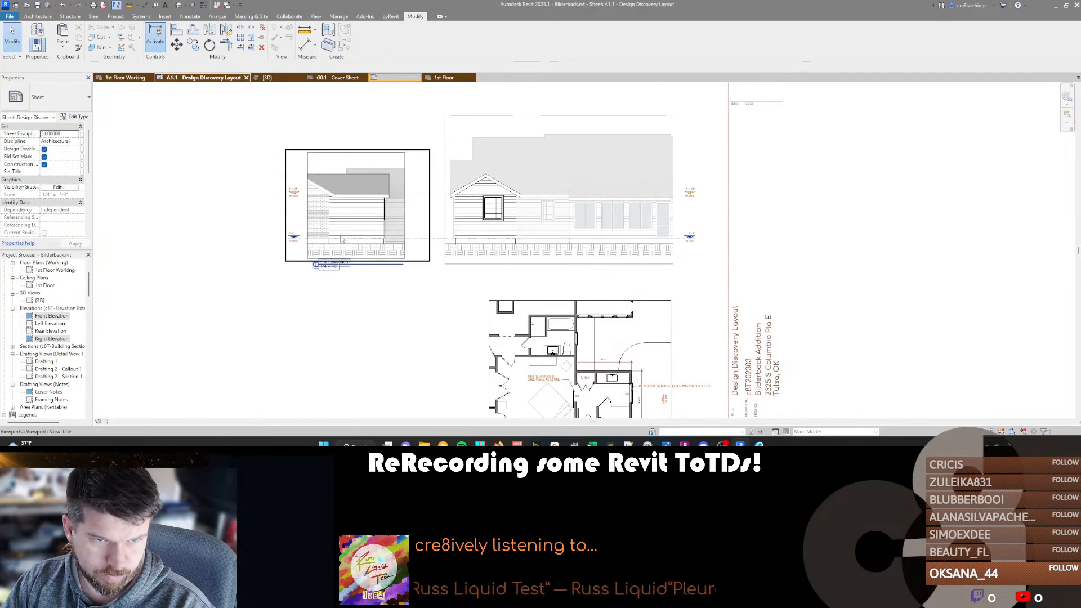
scroll(416, 236, down, 2)
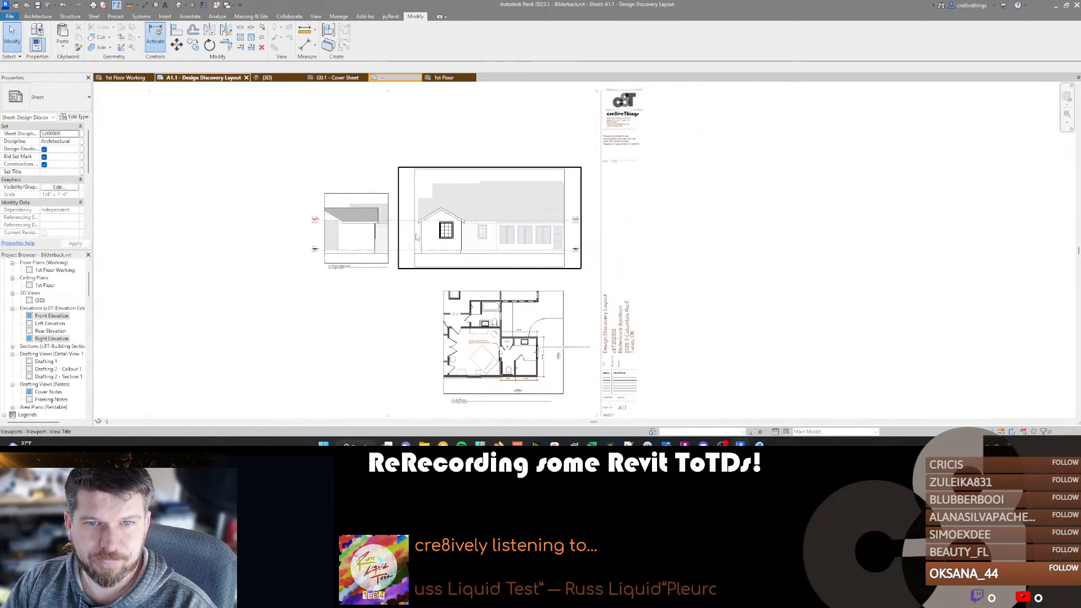
click(482, 208)
ctrl+click(345, 219)
scroll(345, 216, up, 3)
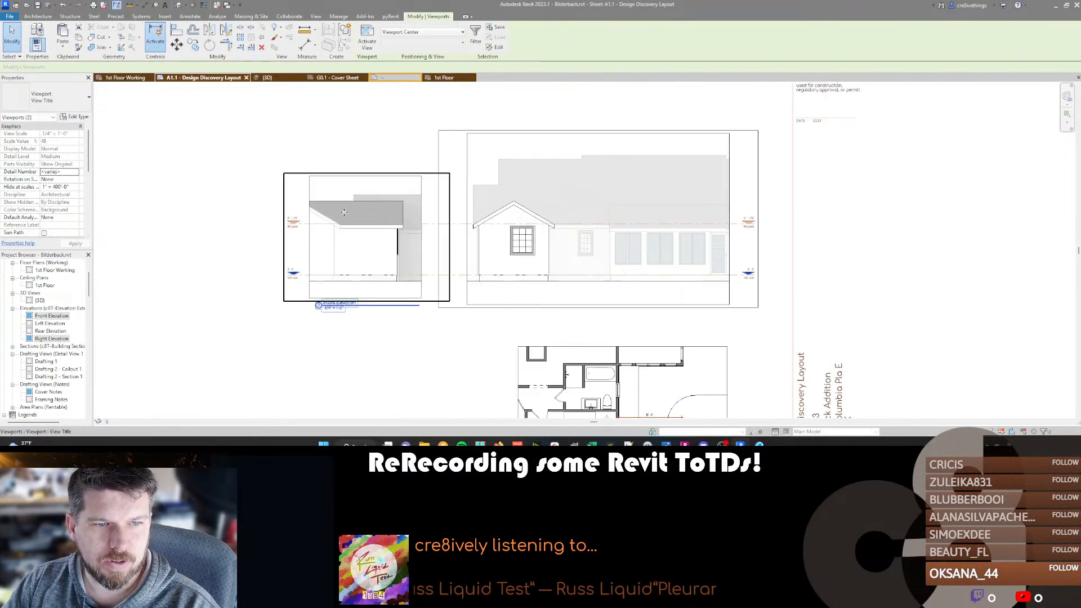
click(351, 144)
In the front elevation's Exterior Elevation view template, override the Roofs surface foreground pattern color with gray RGB 128-128-128 and apply it.
scroll(353, 257, up, 3)
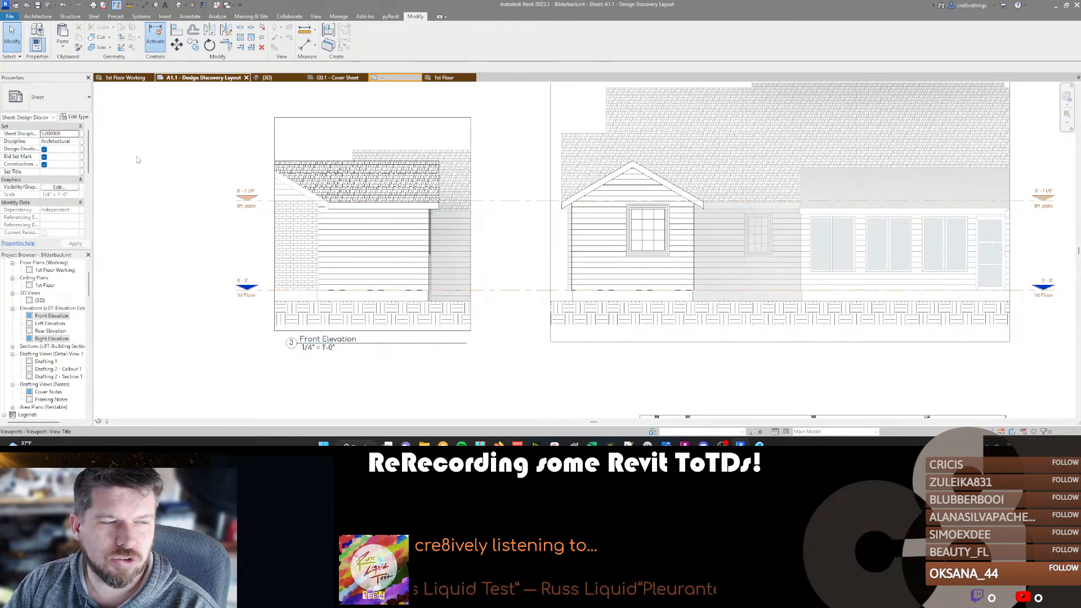
click(326, 340)
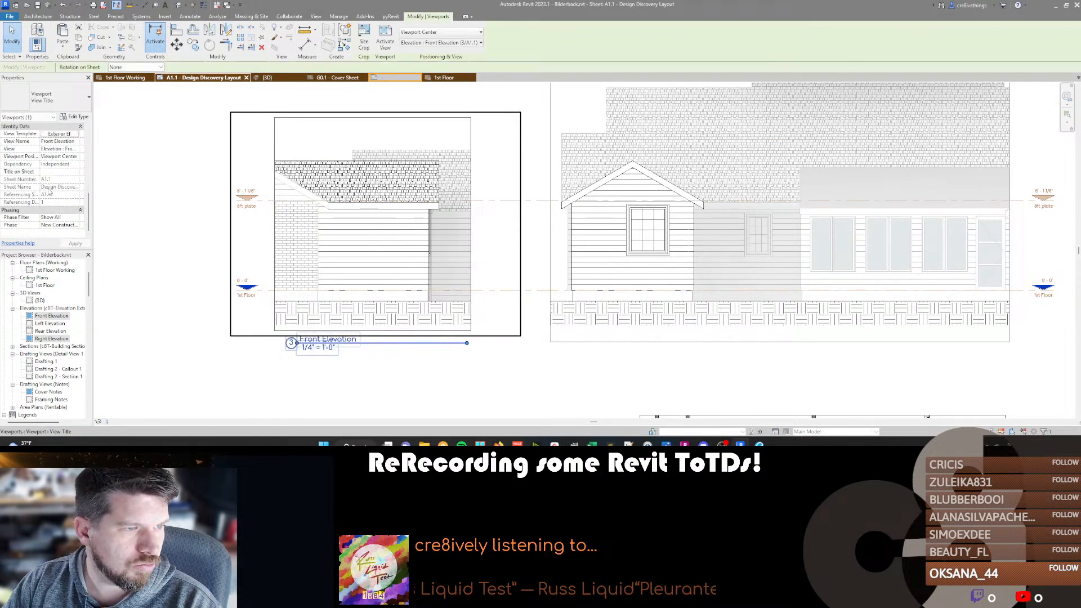
click(67, 134)
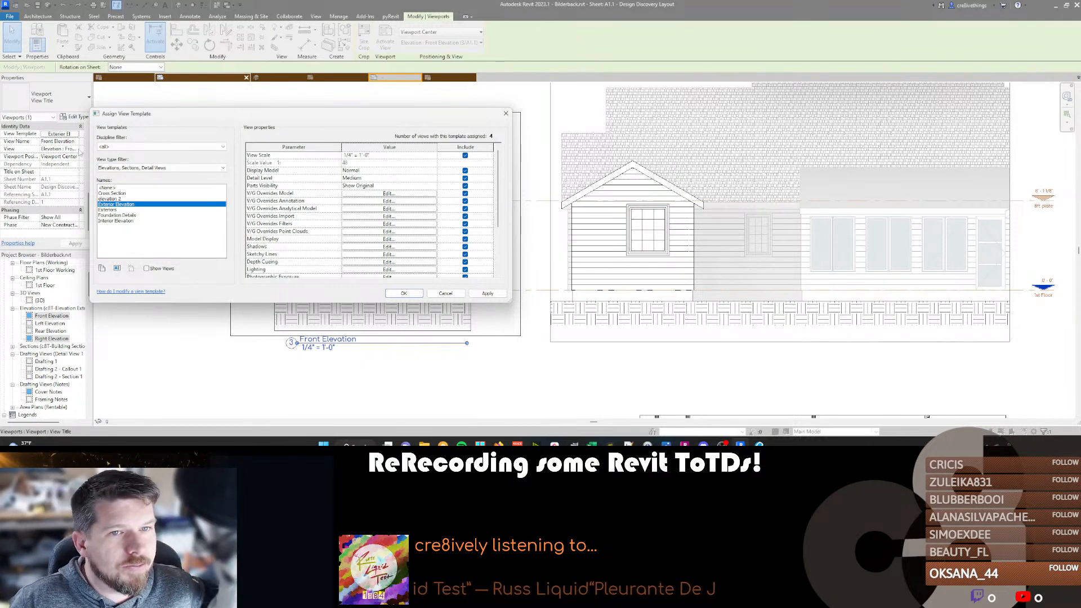
click(400, 194)
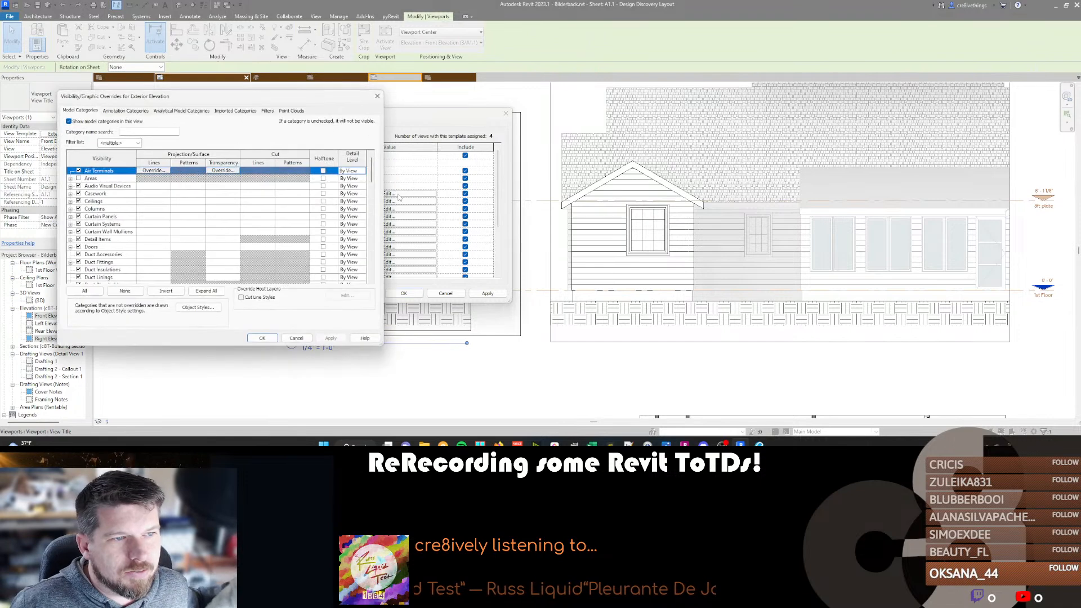
scroll(103, 237, down, 12)
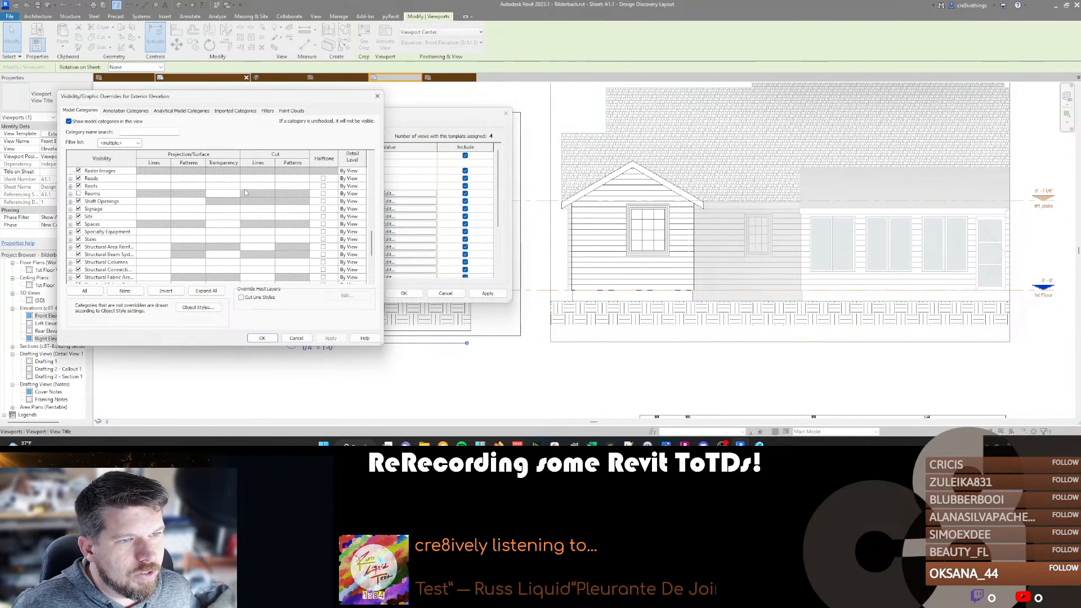
click(193, 186)
click(189, 186)
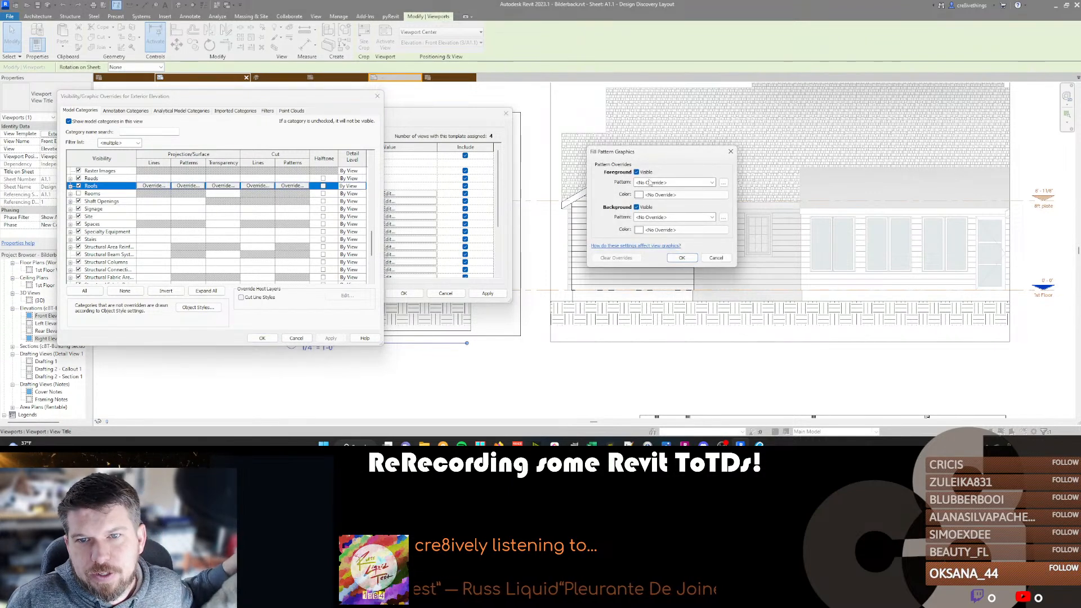
click(660, 195)
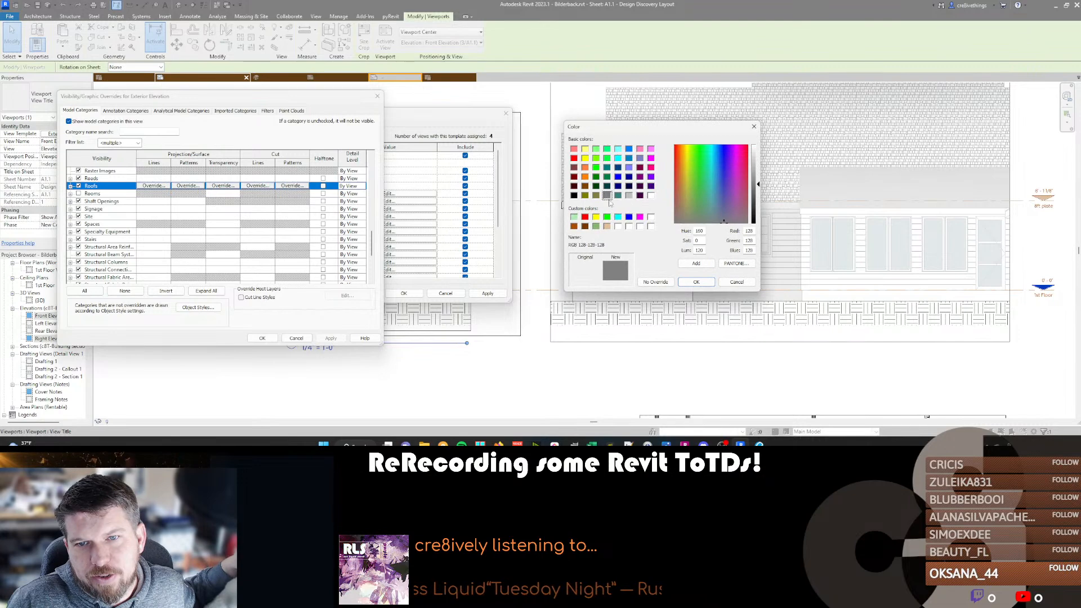
click(695, 281)
click(682, 258)
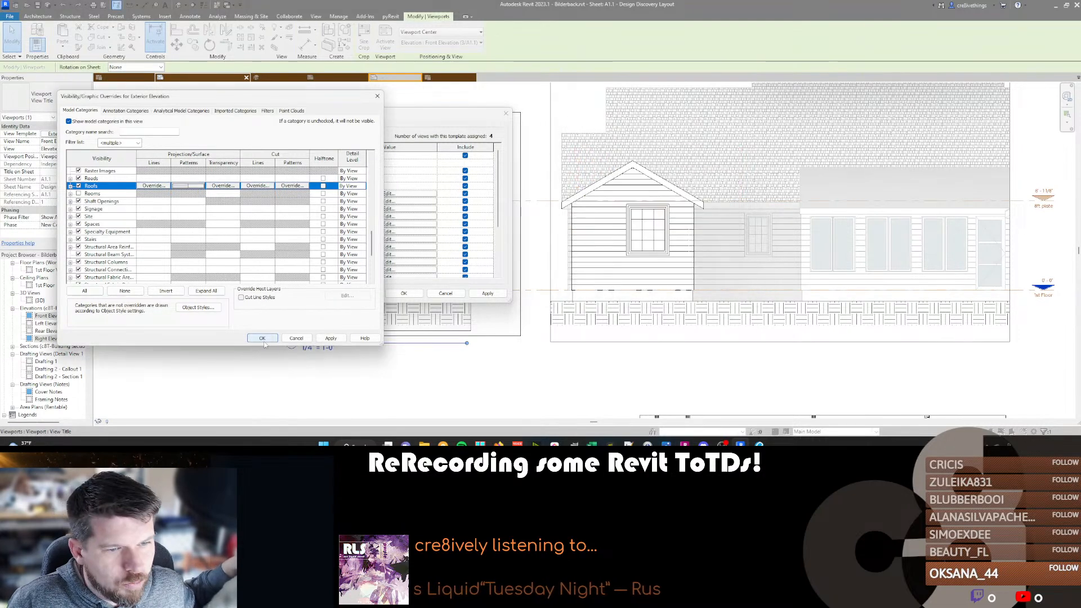
click(262, 338)
click(404, 293)
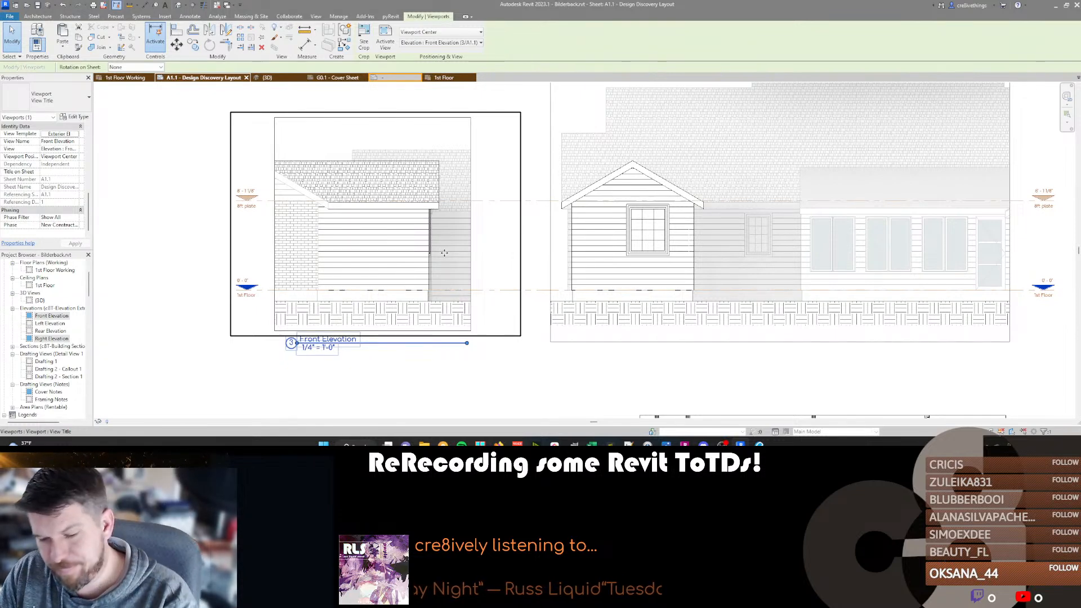
Deselect the viewport and examine the roof patterns in both elevations and the overall sheet layout.
middle_drag(493, 278, 477, 273)
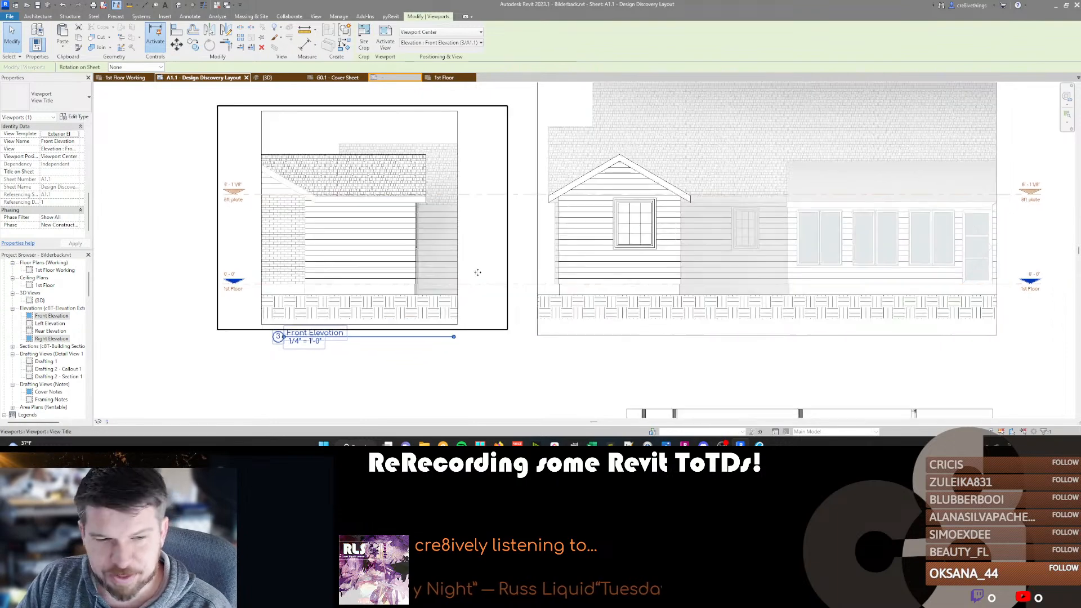
scroll(478, 272, down, 1)
middle_drag(452, 307, 429, 292)
click(407, 327)
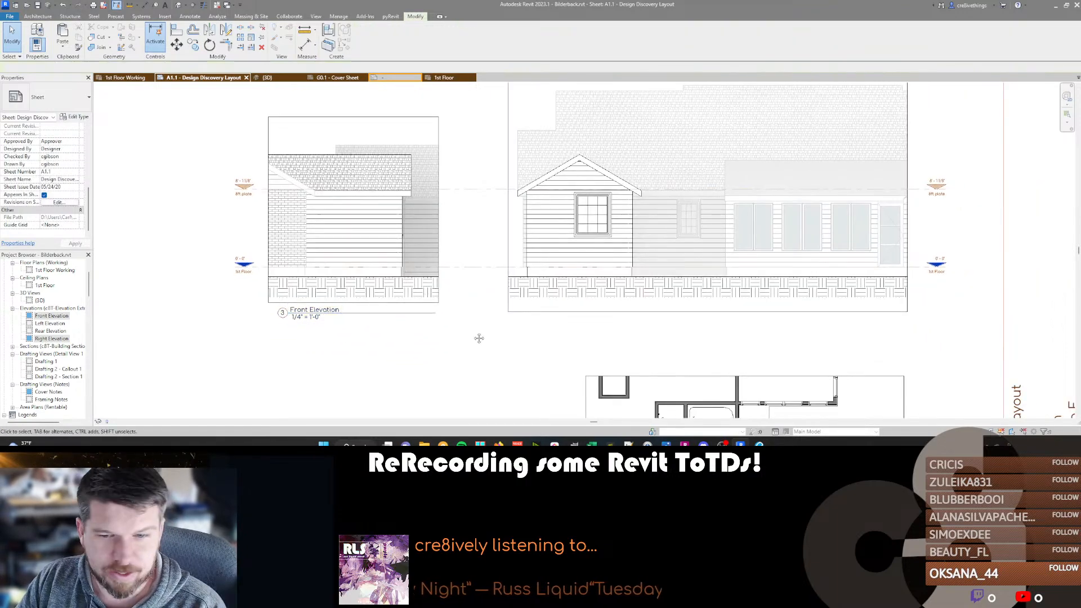
scroll(485, 340, down, 3)
scroll(485, 340, down, 2)
middle_drag(465, 233, 478, 204)
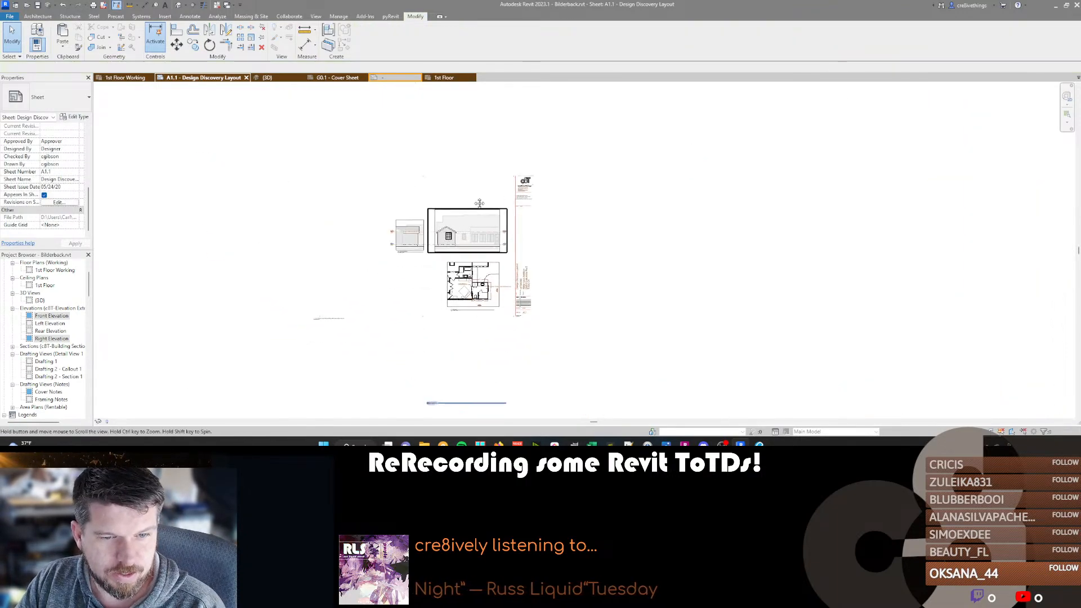
Move the stray view titles up so each sits directly beneath its own elevation on the sheet.
scroll(478, 204, down, 1)
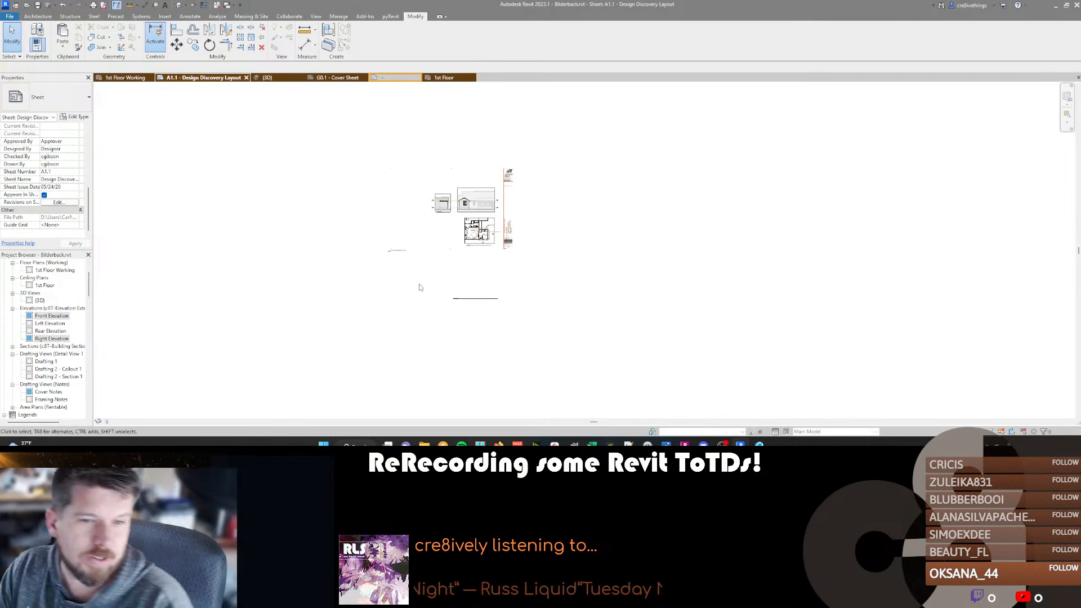
click(467, 308)
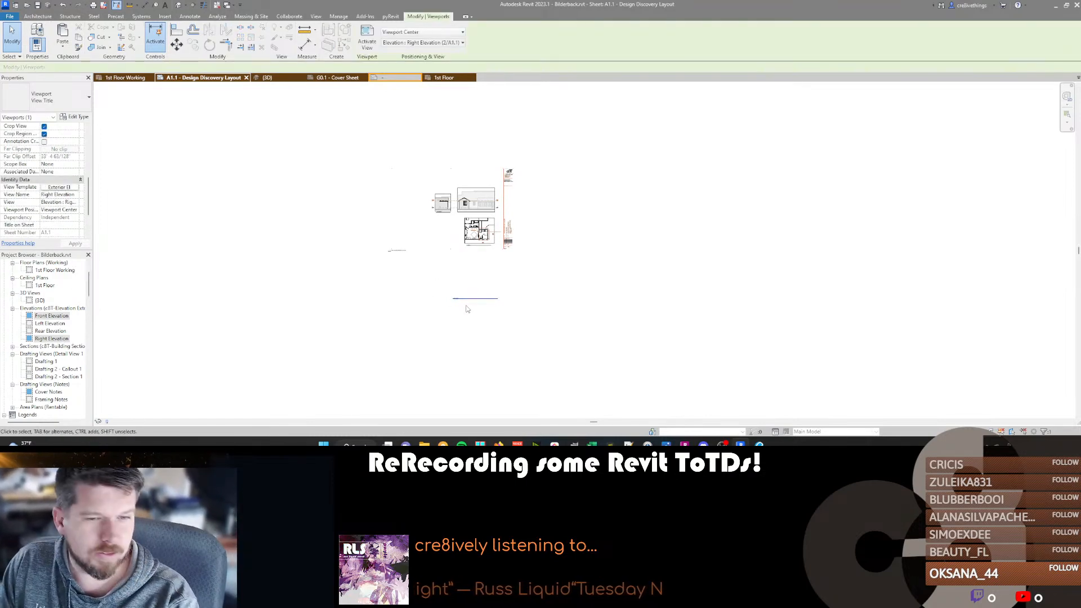
scroll(466, 309, up, 2)
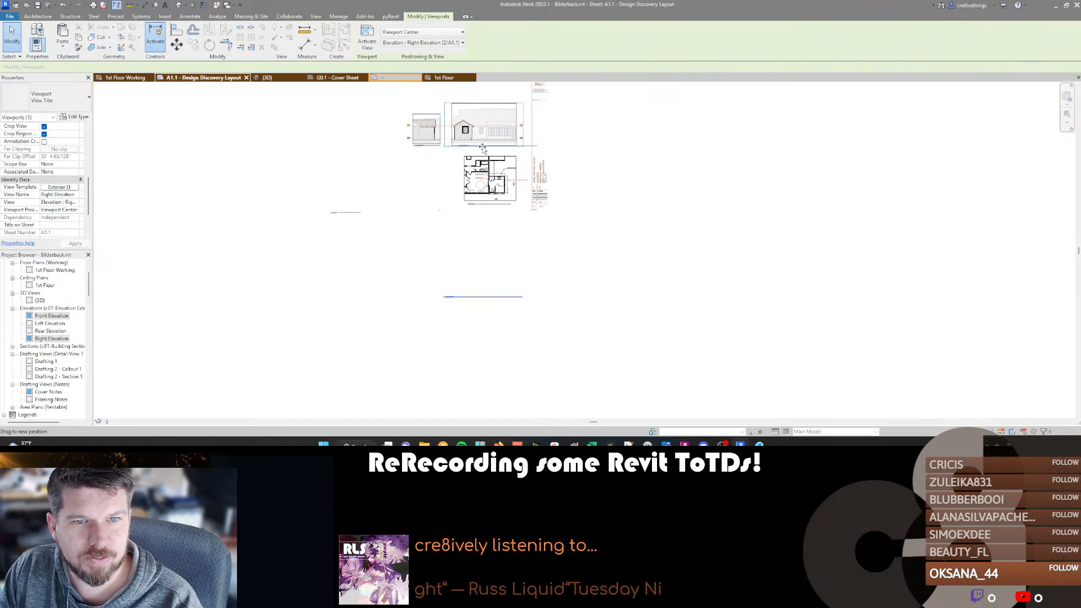
scroll(481, 145, up, 2)
drag(599, 166, 543, 167)
scroll(441, 160, up, 2)
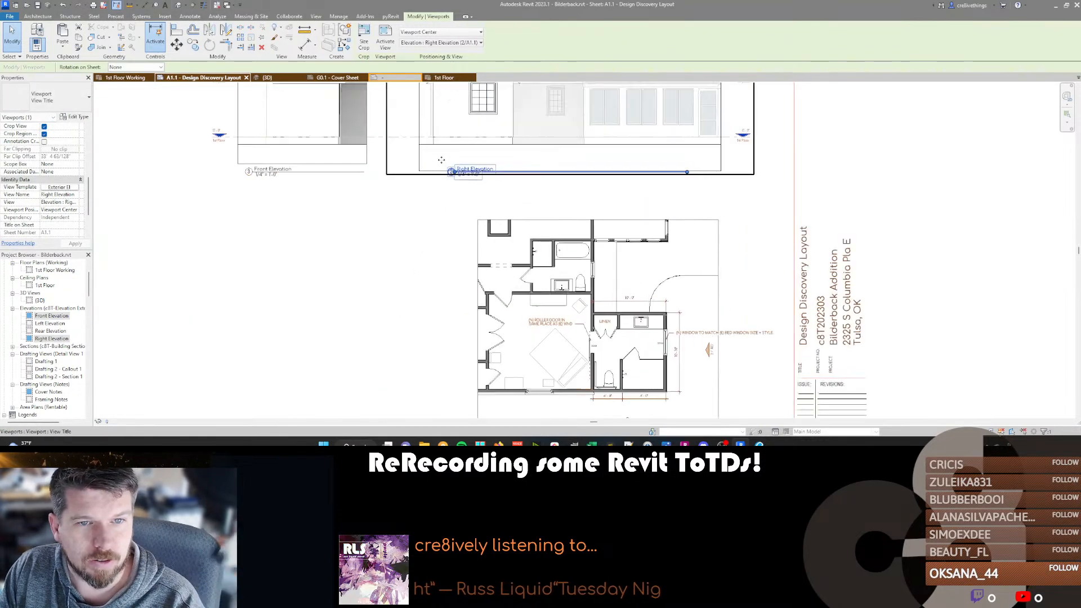
middle_drag(442, 160, 435, 206)
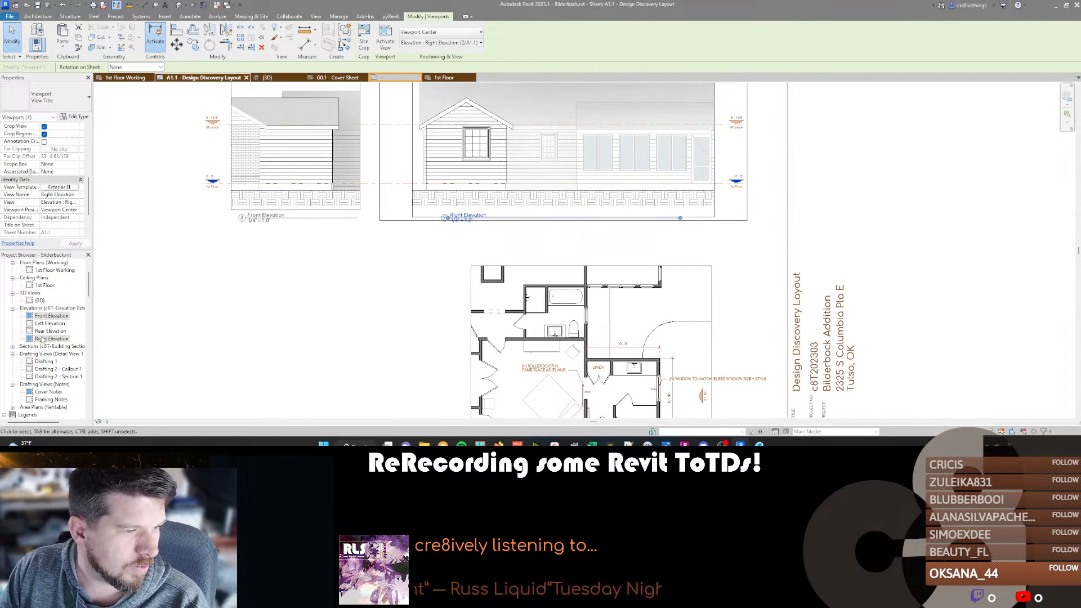
Rename the unplaced Rear Elevation view as Rear Elevation-.
click(66, 332)
click(52, 331)
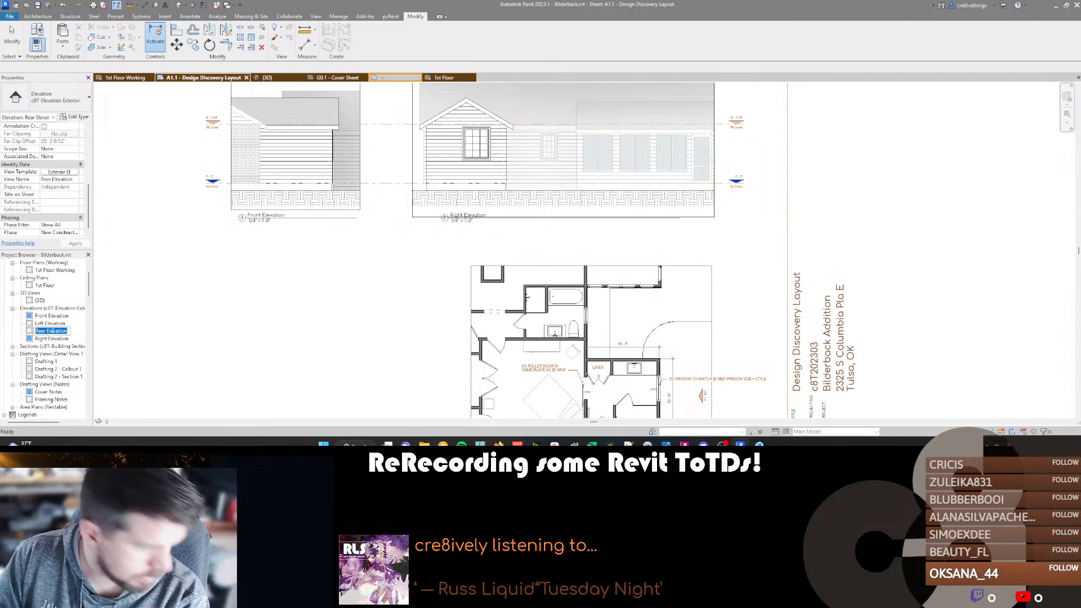
click(51, 332)
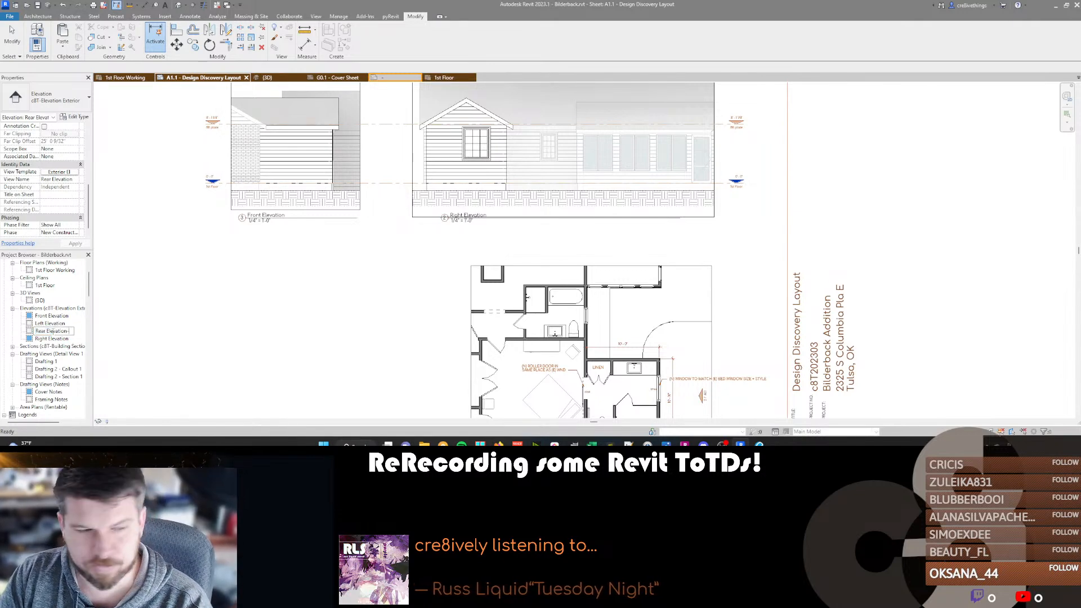
text(-)
key(Return)
Rename the sheet's Right Elevation view through its title as Rear Elevation.
click(492, 192)
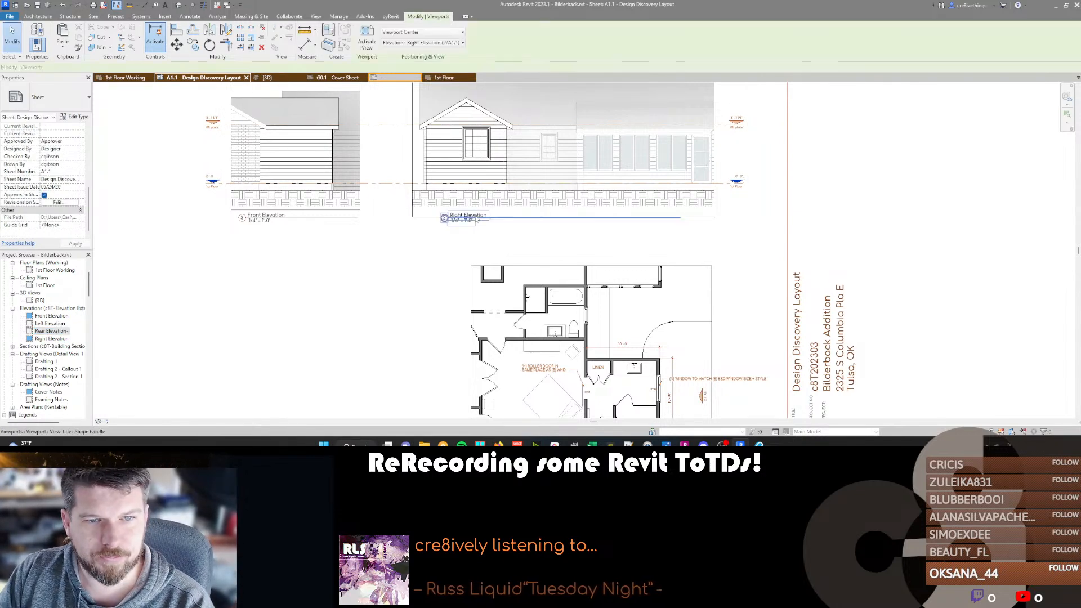
click(467, 215)
text(Rear Elevat)
key(Return)
Rename the sheet's Front Elevation view through its title as Right Elevation.
click(267, 202)
click(264, 215)
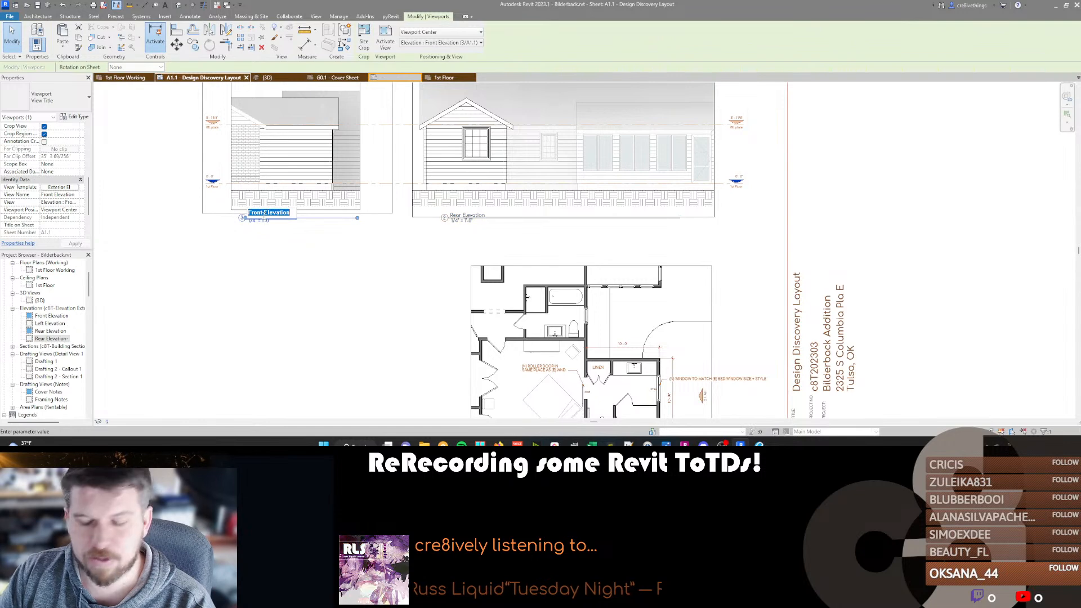
text(Right Elevation)
key(Return)
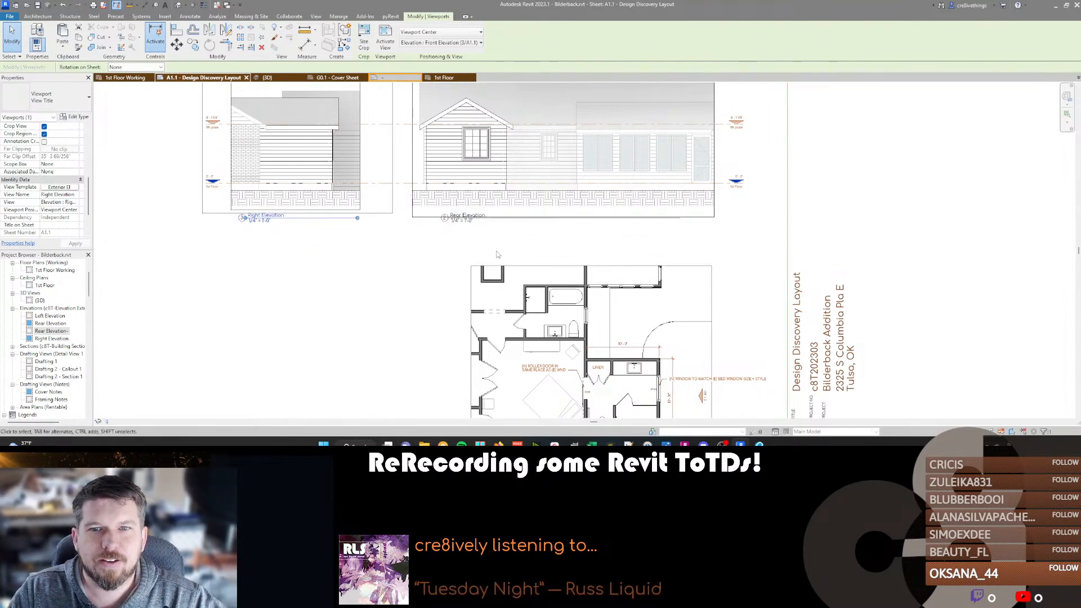
Activate the Rear Elevation viewport and tag the double-hung window in the gable wall.
scroll(498, 254, down, 2)
scroll(476, 146, up, 4)
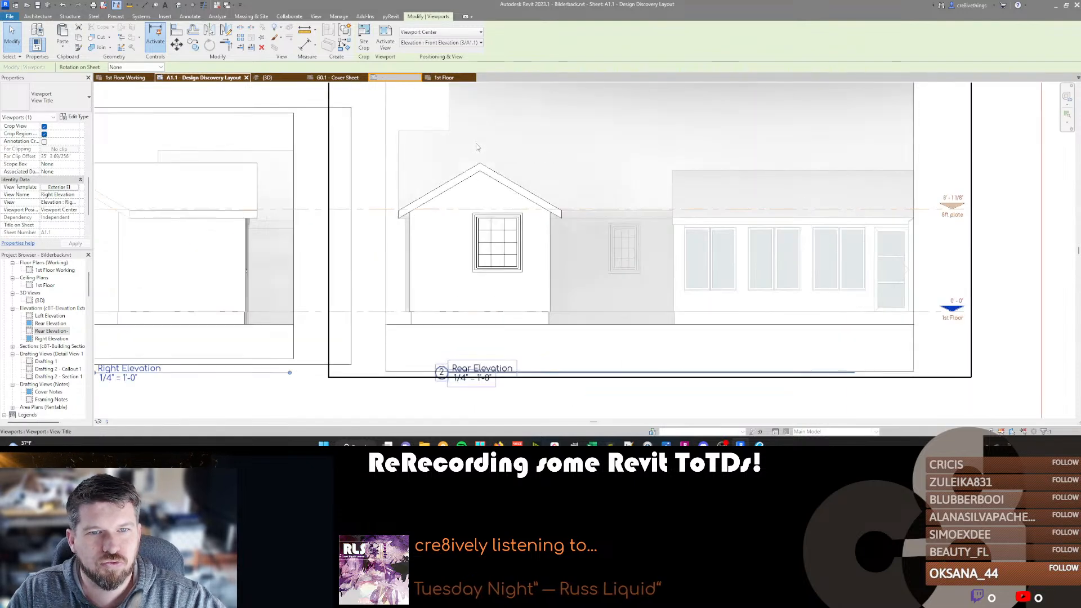
scroll(476, 147, up, 1)
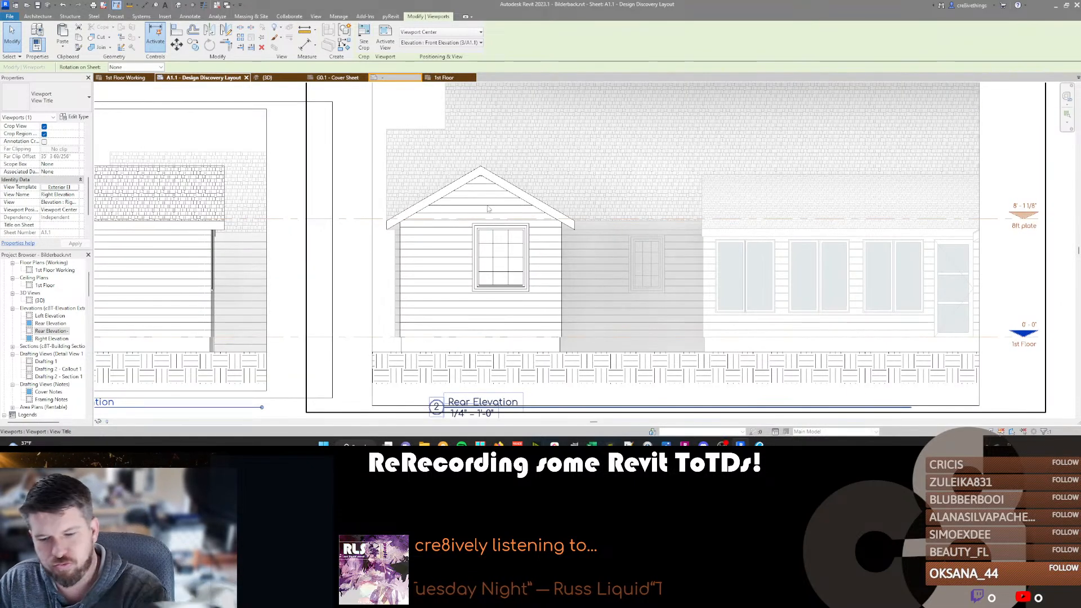
double_click(480, 258)
key(t)
key(g)
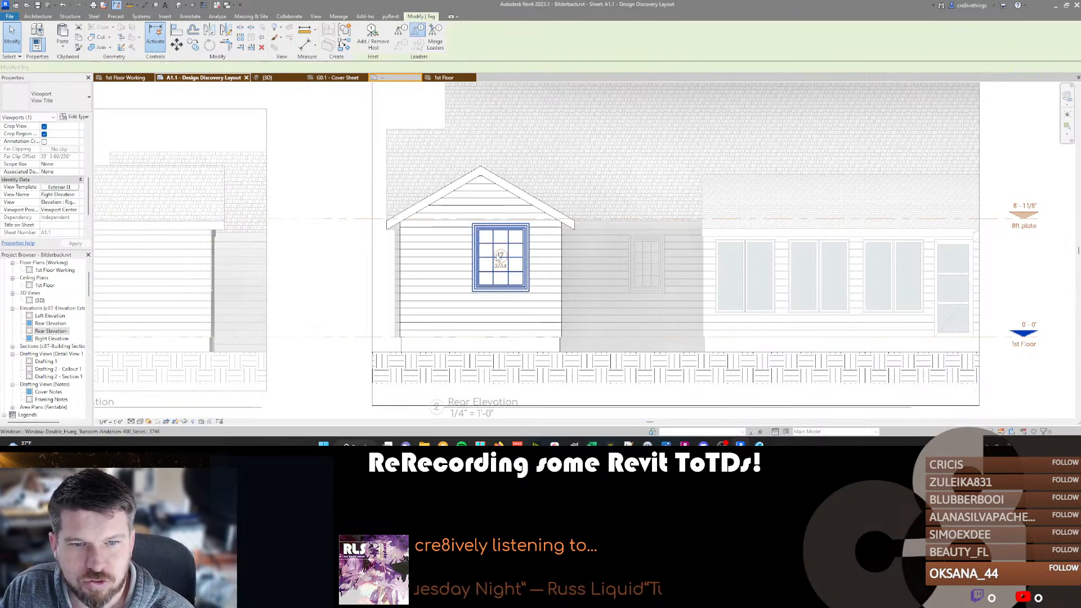
click(498, 258)
key(Escape)
click(491, 248)
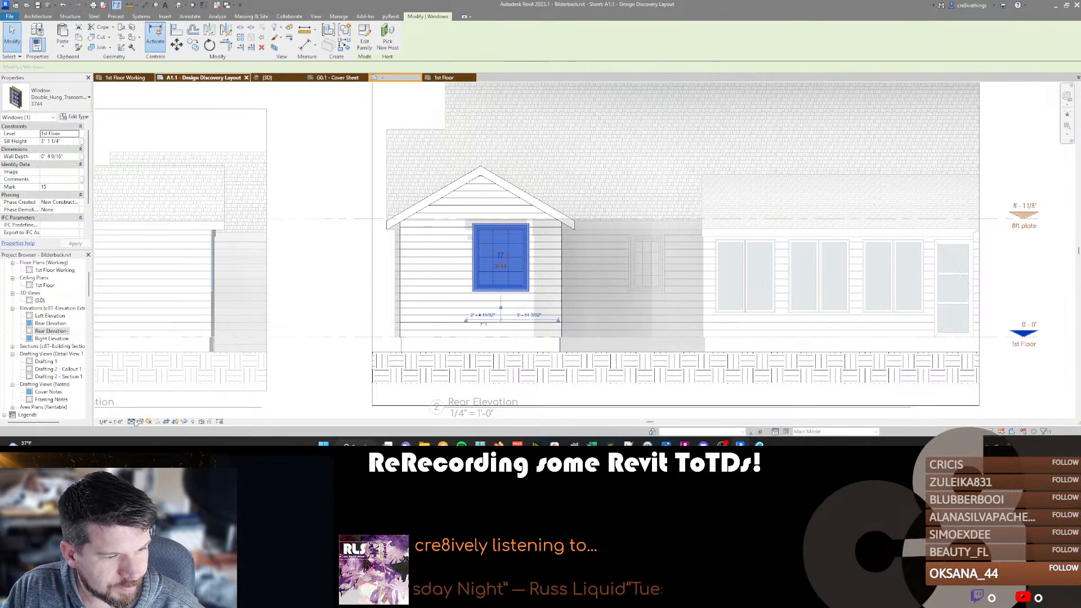
click(545, 250)
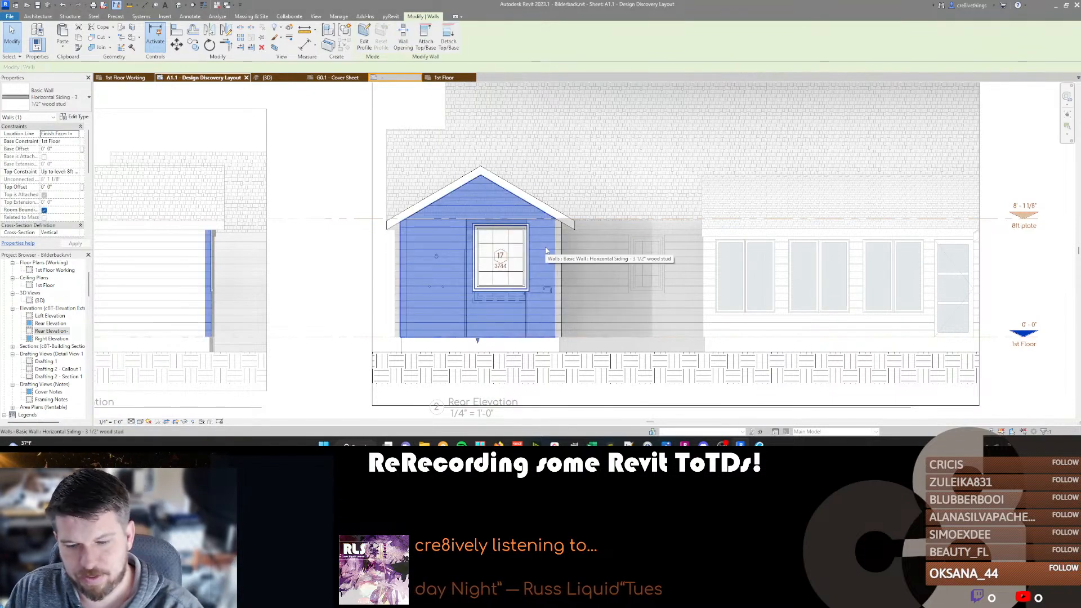
key(Escape)
scroll(482, 265, up, 4)
scroll(481, 266, down, 2)
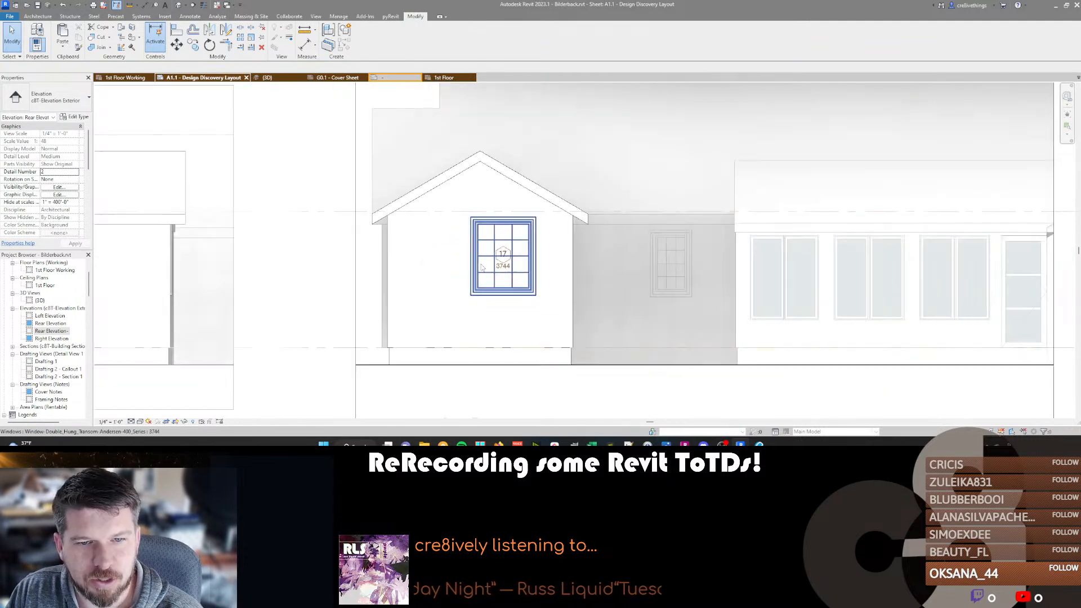
Try a horizontal detail line across the middle of the tagged gable window and delete it.
scroll(481, 265, up, 4)
key(d)
key(l)
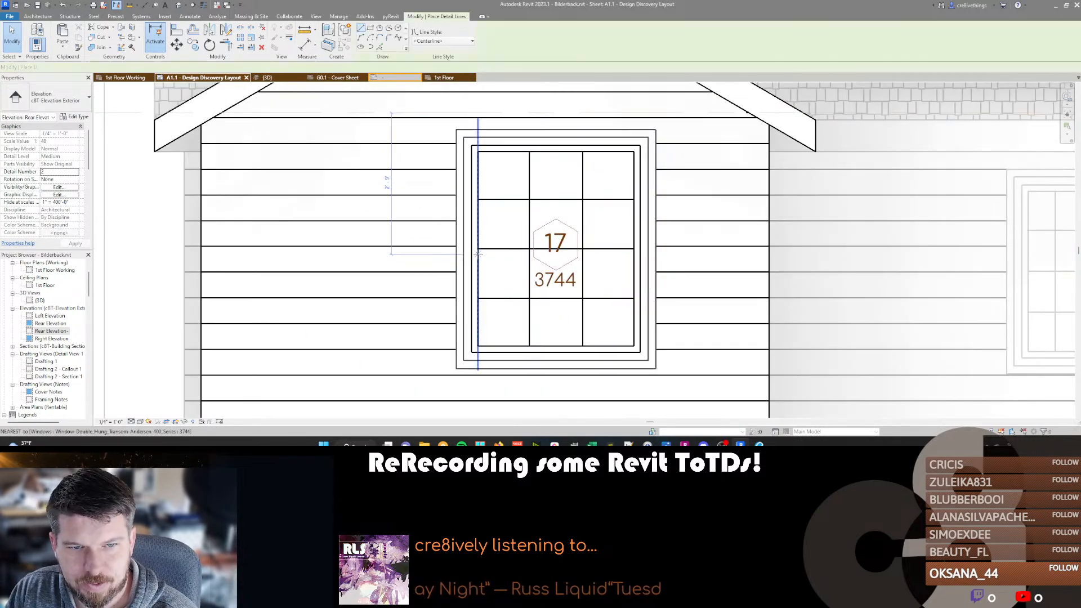
click(478, 254)
click(634, 254)
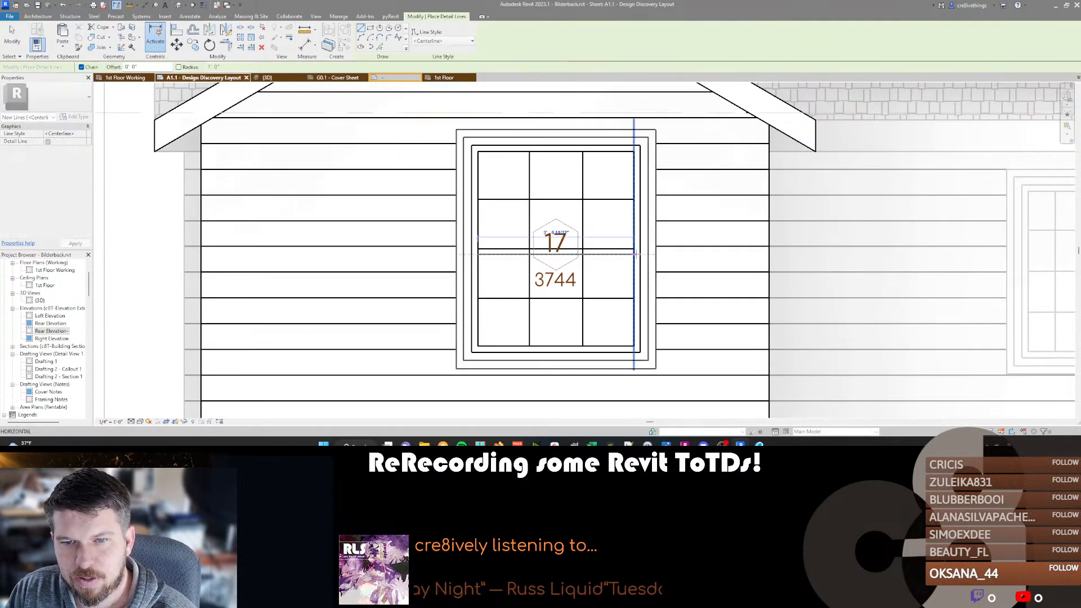
key(Escape)
click(605, 255)
key(Delete)
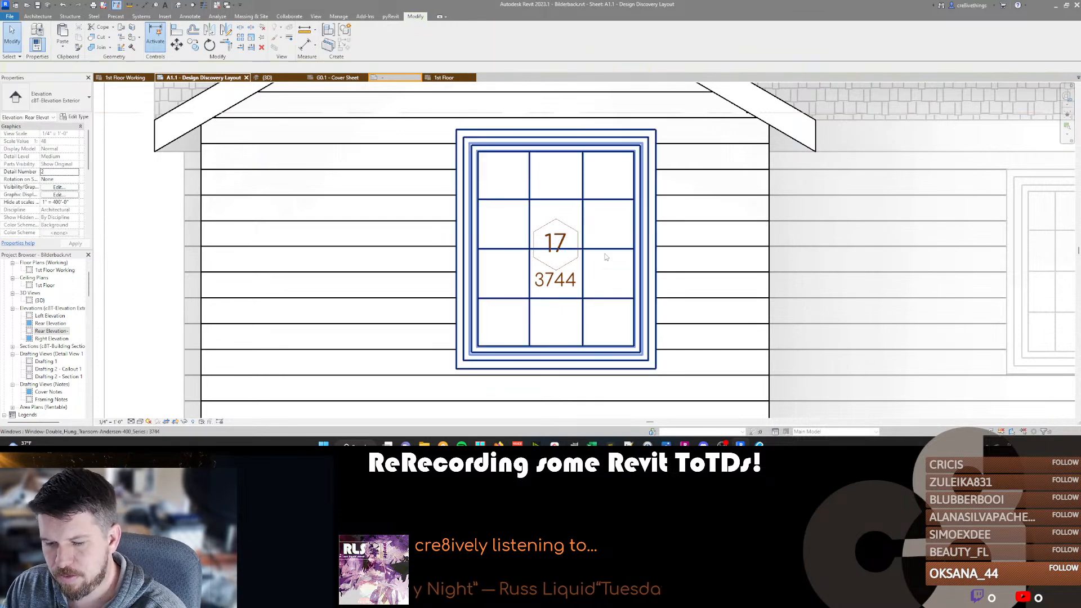
Open the tagged window's family for editing, examine its sash and grille geometry, and return to the project.
click(611, 233)
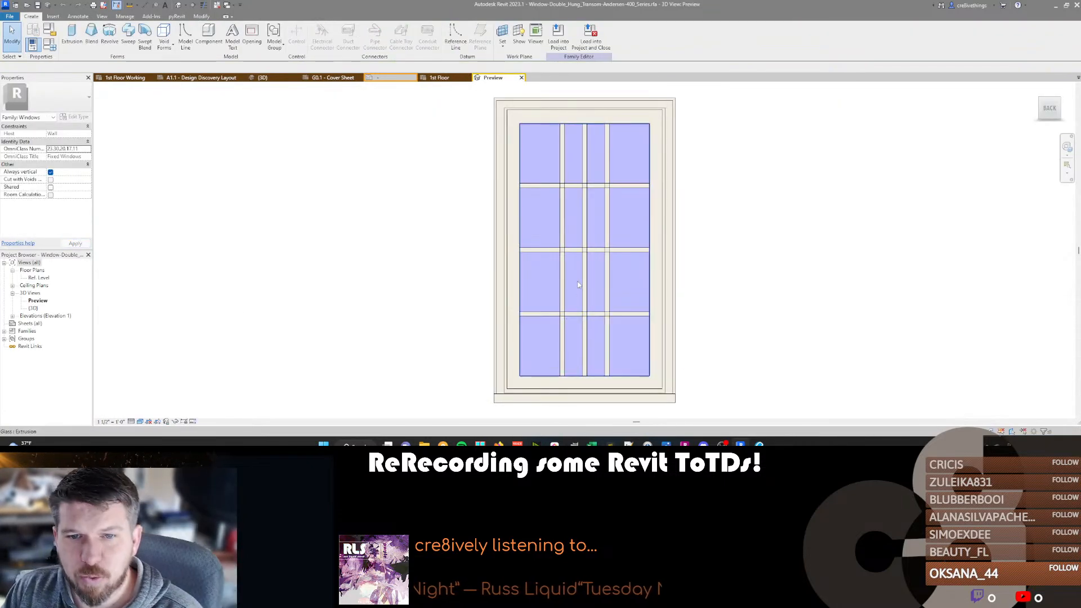
scroll(535, 257, down, 3)
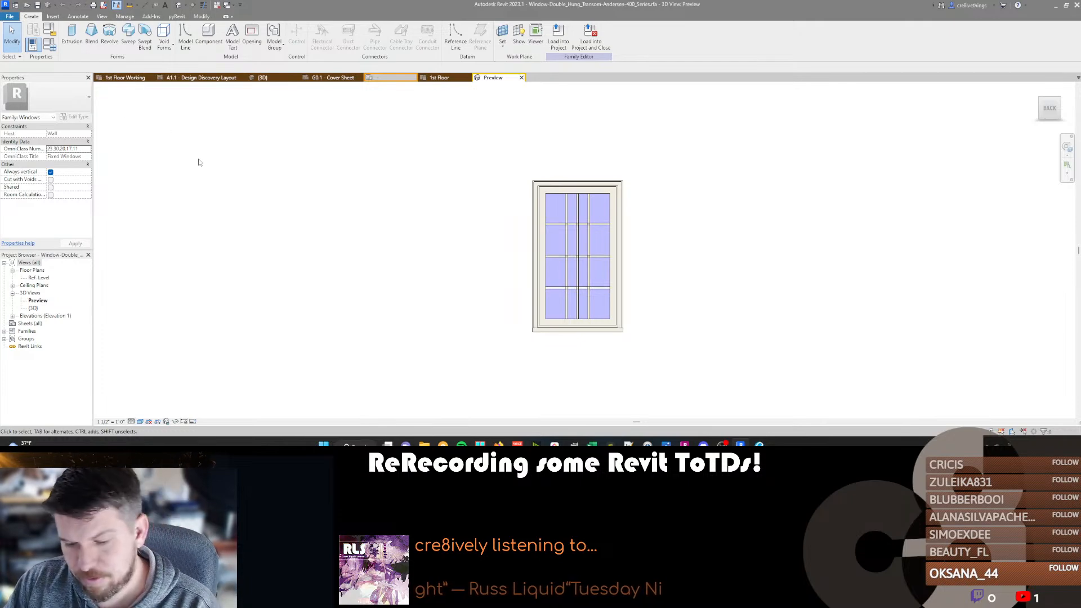
click(125, 78)
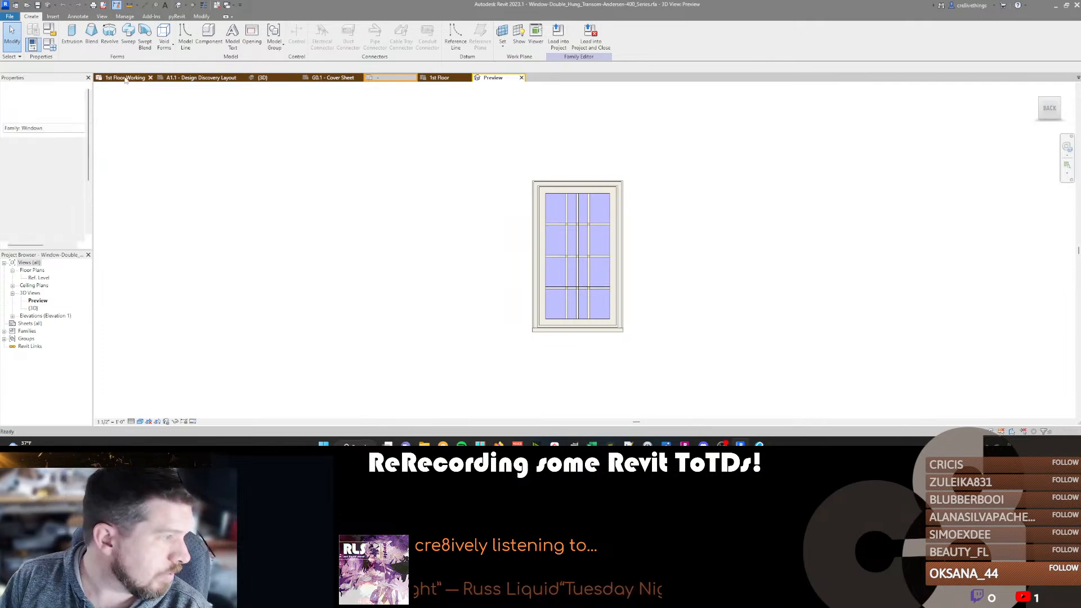
In the 3D view, select the gable wall's double-hung window and open its type properties.
click(263, 78)
scroll(509, 266, up, 3)
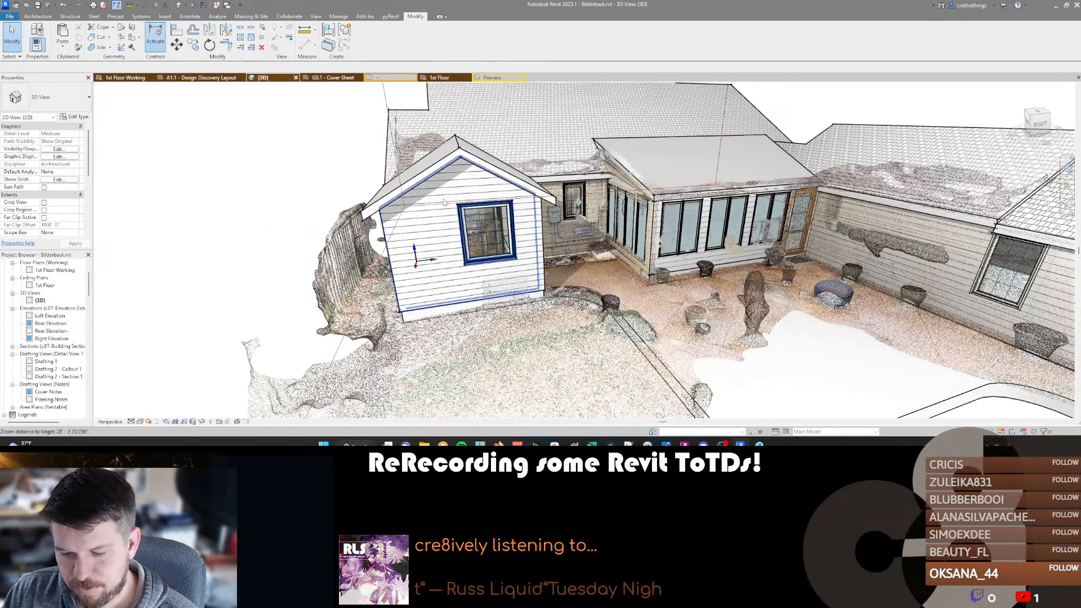
click(484, 222)
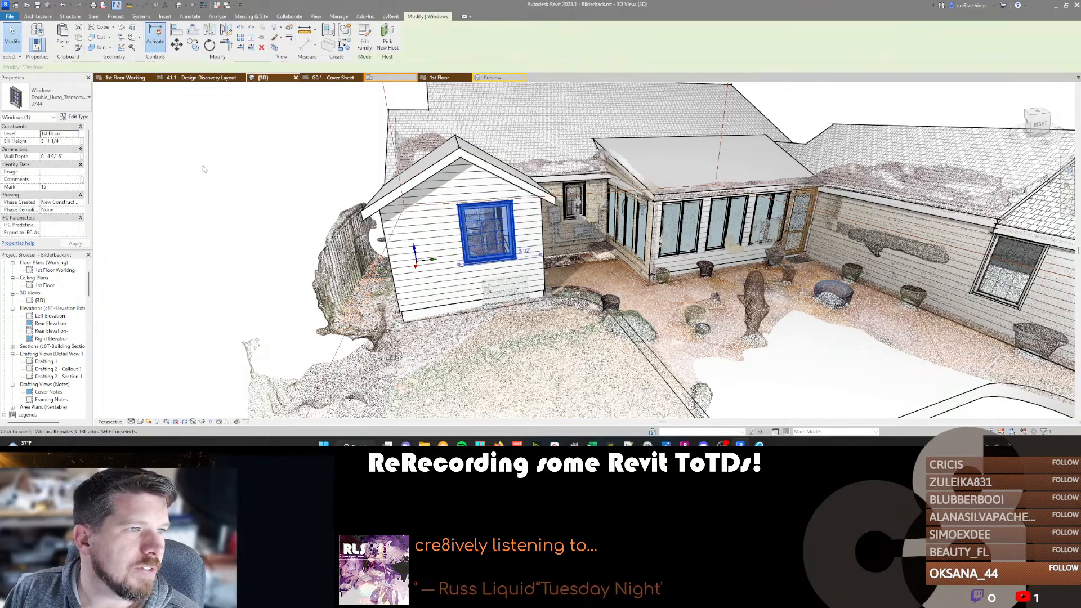
click(76, 117)
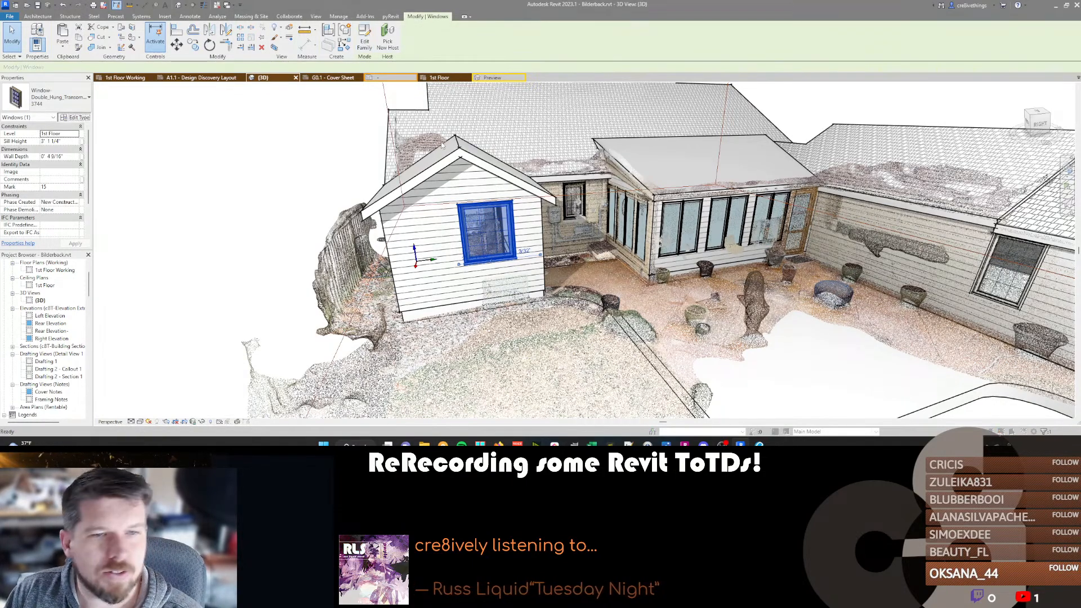
Start loading a replacement window family and browse revitLibrary's Windows folder to Marvin - Ultimate Series, Wood Ultimate Double Hung.
click(997, 65)
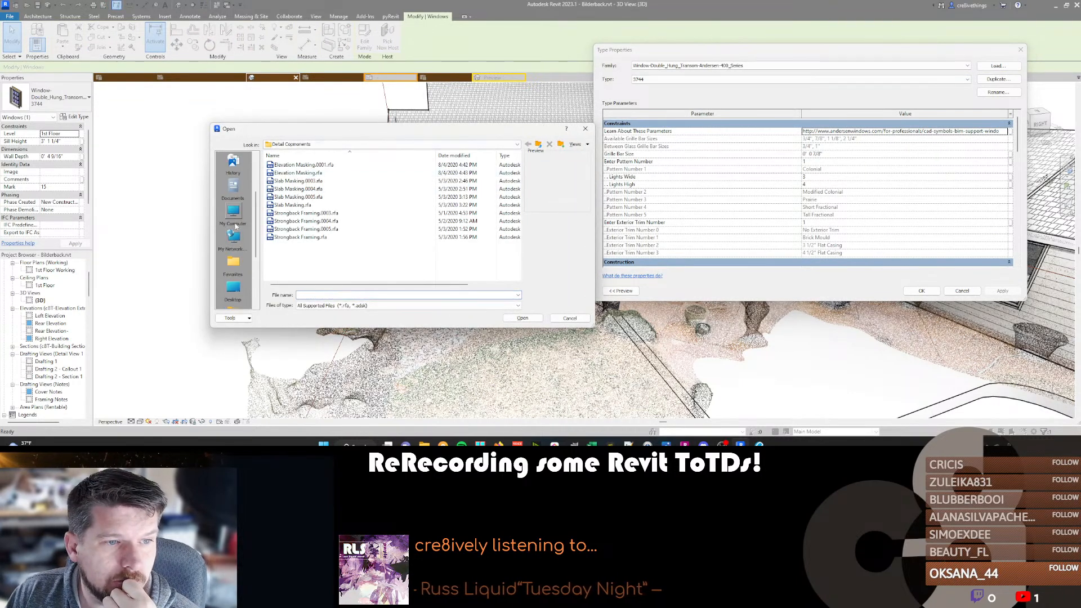
click(234, 218)
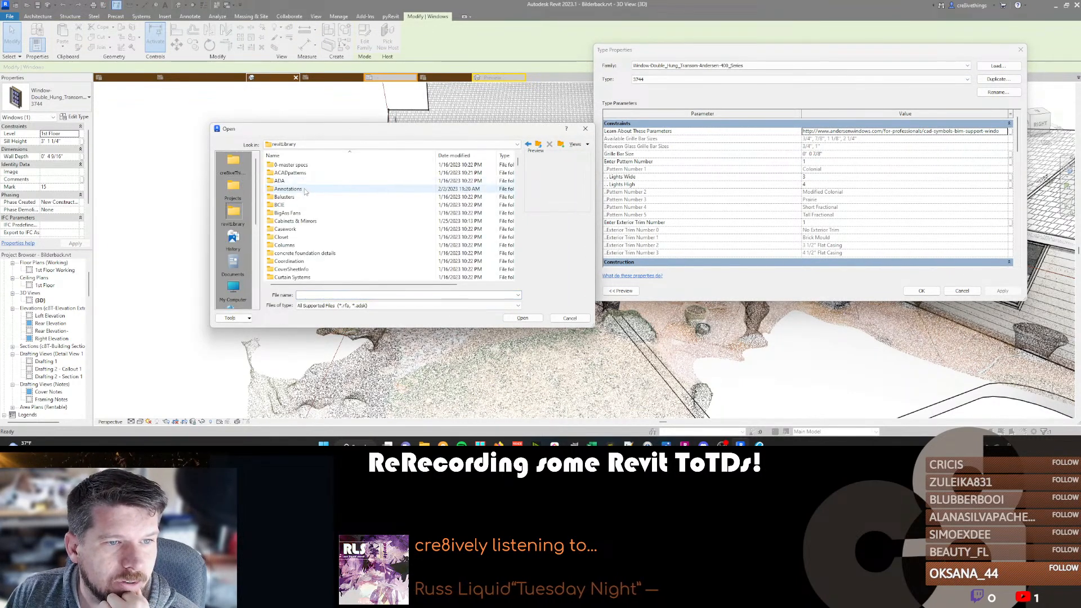
scroll(304, 237, down, 15)
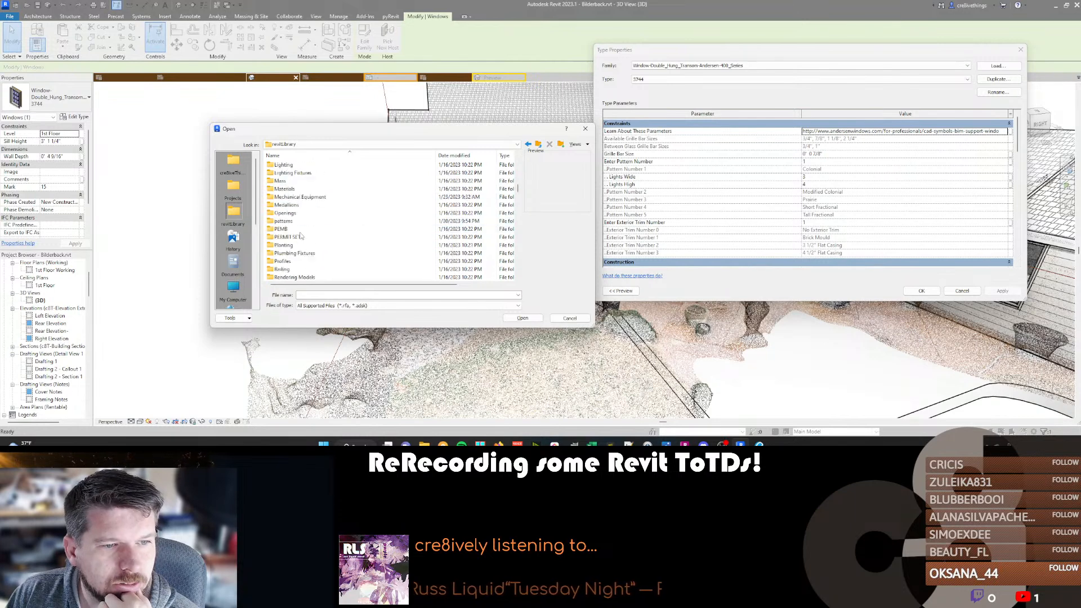
double_click(298, 237)
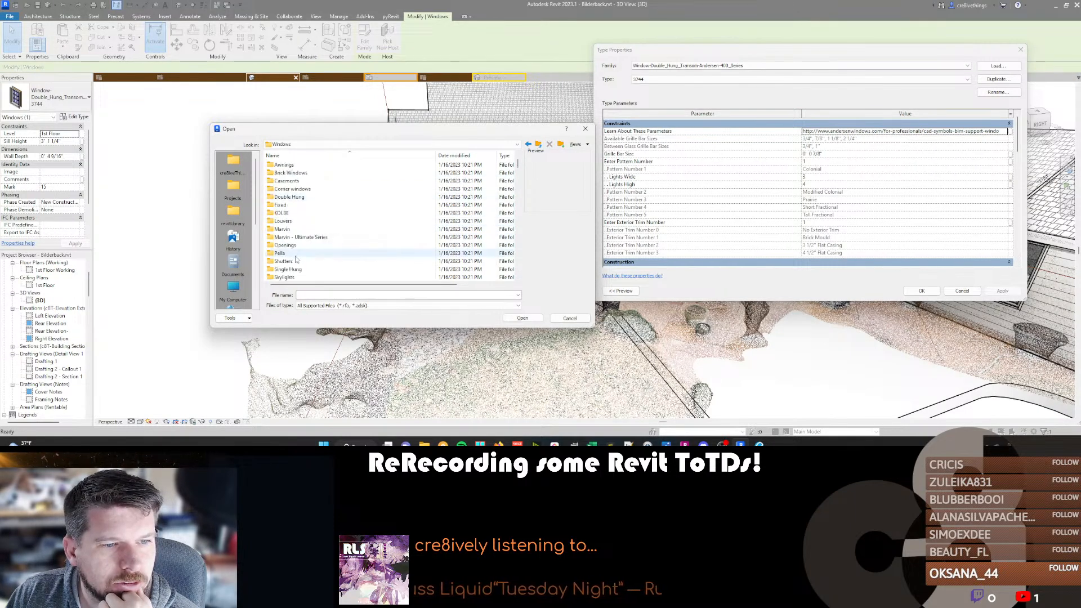
scroll(298, 214, up, 1)
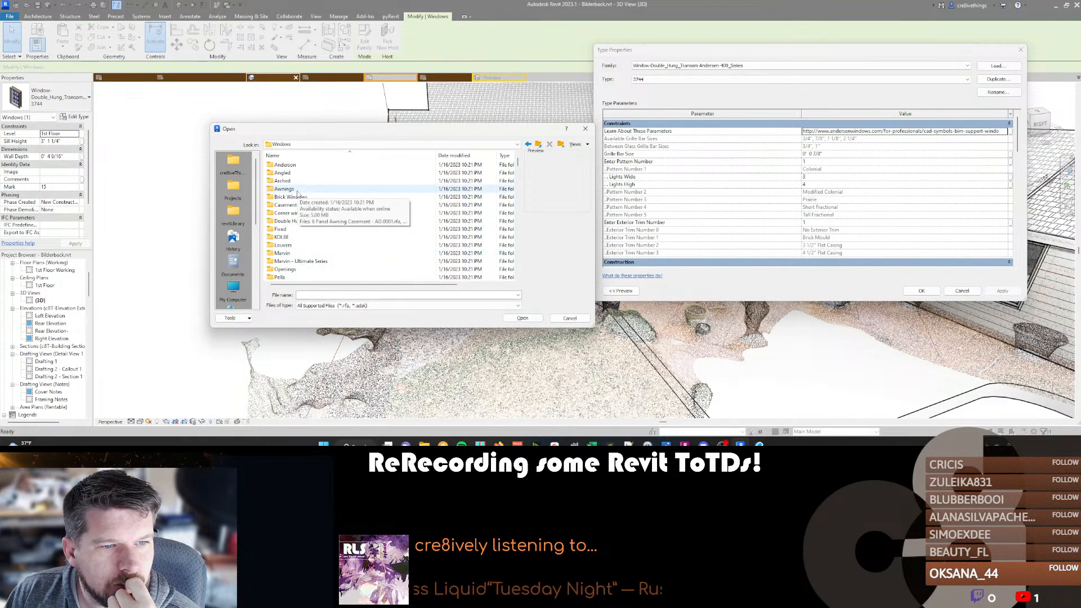
double_click(289, 261)
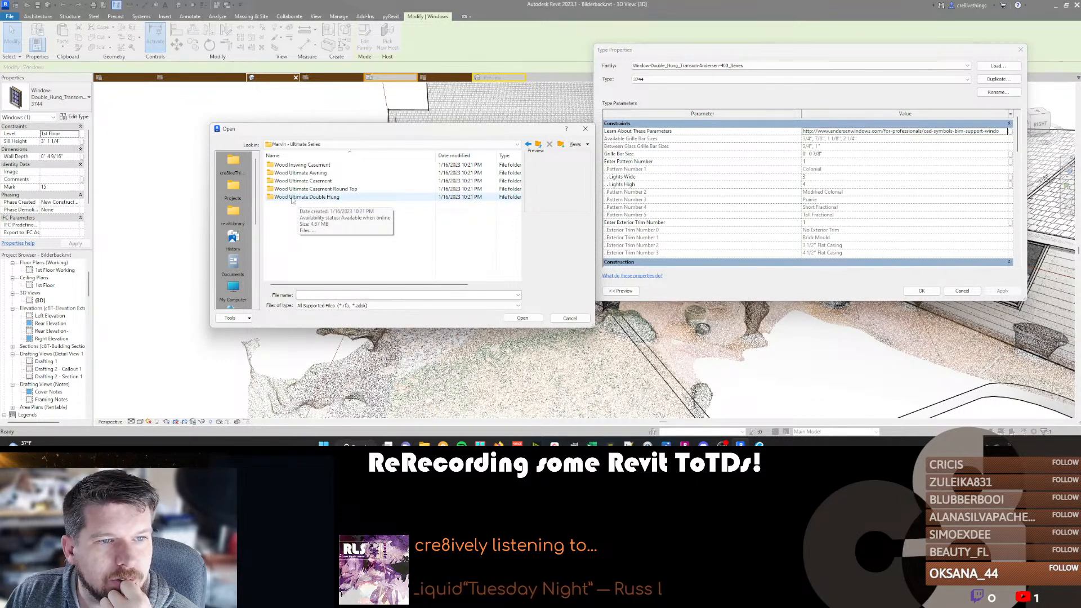
double_click(291, 198)
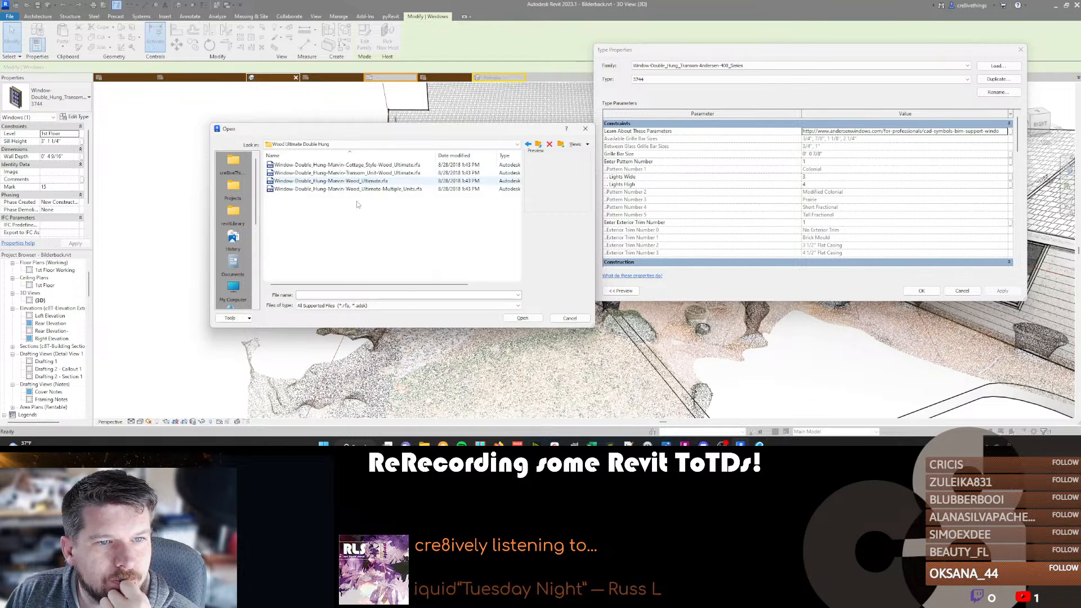
Compare the double-hung families in the folder and load Window-Double_Hung-Marvin-Wood_Ultimate.rfa.
click(357, 181)
click(344, 165)
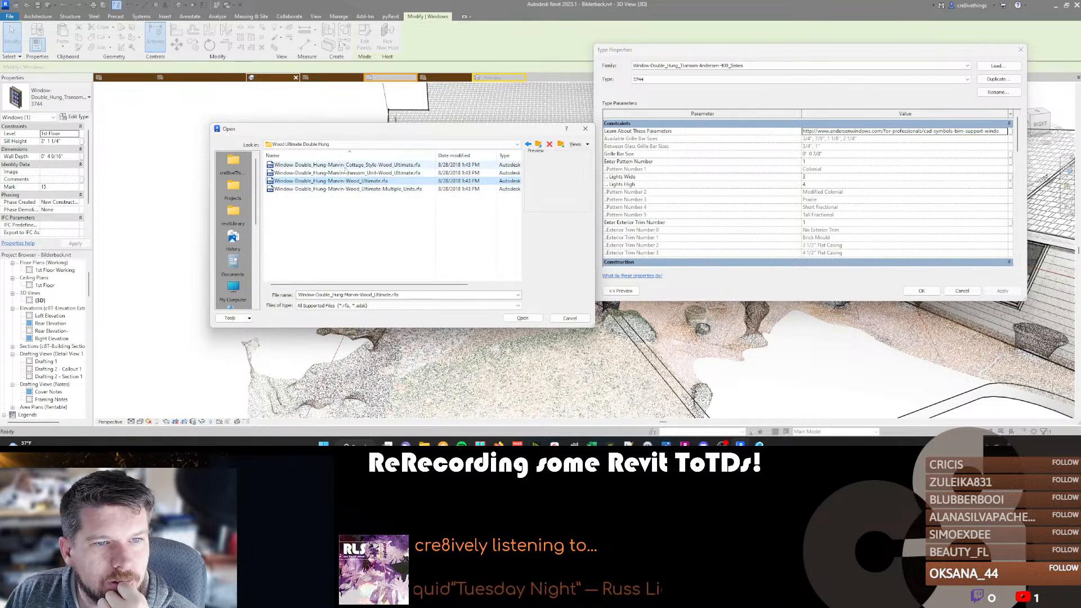
click(346, 181)
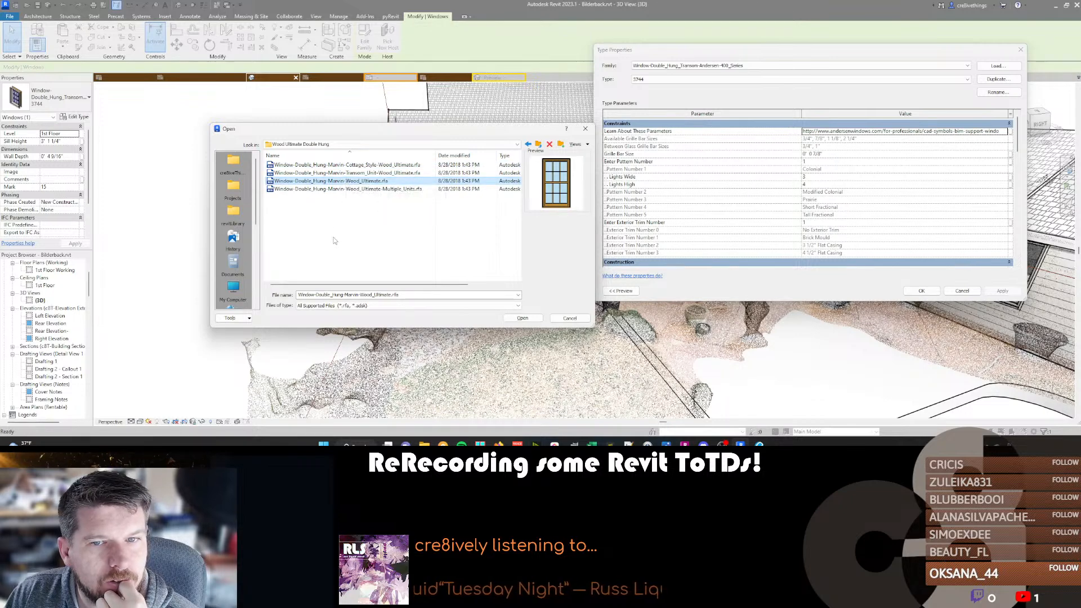
click(523, 318)
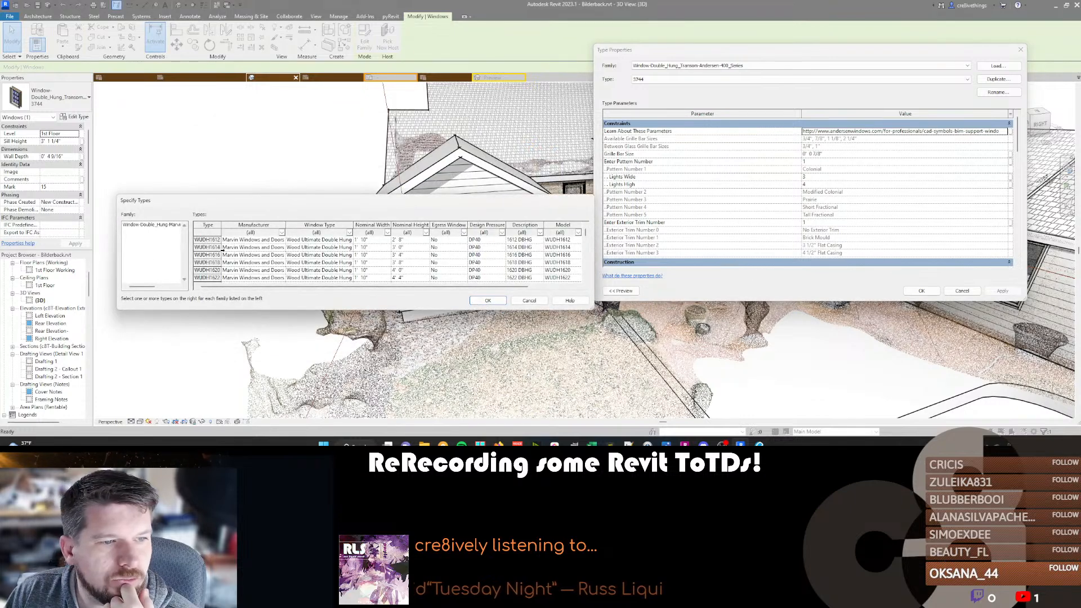
Look through the family's type catalog and load only the WUDH3642 type.
scroll(212, 251, down, 5)
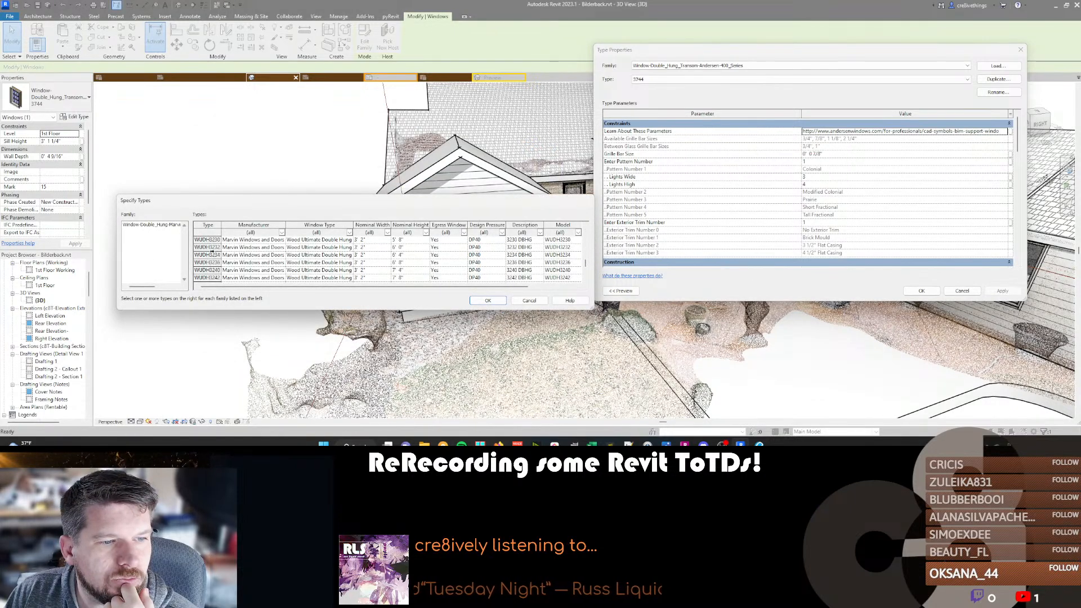
scroll(211, 254, down, 3)
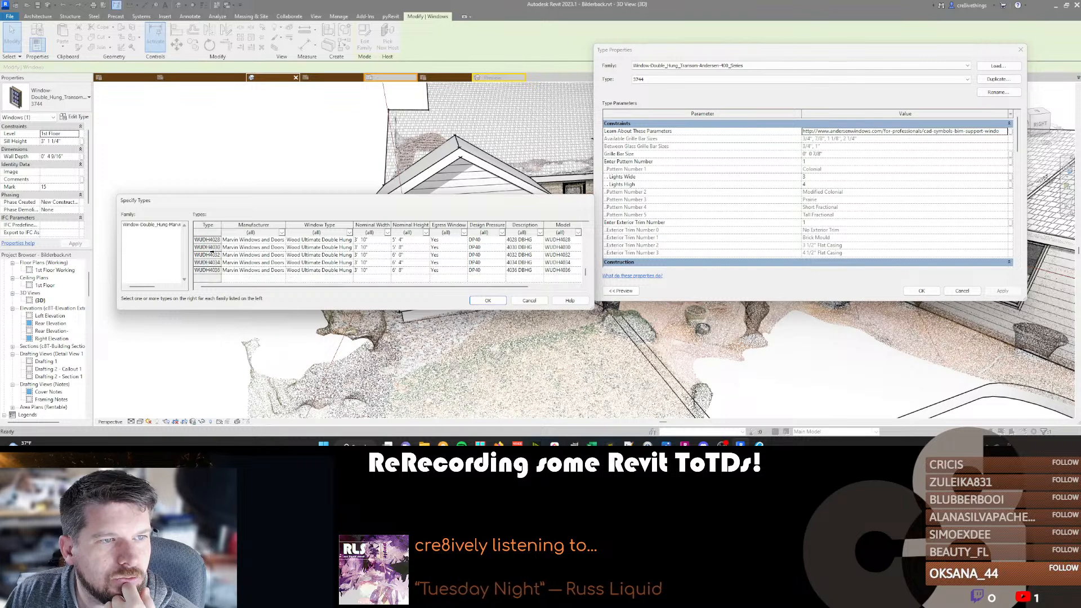
scroll(211, 253, up, 3)
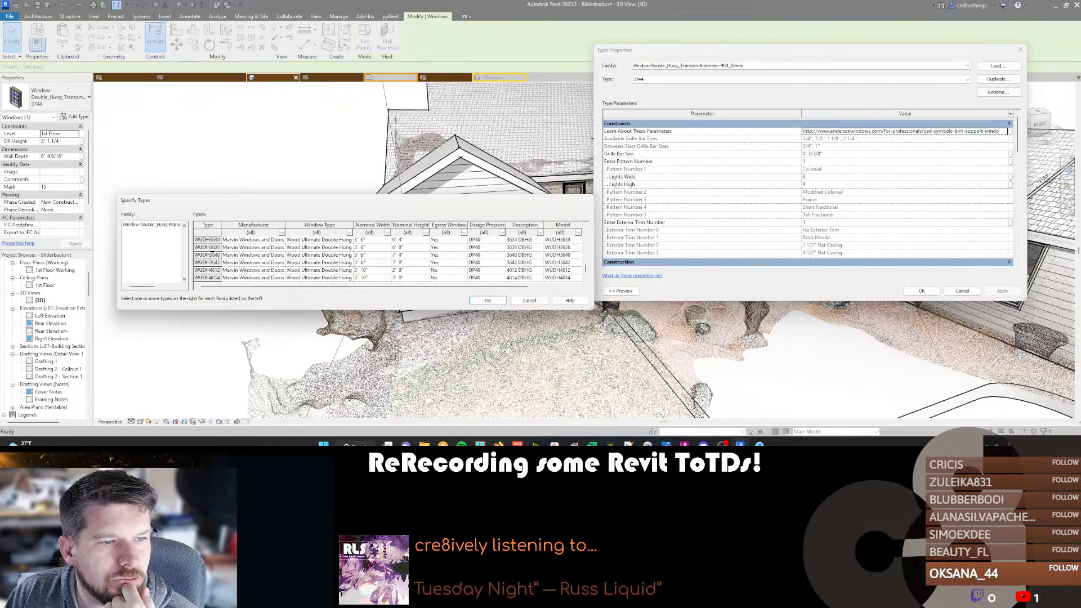
click(205, 262)
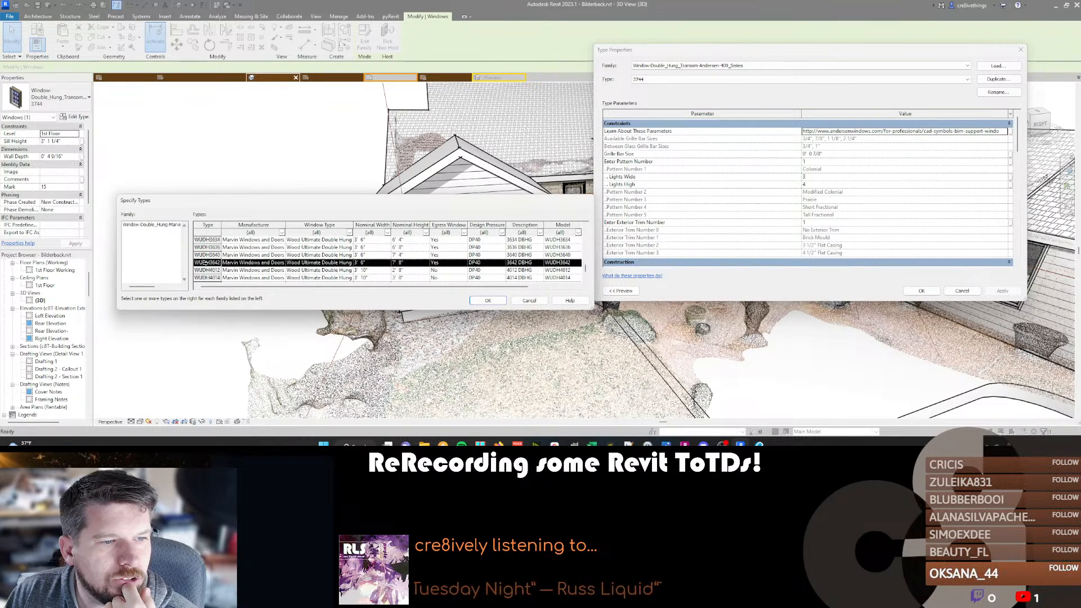
click(487, 300)
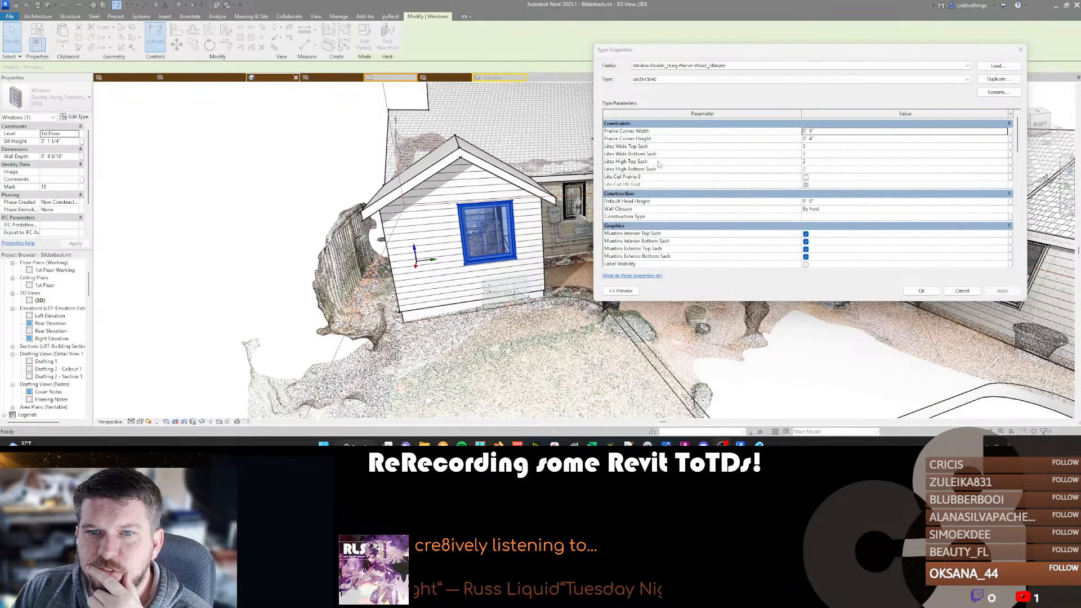
Review the new type's lite and dimension parameters and apply the Marvin family to the gable window.
click(813, 162)
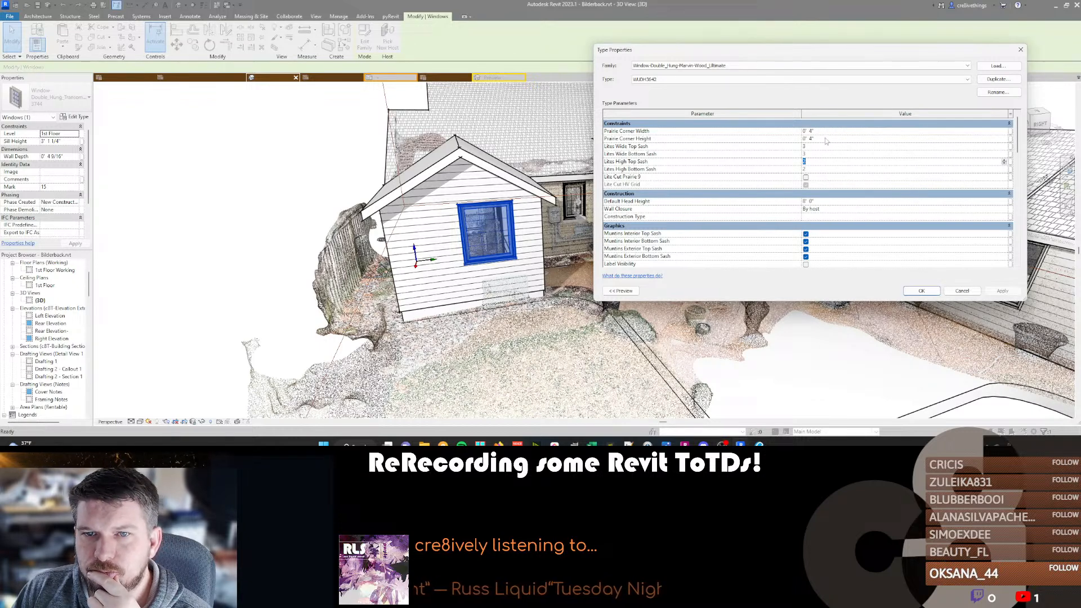
scroll(839, 231, down, 5)
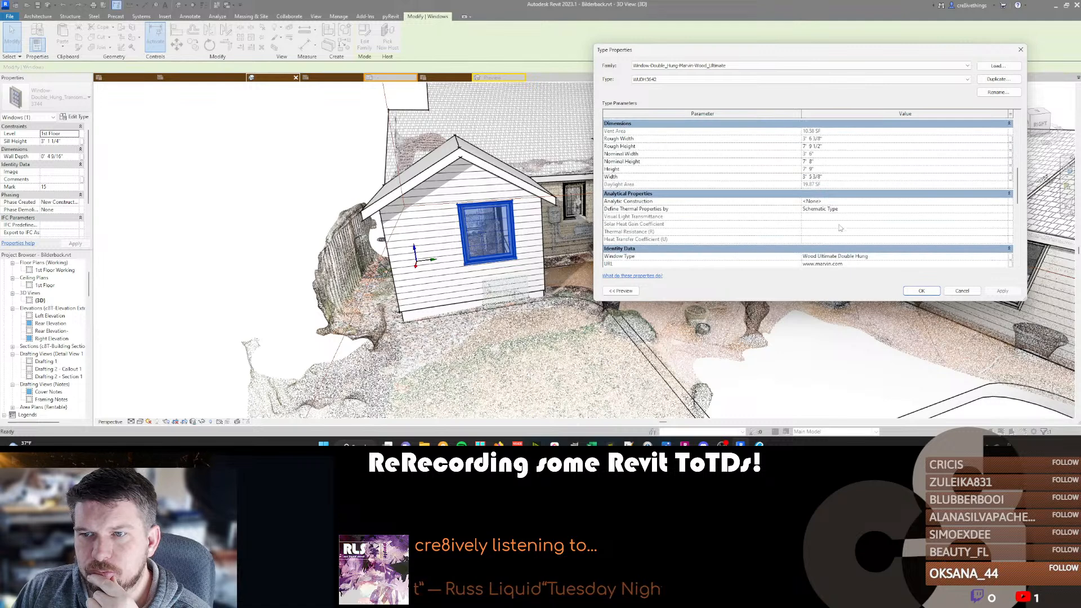
click(922, 291)
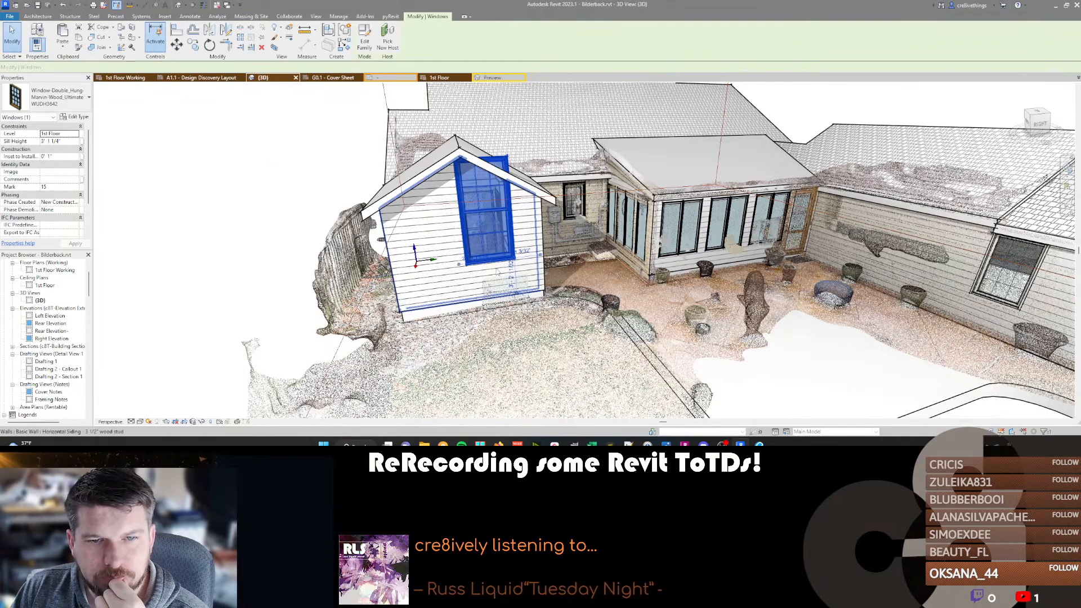
Duplicate the gable window's Marvin type under the name 3744.
click(75, 116)
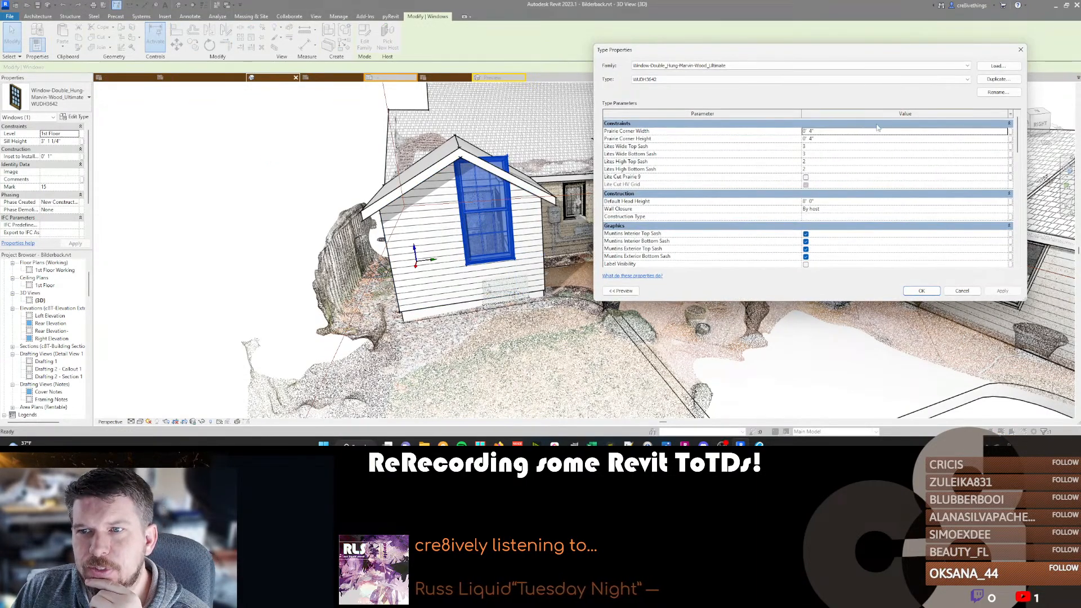
scroll(858, 183, down, 6)
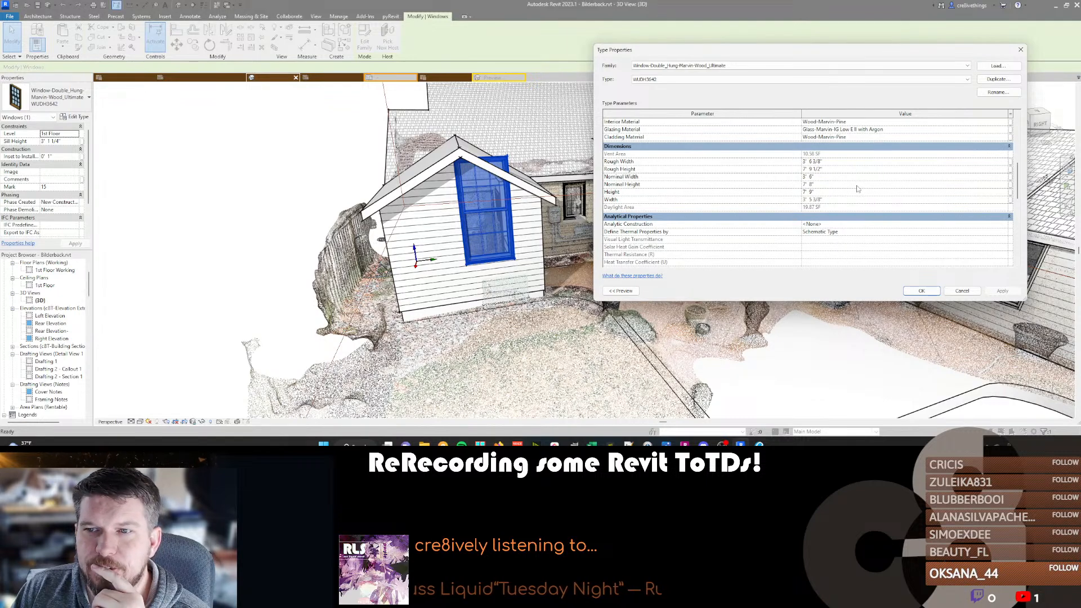
click(992, 80)
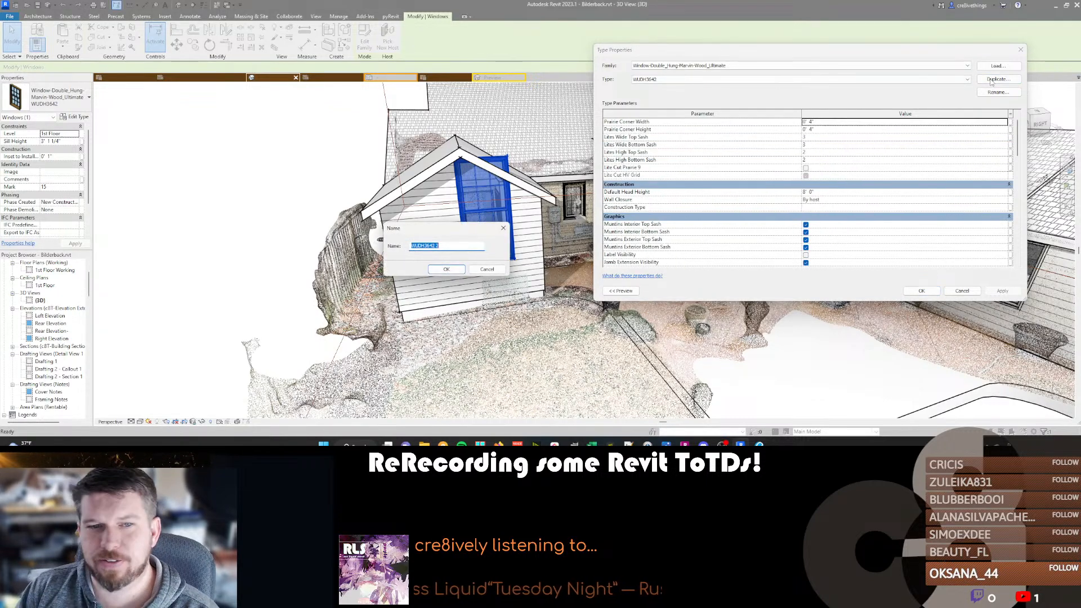
text(3)
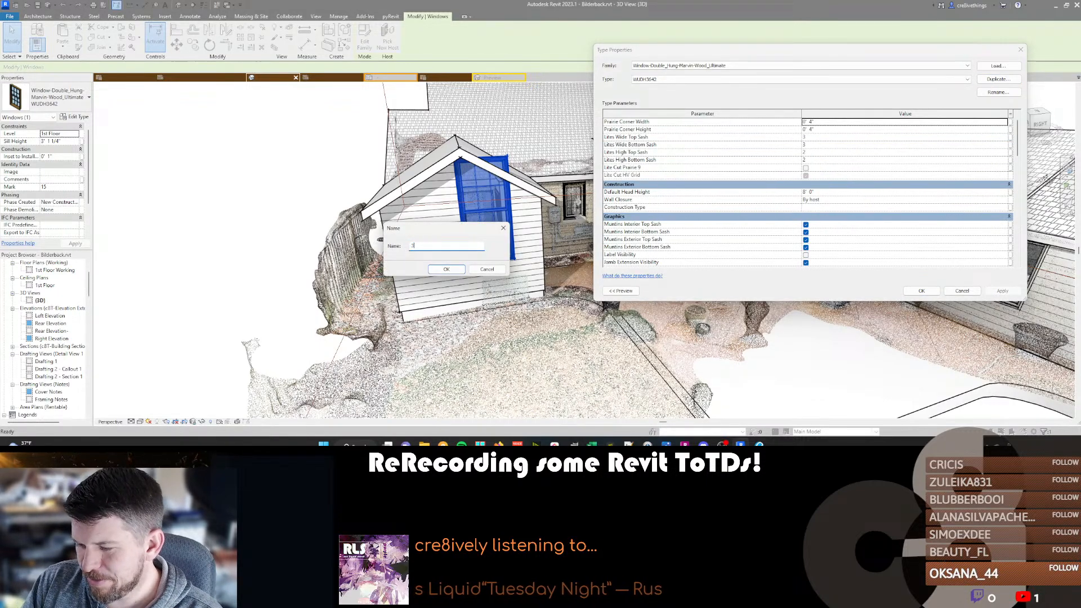
key(Return)
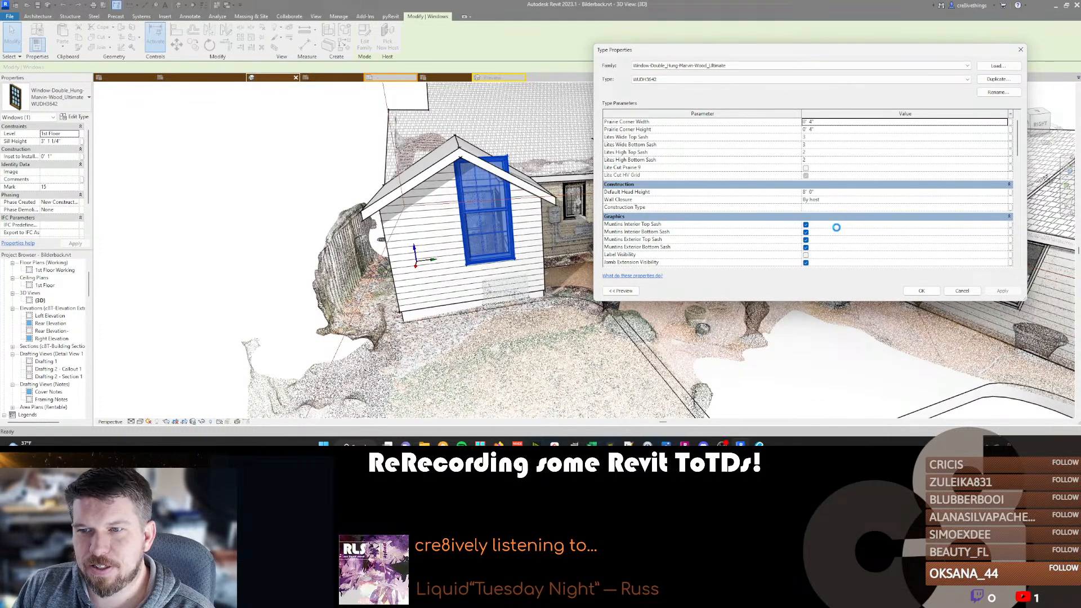
Set the 3744 type's height to 4' 4" and nominal width to 3' 7", and apply it to the gable window.
scroll(836, 228, down, 5)
click(839, 199)
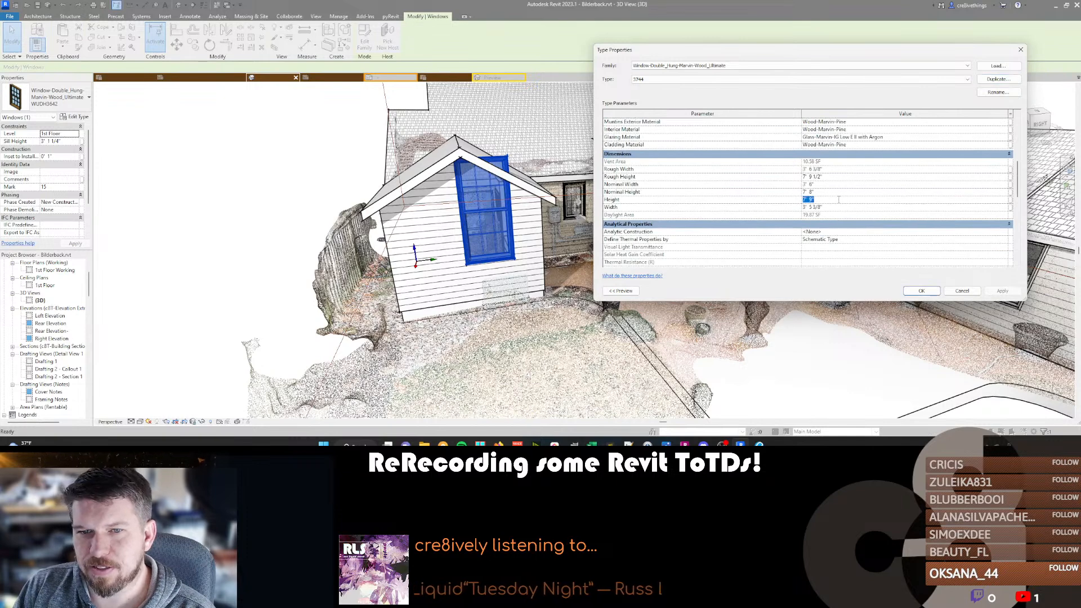
text(4' 4)
key(Return)
click(833, 184)
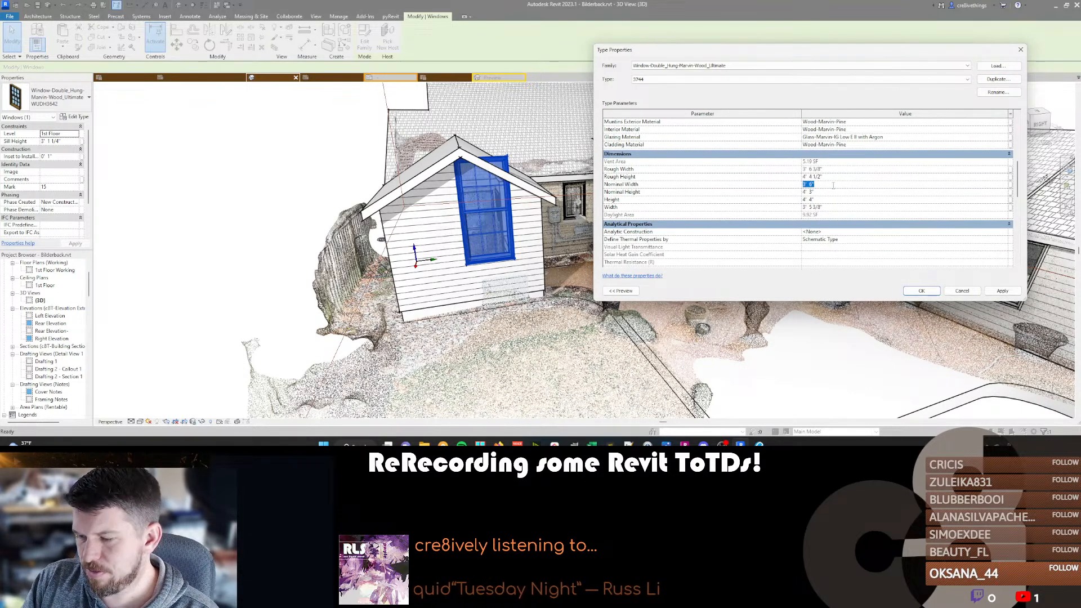
click(922, 291)
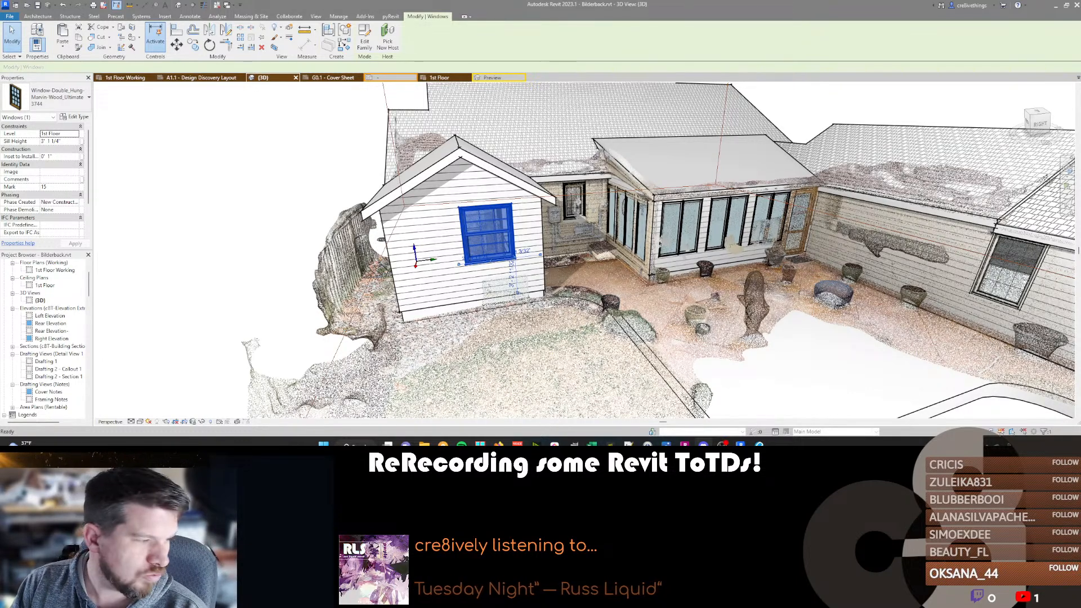
Set the gable window's head height to 6' 8" and deselect it.
scroll(64, 202, down, 2)
double_click(72, 226)
text(6 8)
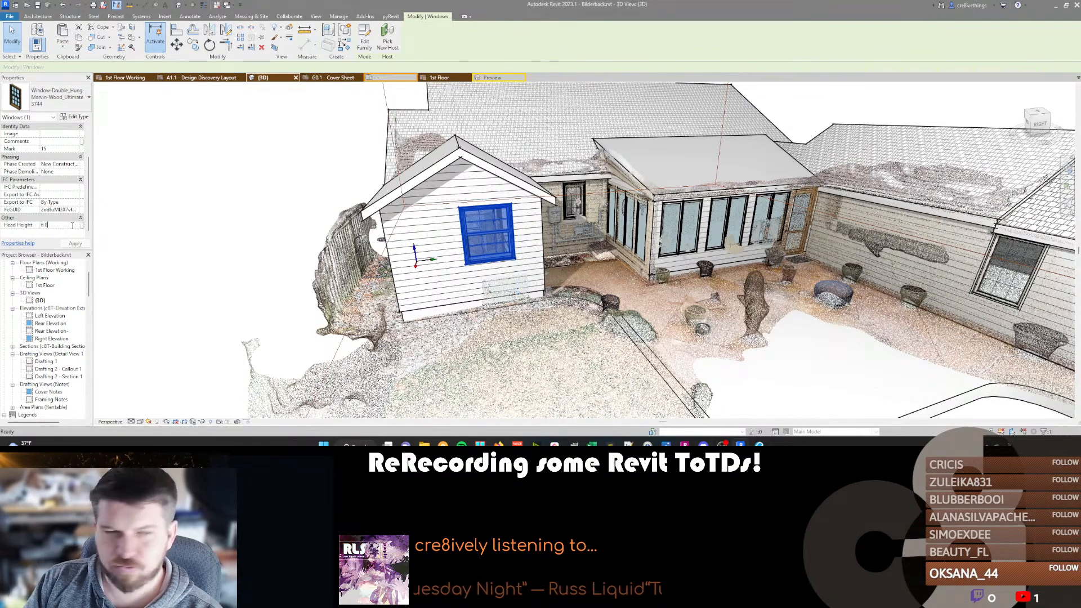
key(Return)
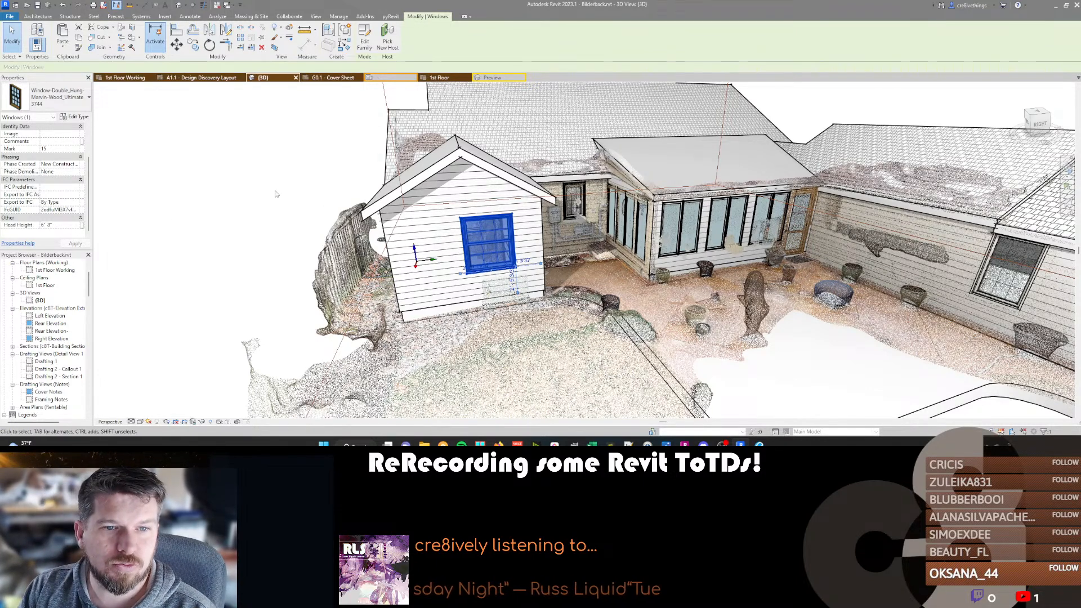
key(Escape)
For the small window in the recessed wall beside the gable, choose the Marvin Wood Ultimate family and duplicate its type as 2238.
shift+middle_drag(284, 290, 315, 254)
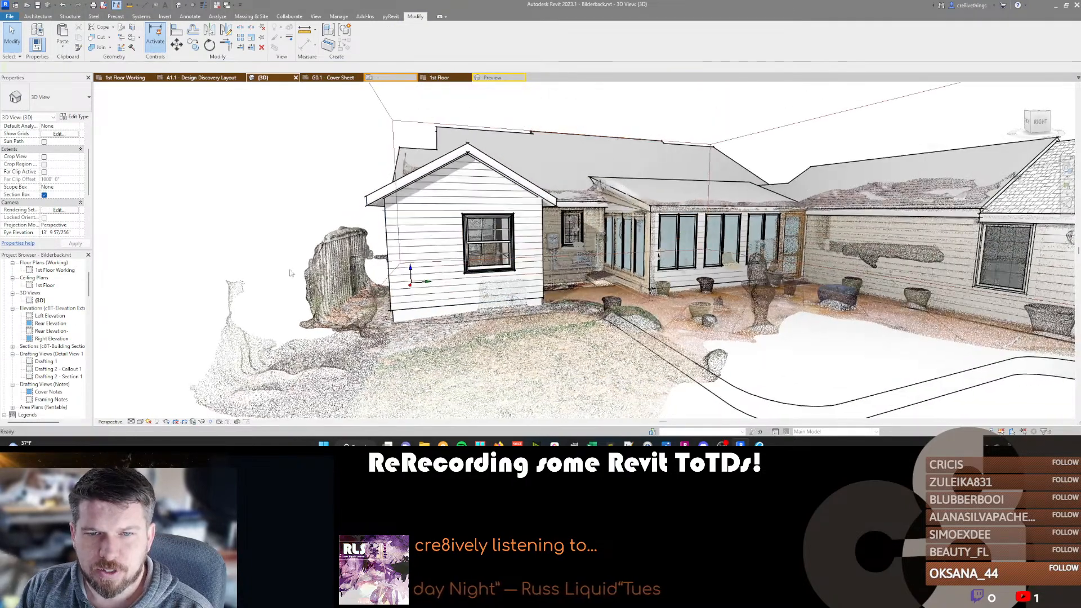
click(569, 238)
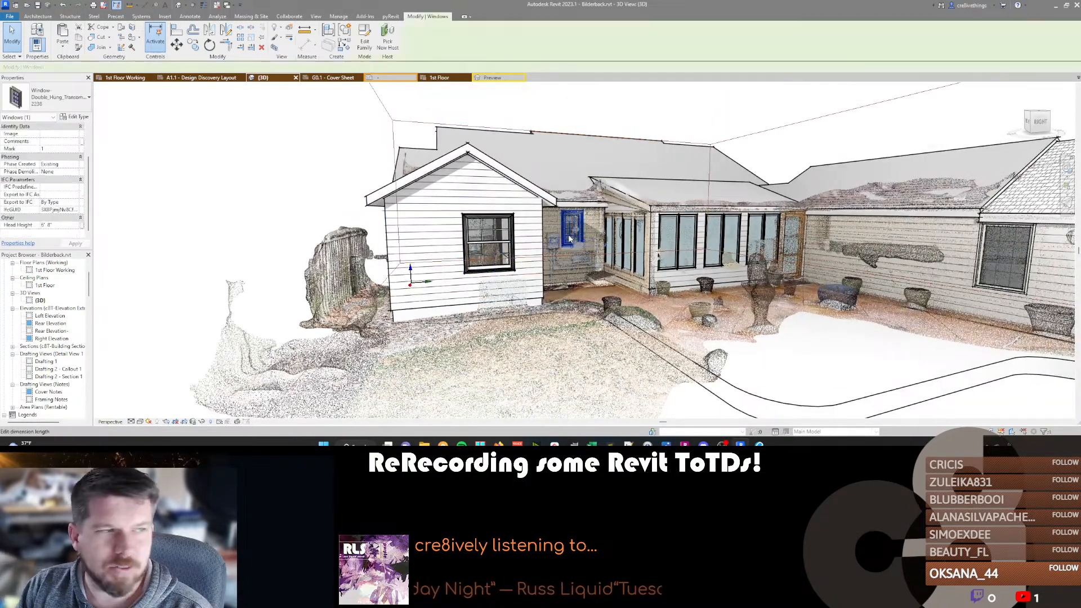
click(76, 117)
click(686, 66)
click(684, 79)
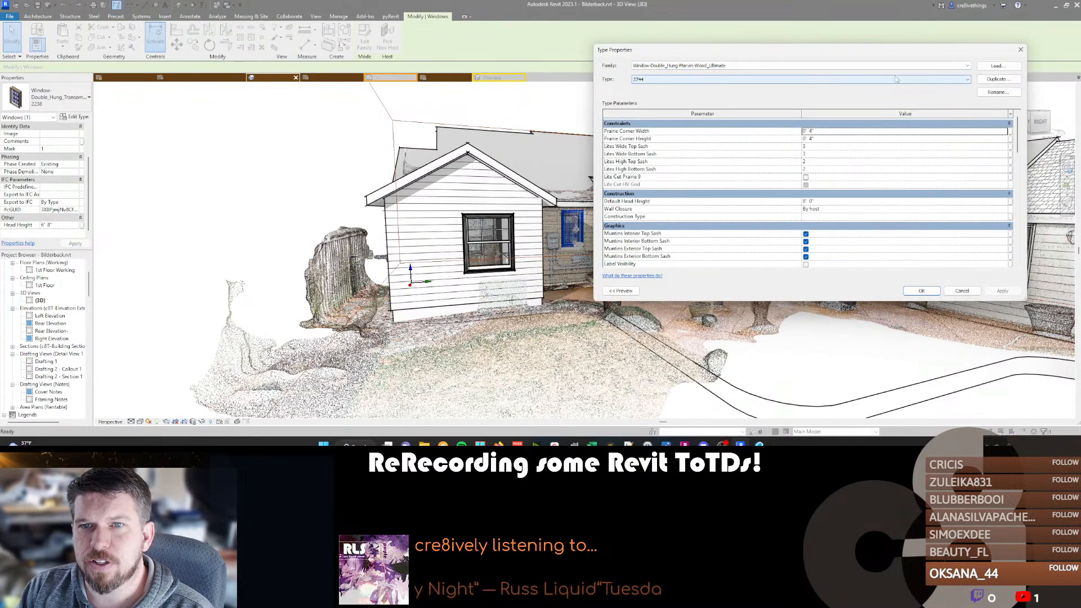
click(1000, 79)
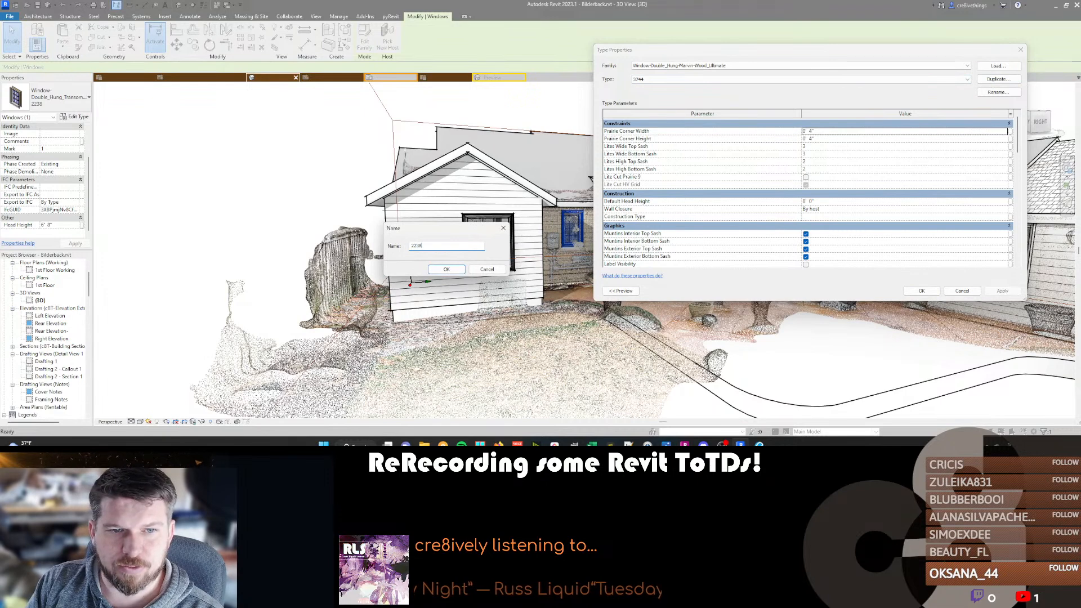
key(Return)
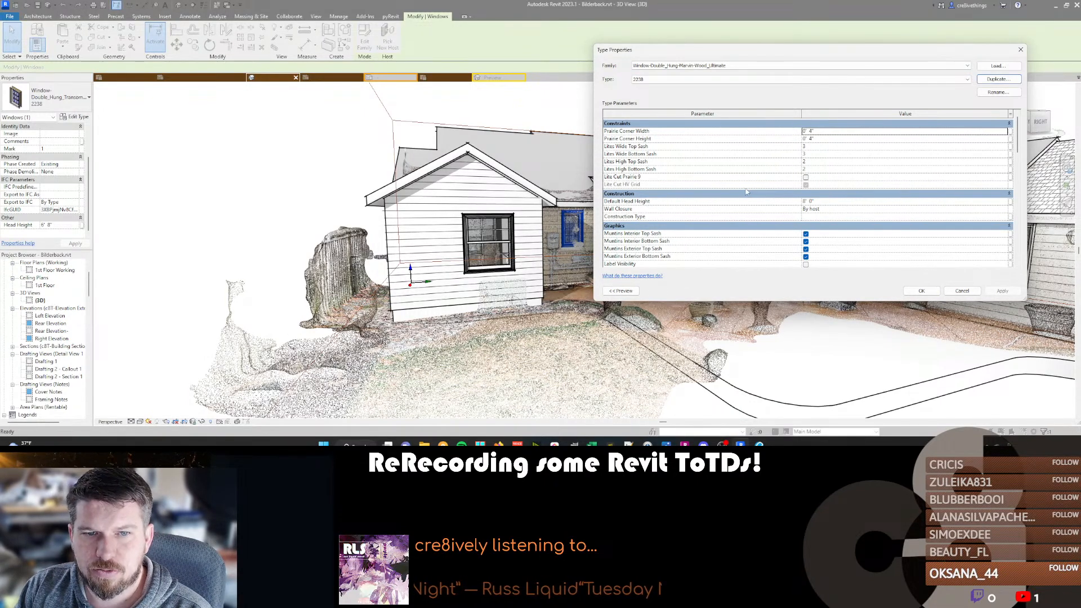
Set the 2238 type's height to 3' 8" and nominal width to 2' 2", and apply it to the small window.
scroll(746, 192, down, 10)
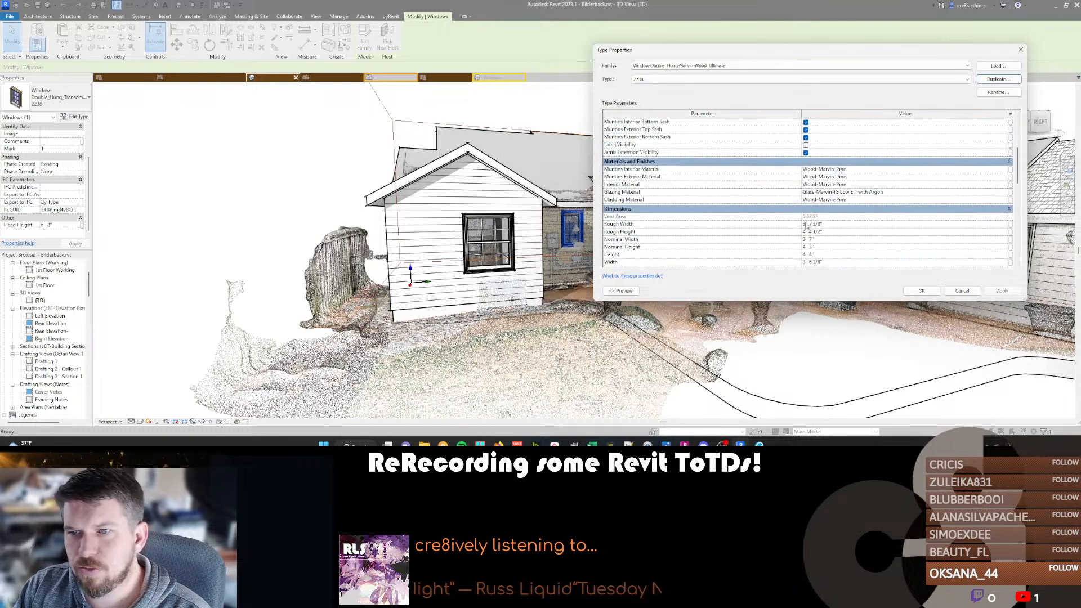
click(841, 216)
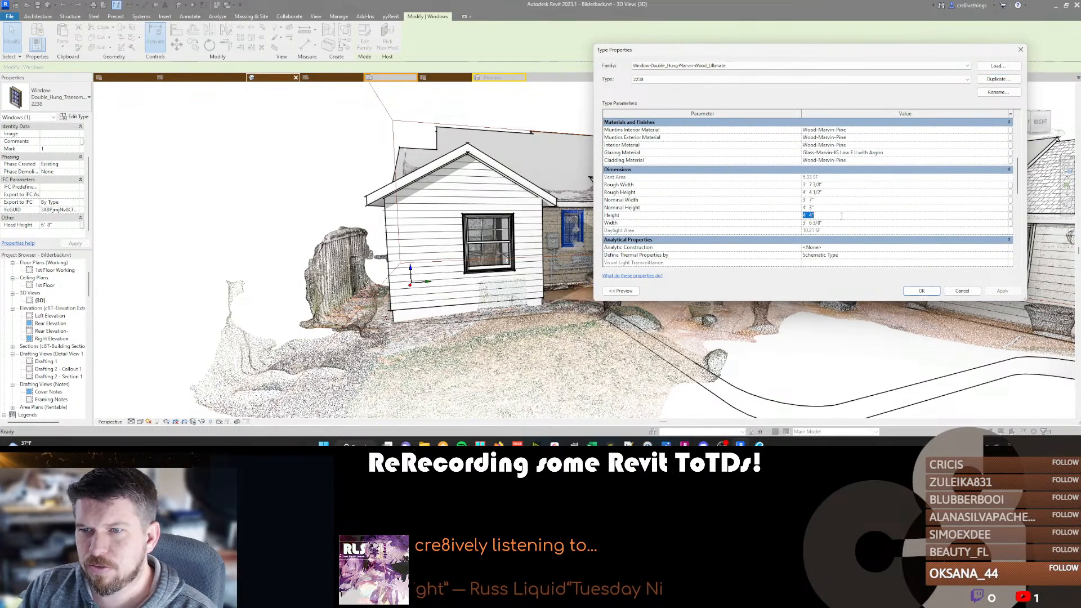
click(841, 200)
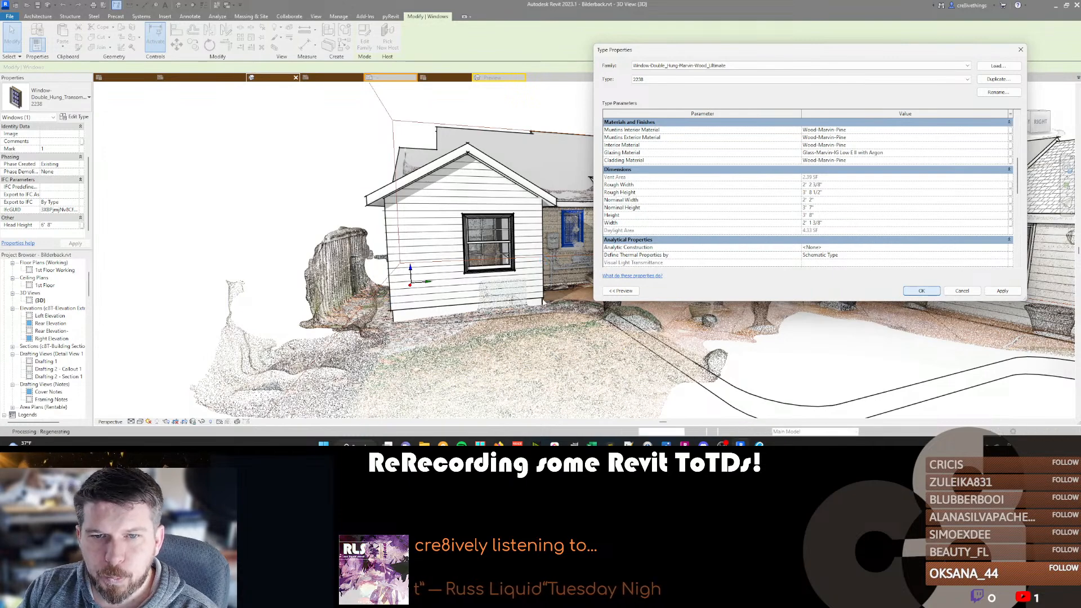
click(921, 290)
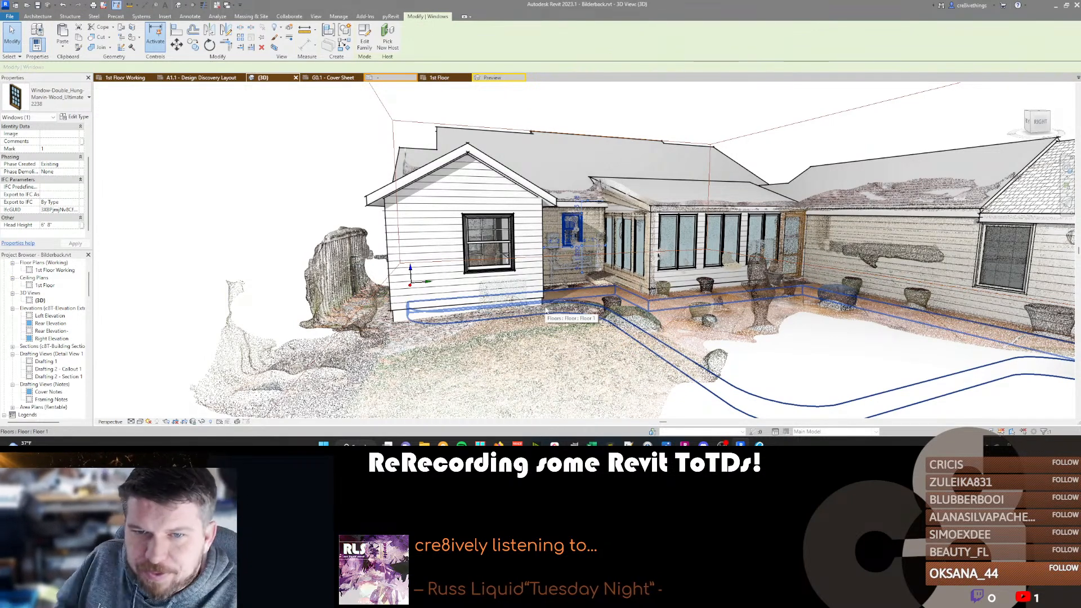
For the window in the long wing's siding wall, choose the Marvin Wood Ultimate family and duplicate its type as 2848.
click(1016, 265)
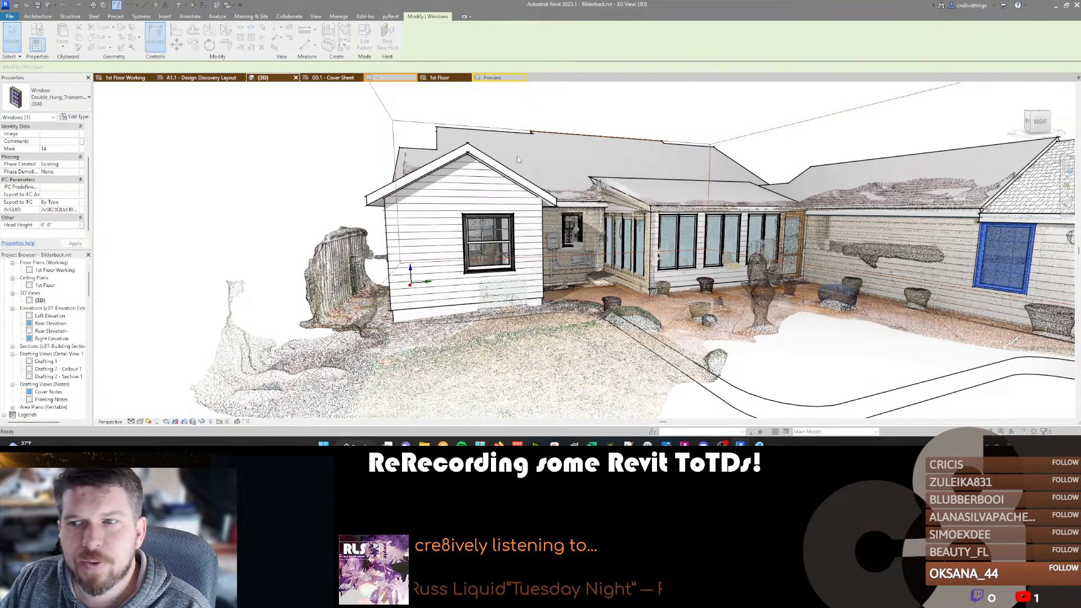
click(881, 67)
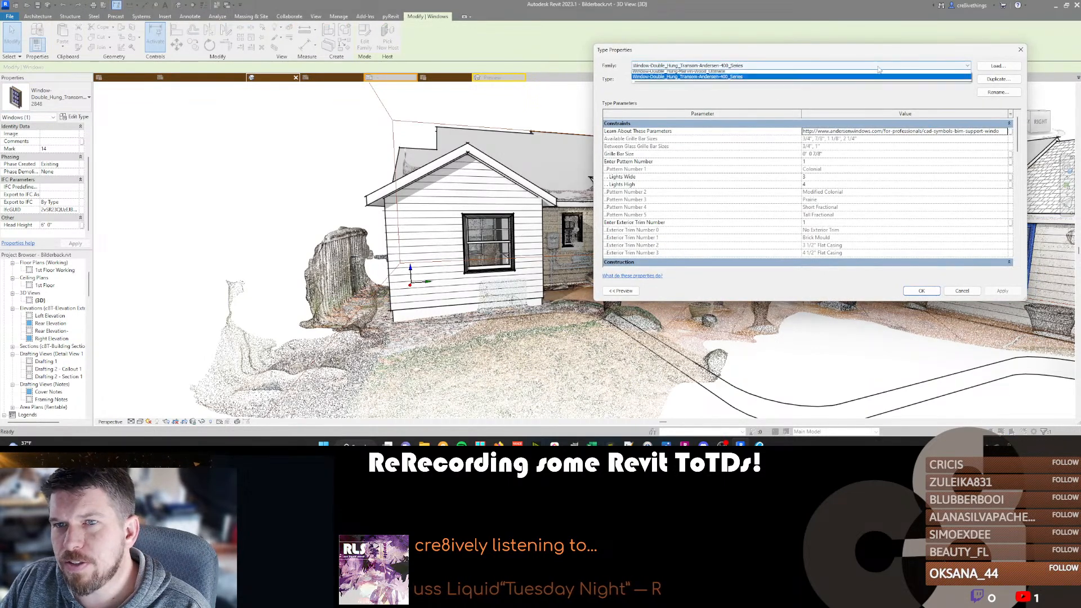
click(738, 80)
click(997, 83)
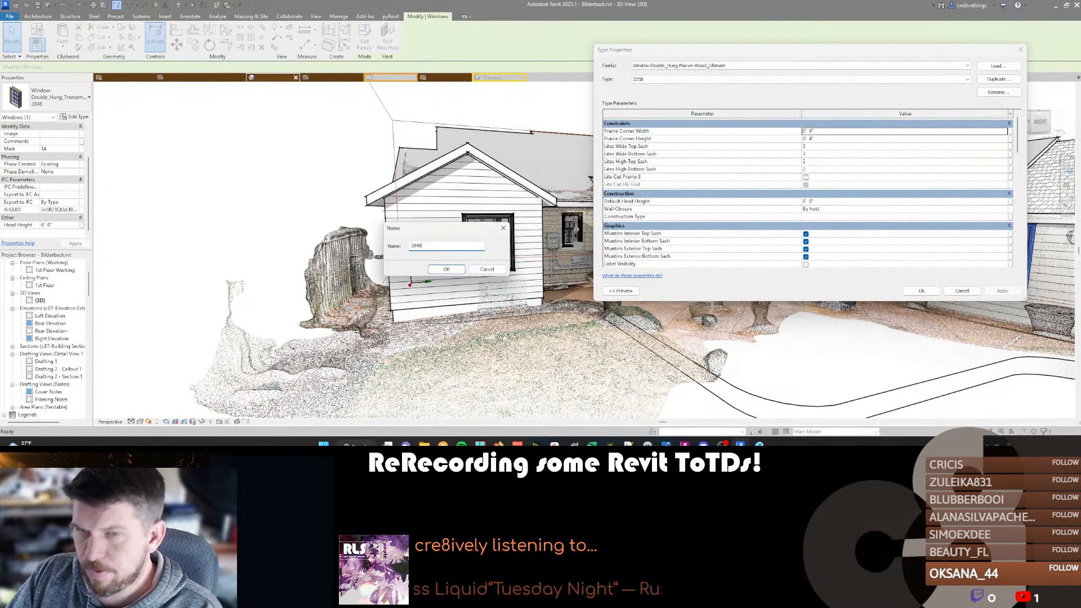
text(2848)
key(Return)
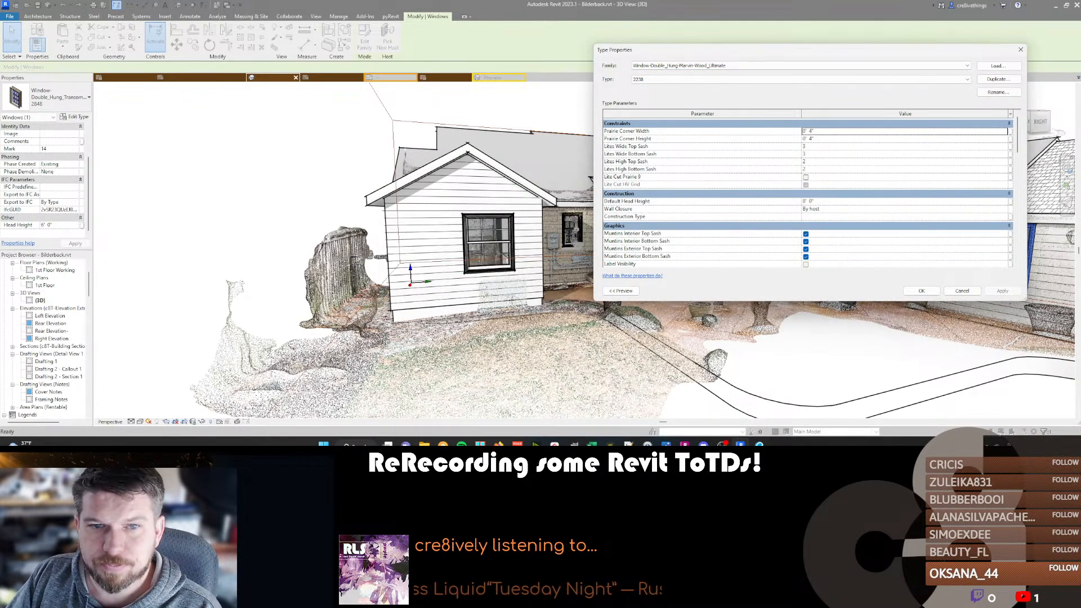
Set the 2848 type's window dimensions and apply it to the long wing's window.
scroll(860, 224, down, 3)
scroll(860, 225, down, 3)
click(849, 232)
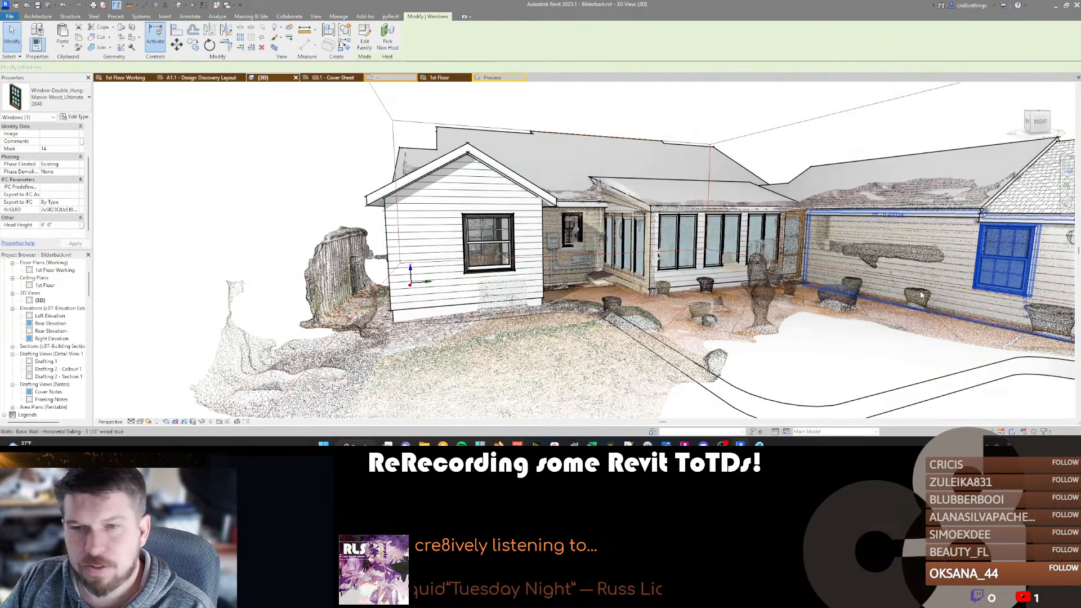
Examine the sunroom's window walls against the scanned points from several angles in the 3D view.
middle_drag(850, 246, 670, 229)
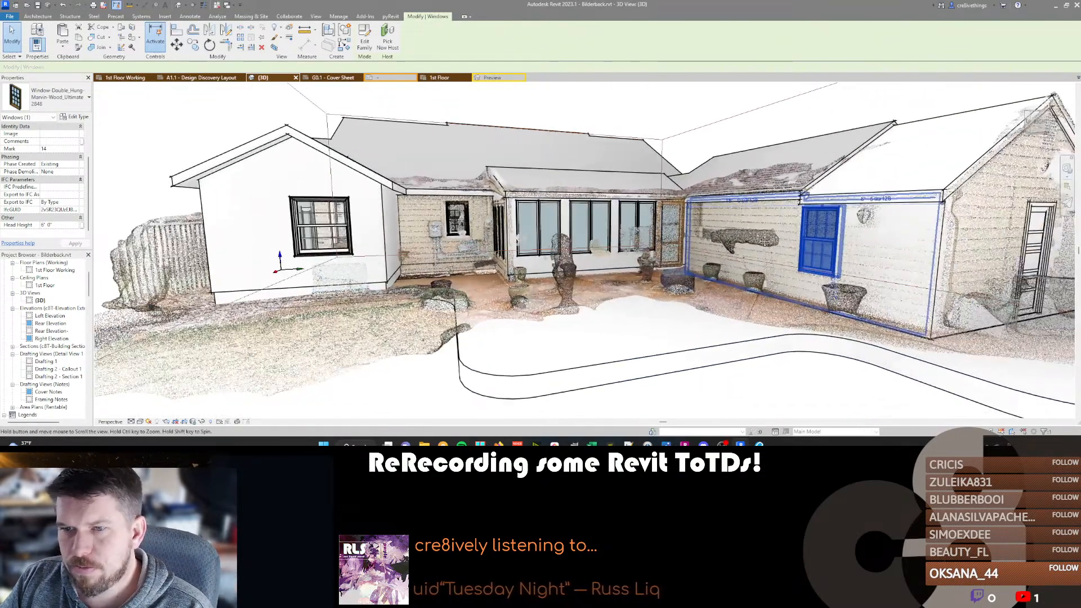
scroll(648, 232, down, 3)
shift+middle_drag(580, 230, 679, 241)
scroll(679, 241, up, 3)
scroll(680, 241, up, 4)
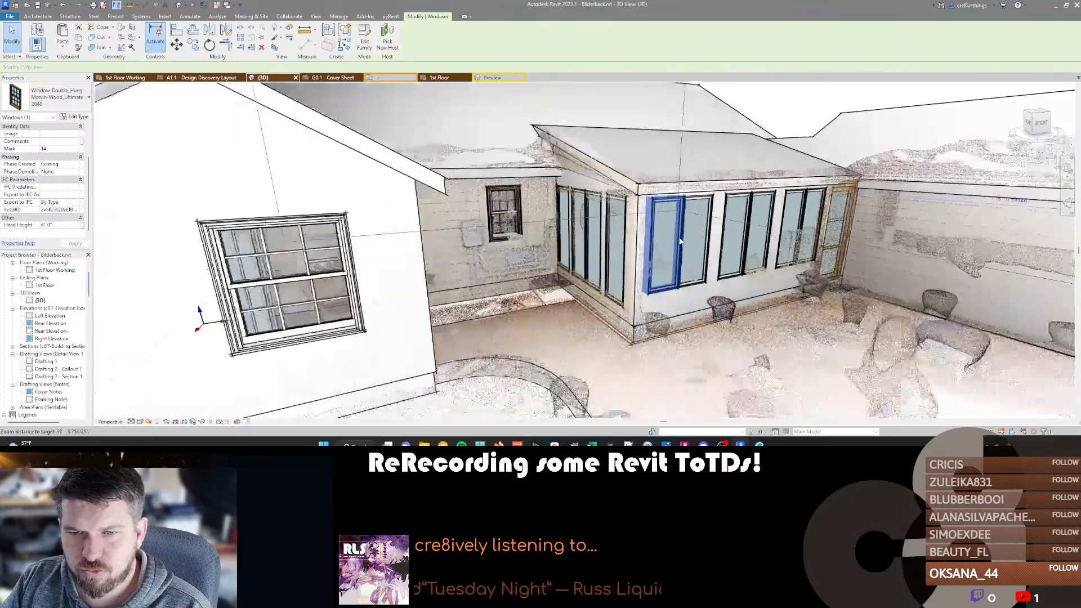
shift+middle_drag(782, 283, 476, 291)
scroll(418, 205, down, 2)
scroll(415, 239, up, 3)
scroll(415, 239, down, 3)
scroll(416, 217, up, 1)
scroll(476, 291, down, 2)
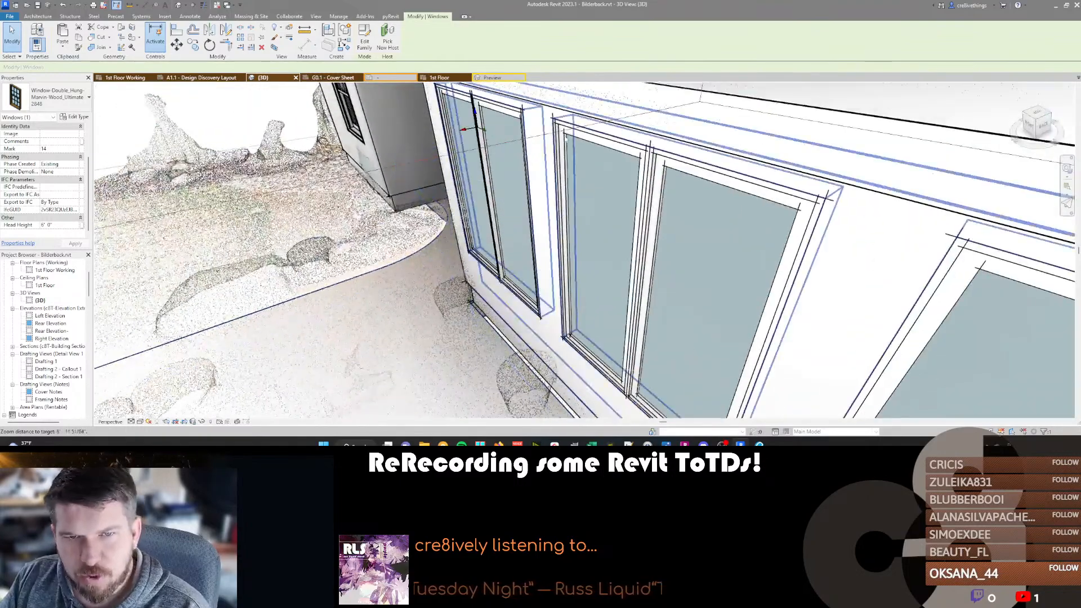
In the 1st Floor Working plan, nudge the sunroom's long window wall inward in small increments toward the scanned wall line.
click(125, 78)
scroll(473, 203, up, 10)
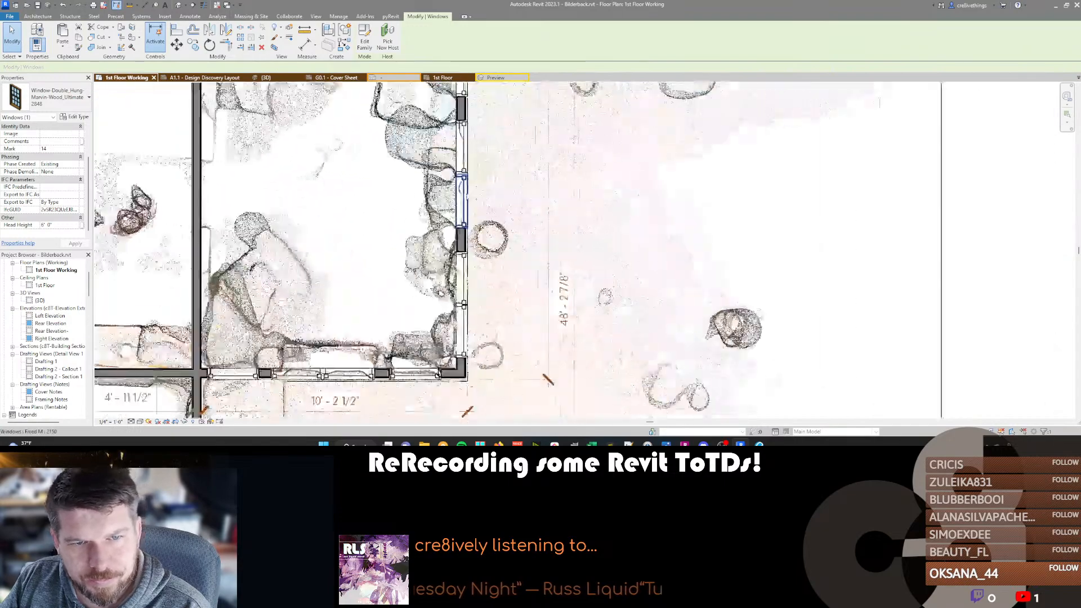
scroll(472, 202, down, 10)
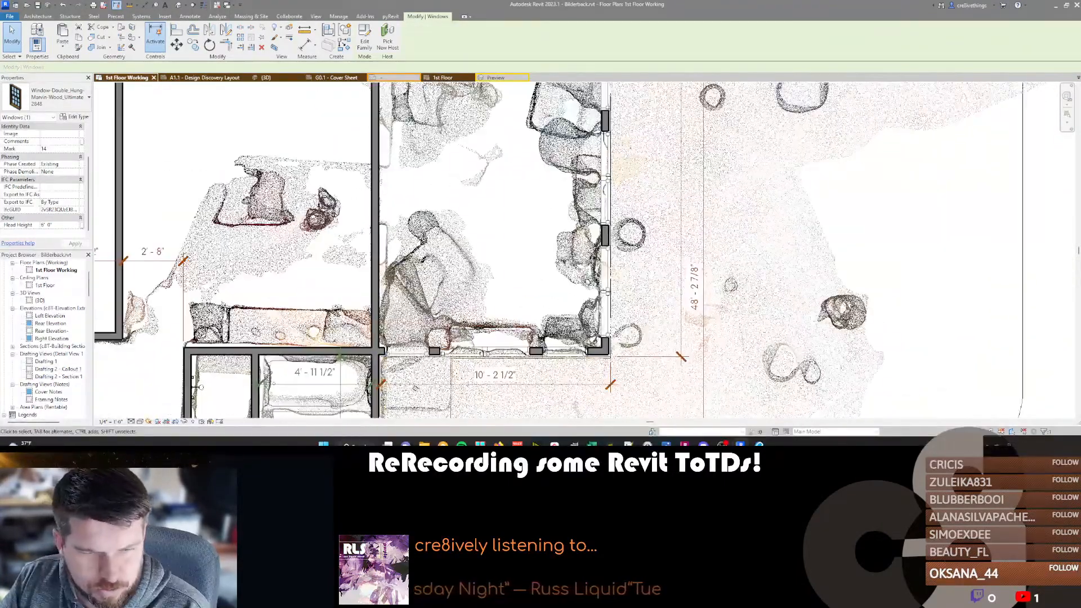
scroll(502, 172, down, 3)
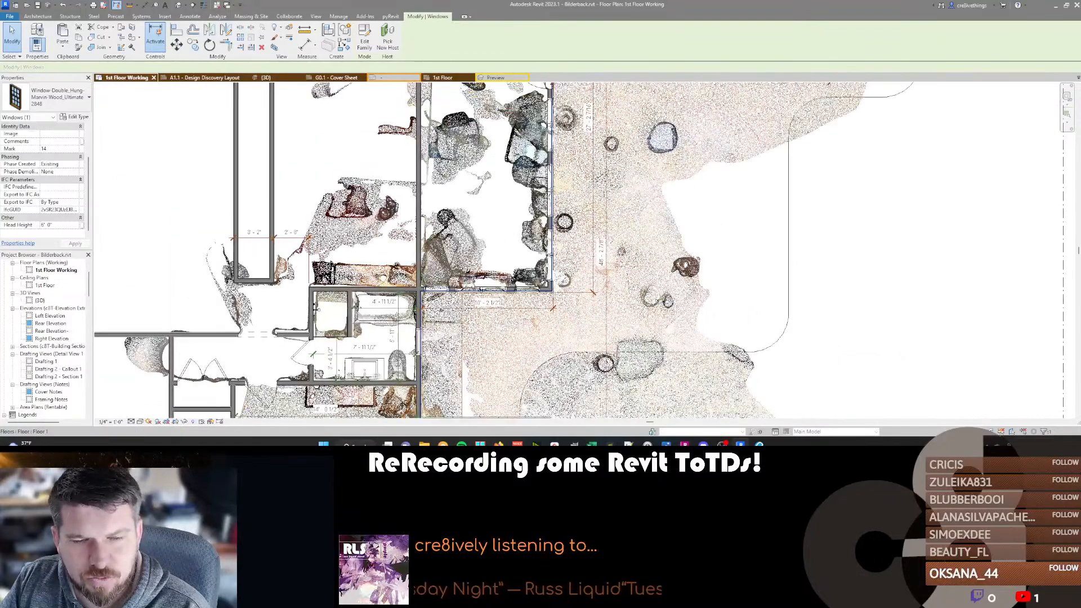
scroll(549, 236, up, 5)
click(591, 159)
middle_drag(639, 203, 598, 234)
key(Left)
key(Left)
key(Left)
key(Left)
key(Left)
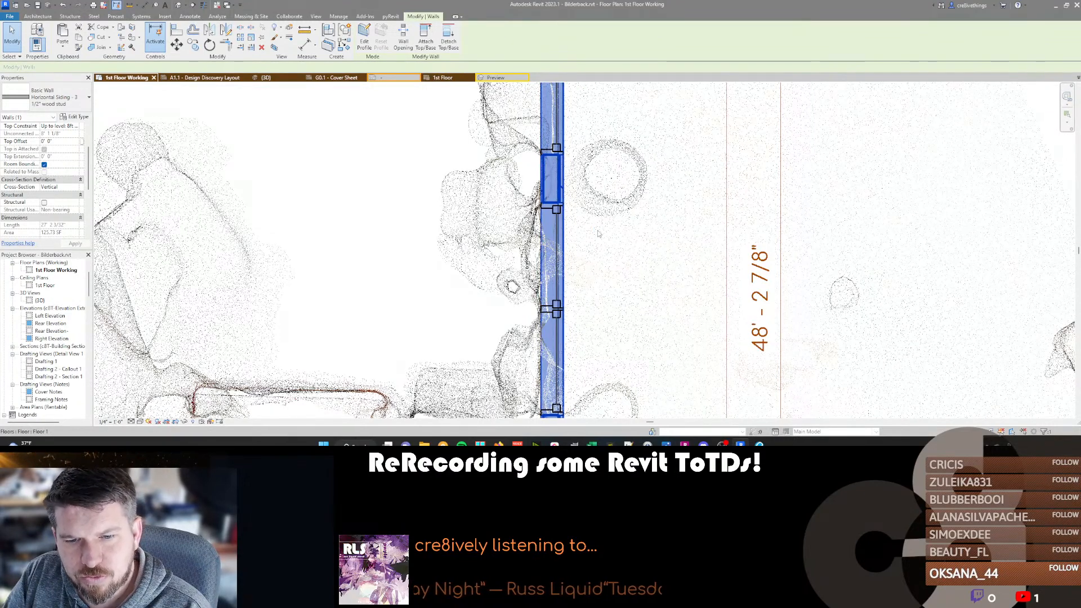
key(Left)
key(Left)
key(Left)
key(Left)
key(Left)
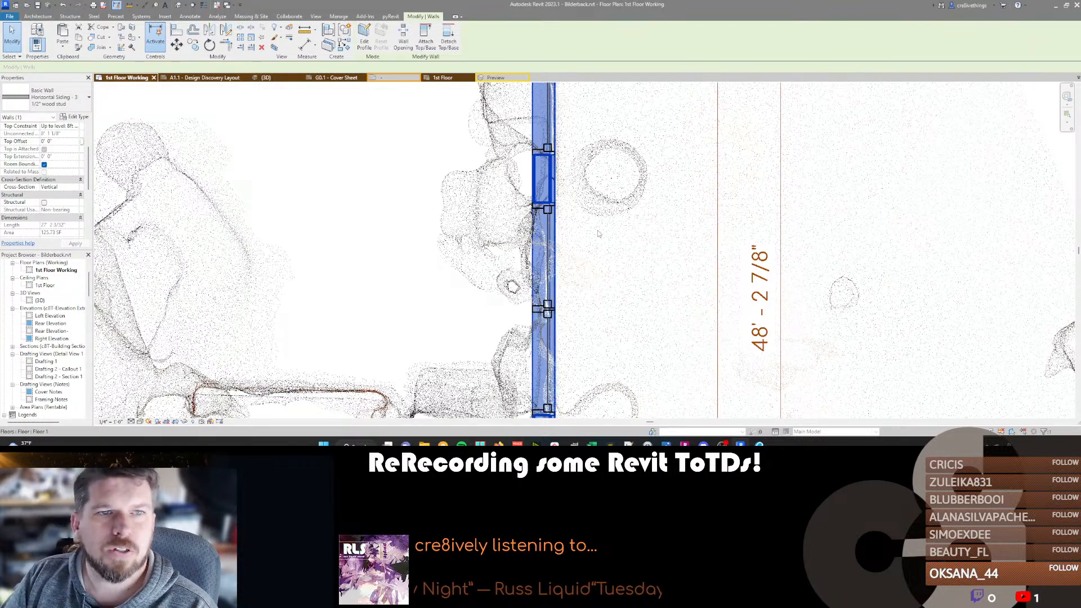
Inspect the shifted sunroom wall and its corner with the long wing against the point cloud in 3D.
key(ctrl+Tab)
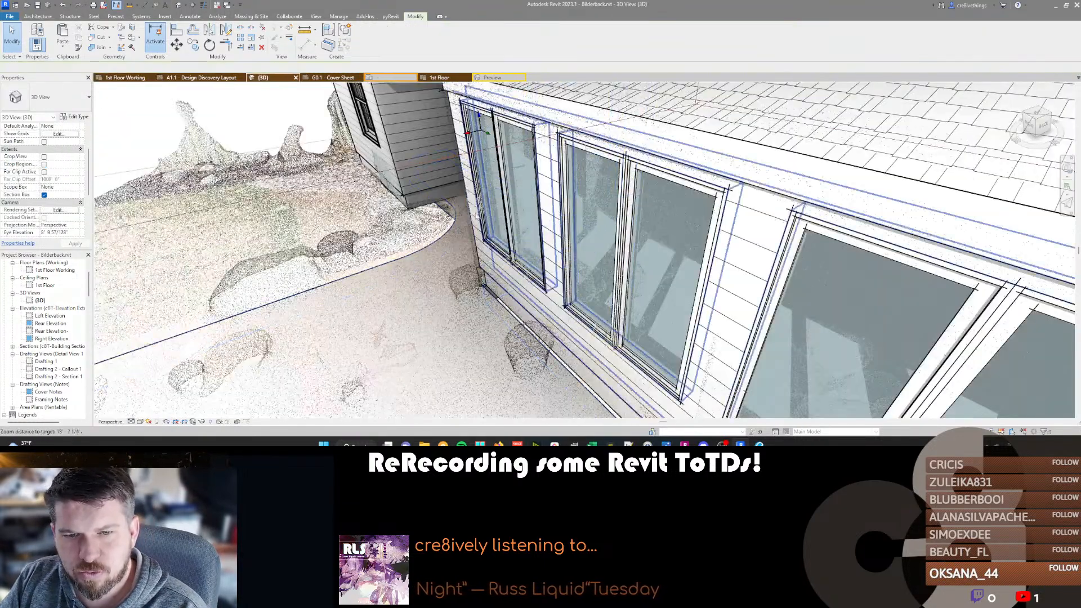
scroll(492, 224, down, 3)
click(609, 225)
scroll(610, 226, down, 3)
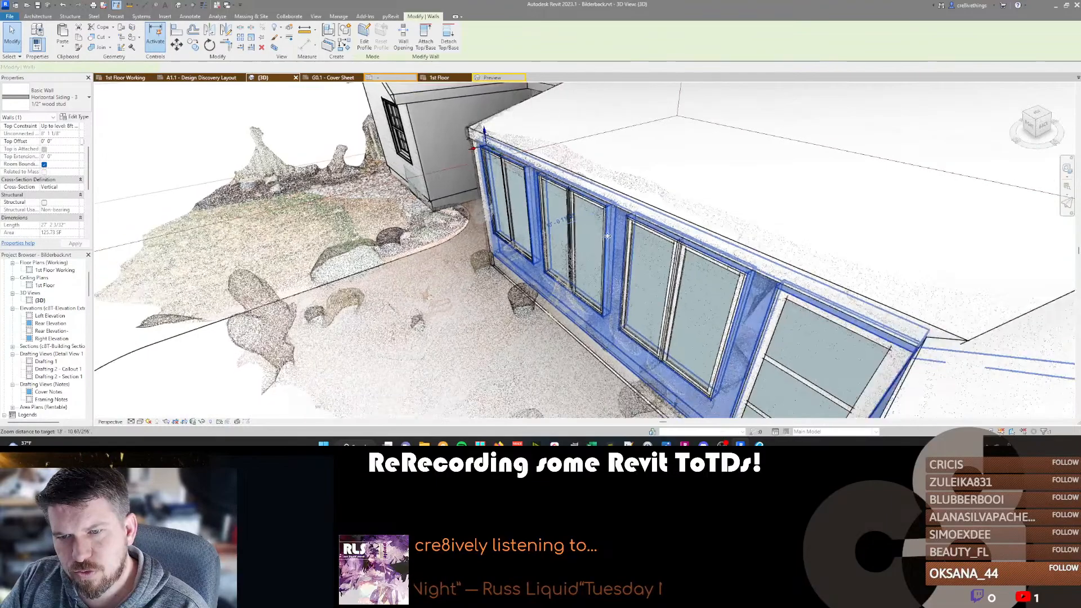
shift+middle_drag(468, 304, 856, 265)
scroll(729, 284, up, 8)
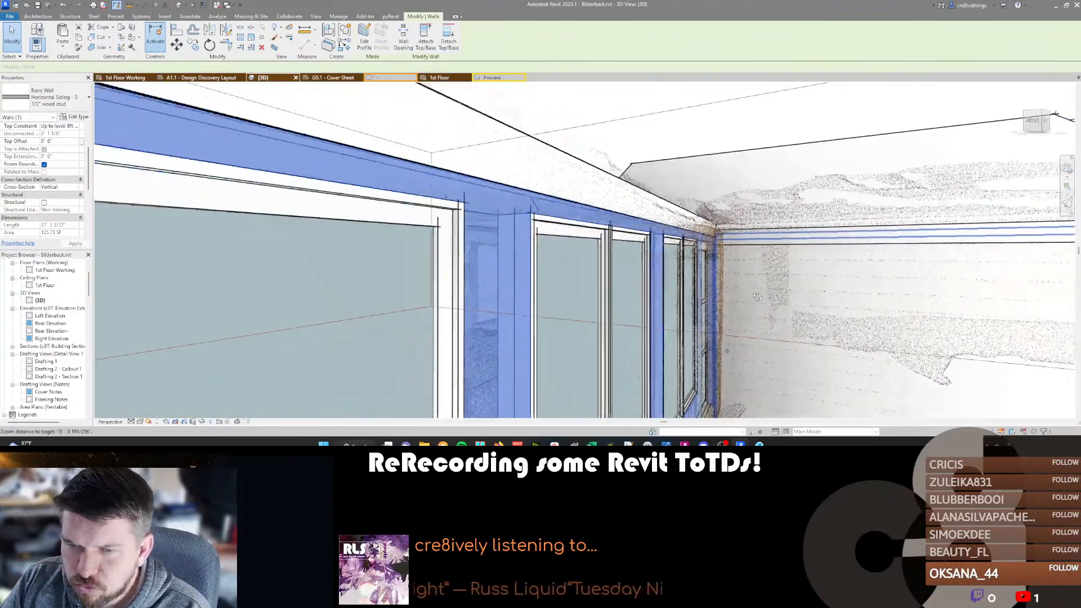
scroll(782, 297, down, 6)
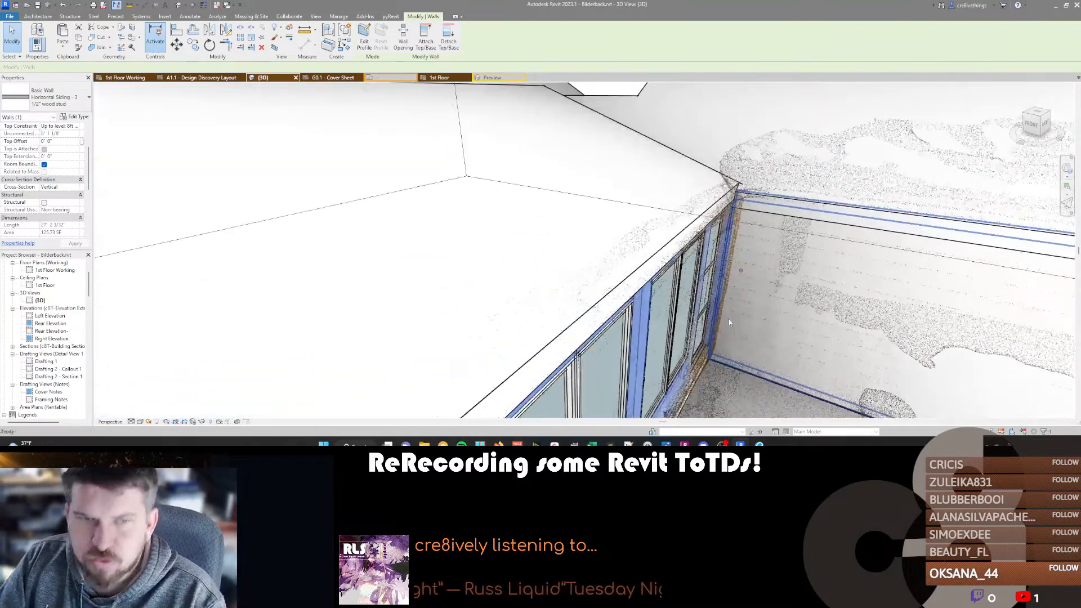
In the 1st Floor Working plan's visibility overrides, set the exterior scan point cloud's color mode to Single Color.
click(122, 78)
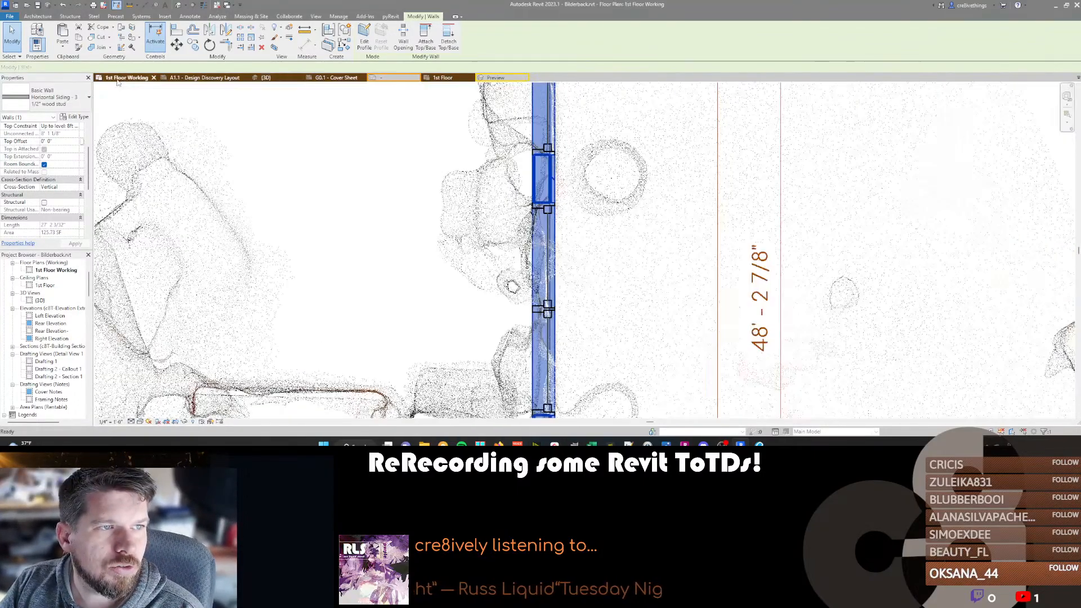
scroll(509, 281, down, 5)
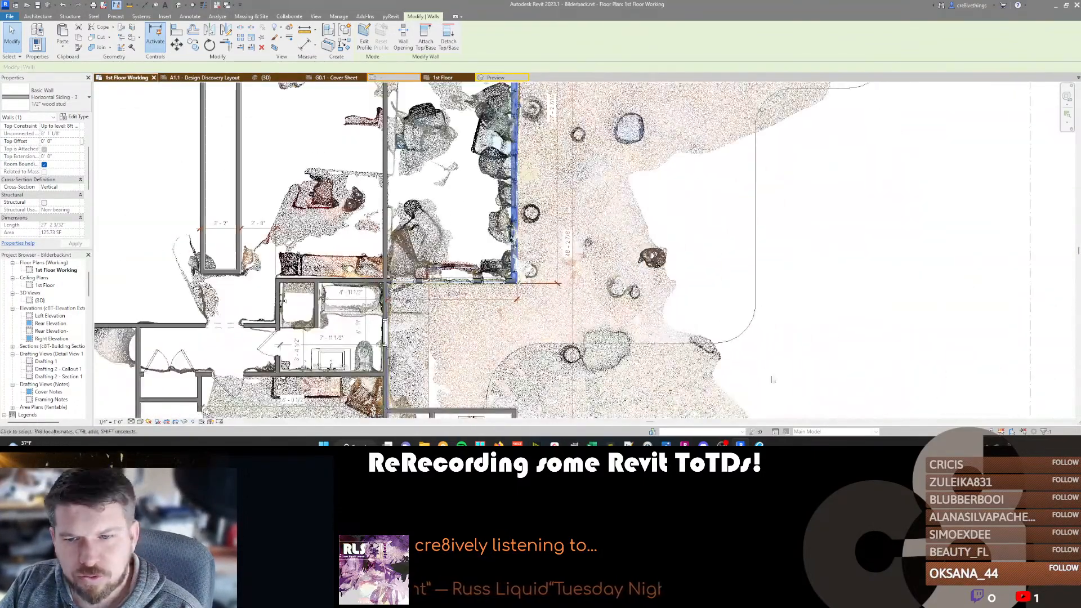
key(v)
key(v)
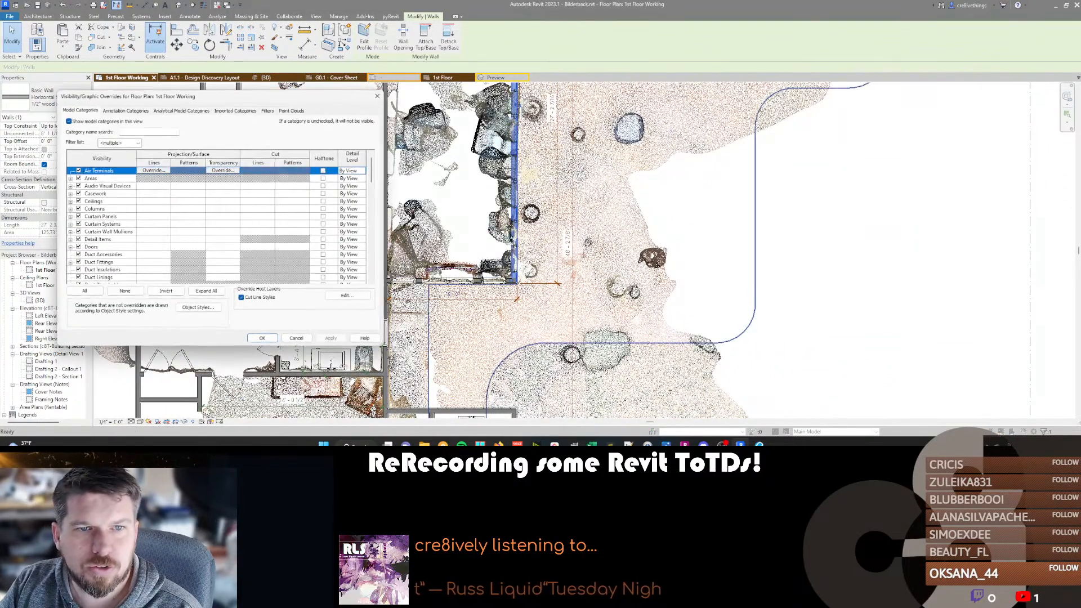
click(291, 111)
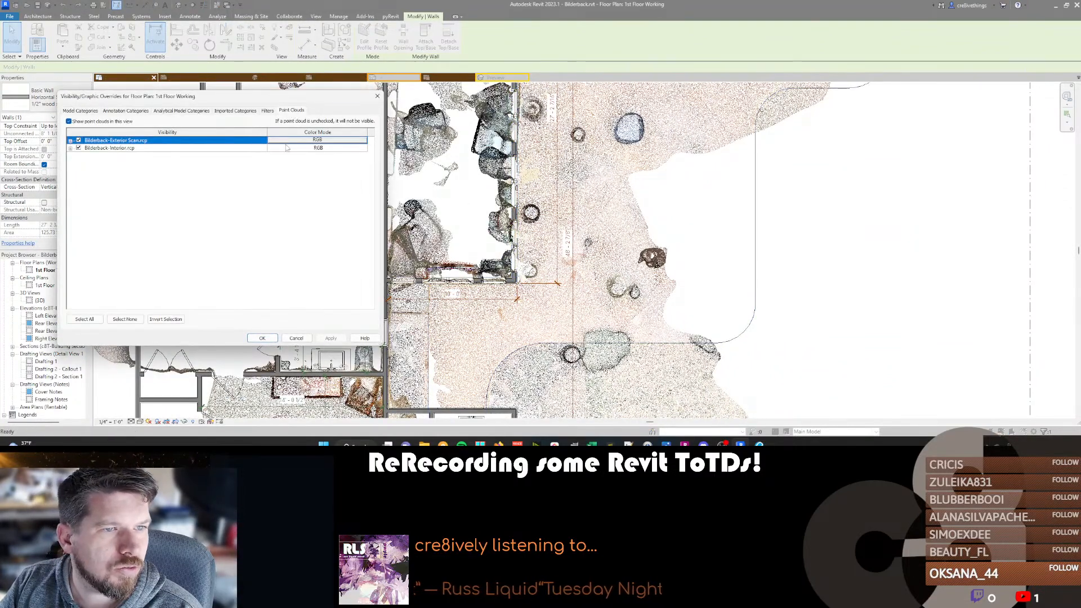
click(345, 141)
click(233, 197)
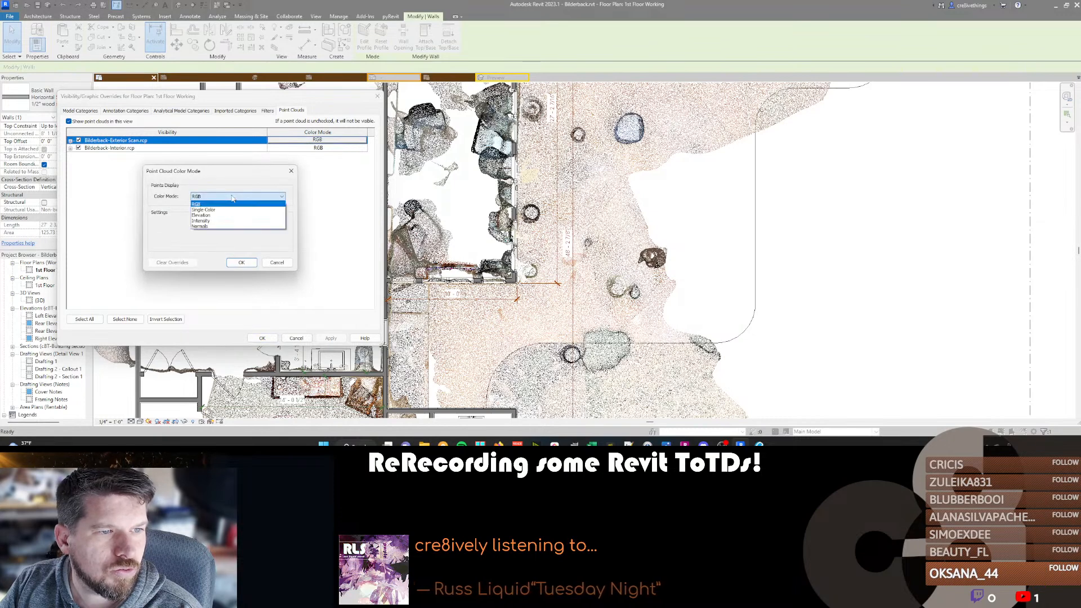
click(227, 210)
click(240, 264)
Override the interior point cloud with the single color light green RGB 176-236-181, apply the overrides and clear the wall selection.
click(344, 148)
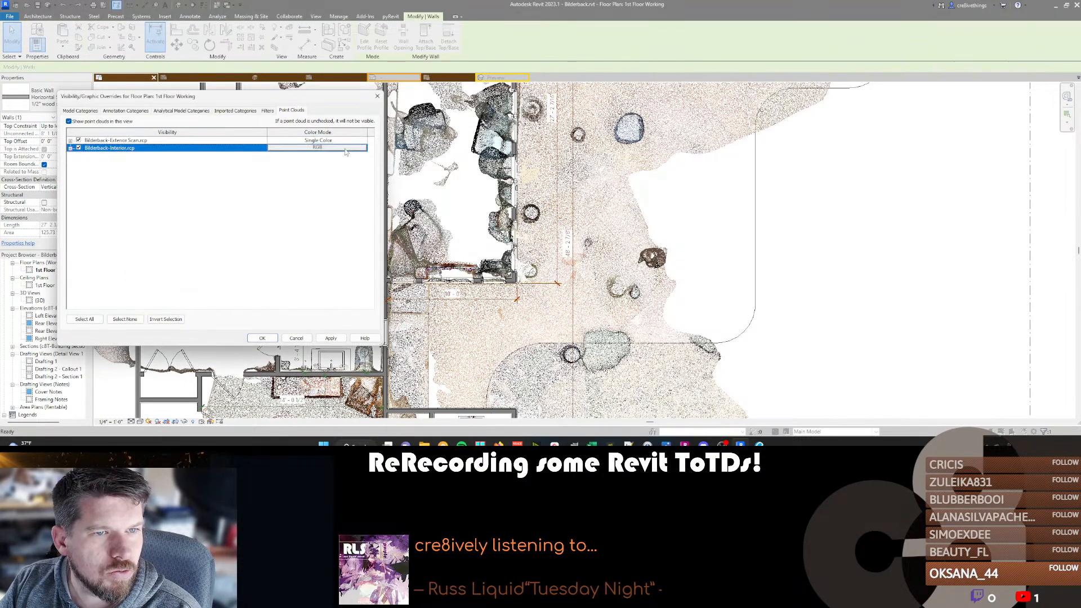
click(233, 196)
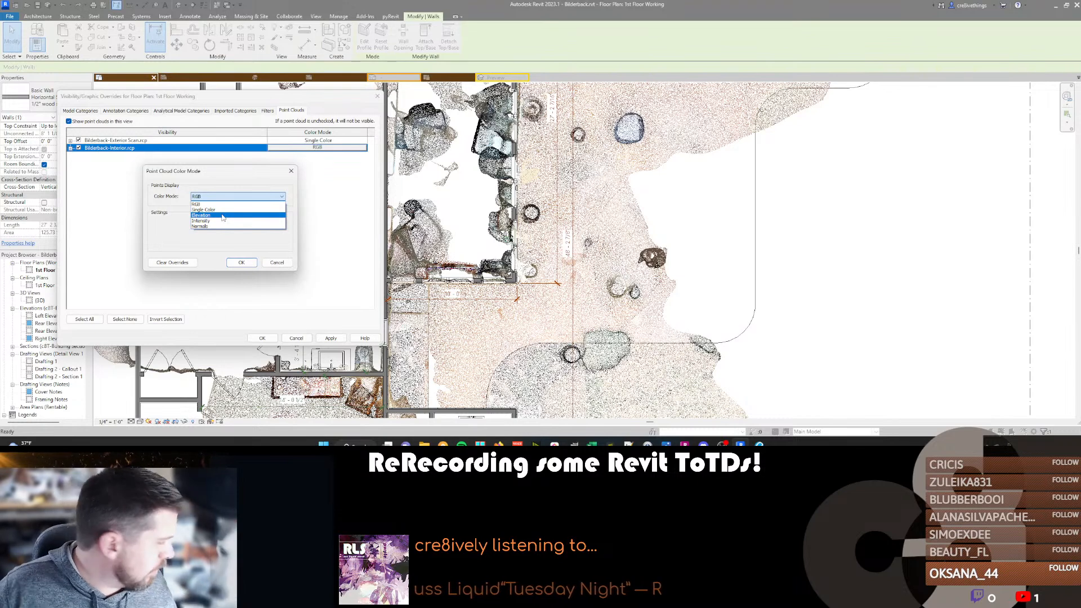
click(222, 209)
click(217, 230)
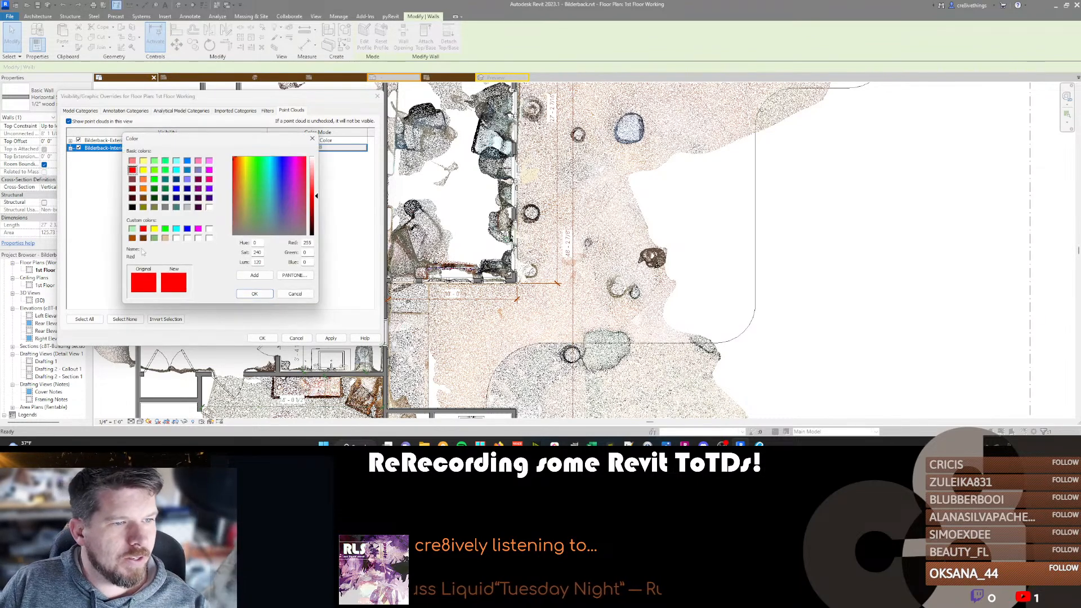
click(132, 229)
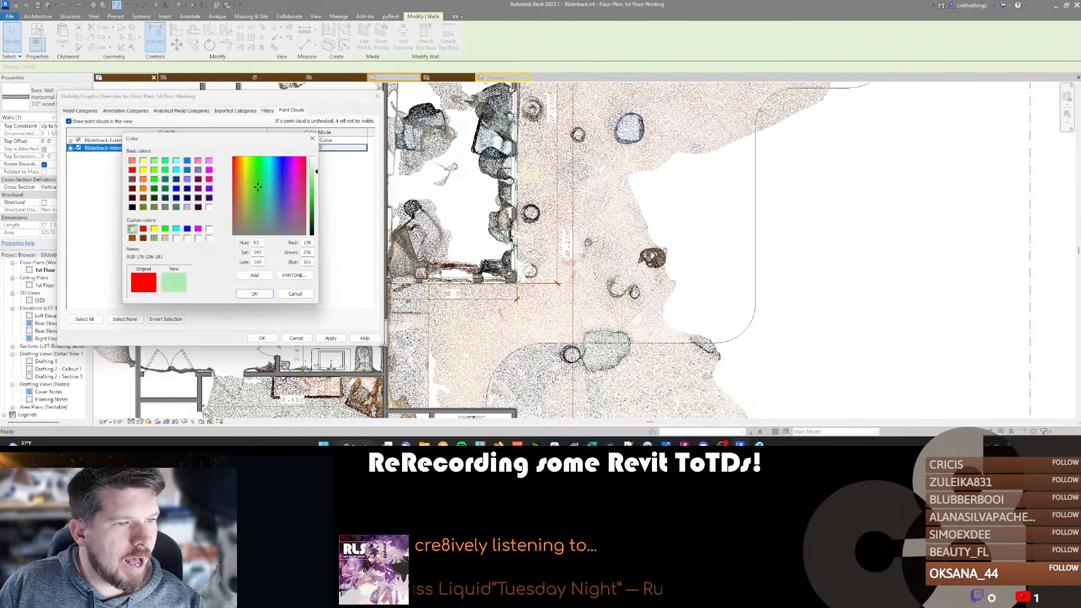
click(253, 294)
click(240, 263)
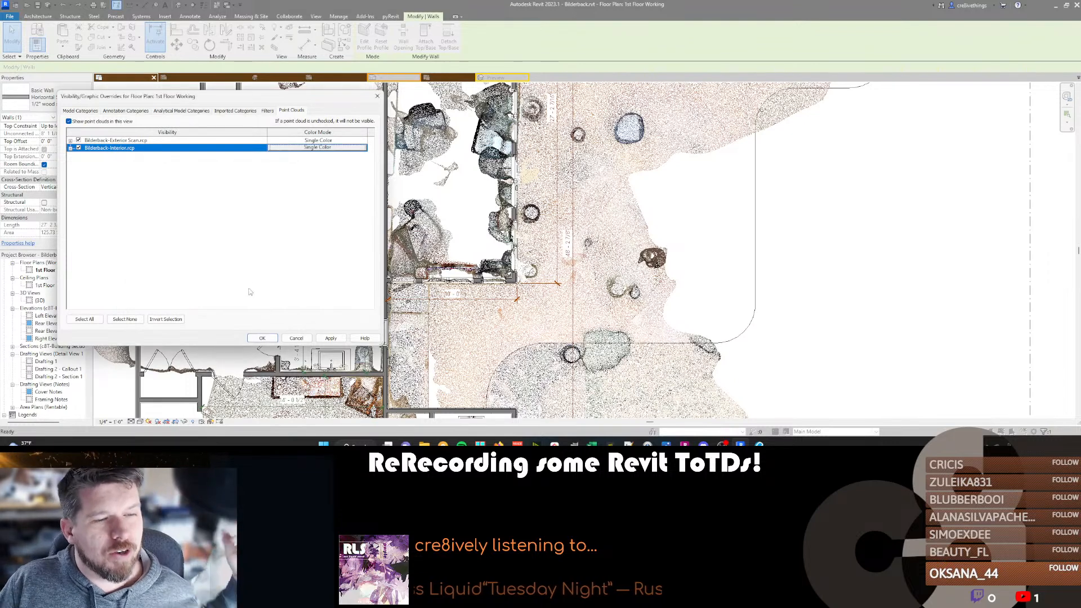
click(274, 340)
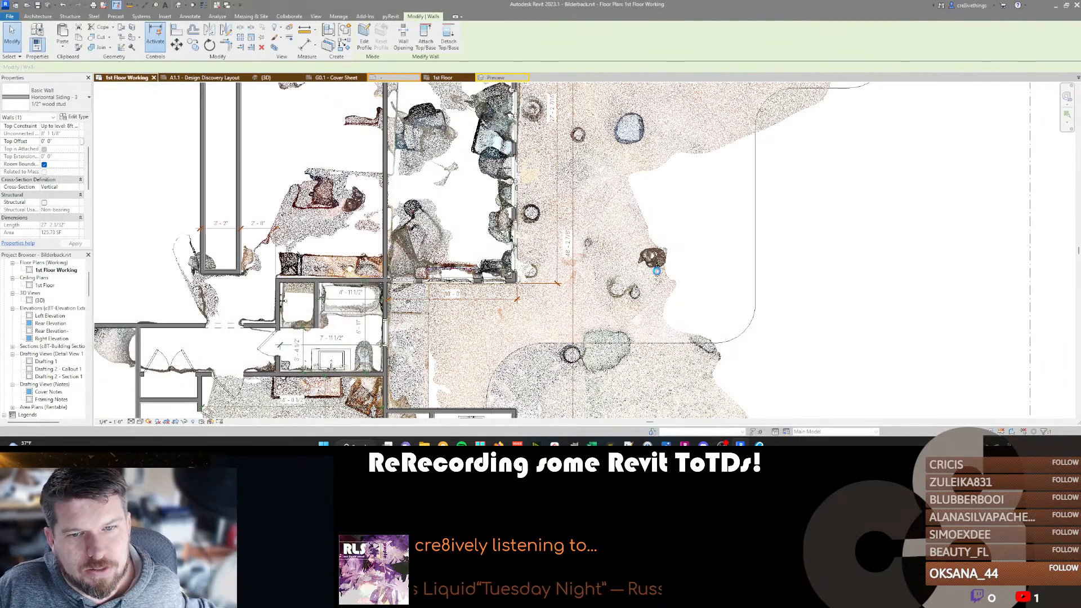
key(Escape)
Examine how the plan's exterior walls line up with the recolored exterior and interior scans around the sunroom and bathroom.
middle_drag(544, 219, 529, 333)
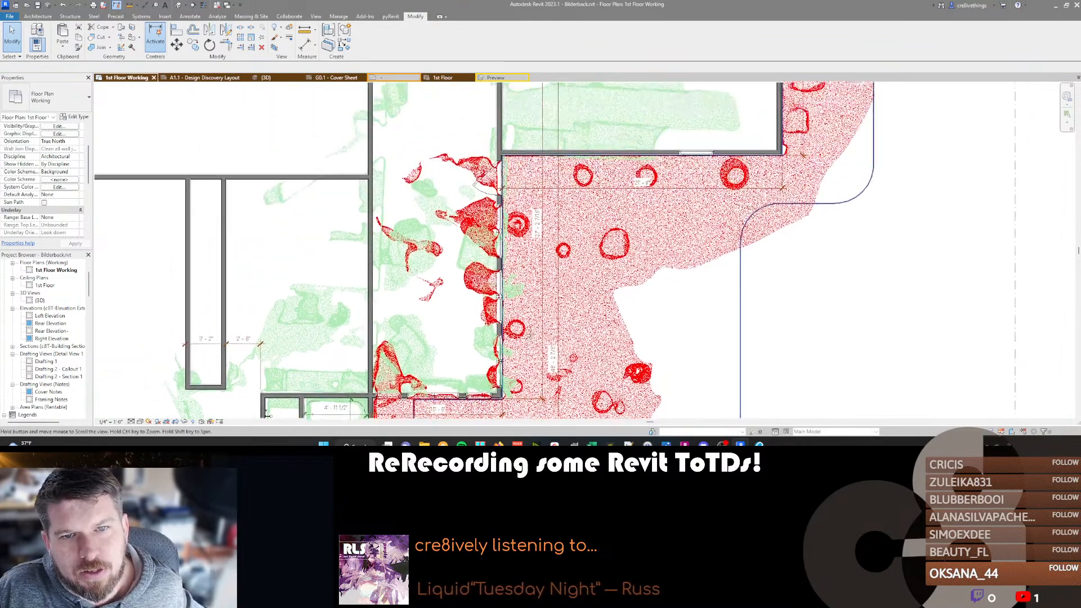
scroll(496, 174, up, 2)
scroll(496, 175, down, 3)
scroll(503, 179, up, 4)
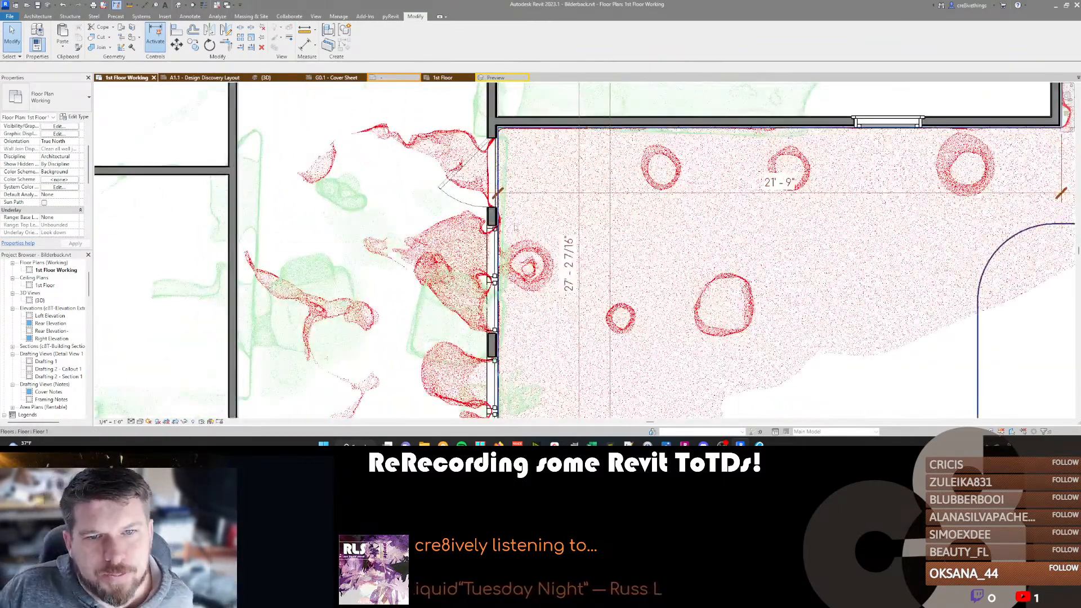
scroll(515, 218, down, 3)
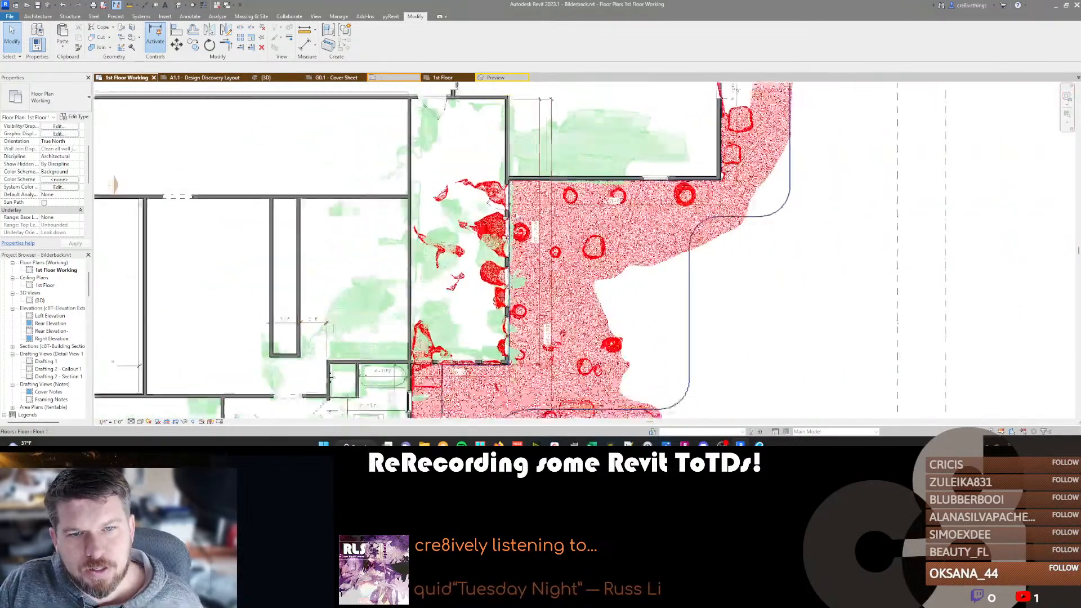
scroll(413, 369, up, 3)
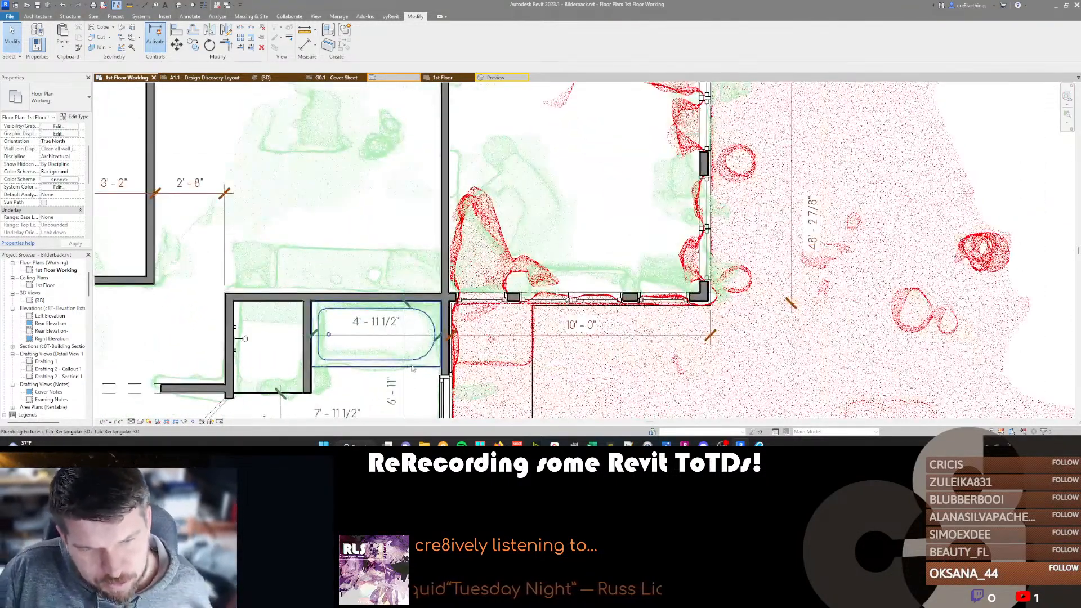
scroll(413, 369, down, 3)
middle_drag(409, 391, 557, 183)
scroll(573, 288, up, 6)
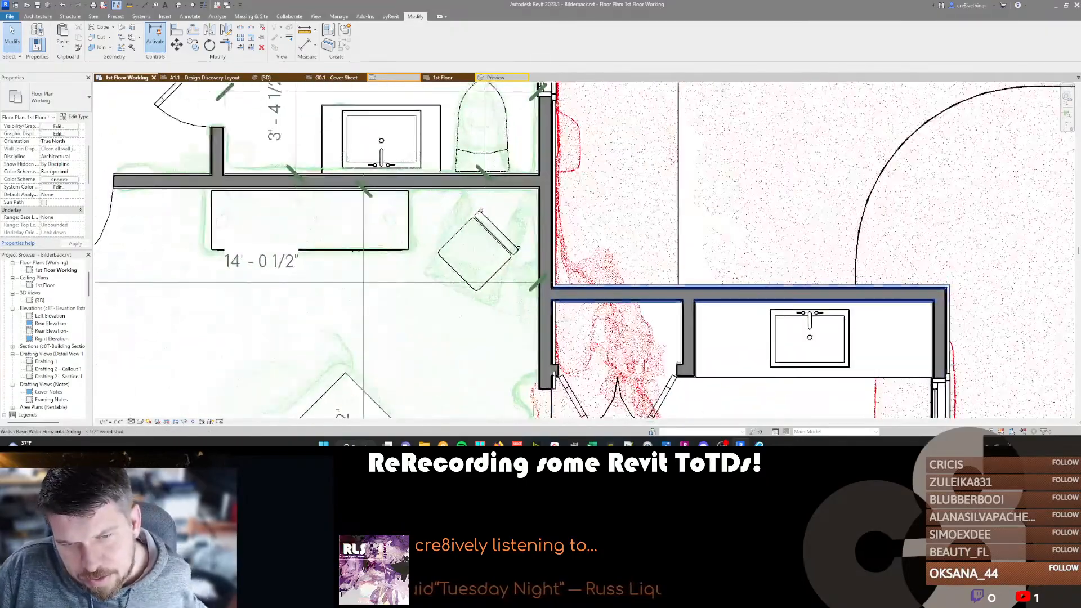
scroll(559, 346, down, 5)
middle_drag(605, 250, 569, 384)
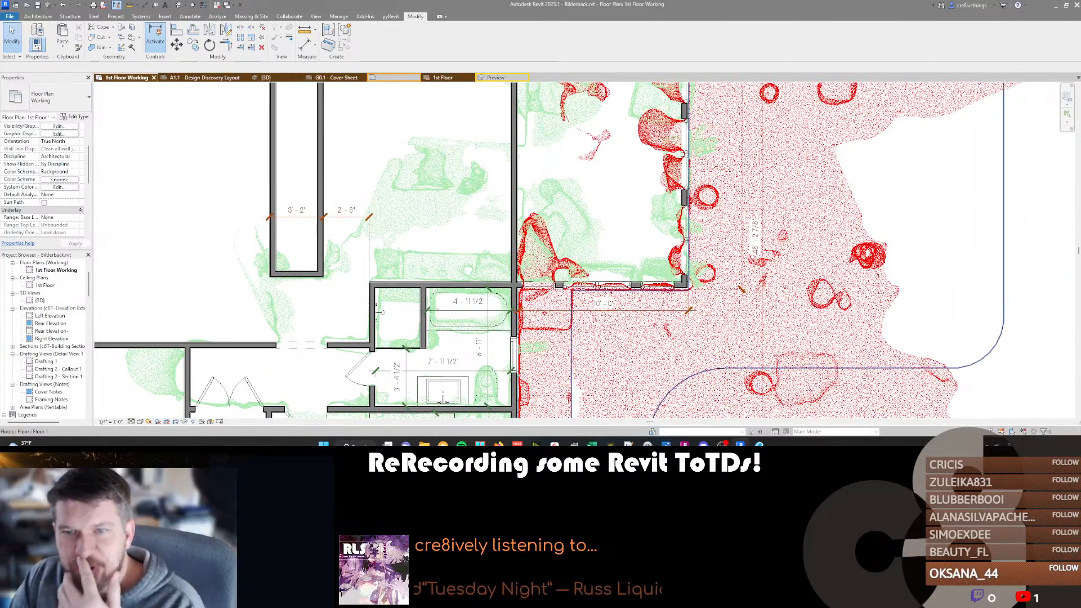
middle_drag(595, 227, 546, 317)
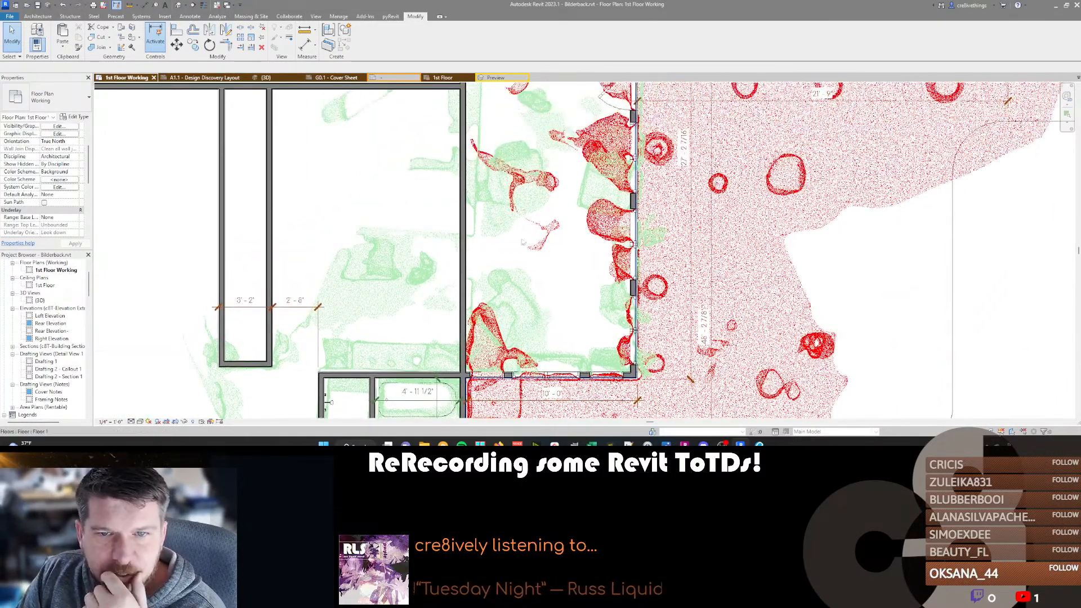
middle_drag(506, 250, 483, 360)
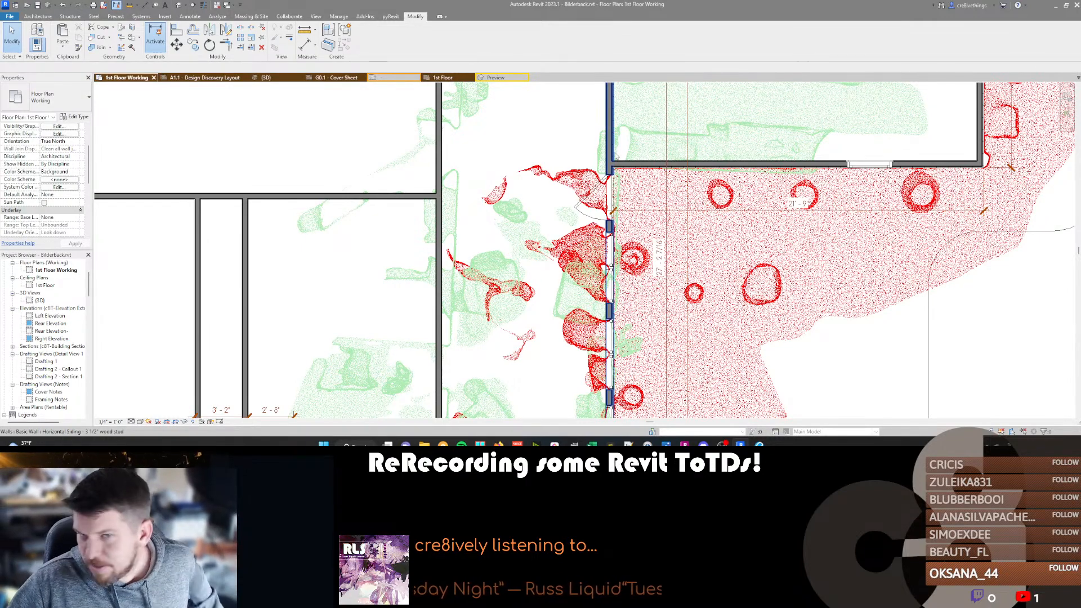
Nudge the sunroom's long exterior wall one more increment inward at the door.
scroll(616, 155, up, 3)
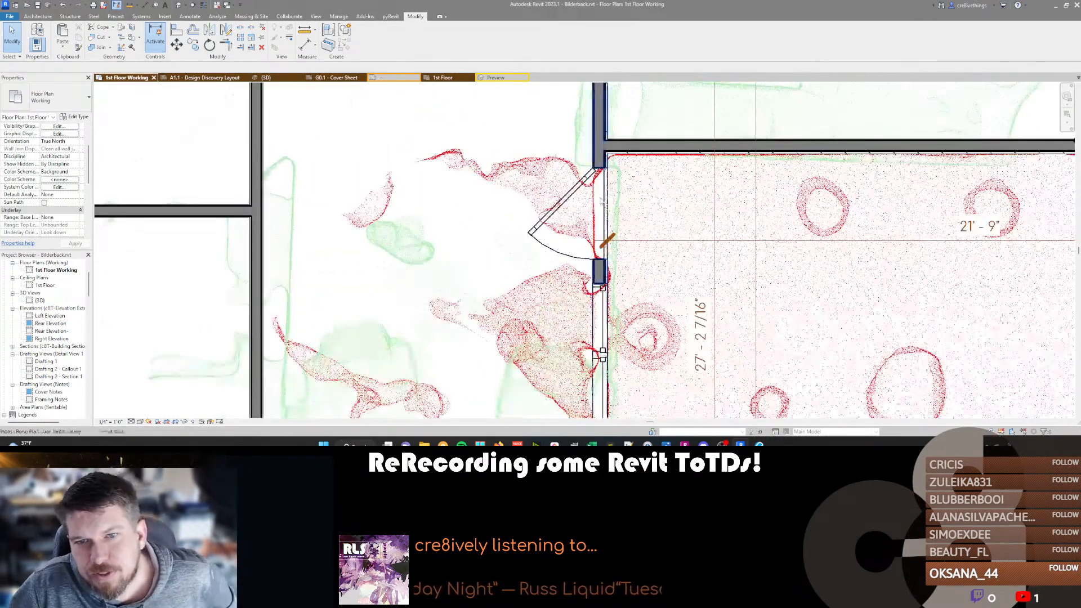
click(600, 161)
key(Left)
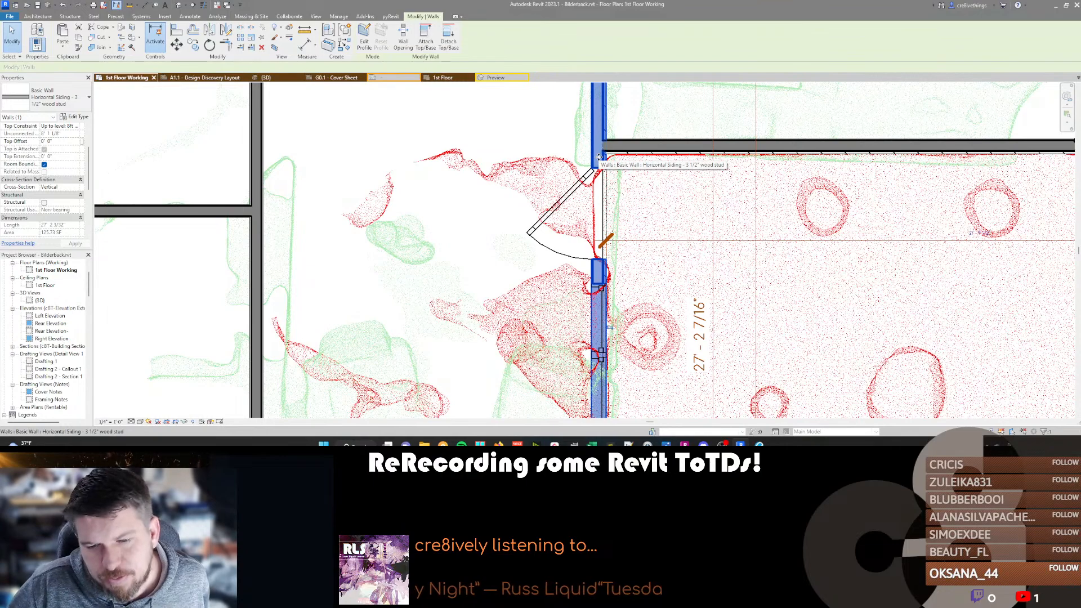
Set the distance from the house wall to the sunroom's long exterior wall to 10 feet.
scroll(598, 158, down, 5)
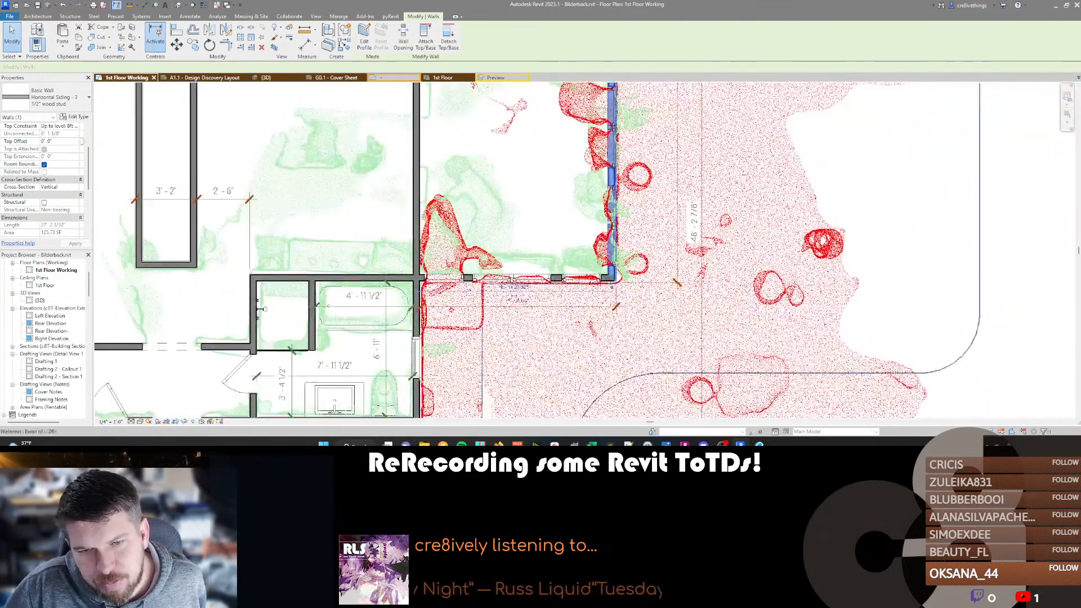
scroll(523, 297, up, 4)
click(509, 303)
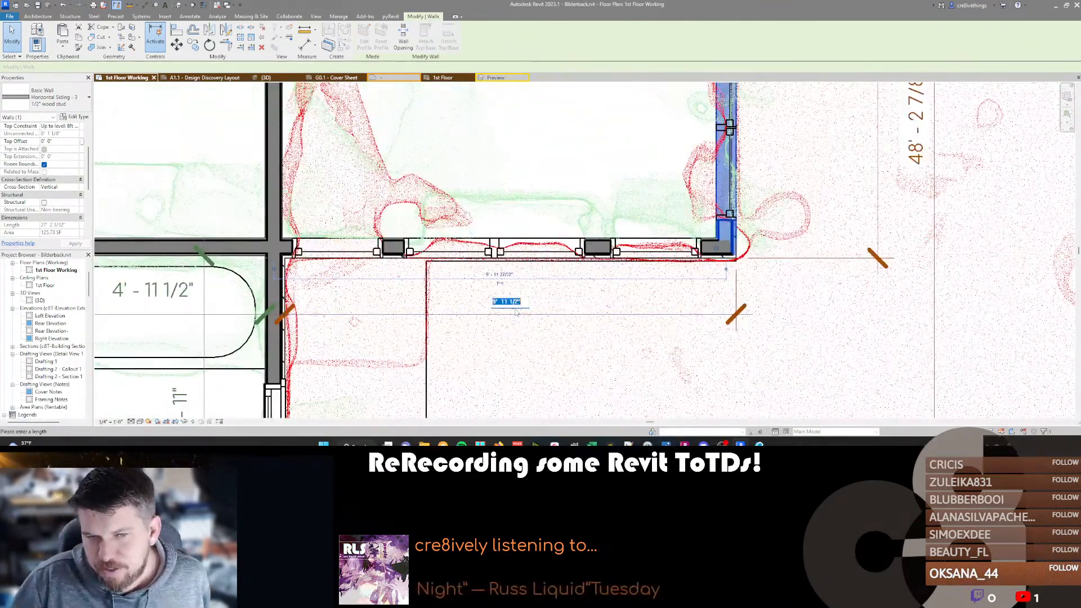
text(10)
key(Return)
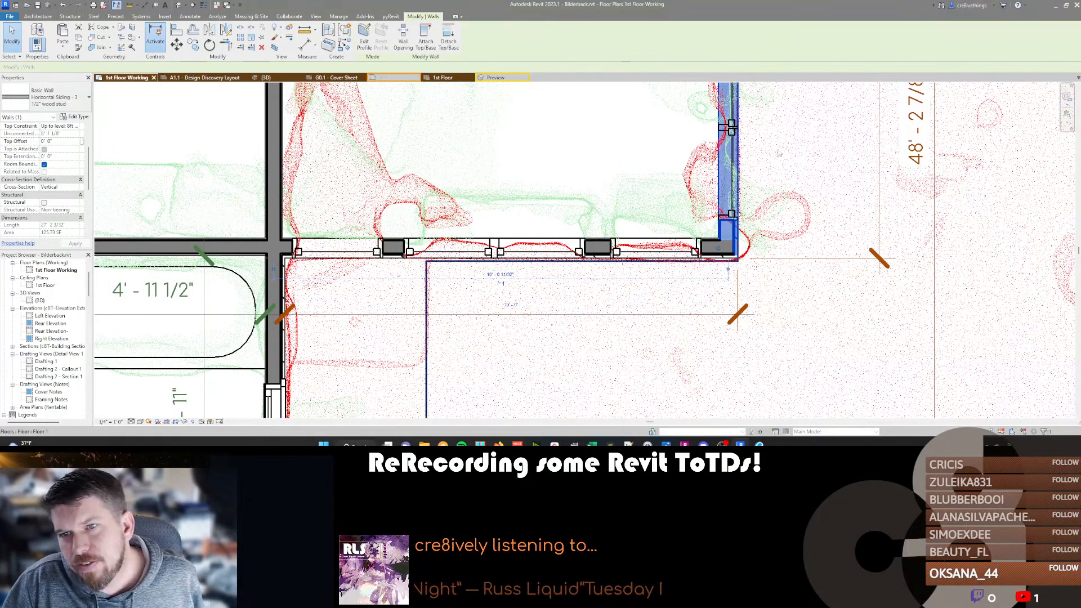
middle_drag(769, 138, 703, 293)
scroll(687, 260, down, 4)
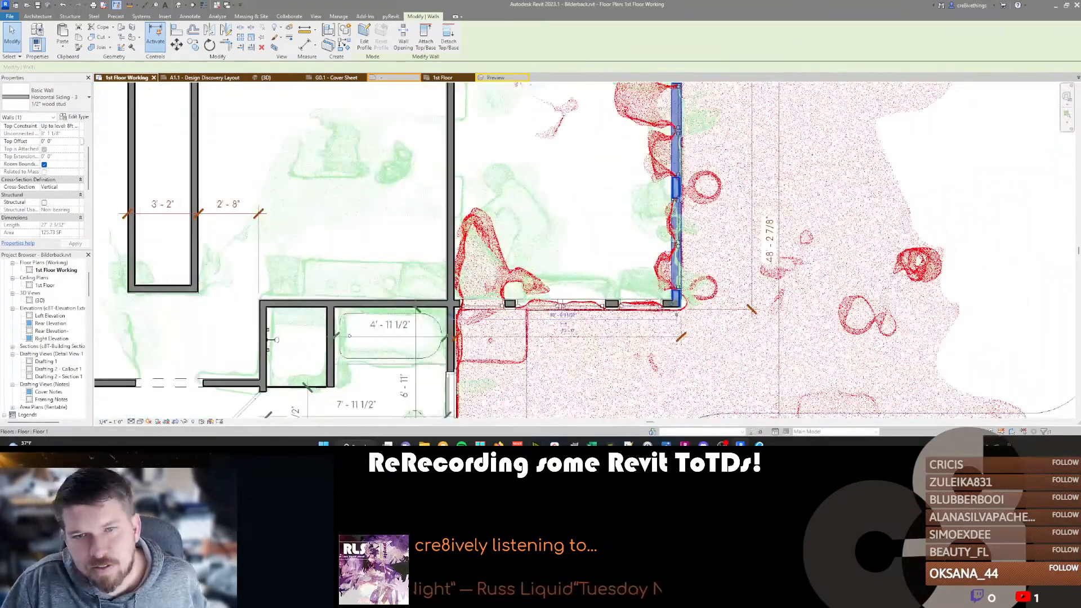
Switch to the 3D view, bring the sunroom's outside corner and patio into view, and open the view's point cloud visibility overrides.
key(d)
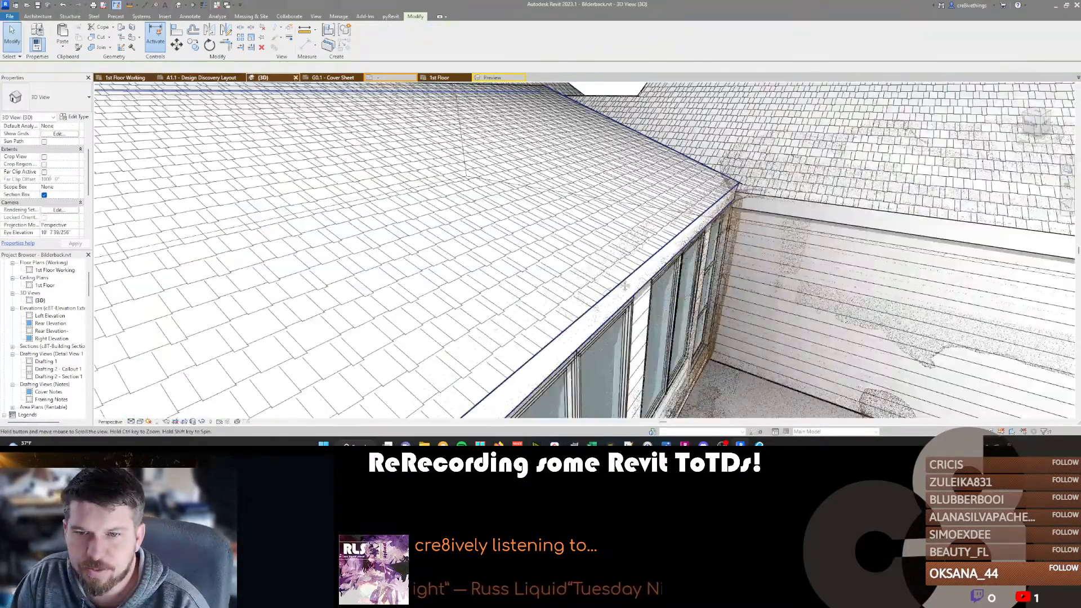
scroll(624, 296, up, 4)
middle_drag(620, 232, 669, 332)
scroll(661, 273, down, 6)
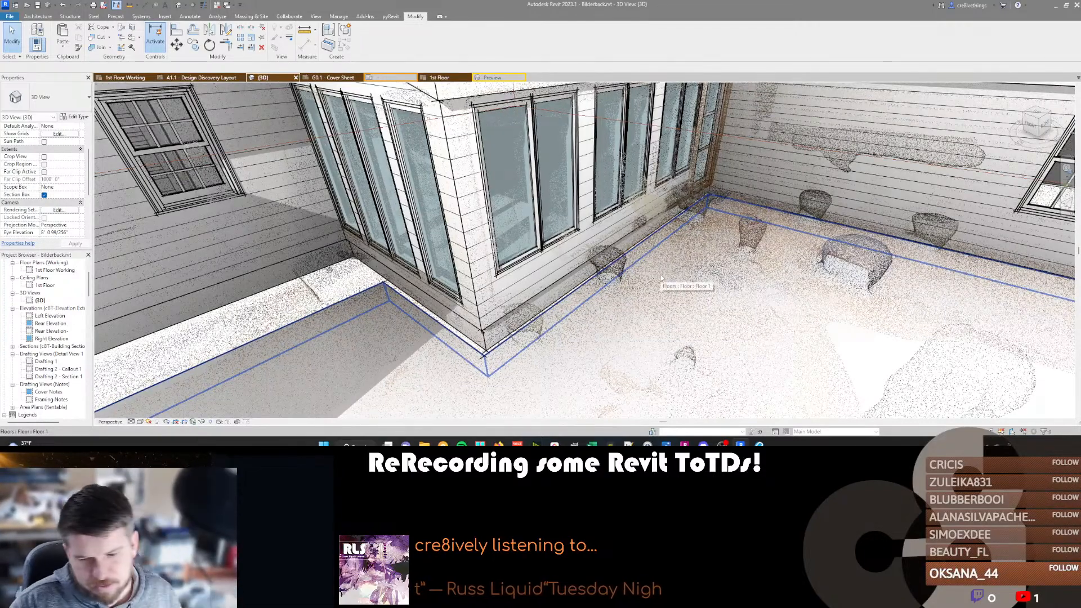
key(v)
key(g)
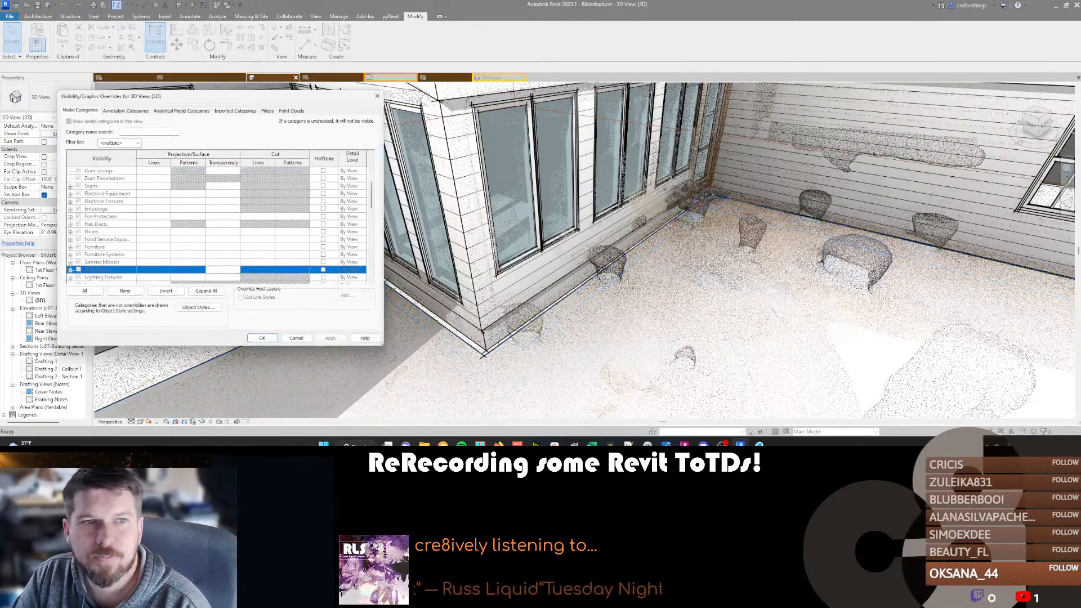
click(290, 110)
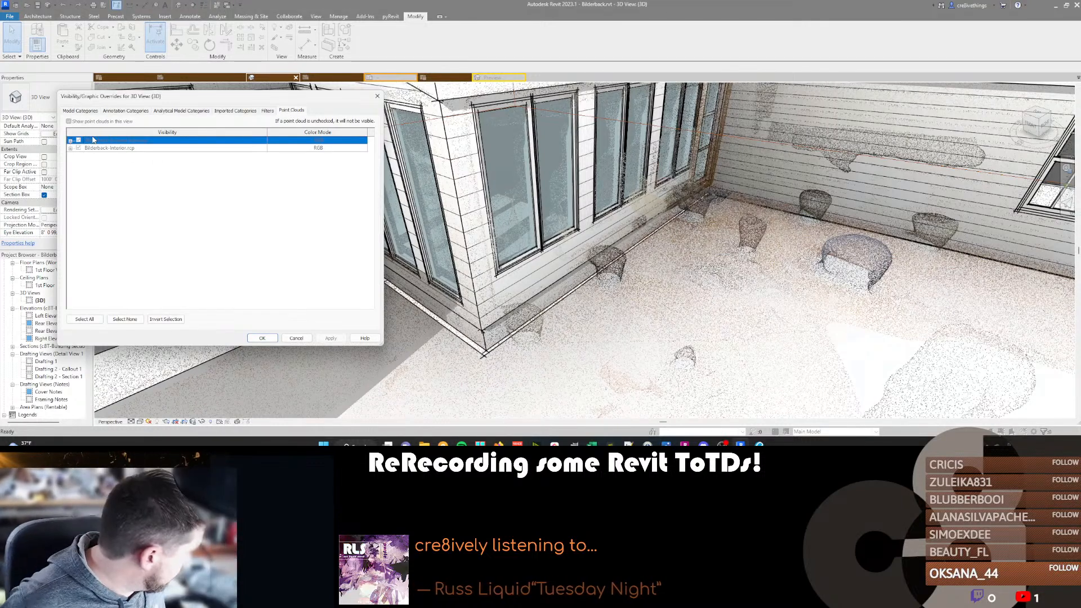
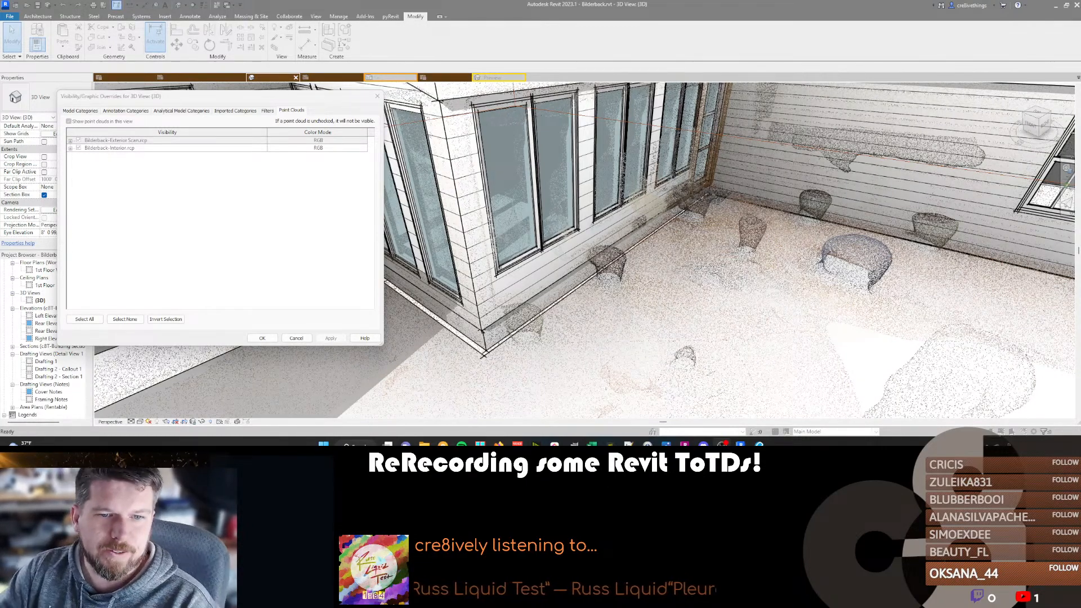
Close the point cloud overrides and inspect the sunroom's exterior walls against the scans from several angles in 3D.
click(262, 337)
scroll(600, 323, down, 8)
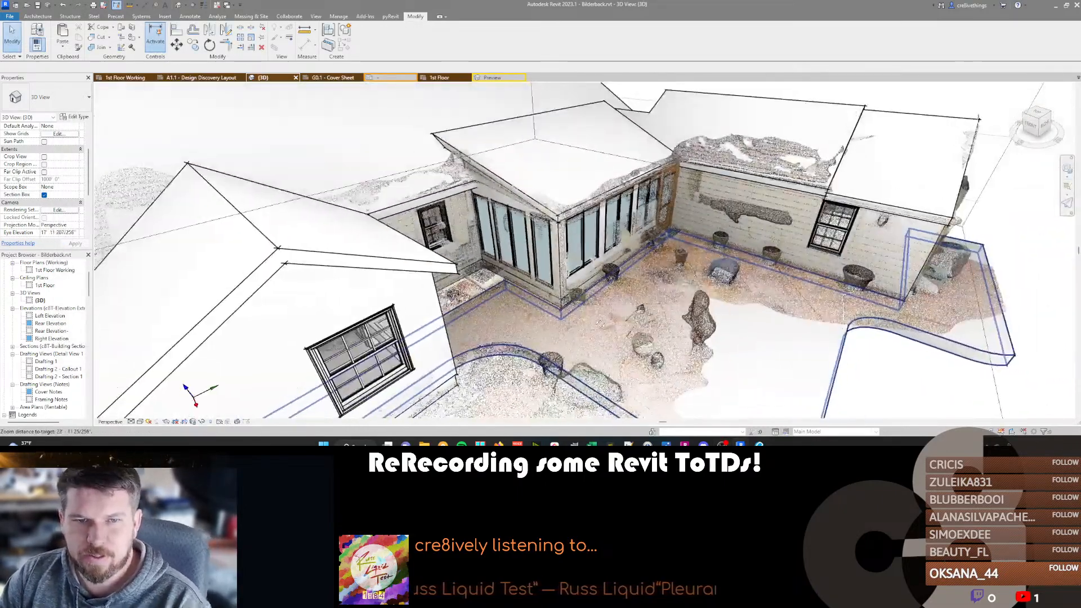
scroll(600, 323, down, 2)
shift+middle_drag(600, 323, 670, 303)
scroll(552, 302, down, 3)
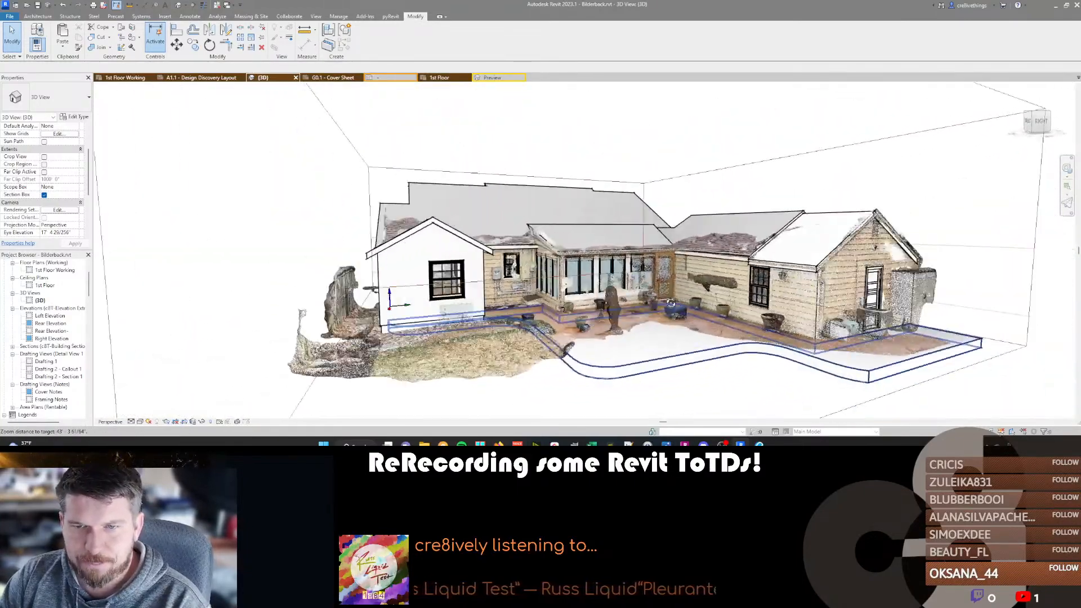
scroll(575, 289, up, 5)
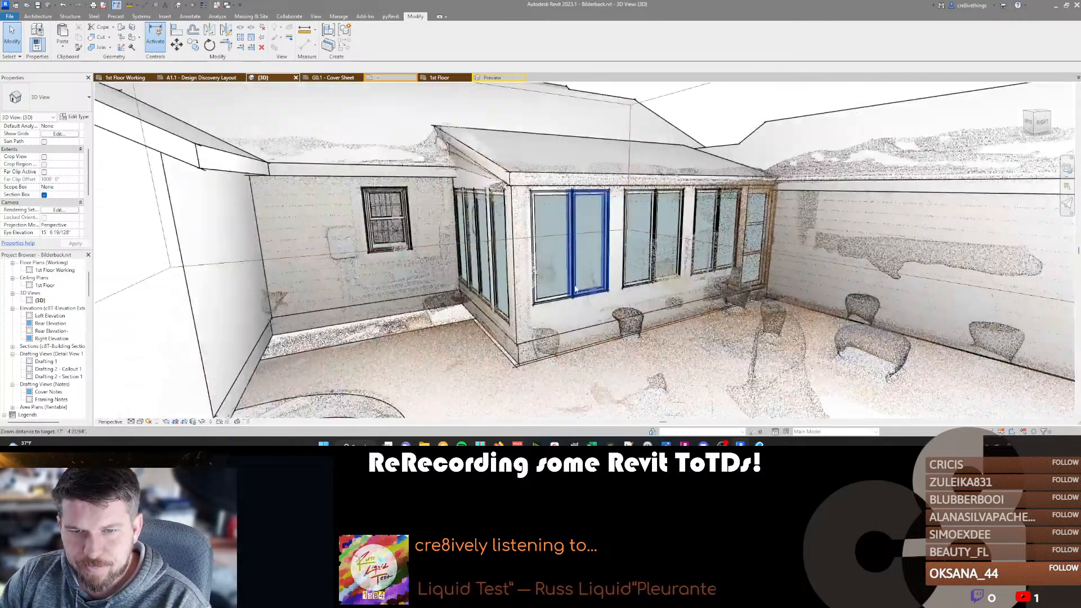
shift+middle_drag(576, 288, 664, 302)
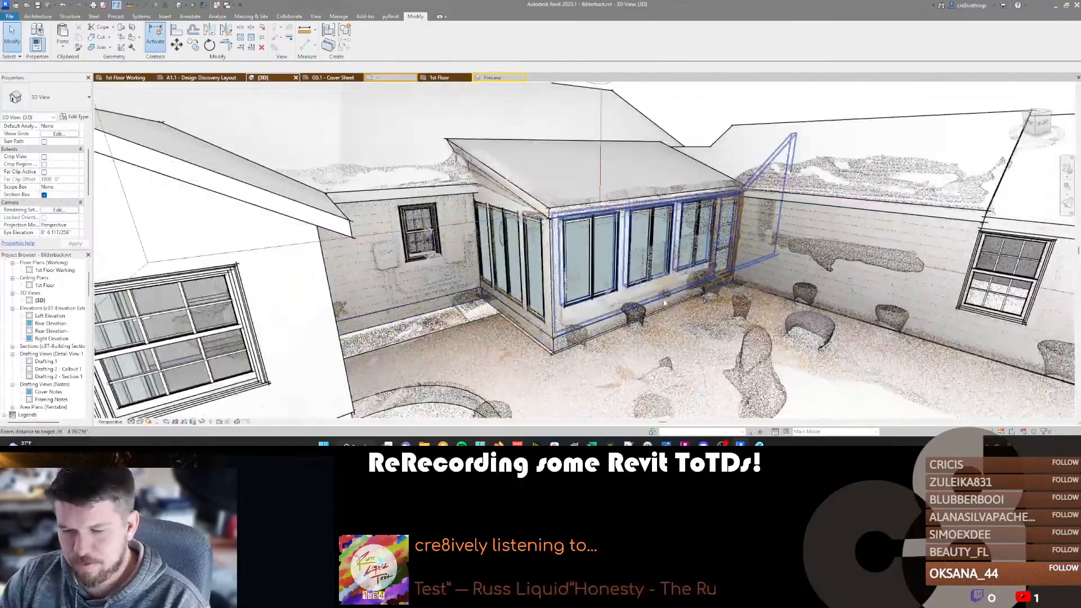
Exclude the point cloud overrides from the Exteriors view template assigned to the 3D view.
key(v)
key(v)
key(Escape)
scroll(37, 212, down, 3)
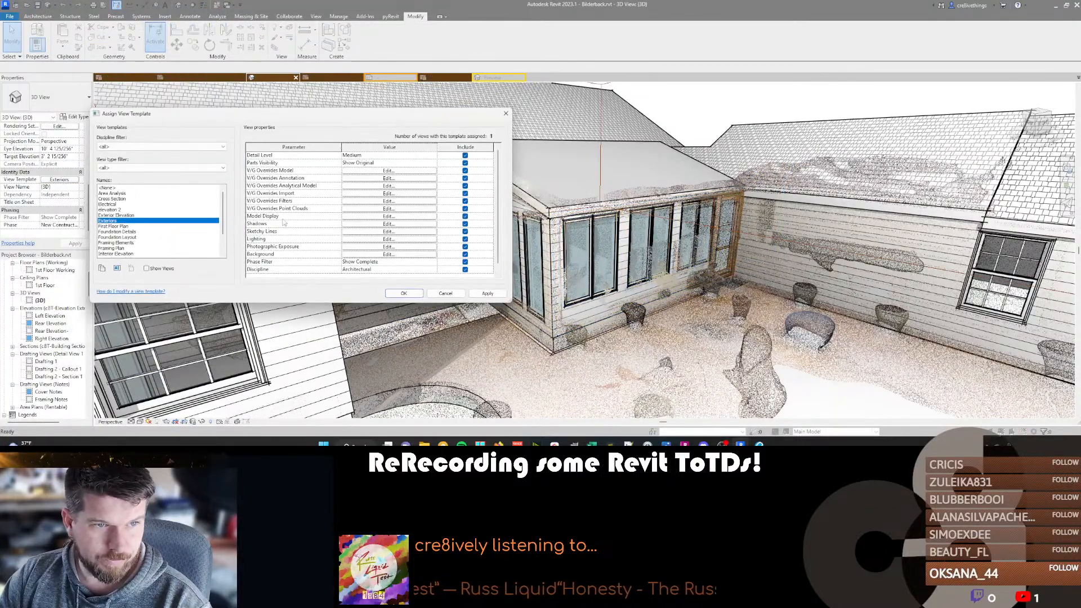
click(465, 209)
click(419, 293)
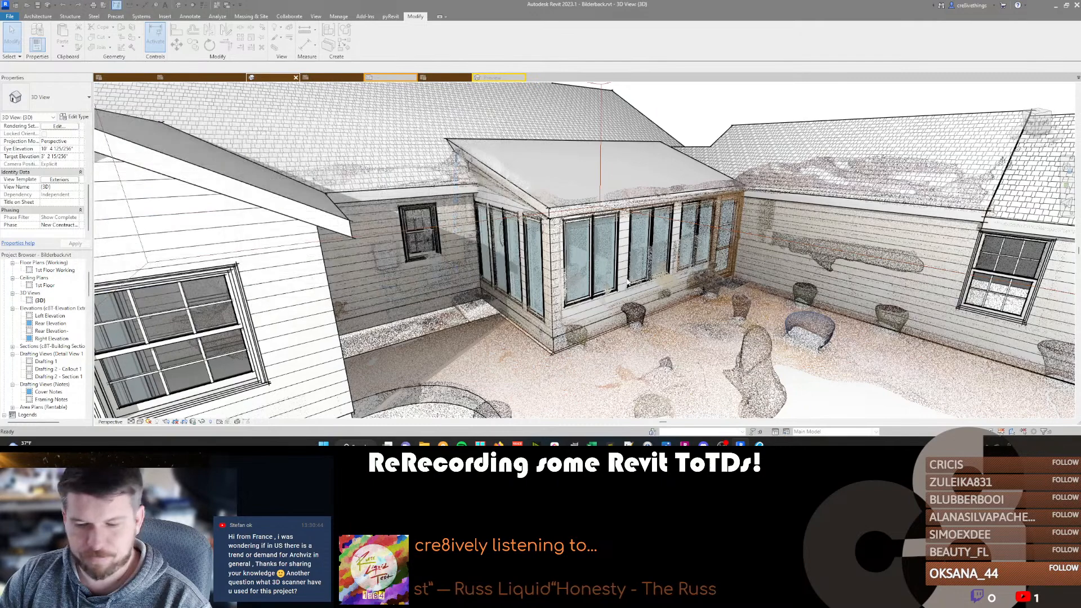
Hide the Bilderback-Interior.rcp point cloud in the 3D view, keeping the exterior scan shown.
key(v)
key(v)
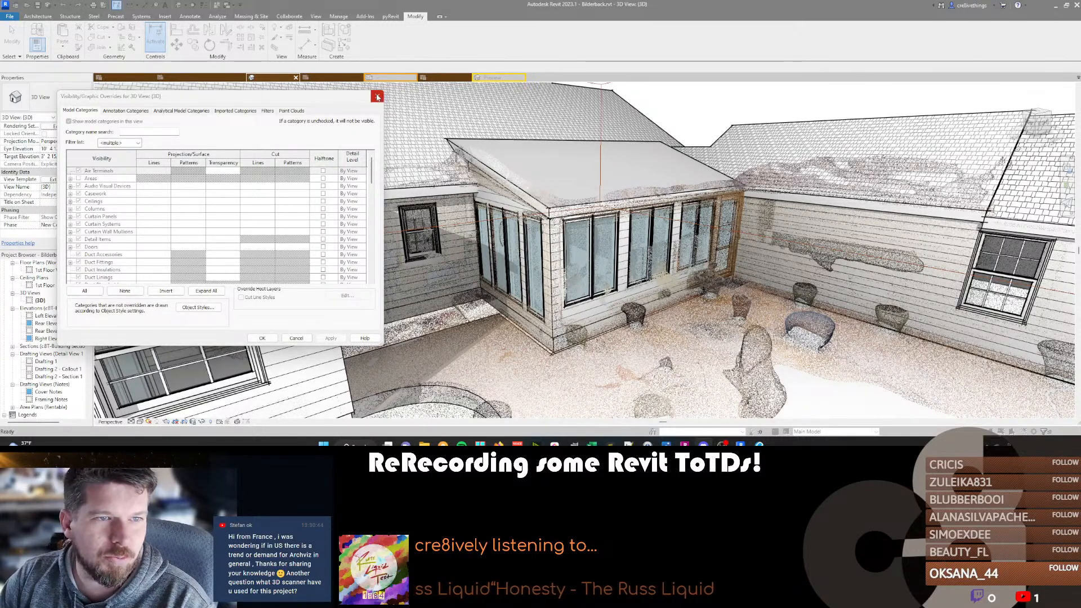
scroll(105, 218, down, 3)
click(294, 110)
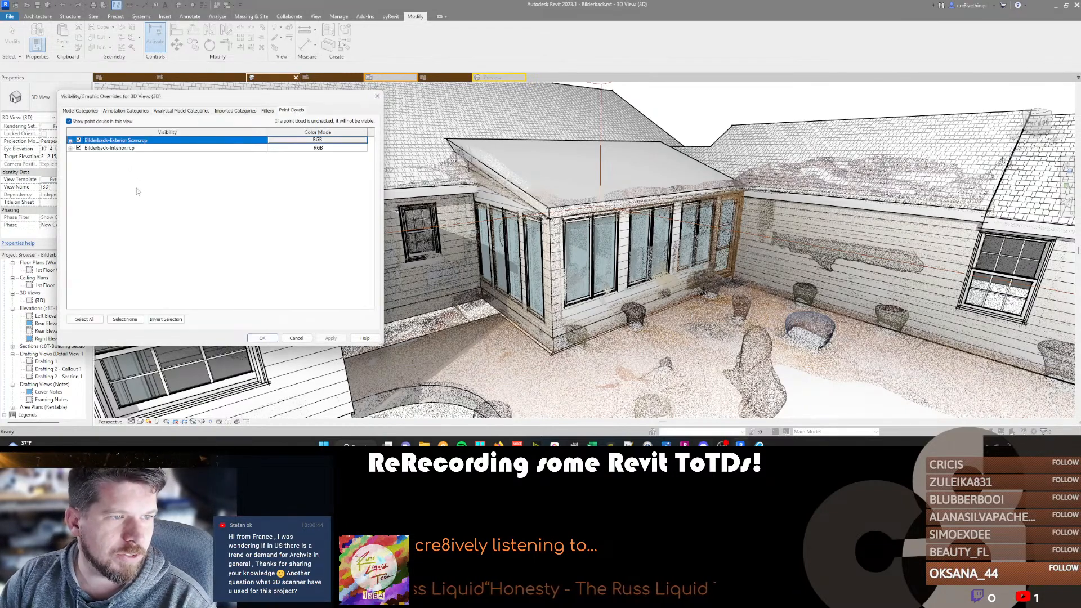
click(78, 148)
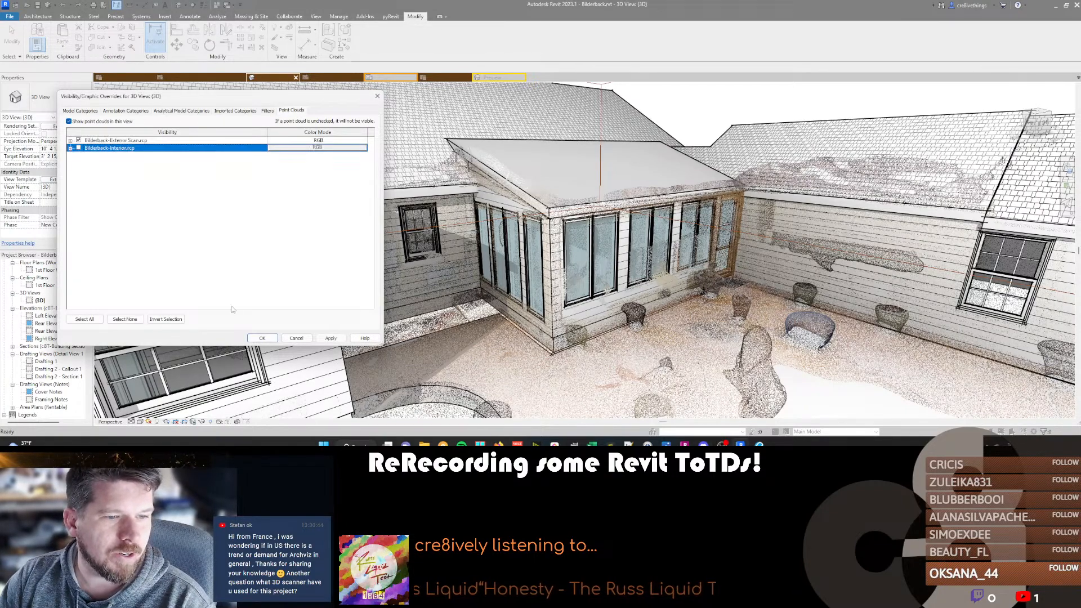
click(257, 338)
scroll(589, 321, down, 10)
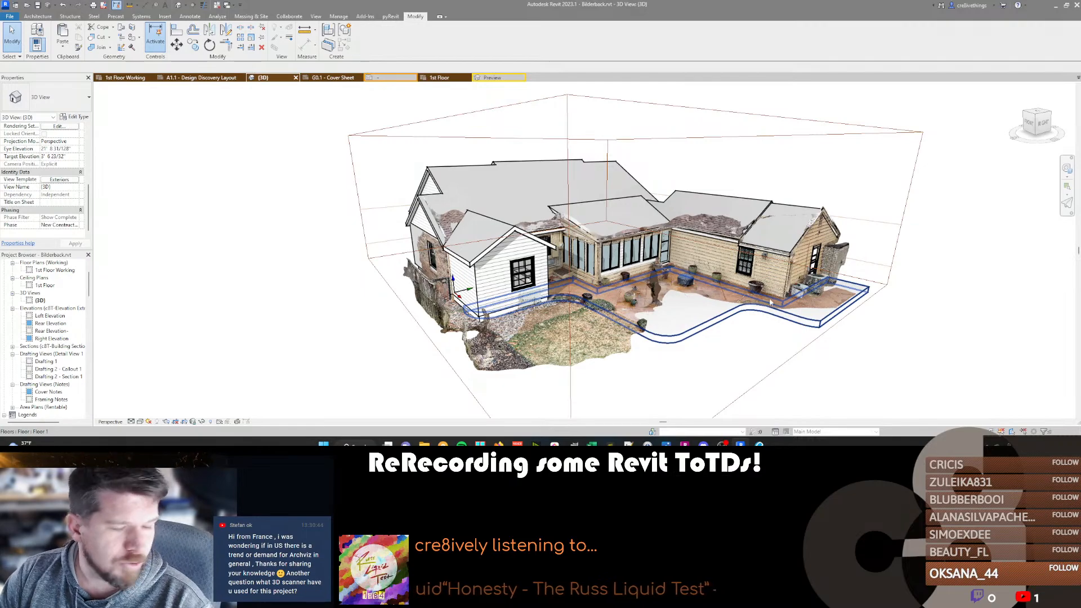
scroll(597, 301, up, 2)
Switch to ReCap Pro and examine the interior scan of the house from several sides.
key(alt+Tab)
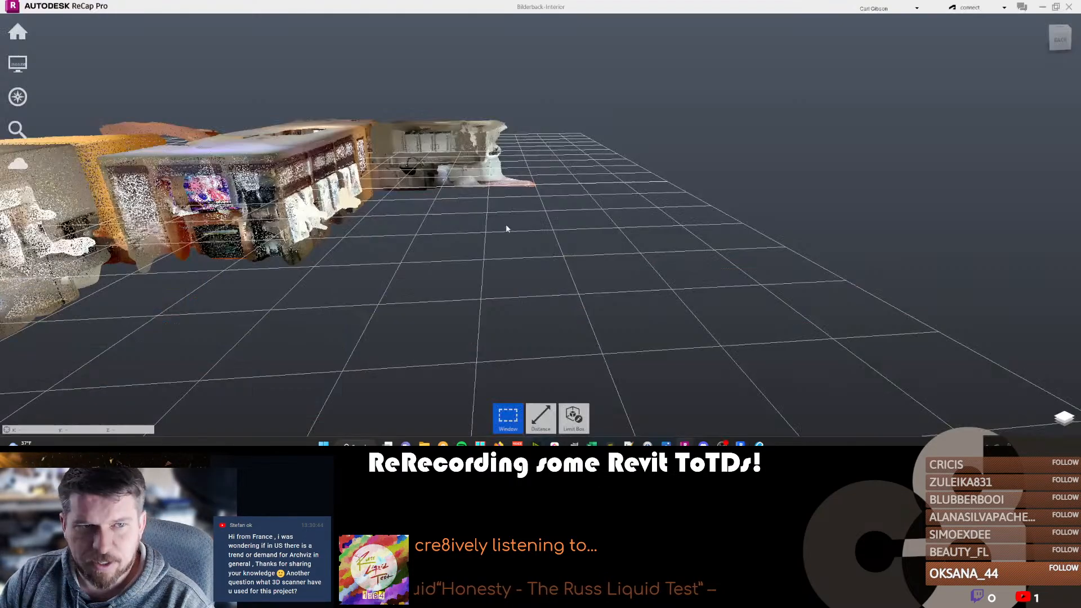
scroll(506, 228, down, 2)
middle_drag(506, 226, 597, 250)
scroll(563, 251, down, 2)
shift+middle_drag(422, 265, 600, 271)
middle_drag(373, 277, 630, 226)
scroll(466, 258, up, 5)
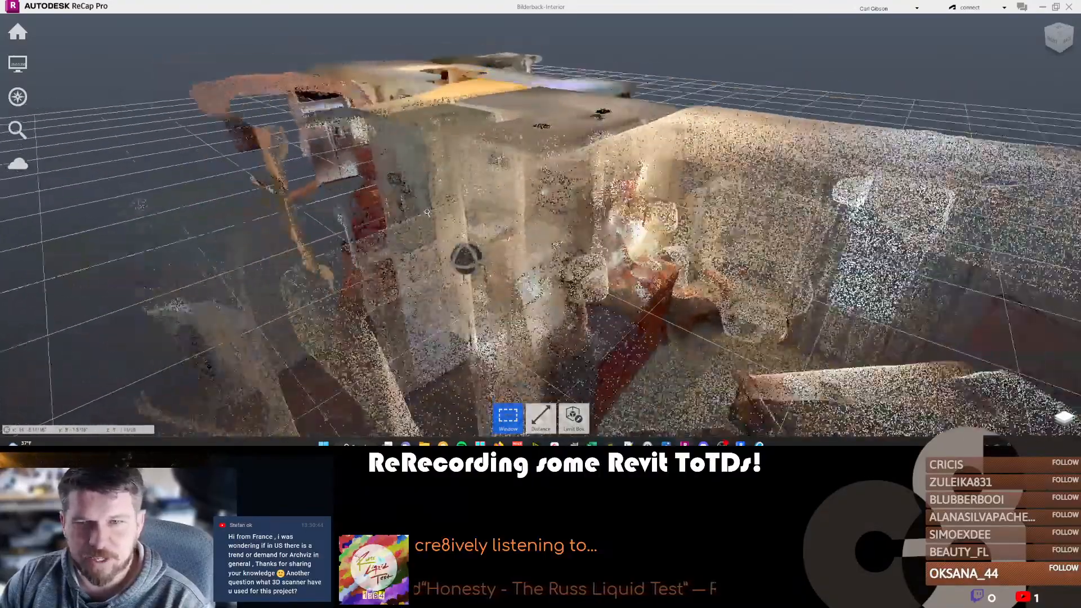
scroll(427, 213, down, 6)
shift+middle_drag(427, 225, 574, 186)
middle_drag(383, 261, 633, 258)
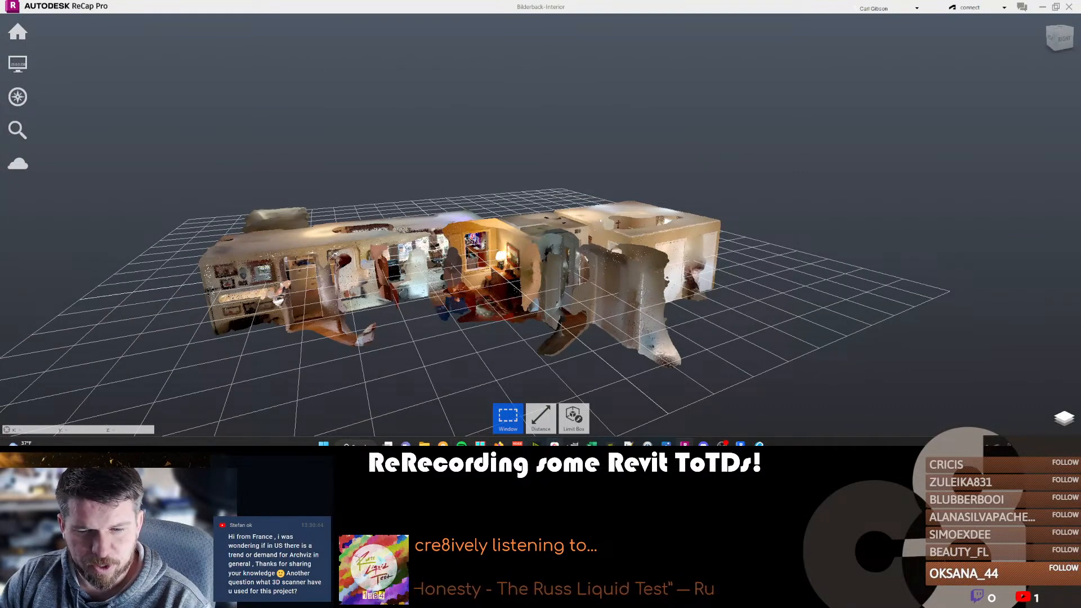
Switch to Revu and examine the hand-drawn bathroom layout in the New plan-1.27.23 document.
mouse_move(703, 443)
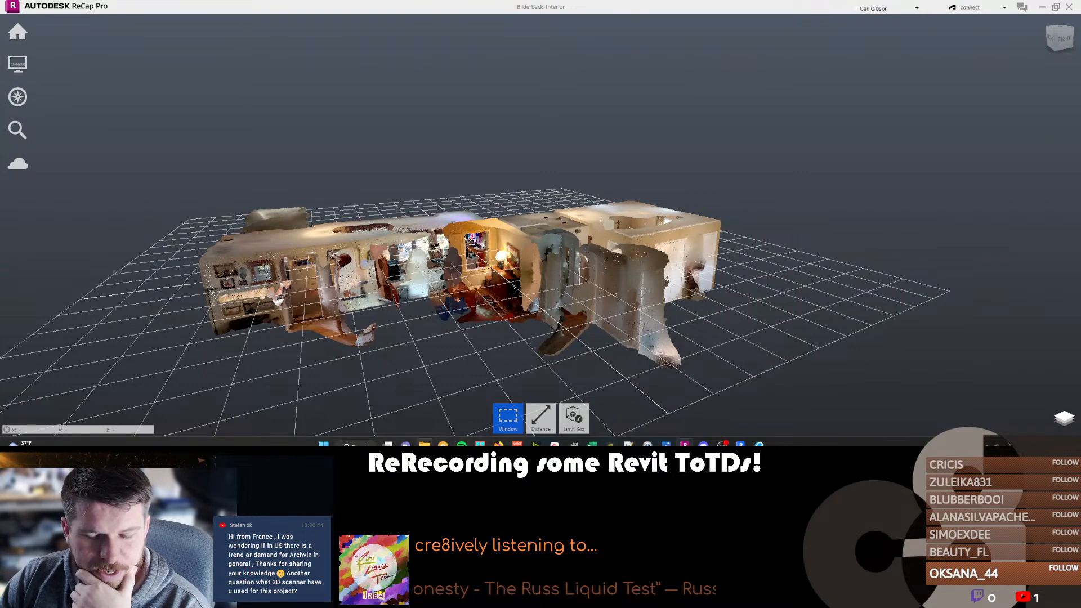
mouse_move(424, 444)
mouse_move(422, 400)
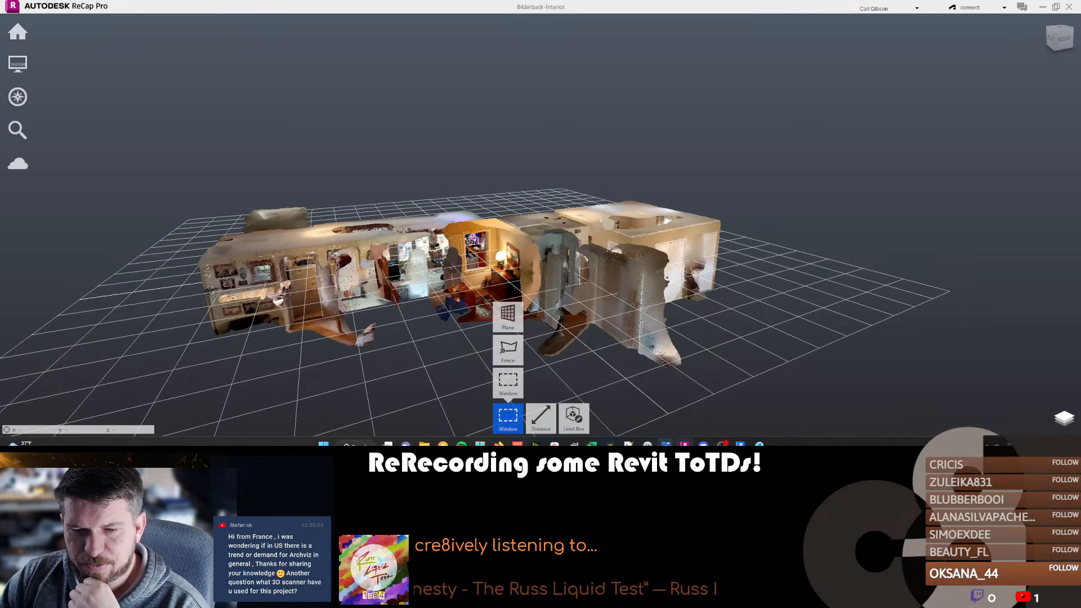
click(759, 444)
scroll(679, 210, down, 1)
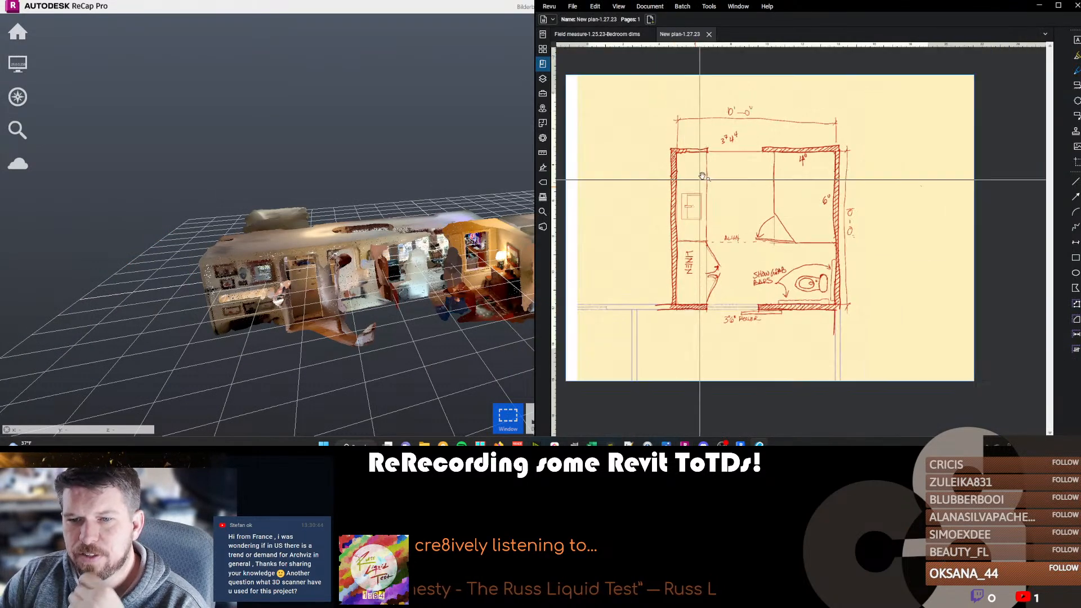
scroll(701, 178, down, 3)
scroll(688, 218, up, 2)
scroll(733, 258, up, 1)
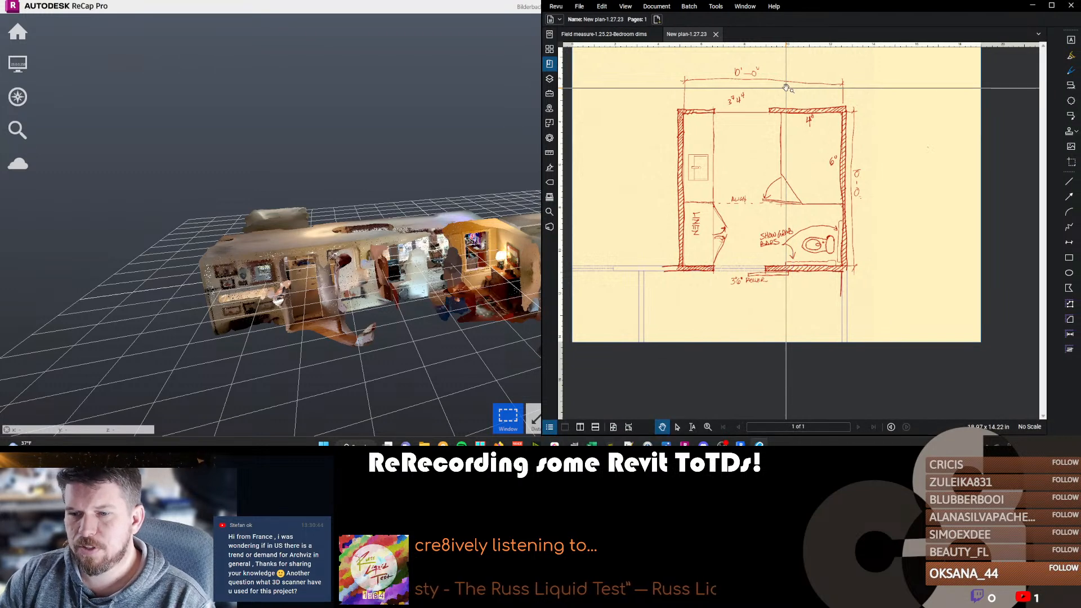
key(Escape)
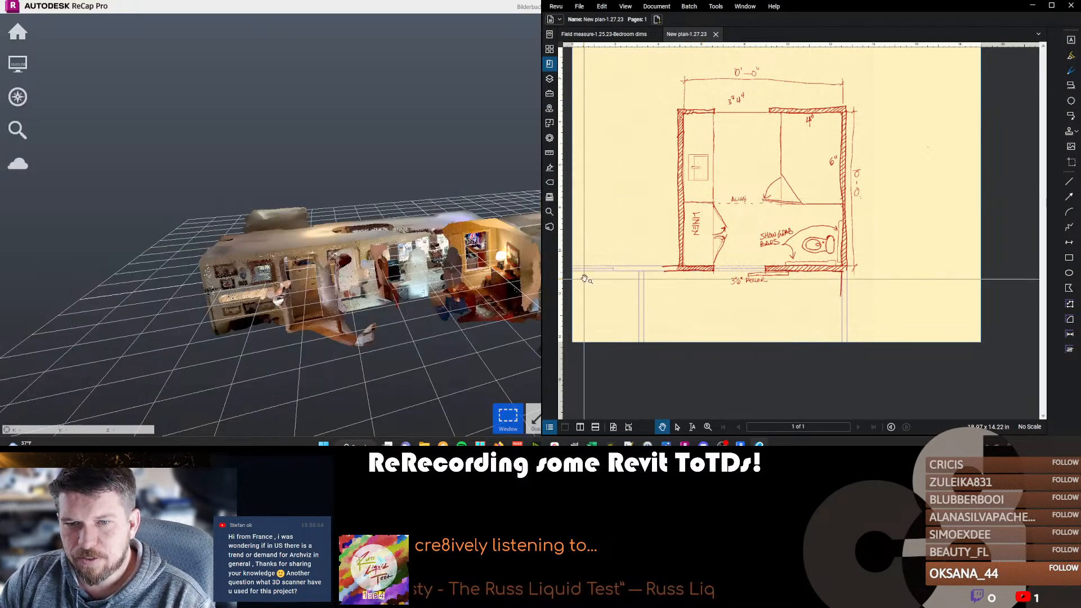
scroll(608, 264, up, 2)
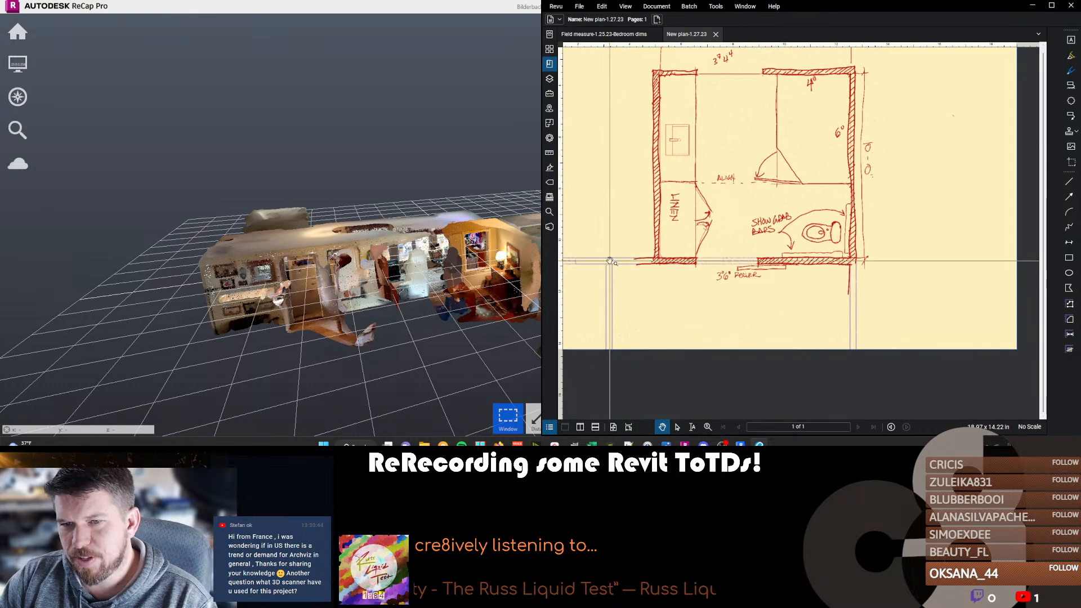
drag(610, 260, 690, 278)
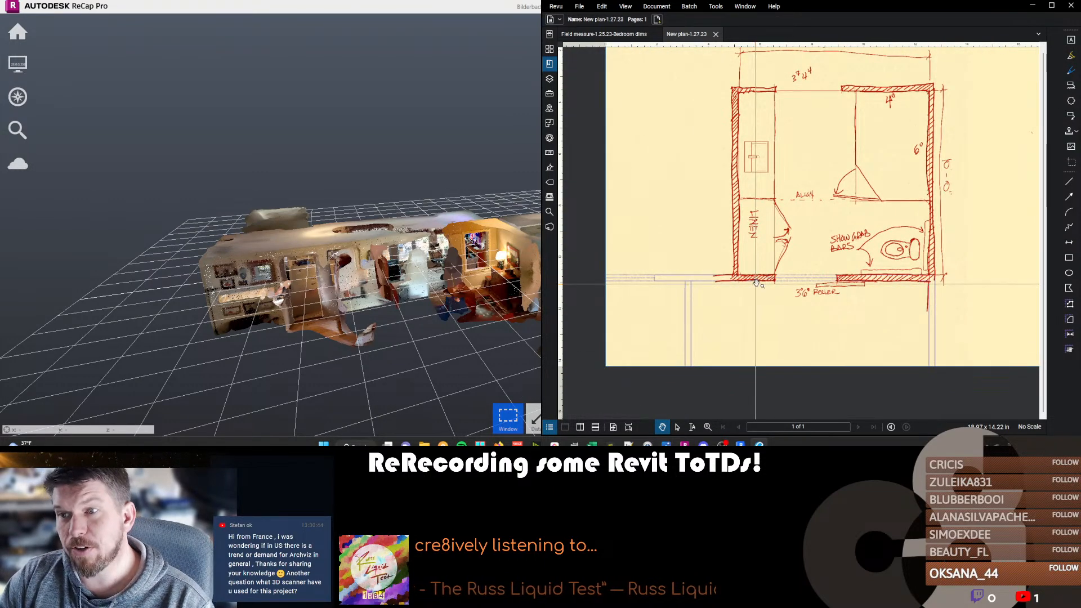
scroll(746, 307, down, 3)
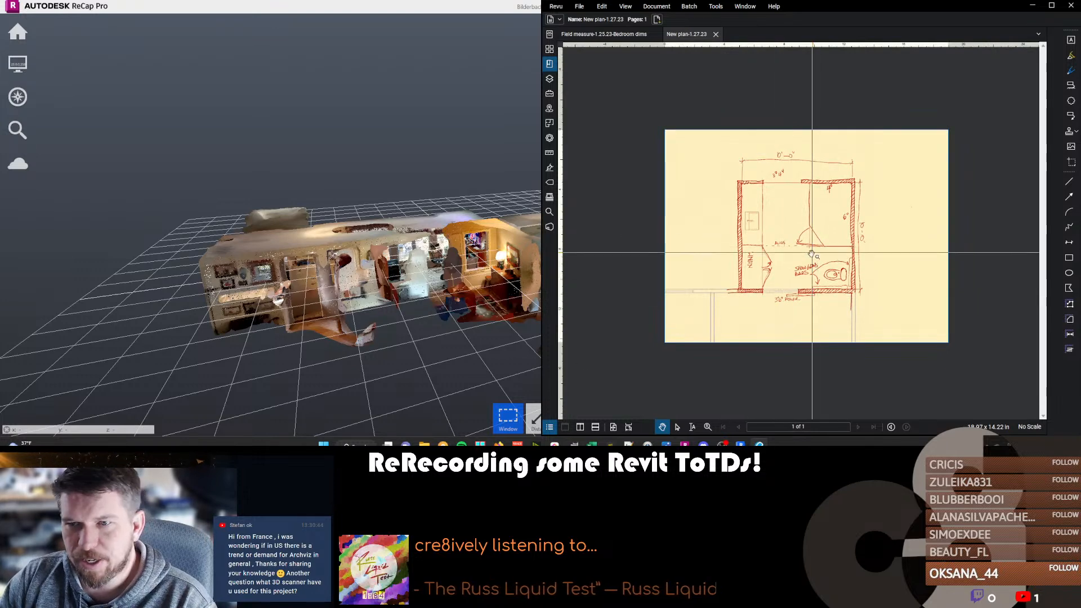
scroll(776, 198, up, 1)
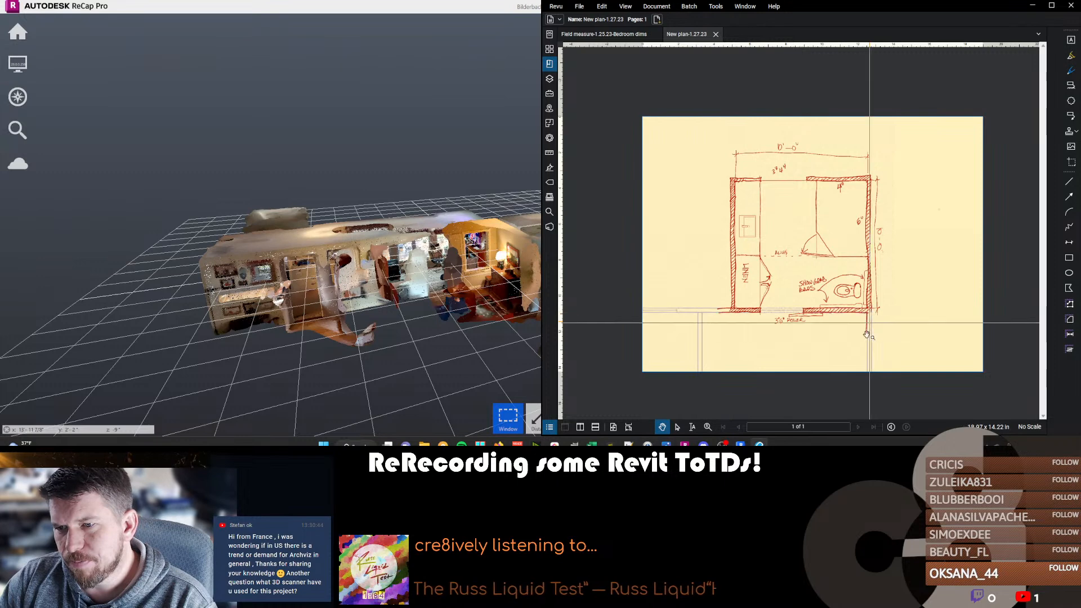
scroll(842, 215, up, 1)
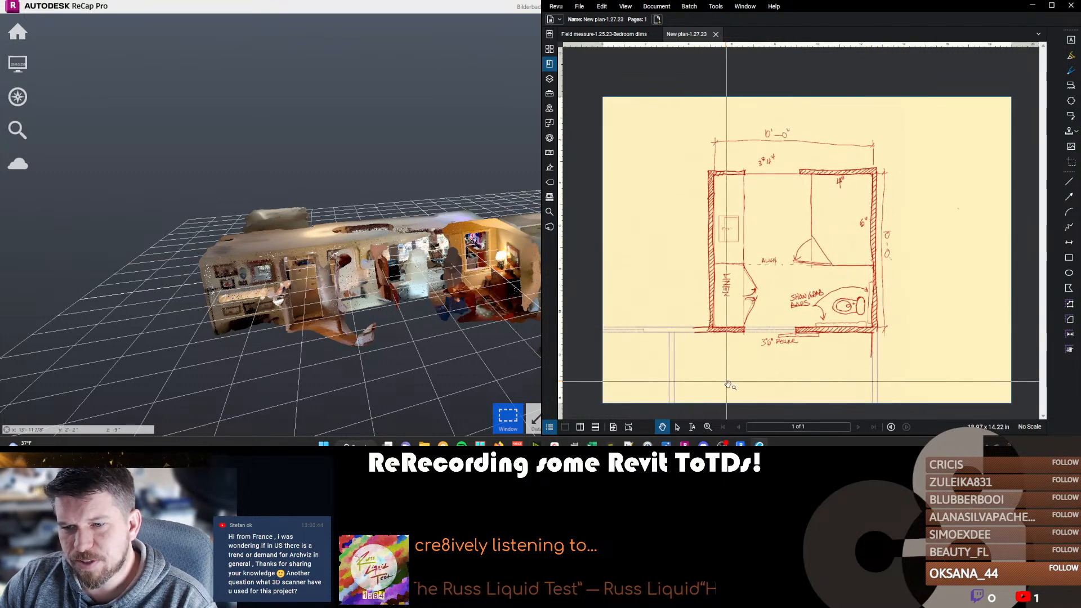
Open the Field measure-1.25.23-Bedroom dims document and examine the marked-up bathroom photo.
click(630, 35)
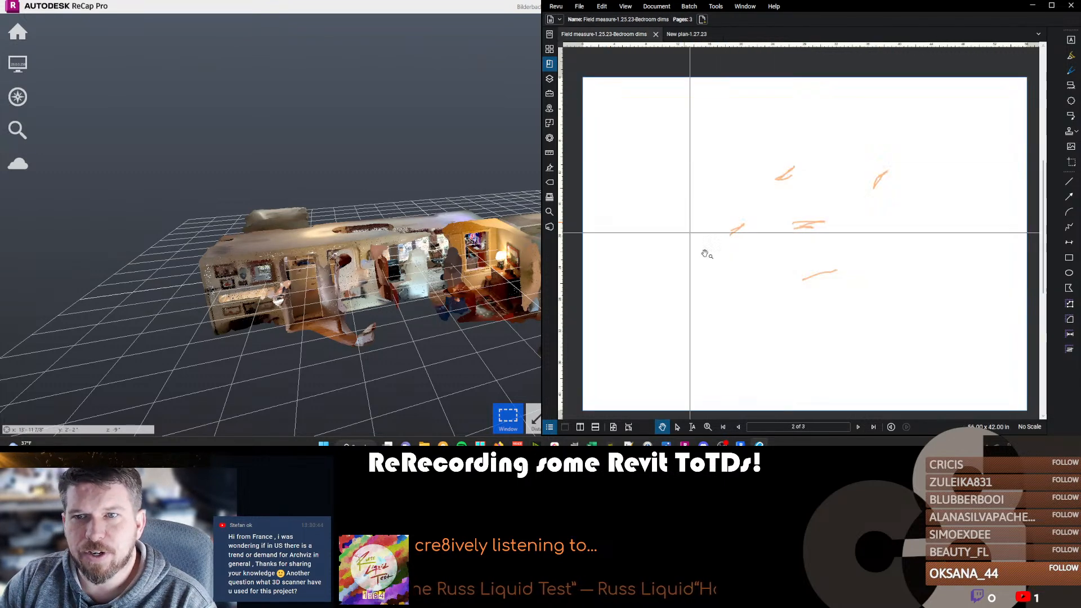
scroll(752, 256, up, 1)
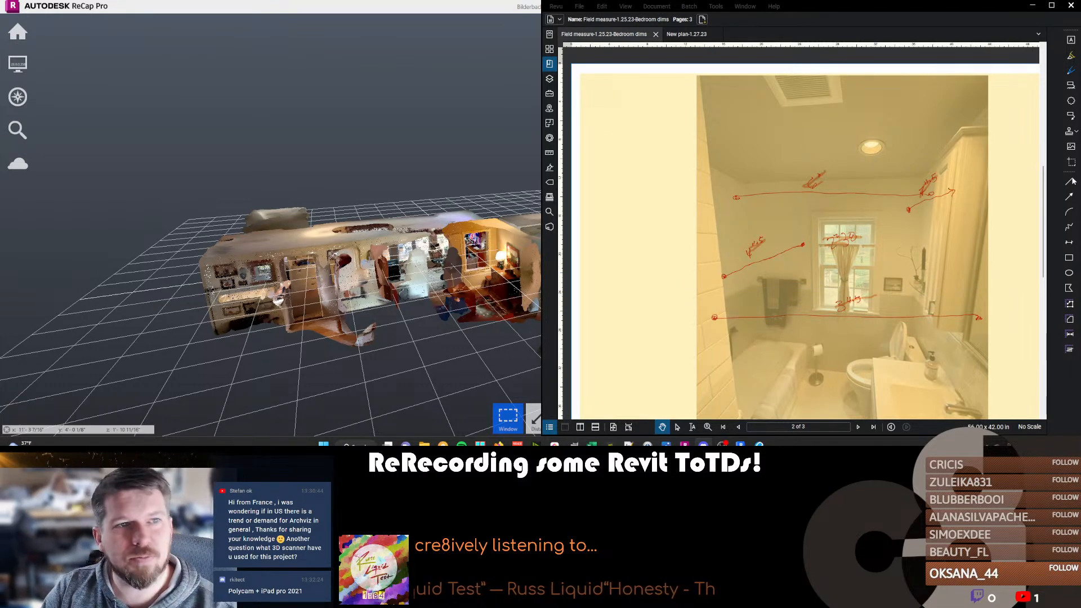
Return to Revit and examine the whole house and exterior scan around the gabled wing in 3D.
click(449, 9)
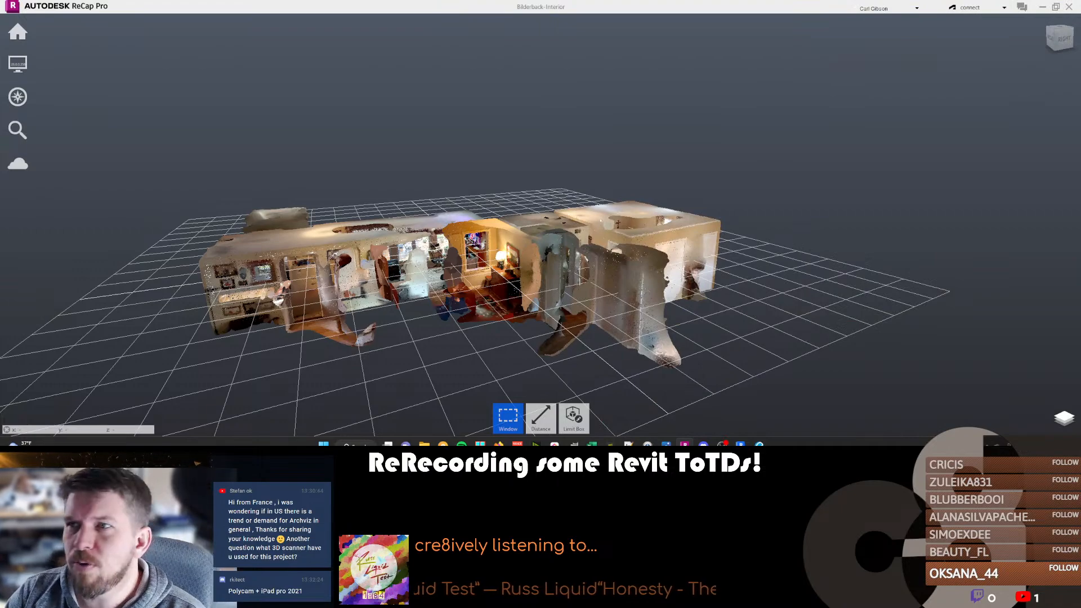
click(1043, 6)
click(401, 225)
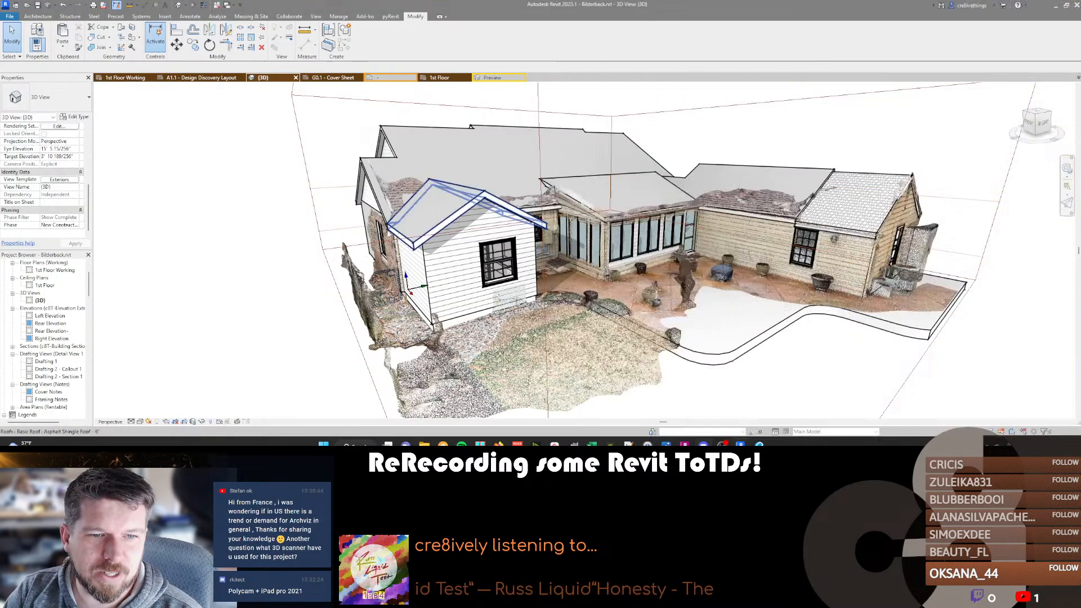
scroll(316, 219, down, 3)
shift+middle_drag(317, 219, 771, 299)
scroll(529, 225, up, 3)
scroll(530, 225, down, 3)
scroll(349, 228, up, 4)
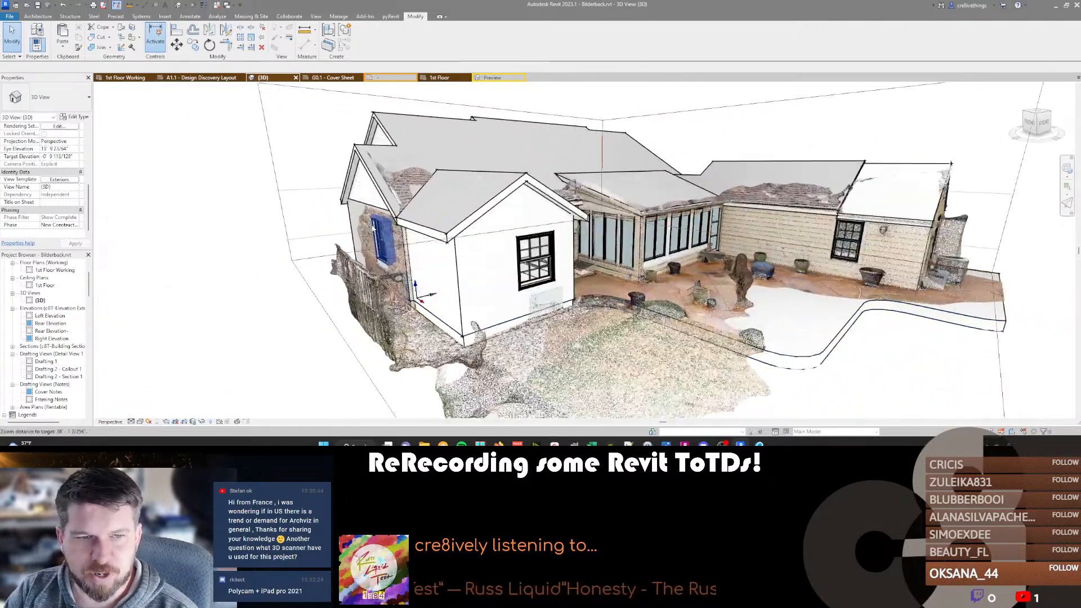
scroll(350, 227, down, 3)
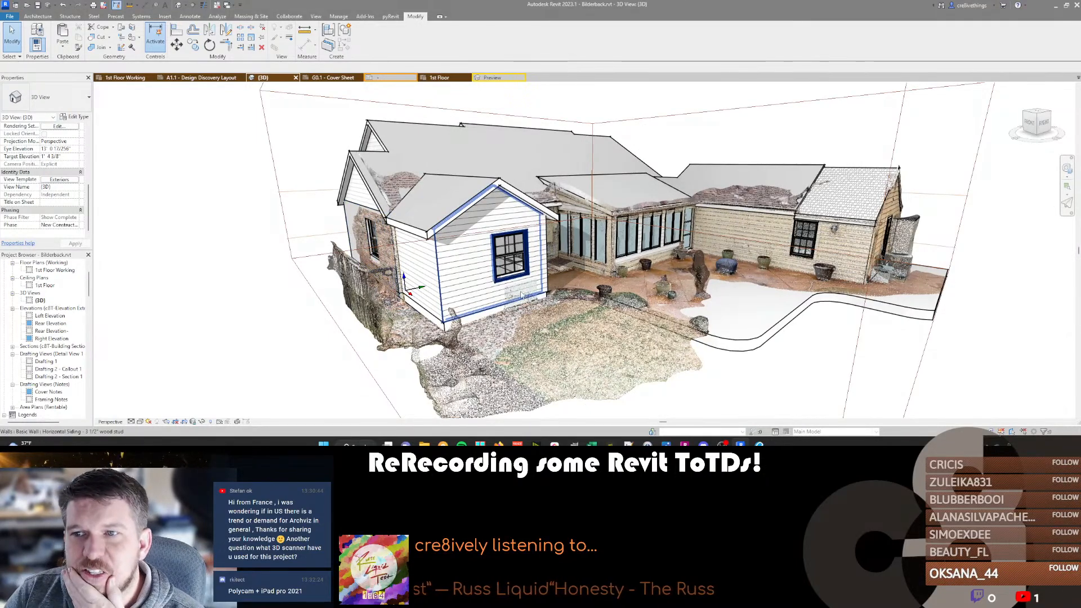
Temporarily hide the section box around the house in the 3D view.
click(597, 126)
key(h)
key(h)
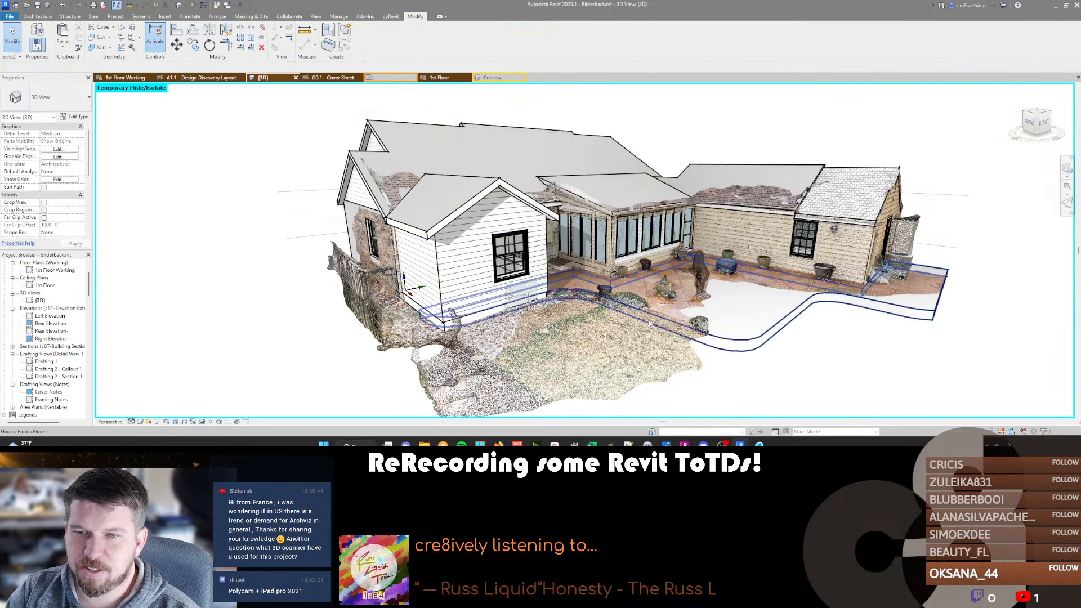
shift+middle_drag(636, 358, 560, 337)
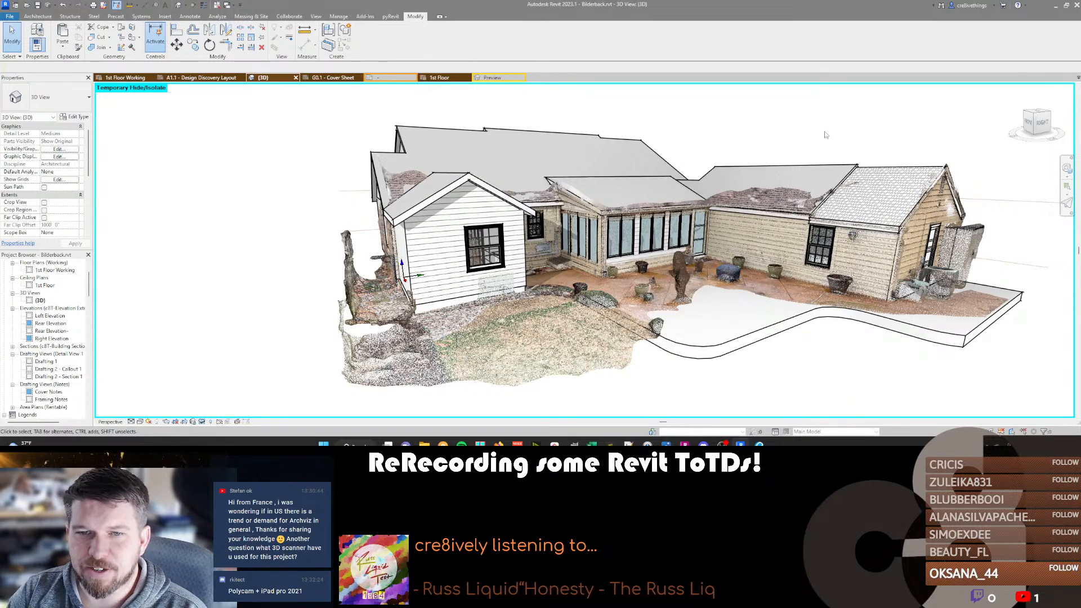
Move the 3D view inside the house to face the window beyond the sink counter.
scroll(439, 235, up, 10)
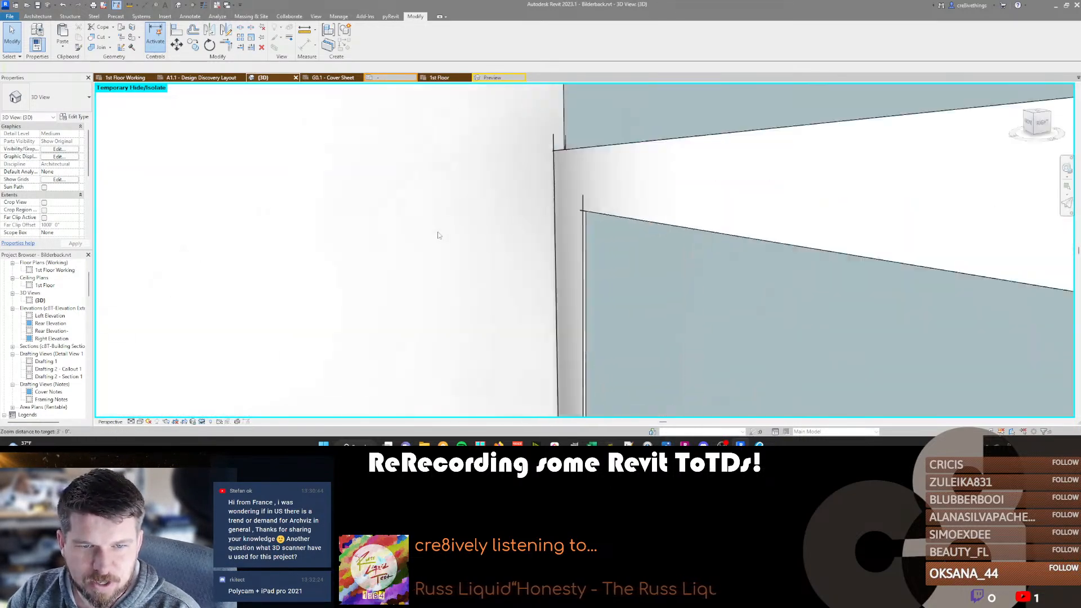
scroll(439, 235, up, 4)
right_drag(676, 221, 711, 223)
key(s)
key(w)
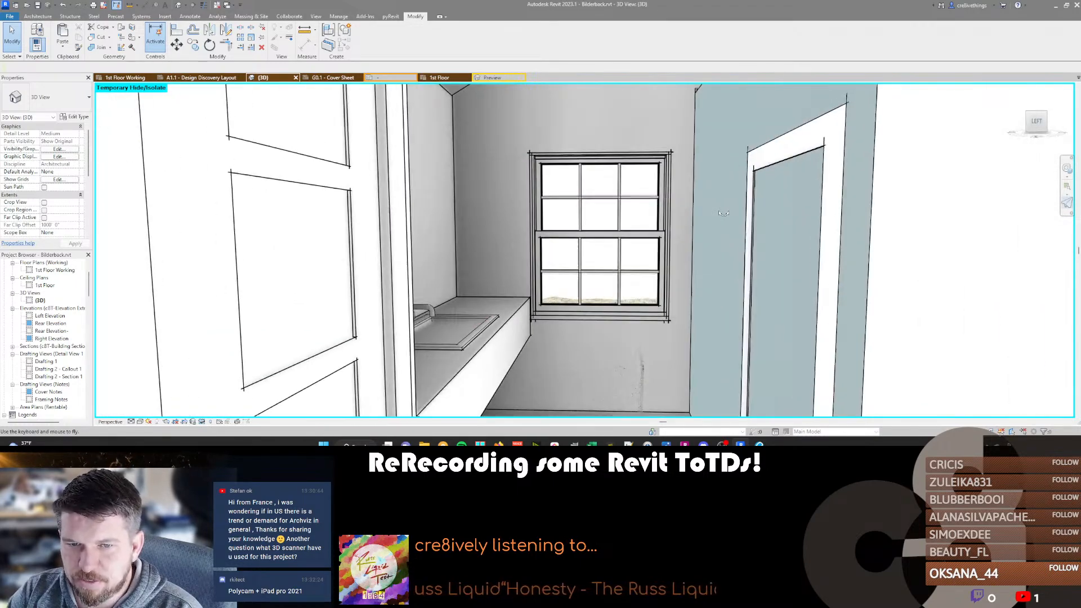
Adjust the 3D camera's focal length to widen the interior view toward the window beyond the sink counter.
key(shift+w)
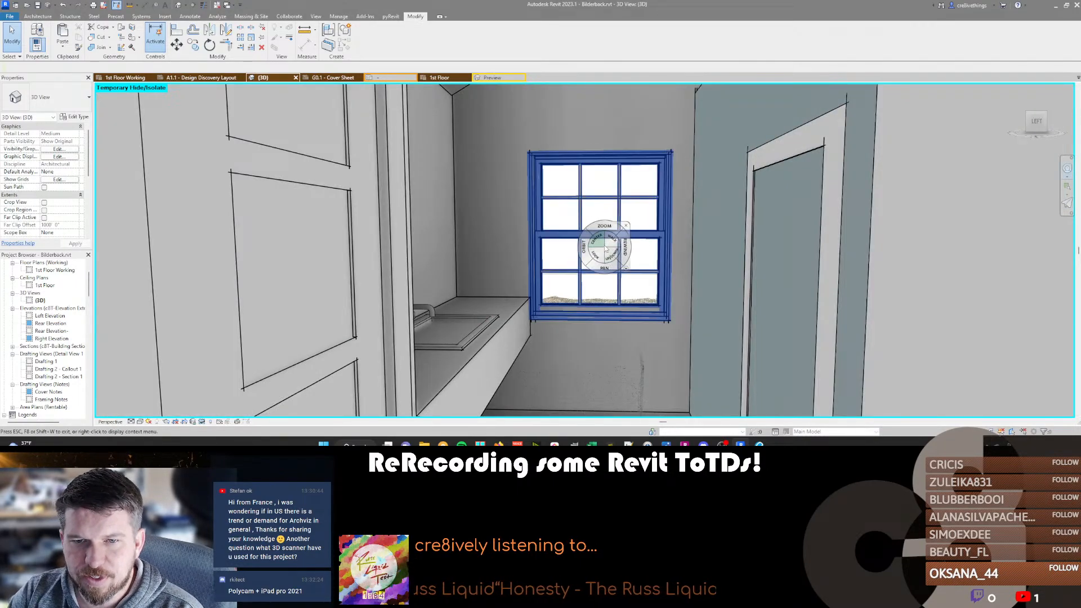
right_click(605, 246)
click(642, 189)
drag(585, 181, 595, 255)
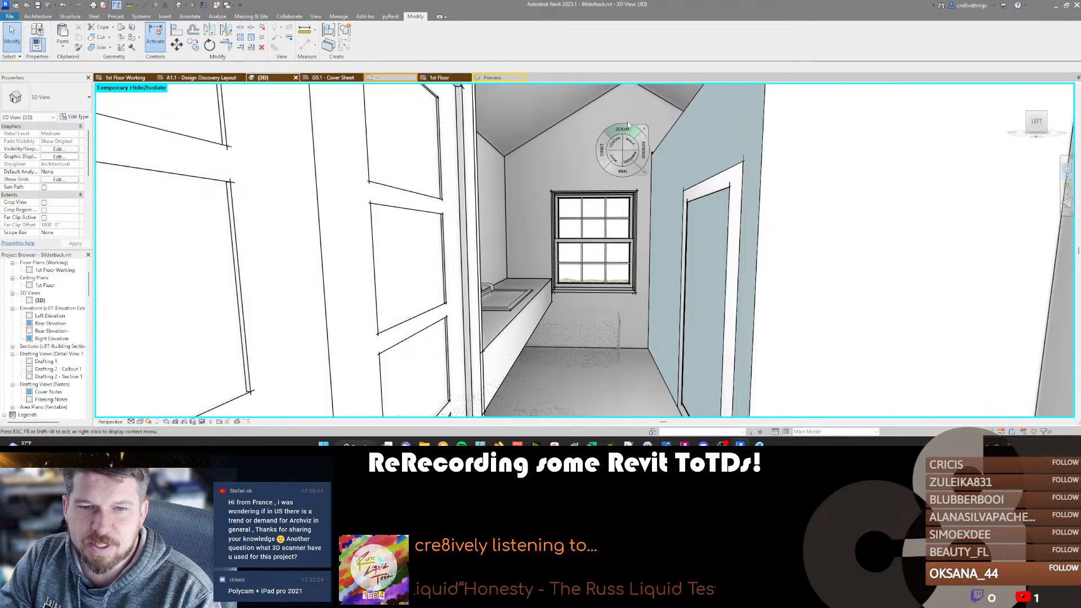
key(Escape)
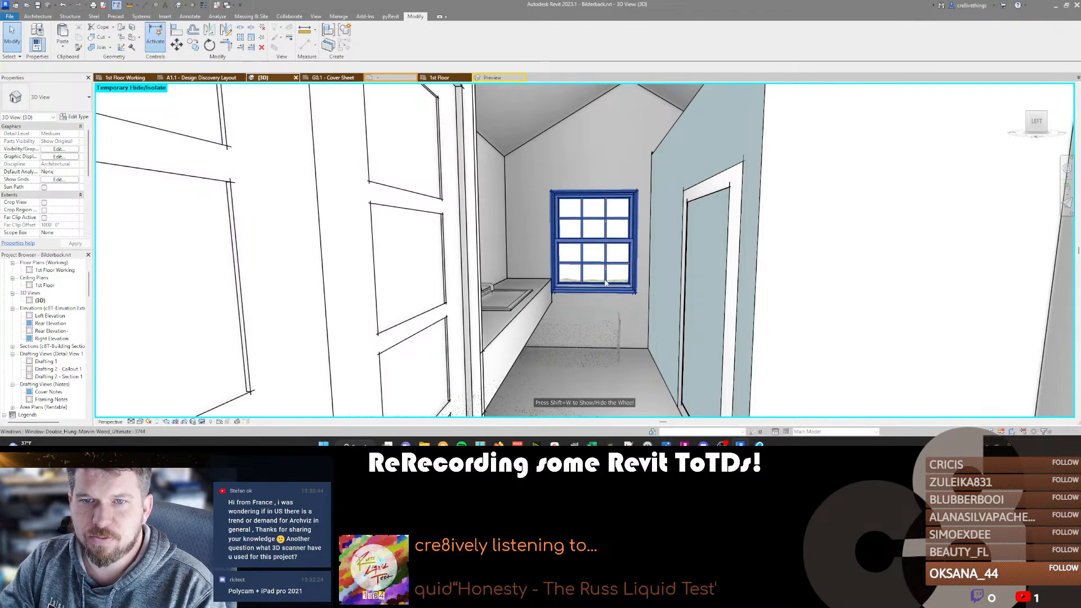
Move the 3D view out of the house and back away to view the gabled wing and patio from outside.
drag(606, 283, 116, 278)
key(w)
drag(755, 293, 526, 273)
key(s)
key(s)
scroll(526, 274, down, 1)
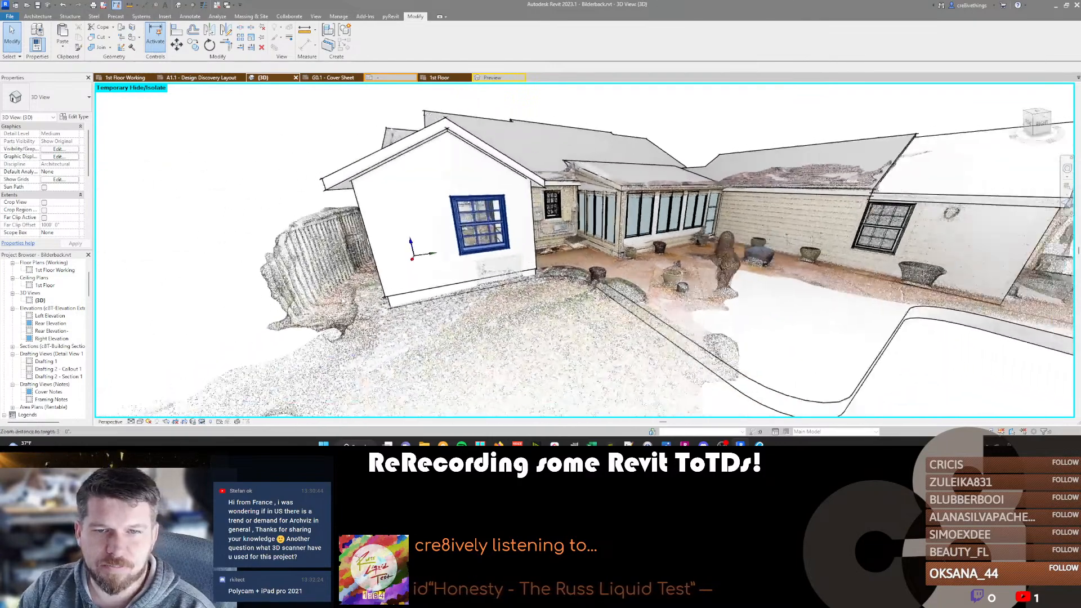
scroll(585, 259, down, 3)
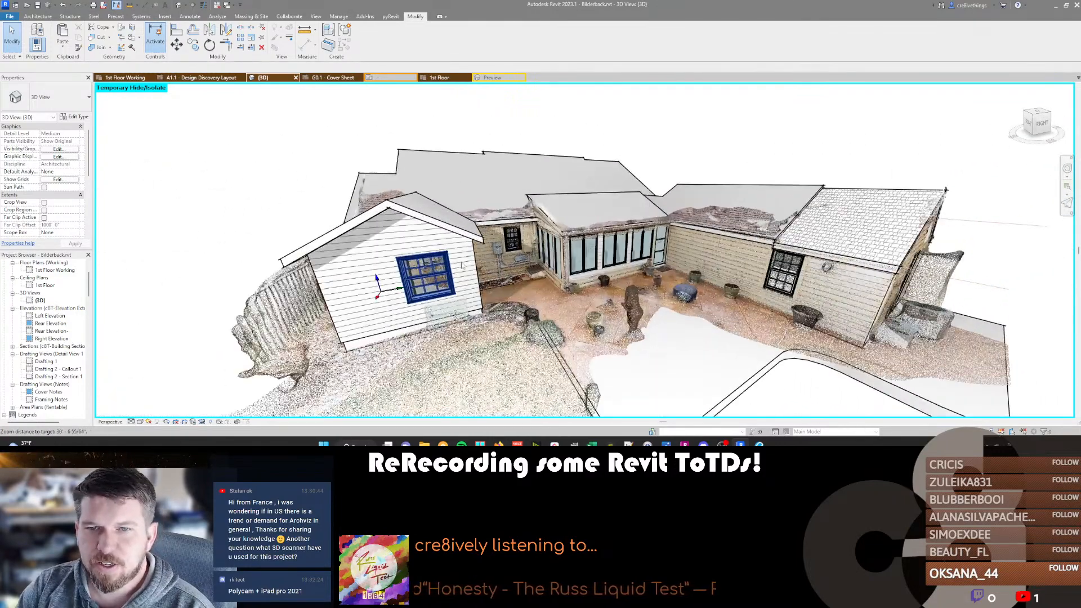
Examine the rear exterior, roofs and patio floor against the scan from several angles in 3D.
shift+middle_drag(481, 221, 489, 243)
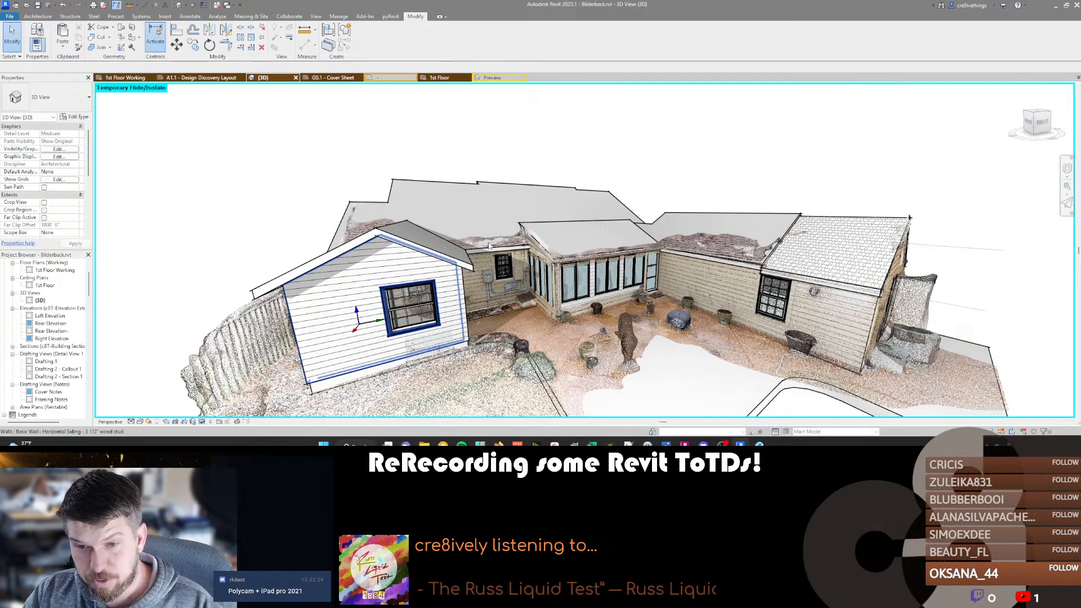
scroll(703, 321, down, 5)
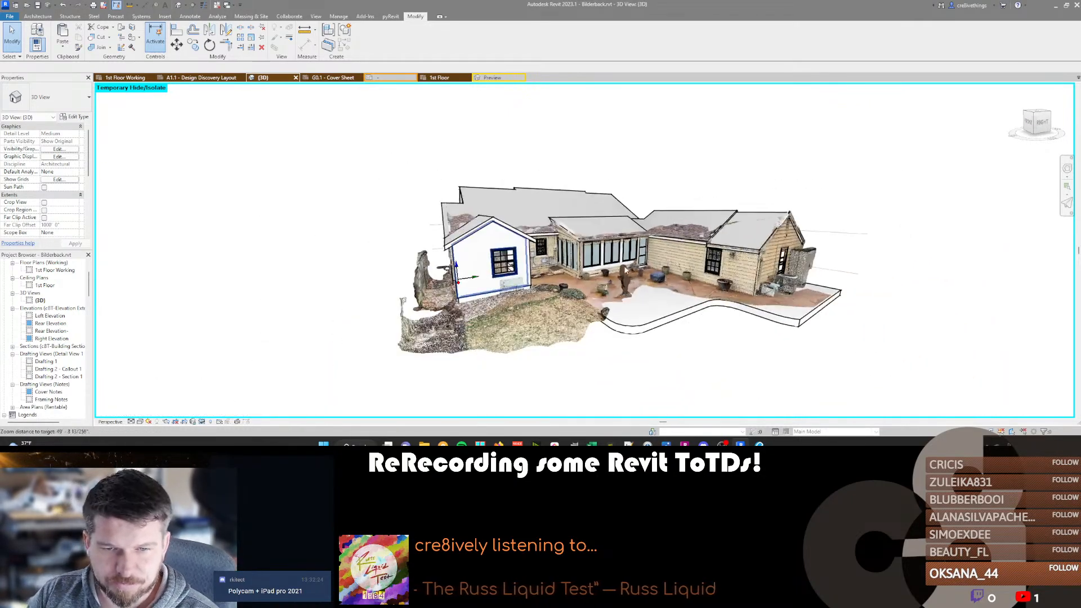
scroll(642, 304, up, 6)
shift+middle_drag(641, 304, 719, 301)
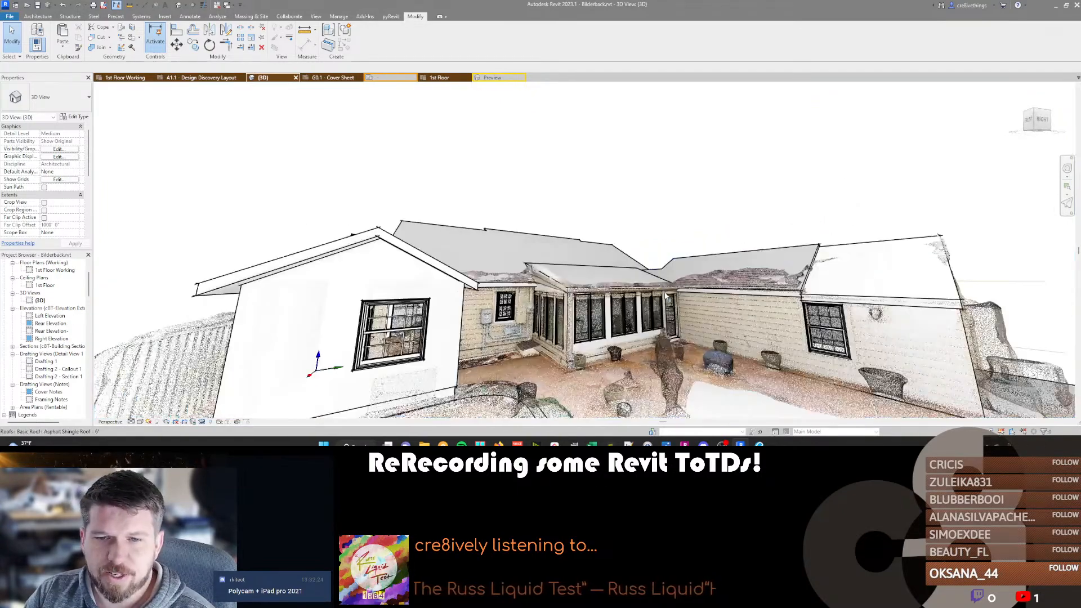
scroll(719, 300, down, 2)
click(581, 209)
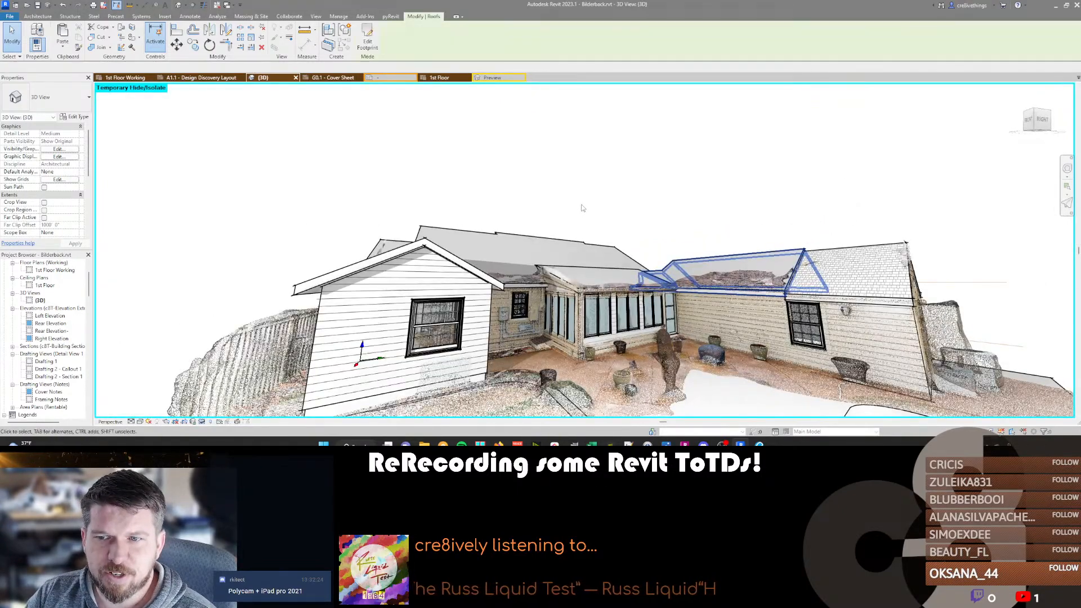
click(833, 210)
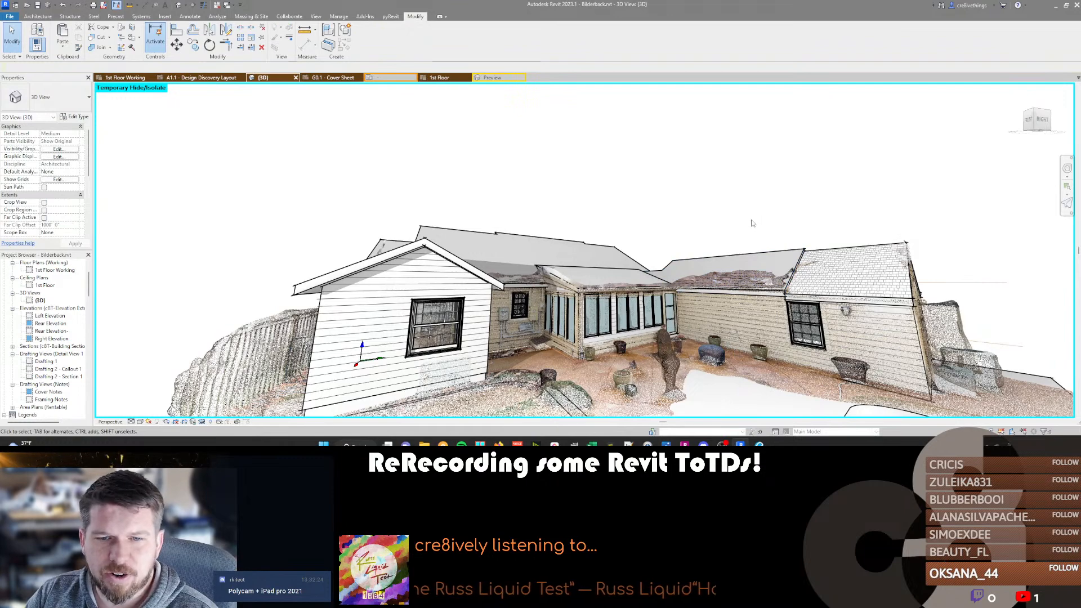
shift+middle_drag(728, 219, 690, 228)
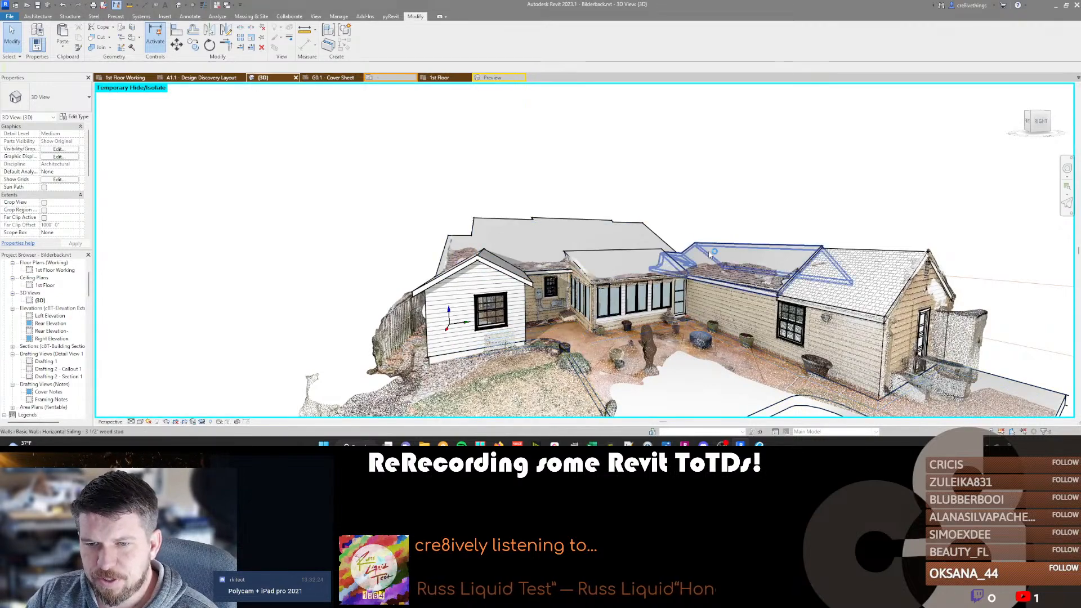
shift+middle_drag(640, 343, 505, 325)
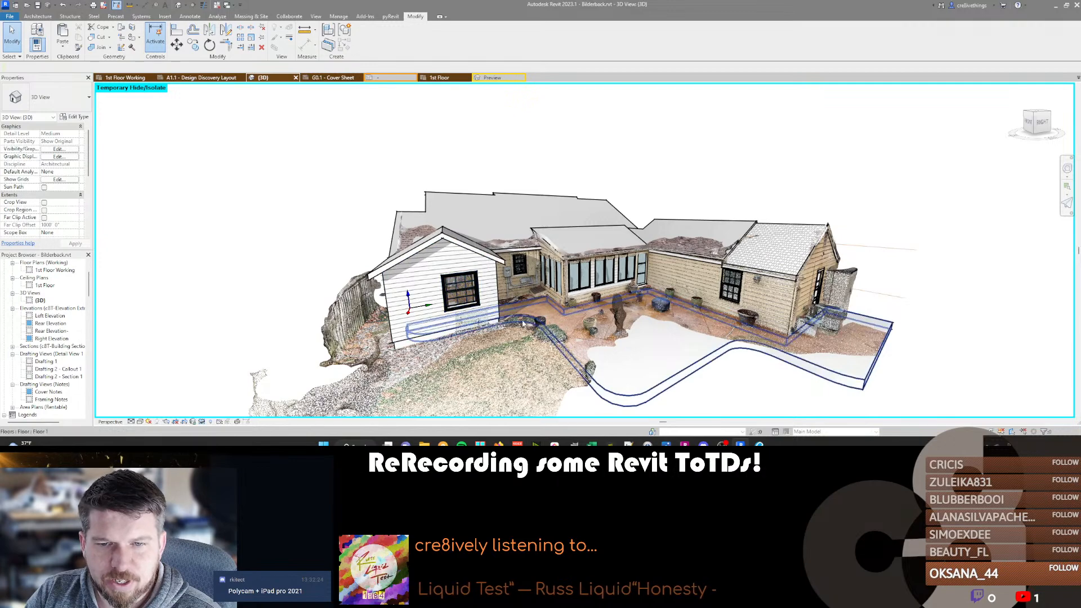
middle_drag(480, 336, 580, 320)
middle_drag(722, 316, 640, 342)
scroll(631, 338, down, 3)
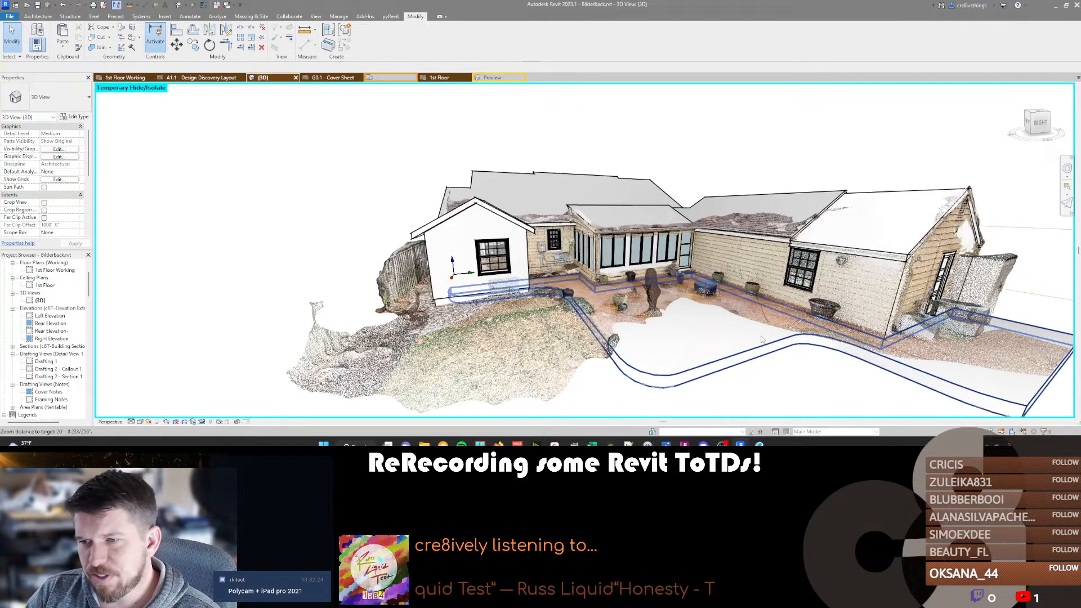
shift+middle_drag(648, 337, 625, 337)
scroll(565, 315, up, 2)
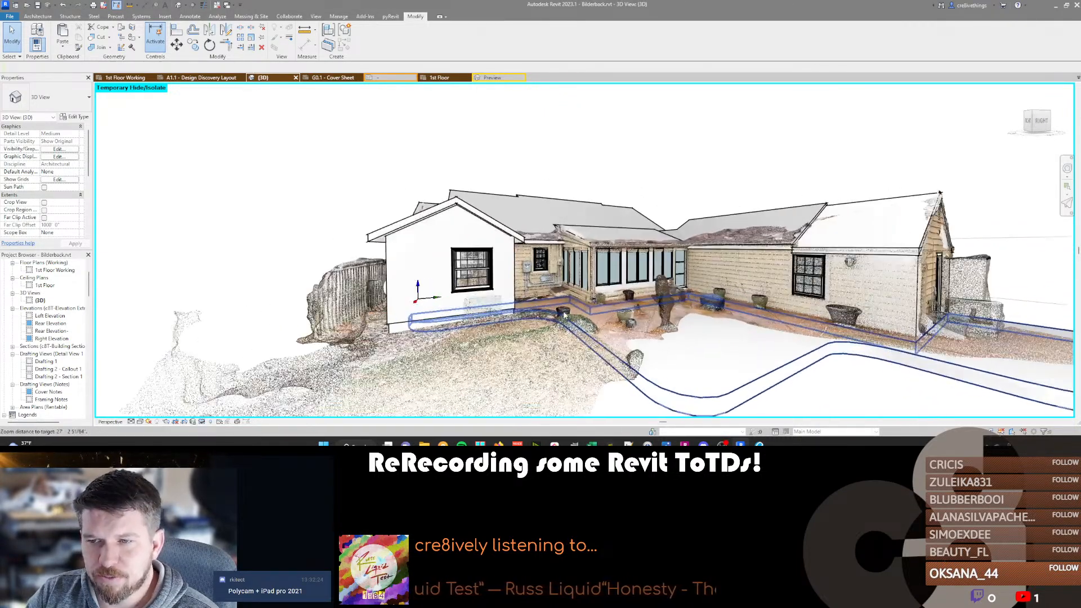
scroll(565, 315, up, 3)
middle_drag(722, 184, 670, 189)
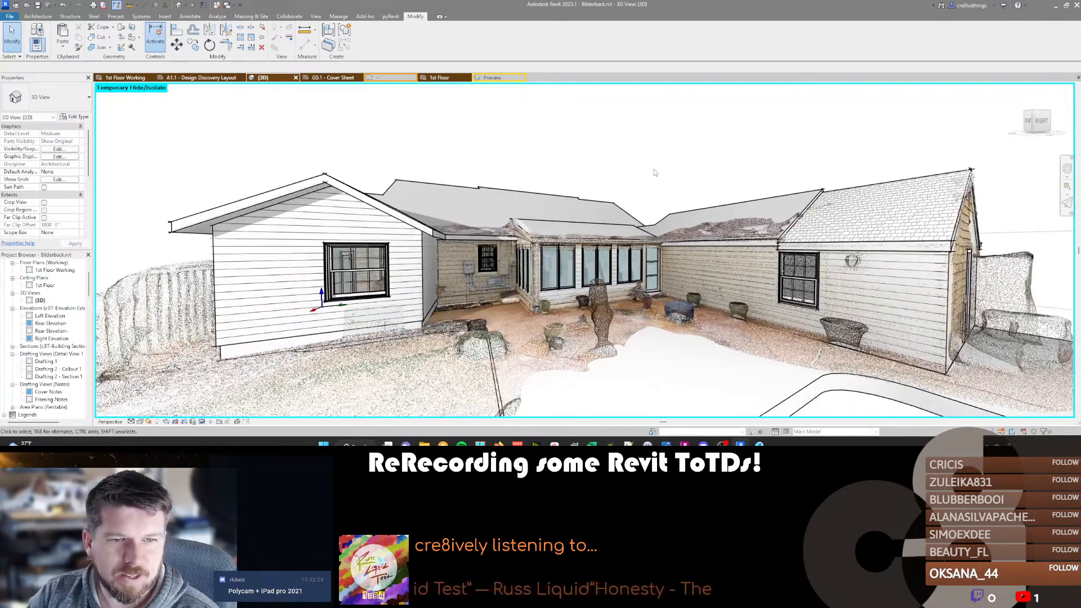
Adjust the camera's focal length for the perspective of the rear exterior and patio.
scroll(653, 171, down, 1)
middle_drag(498, 261, 503, 300)
key(shift+w)
click(655, 262)
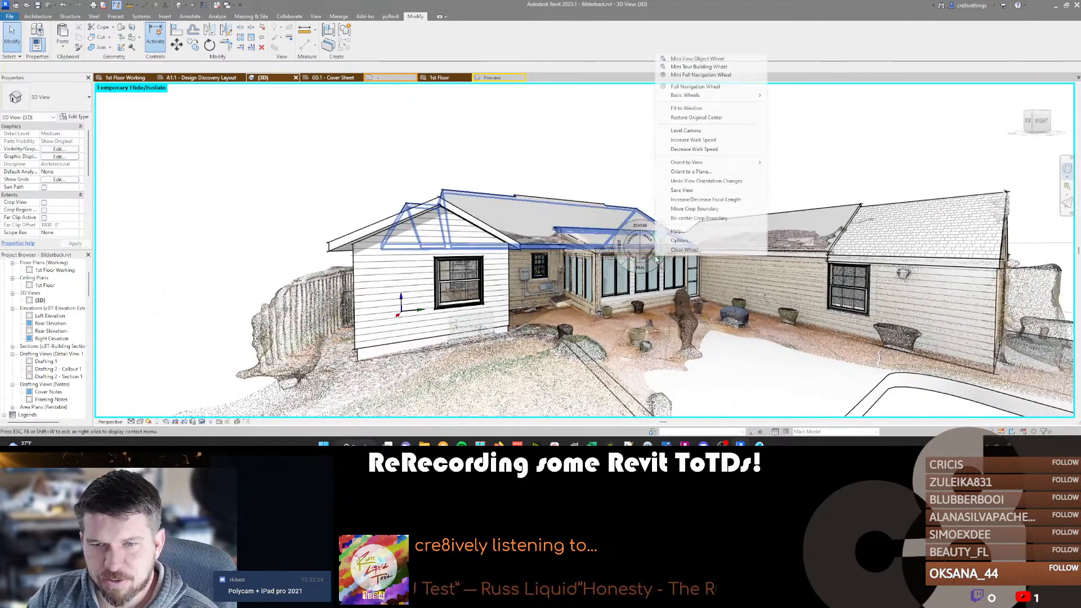
click(693, 199)
drag(670, 304, 611, 256)
scroll(610, 254, down, 3)
scroll(606, 279, up, 3)
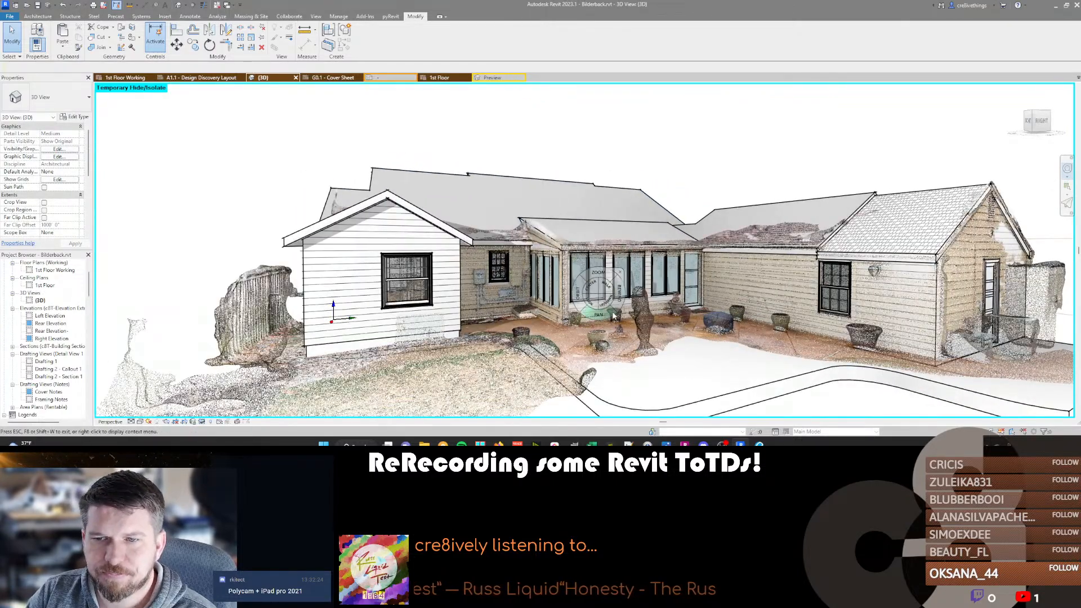
key(Escape)
Frame the patio side of the house in perspective and duplicate the {3D} view.
middle_drag(616, 304, 575, 274)
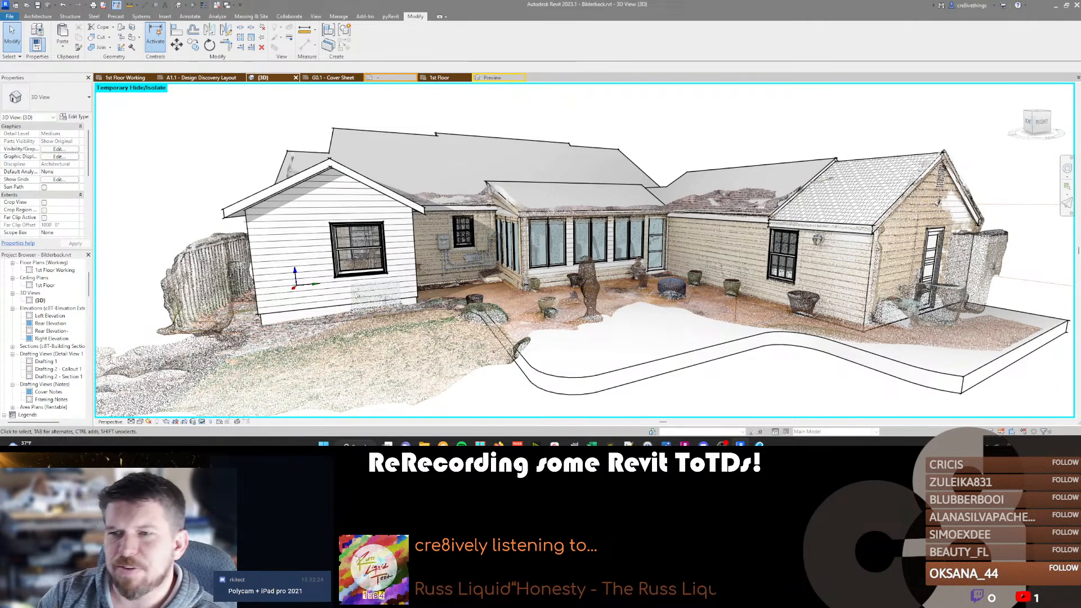
click(928, 270)
key(Escape)
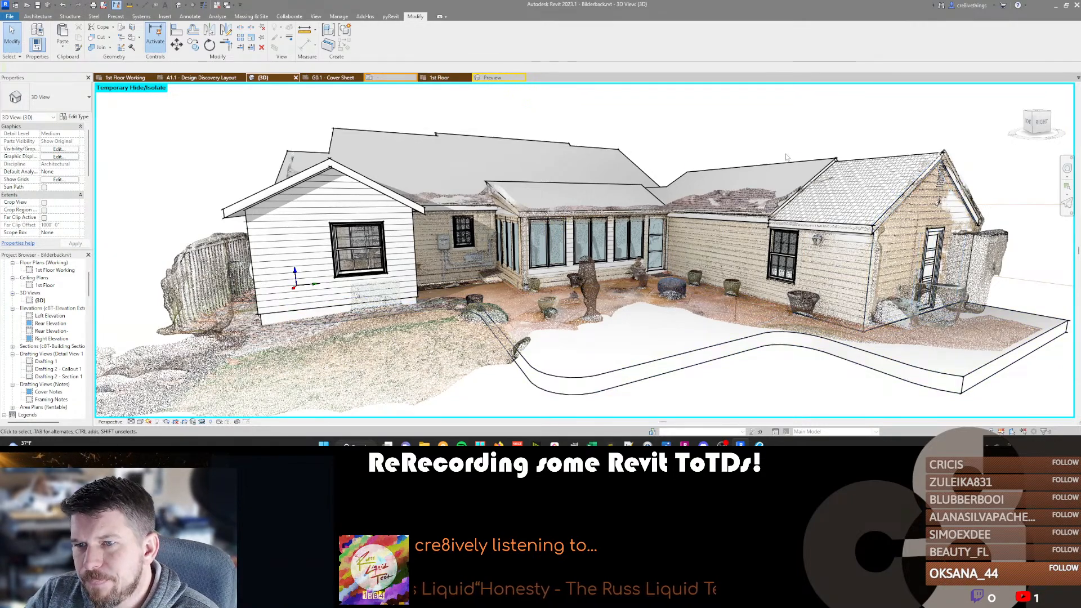
shift+middle_drag(698, 307, 751, 309)
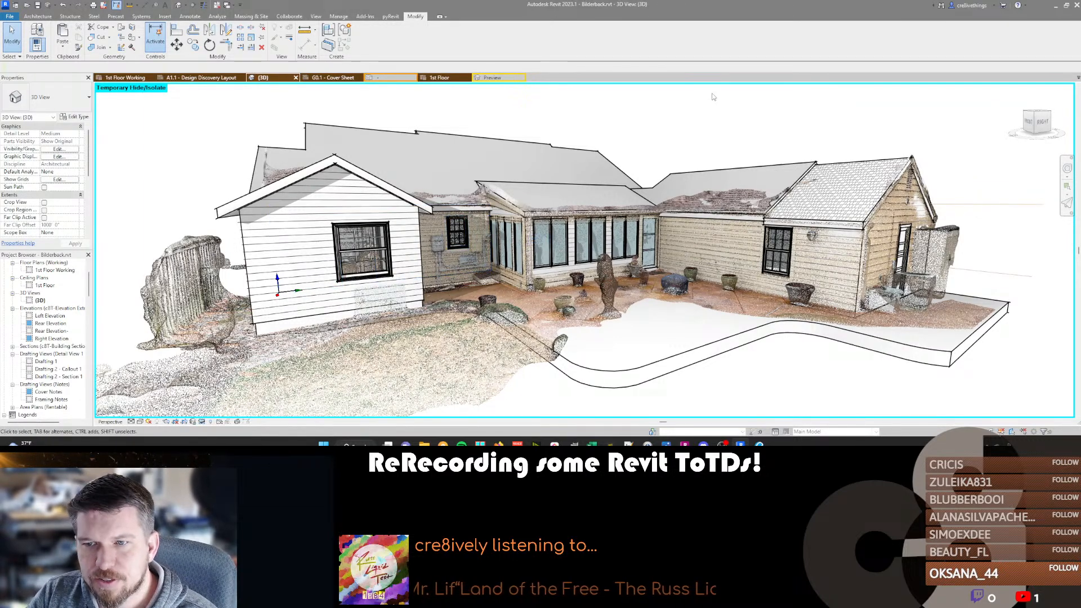
right_click(40, 300)
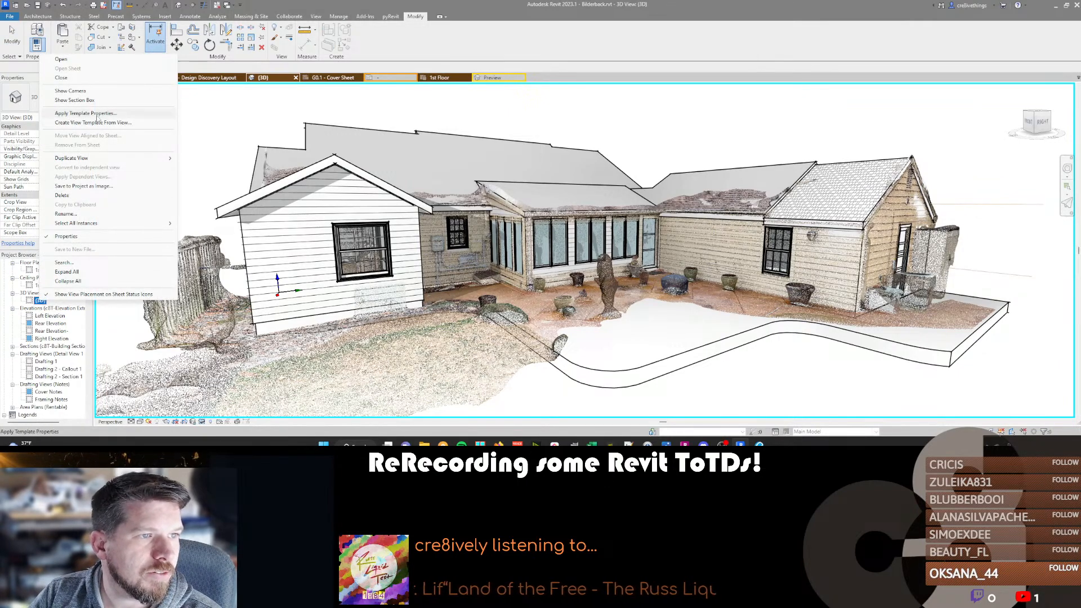
mouse_move(90, 161)
click(203, 158)
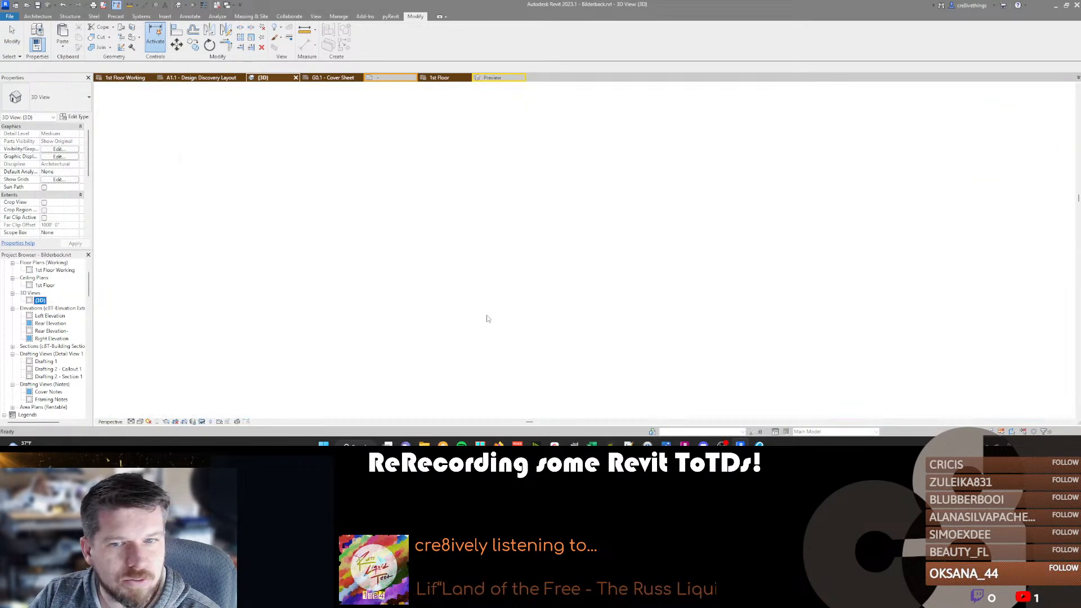
Rename the duplicated 3D view as Rear Perspective.
scroll(557, 304, up, 5)
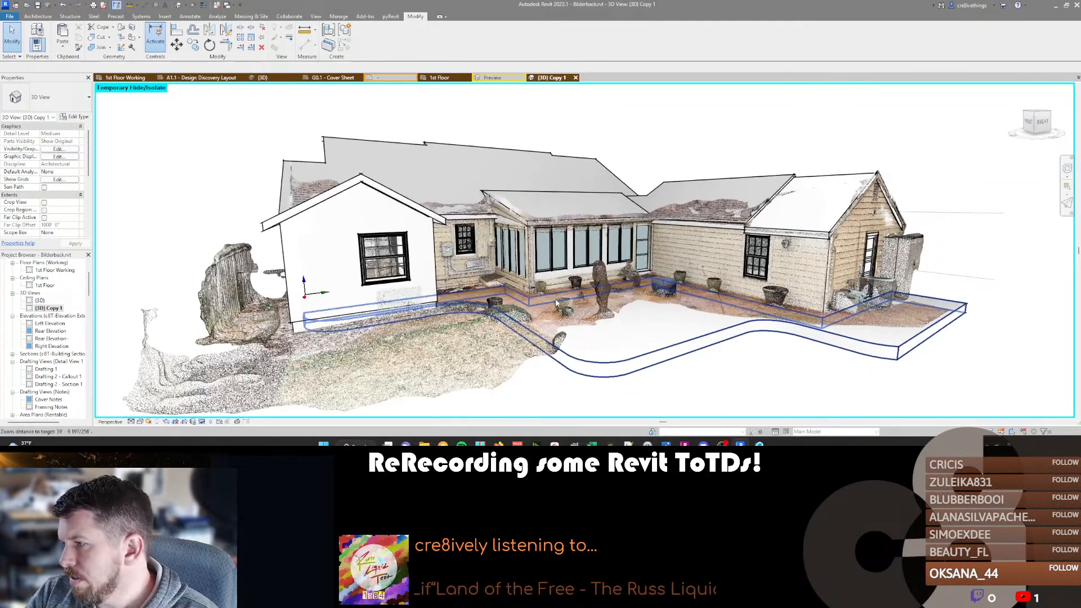
scroll(556, 302, down, 5)
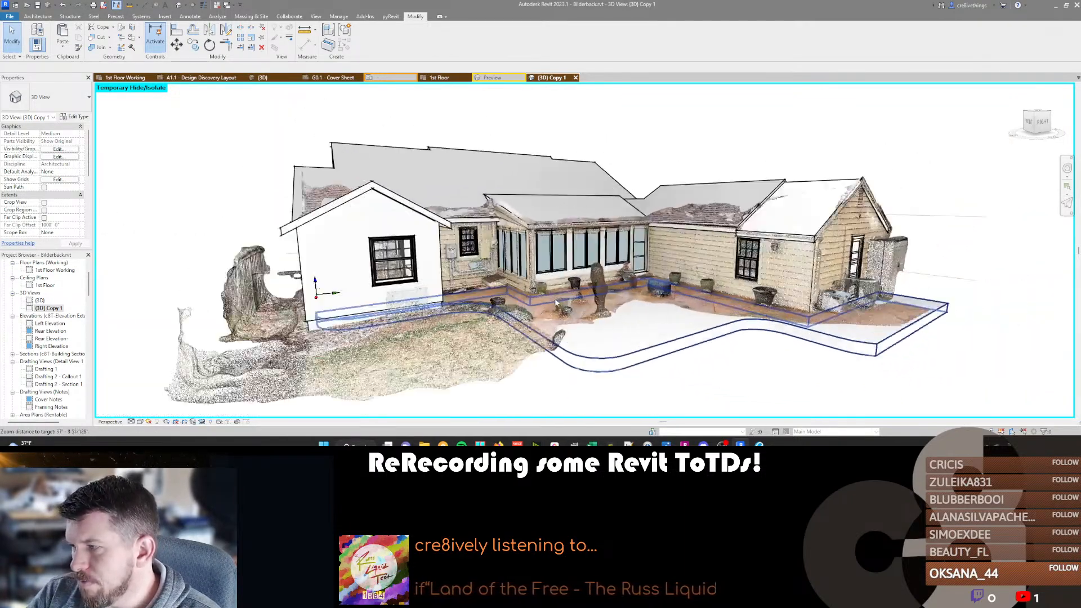
scroll(554, 303, up, 2)
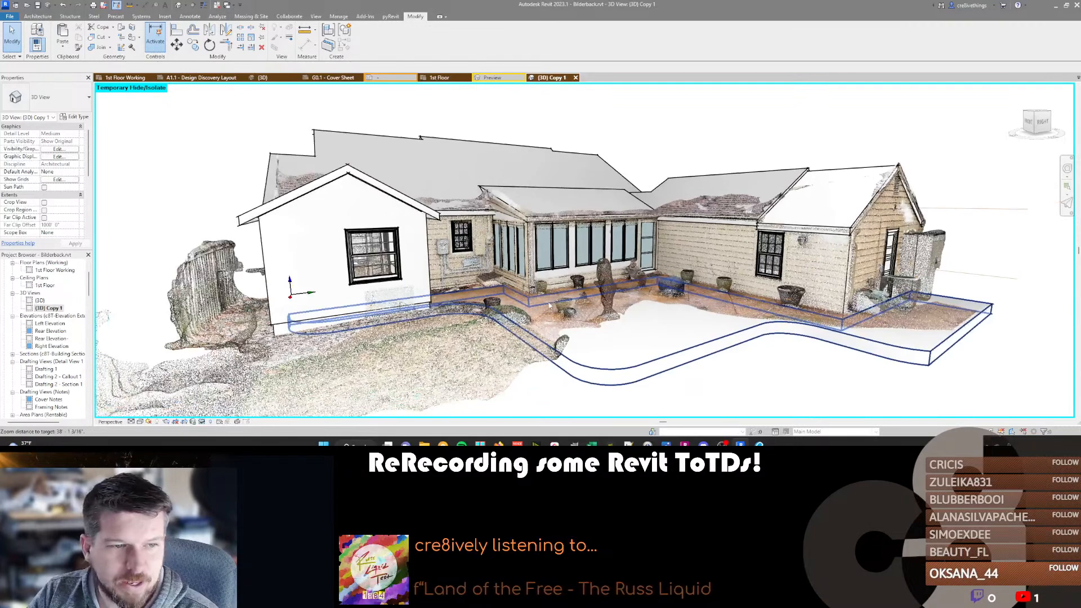
scroll(549, 305, down, 3)
scroll(550, 304, up, 4)
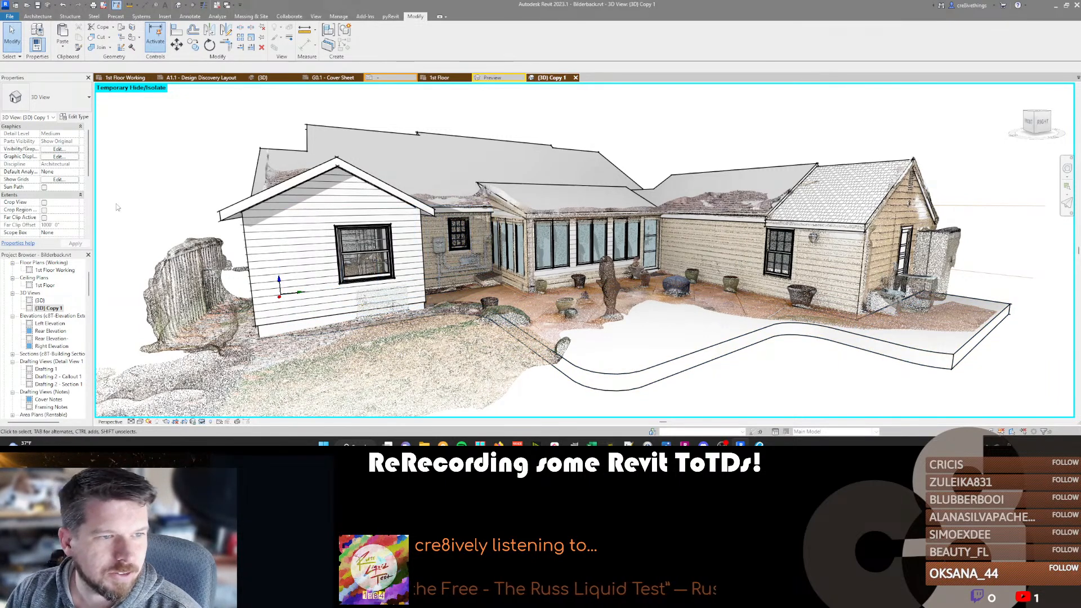
right_click(53, 308)
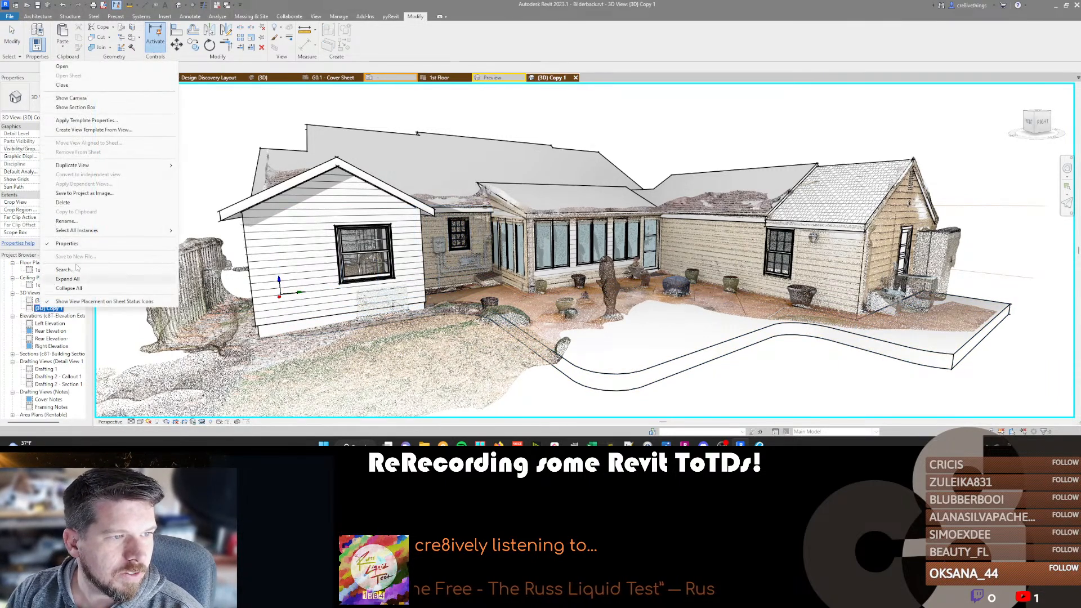
click(87, 222)
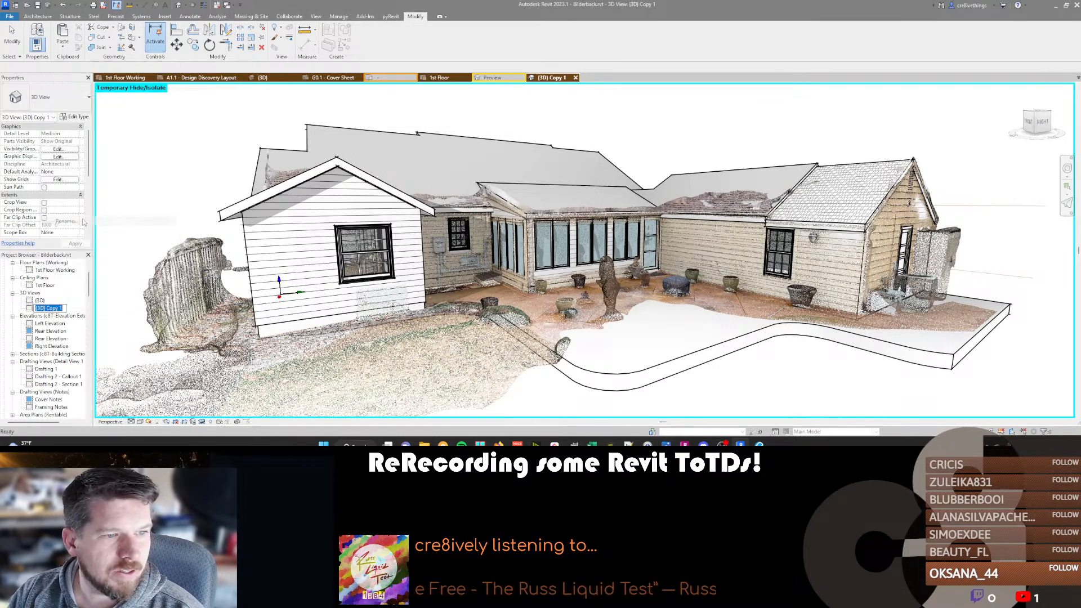
text(Rear Persp)
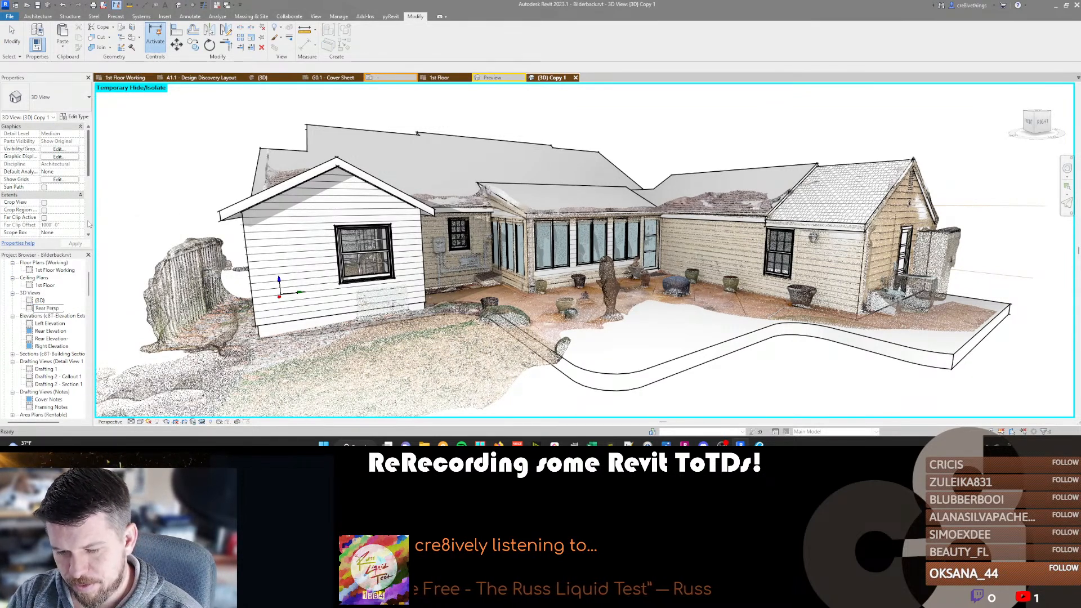
text(ective)
key(Return)
Turn on Crop View and show the crop region in the Rear Perspective view.
scroll(162, 178, down, 2)
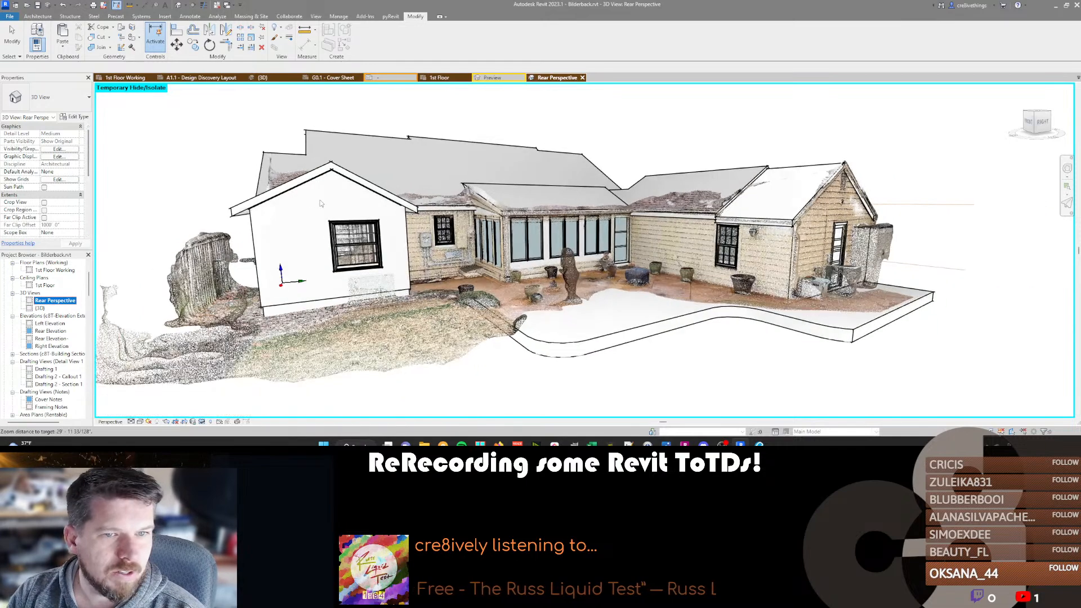
click(44, 209)
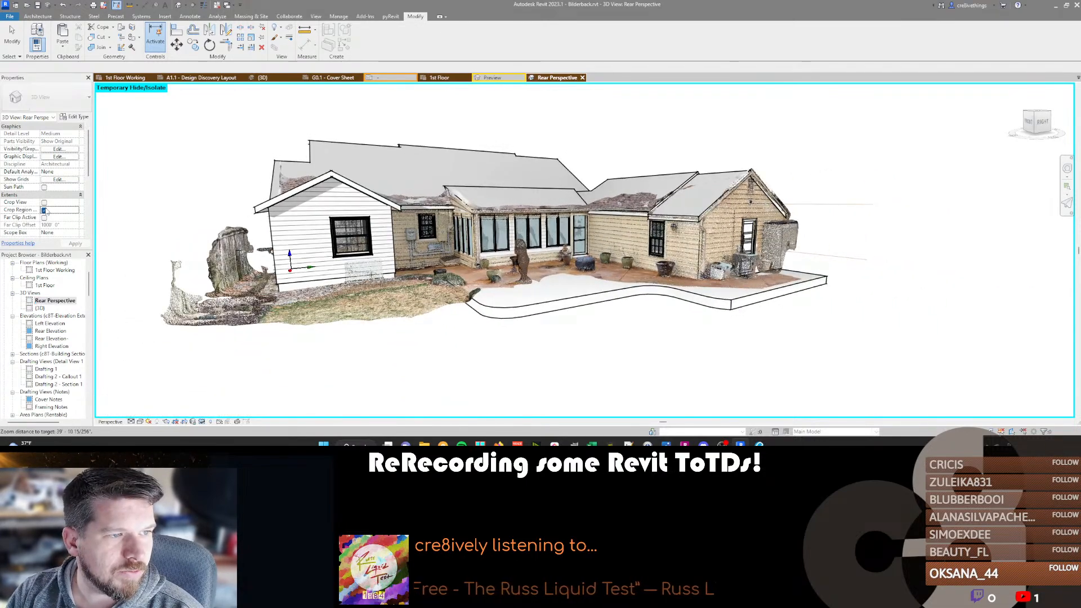
scroll(499, 219, down, 14)
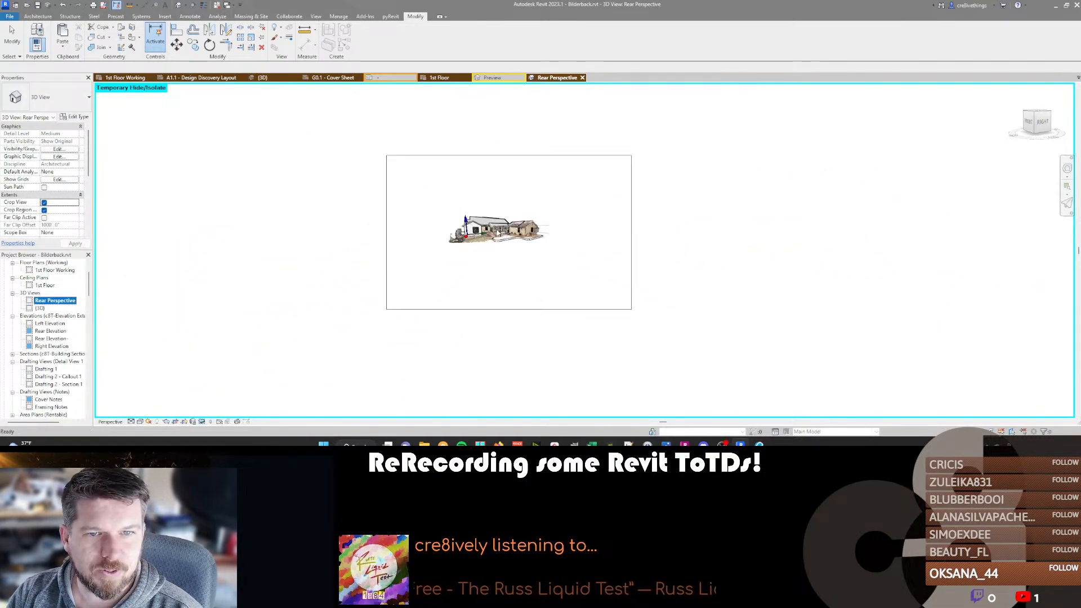
scroll(503, 200, up, 4)
scroll(502, 200, down, 4)
scroll(503, 200, up, 3)
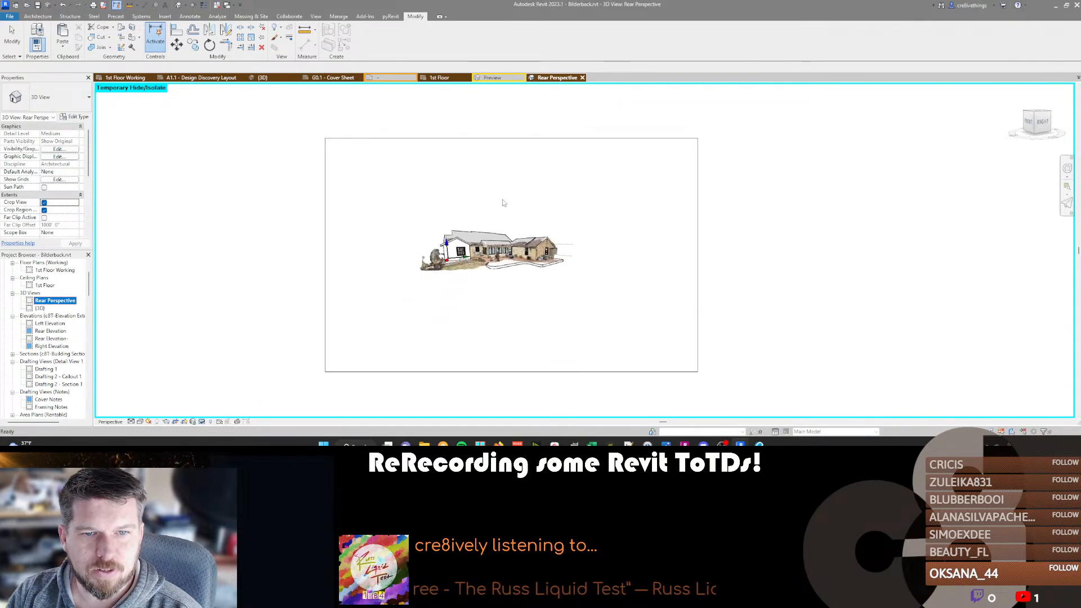
Check the Rear Perspective crop region's size settings and accept them with Scale (locked proportions).
click(458, 141)
click(364, 35)
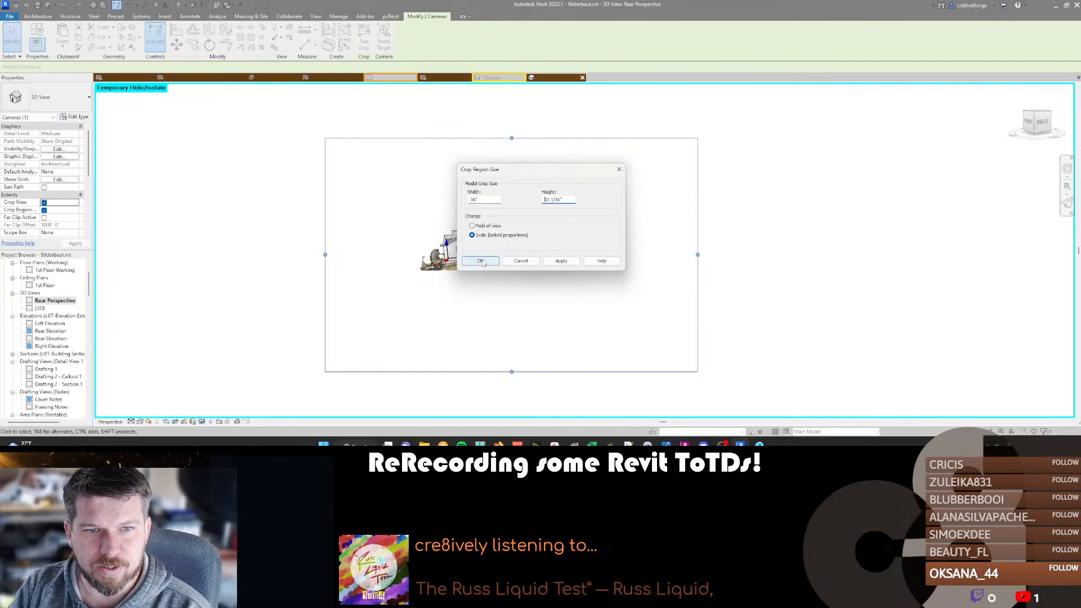
click(481, 262)
Bring the Rear Perspective camera in close on the patio and adjust its focal length.
key(shift+w)
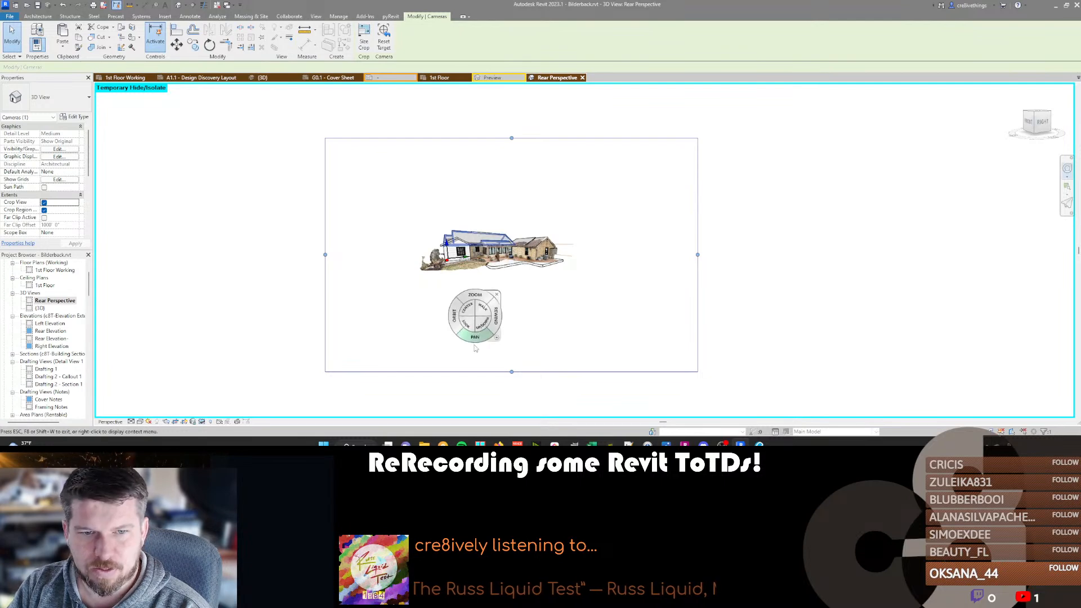
drag(482, 318, 511, 162)
right_click(565, 258)
click(587, 196)
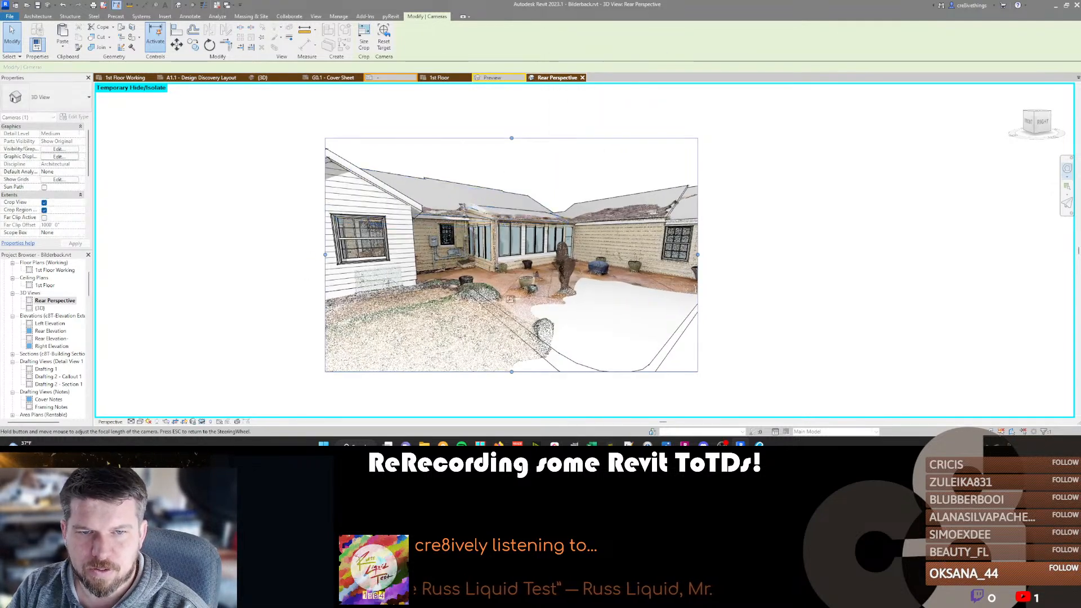
key(Escape)
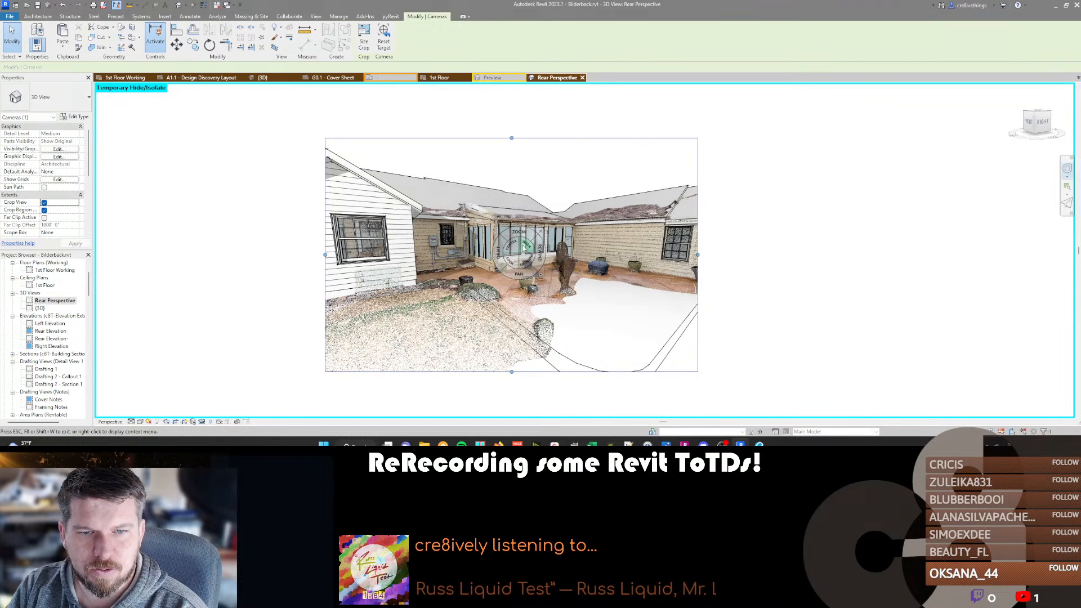
Move the camera back and sideways so the crop frames both rear wings, the glazed sunroom and the patio.
drag(526, 245, 583, 396)
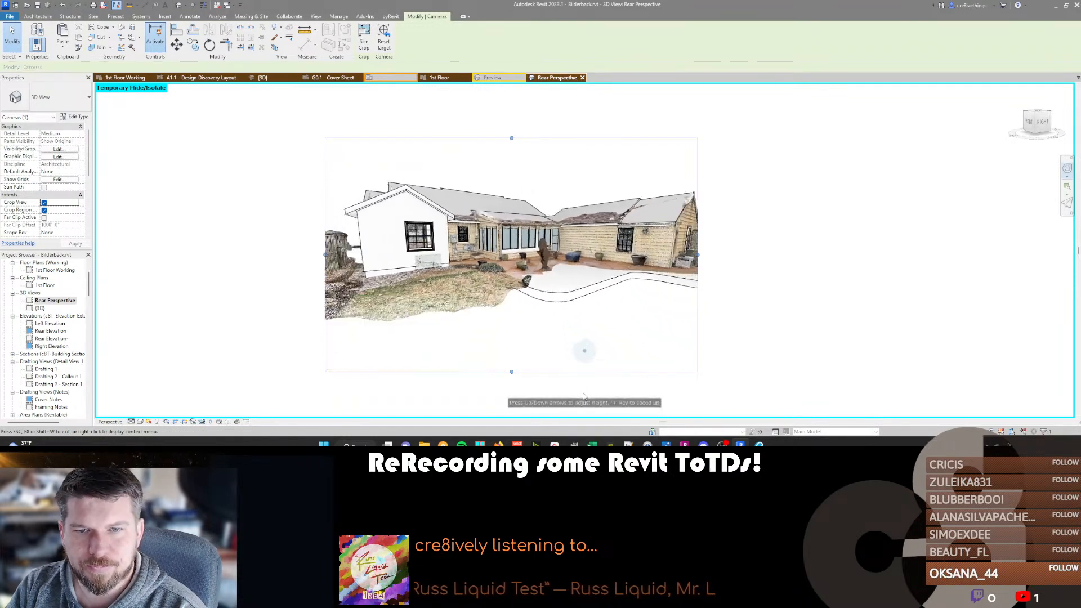
drag(586, 357, 388, 367)
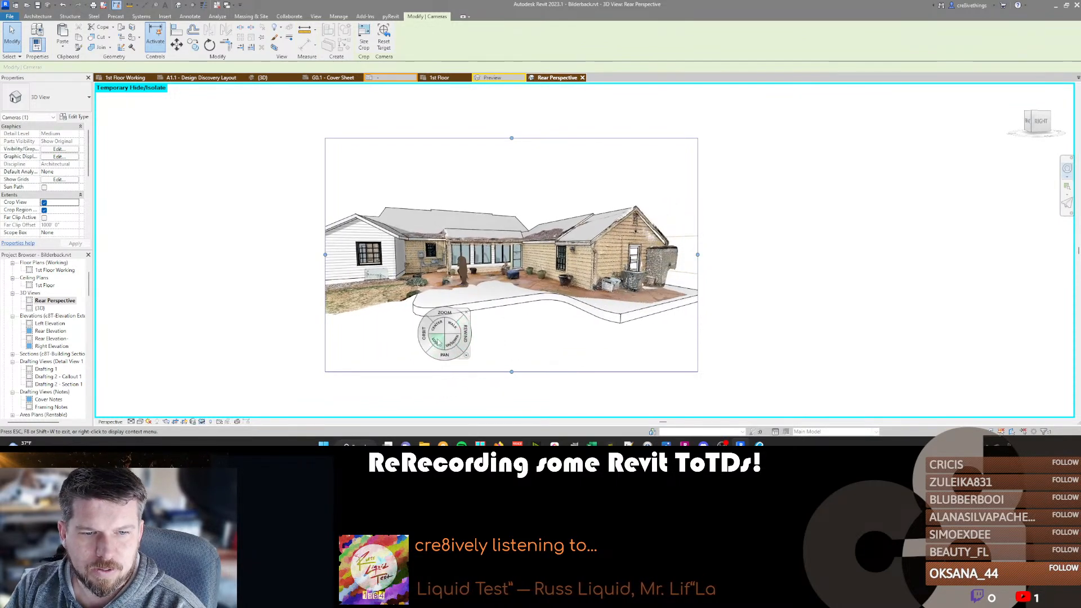
drag(439, 344, 313, 339)
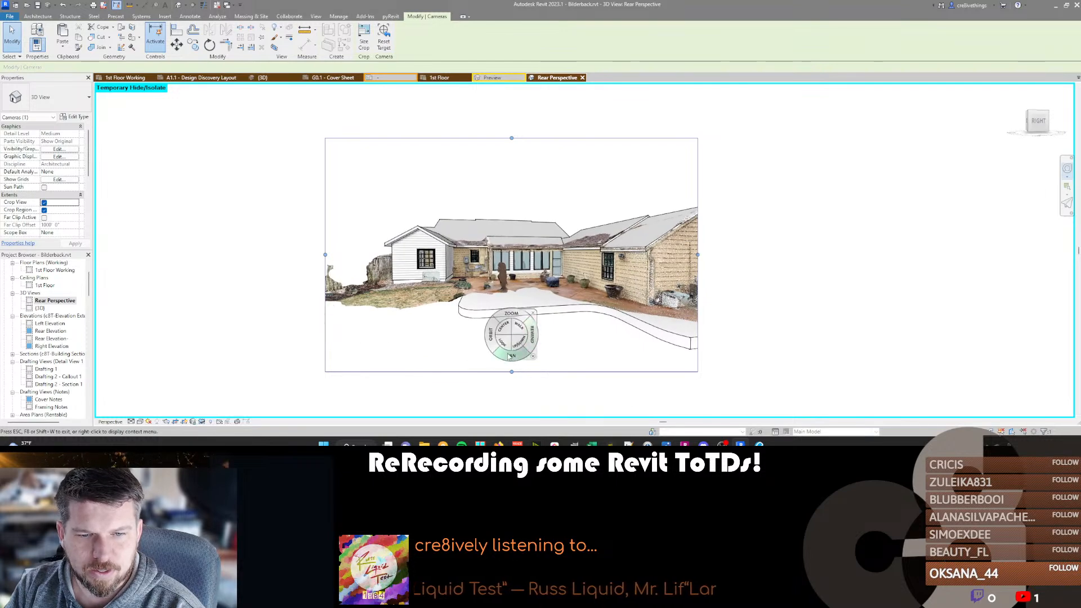
drag(511, 355, 418, 358)
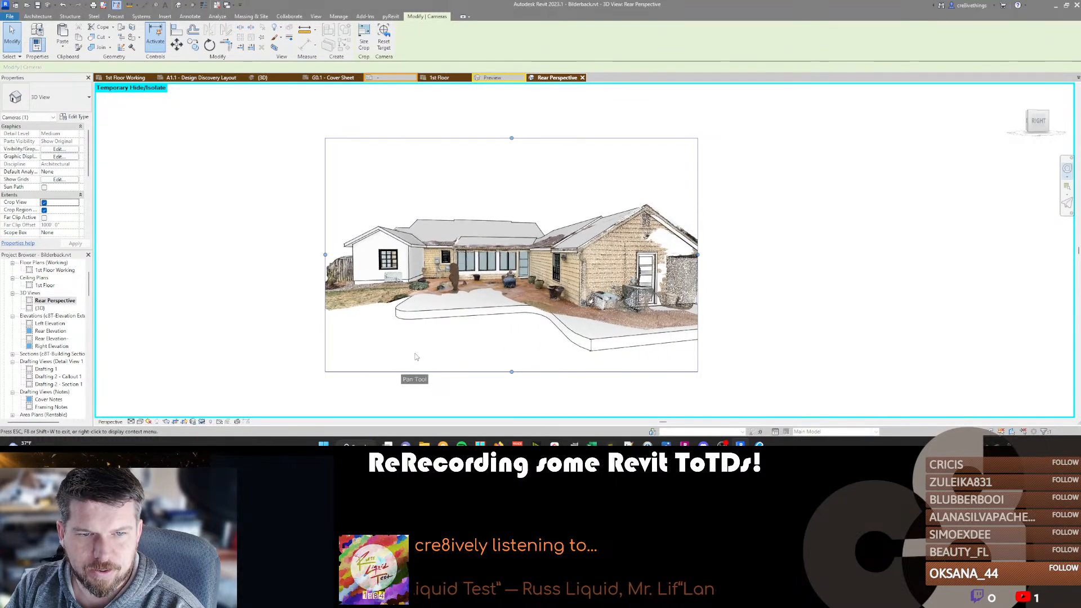
mouse_move(584, 352)
mouse_down()
mouse_move(579, 311)
mouse_move(521, 334)
mouse_move(456, 335)
mouse_move(585, 352)
mouse_move(579, 327)
mouse_move(570, 348)
mouse_move(588, 335)
mouse_move(572, 300)
mouse_move(582, 319)
mouse_up()
Switch to ReCap Pro and open Bilderback-Exterior Scan.rcp, discarding the changes to the interior project.
click(685, 442)
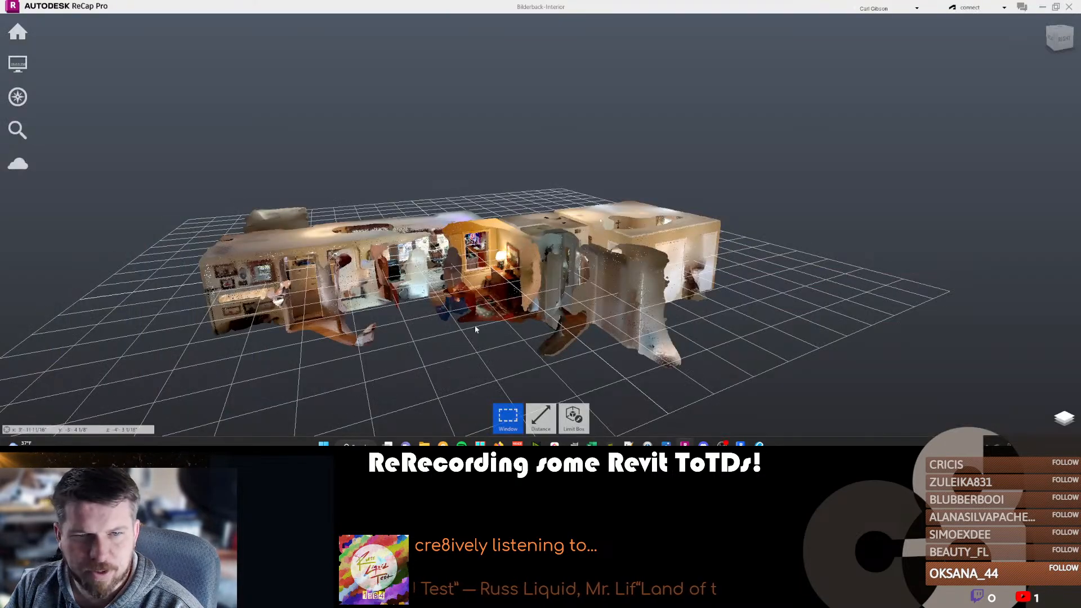
mouse_move(14, 33)
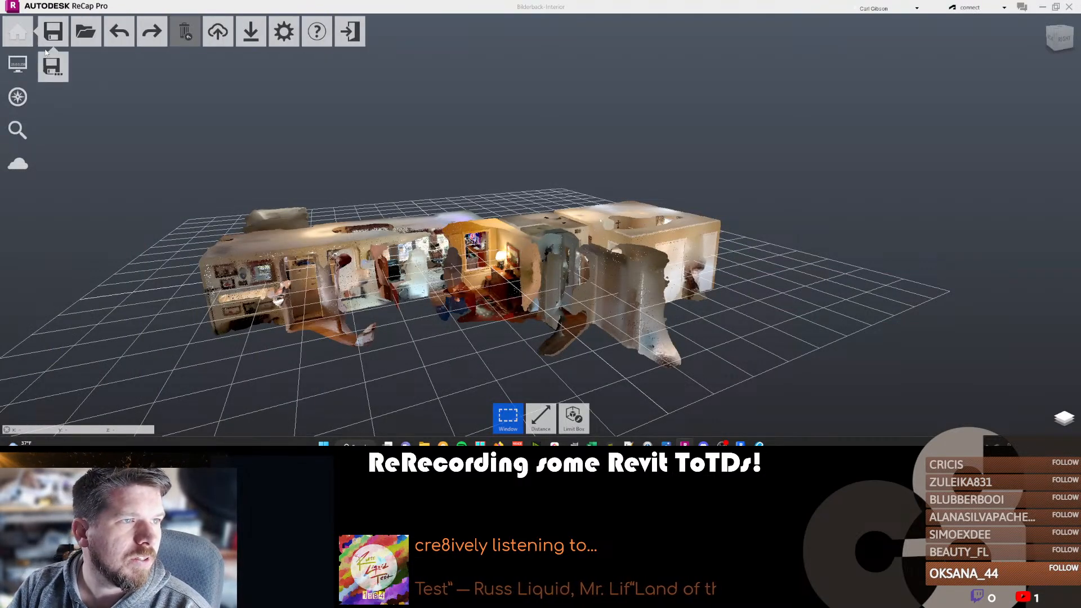
click(93, 35)
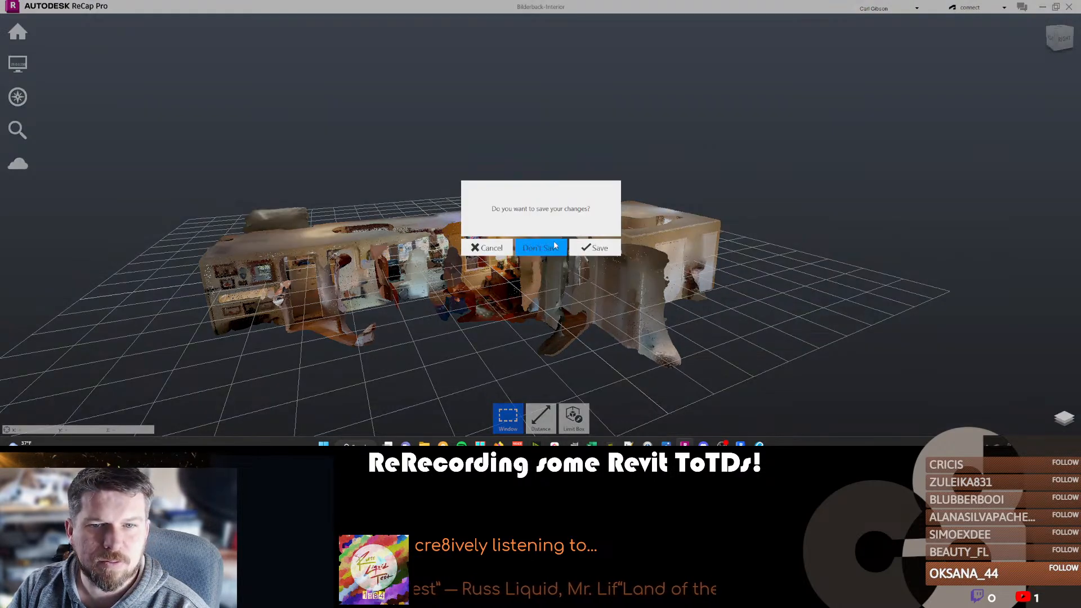
click(541, 248)
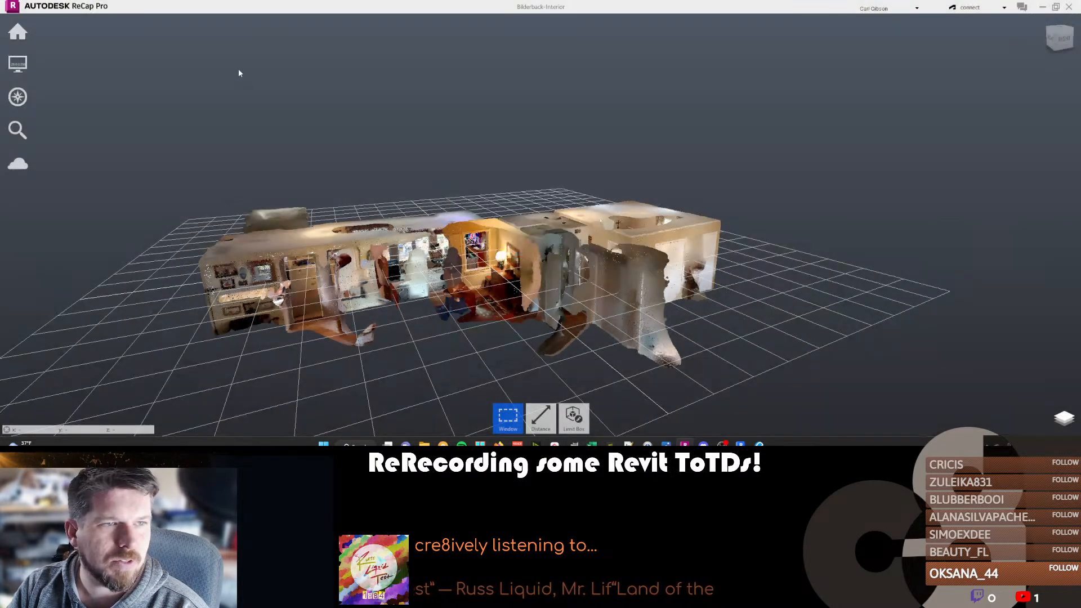
click(131, 135)
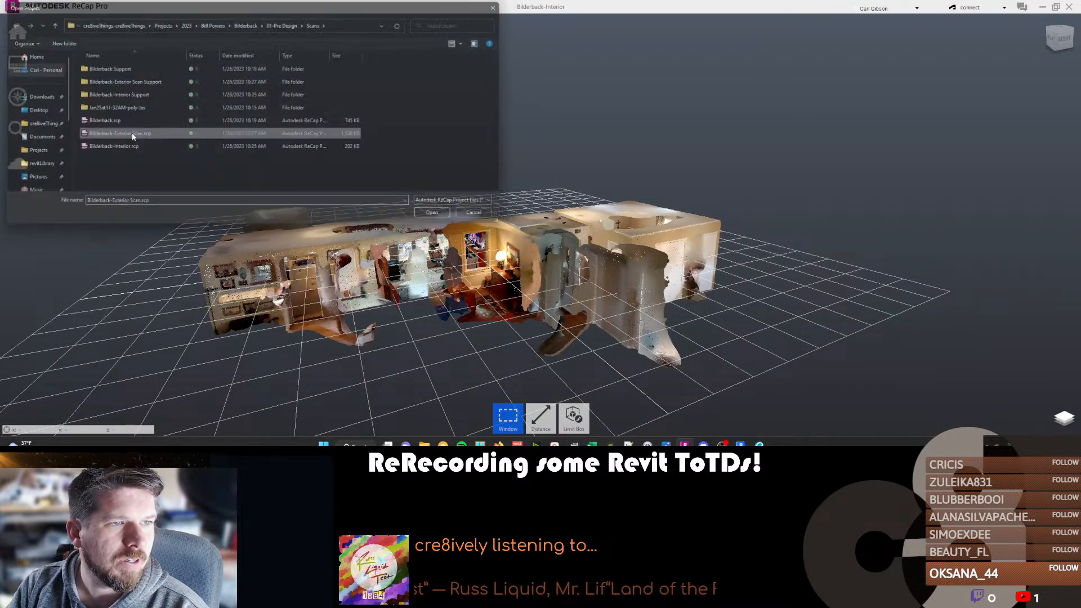
double_click(133, 137)
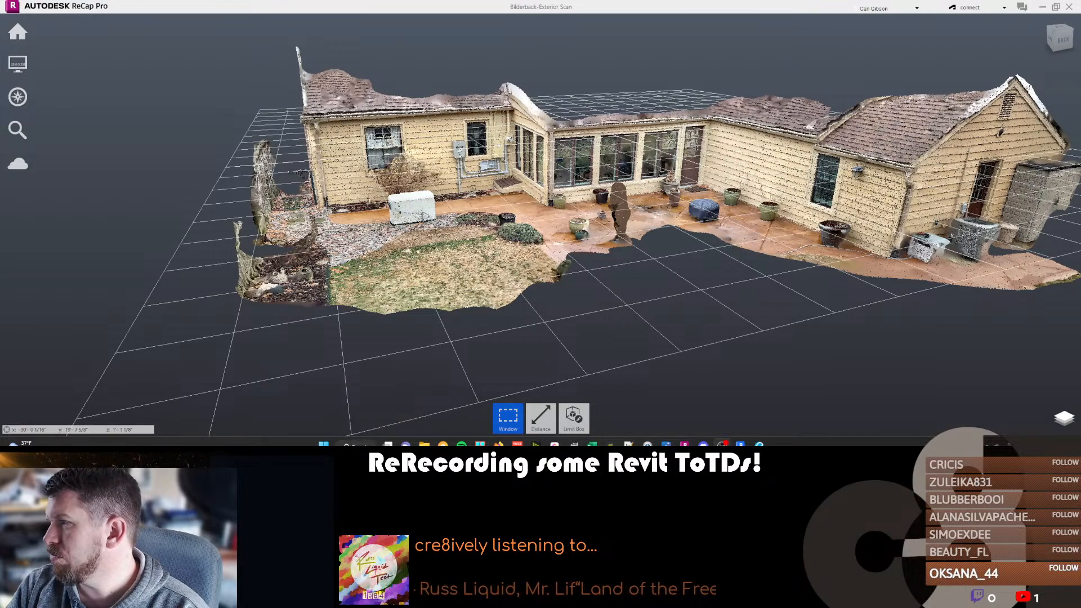
Examine the brown upright shape on the scanned patio and compare it with the 360° photo IMG_015.insp in Insta360 Studio.
scroll(687, 202, up, 10)
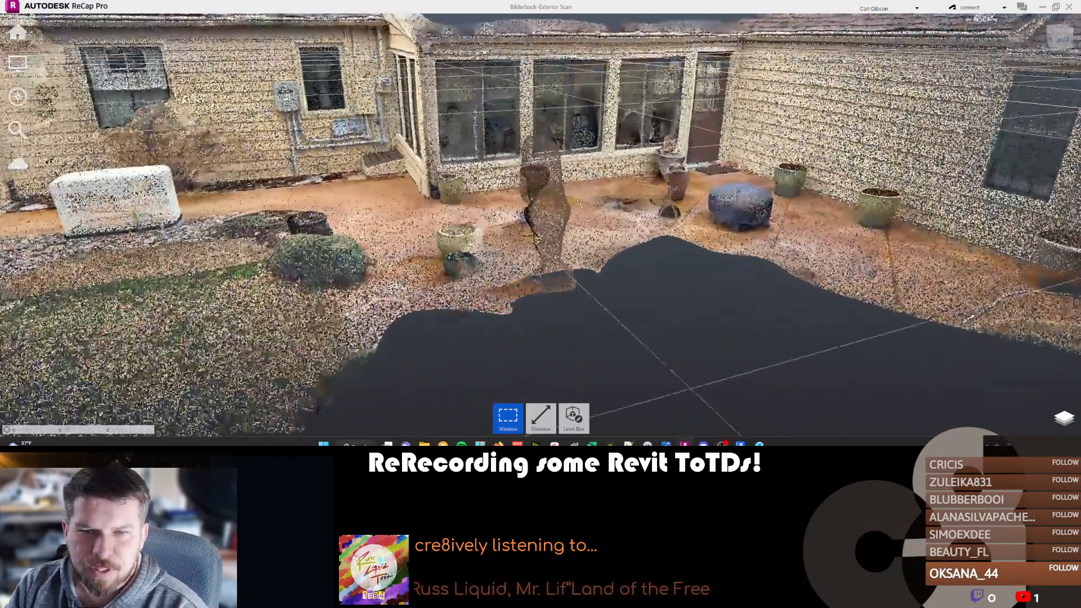
middle_drag(580, 203, 439, 256)
shift+middle_drag(519, 258, 531, 265)
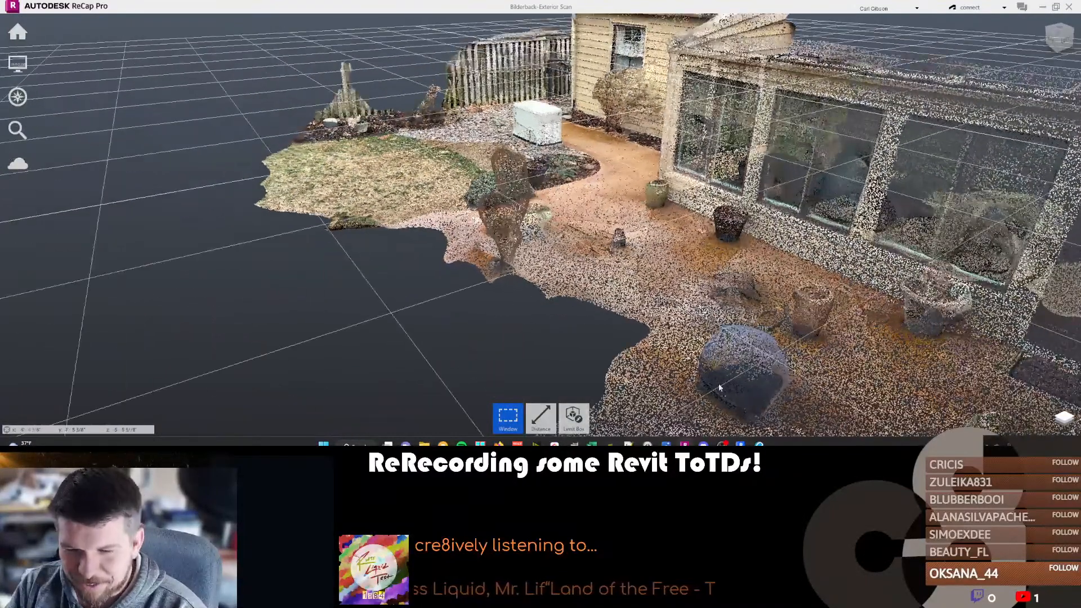
key(alt+Tab)
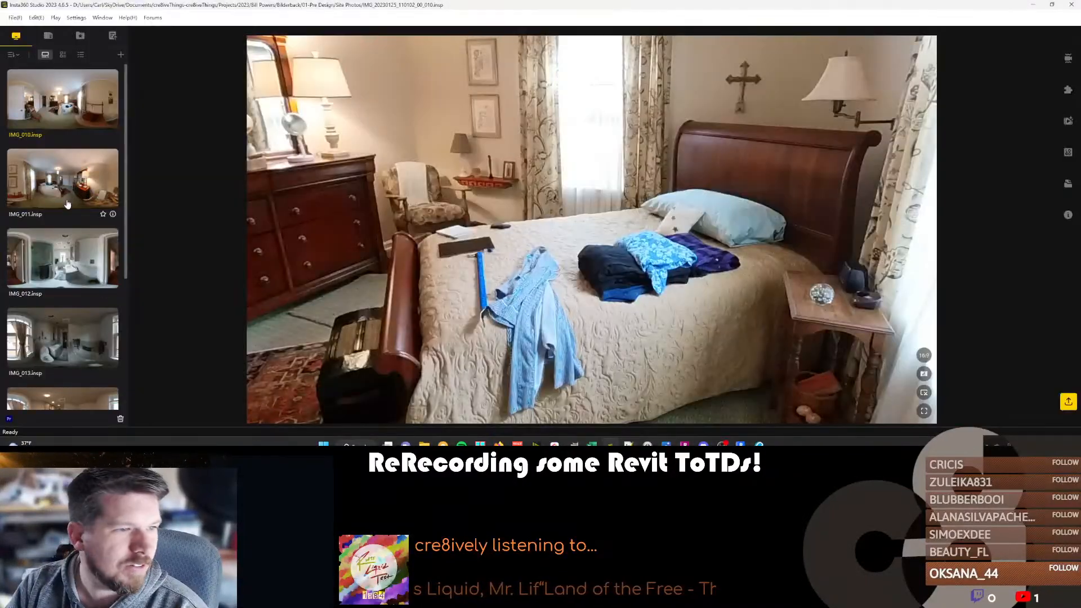
scroll(37, 265, down, 3)
click(43, 286)
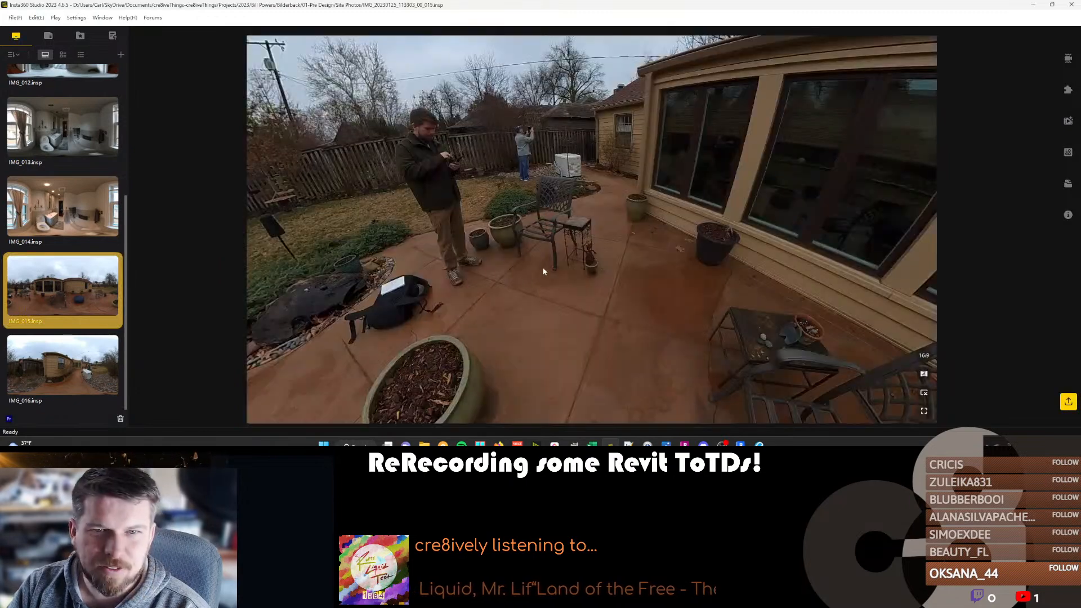
drag(543, 271, 686, 243)
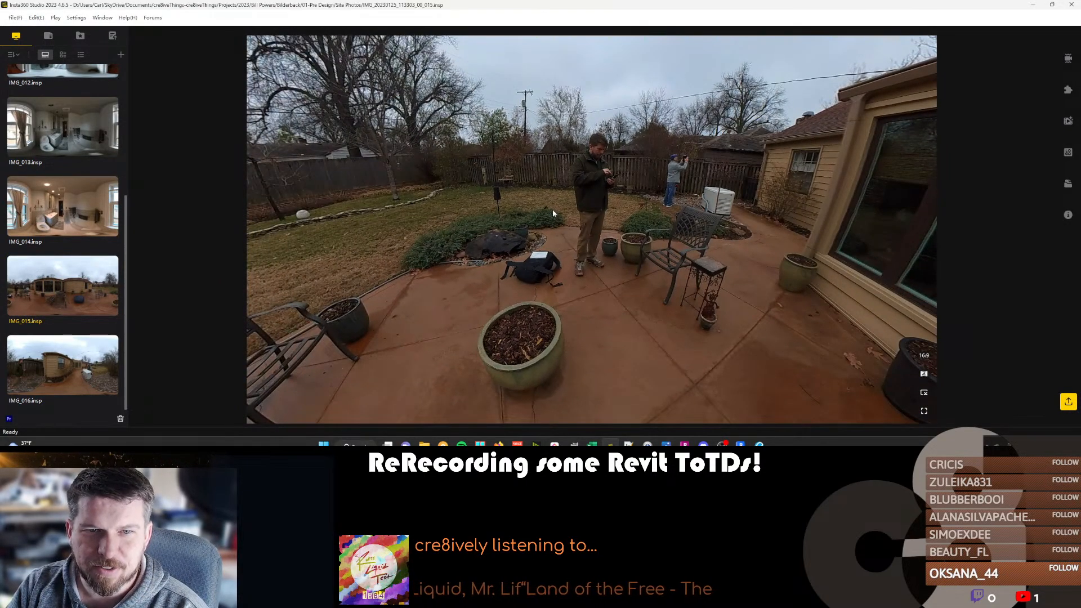
click(1033, 8)
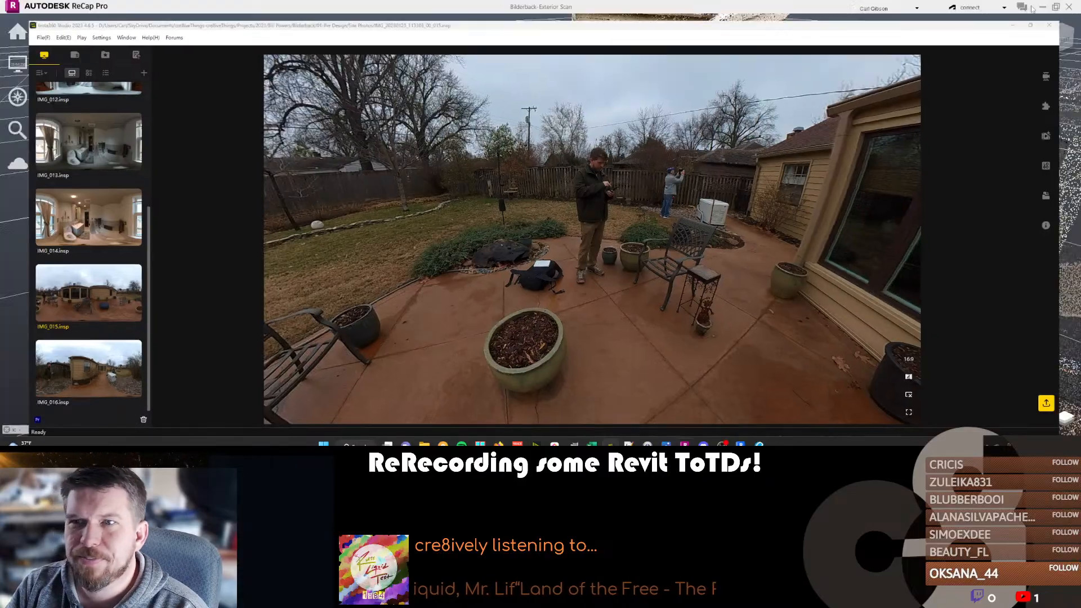
Window-select the points of the brown upright shape on the patio and delete them down to the paving.
mouse_move(519, 227)
middle_down()
mouse_move(521, 246)
mouse_move(586, 308)
mouse_move(484, 248)
mouse_move(318, 258)
mouse_move(526, 232)
mouse_move(572, 251)
mouse_move(519, 246)
middle_up()
shift+middle_drag(603, 286, 437, 224)
drag(477, 287, 524, 366)
key(Delete)
shift+middle_drag(502, 321, 476, 331)
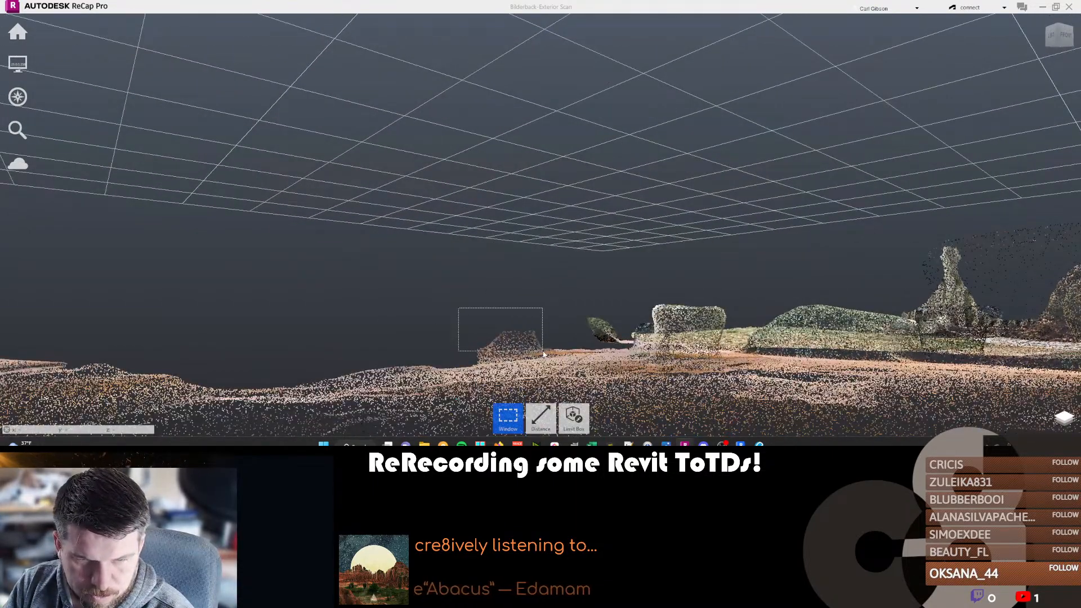
drag(544, 349, 543, 350)
mouse_move(553, 282)
shift+middle_down()
mouse_move(549, 349)
mouse_move(560, 287)
shift+middle_up()
Save the cleaned exterior scan project, optimizing the 3D point cloud only.
middle_drag(554, 354, 870, 285)
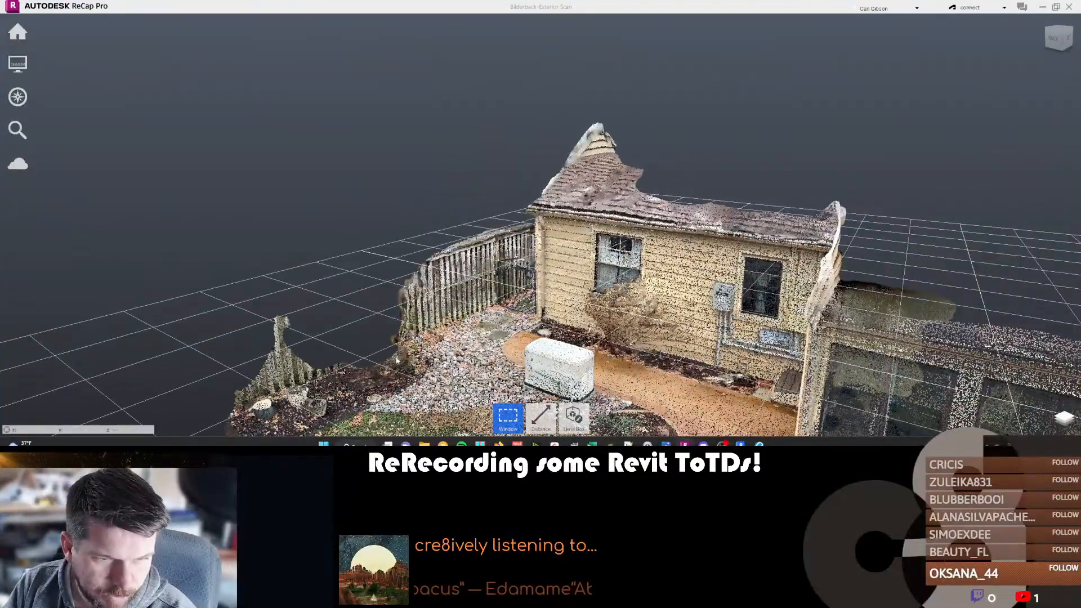
shift+middle_drag(555, 288, 636, 262)
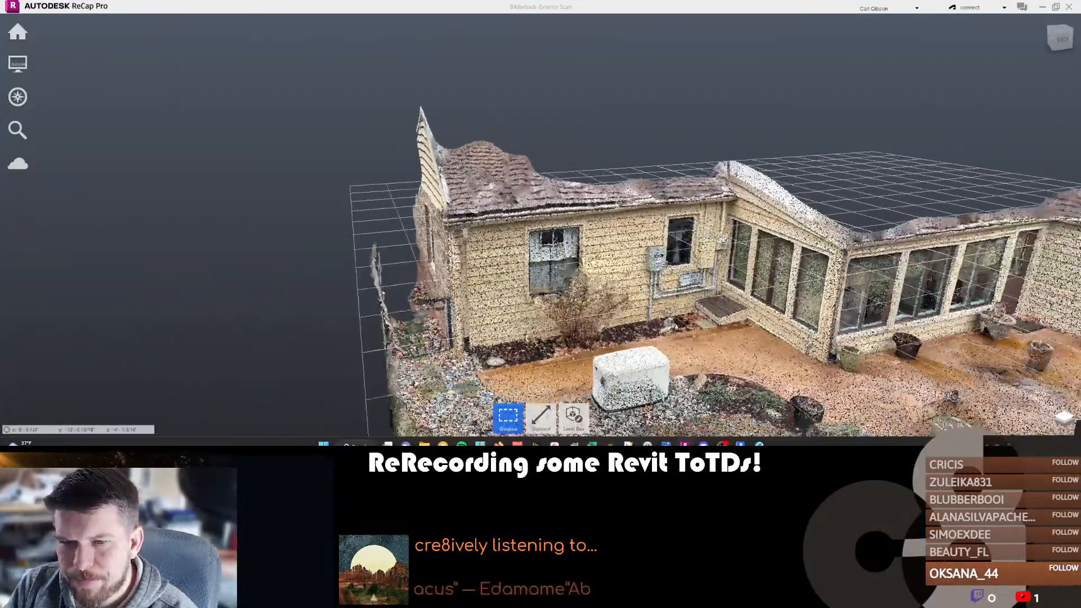
scroll(617, 233, down, 2)
scroll(617, 233, down, 2)
middle_drag(788, 332, 613, 315)
scroll(613, 315, up, 1)
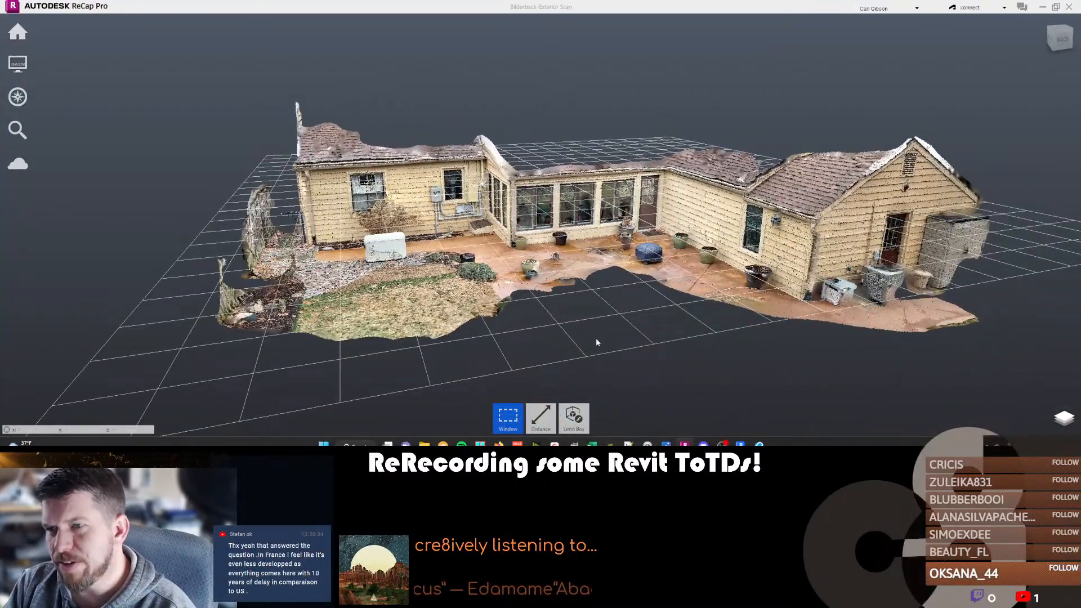
mouse_move(18, 32)
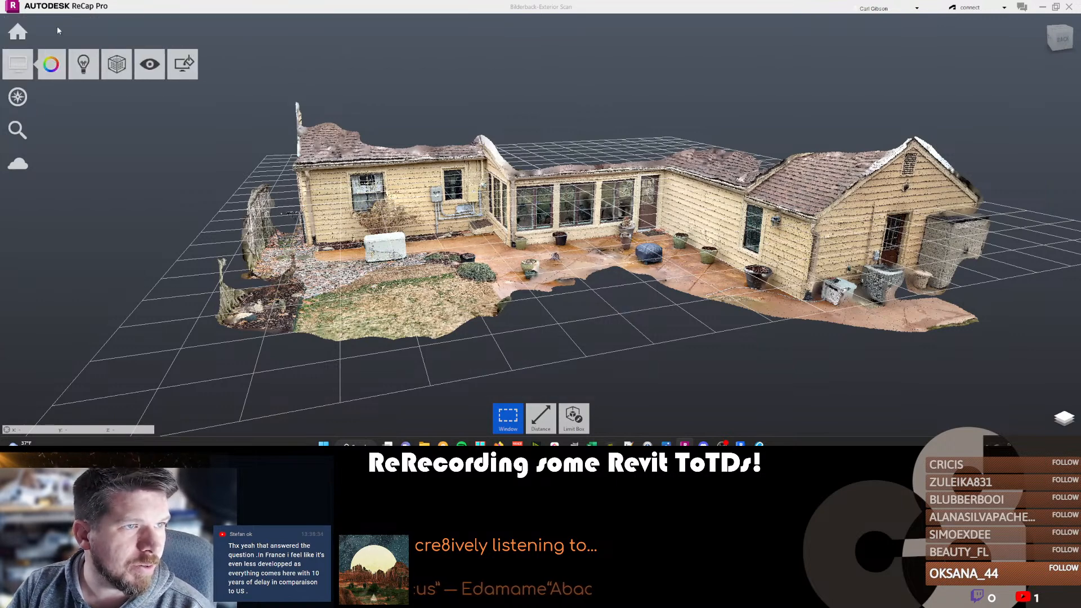
click(66, 32)
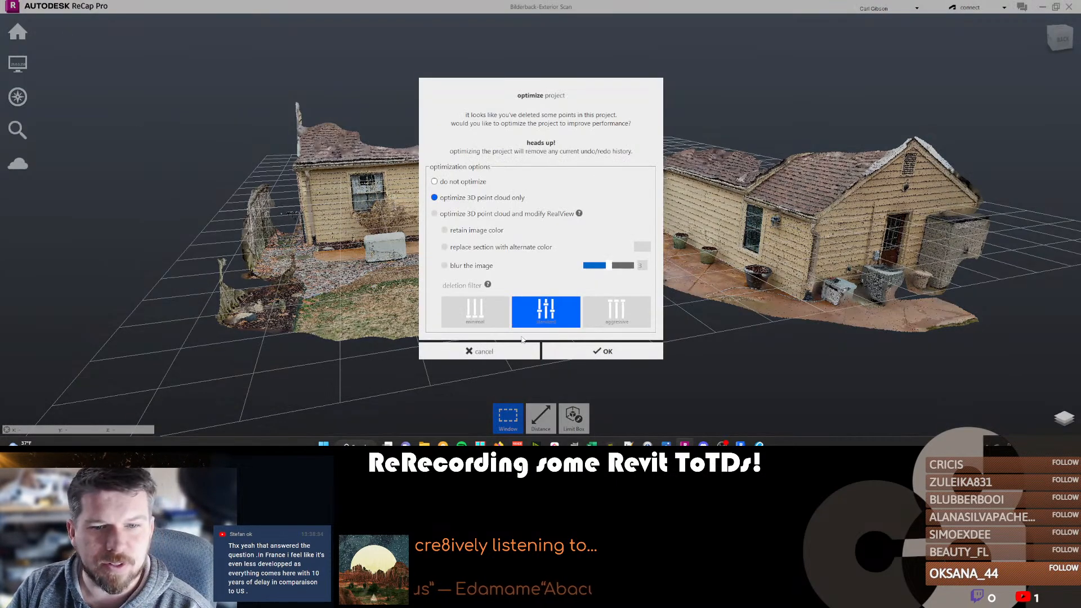
click(570, 351)
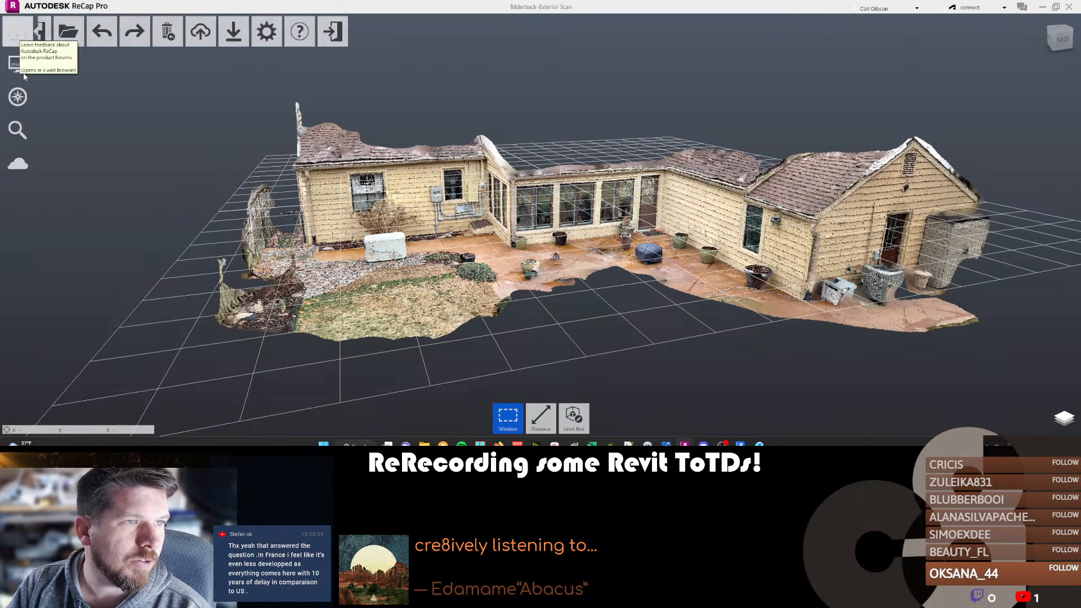
Hide the ground grid in the exterior scan's display, keeping the ViewCube turned on.
mouse_move(15, 64)
mouse_move(120, 67)
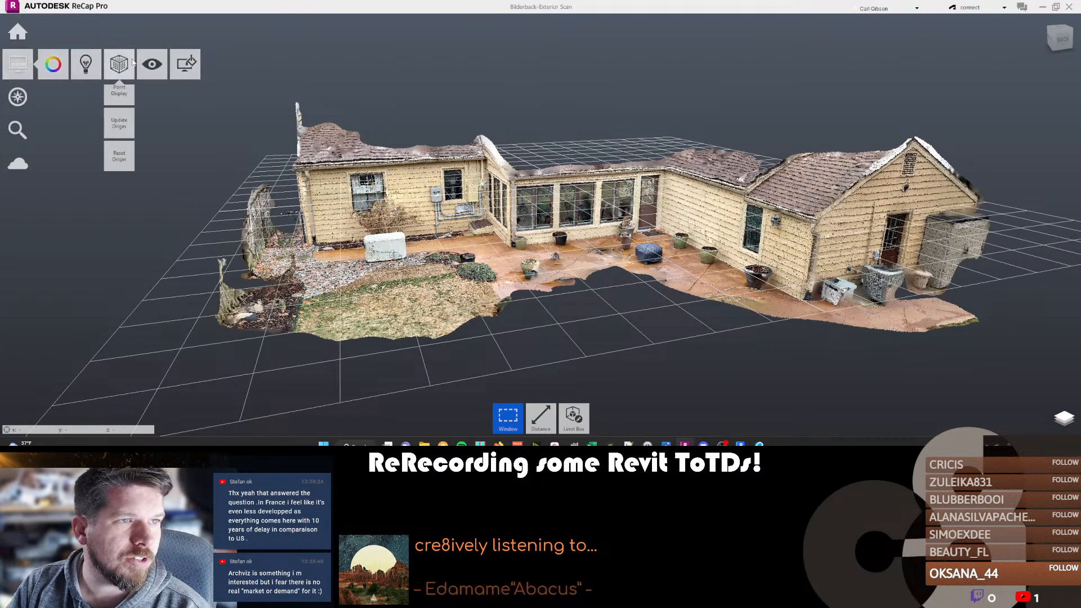
mouse_move(119, 100)
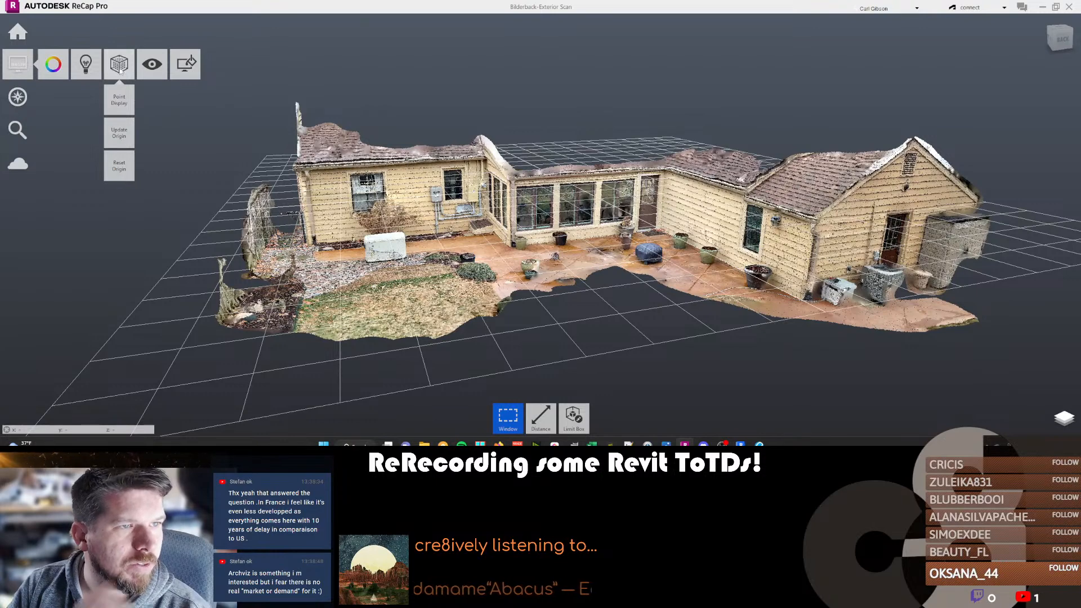
mouse_move(78, 69)
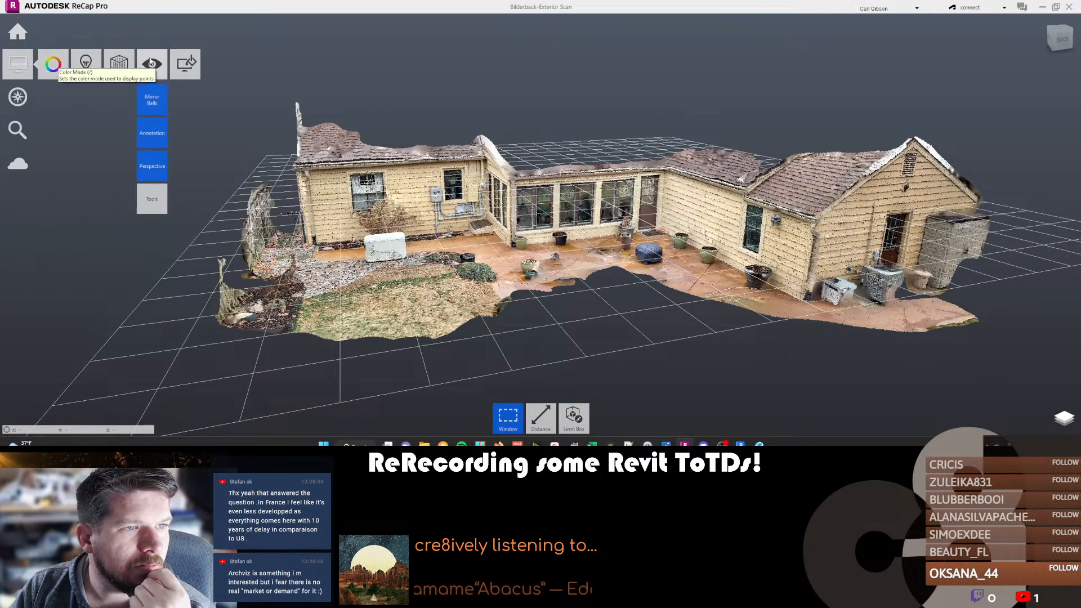
mouse_move(153, 200)
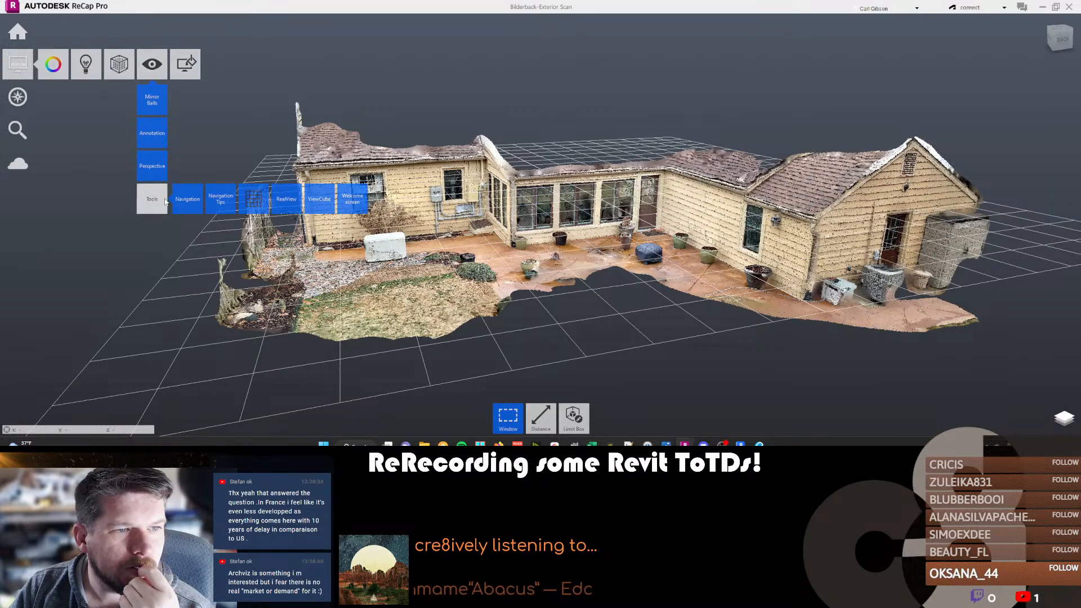
click(265, 200)
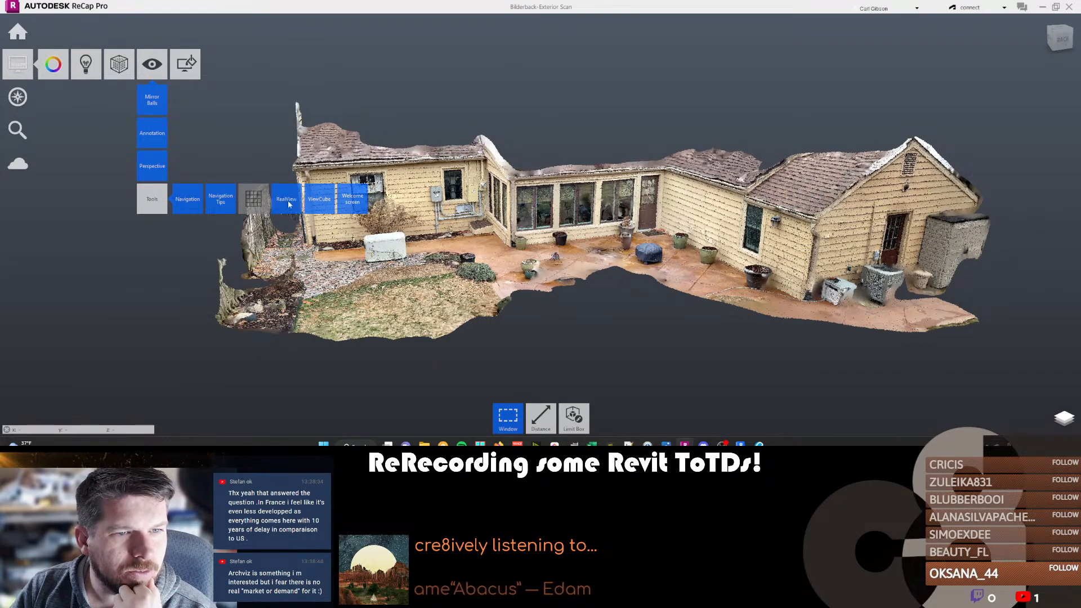
click(320, 203)
click(319, 203)
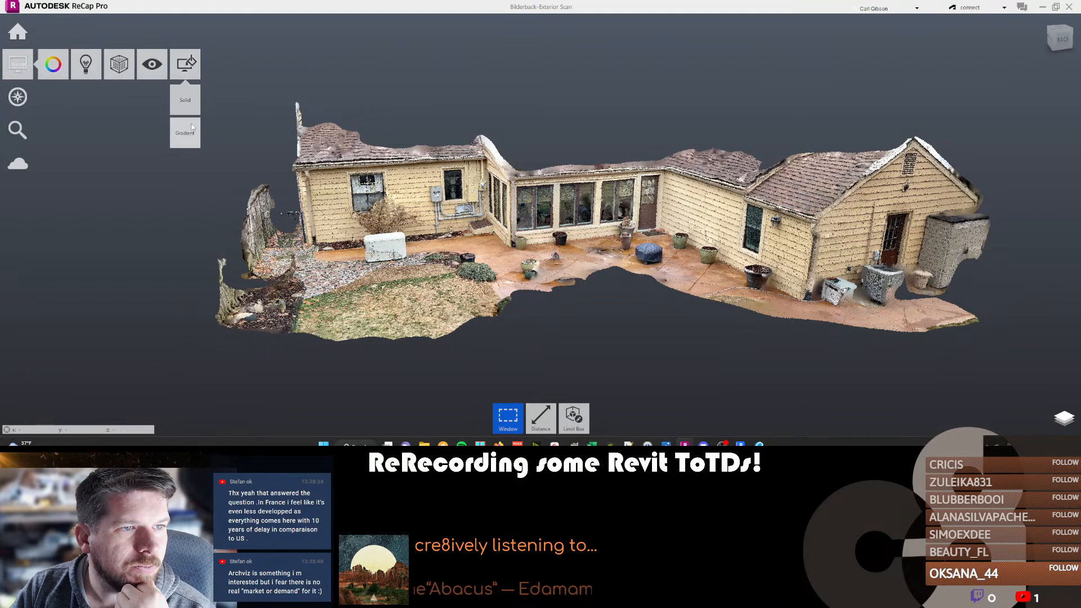
Save the exterior scan project again with the option to optimize the 3D point cloud only.
mouse_move(18, 31)
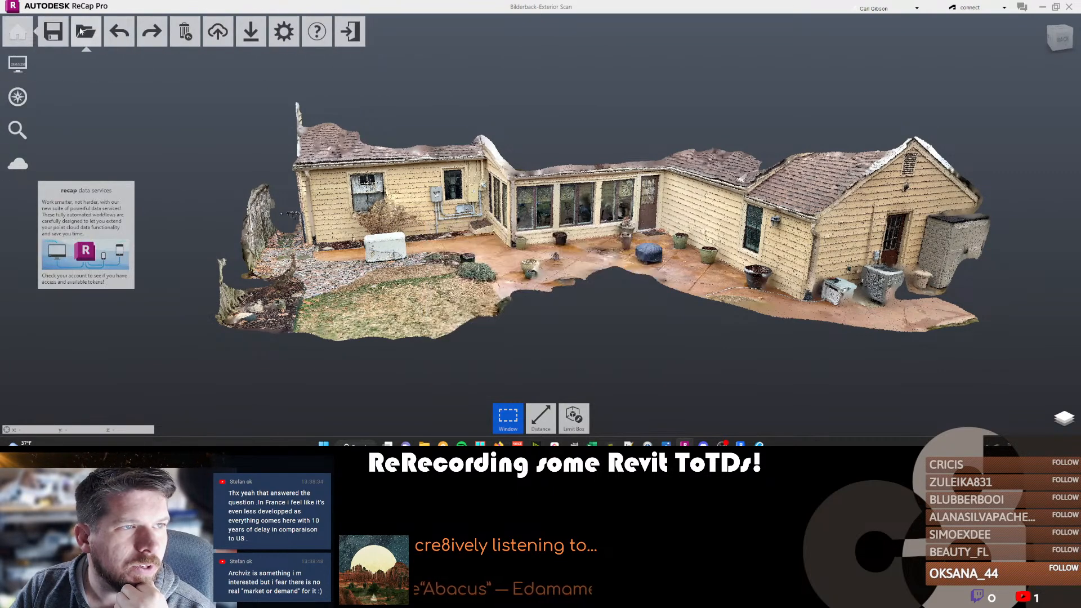
click(61, 34)
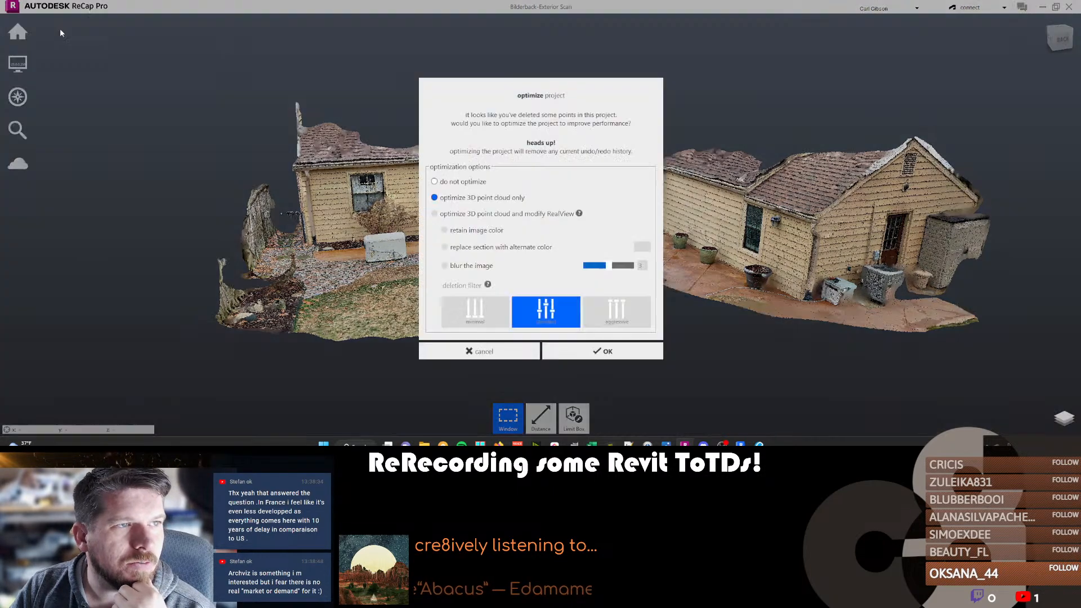
click(592, 351)
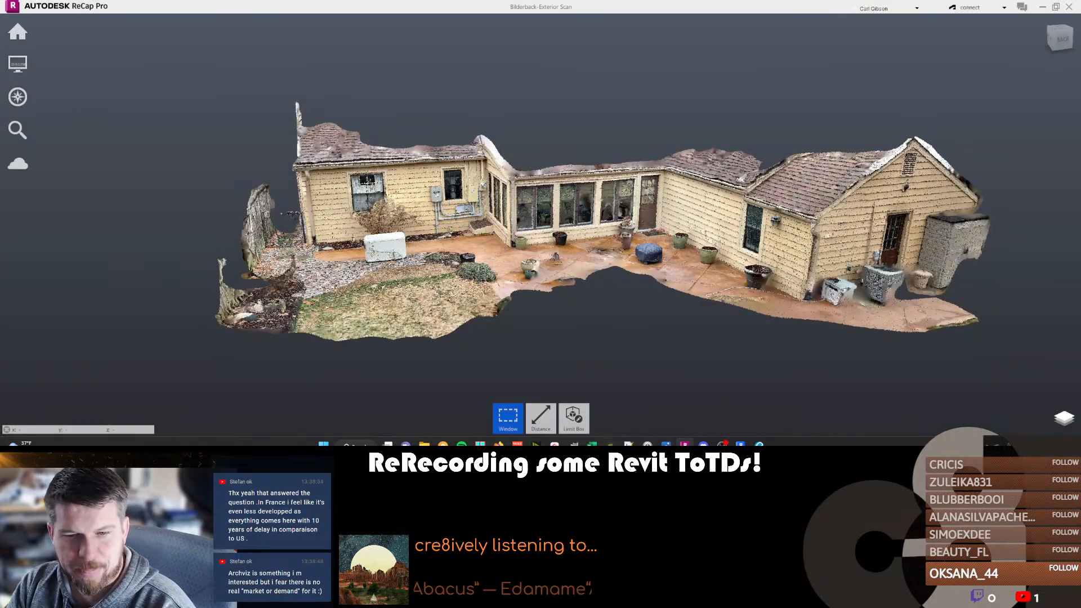
mouse_move(703, 445)
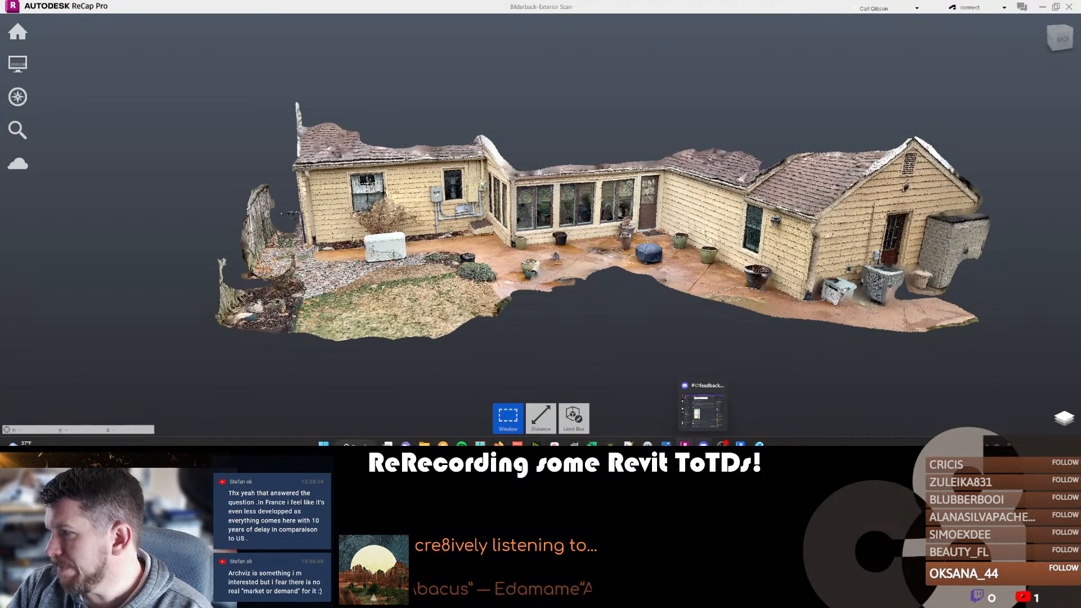
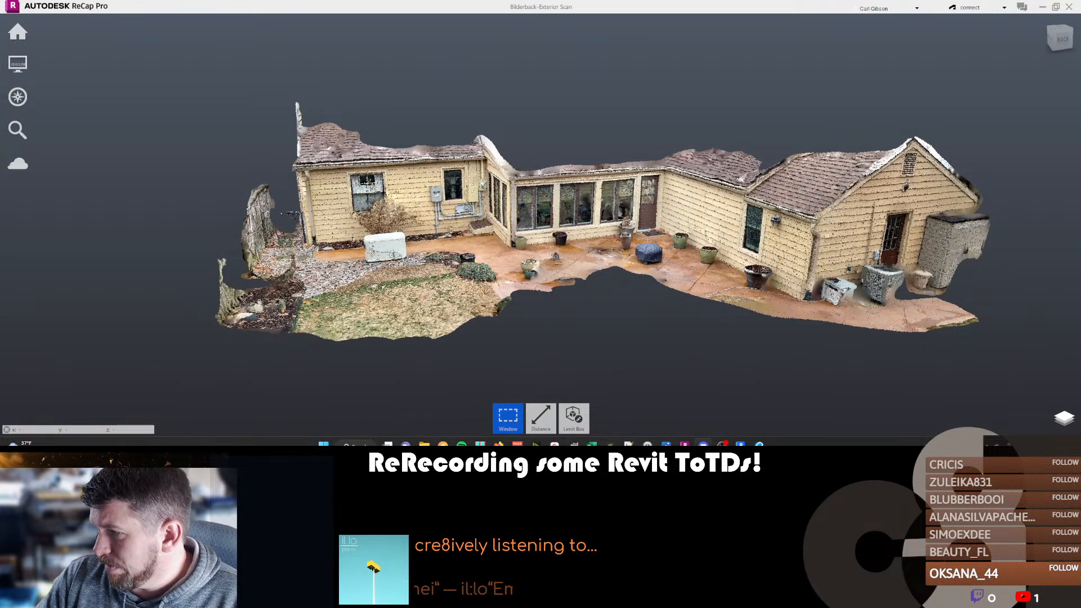
Examine the cleaned exterior scan from several angles around the rear facade and patio.
click(365, 133)
scroll(365, 131, up, 1)
scroll(365, 131, down, 2)
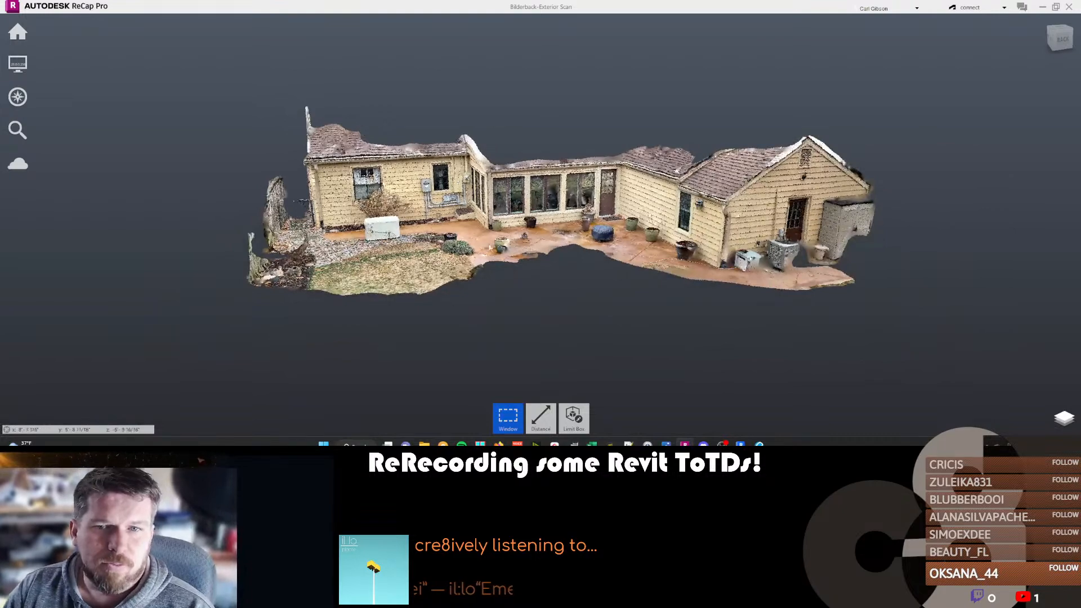
scroll(476, 262, up, 1)
middle_drag(476, 262, 691, 302)
middle_drag(623, 271, 558, 288)
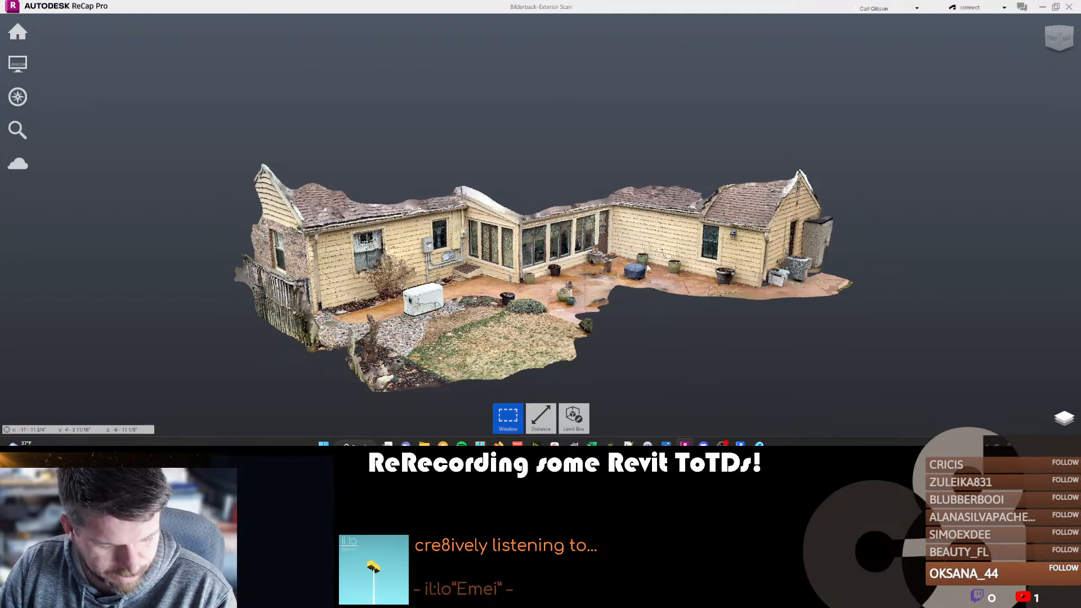
shift+middle_drag(704, 336, 599, 306)
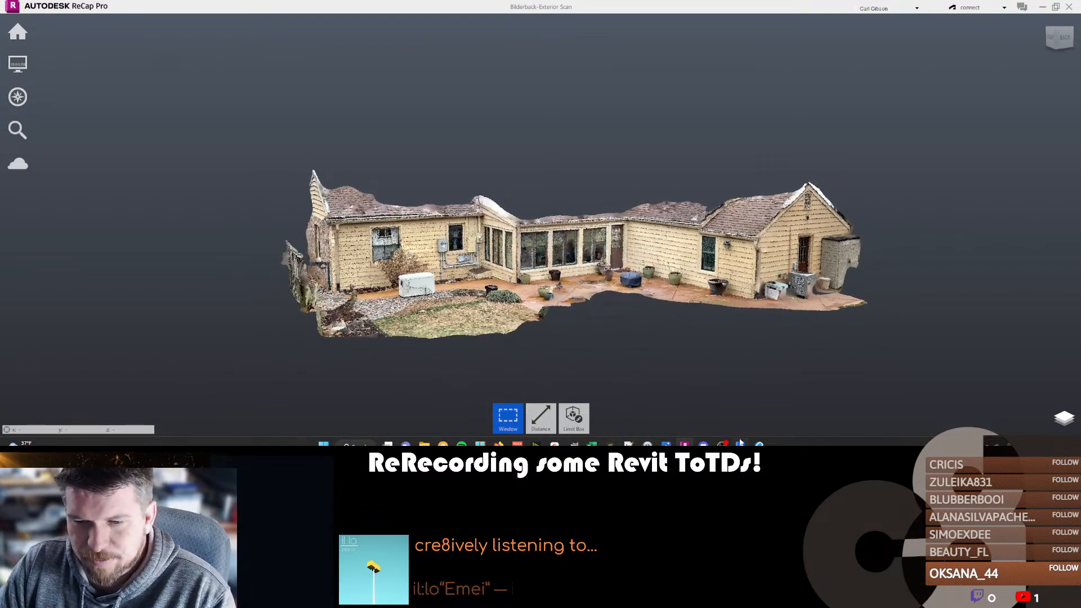
Switch to Revit and reload the linked point cloud Bilderback-Exterior Scan.rcp through Manage Links.
click(1042, 7)
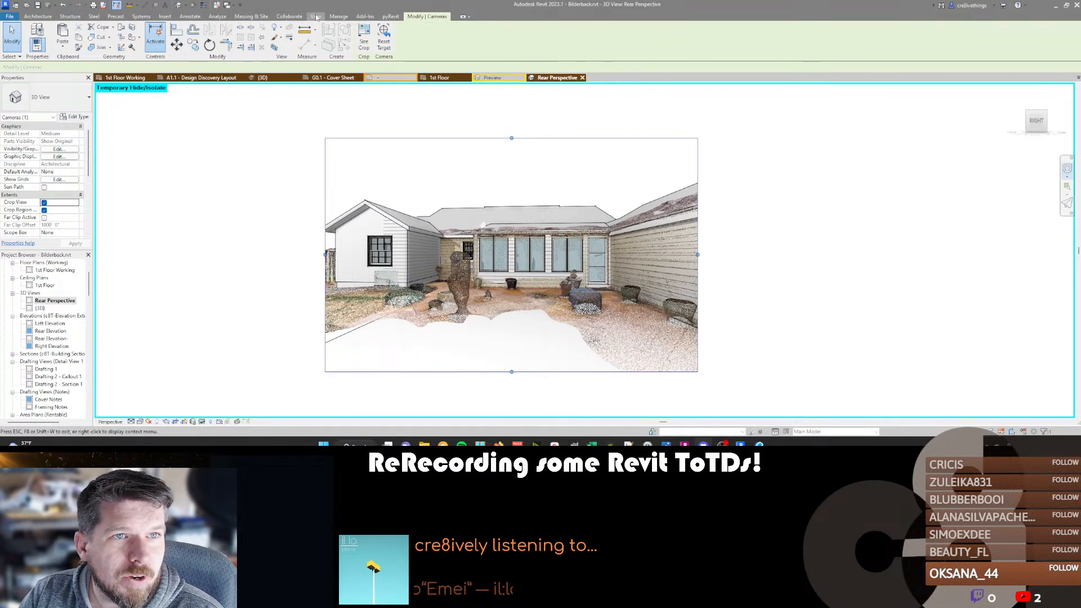
click(338, 16)
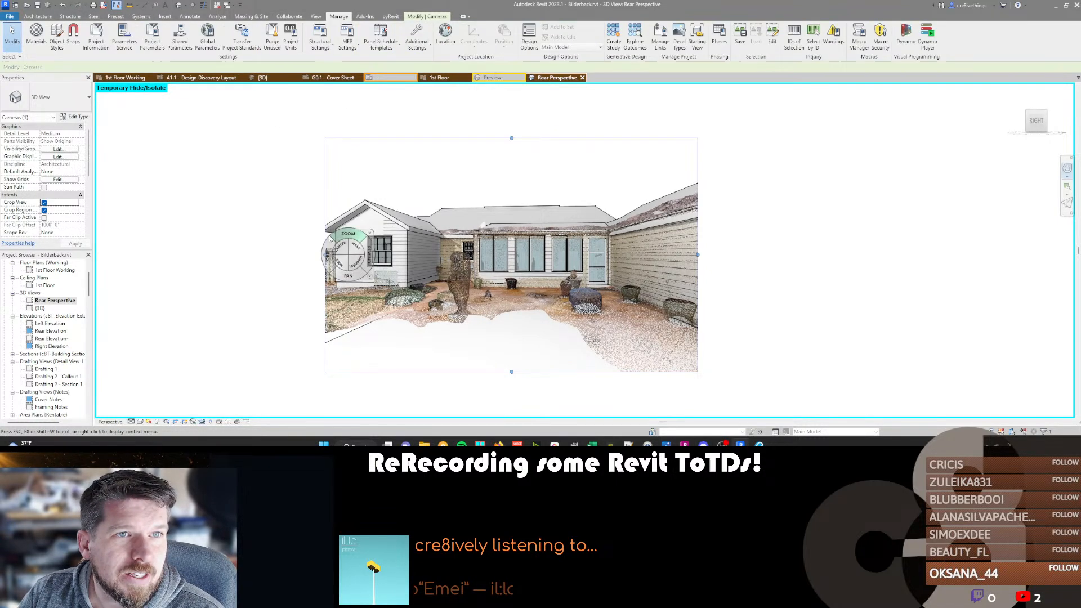
click(315, 16)
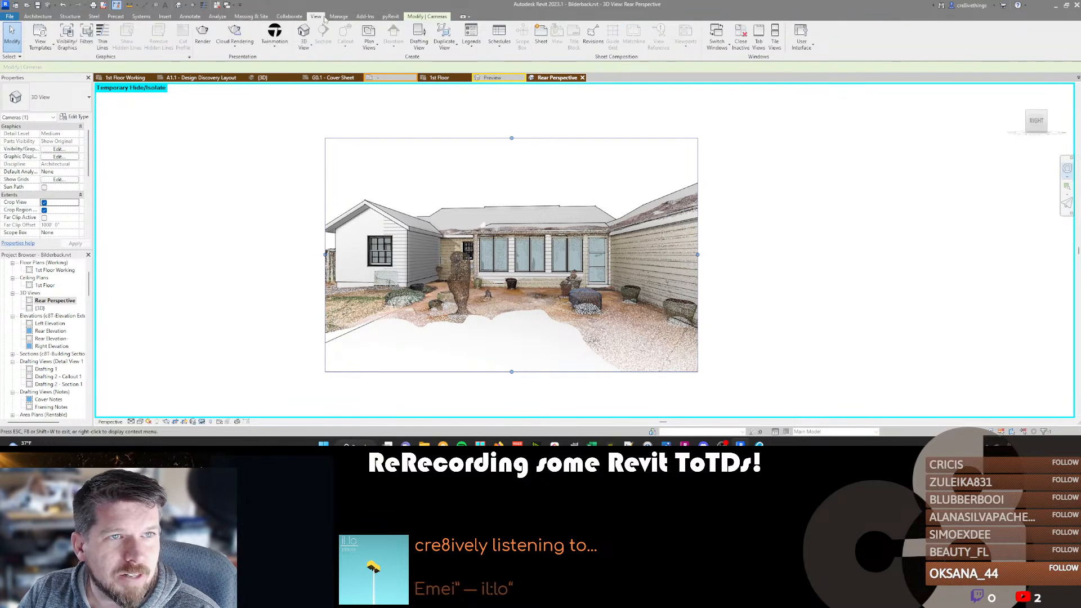
click(288, 17)
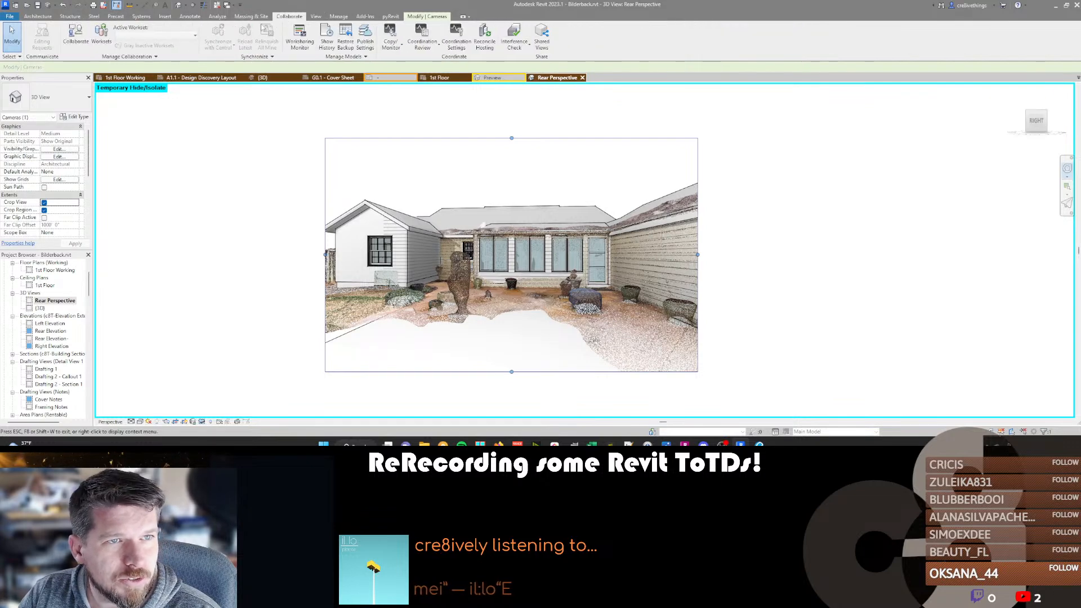
click(252, 17)
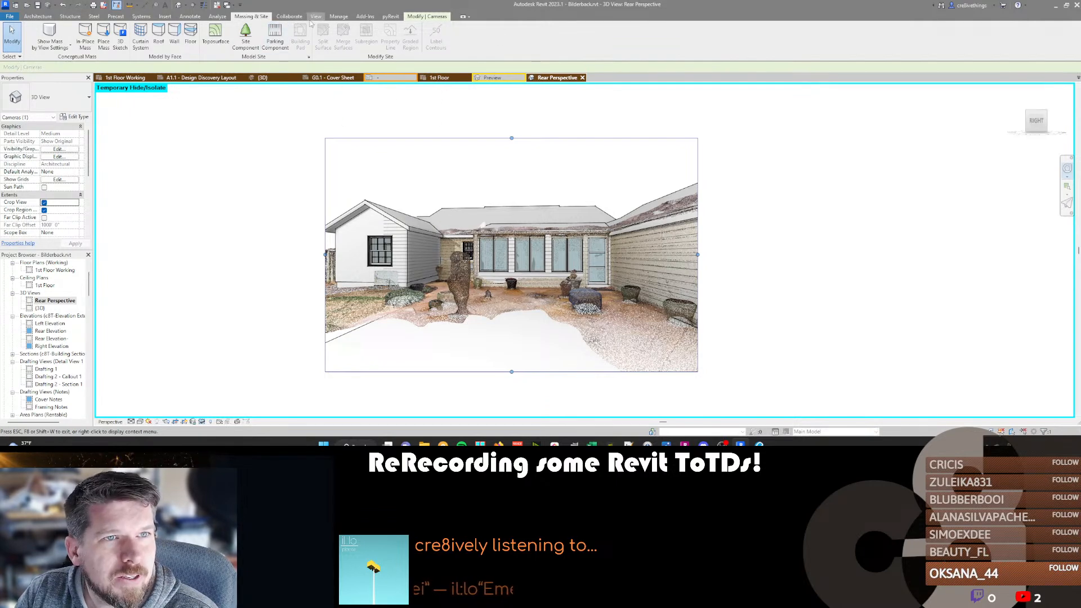
click(165, 17)
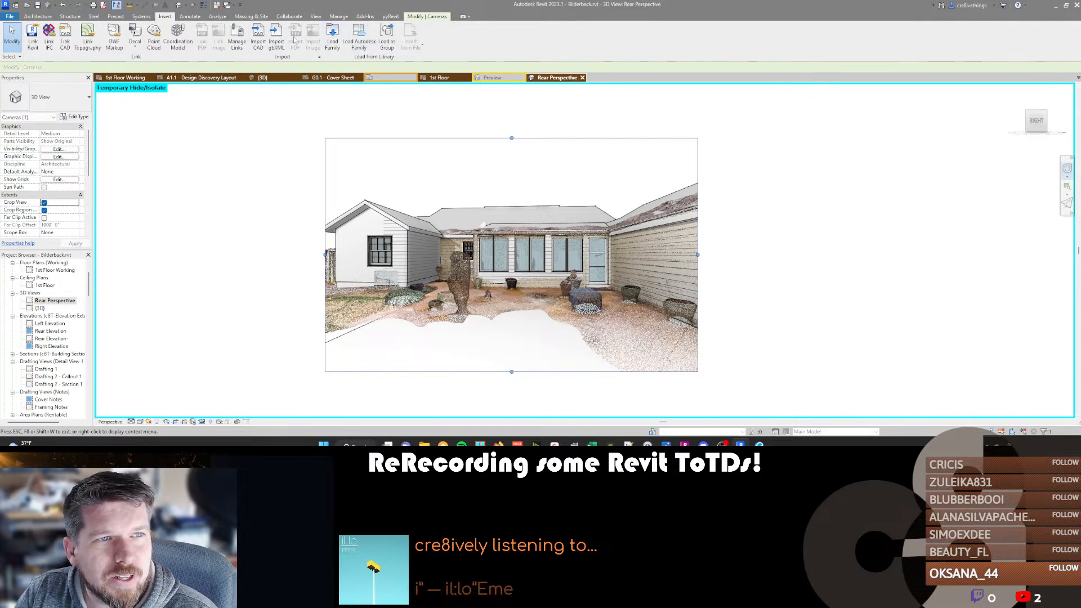
click(237, 44)
click(825, 123)
click(768, 155)
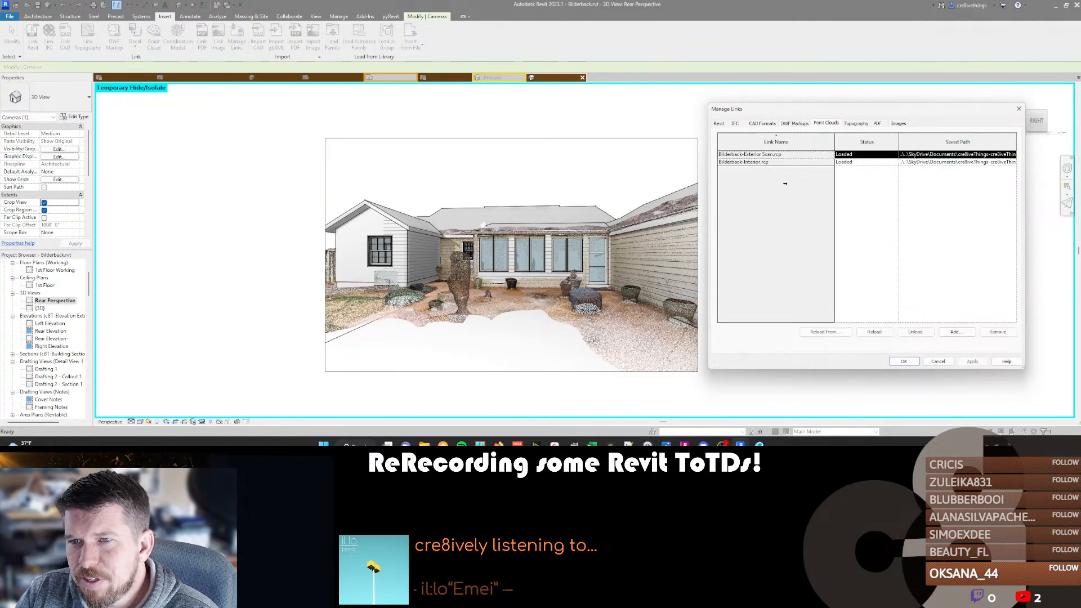
click(874, 331)
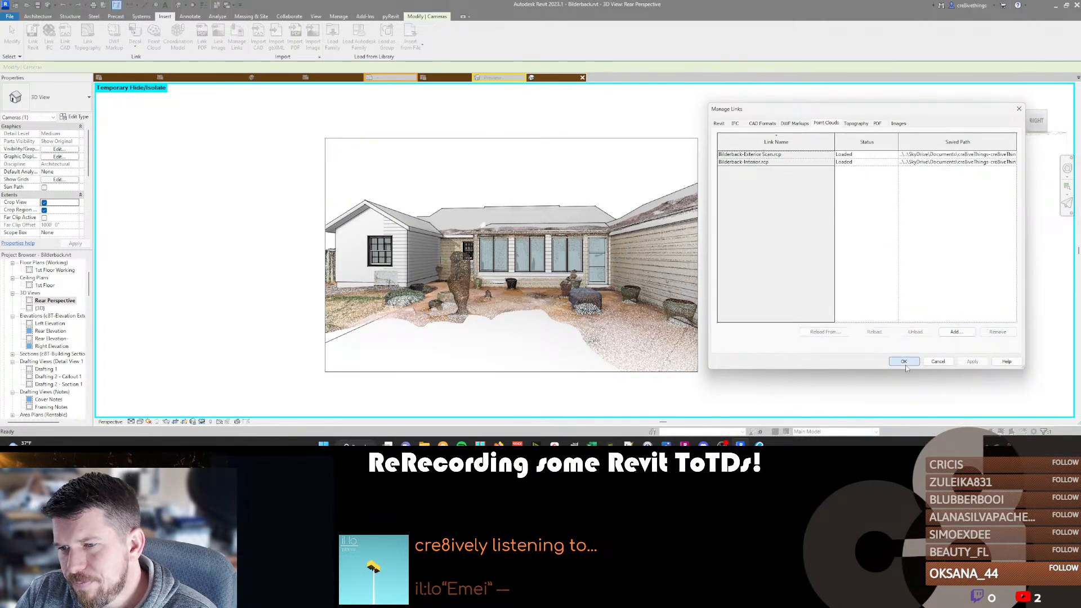
click(904, 362)
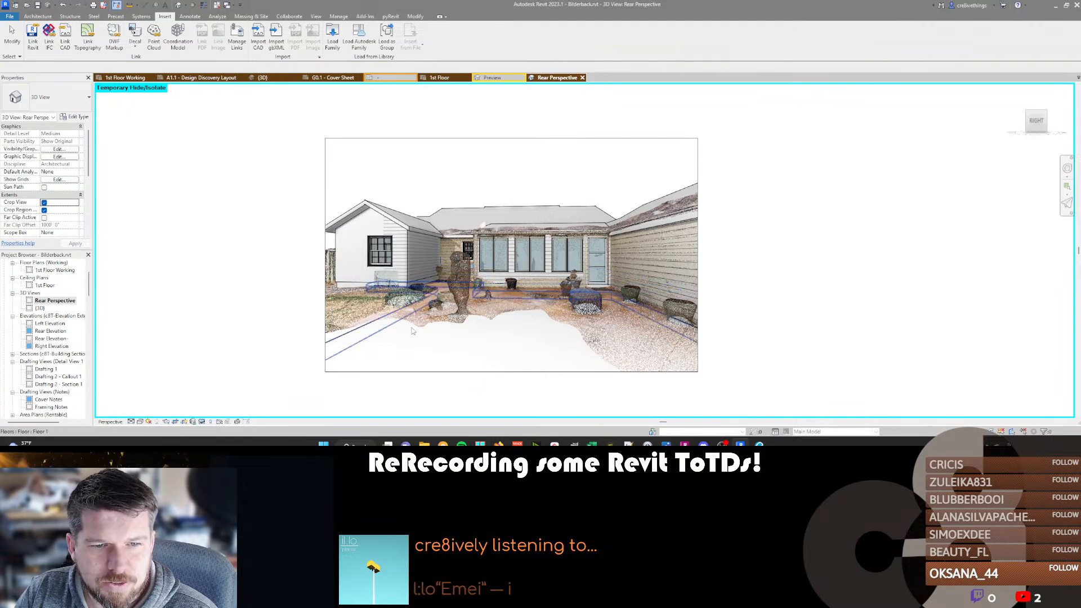
Reload the Bilderback-Exterior Scan.rcp point cloud link a second time and check the patio in the Rear Perspective view.
click(260, 274)
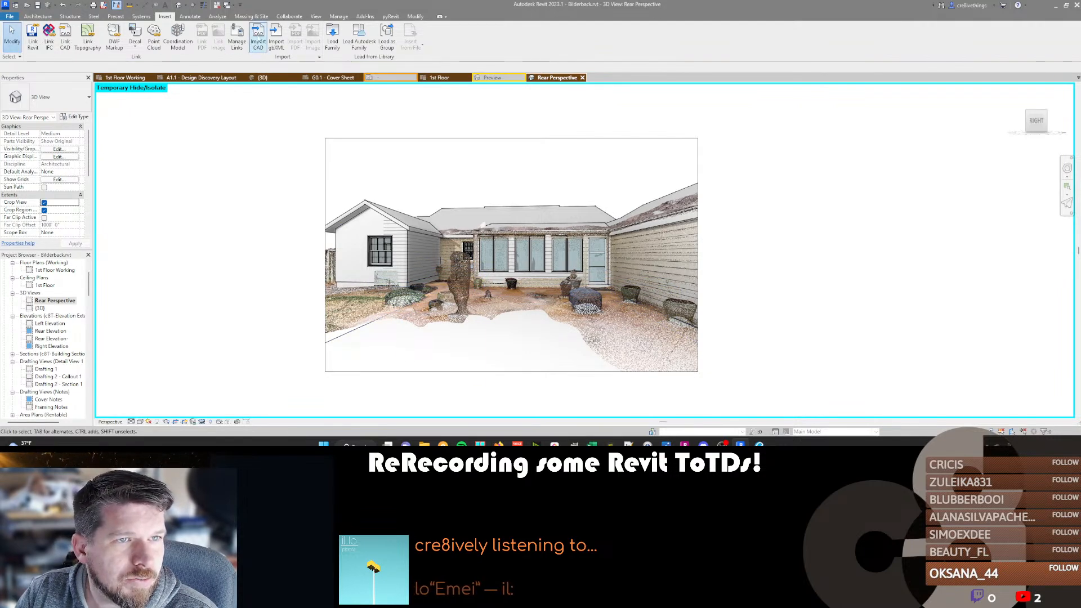
click(237, 44)
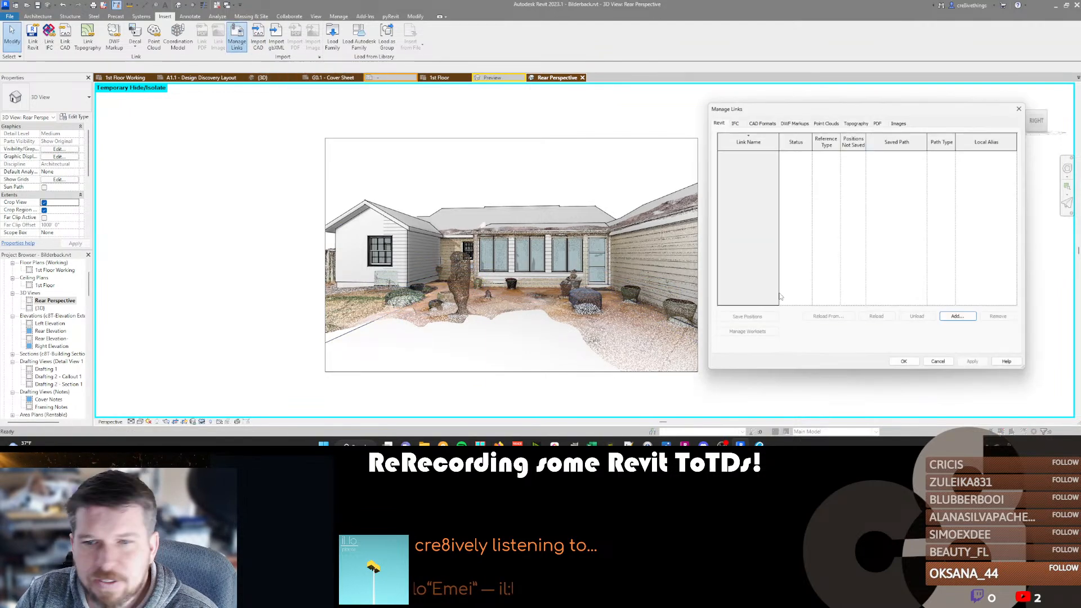
click(833, 124)
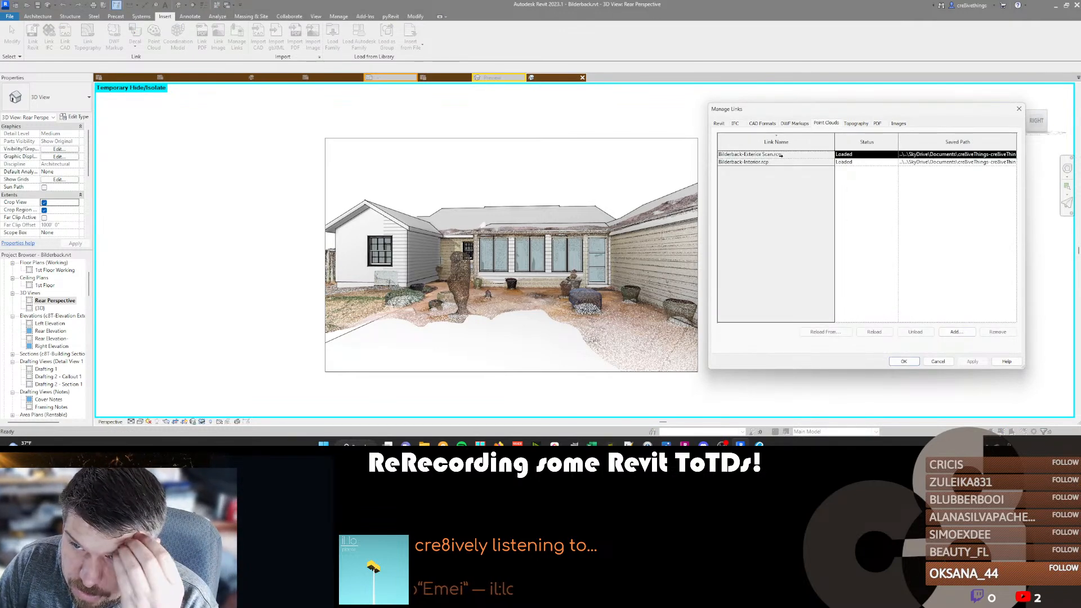
click(874, 332)
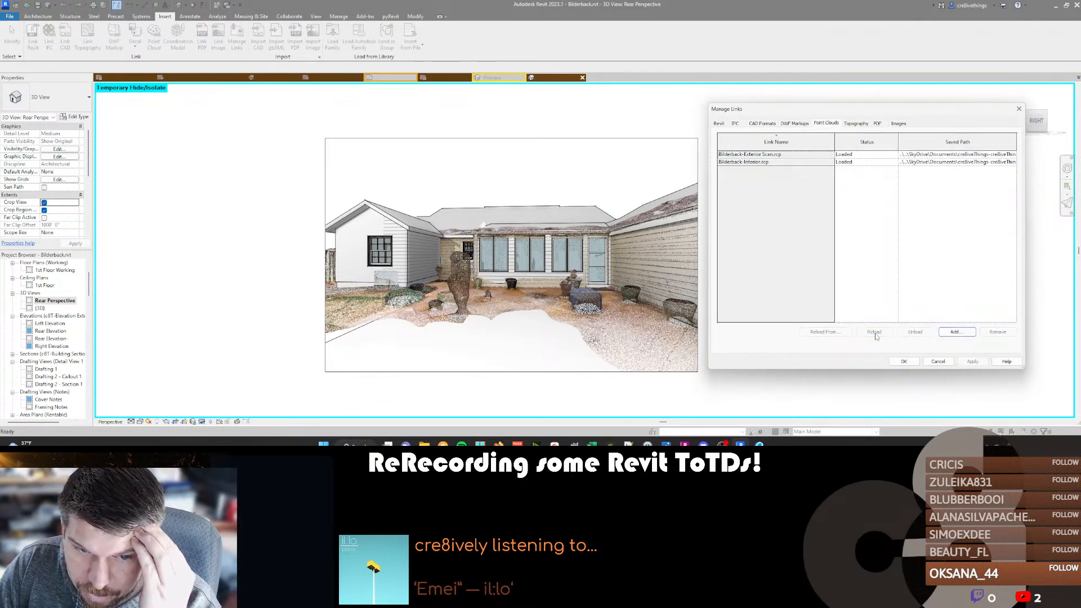
click(900, 361)
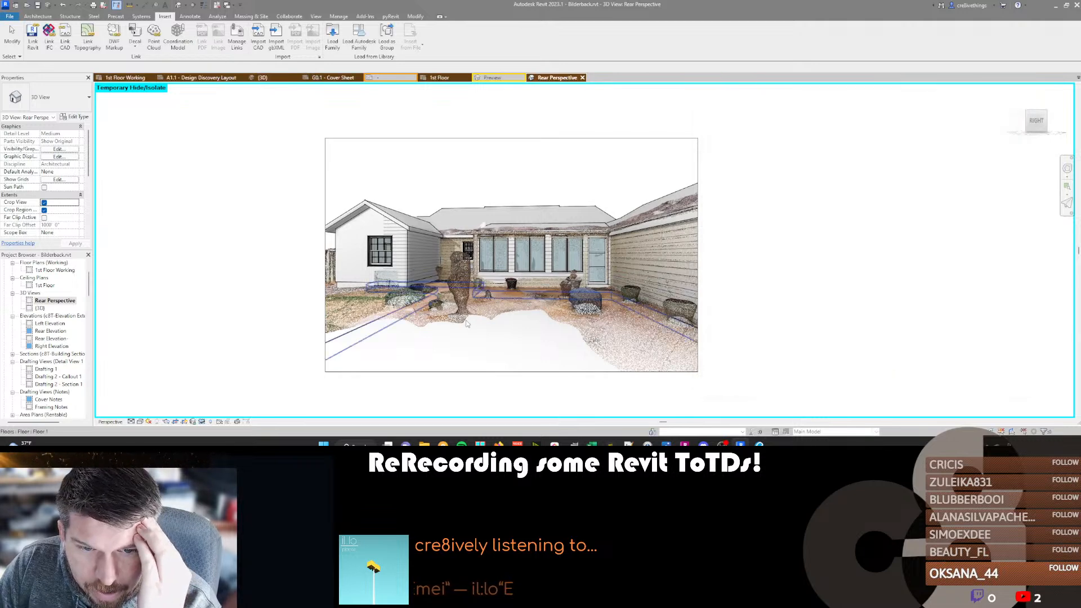
mouse_move(467, 324)
middle_down()
mouse_move(488, 318)
mouse_move(445, 320)
mouse_move(460, 322)
middle_up()
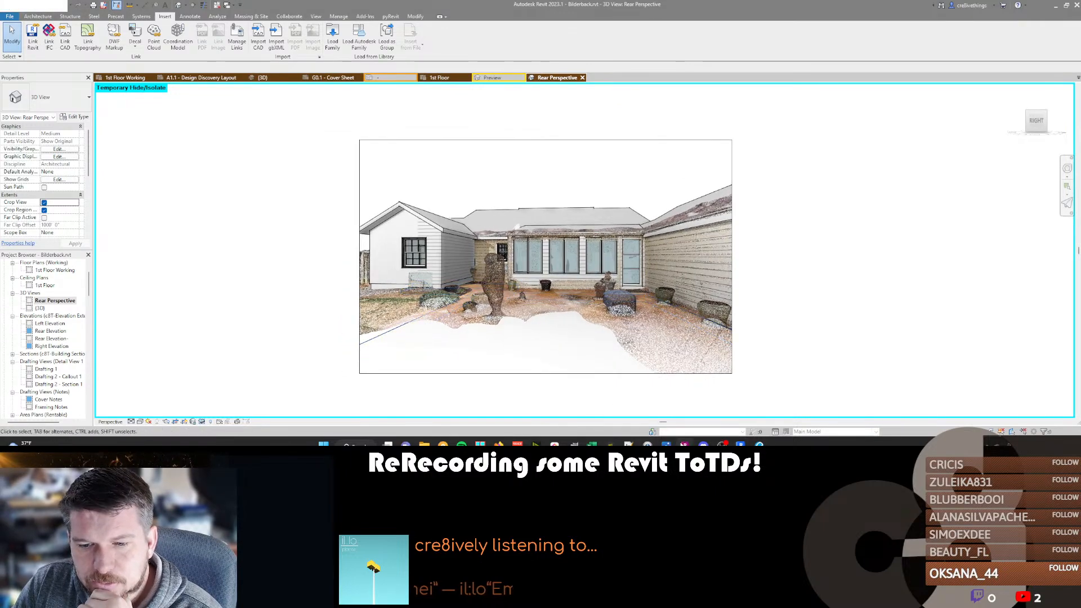
Switch to ReCap Pro and save the project as Bilderback-Exterior Scan.rcp, overwriting the existing project and removing deleted points from the 3D point cloud only.
click(684, 444)
middle_drag(653, 314, 468, 339)
mouse_move(19, 35)
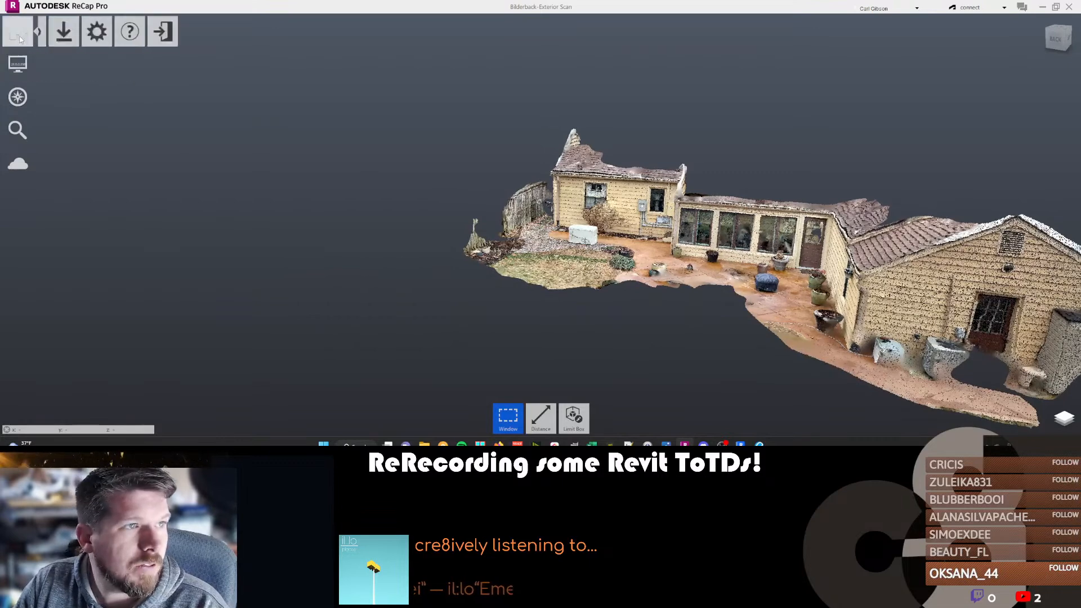
mouse_move(53, 31)
click(53, 65)
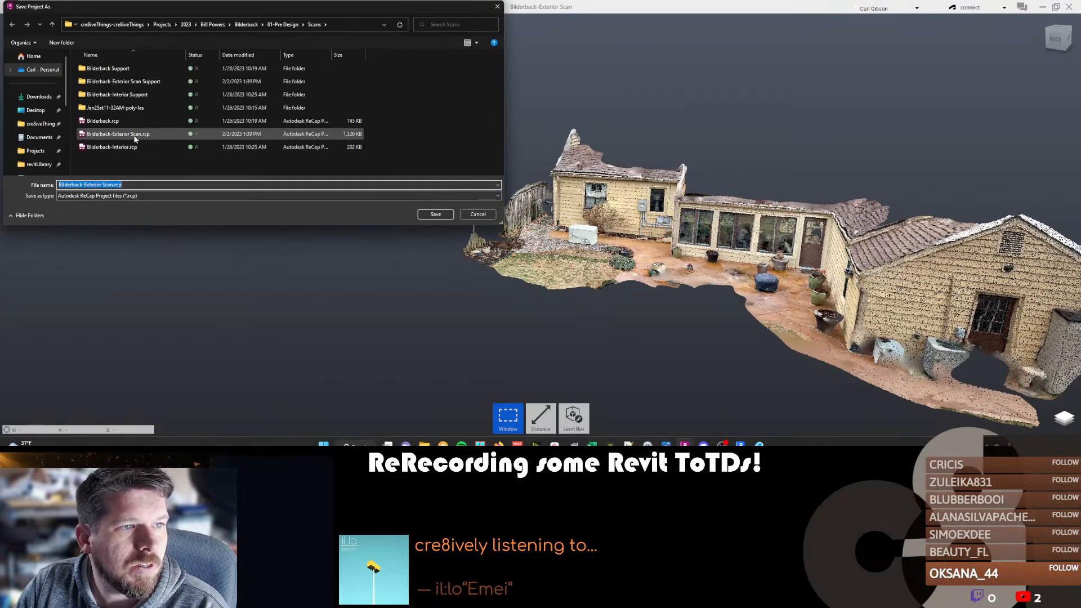
click(443, 214)
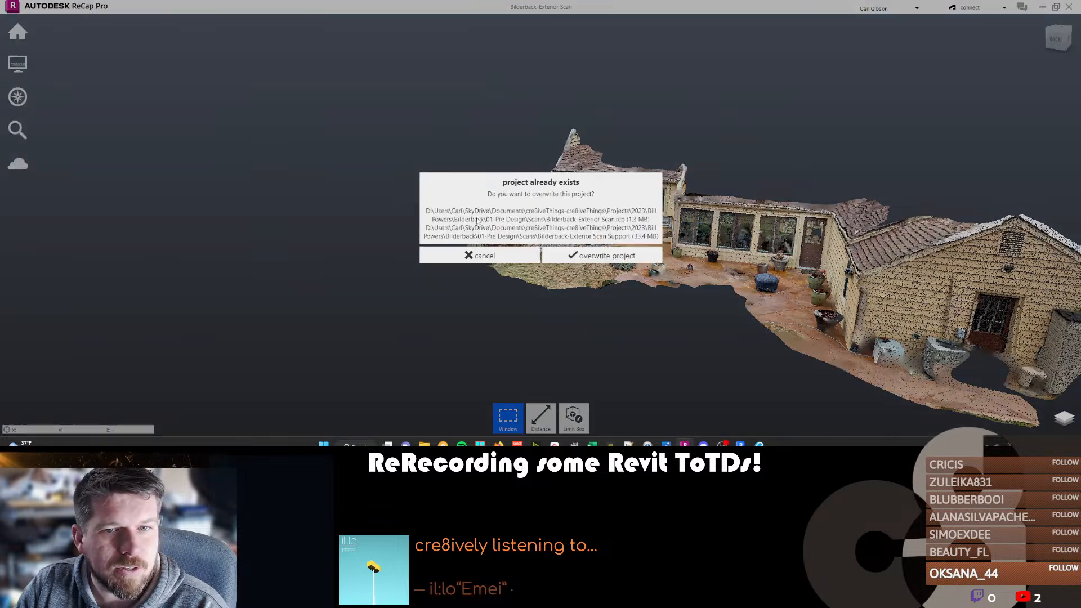
click(583, 255)
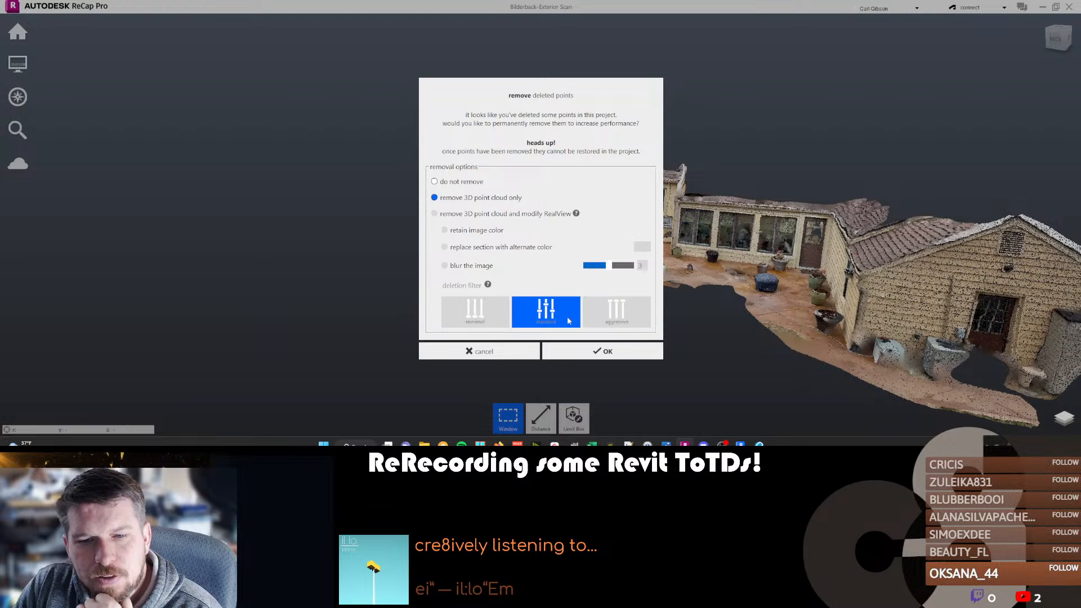
click(605, 352)
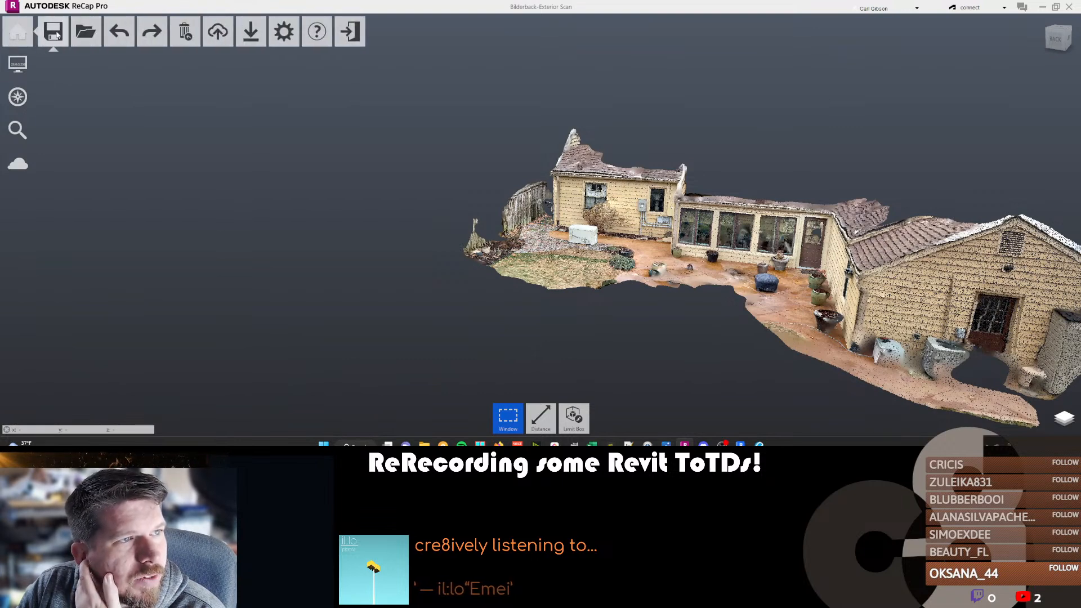
Save the overwritten exterior scan project twice, optimizing the 3D point cloud only each time.
click(54, 33)
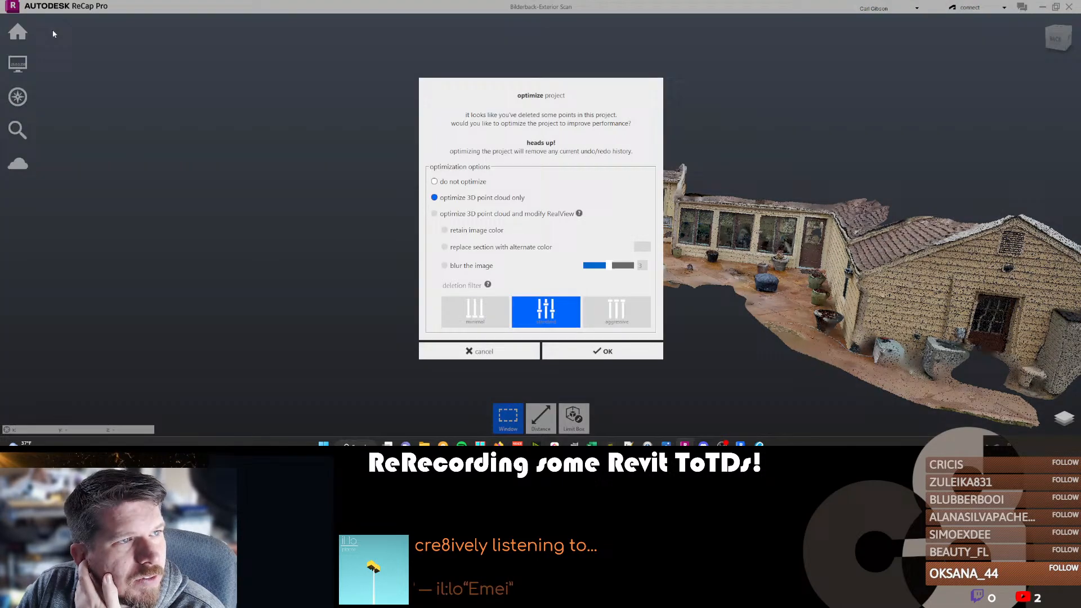
click(565, 353)
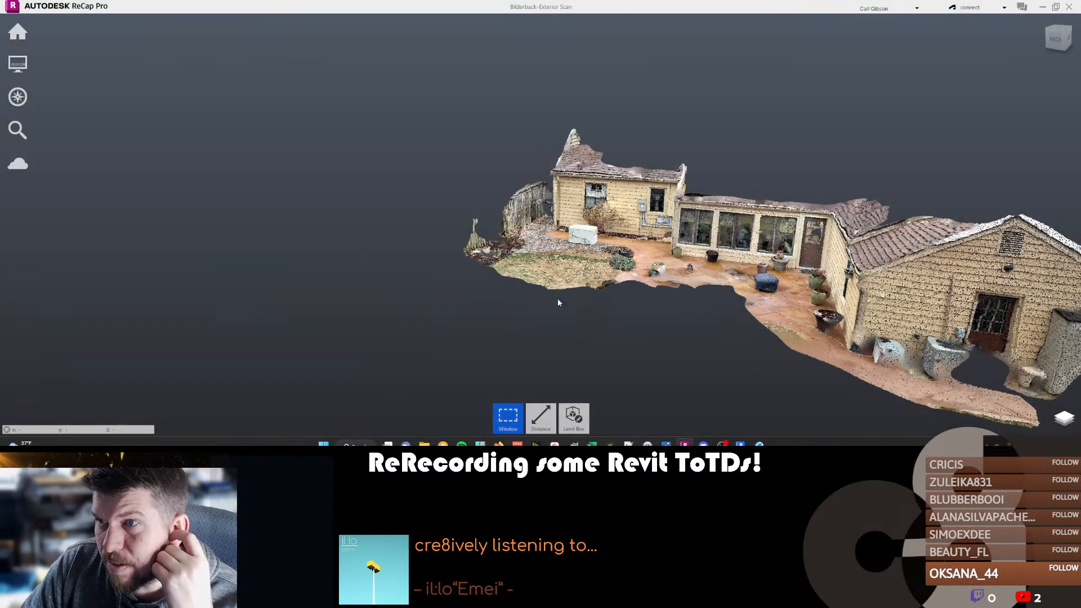
click(54, 32)
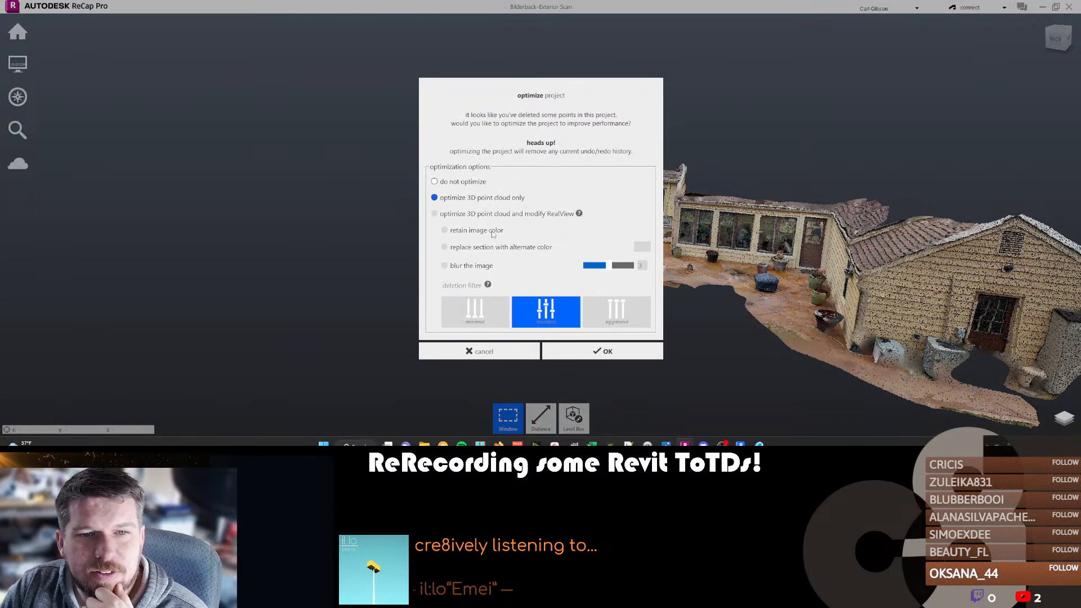
click(600, 357)
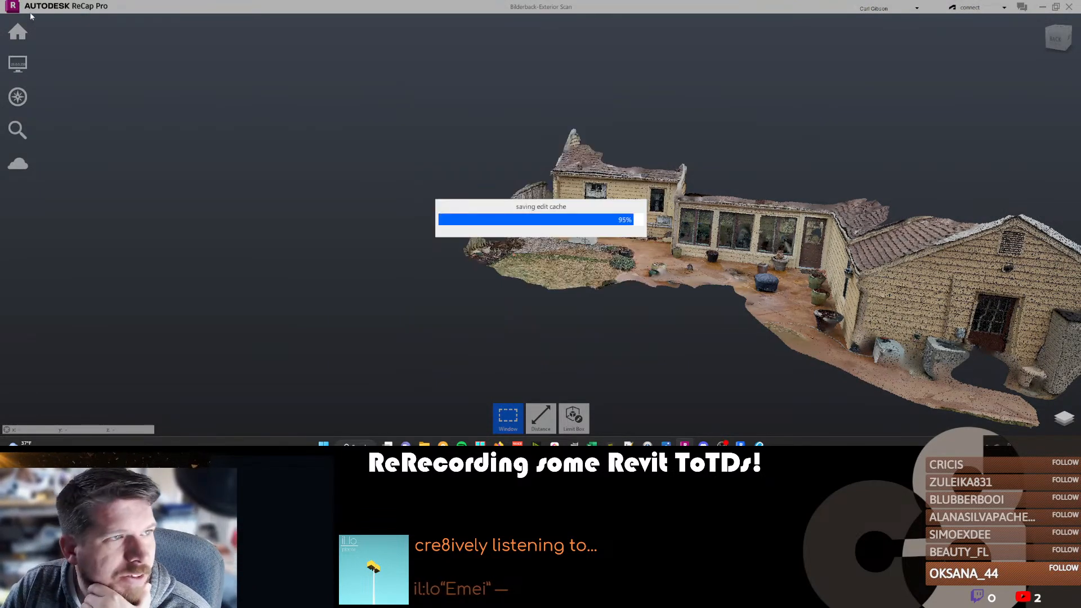
mouse_move(20, 32)
mouse_move(54, 37)
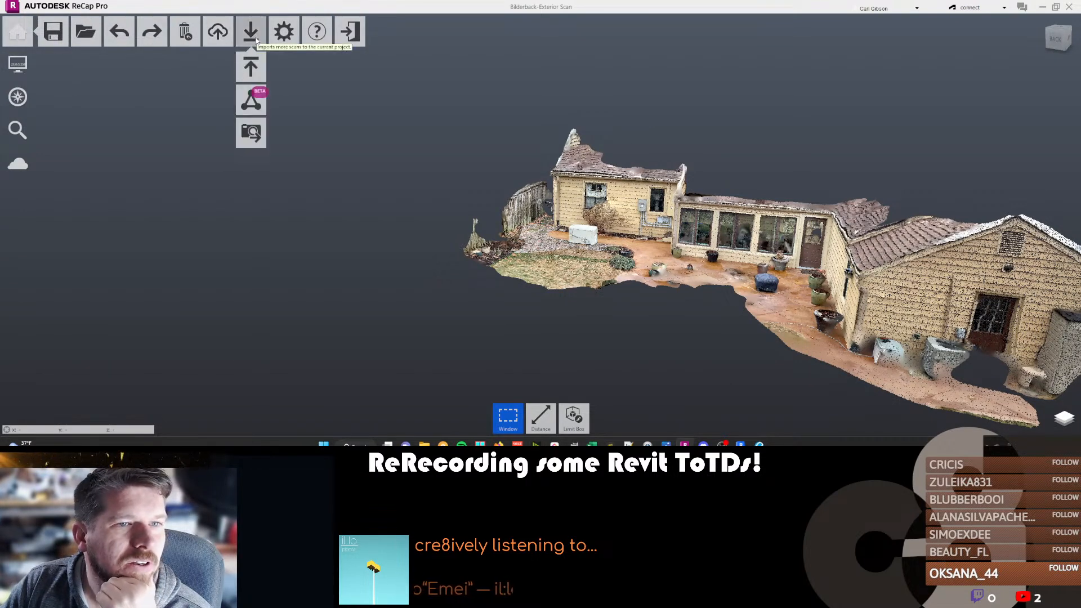
click(254, 36)
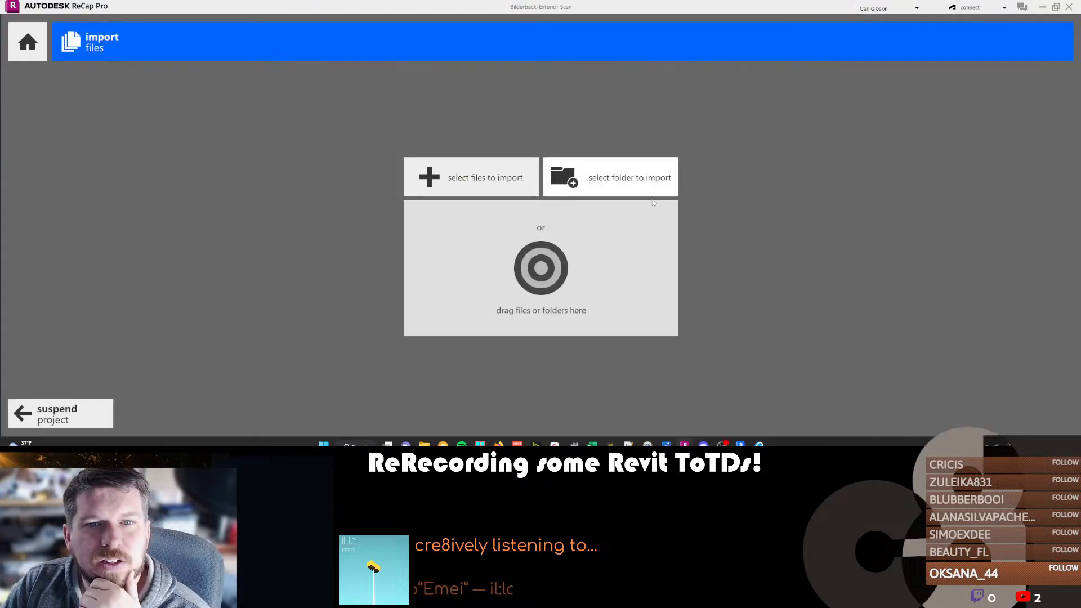
click(35, 33)
click(495, 248)
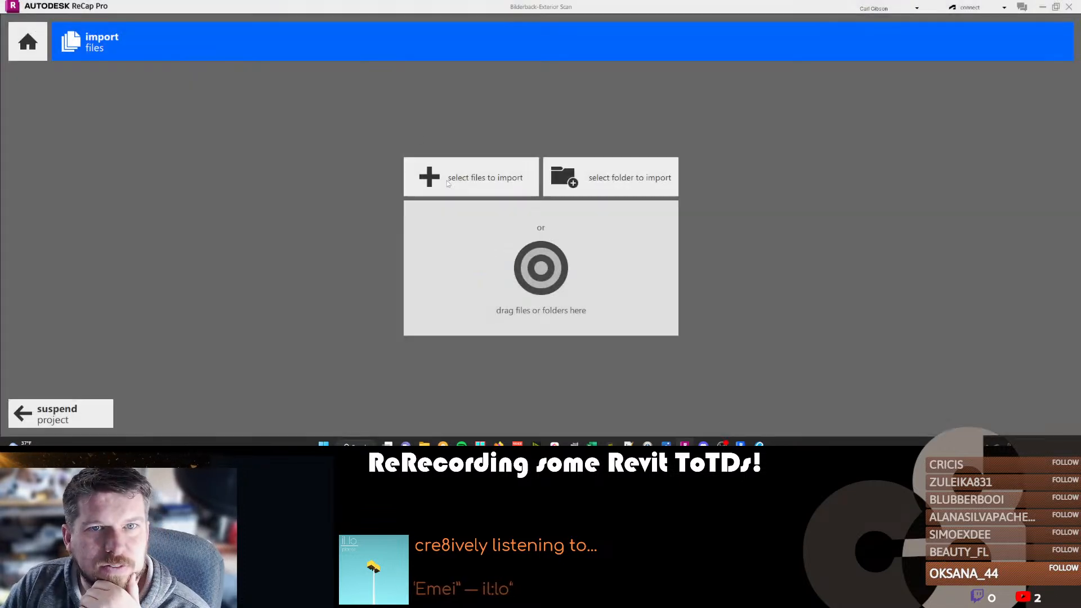
click(73, 413)
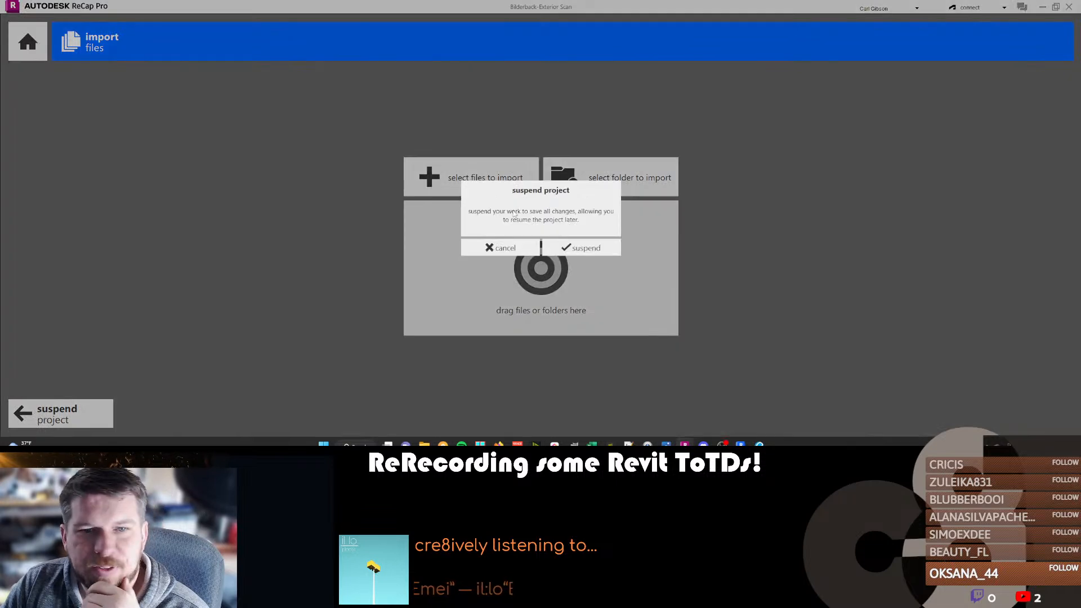
click(499, 248)
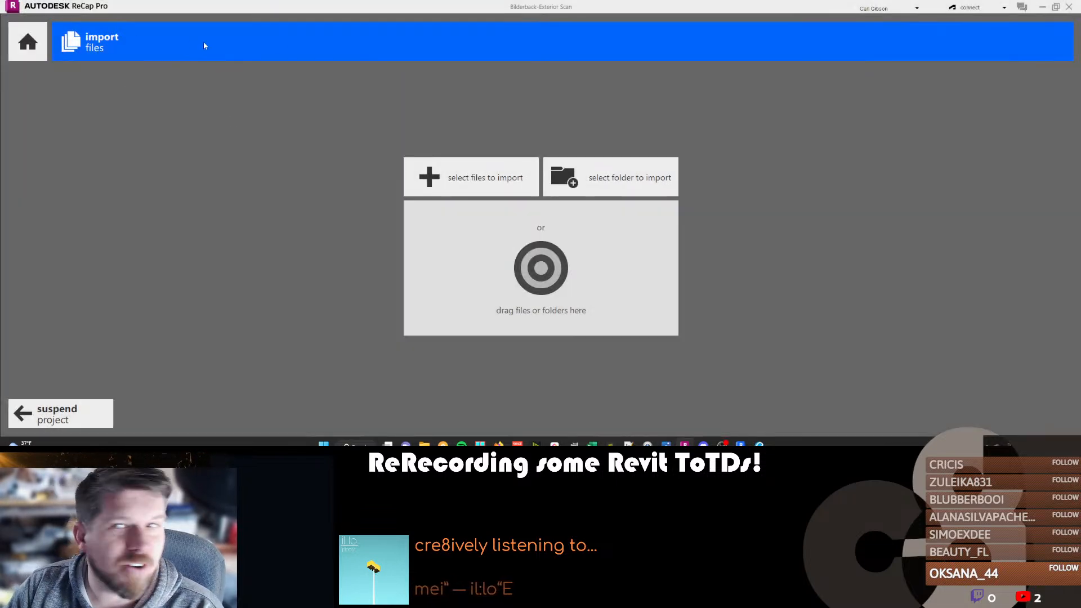
click(28, 41)
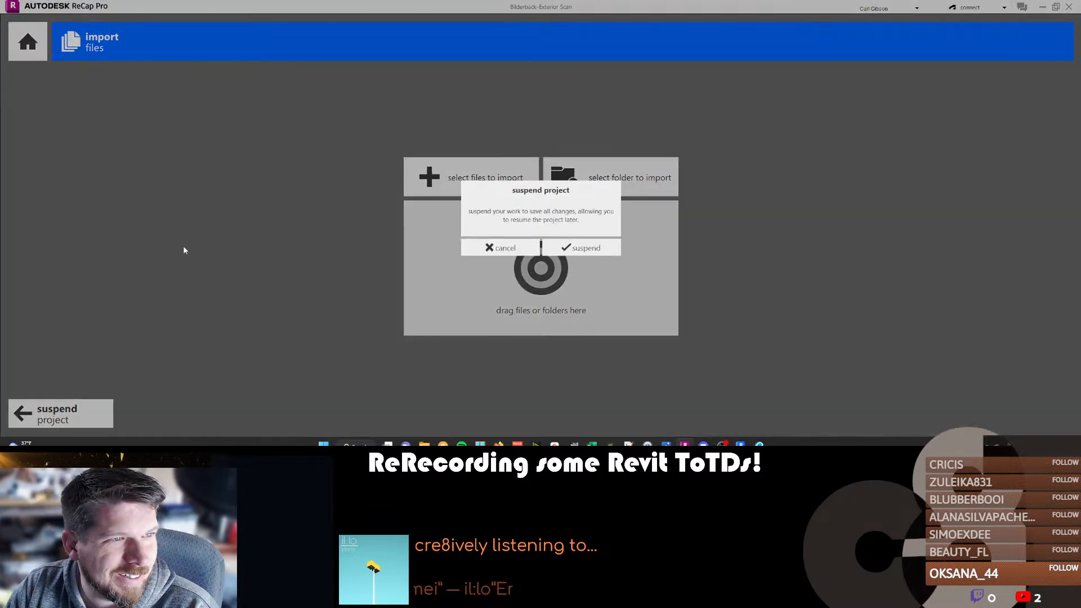
click(571, 249)
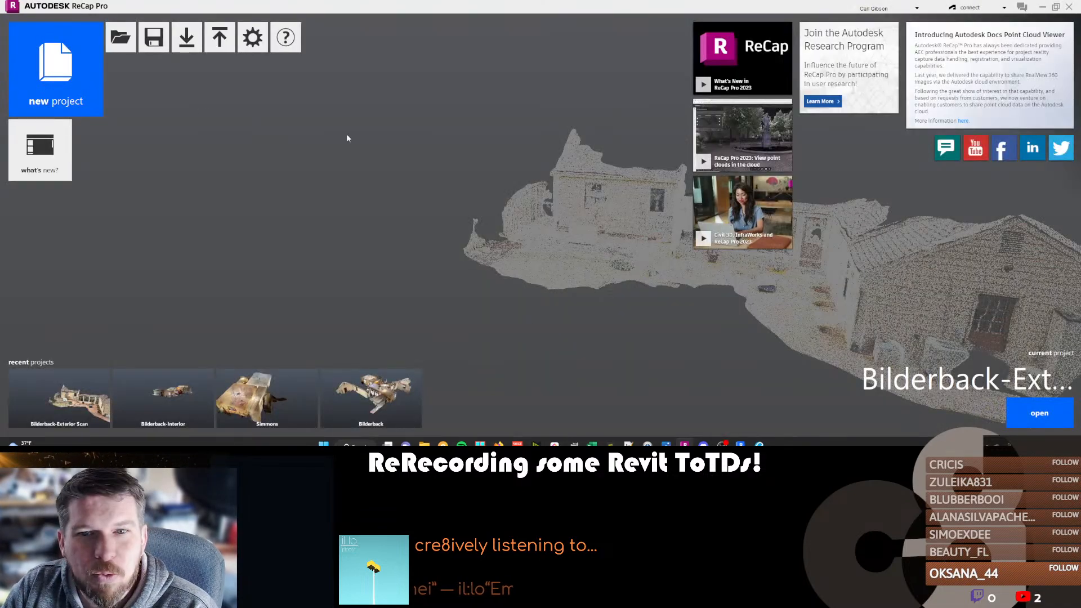
click(64, 66)
scroll(589, 270, down, 4)
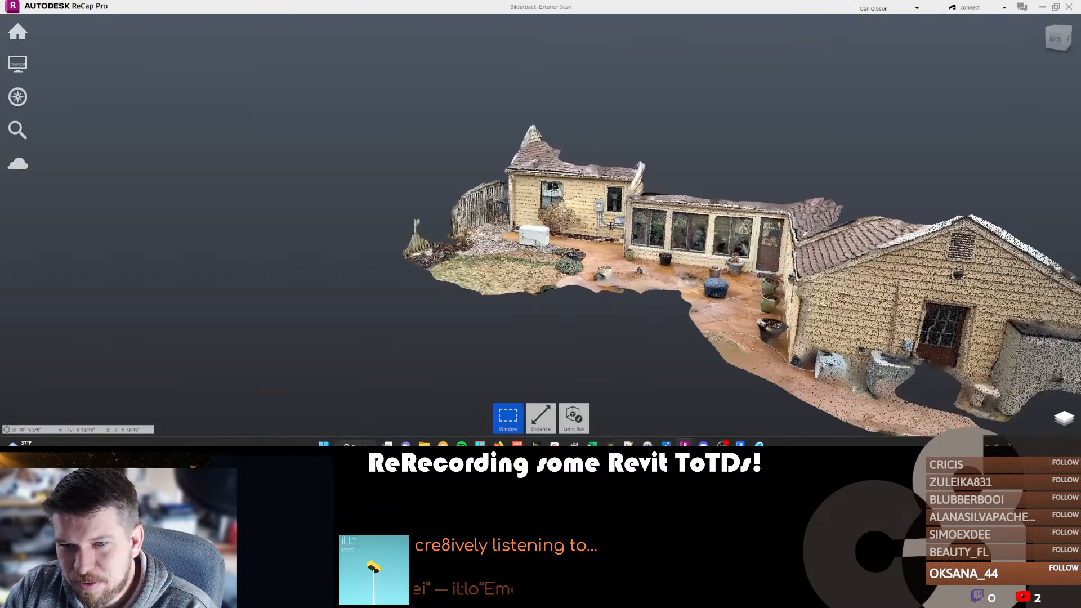
scroll(589, 276, up, 6)
mouse_move(18, 31)
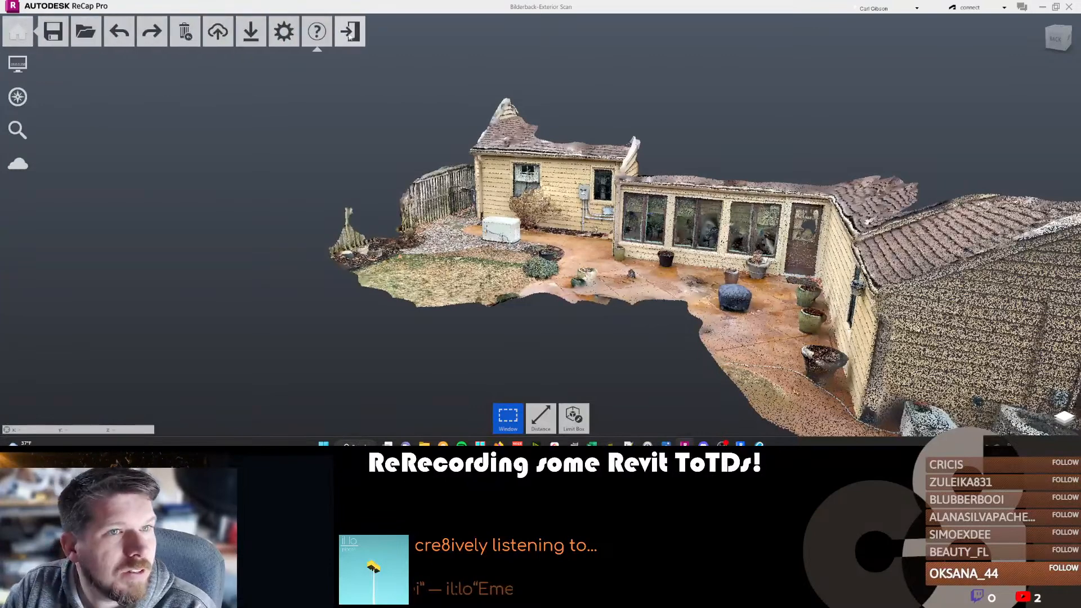
mouse_move(250, 39)
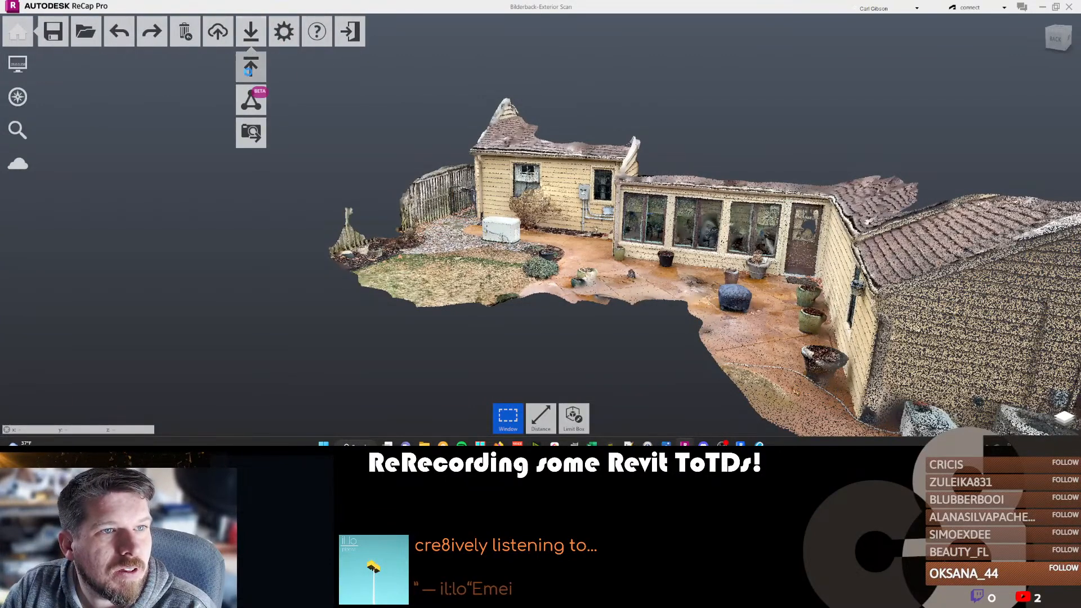
click(250, 66)
click(166, 195)
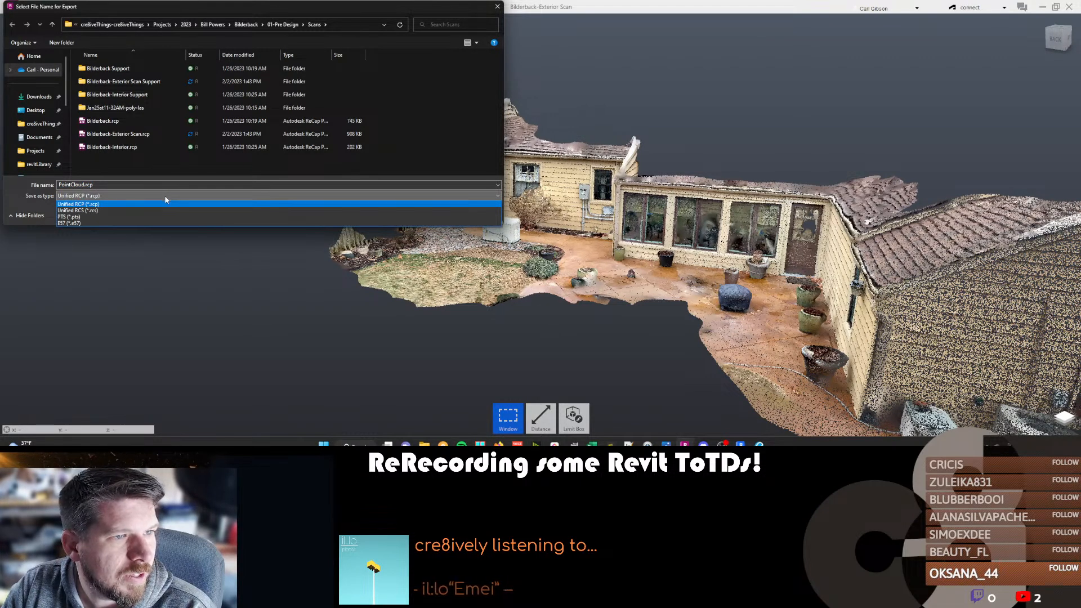
click(280, 318)
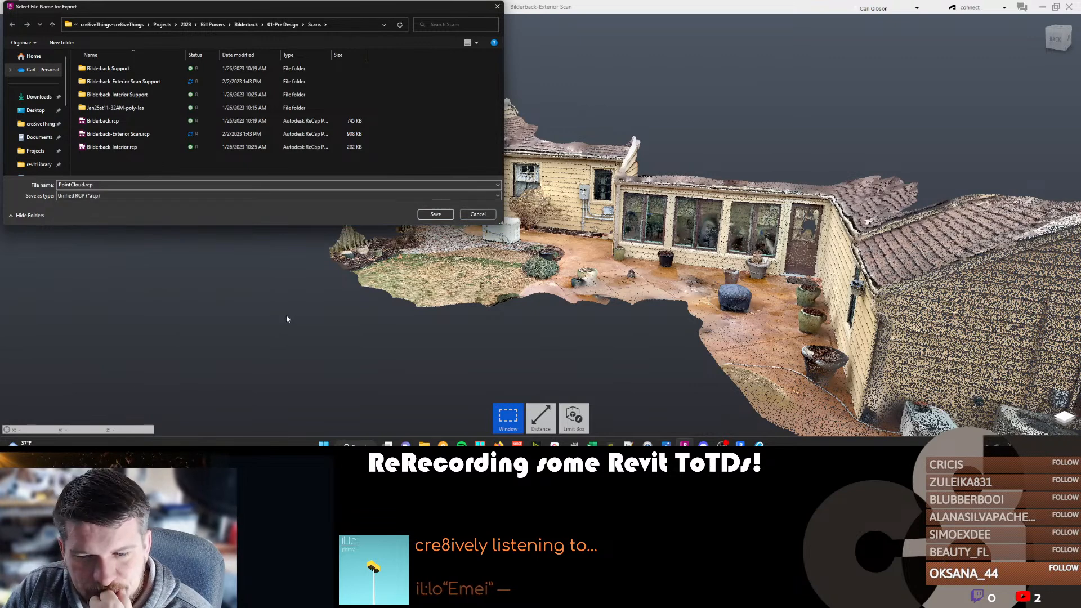
click(478, 215)
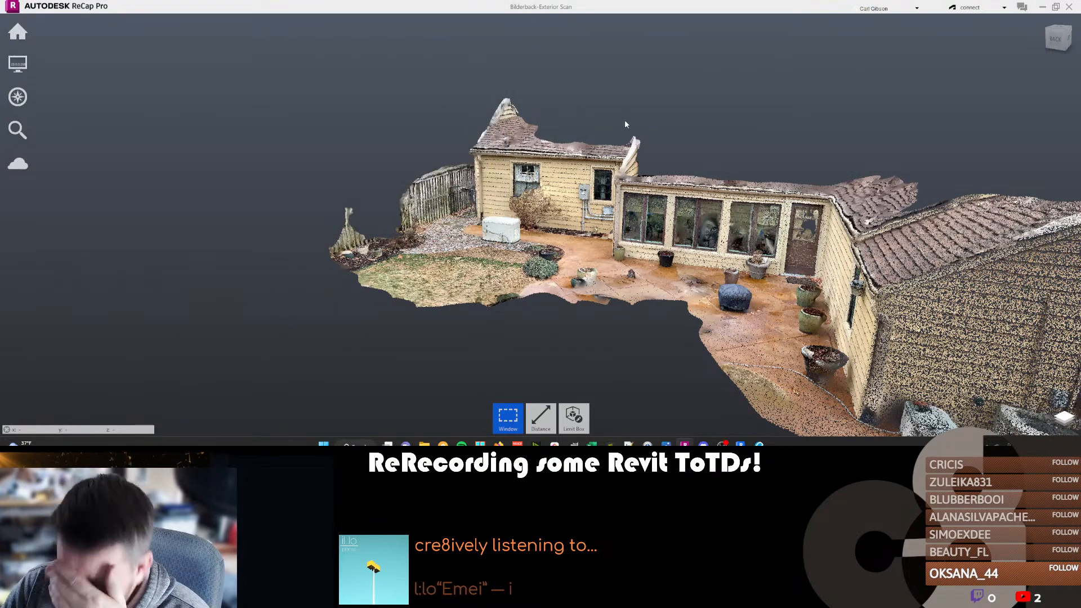
Switch to Revit, save the project and try to link Bilderback-Exterior Scan.rcp as a point cloud with Auto - Center to Center positioning.
mouse_move(647, 444)
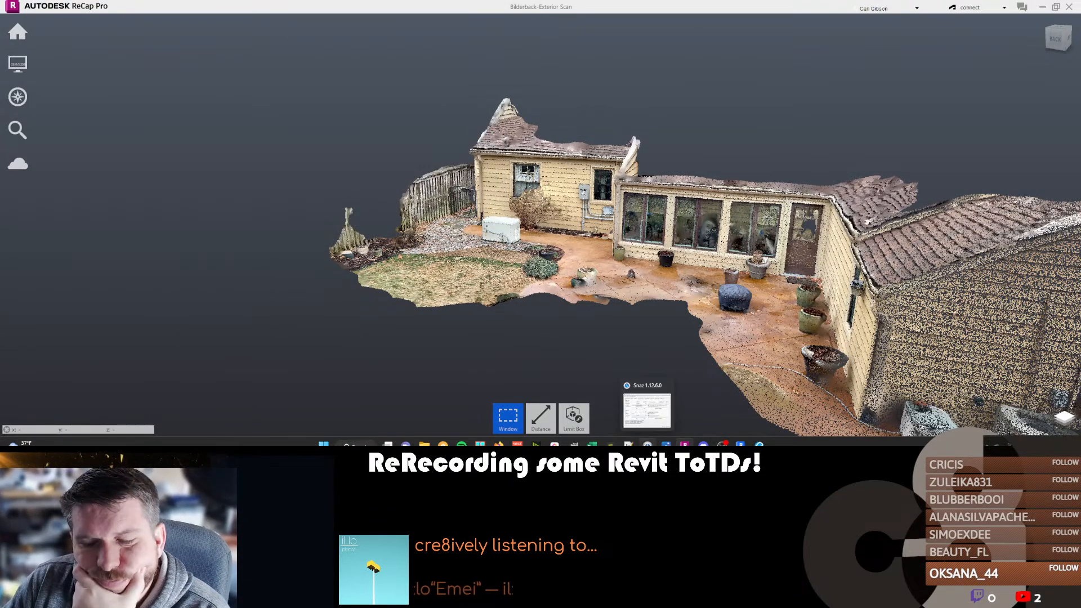
click(740, 444)
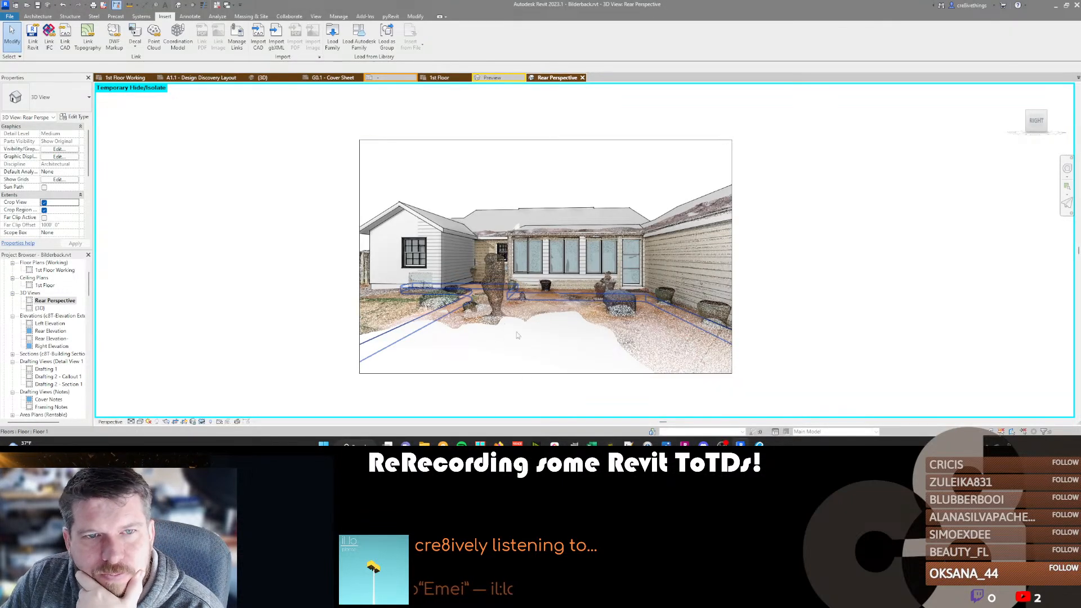
click(681, 445)
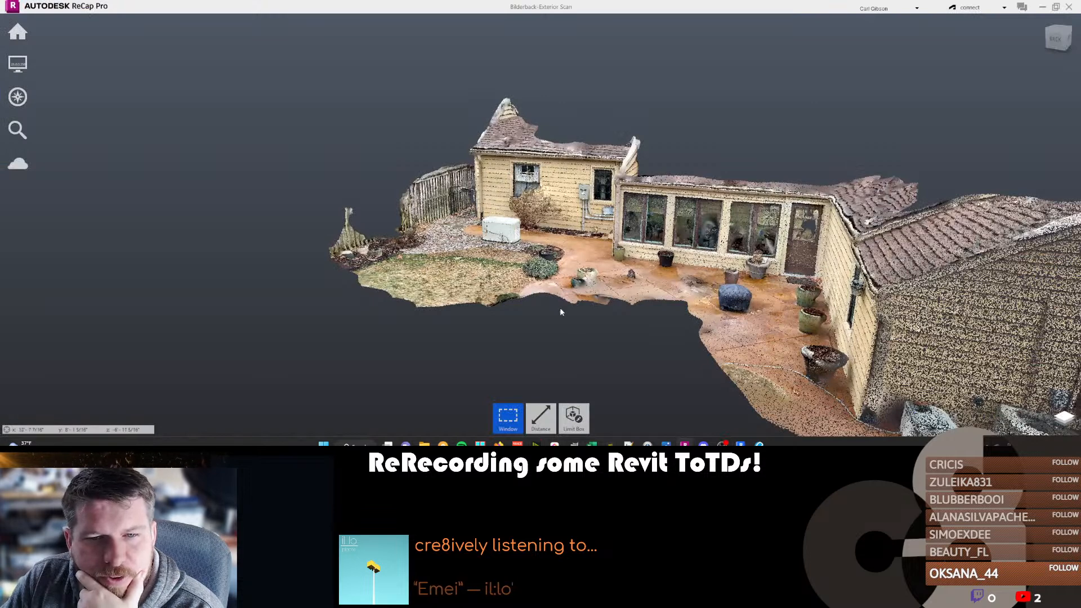
click(740, 444)
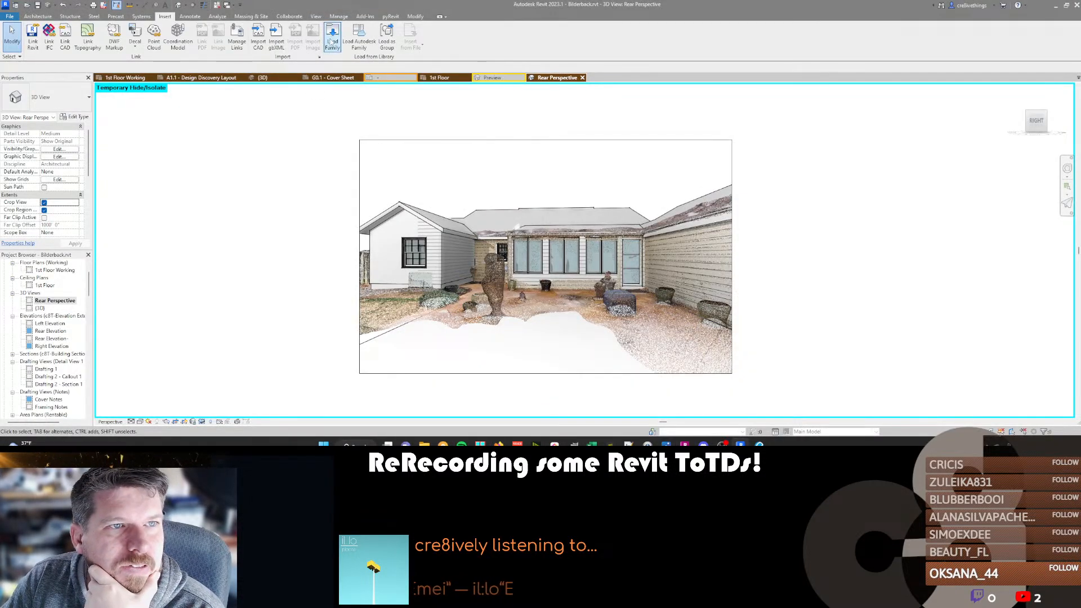
click(154, 38)
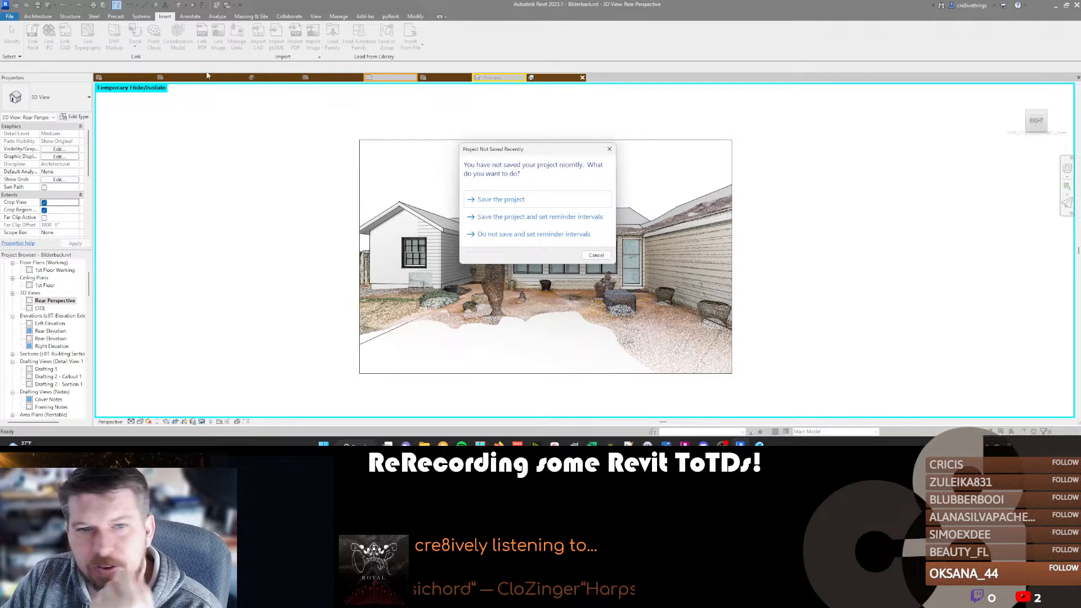
click(527, 203)
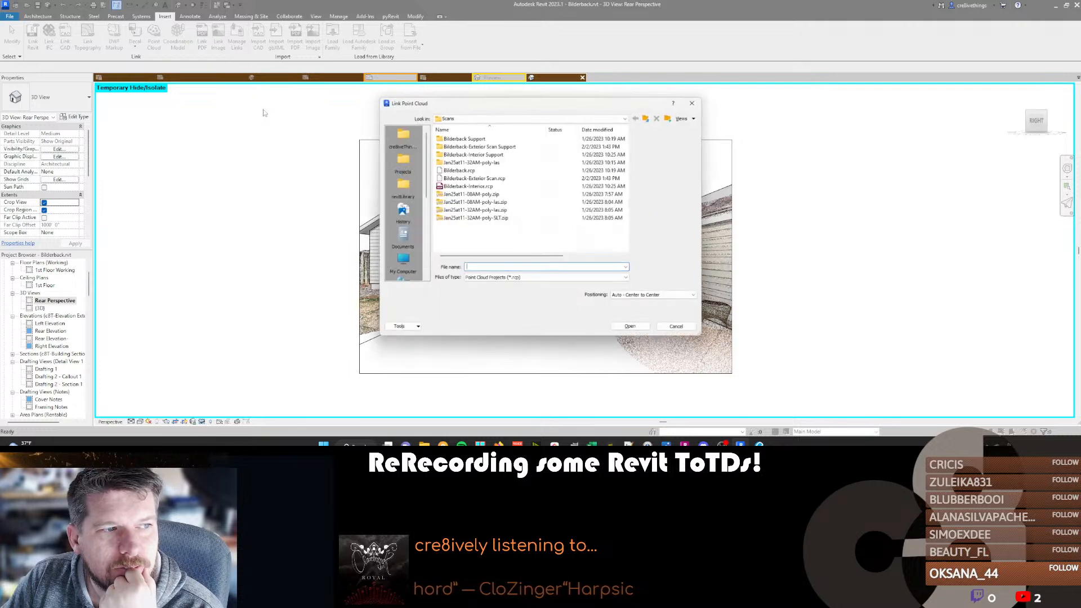
click(466, 178)
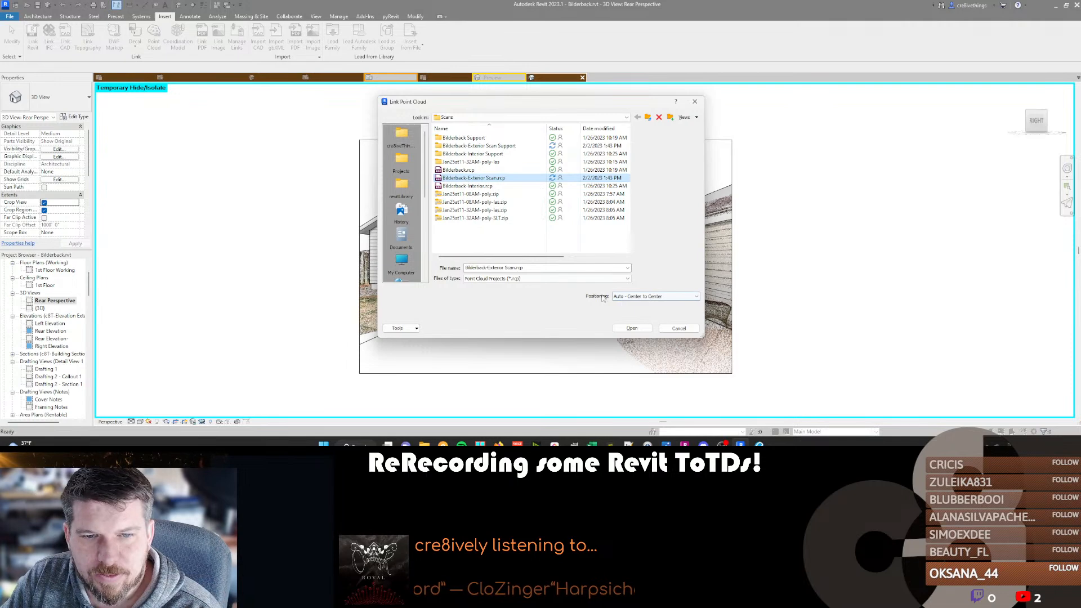
click(632, 329)
Reload the exterior point cloud link from the Bilderback-Exterior Scan.rcp file and check the Rear Perspective view.
click(244, 45)
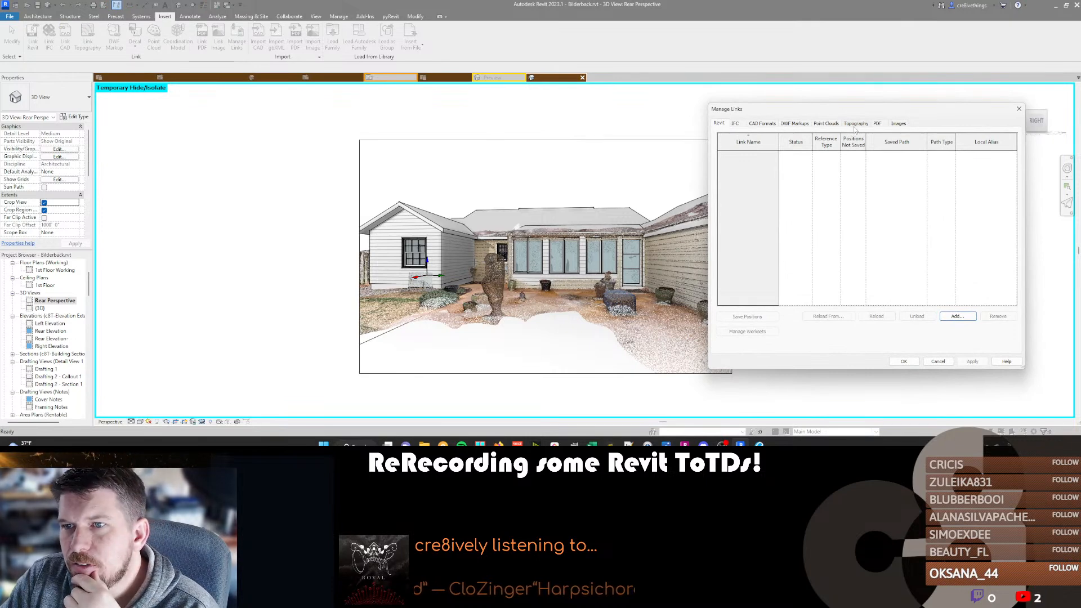
click(826, 123)
click(757, 155)
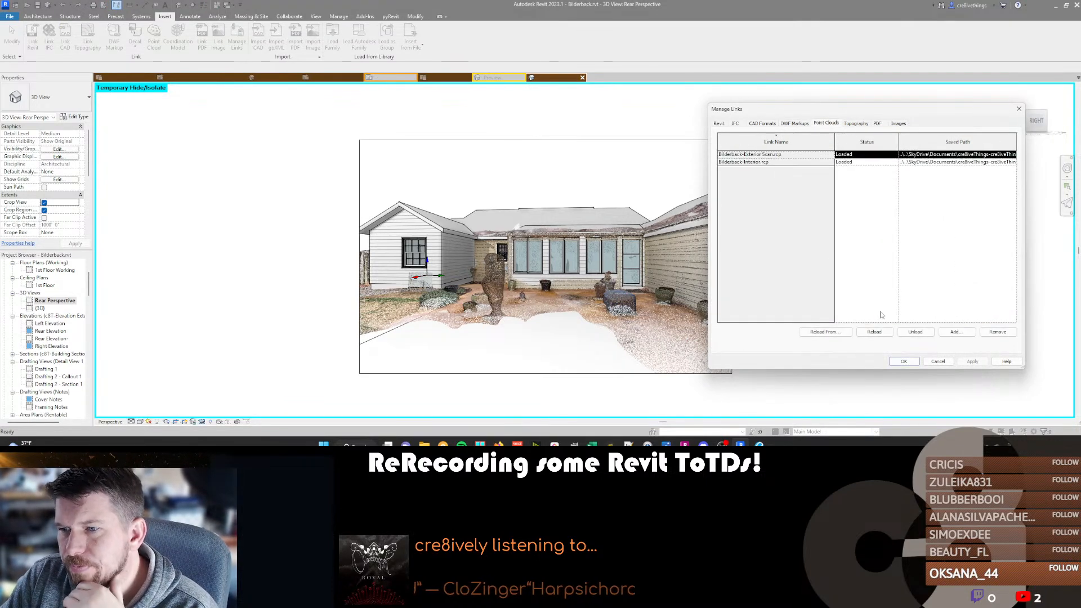
click(823, 332)
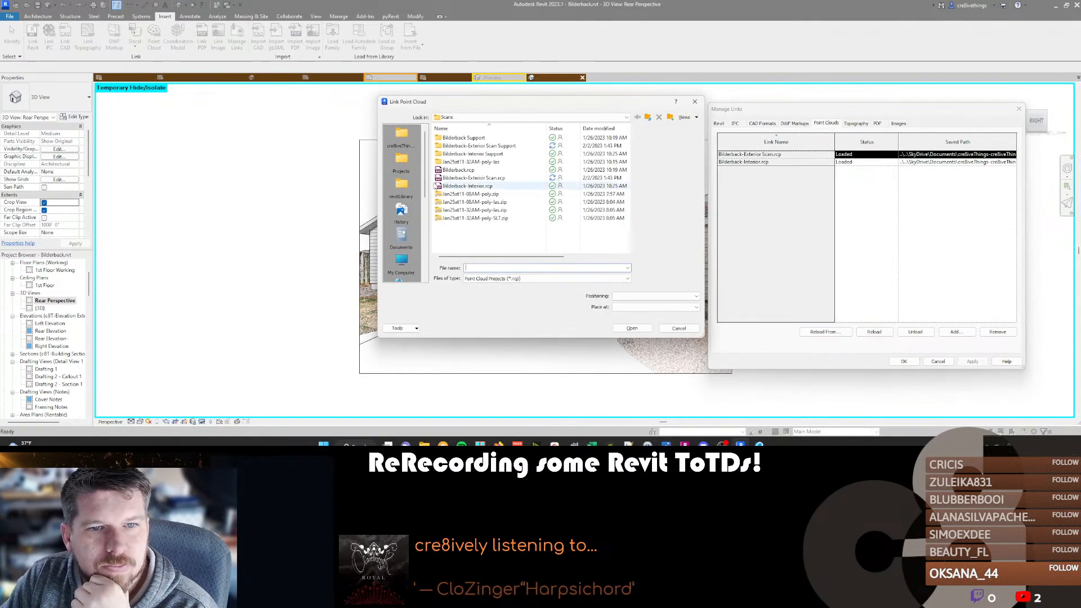
double_click(473, 178)
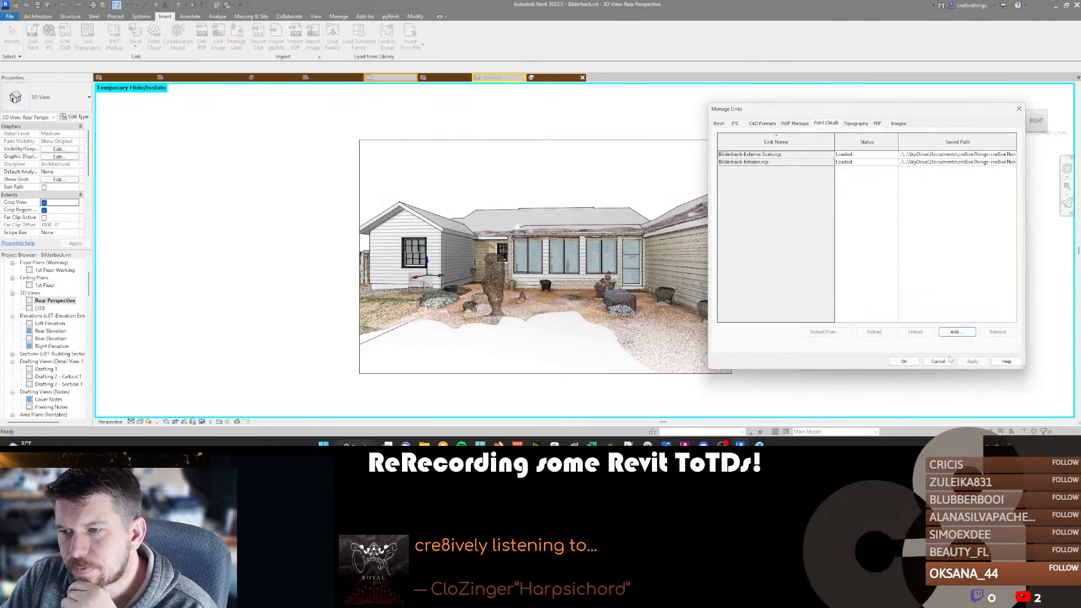
click(903, 361)
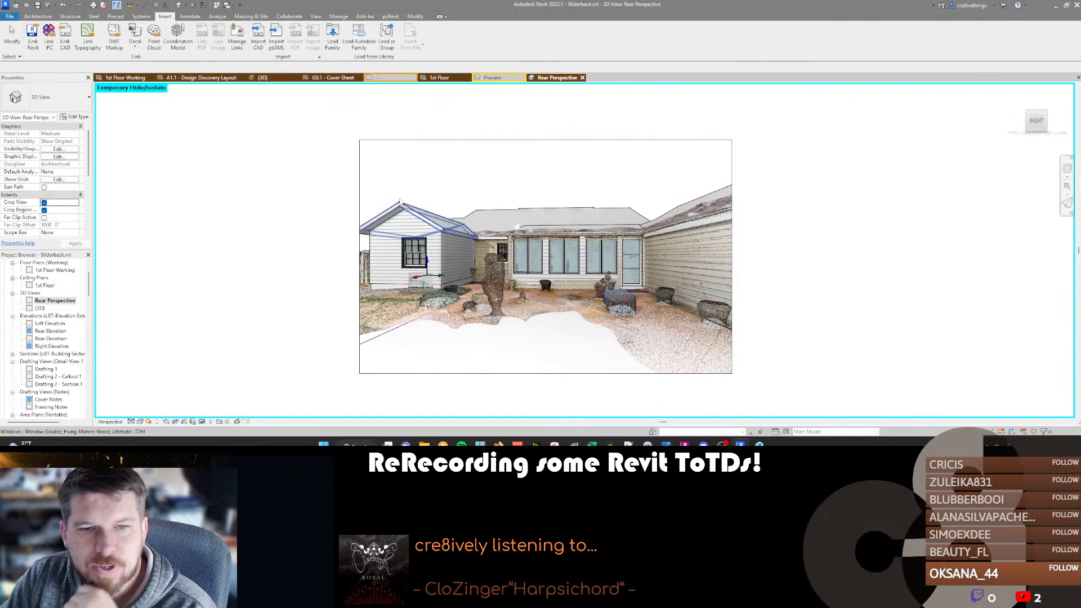
scroll(293, 101, down, 1)
scroll(486, 241, up, 2)
scroll(409, 207, down, 2)
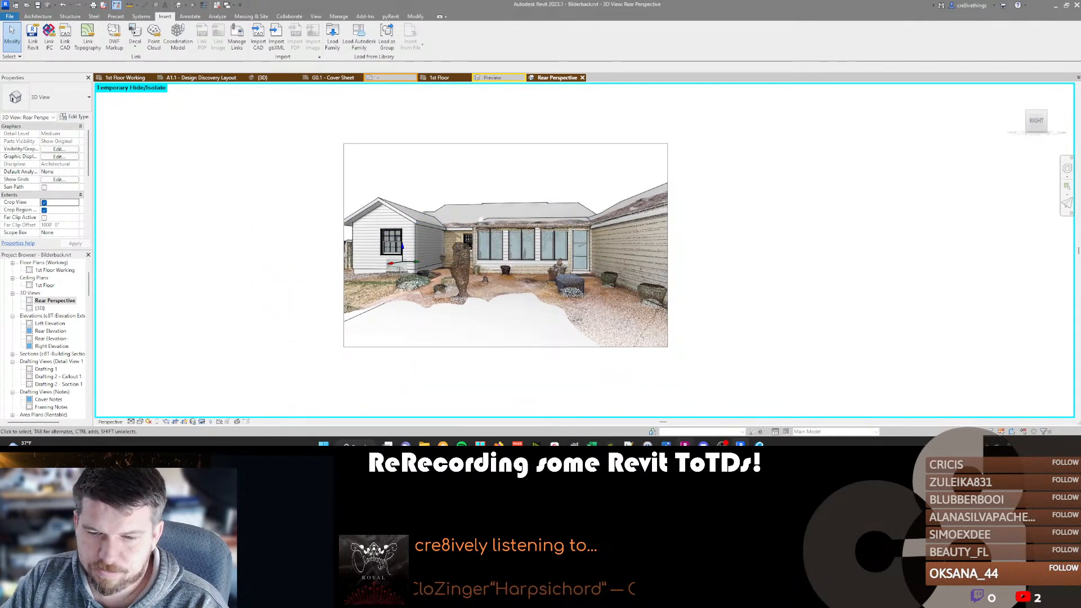
Switch to ReCap Pro and export the unified scan as Bilderback-Exterior ScanUpdated.rcp in the Scans folder, unifying the project scans.
click(684, 443)
mouse_move(18, 34)
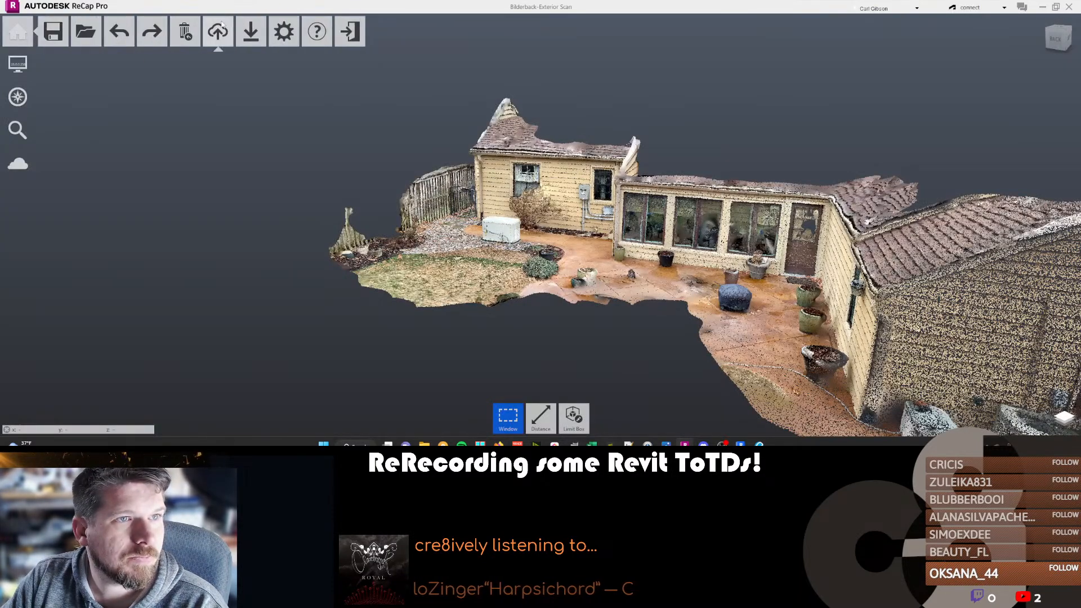
mouse_move(253, 34)
click(255, 71)
click(118, 133)
click(113, 185)
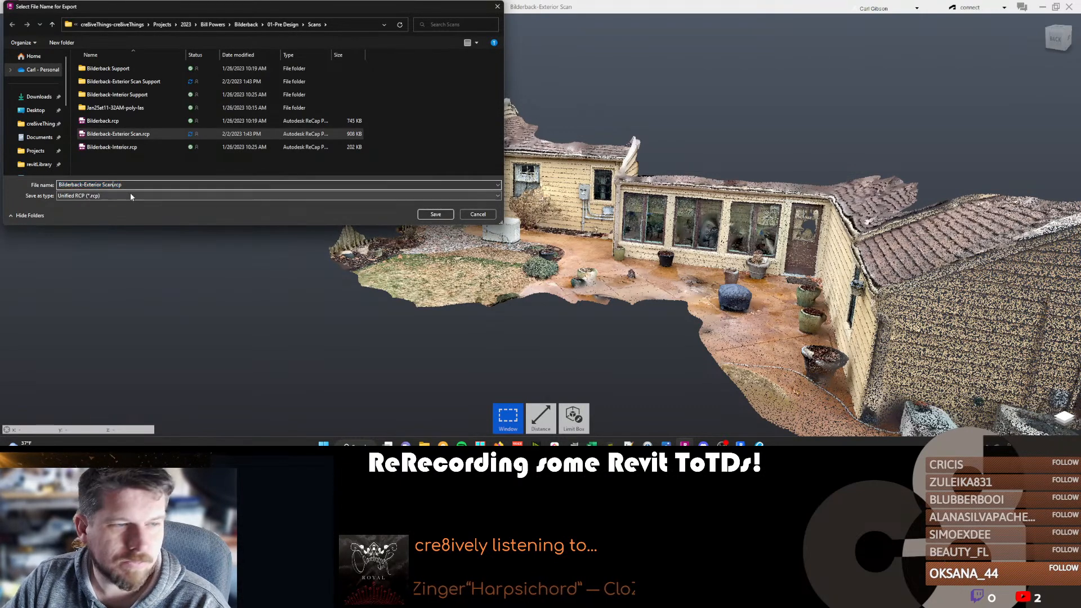
text(Updated)
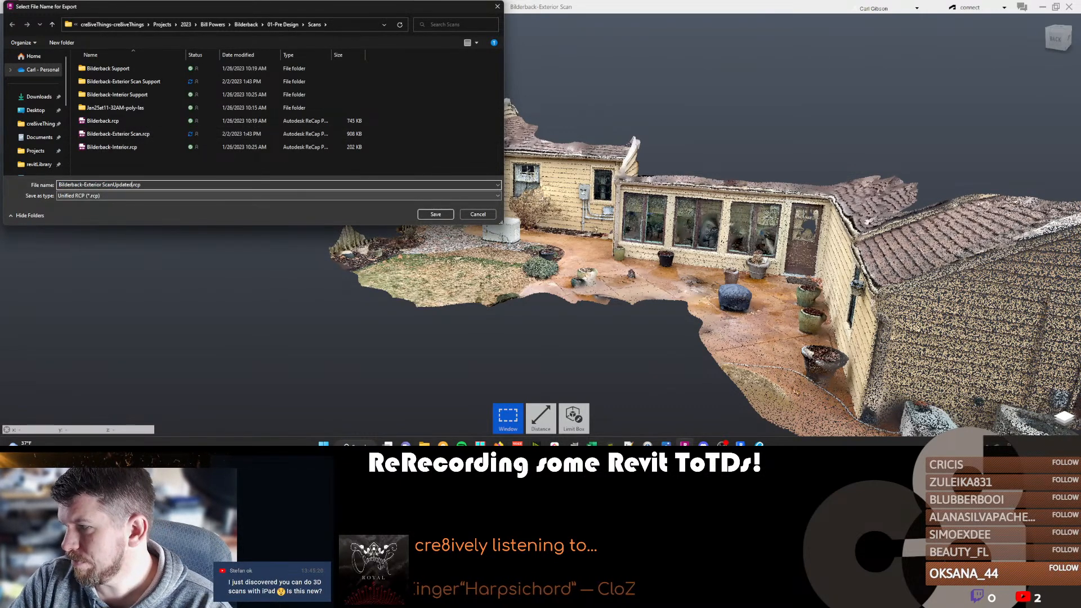
key(Return)
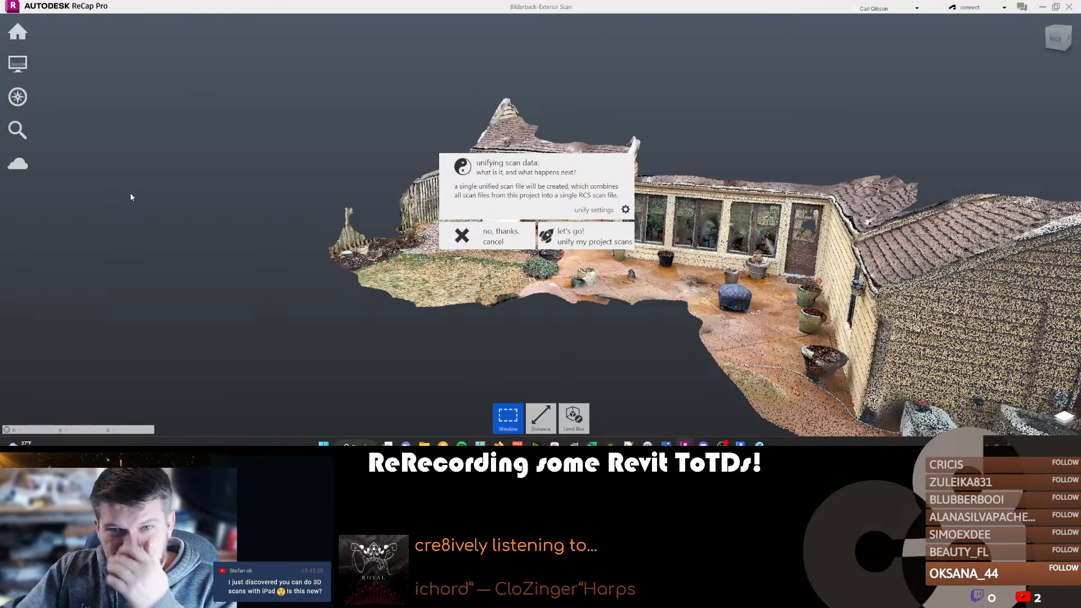
click(588, 235)
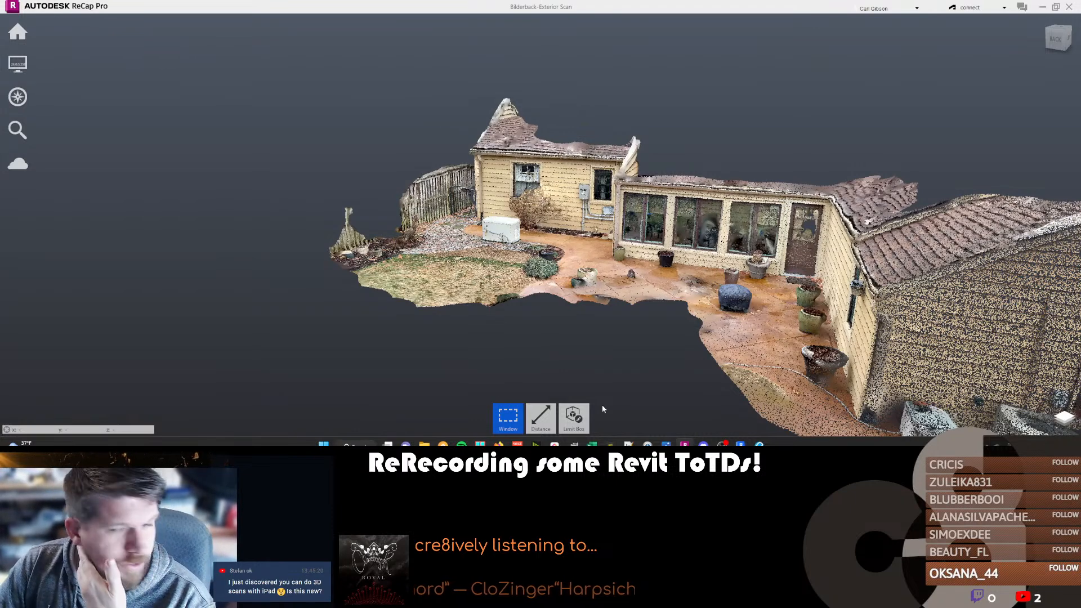
click(573, 417)
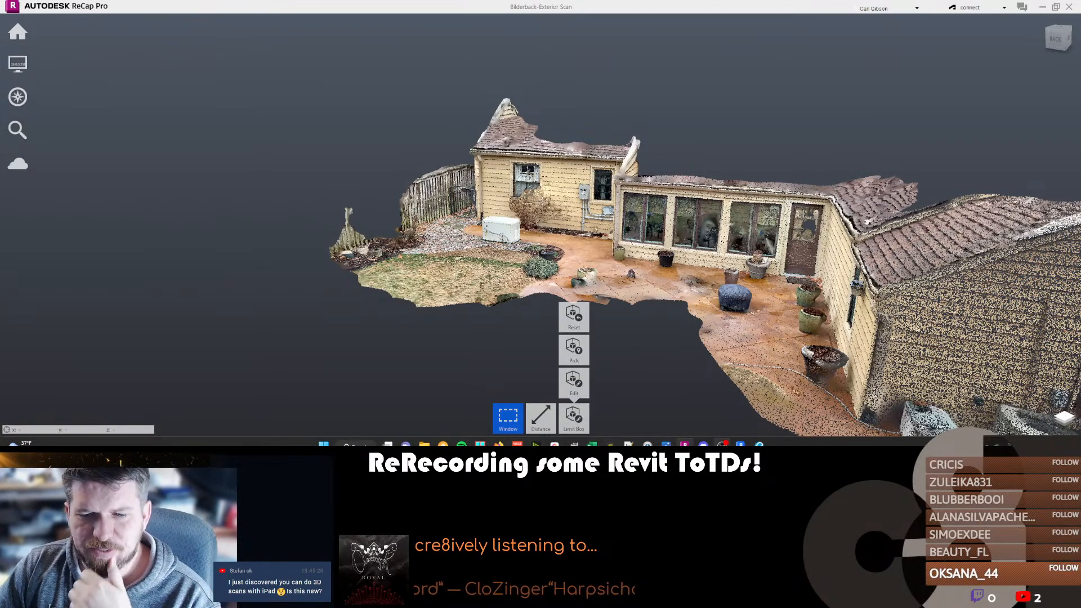
Switch to Revit, reload the exterior point cloud link from Bilderback-Exterior ScanUpdated.rcp and check the patio in the Rear Perspective view.
mouse_move(703, 444)
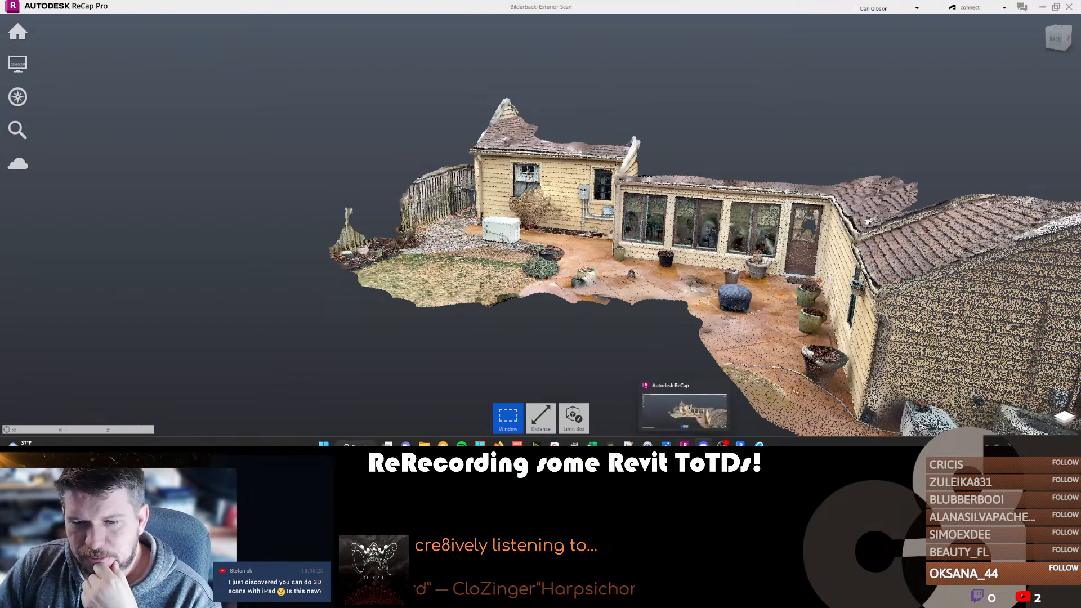
click(739, 445)
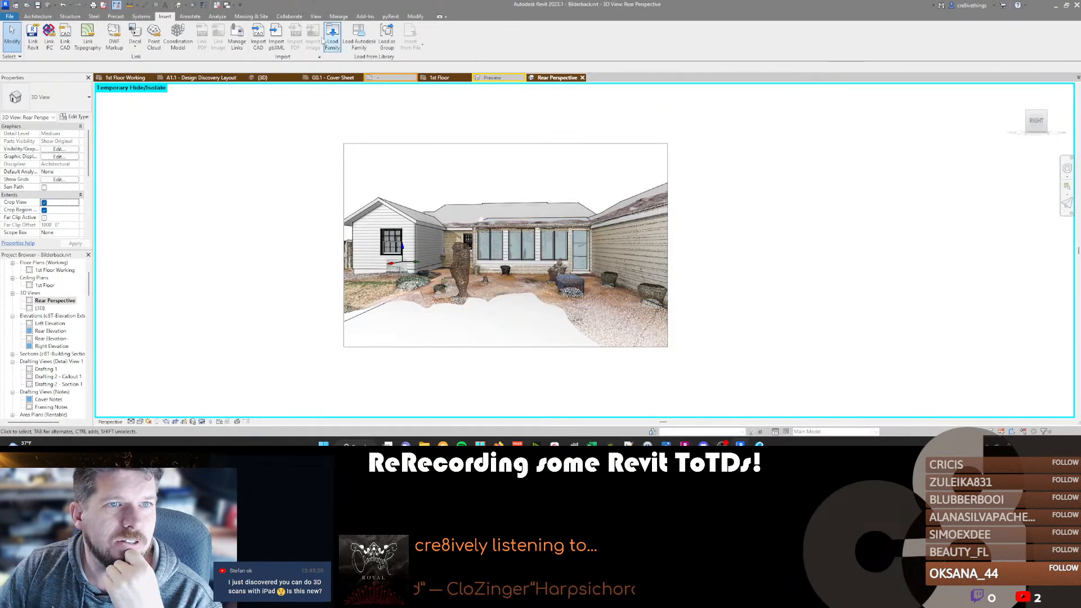
click(242, 41)
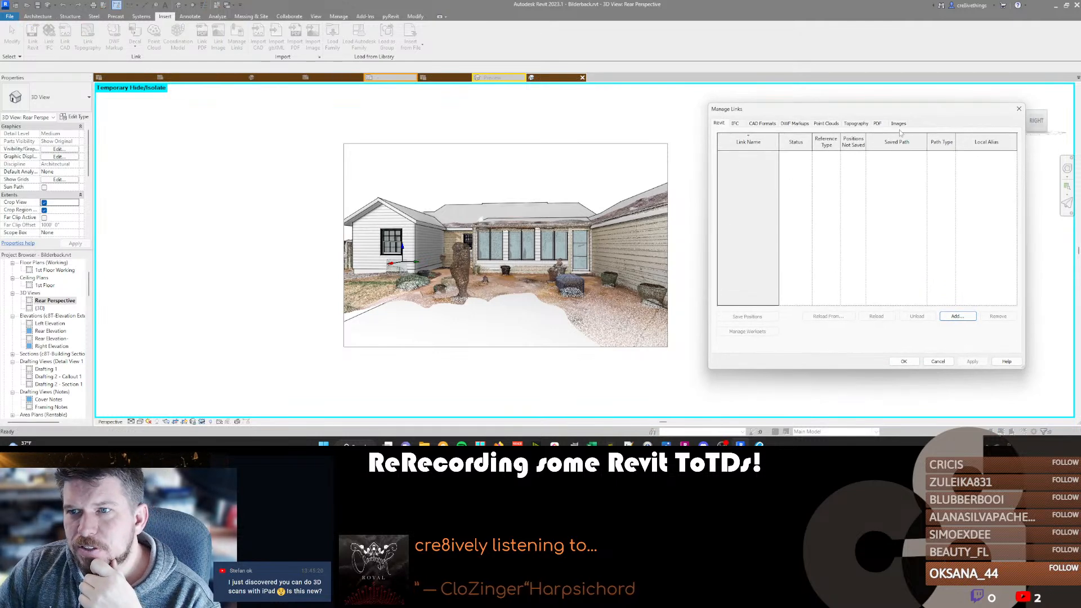
click(826, 123)
click(742, 154)
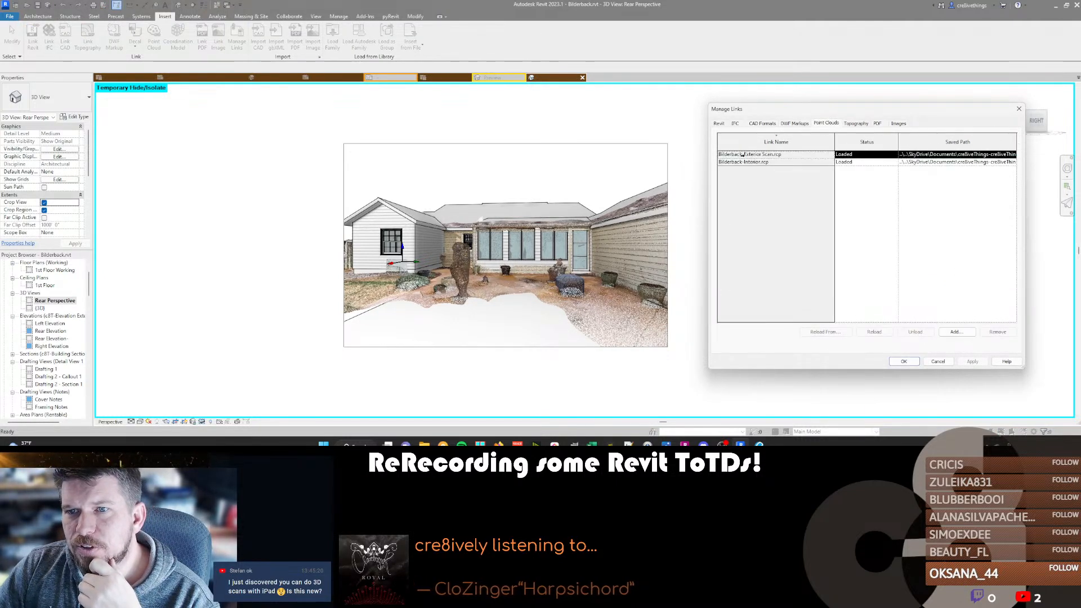
click(825, 331)
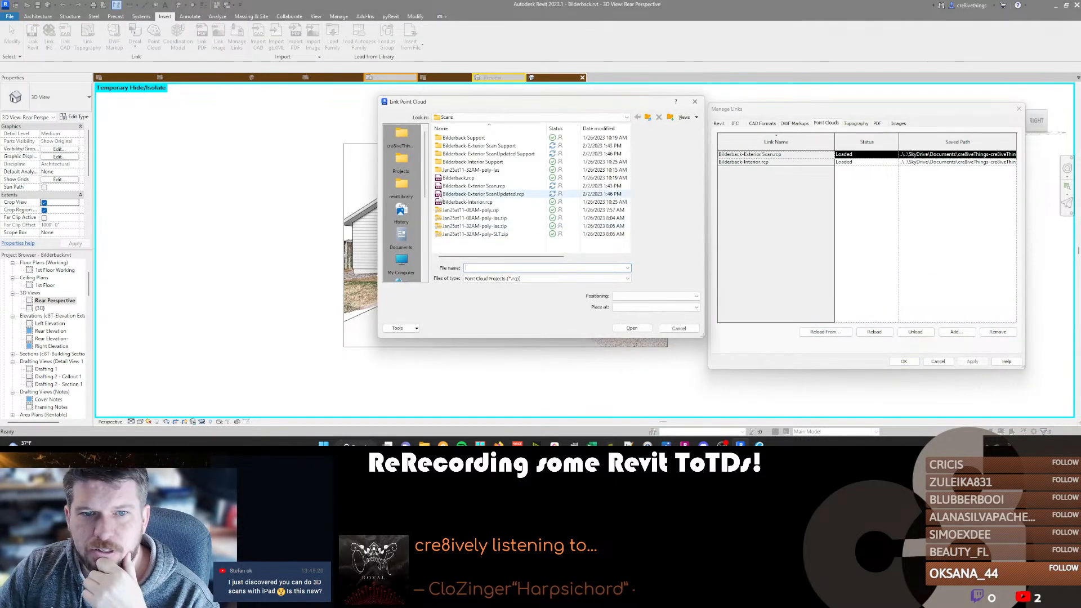
click(470, 195)
click(631, 329)
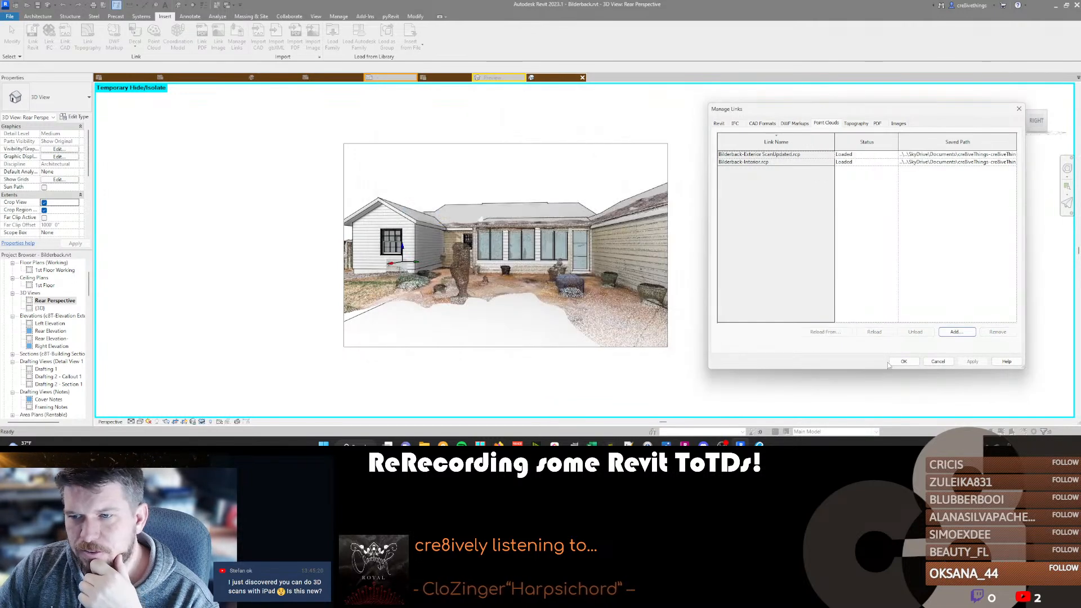
click(902, 362)
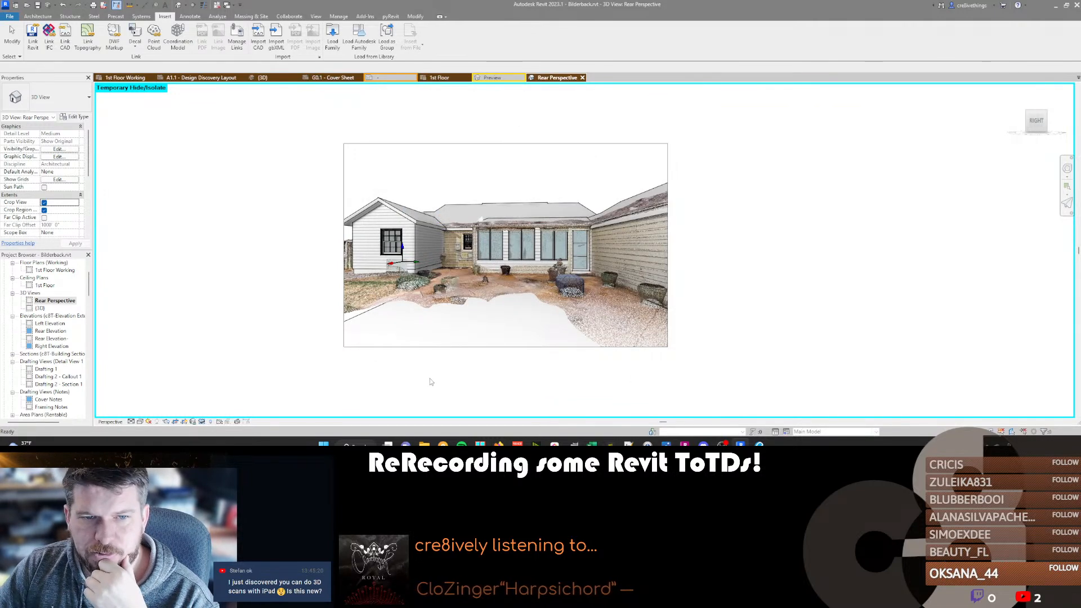
scroll(365, 283, up, 3)
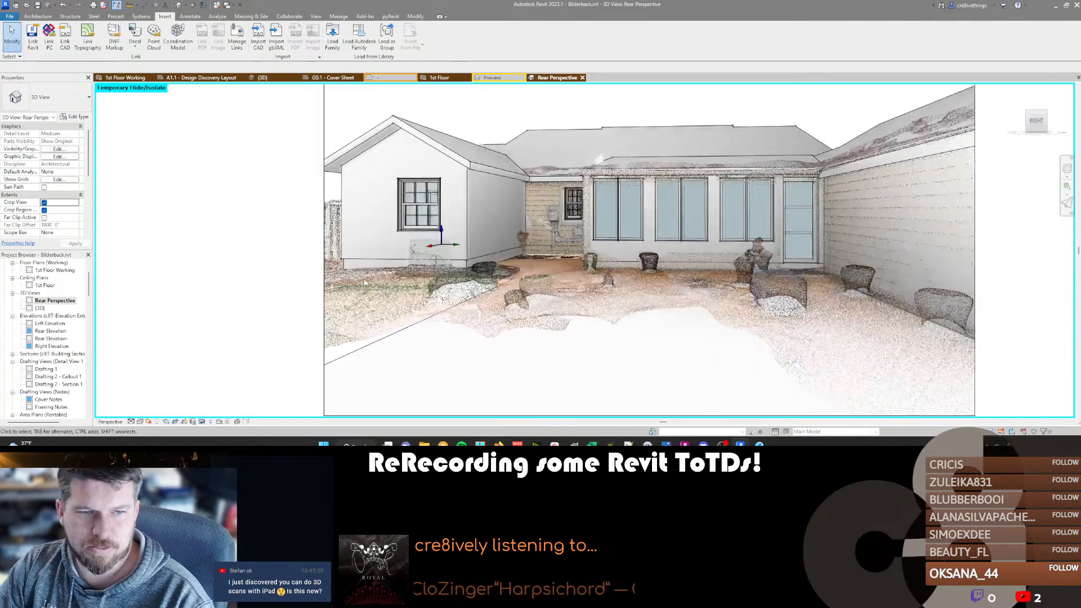
scroll(365, 283, down, 3)
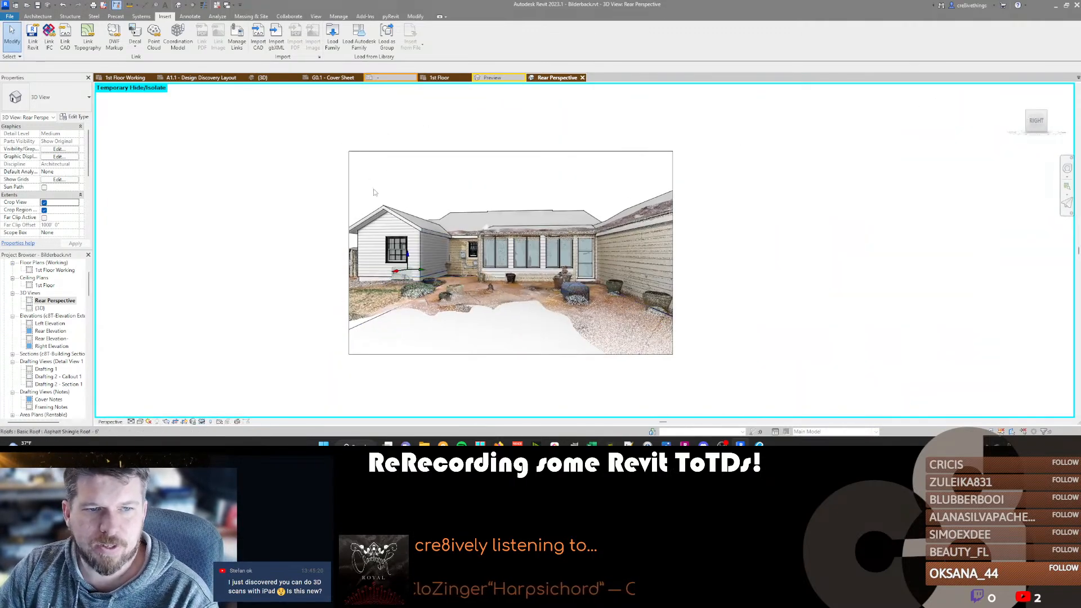
Examine the Site subcategories in the model visibility overrides of the Rear Perspective view's Exteriors template.
scroll(12, 210, down, 5)
click(59, 179)
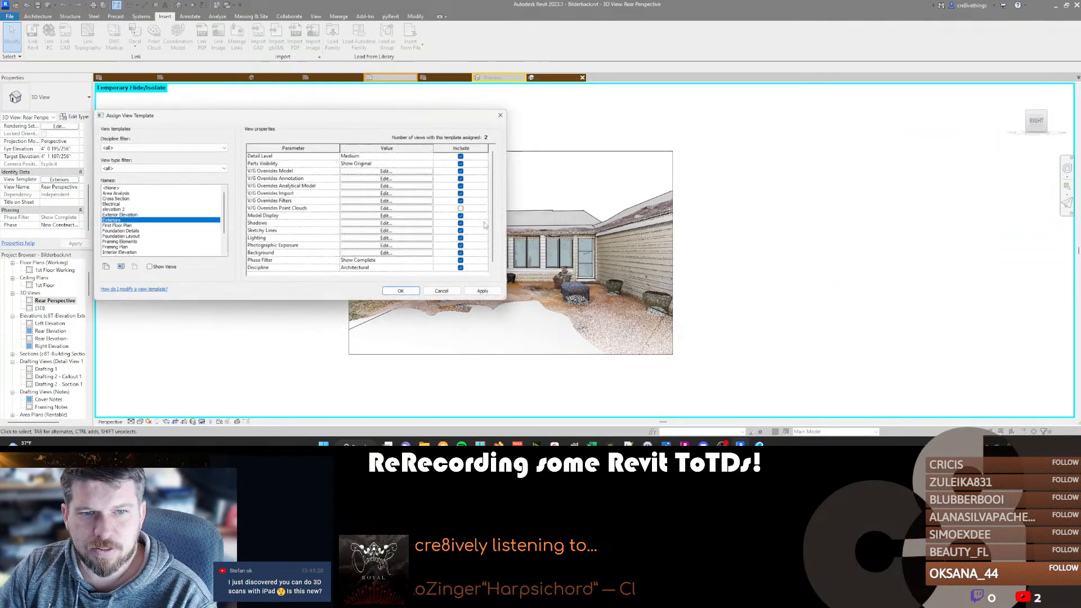
click(373, 171)
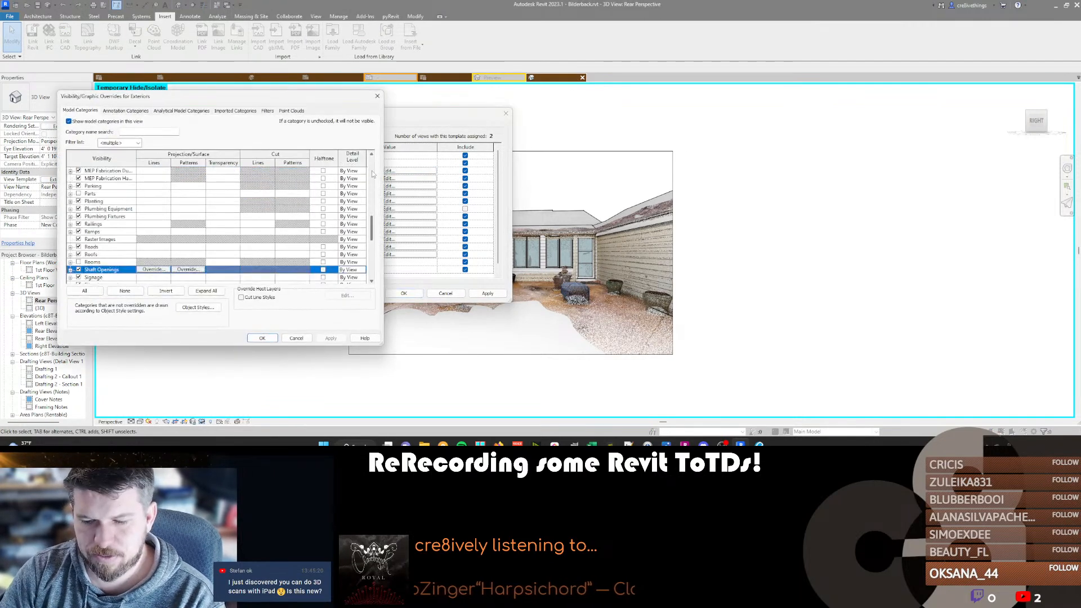
key(Right)
key(Down)
key(Down)
key(Down)
key(Up)
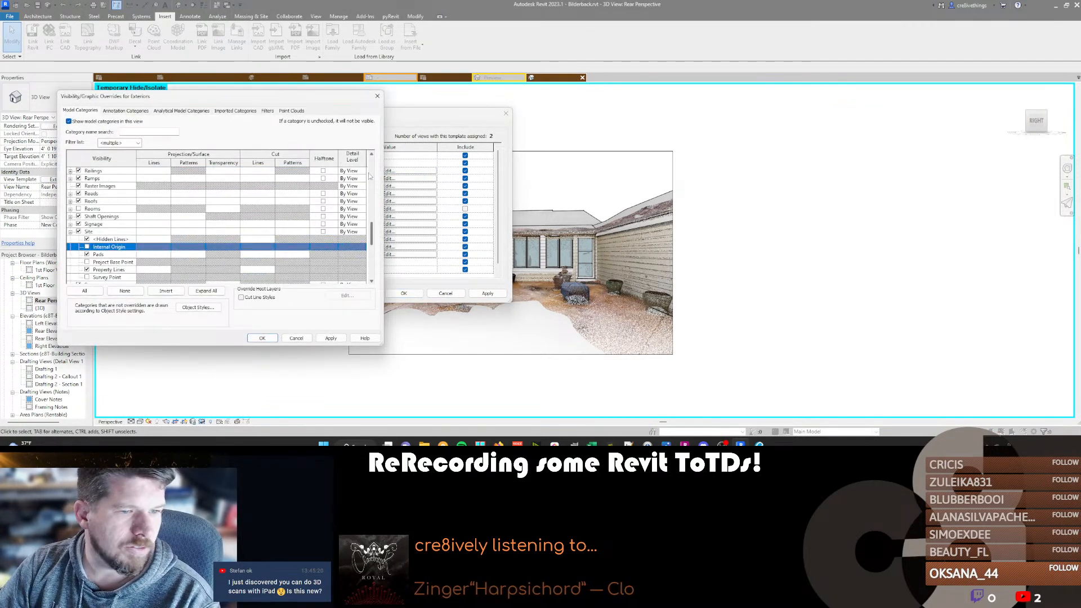
click(297, 338)
click(445, 293)
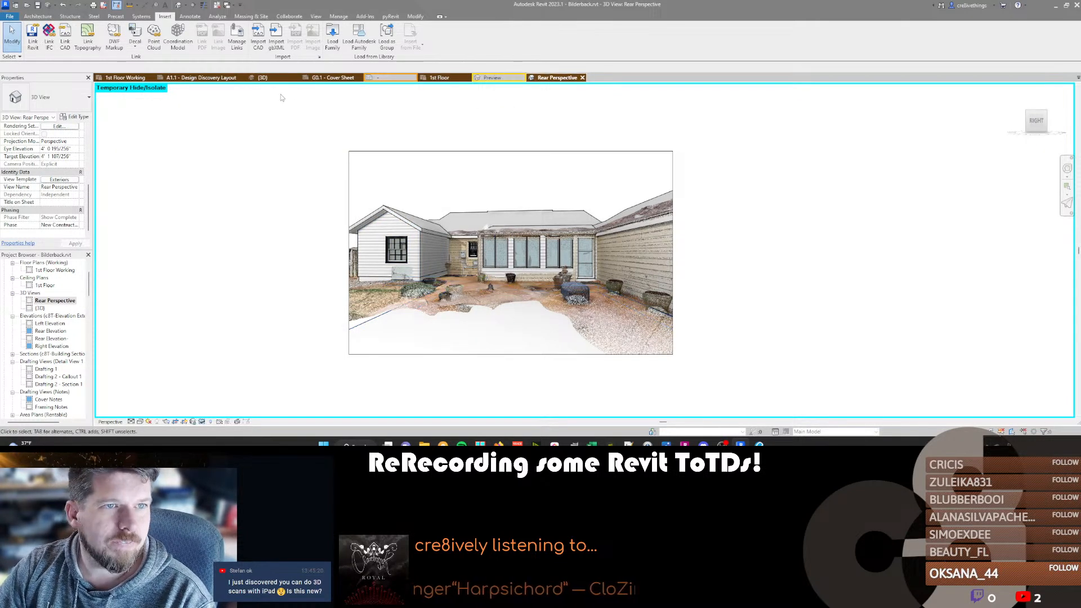
Open the A1.1 - Design Discovery Layout sheet and activate its Right Elevation view for editing.
click(182, 77)
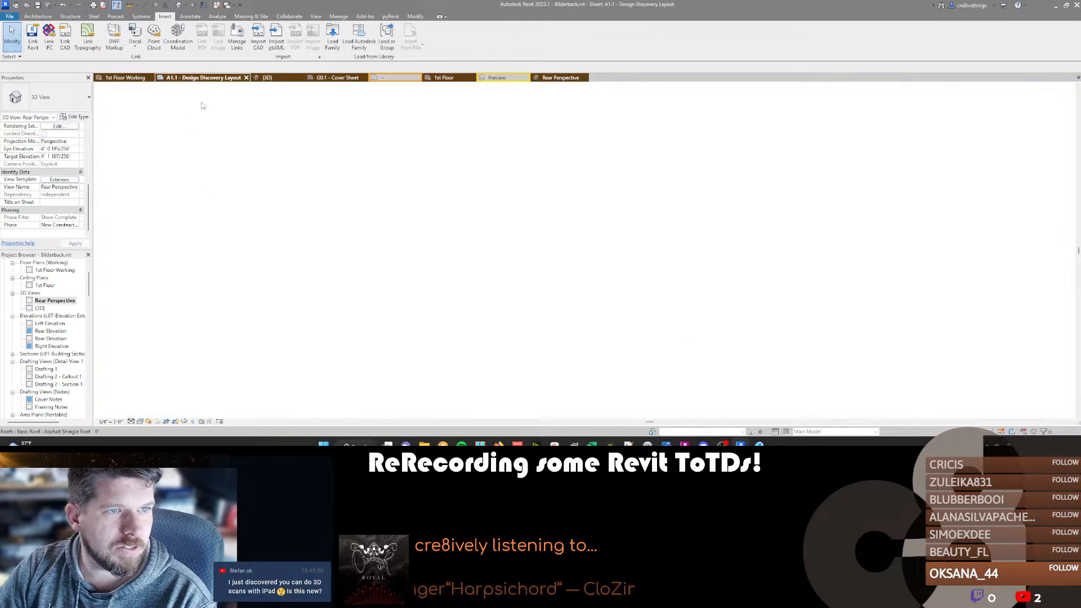
scroll(507, 262, down, 8)
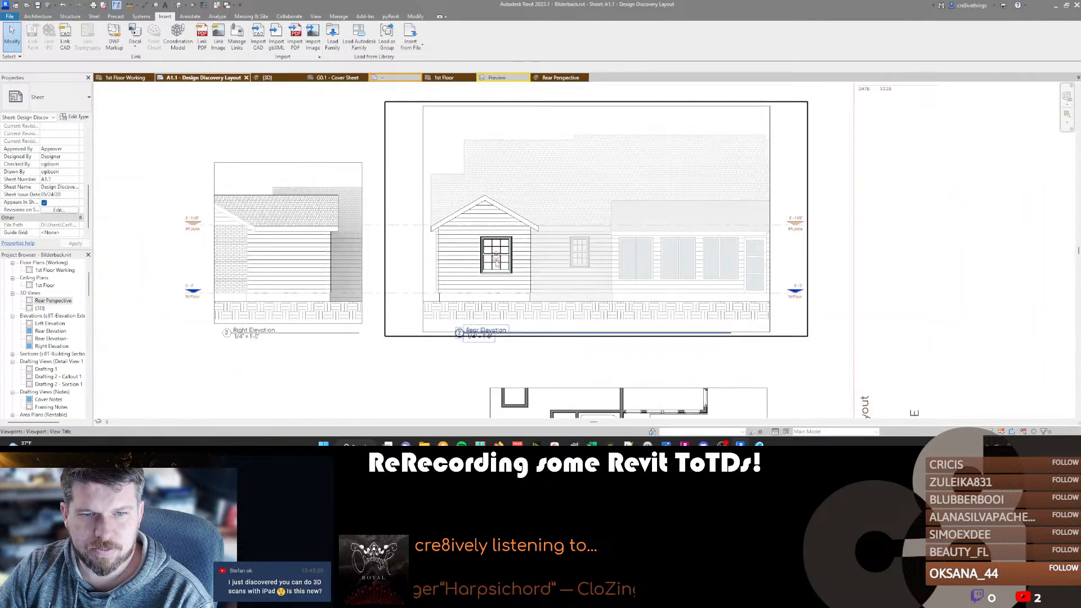
double_click(495, 259)
click(495, 259)
click(63, 98)
click(50, 142)
double_click(361, 223)
scroll(349, 242, up, 3)
scroll(327, 265, down, 2)
click(301, 286)
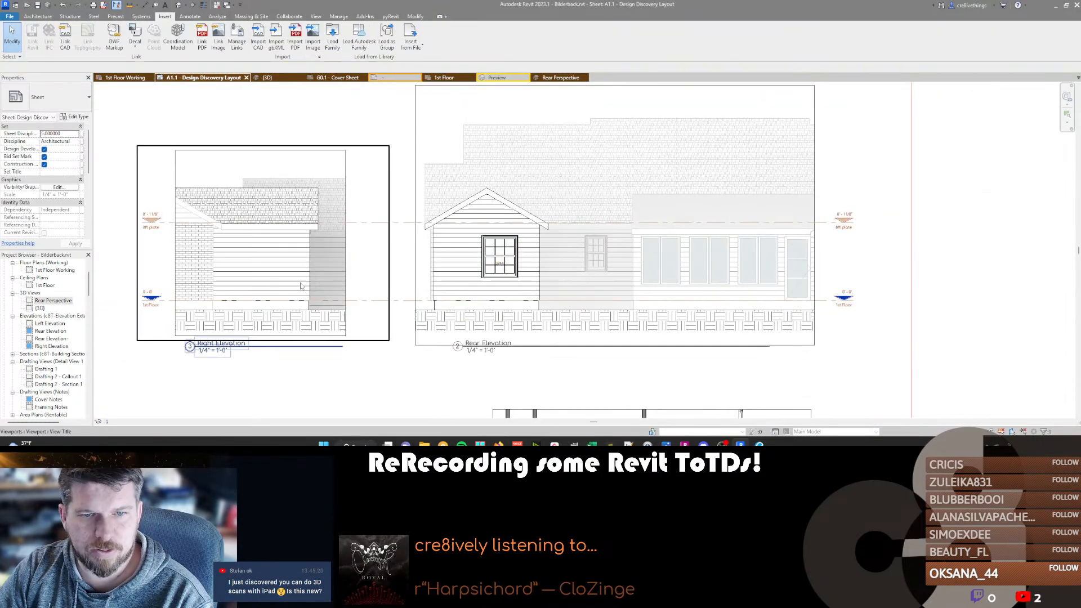
middle_drag(273, 251, 344, 241)
scroll(342, 239, down, 2)
scroll(342, 238, up, 3)
double_click(342, 239)
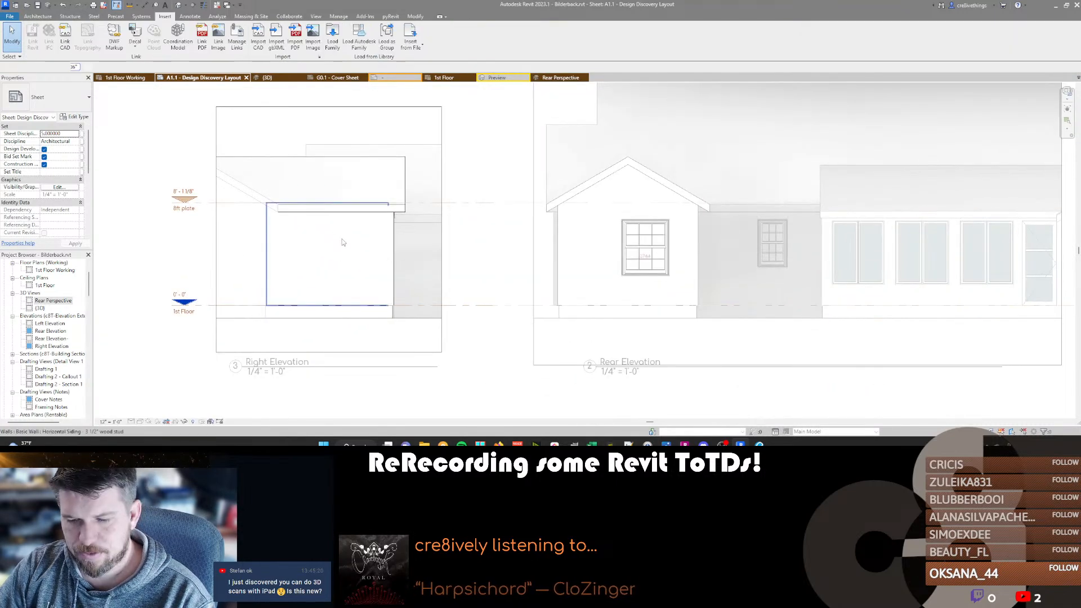
Add a text note with a leader to the horizontal siding in the Right Elevation, reading "(N) HORI SIDING TO MATCH (E)".
key(t)
key(x)
click(377, 271)
click(411, 287)
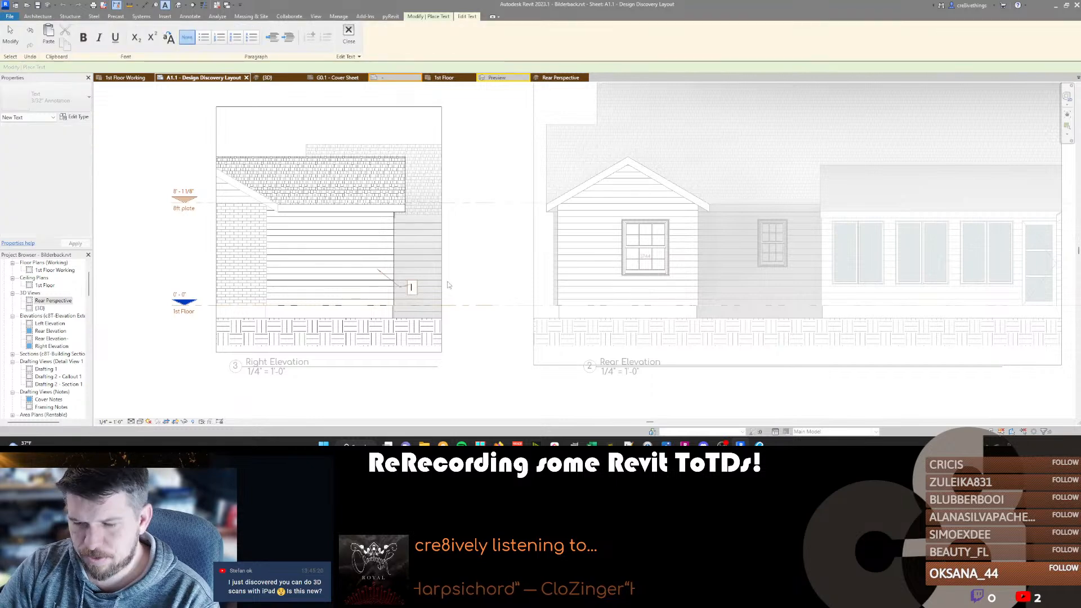
text((N))
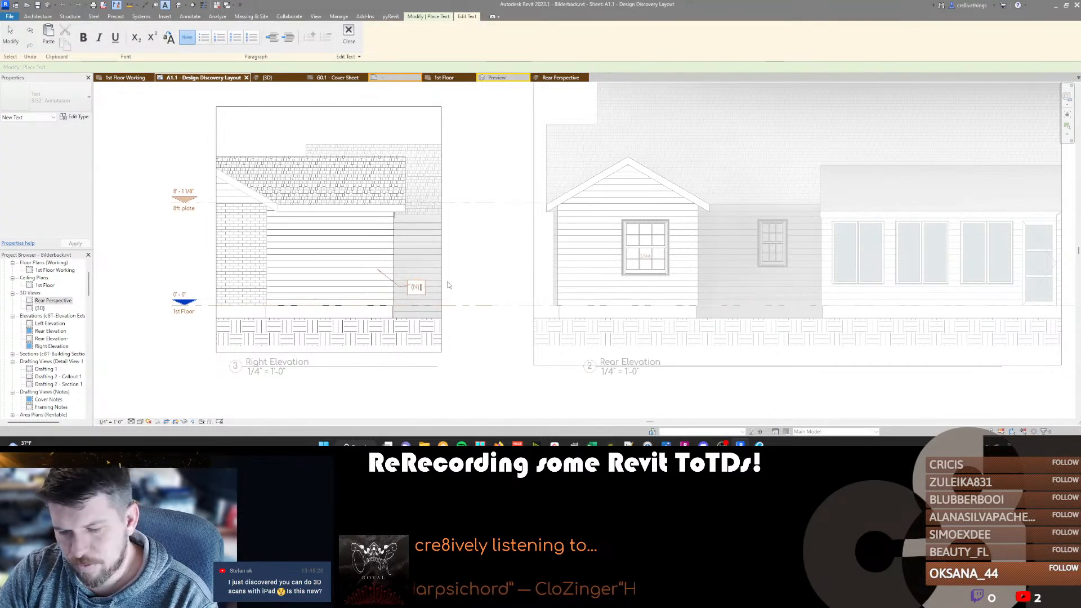
text( HORI)
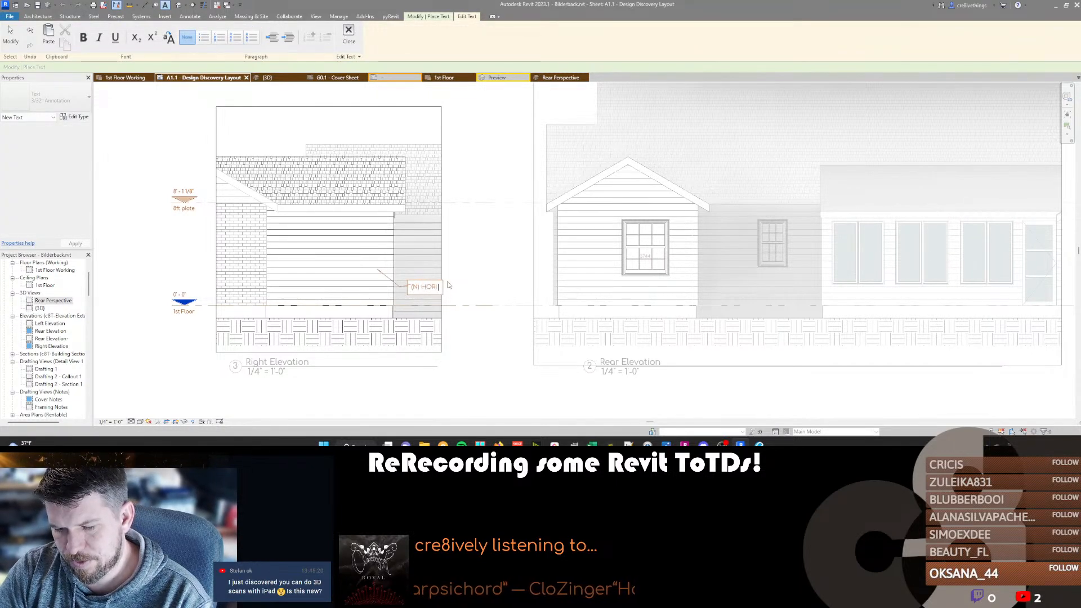
text( SIDING TO MATCH (E))
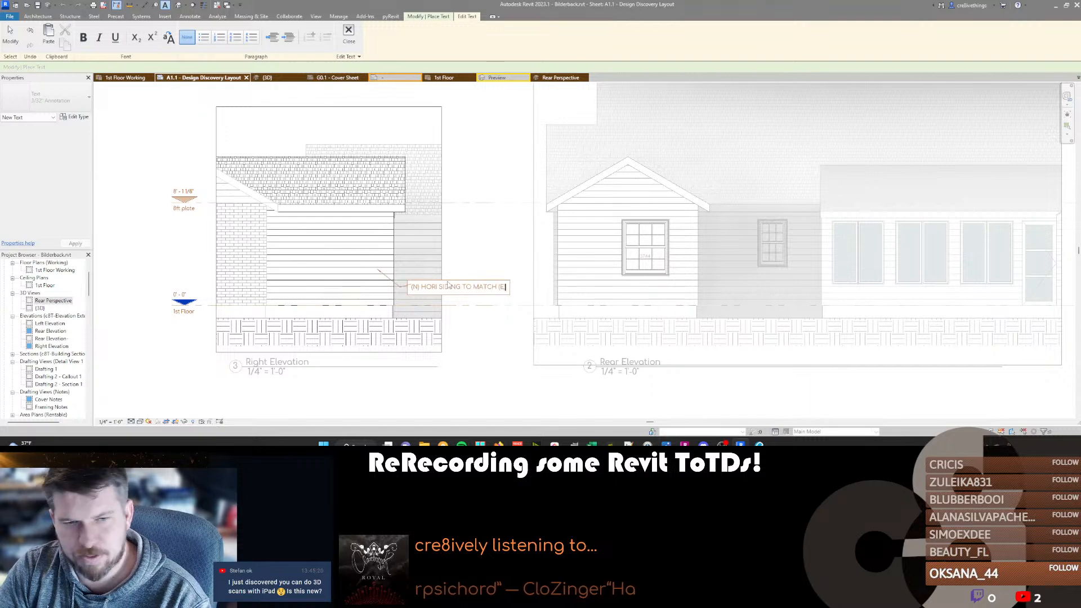
click(406, 301)
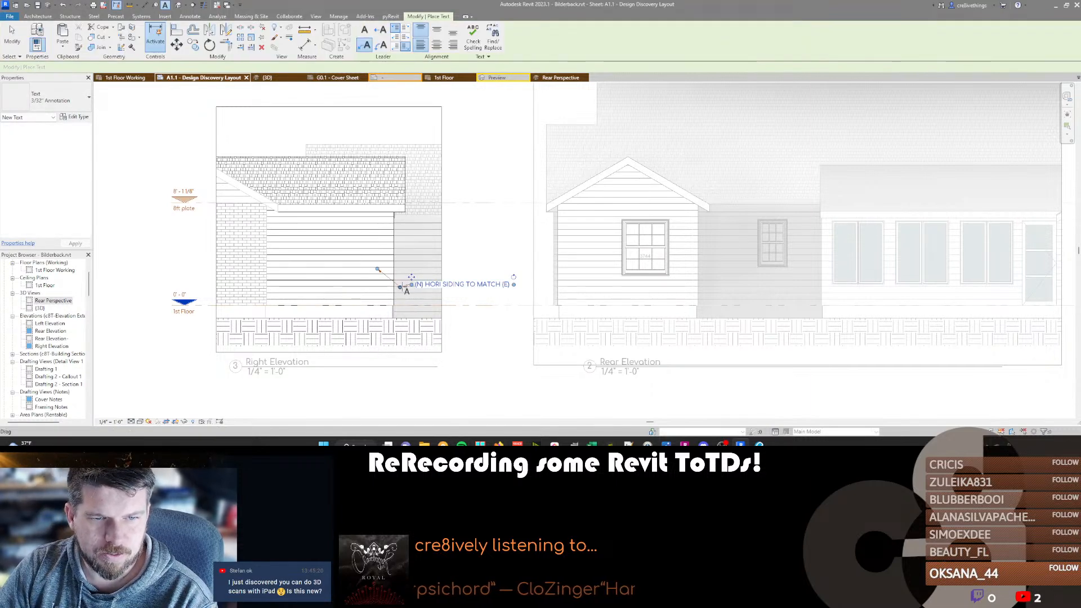
Add a text note with a leader to the roof in the Right Elevation, reading "(N) ASPHALT SHINGLE ROOF TO MATCH (E)".
middle_drag(498, 269, 437, 300)
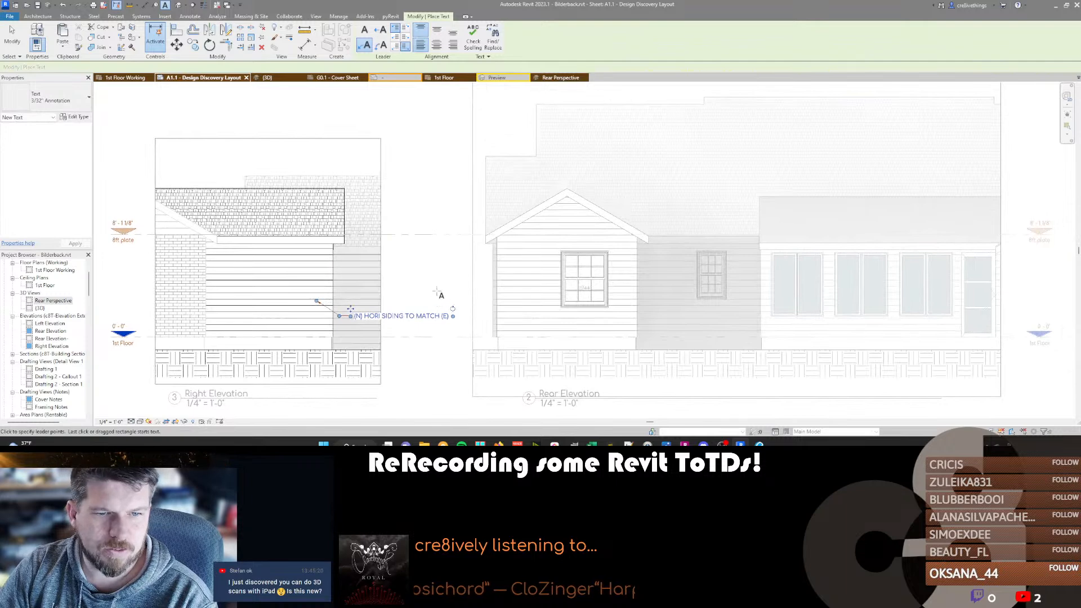
click(334, 244)
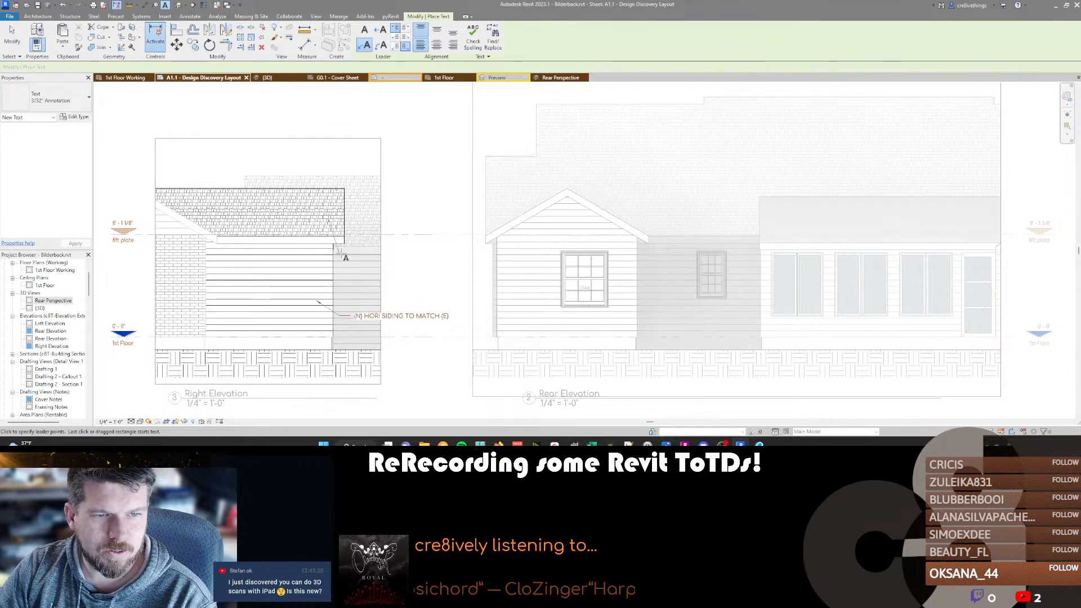
click(350, 256)
text((N)
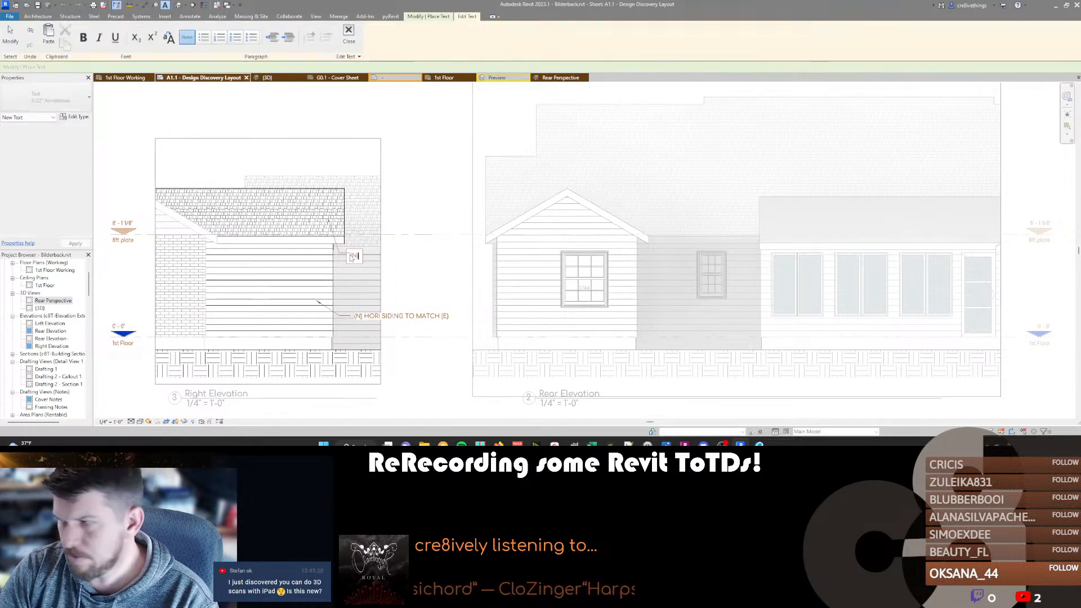
text() ASPHALT)
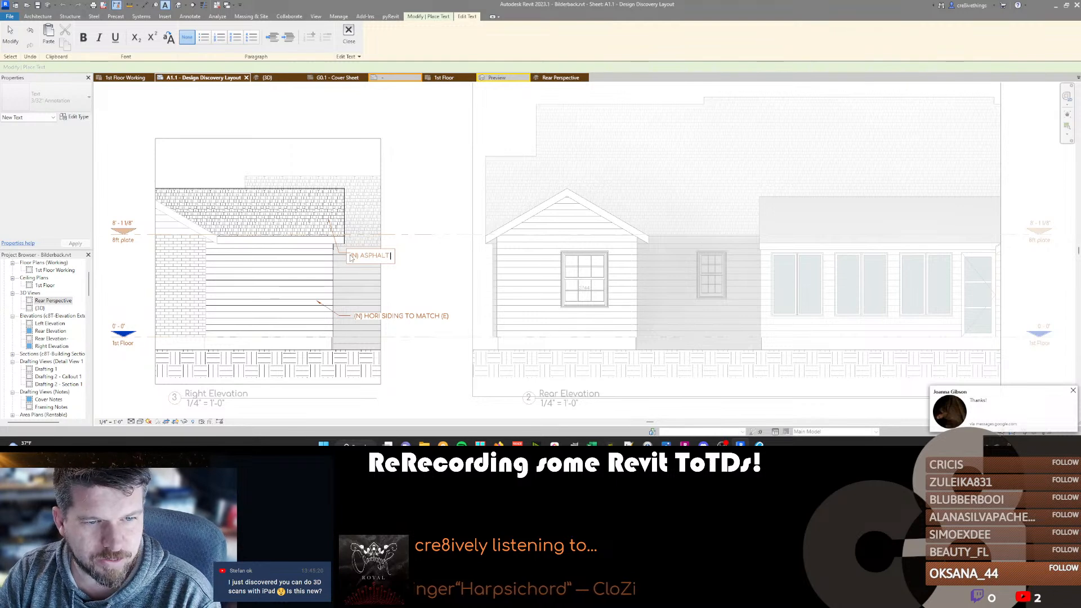
text(SHINGLE ROOF T)
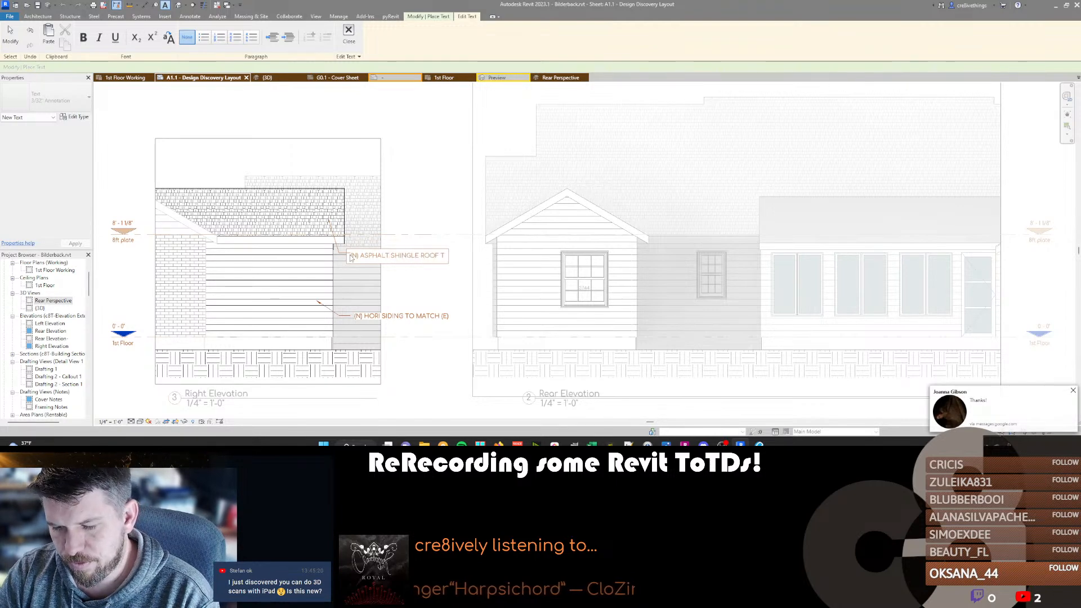
text(O MATCH (E)
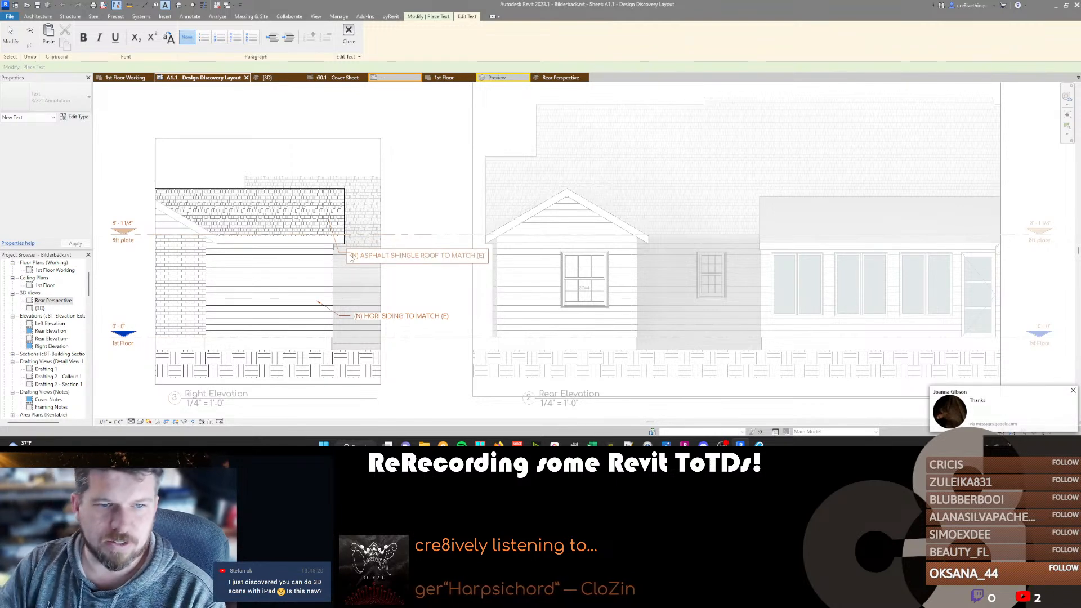
text())
click(388, 206)
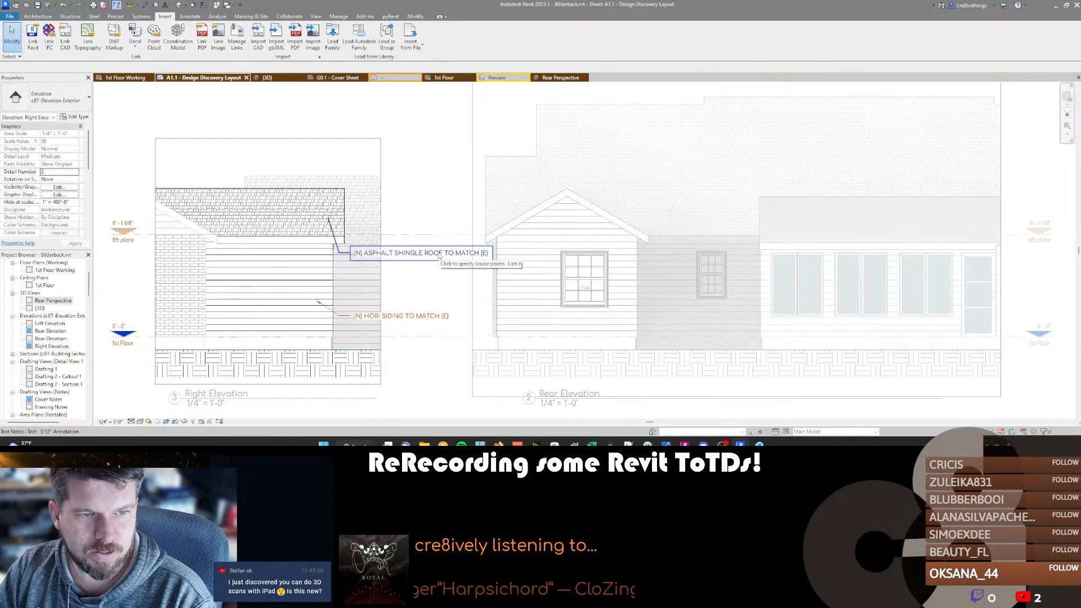
key(Escape)
Start a spot slope dimension and set its type's color to RGB 121-055-000 and leader line length to 1/4".
key(d)
key(i)
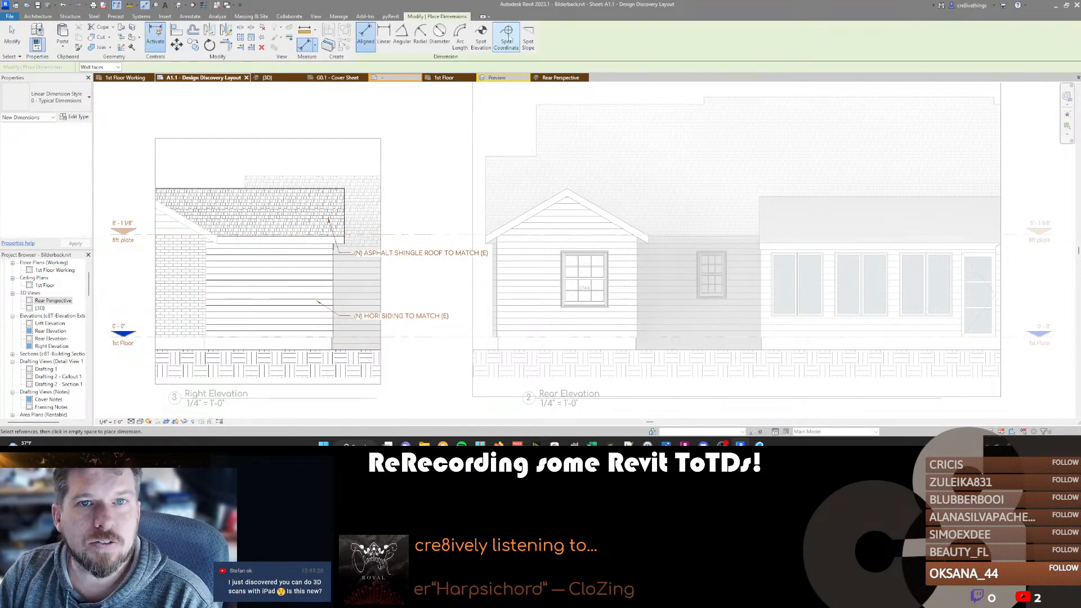
click(528, 36)
click(75, 116)
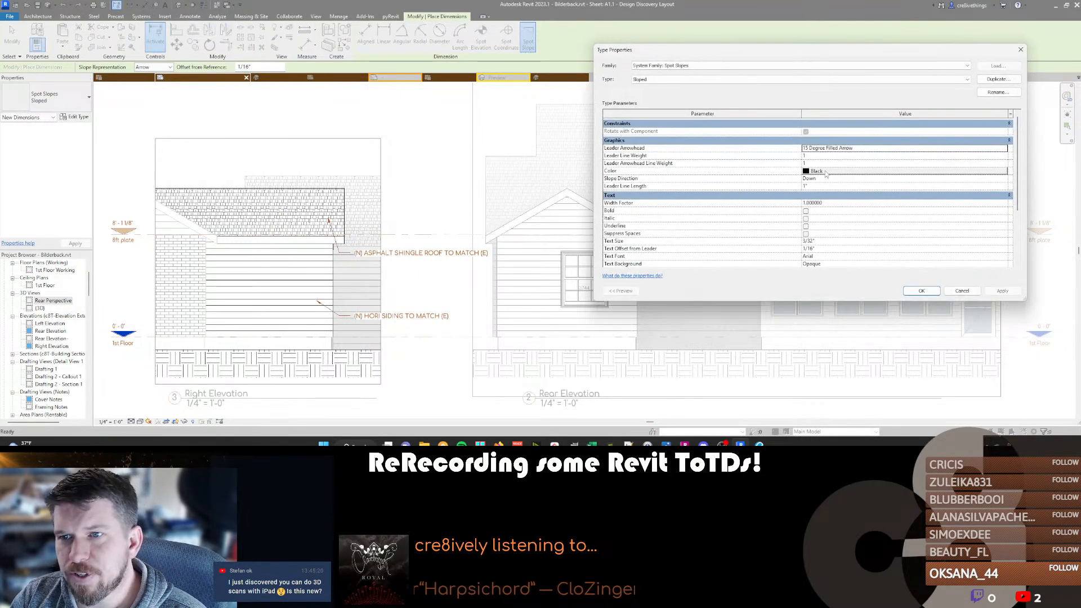
click(826, 172)
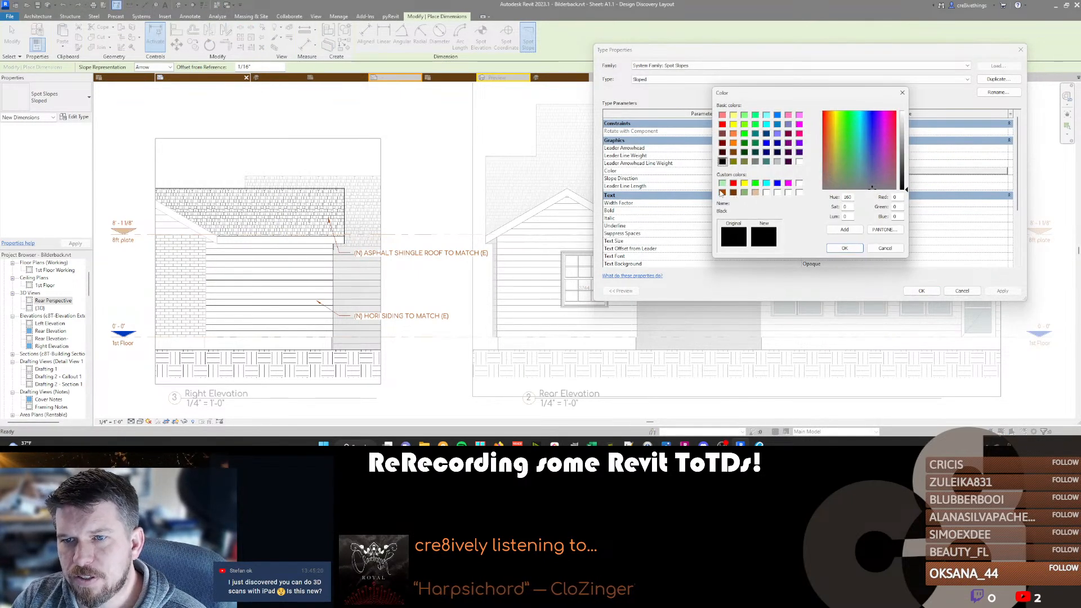
click(722, 192)
click(733, 192)
click(844, 247)
click(832, 186)
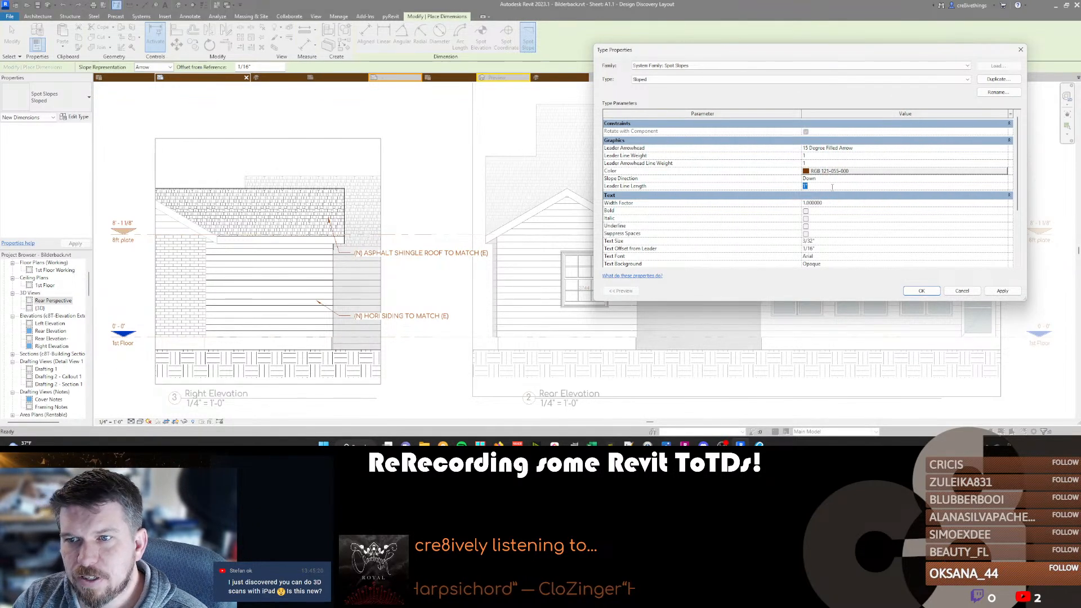
text(1/4")
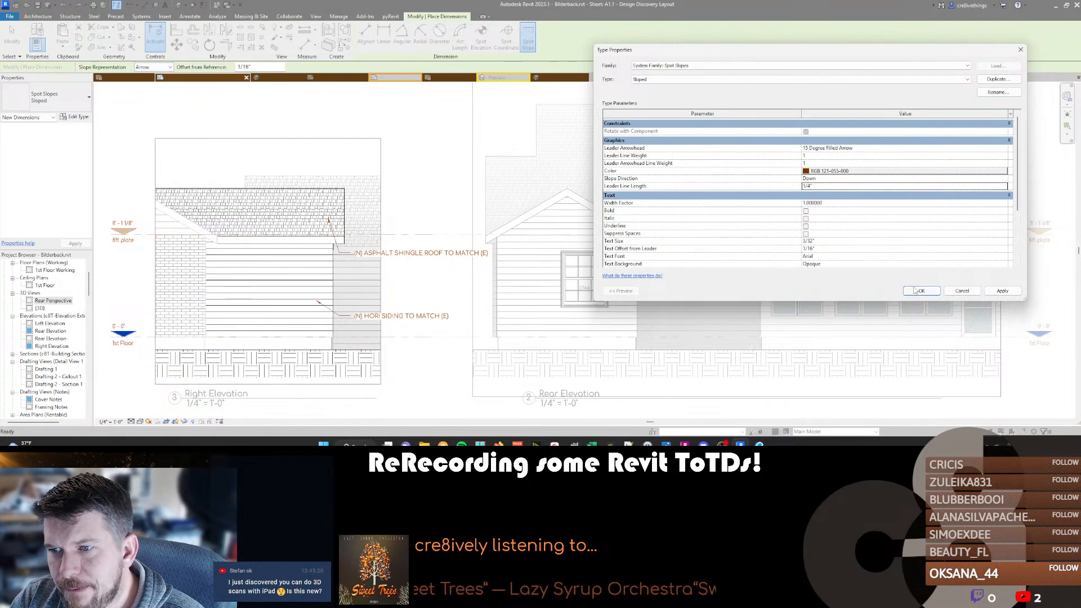
Set the spot slope type's text font to Comfortaa and text size to 5/64".
click(847, 256)
text(Comfortaa)
click(845, 241)
text(5/64)
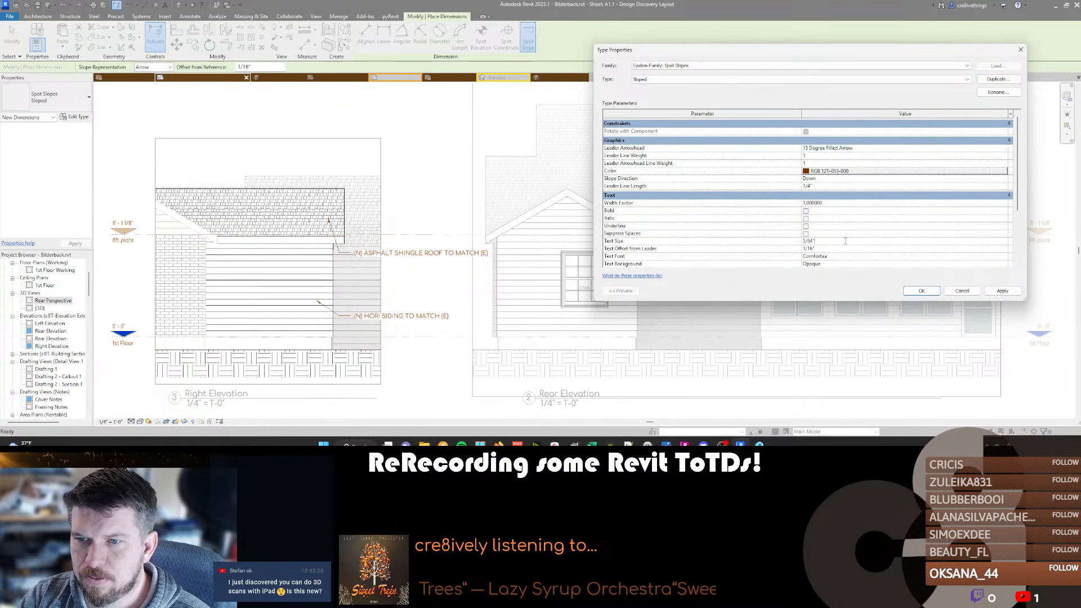
key(Return)
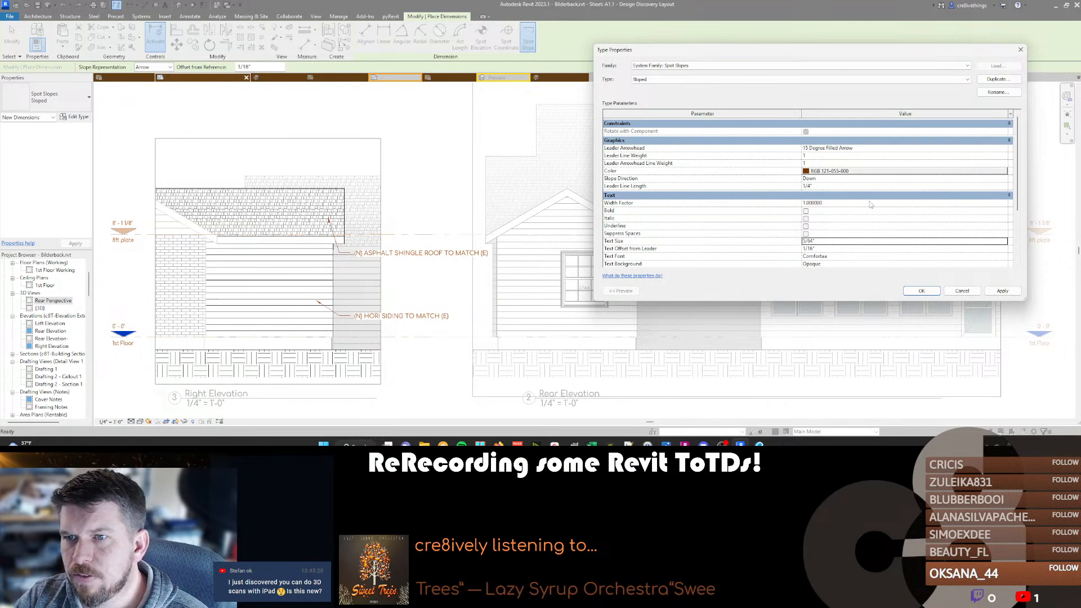
Set the spot slope type's leader arrowhead to 30 Degree Filled Arrow and place a spot slope on the Right Elevation's shingle roof.
click(957, 148)
click(1003, 148)
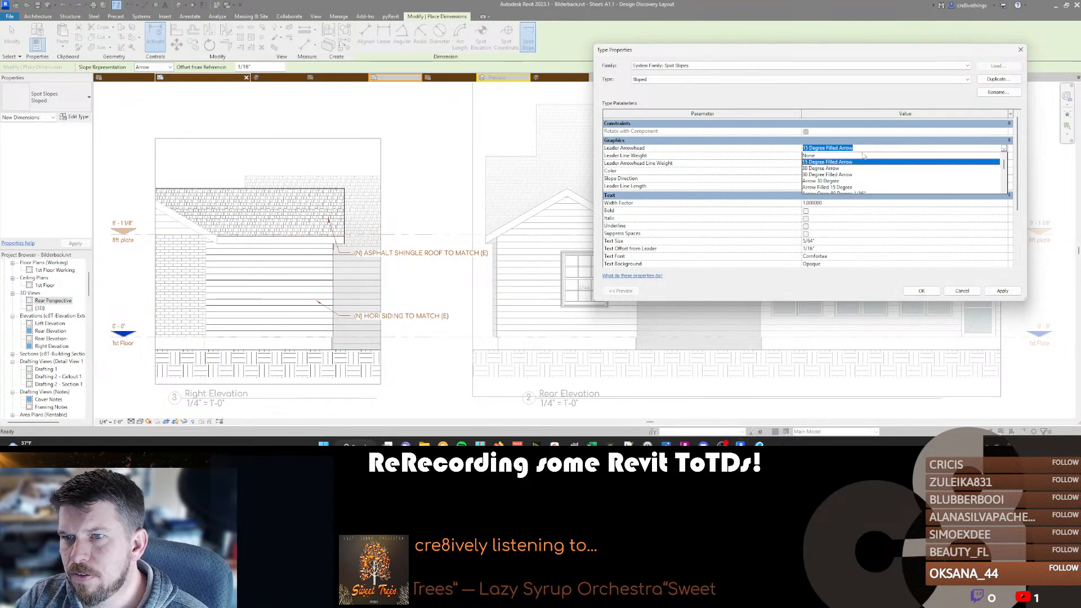
click(839, 171)
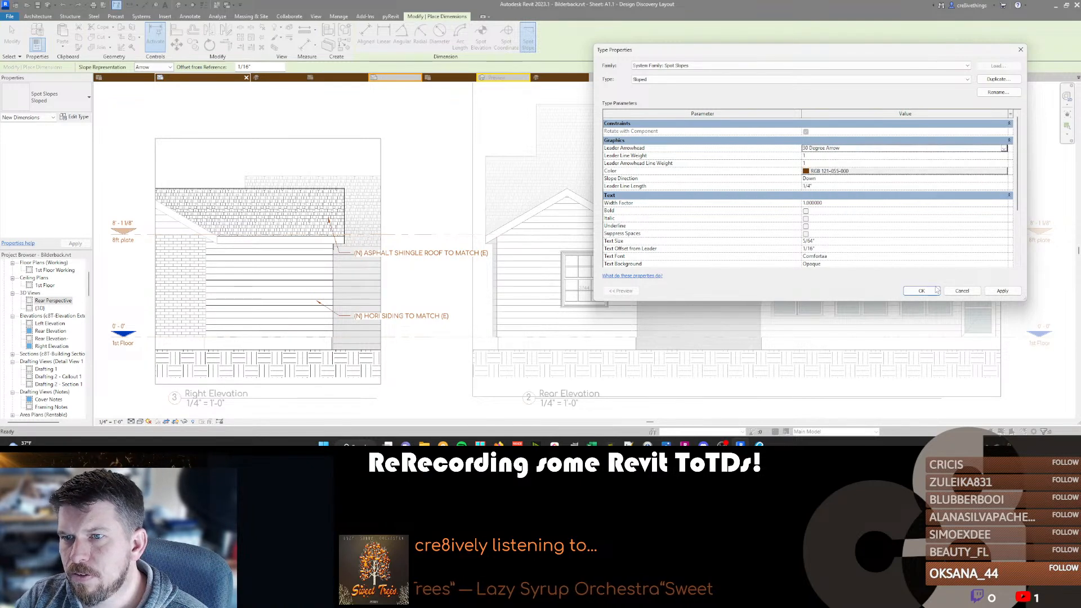
click(1004, 148)
click(844, 175)
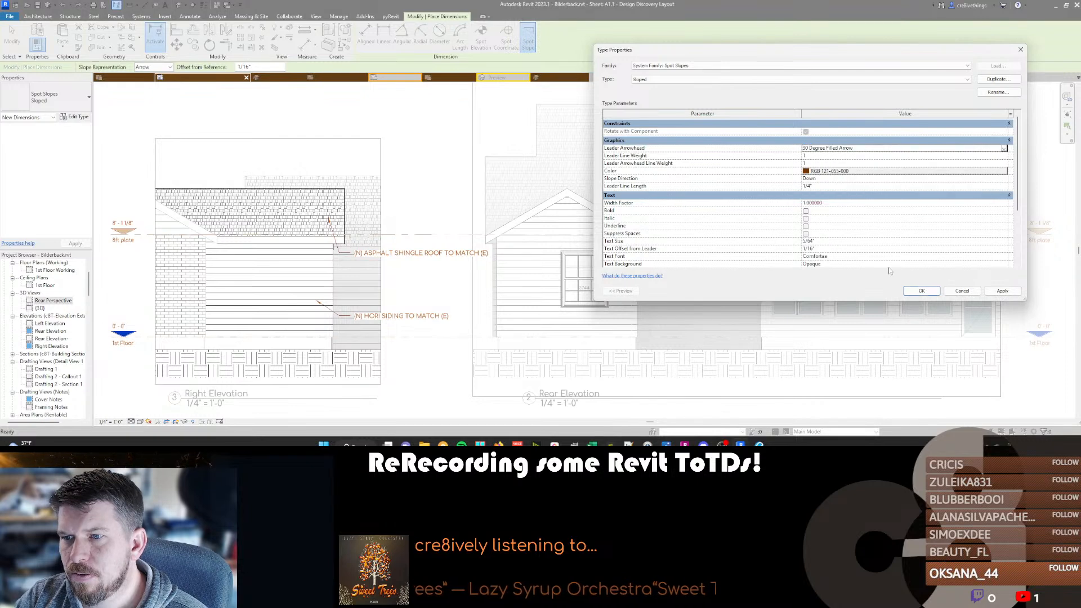
click(922, 290)
click(291, 216)
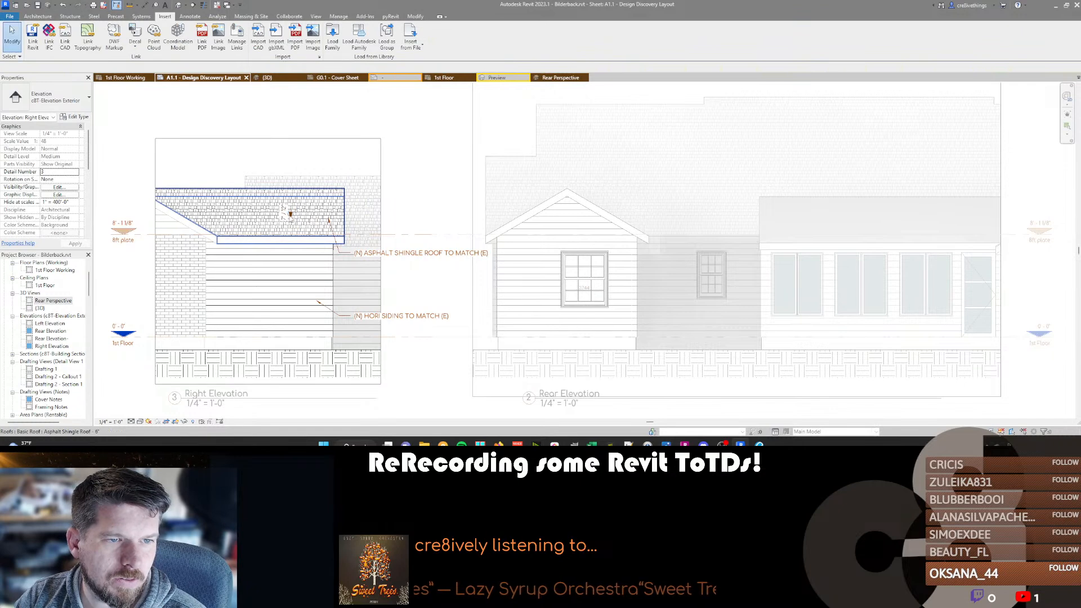
Set the color of the Right Elevation's spot slope type to RGB 170-077-000 to match the text notes.
click(289, 214)
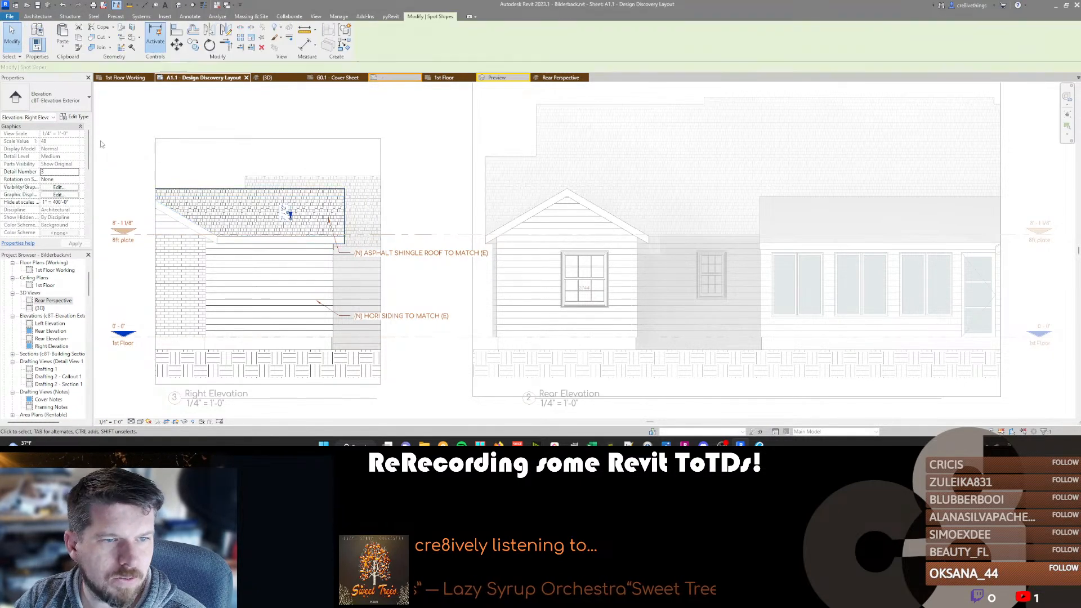
click(78, 117)
click(901, 170)
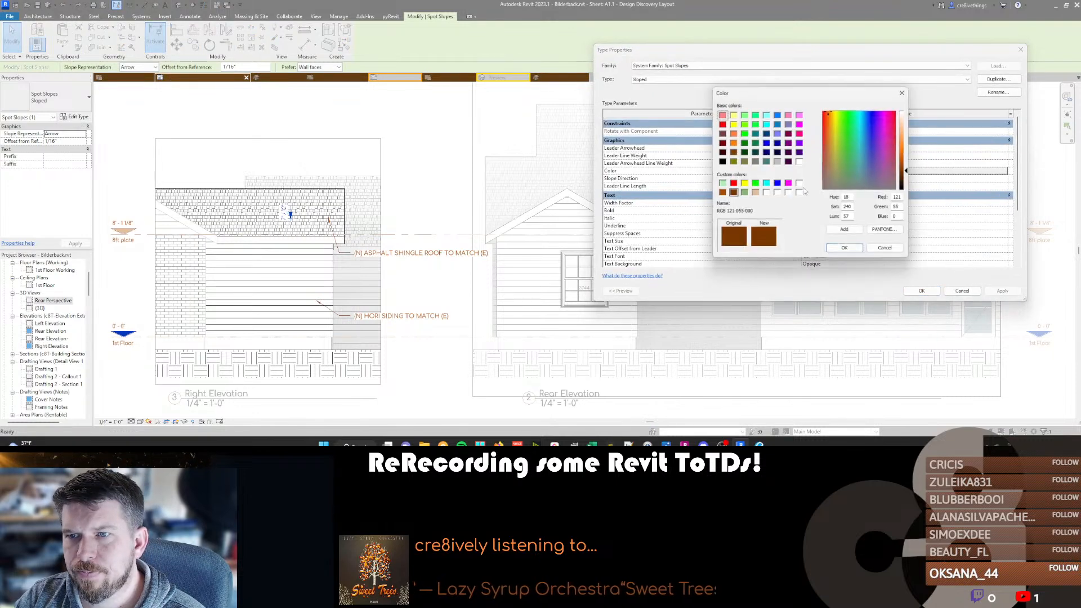
click(723, 192)
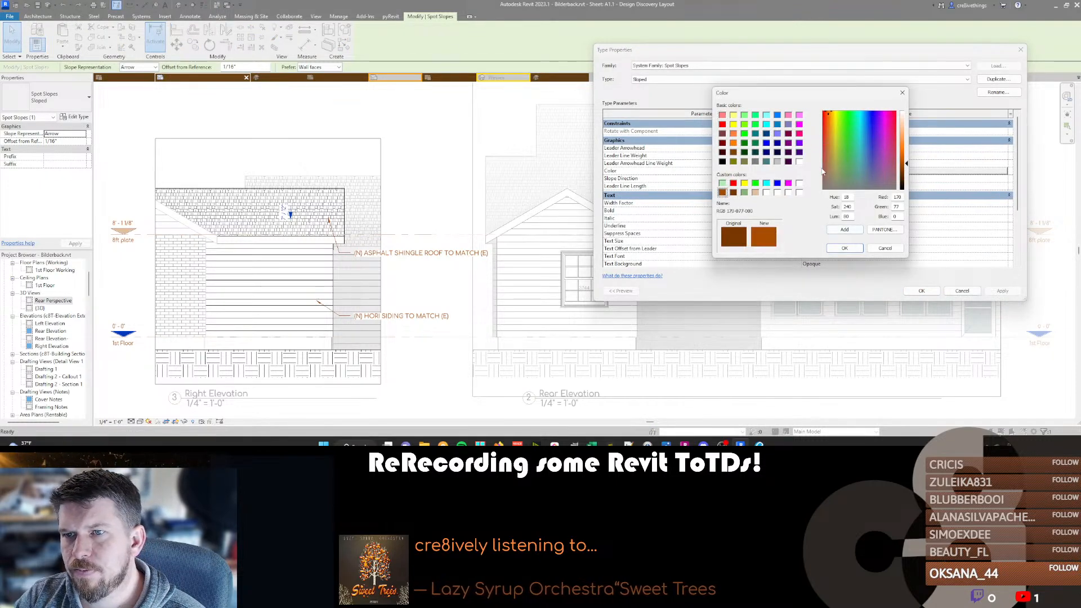
click(843, 248)
Set the spot slope type's leader arrowhead to 15 Degree Filled Arrow and accept the type changes.
click(827, 147)
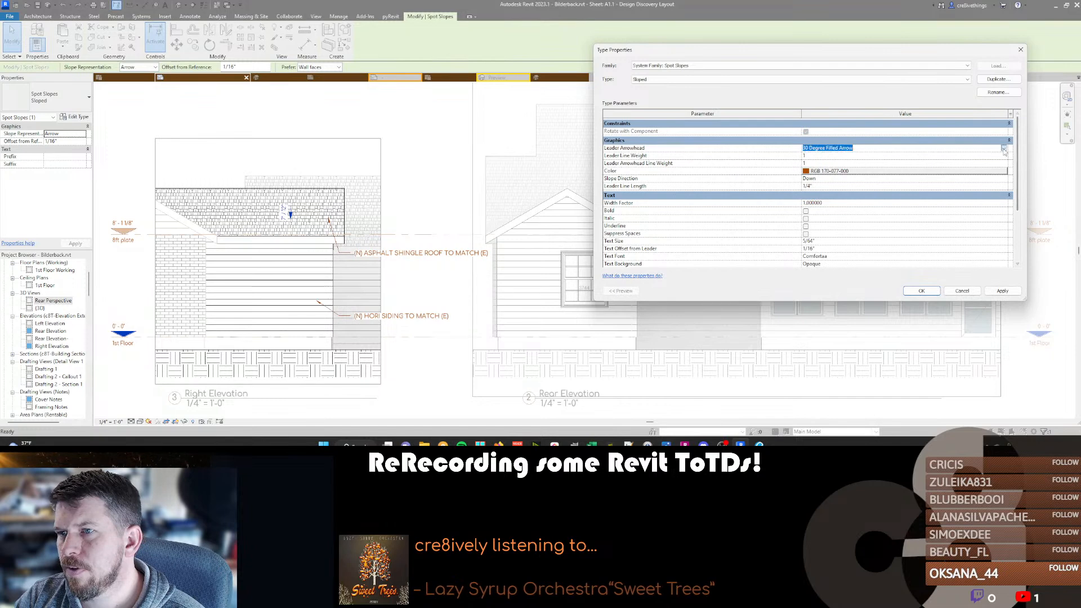
click(838, 148)
click(830, 162)
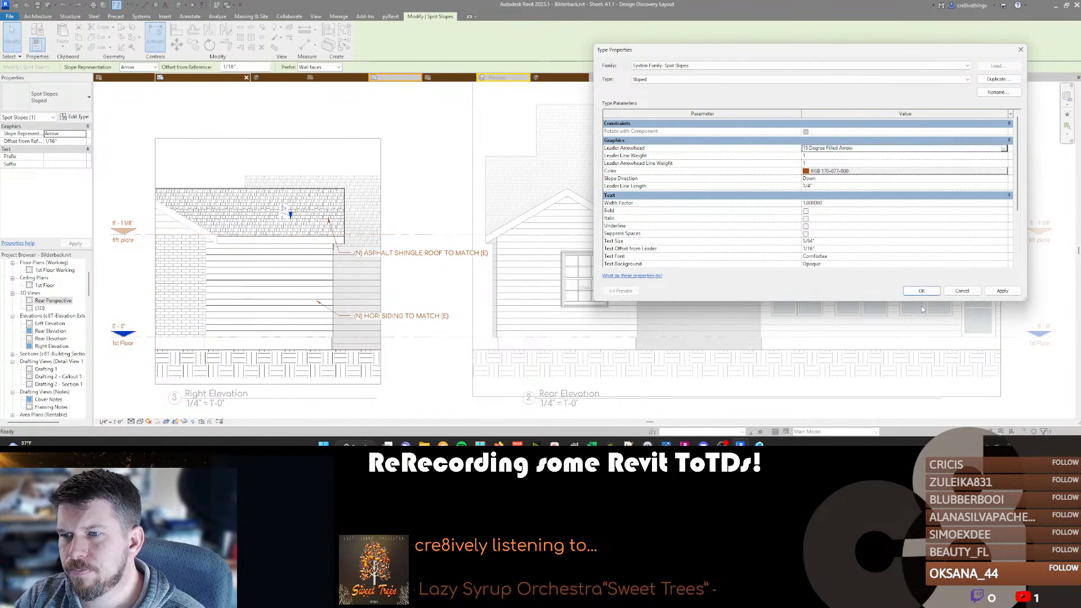
click(922, 291)
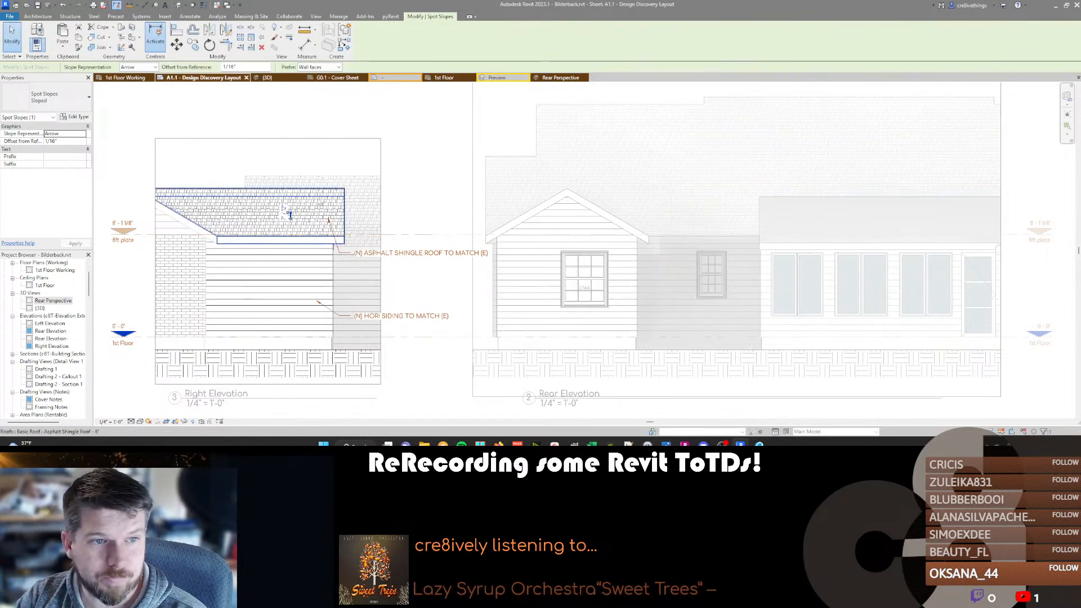
key(Escape)
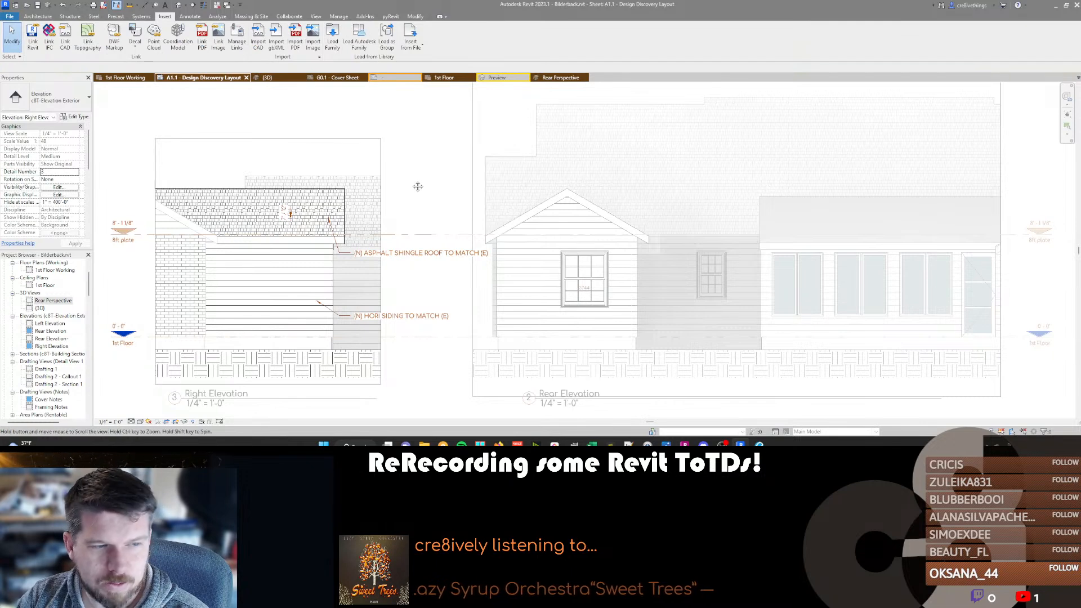
Place triangle-style spot slopes on both sides of the gable roof in the Rear Elevation.
double_click(420, 187)
double_click(514, 215)
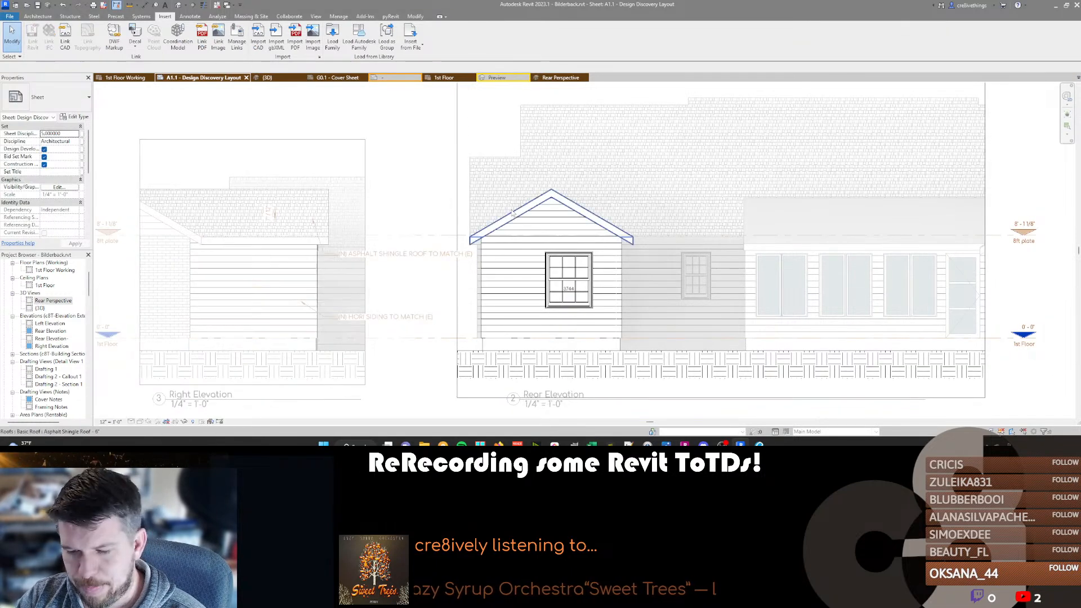
key(Return)
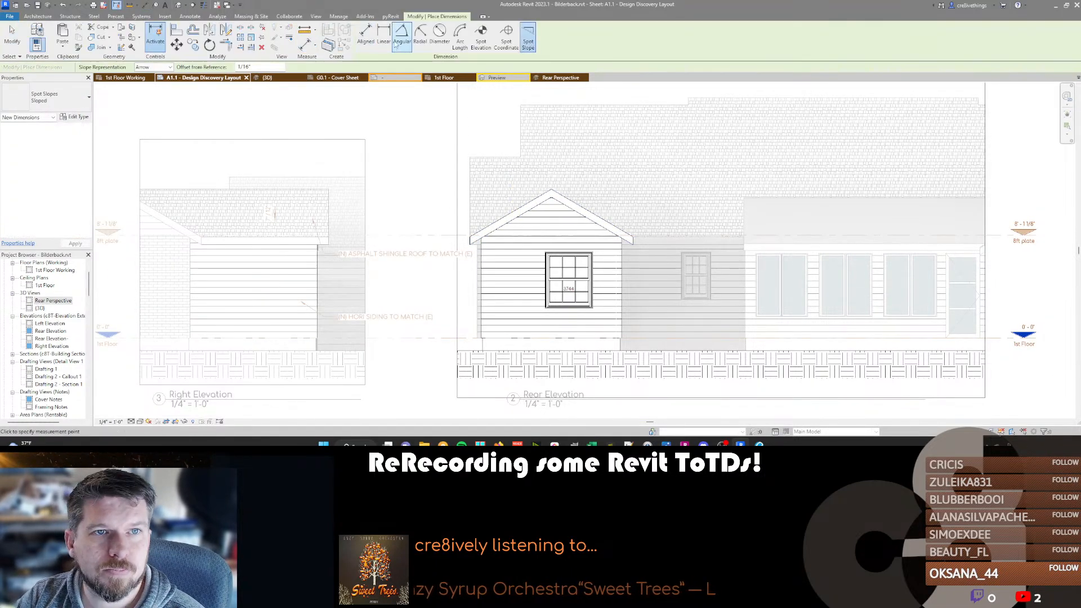
click(154, 67)
click(154, 83)
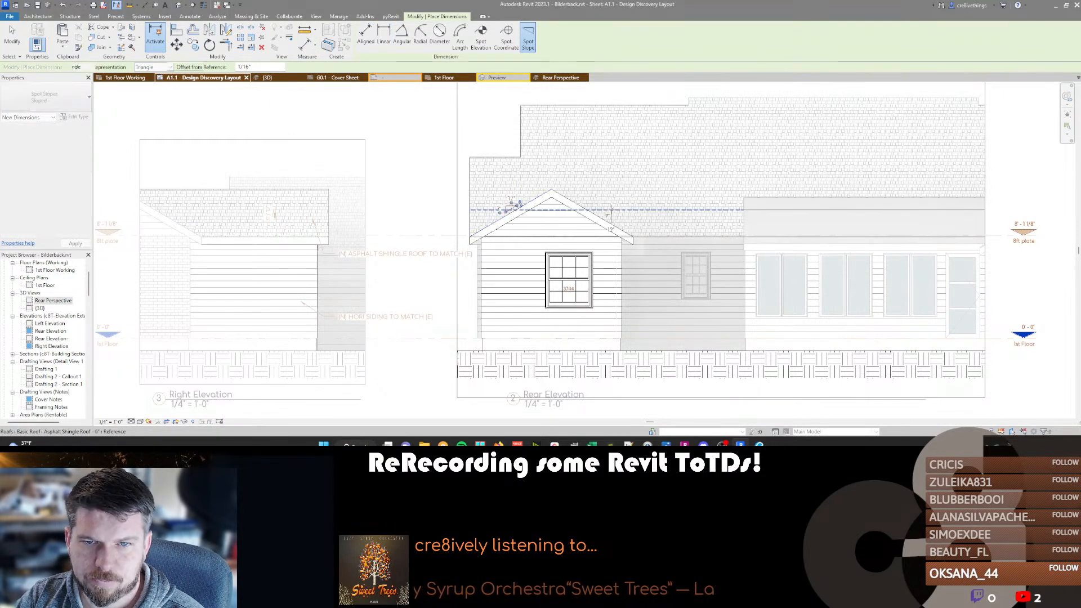
click(518, 203)
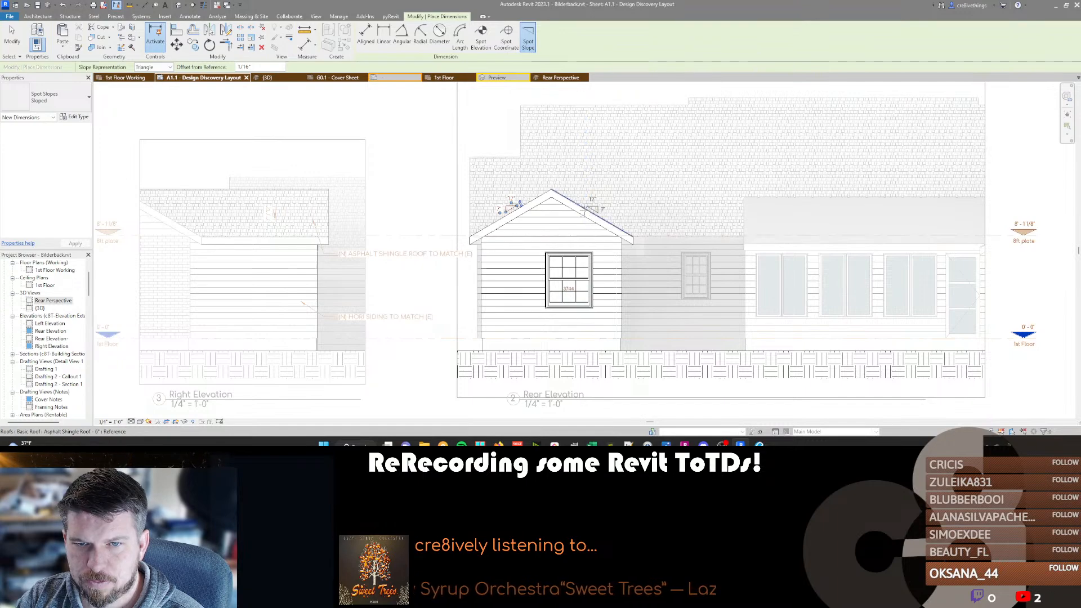
click(591, 204)
key(Escape)
key(Escape)
middle_drag(442, 275, 465, 263)
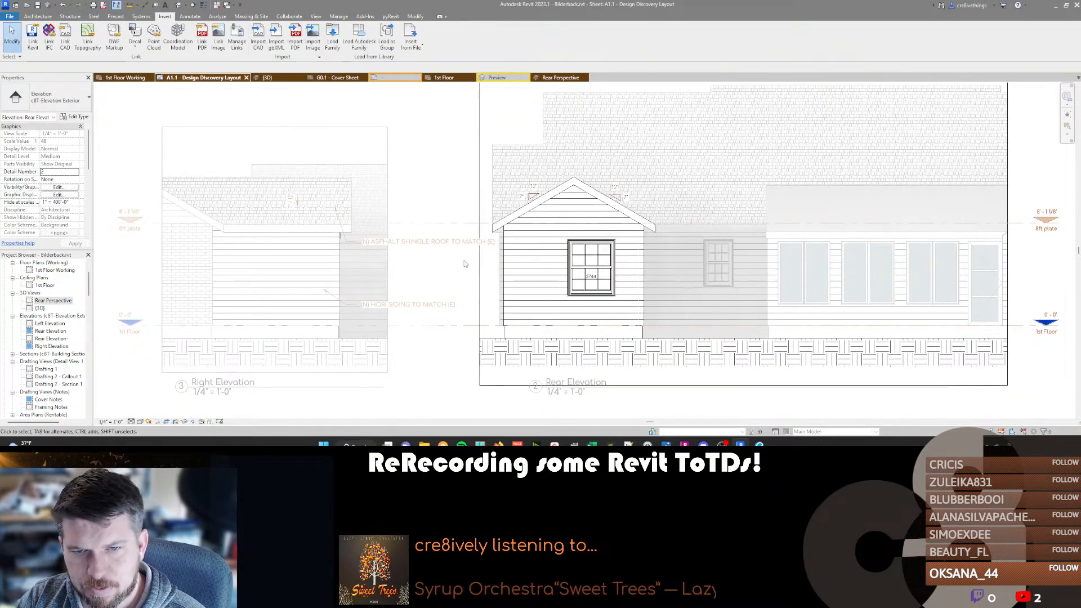
Switch to Insta360 Studio and look around the rear patio in the site photo IMG_015.insp.
key(ctrl+Tab)
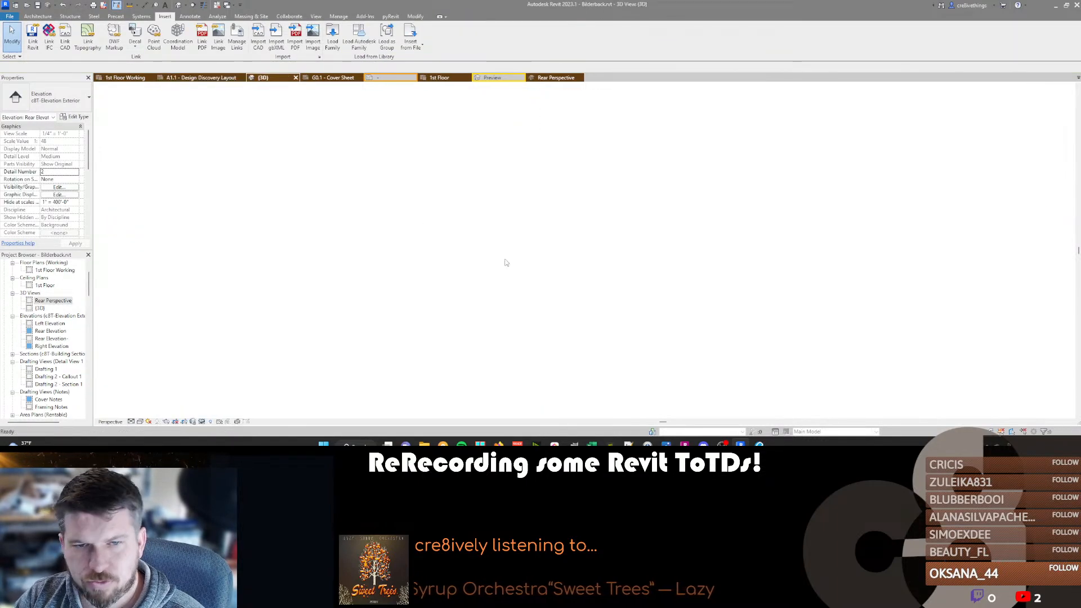
click(192, 78)
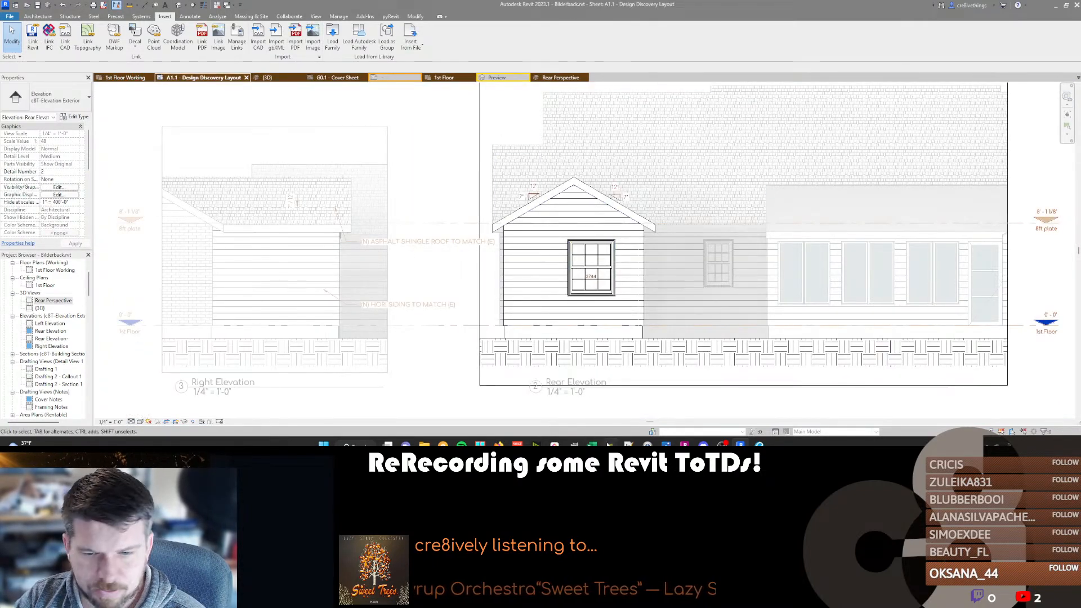
click(610, 444)
drag(661, 198, 470, 212)
drag(603, 197, 276, 237)
drag(568, 223, 844, 211)
mouse_move(523, 201)
mouse_down()
mouse_move(714, 200)
mouse_move(534, 205)
mouse_up()
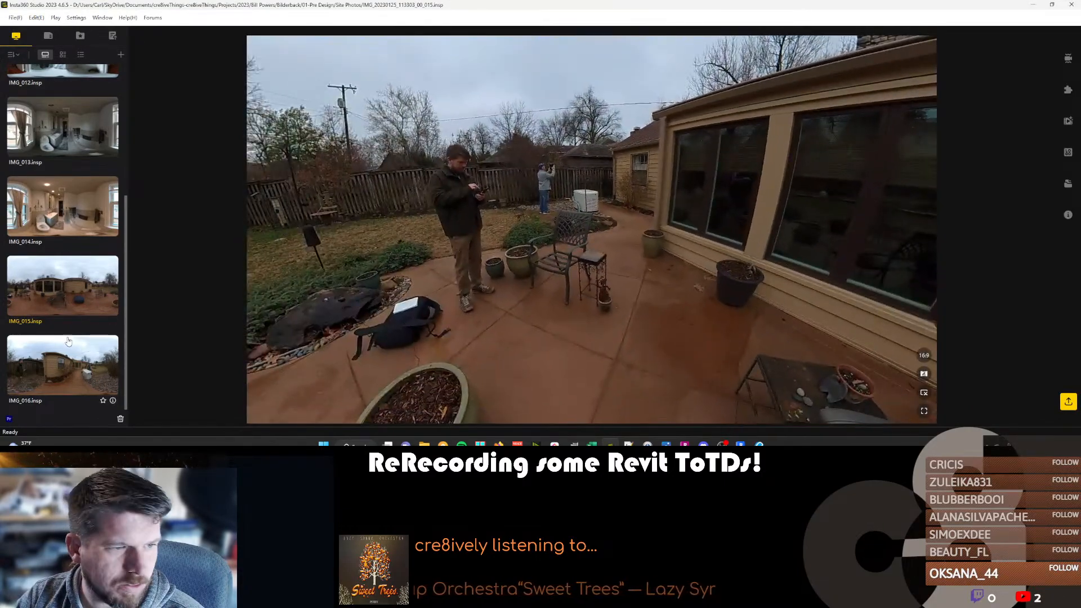
Switch to the photo viewer, look through the site photos of the house's rear exterior, and close the photo window.
click(669, 444)
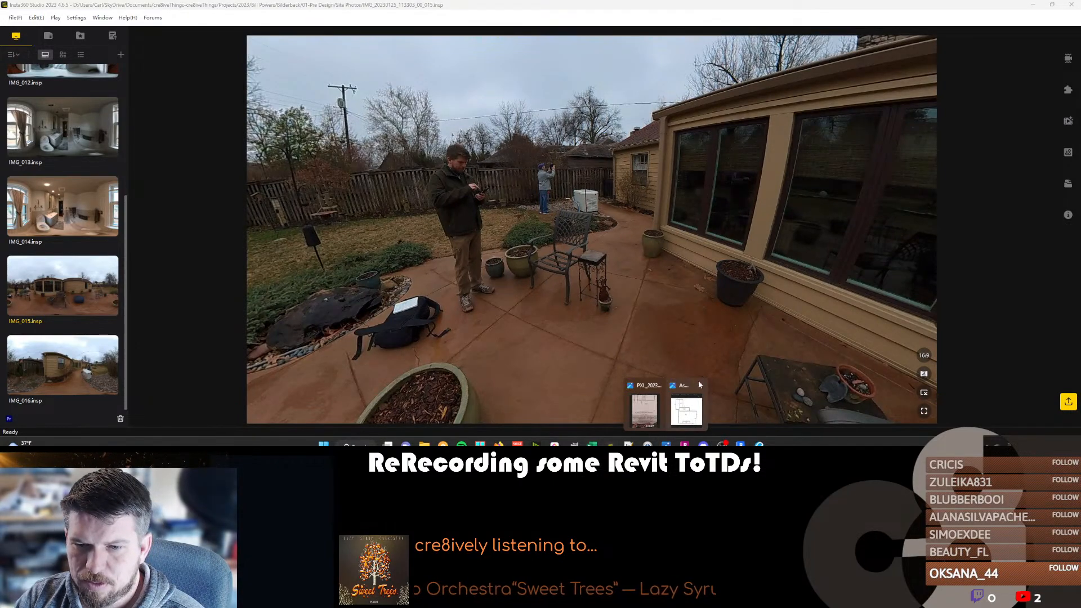
mouse_move(686, 418)
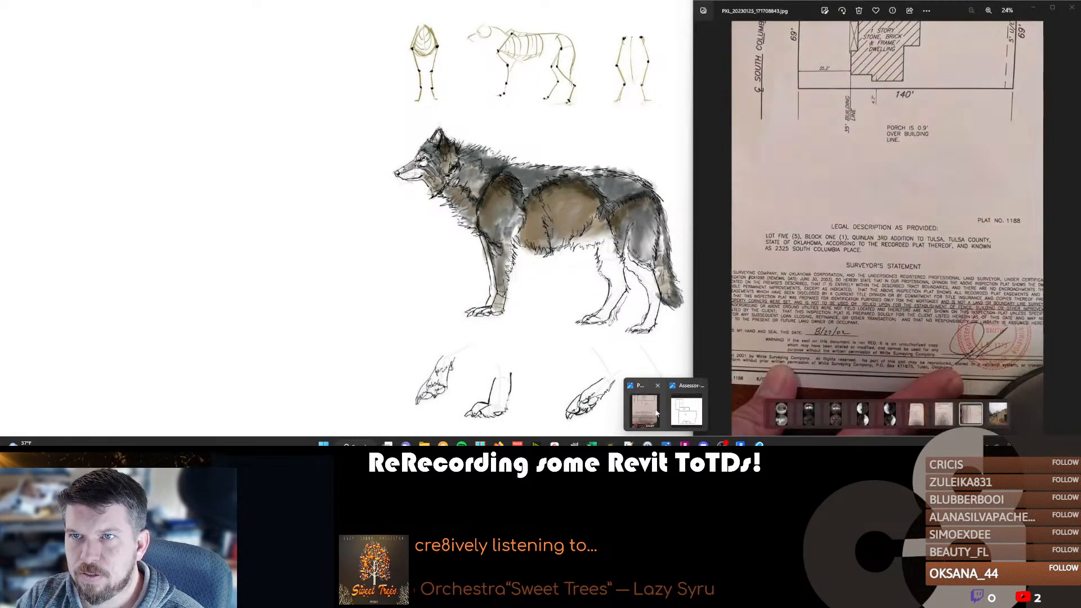
click(644, 411)
key(Left)
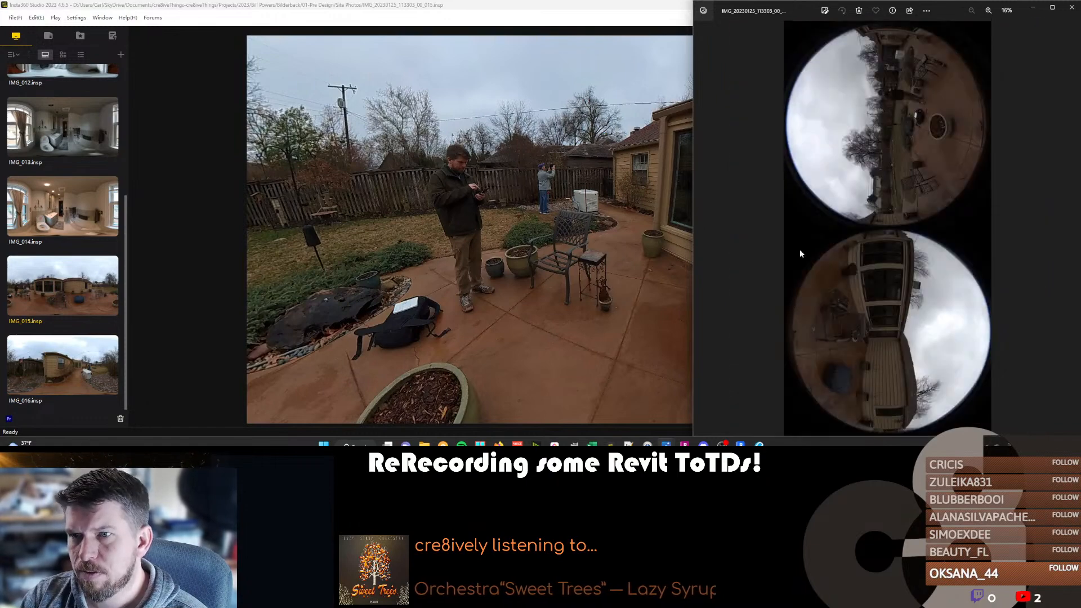
key(Right)
key(Right)
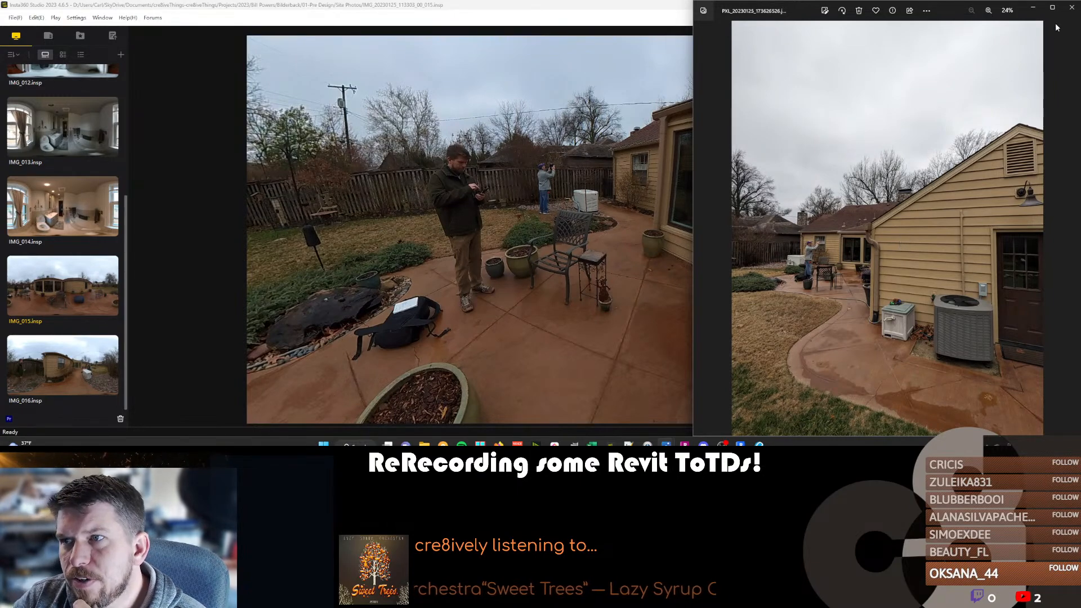
click(1071, 7)
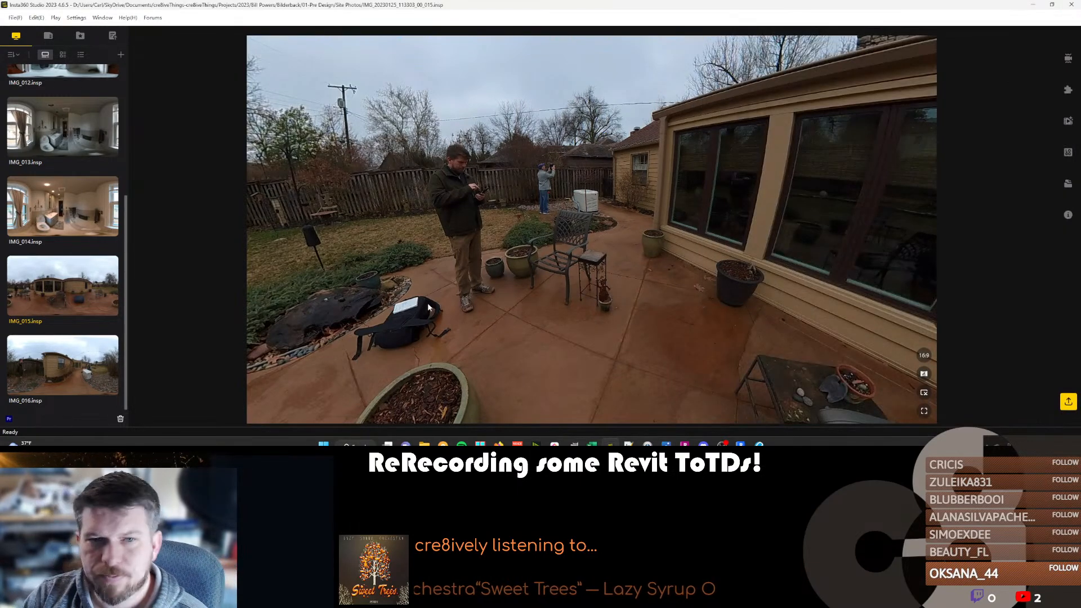
Check the Assessor-Building Layout.jpg drawing and return to Revit.
mouse_move(424, 444)
click(666, 444)
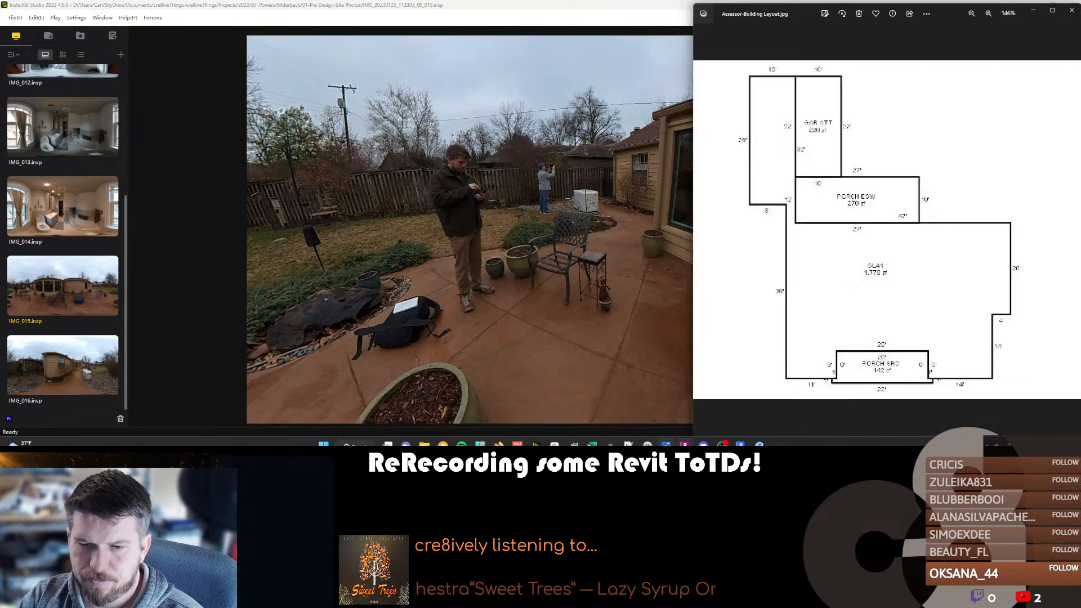
click(759, 445)
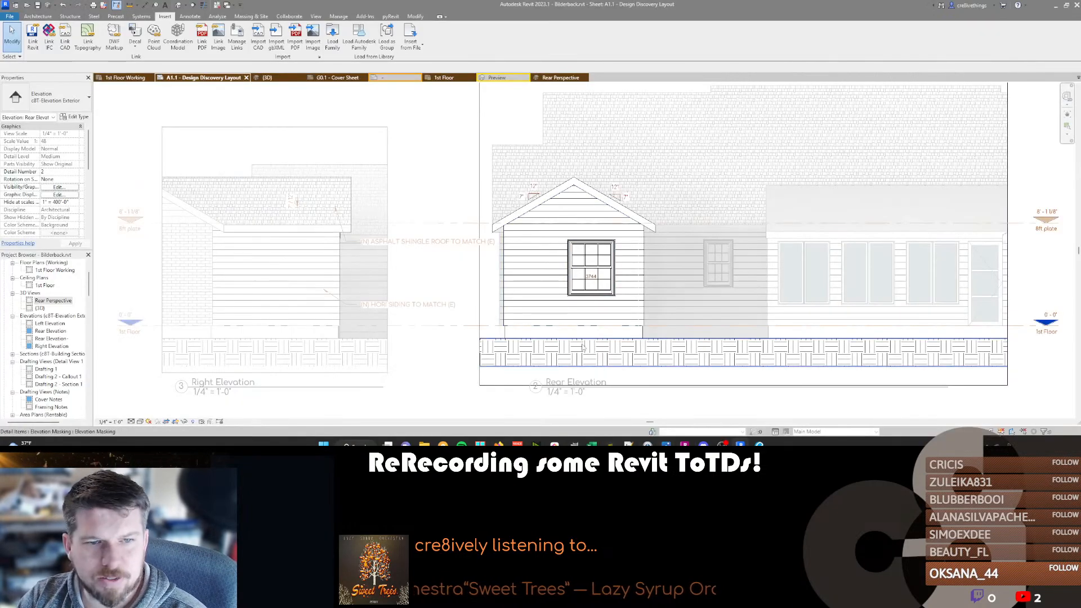
Activate the Right Elevation and add a right-side leader from the "(N) HORI SIDING TO MATCH (E)" note to the Rear Elevation's siding.
double_click(429, 272)
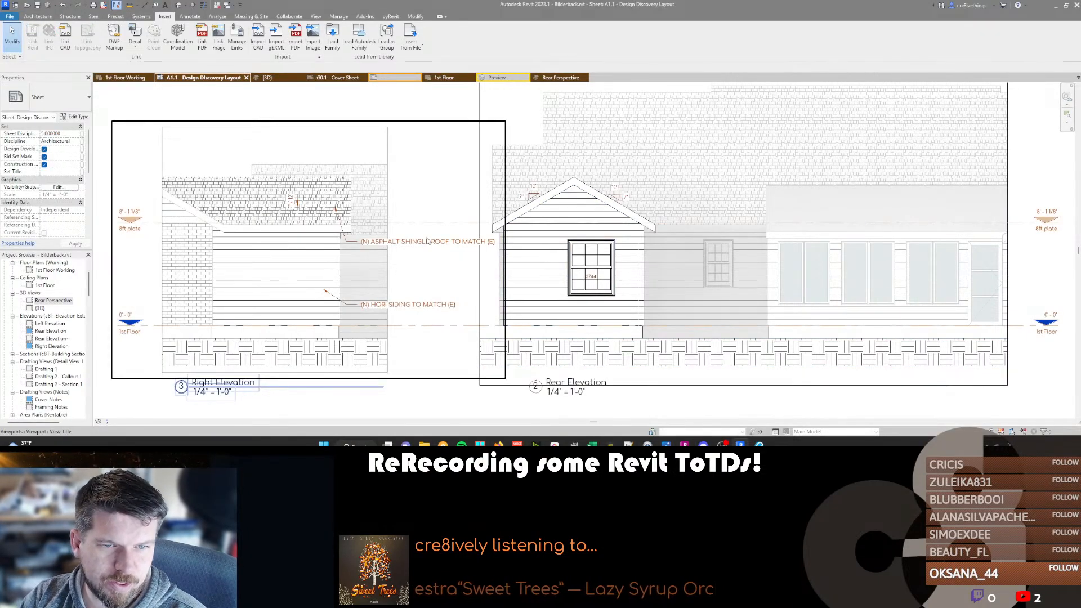
double_click(425, 297)
click(408, 304)
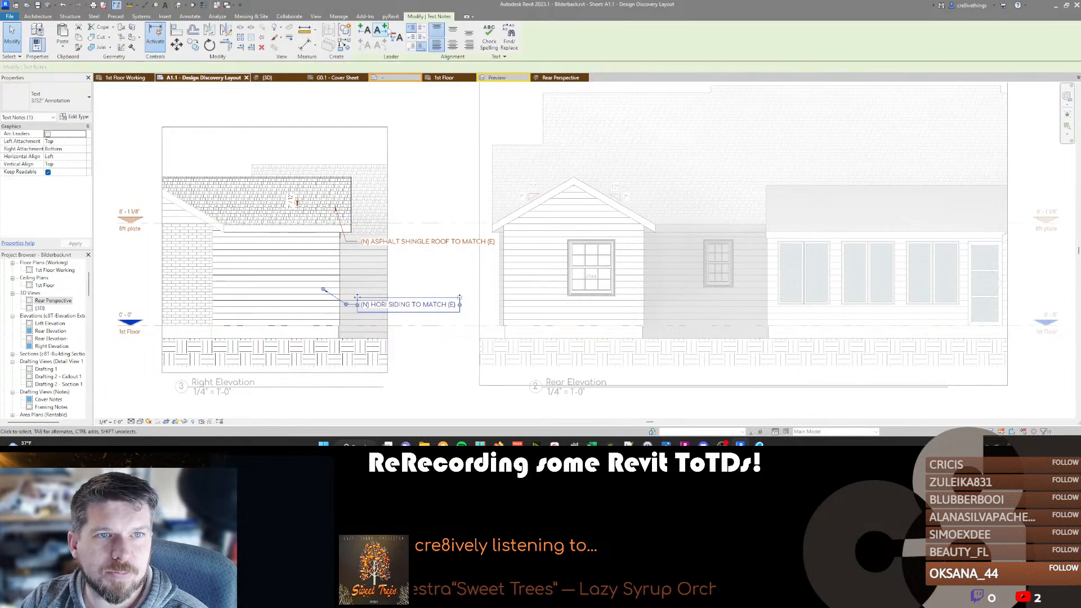
mouse_move(512, 304)
mouse_down()
mouse_move(518, 285)
mouse_move(492, 304)
mouse_up()
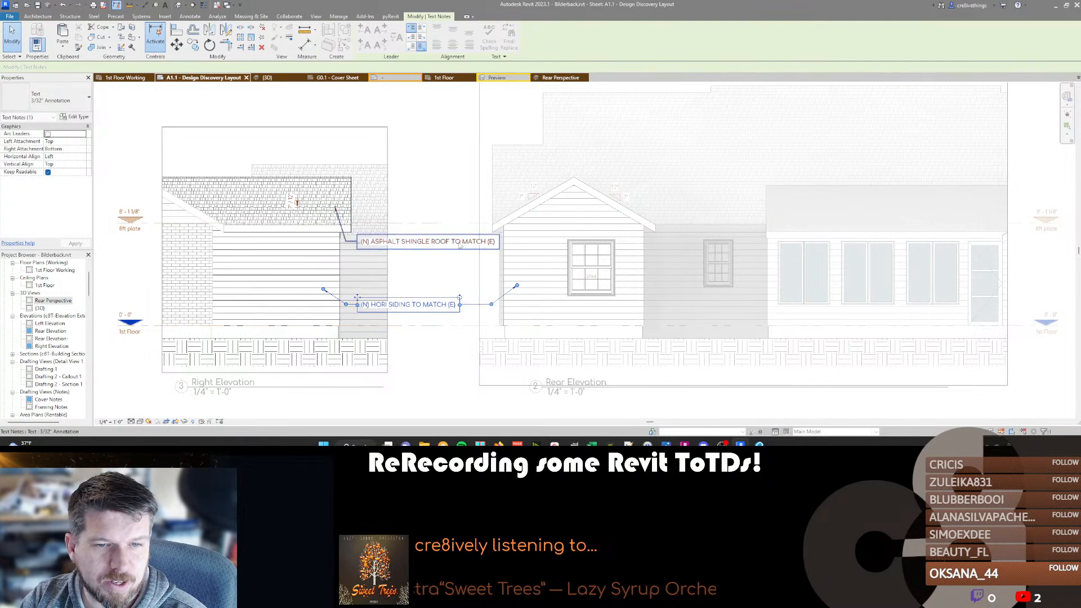
Narrow the asphalt shingle roof note so it wraps onto two lines and center it between the two elevations.
click(451, 246)
drag(499, 242, 449, 241)
drag(357, 234, 388, 234)
Wrap the siding note onto two lines, align it below the shingle note, and adjust its right leader.
click(429, 306)
click(429, 306)
mouse_move(357, 297)
mouse_down()
mouse_move(388, 297)
mouse_move(364, 304)
mouse_up()
drag(491, 305, 452, 308)
drag(523, 311, 478, 311)
Add a right-side leader from the shingle roof note to the Rear Elevation's gable roof, adjust the note's width, and deactivate the view.
click(457, 245)
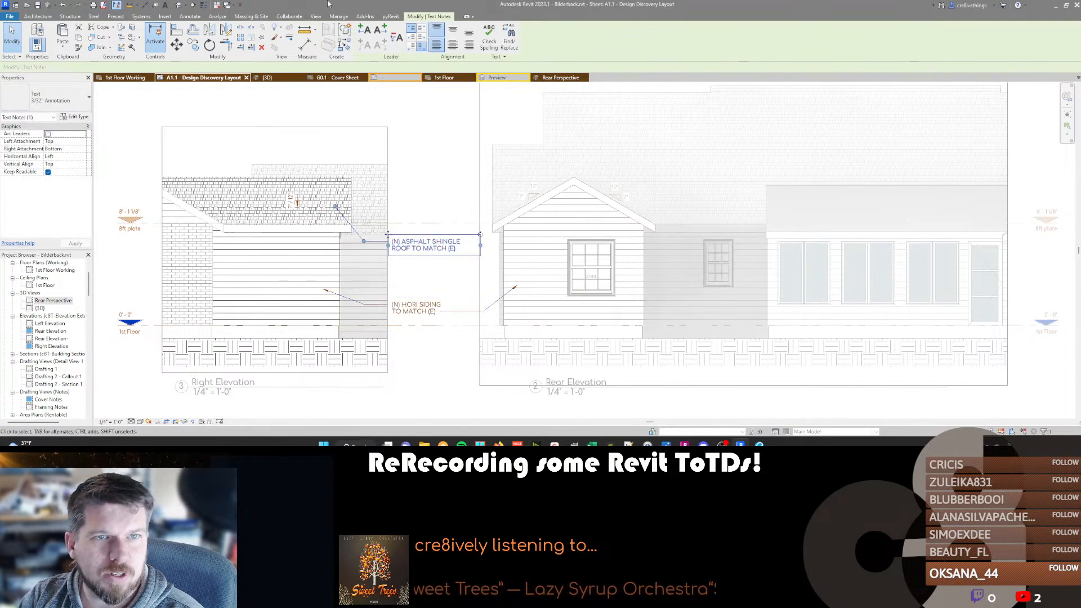
click(380, 29)
drag(532, 248, 489, 249)
click(501, 255)
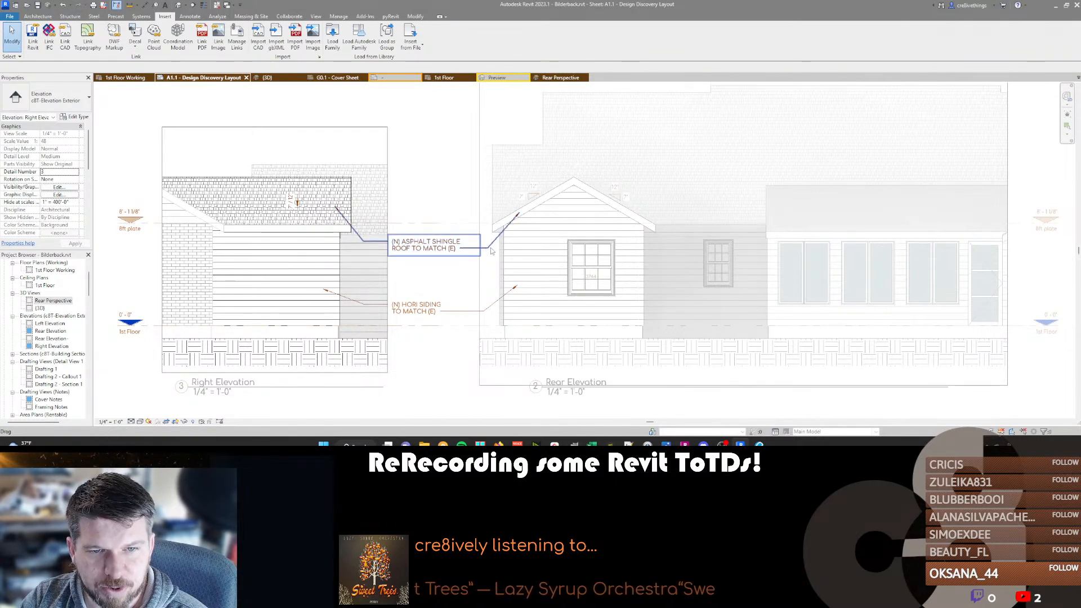
click(485, 251)
drag(486, 251, 471, 248)
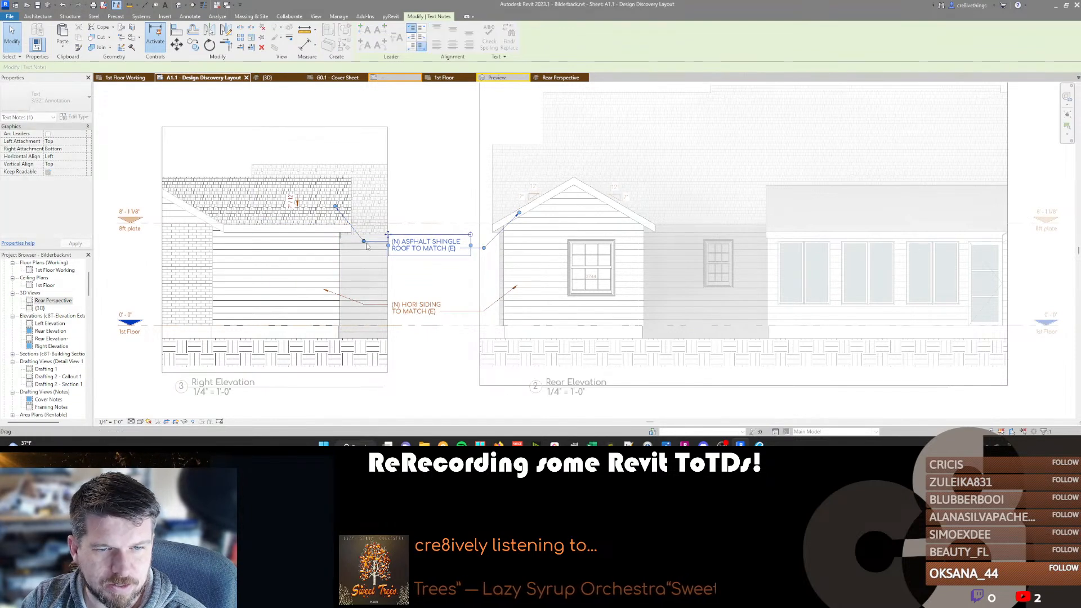
double_click(411, 261)
Move the Right and Rear Elevation viewports together to the lower part of the sheet, beside the floor plan.
middle_drag(473, 260, 425, 264)
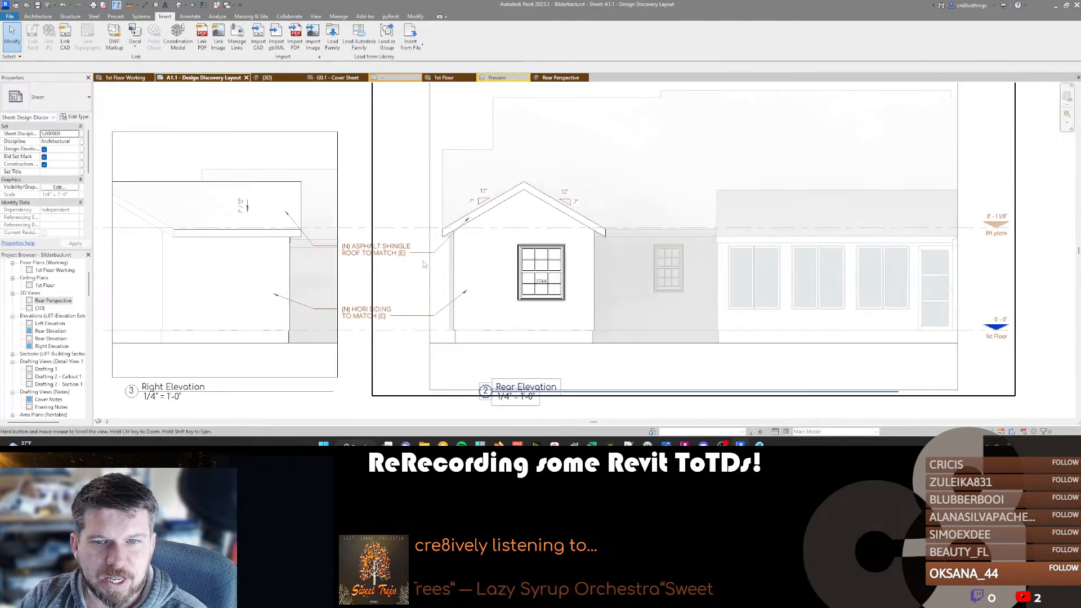
scroll(425, 265, down, 1)
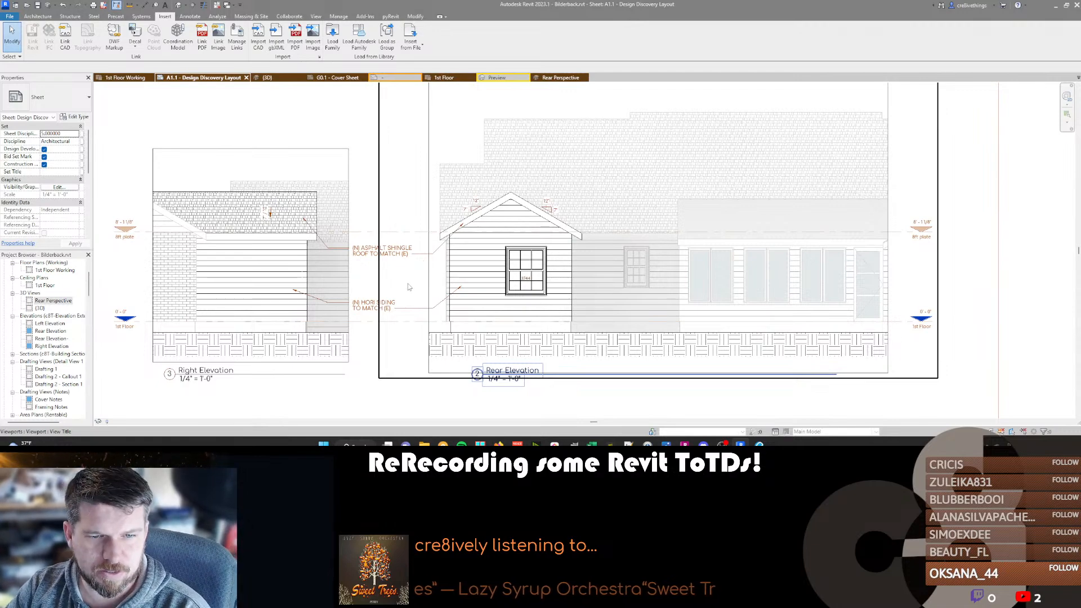
scroll(382, 263, down, 2)
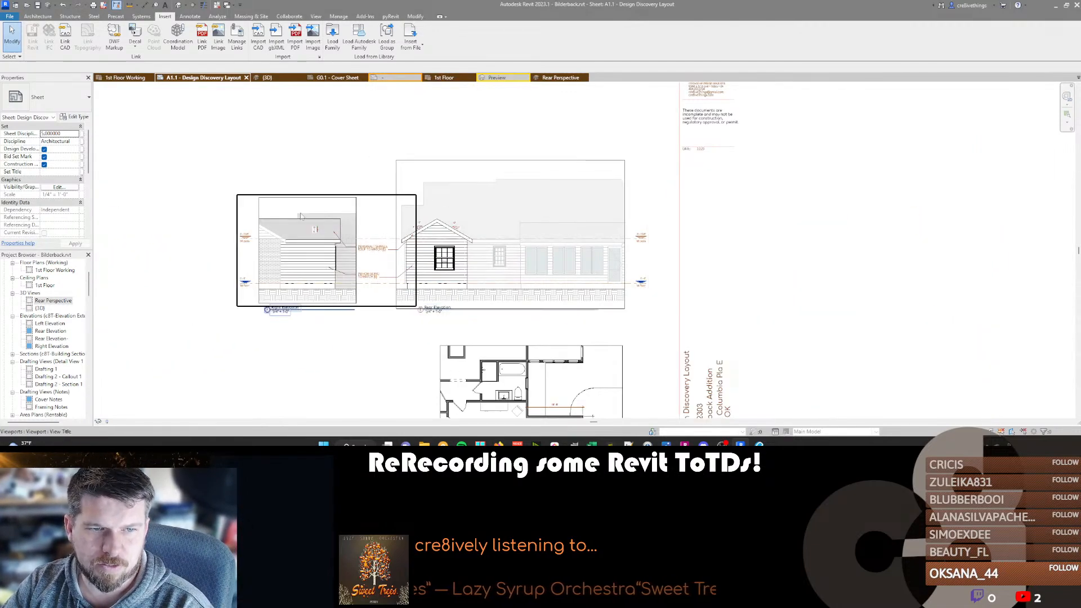
scroll(363, 225, down, 2)
scroll(363, 225, down, 1)
middle_drag(369, 256, 402, 260)
click(449, 237)
ctrl+click(440, 234)
drag(439, 235, 362, 309)
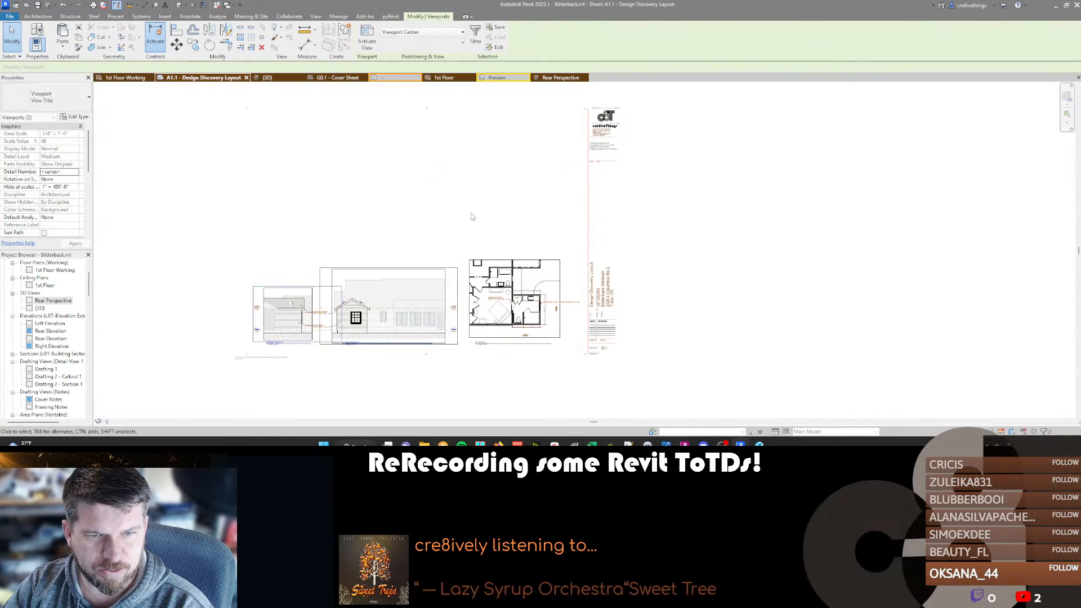
click(268, 171)
Place the Rear Perspective 3D view on the sheet above the elevations and floor plan.
drag(51, 301, 112, 294)
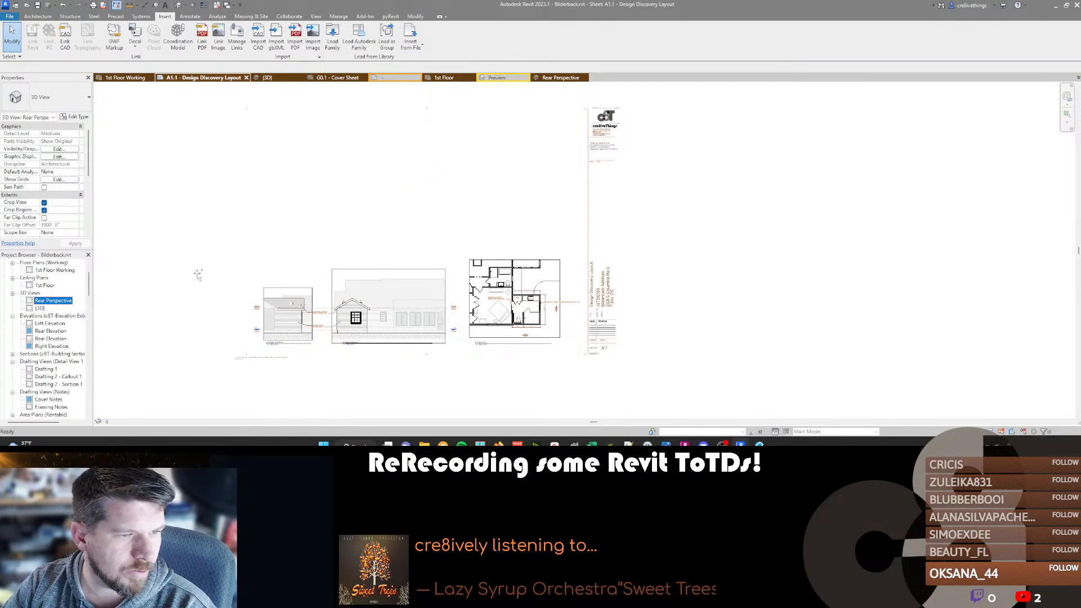
drag(409, 206, 419, 203)
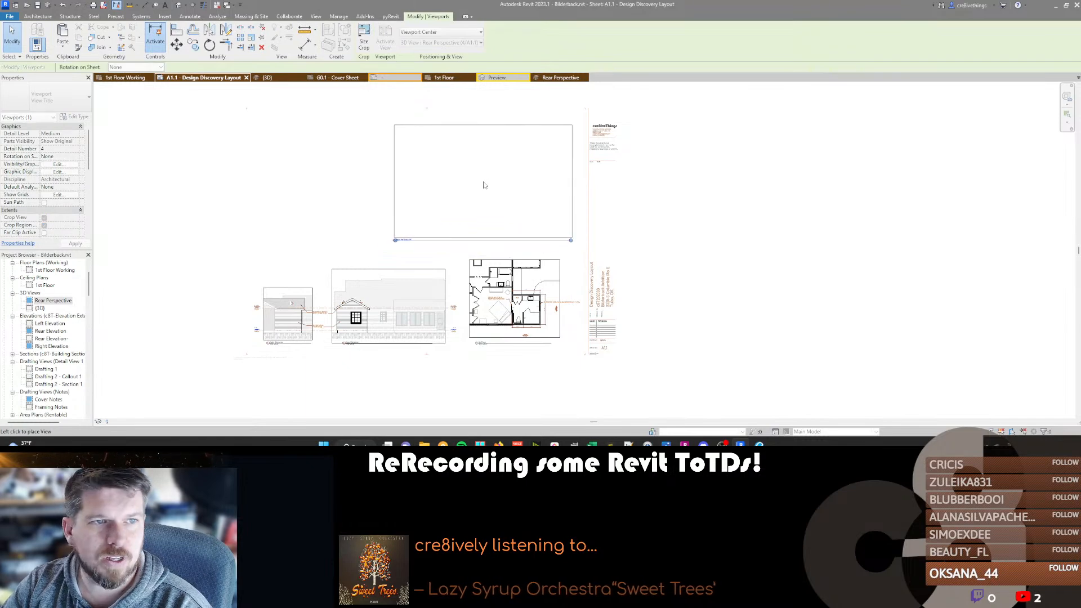
click(491, 179)
scroll(479, 188, up, 2)
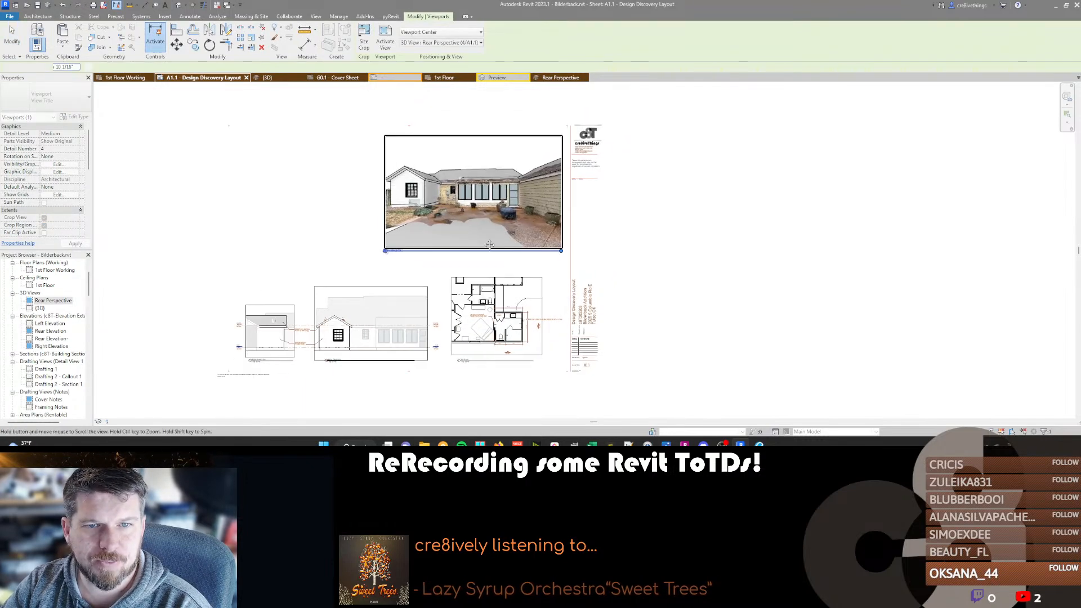
Activate the Rear Perspective viewport and reduce its crop region size using Scale (locked proportions).
scroll(477, 190, down, 2)
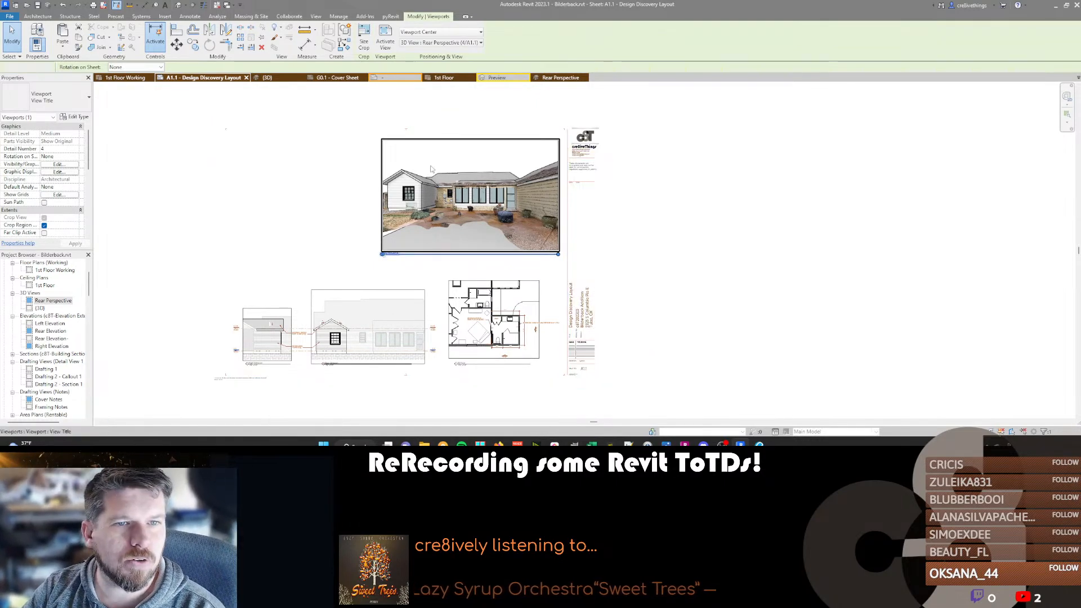
double_click(430, 142)
click(430, 141)
click(364, 39)
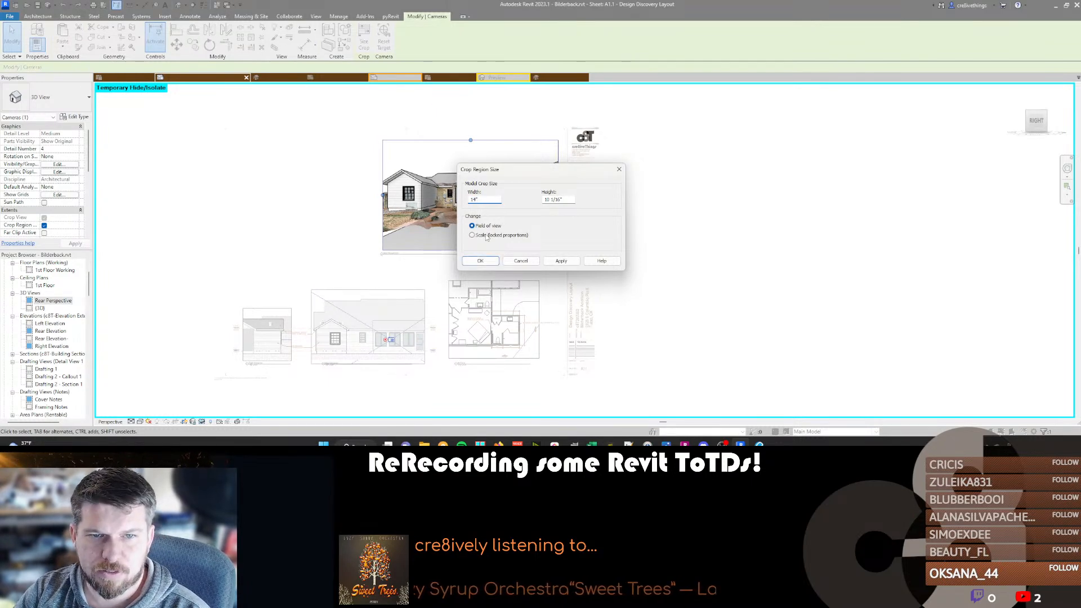
click(482, 260)
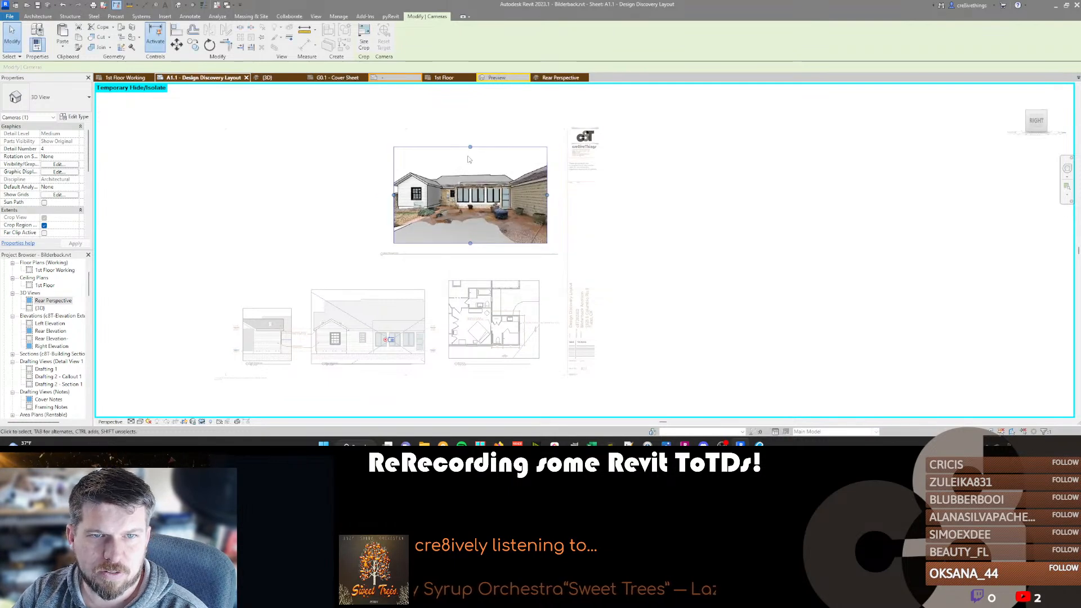
Trim the lower, upper and right edges of the Rear Perspective's crop region closer to the house, and deactivate the view.
drag(470, 243, 470, 226)
drag(470, 147, 470, 160)
drag(546, 193, 530, 193)
double_click(419, 246)
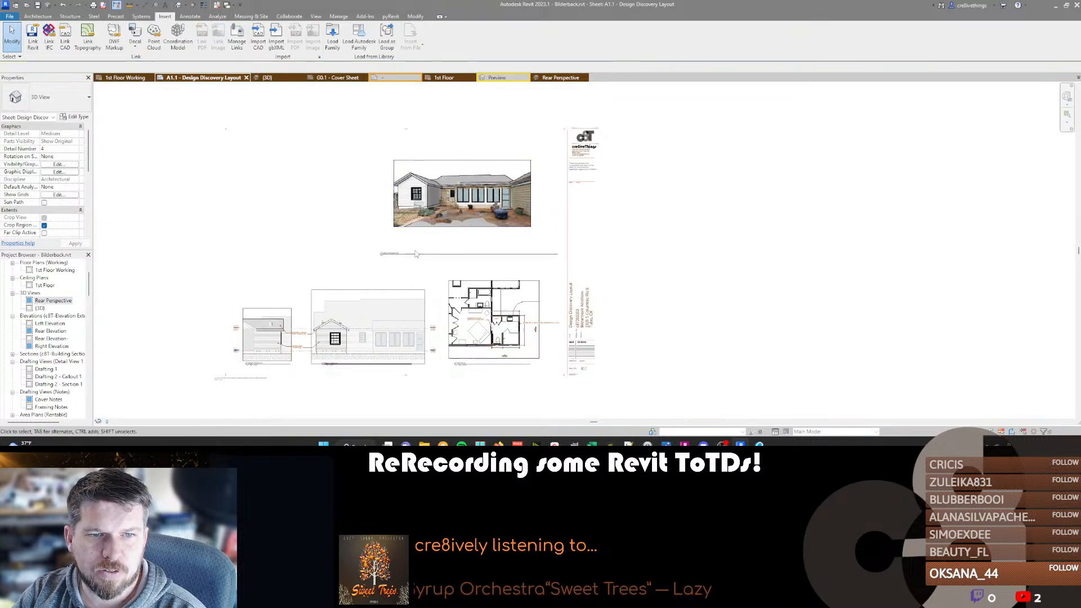
Place the perspective's title just below its image, shorten the title line, and shift the viewport toward the title block.
click(419, 254)
drag(418, 254, 441, 234)
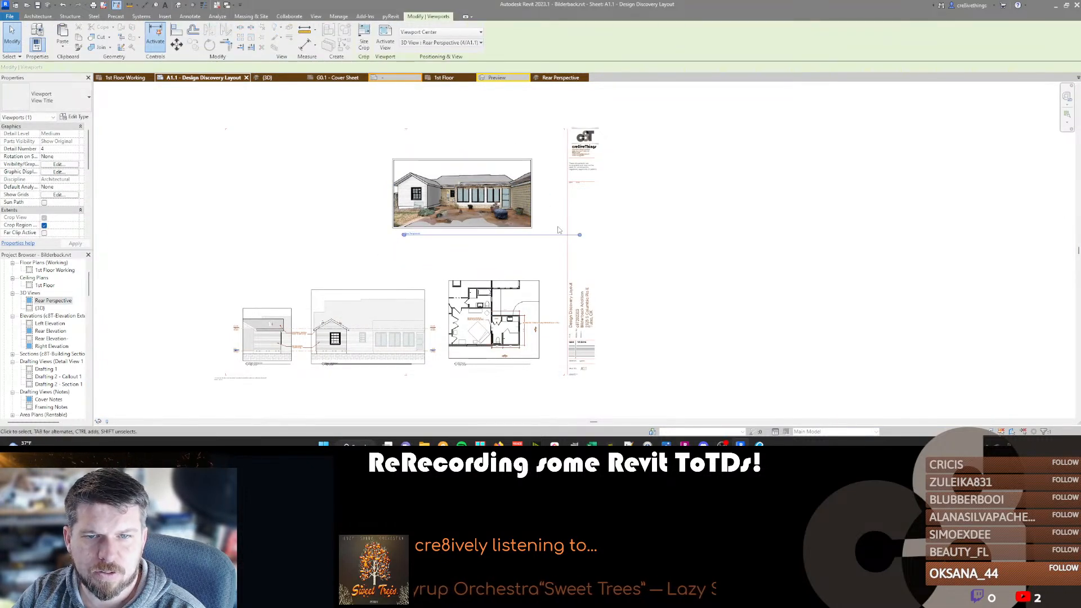
drag(579, 235, 525, 234)
drag(476, 201, 491, 210)
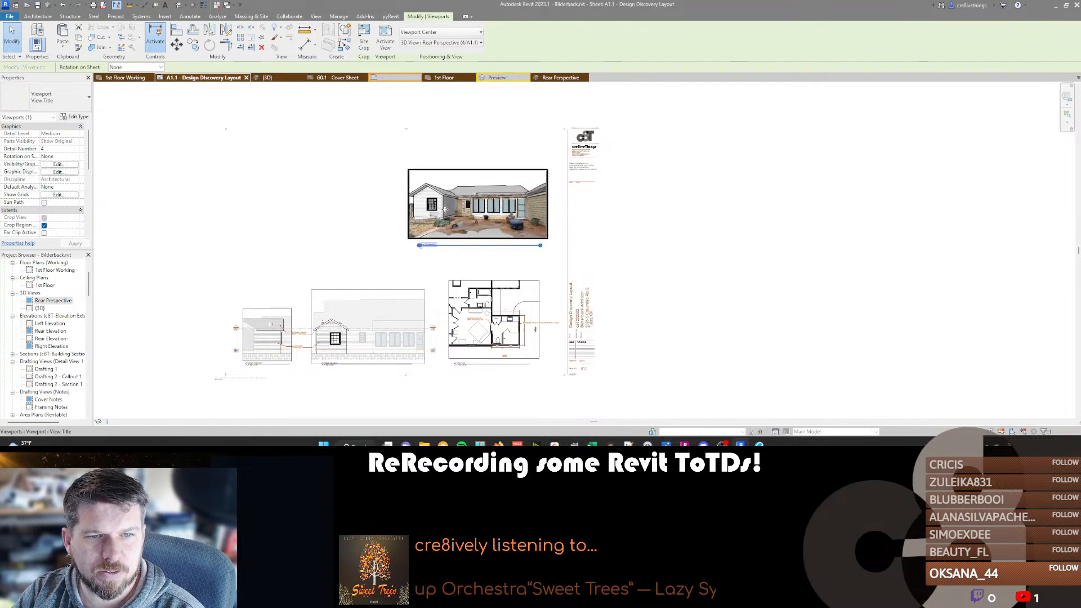
Rename the perspective view as Rear Perspective 1 from its title on the sheet.
click(434, 245)
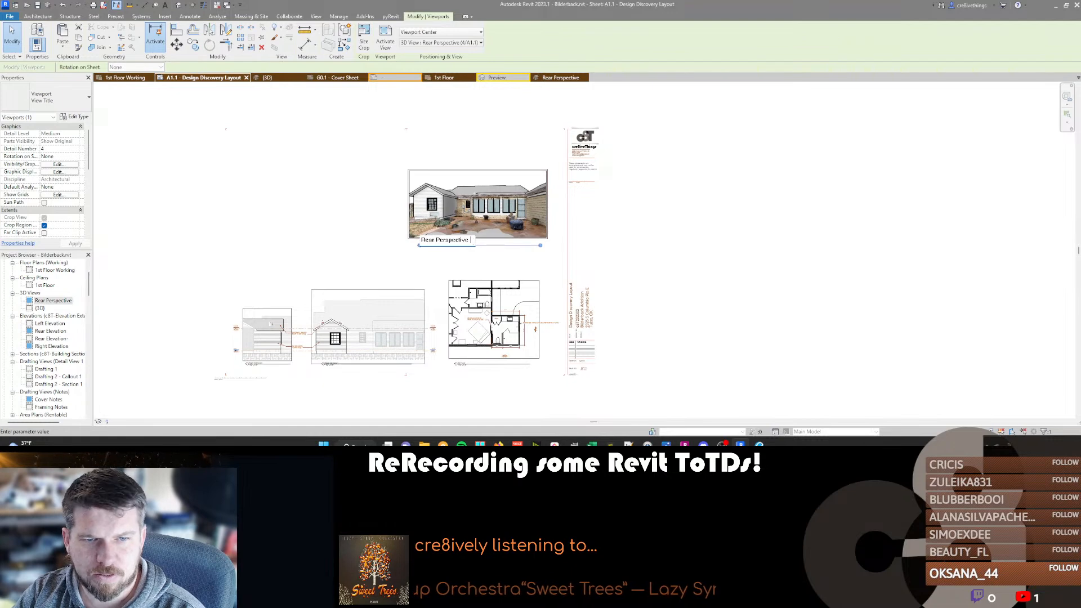
key(Return)
middle_drag(331, 237, 385, 240)
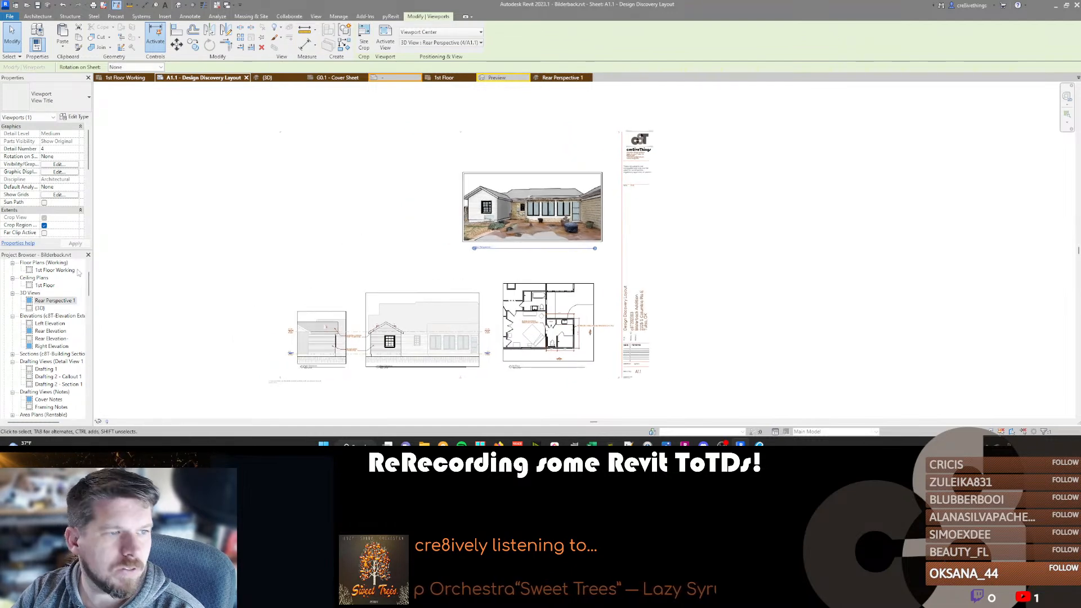
Duplicate the Rear Perspective 1 view and turn the duplicate's camera to look obliquely at the gabled wing and rear wall.
right_click(48, 302)
mouse_move(100, 159)
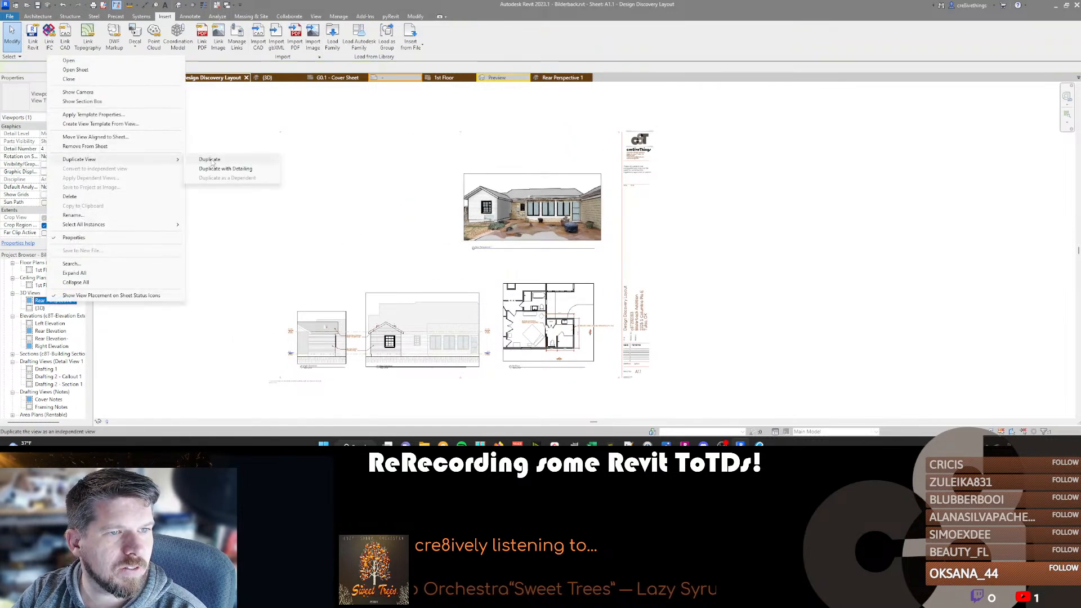
click(211, 160)
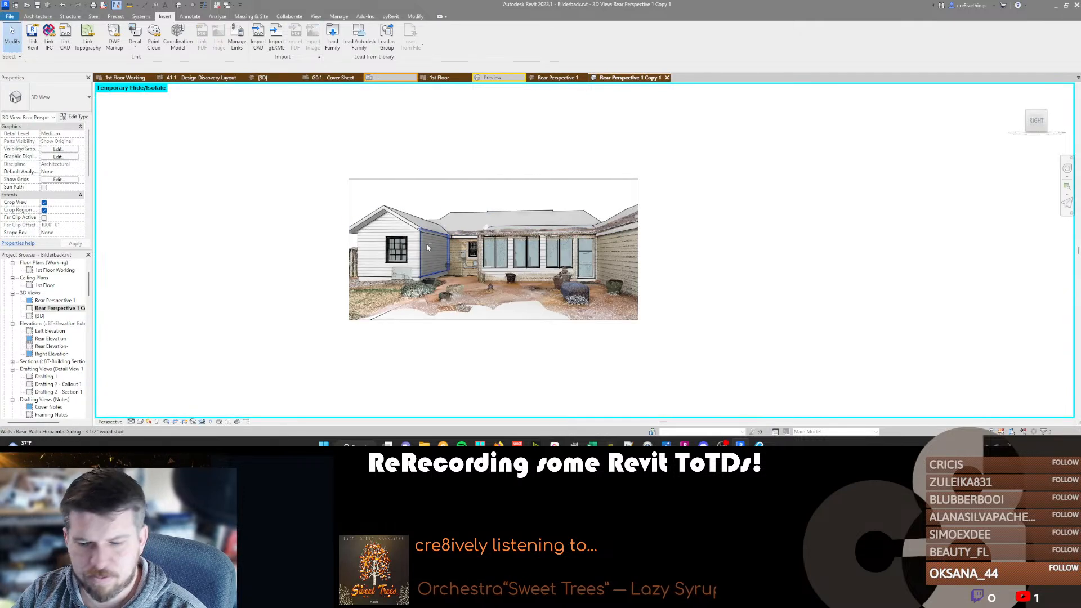
drag(425, 286, 693, 299)
drag(496, 248, 743, 234)
mouse_move(491, 283)
mouse_down()
mouse_move(514, 291)
mouse_move(578, 280)
mouse_move(509, 271)
mouse_up()
key(Escape)
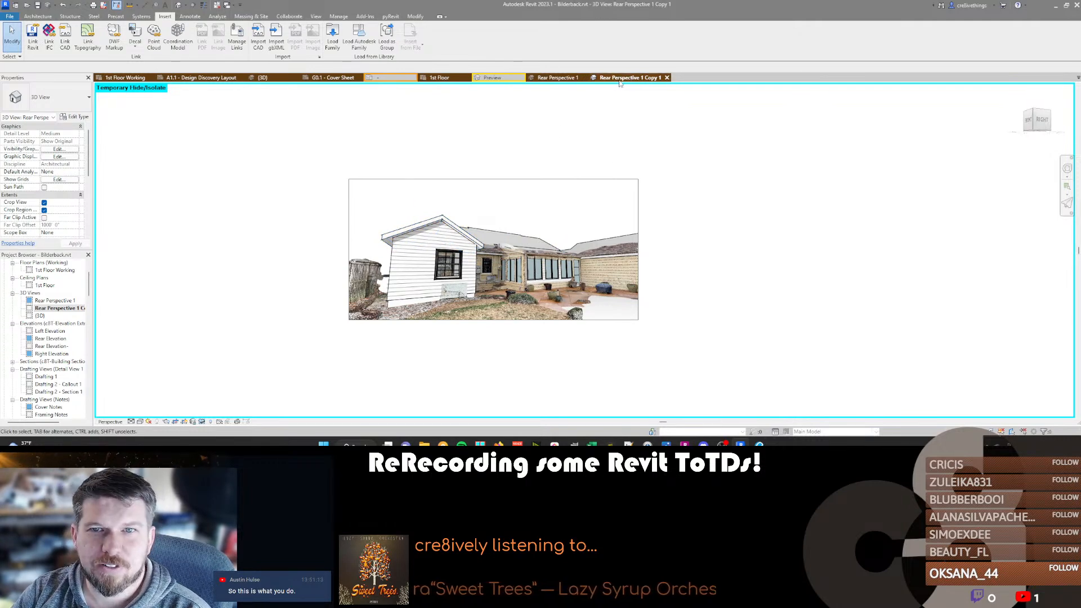
Close the open perspective views to return to sheet A1.1, and rename the duplicated view as Rear Perspective 2.
click(667, 77)
click(576, 77)
click(56, 309)
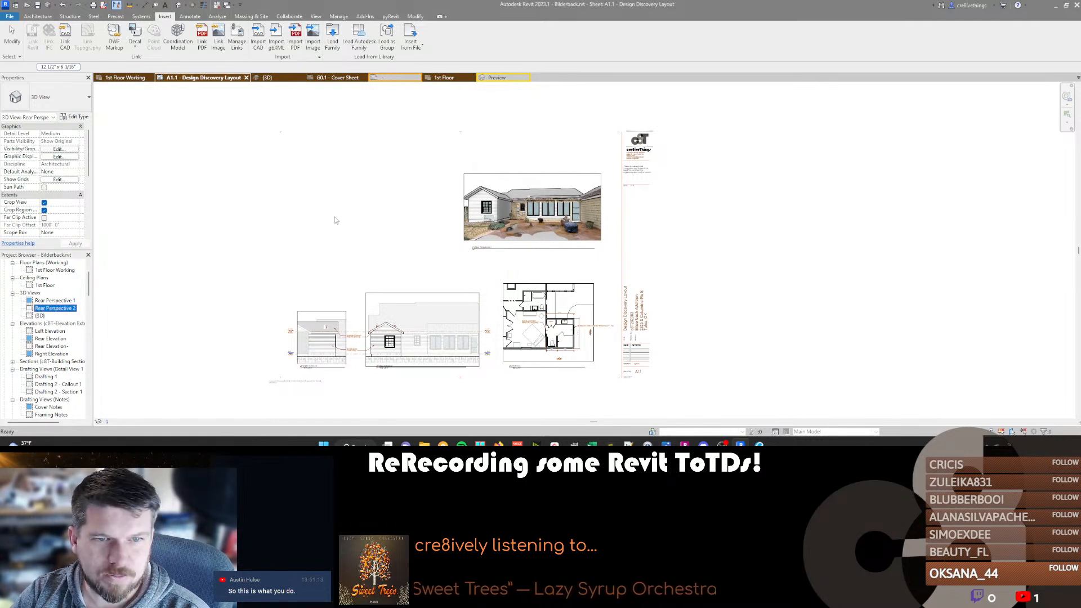
Place Rear Perspective 2 on the sheet beside Rear Perspective 1, above the elevations, with the view titles aligned.
drag(308, 222, 341, 218)
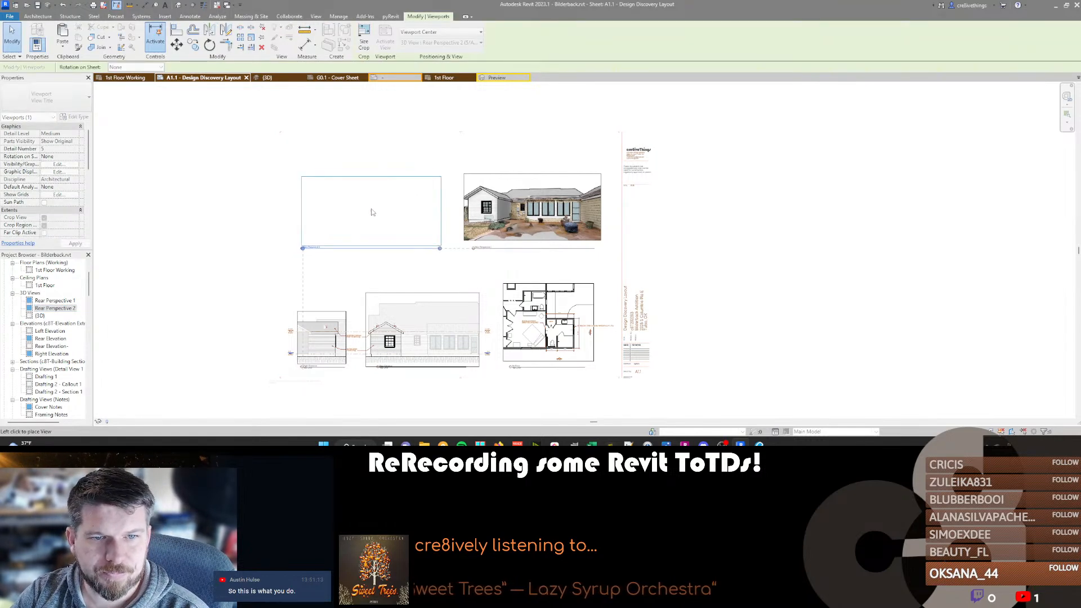
click(371, 213)
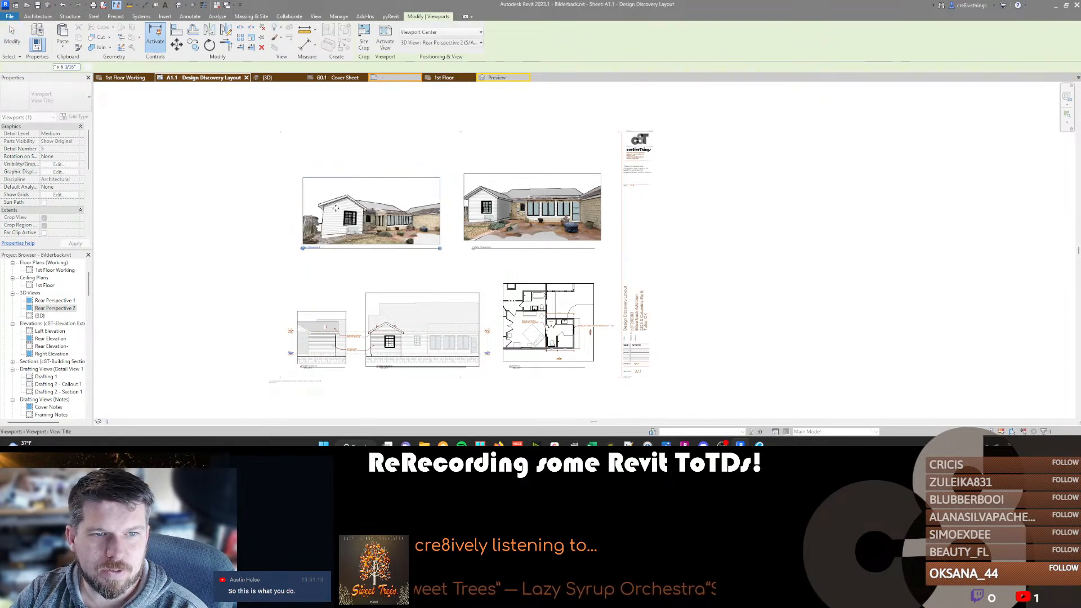
scroll(327, 215, up, 3)
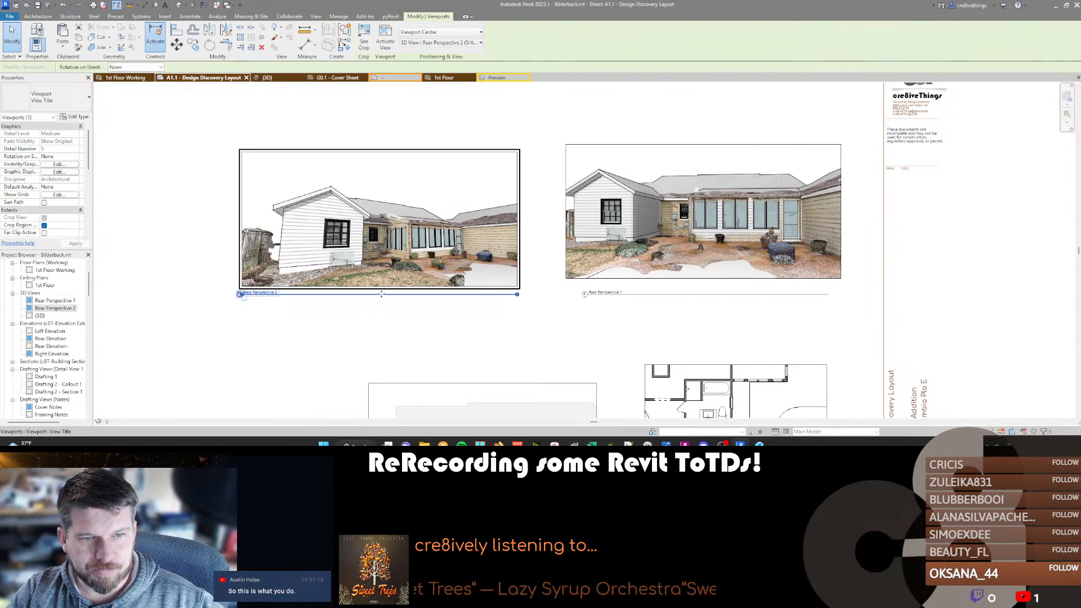
middle_drag(438, 282, 436, 278)
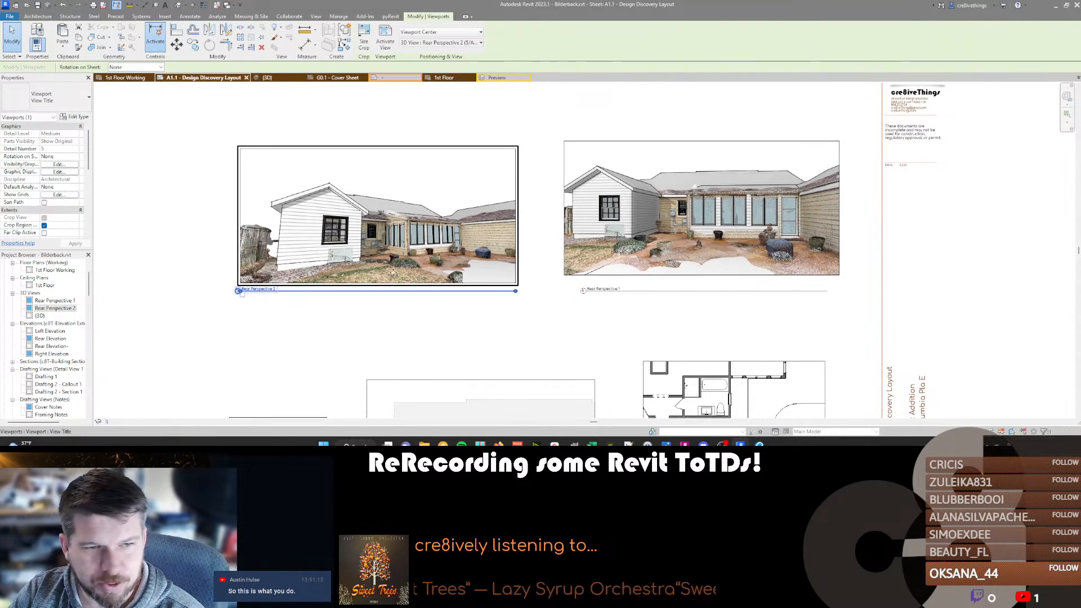
Start a 3/32" text note reading "RELOCATE (E)" over the lawn in Rear Perspective 2.
scroll(319, 286, up, 1)
key(t)
key(x)
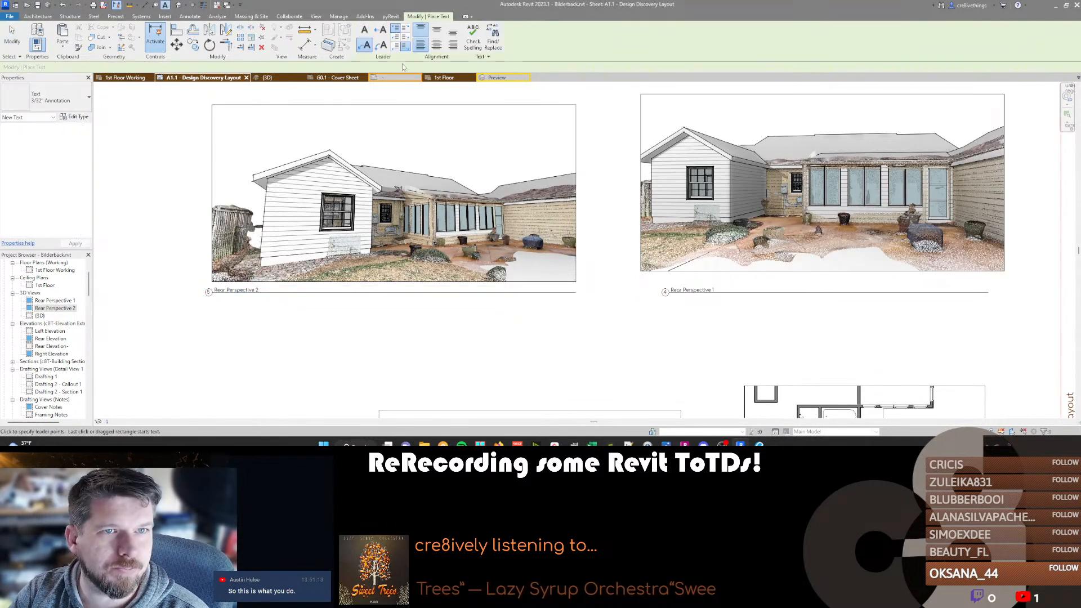
scroll(353, 258, up, 1)
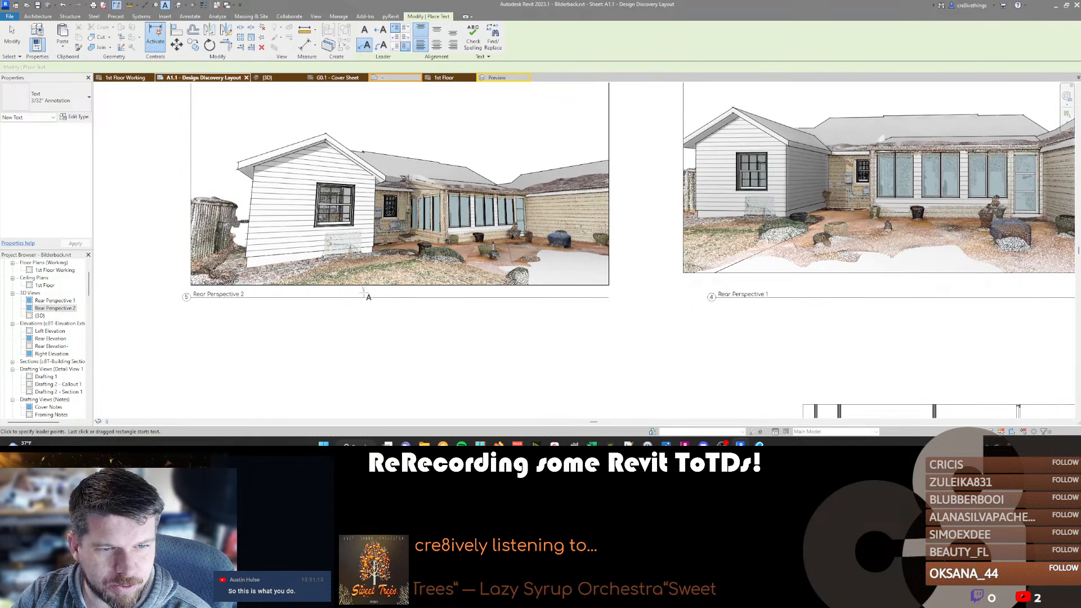
click(376, 274)
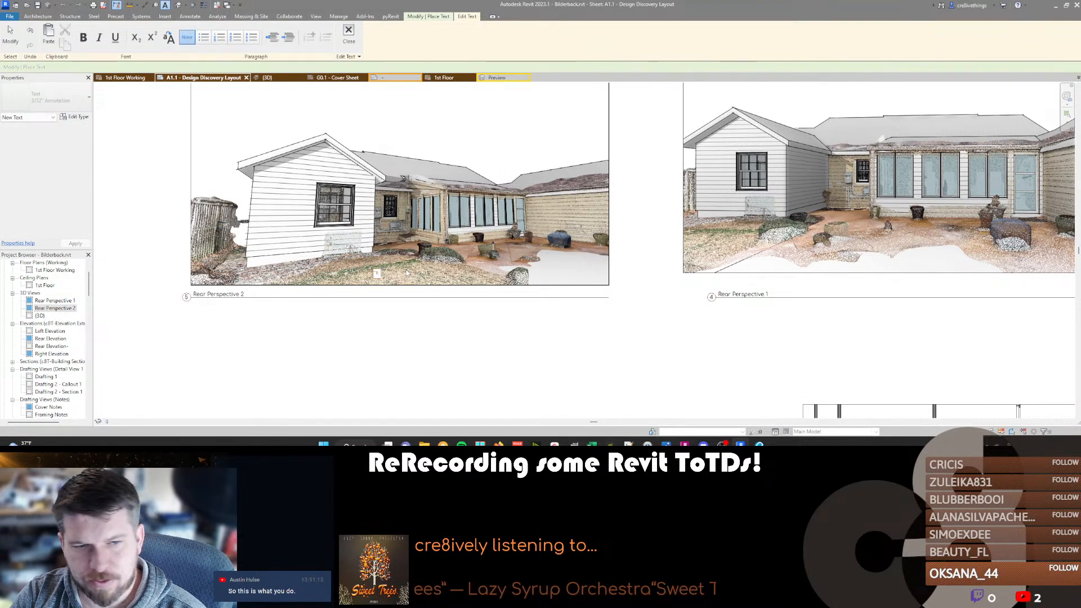
text(RELOCATE (E)
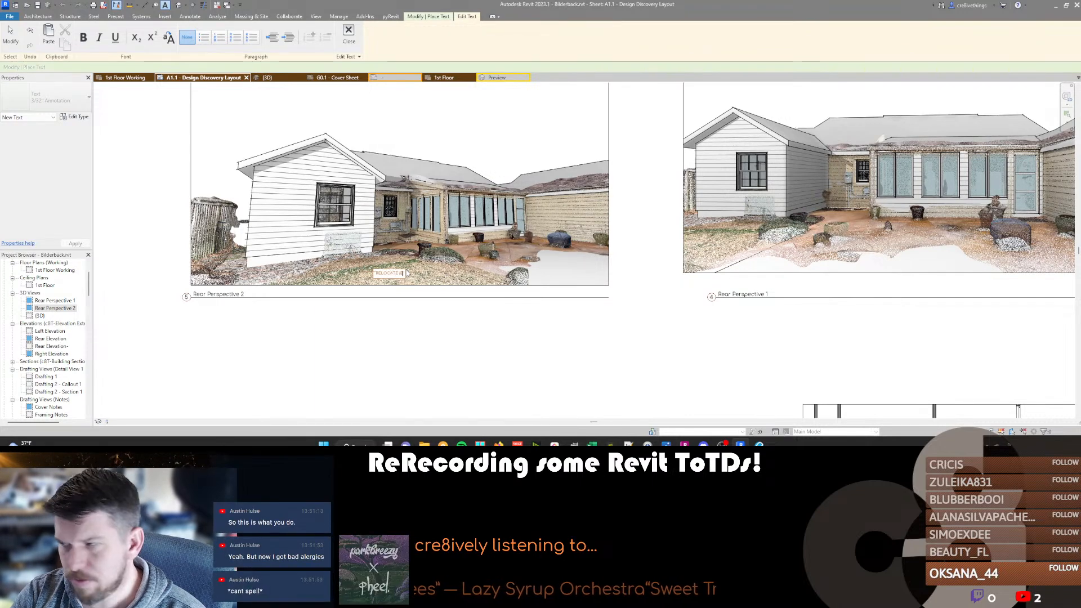
text())
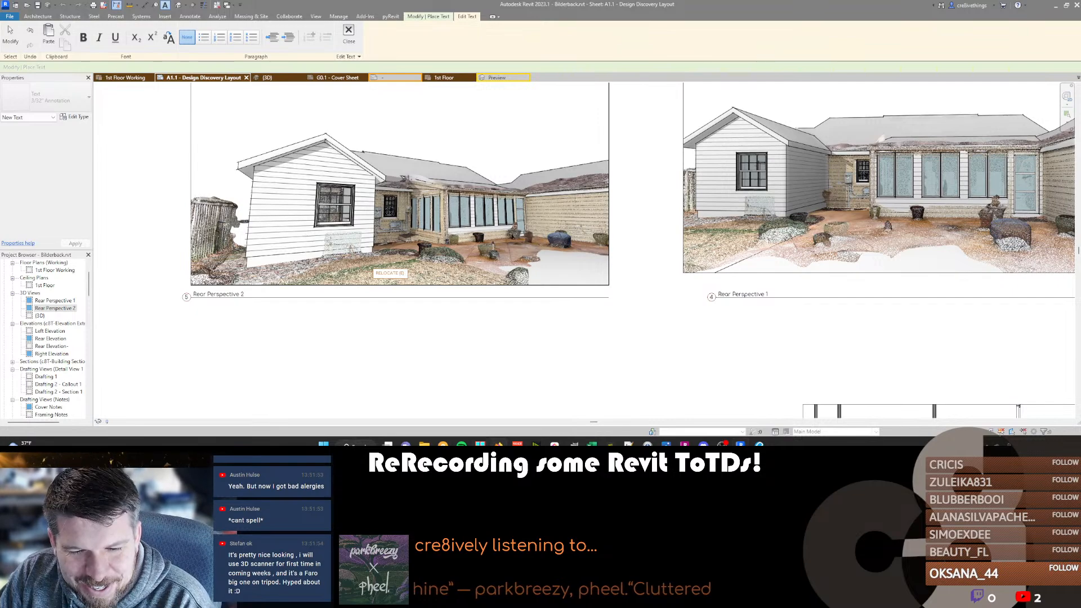
Switch to Firefox and search the web for "MOBILE 3D SCANNING" in a new tab.
mouse_move(498, 444)
click(596, 412)
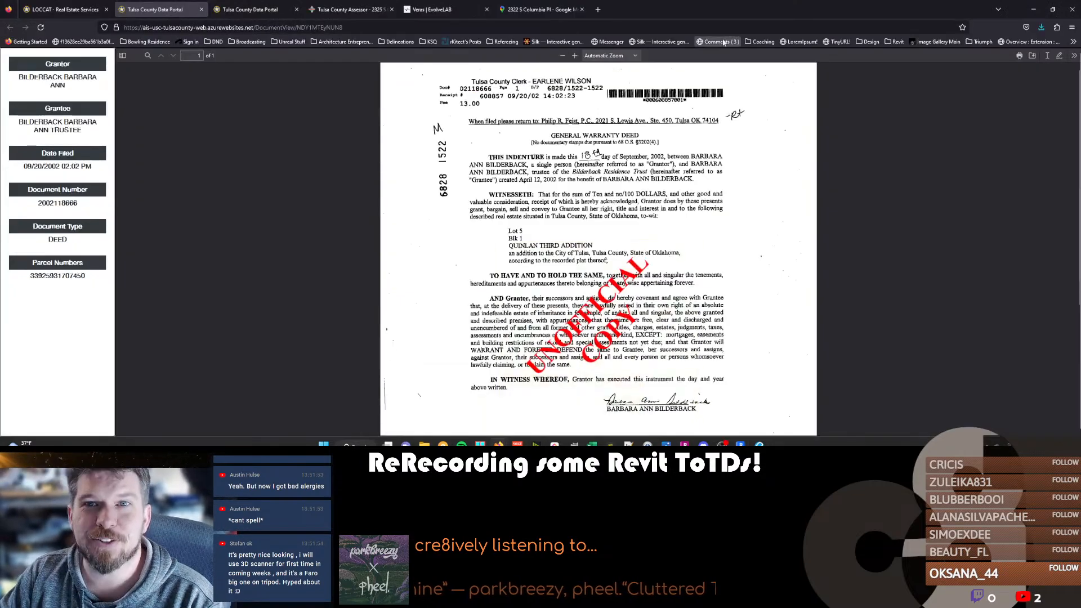
double_click(710, 8)
text(MOB)
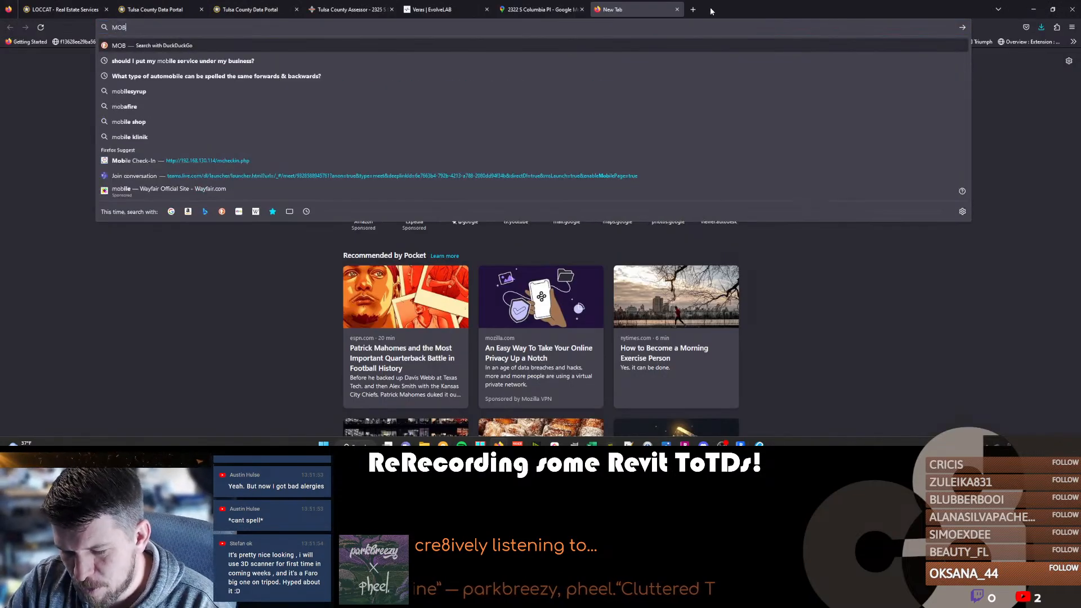
text(ILE 3D SCANNING)
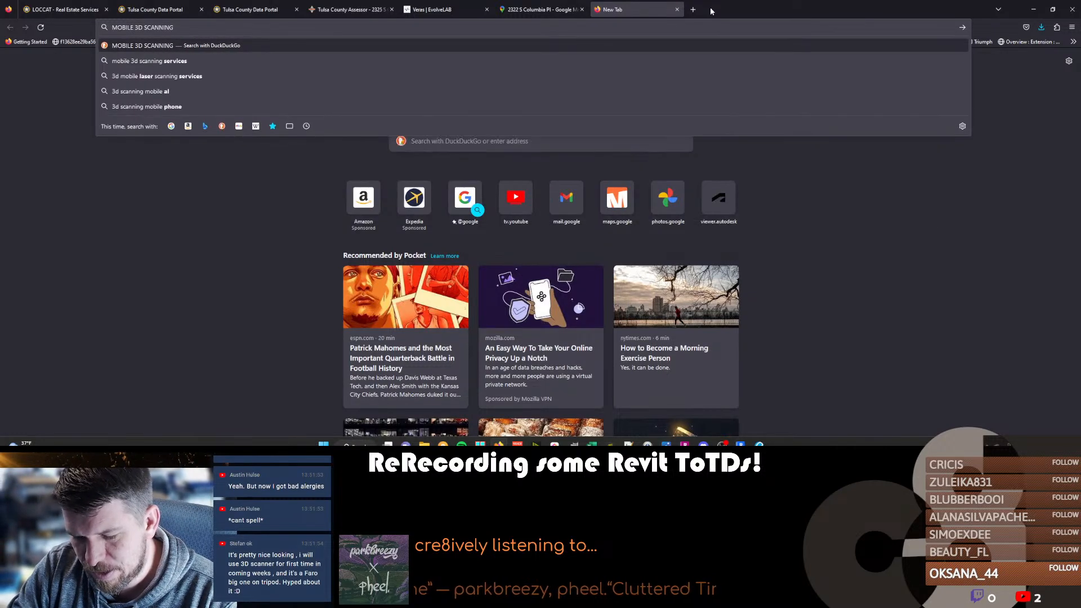
key(Return)
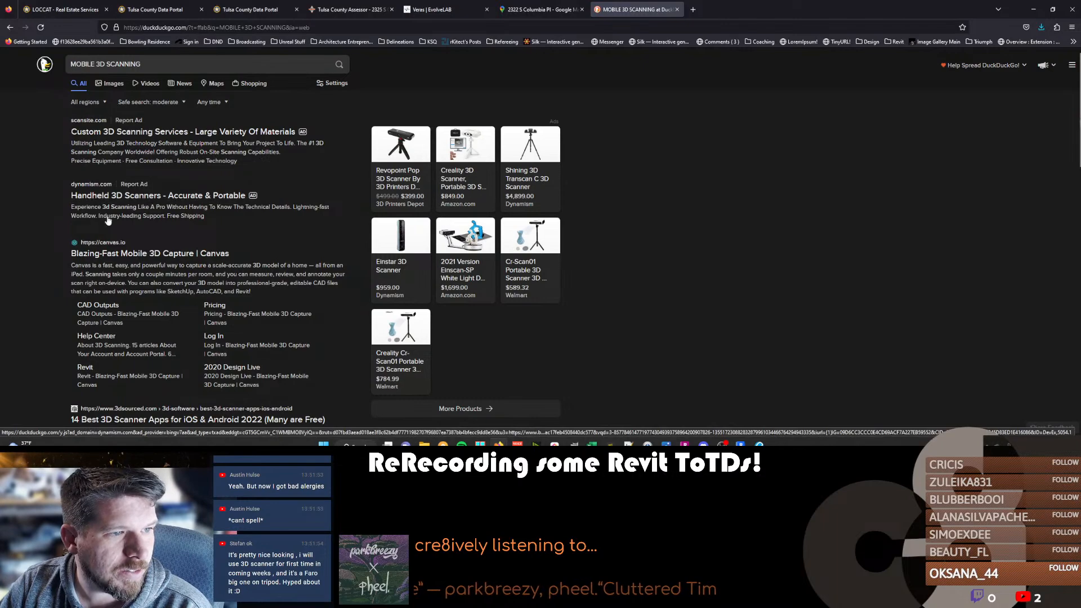
Look through the web results for mobile 3D scanning equipment.
scroll(134, 254, down, 3)
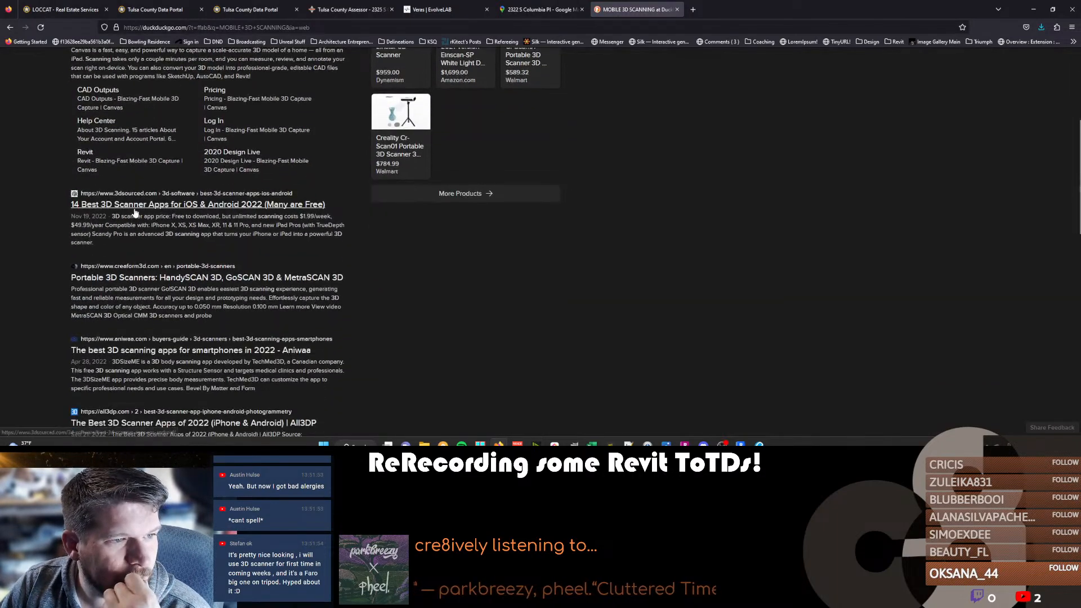
scroll(135, 211, down, 3)
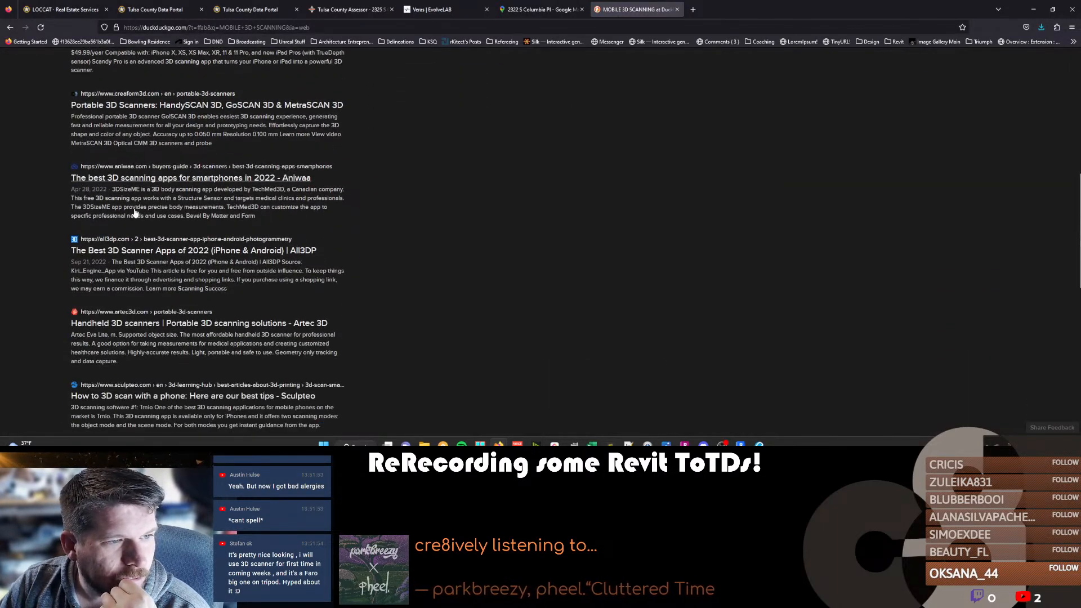
scroll(135, 225, down, 2)
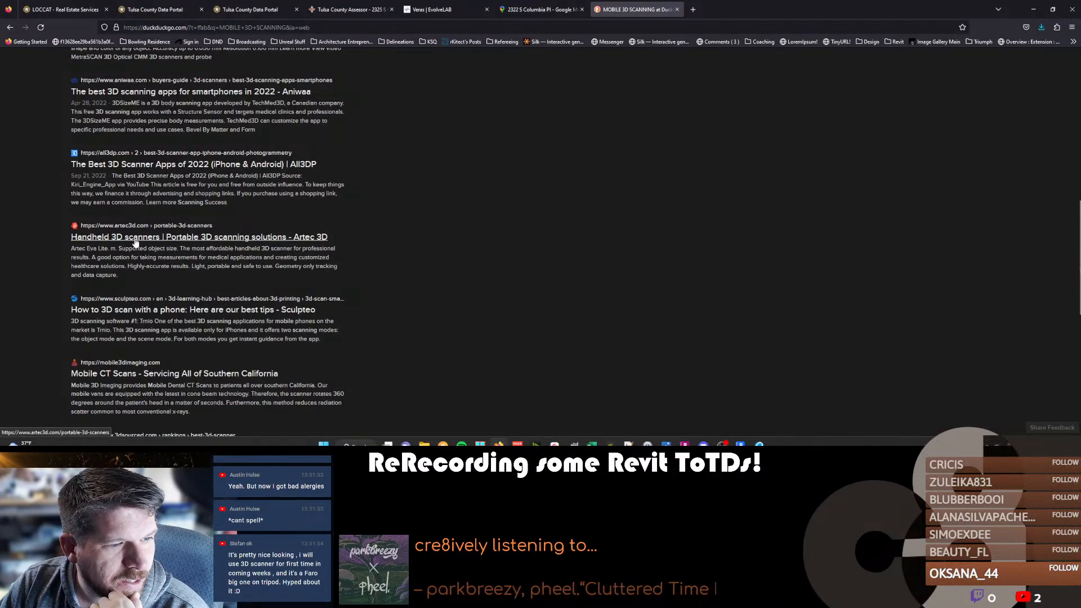
scroll(135, 243, down, 2)
scroll(143, 287, down, 2)
scroll(144, 283, down, 2)
scroll(144, 283, down, 2)
scroll(142, 278, up, 12)
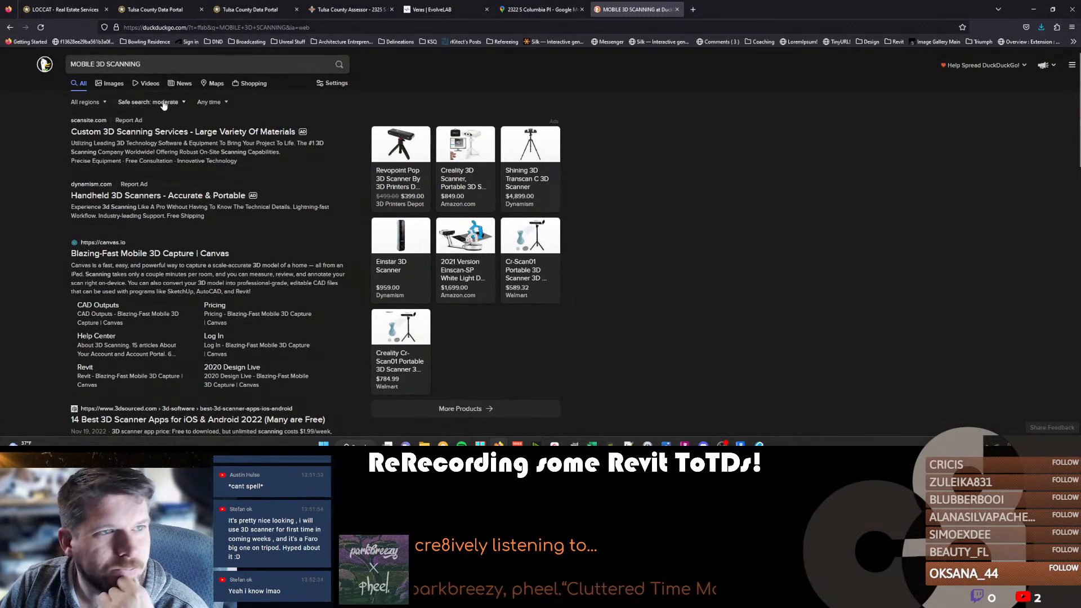
Refine the web search to "MOBILE 3D SCANNING unit" and review the scanner and mobile mapping results.
click(170, 64)
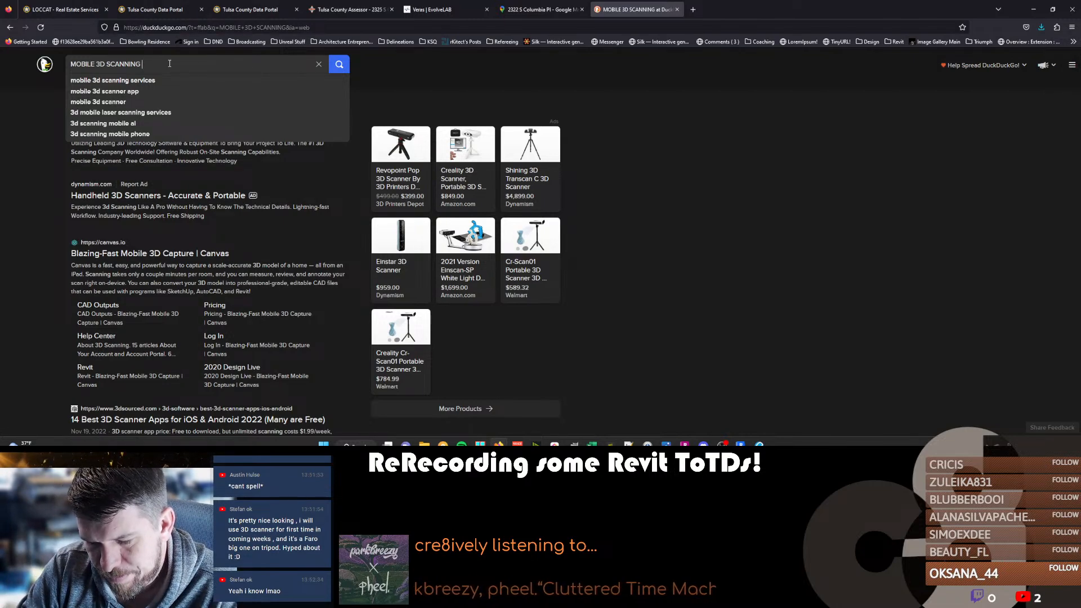
text(unit)
key(Return)
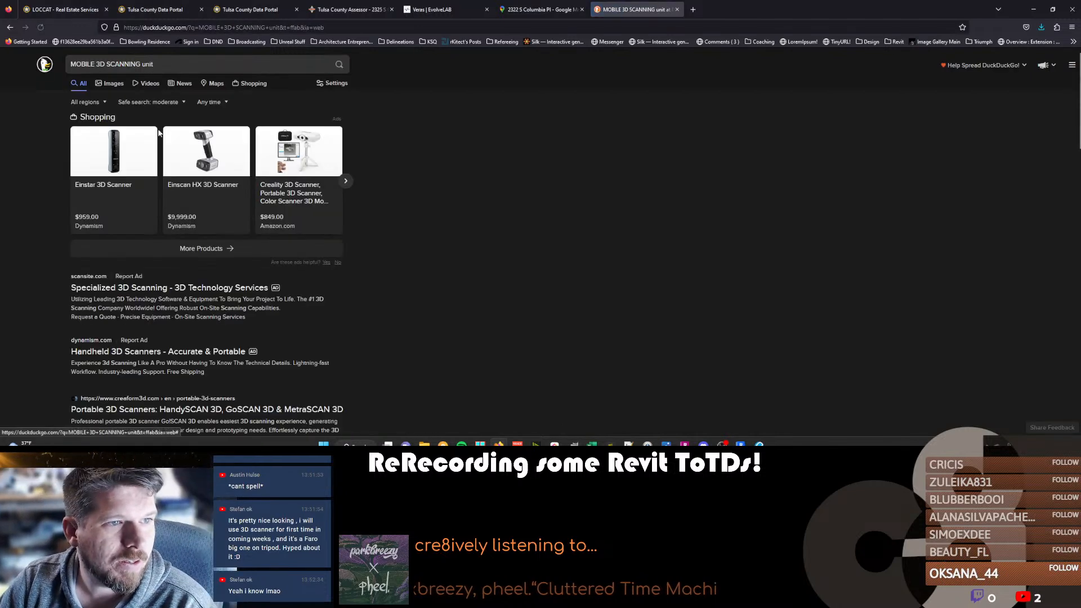
scroll(166, 247, down, 2)
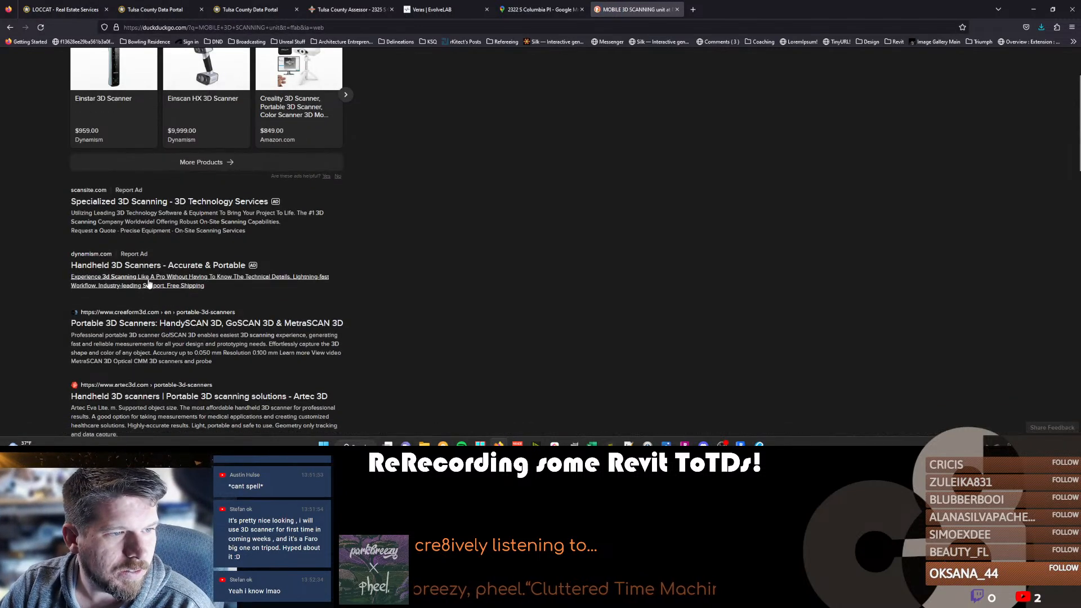
scroll(161, 250, down, 2)
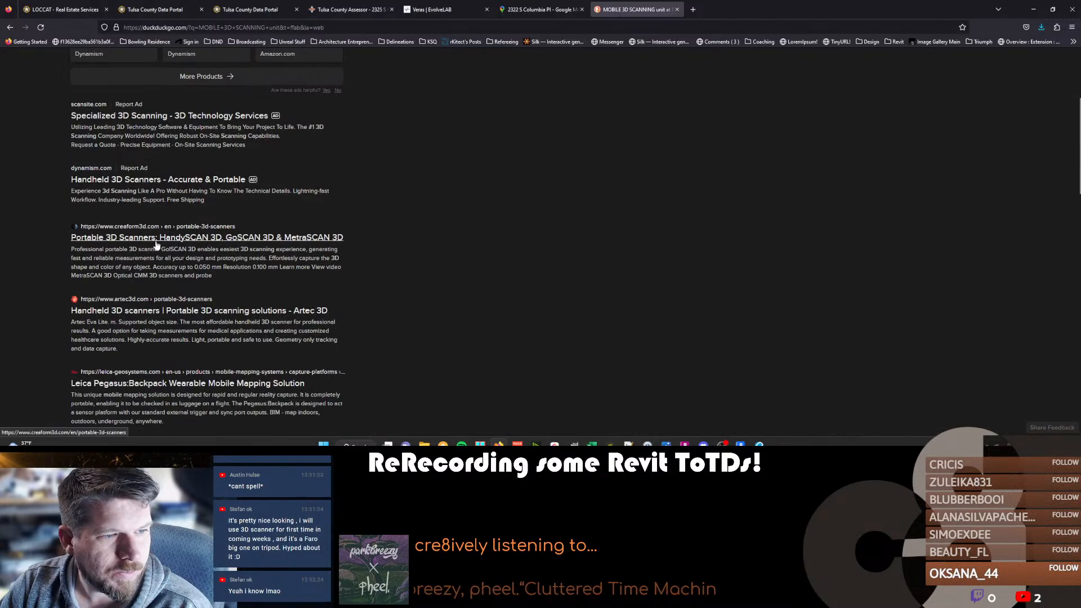
scroll(153, 250, down, 3)
scroll(141, 258, down, 3)
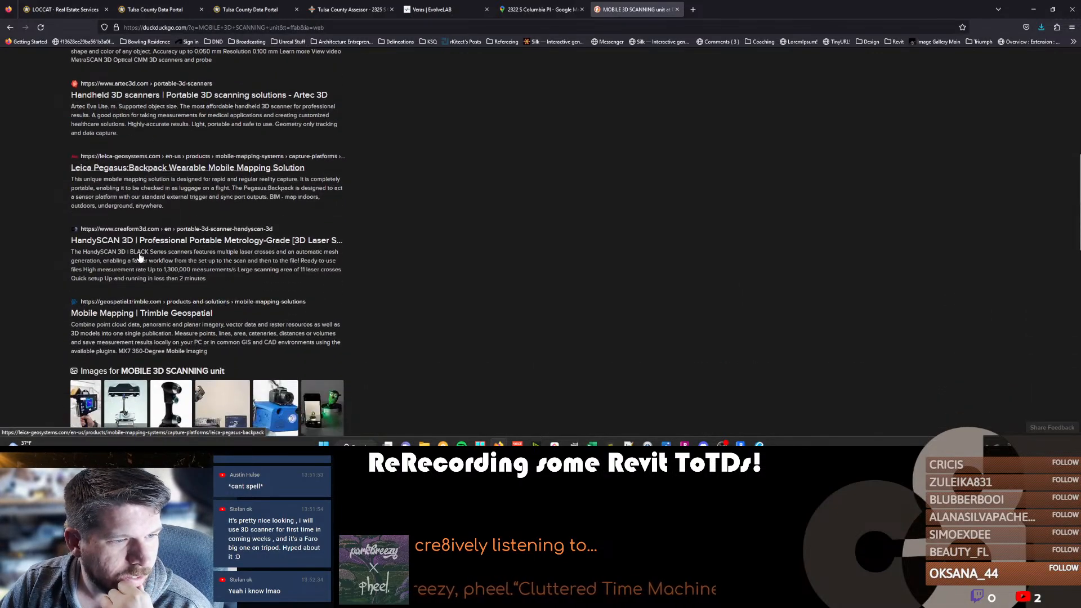
scroll(184, 233, down, 2)
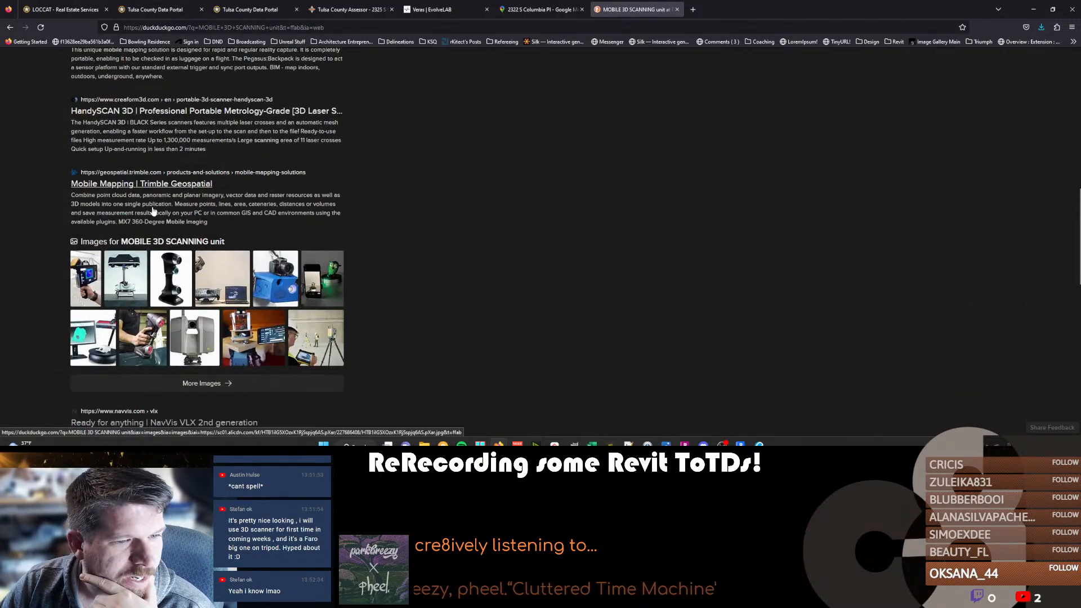
Show the image results for "MOBILE 3D SCANNING unit", browse them and preview the twinster 3D Body Scanner picture.
scroll(150, 209, up, 12)
click(113, 84)
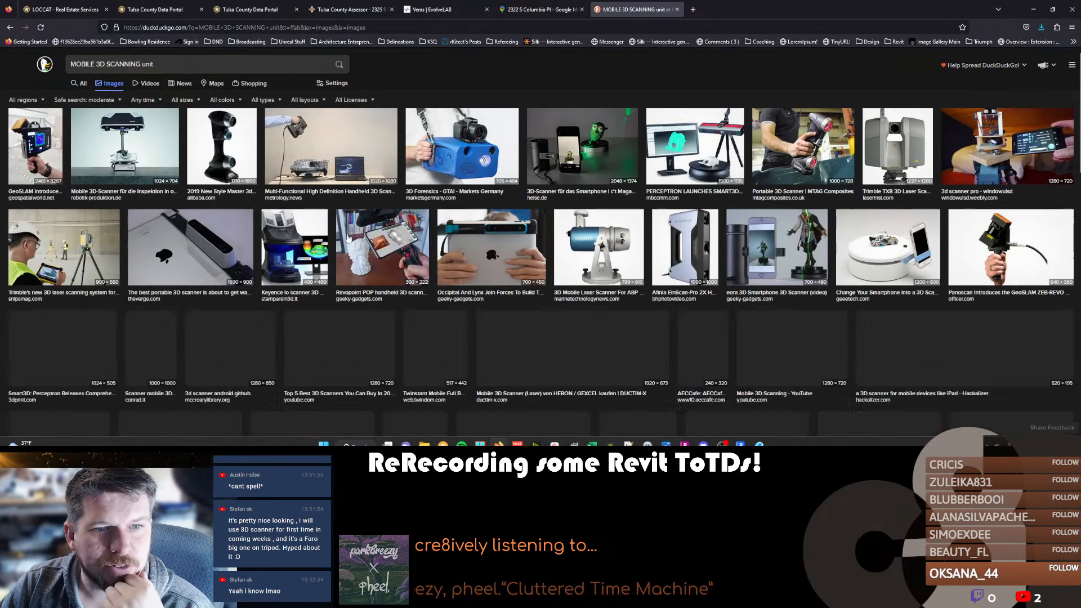
scroll(563, 203, down, 5)
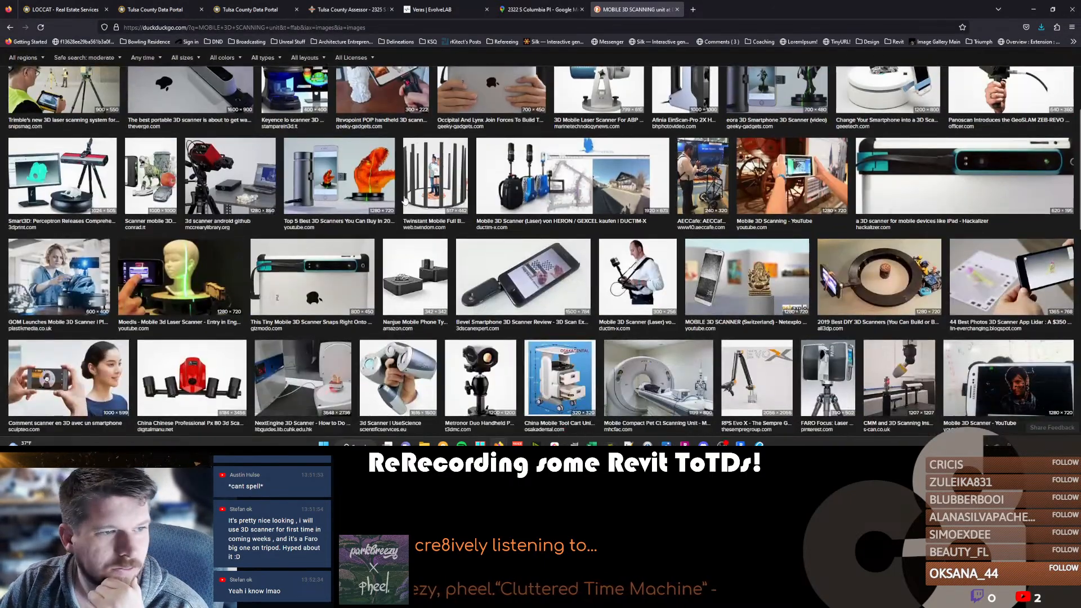
scroll(202, 224, down, 3)
scroll(456, 224, down, 2)
scroll(456, 224, down, 5)
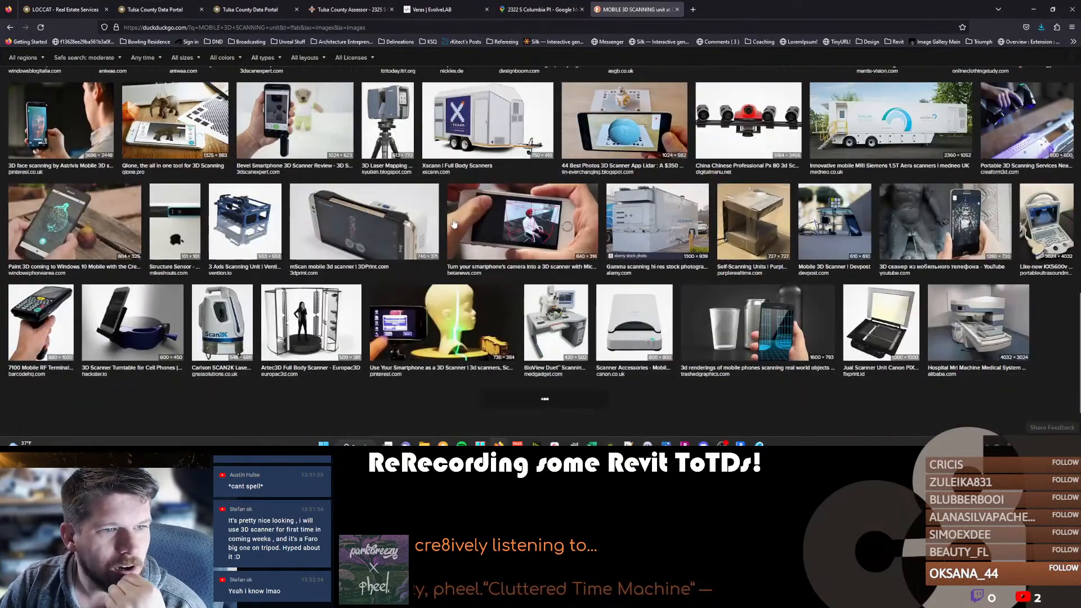
scroll(445, 236, up, 2)
click(199, 149)
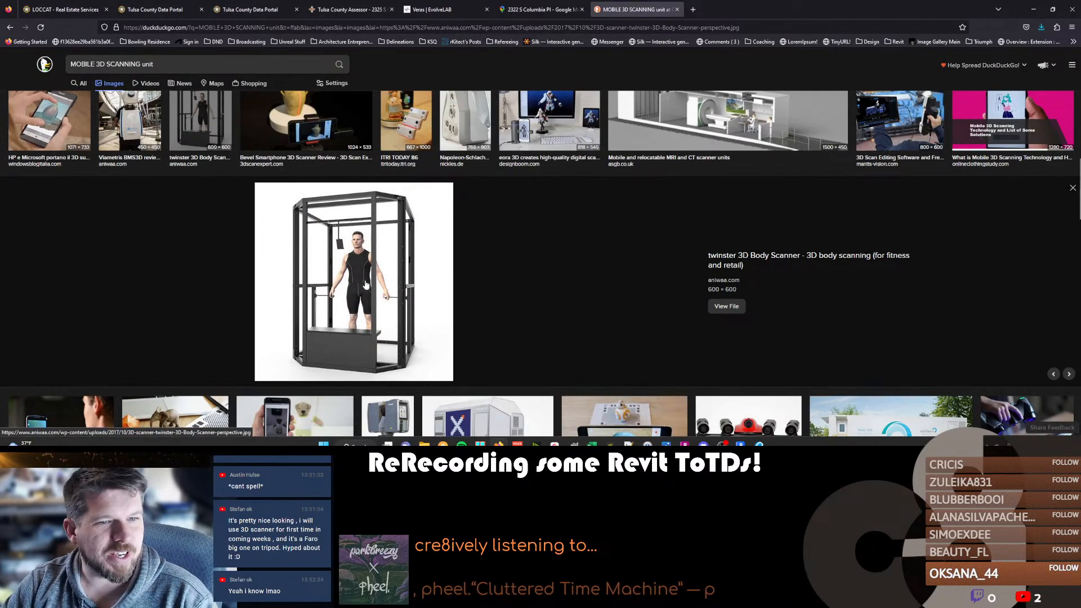
Browse further through the image results and preview the KUMONOS 3D Laser Scanner backpack picture.
scroll(514, 290, down, 5)
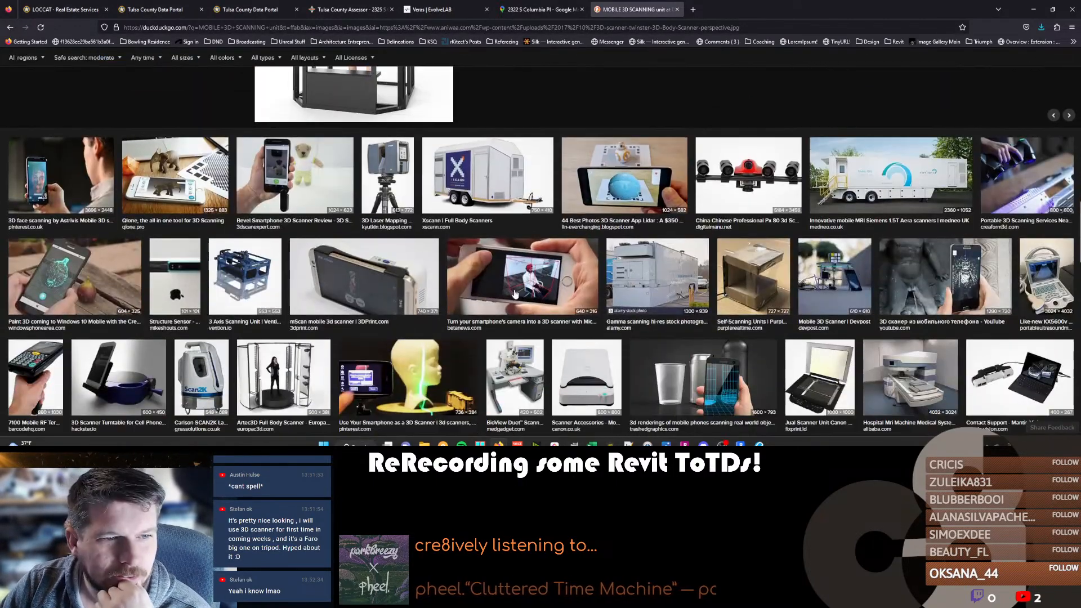
scroll(515, 293, down, 3)
scroll(630, 238, down, 3)
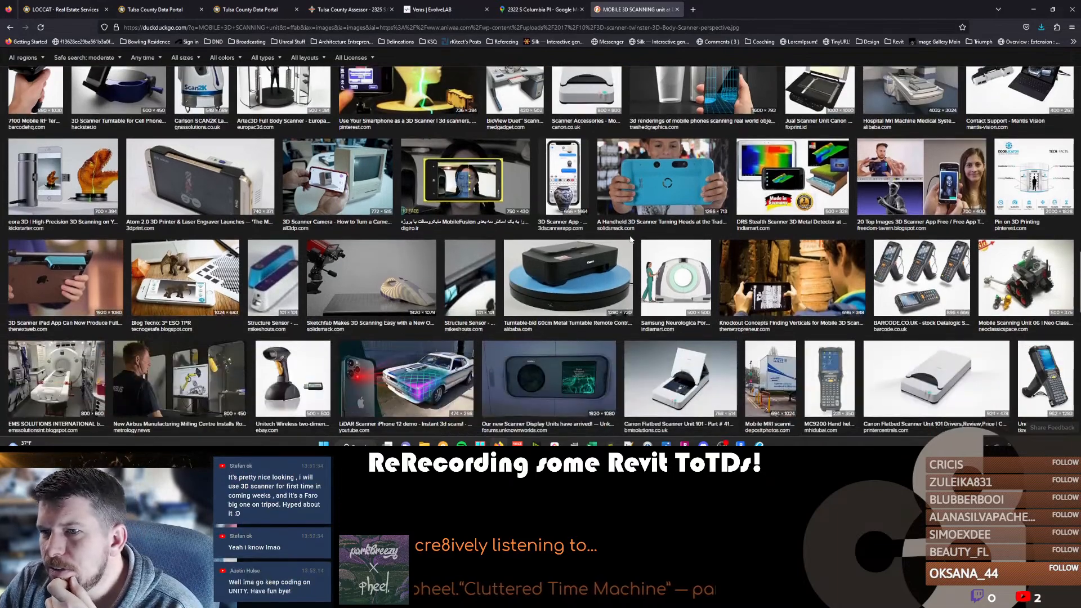
scroll(630, 238, down, 3)
scroll(460, 241, down, 3)
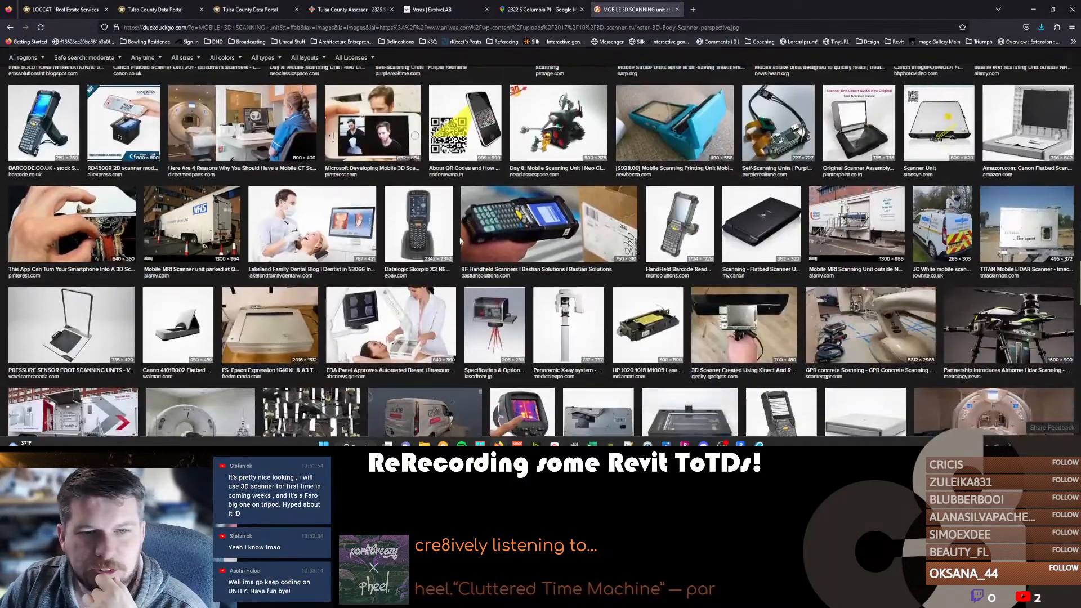
scroll(460, 241, down, 5)
scroll(460, 241, down, 1)
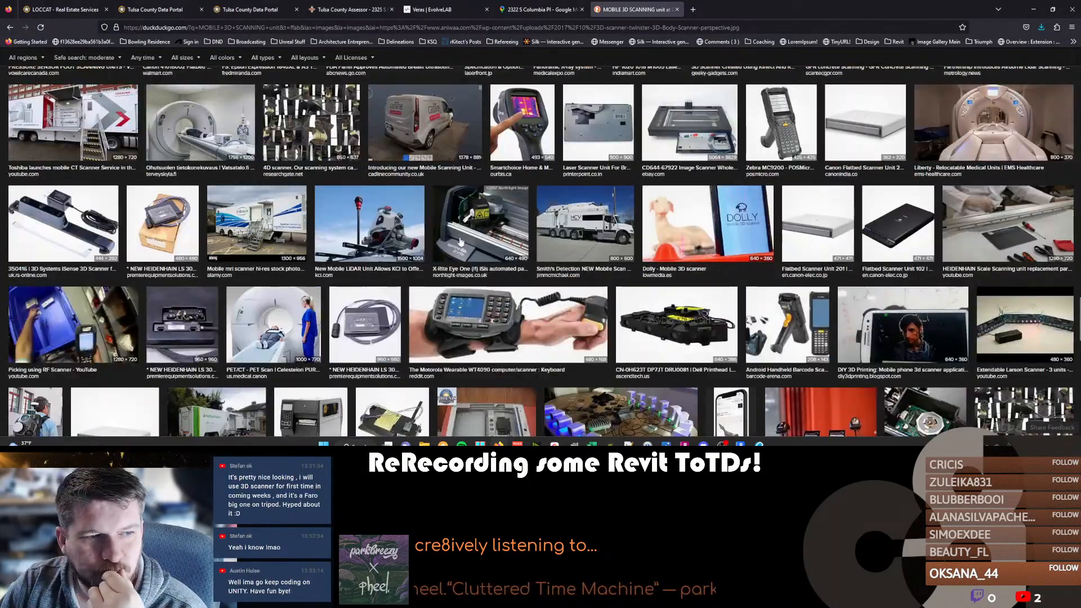
scroll(460, 241, down, 3)
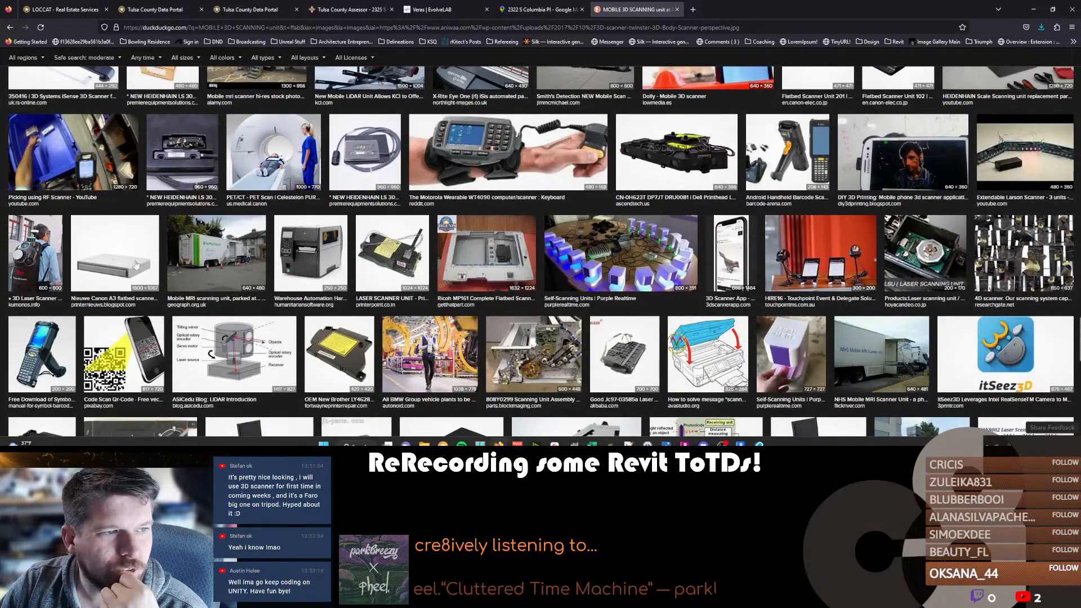
click(35, 259)
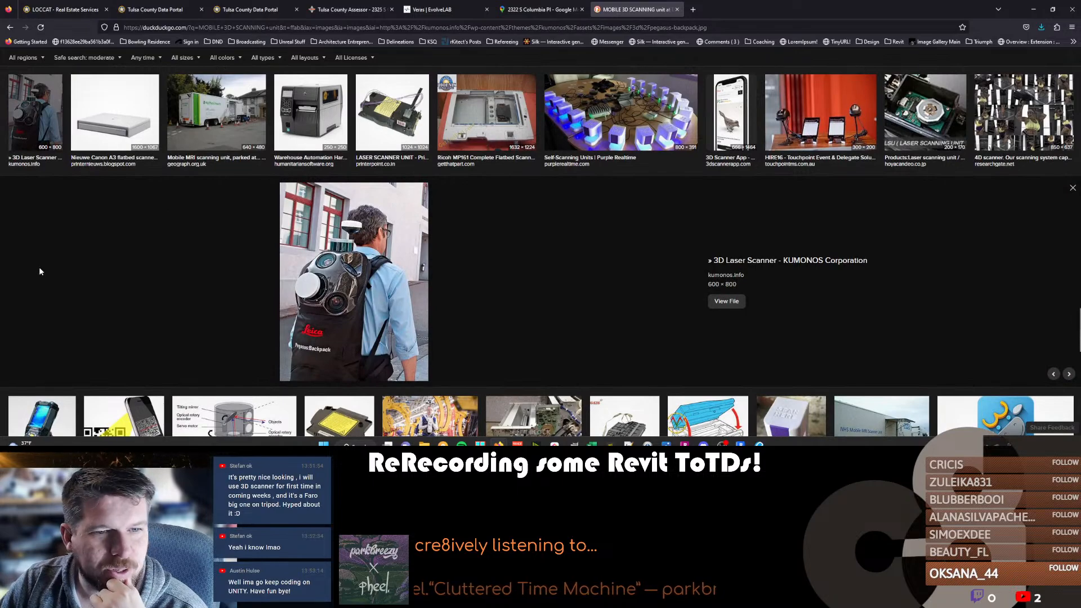
Look through the remaining scanner images below the backpack preview and return to the start of the results.
scroll(161, 259, down, 5)
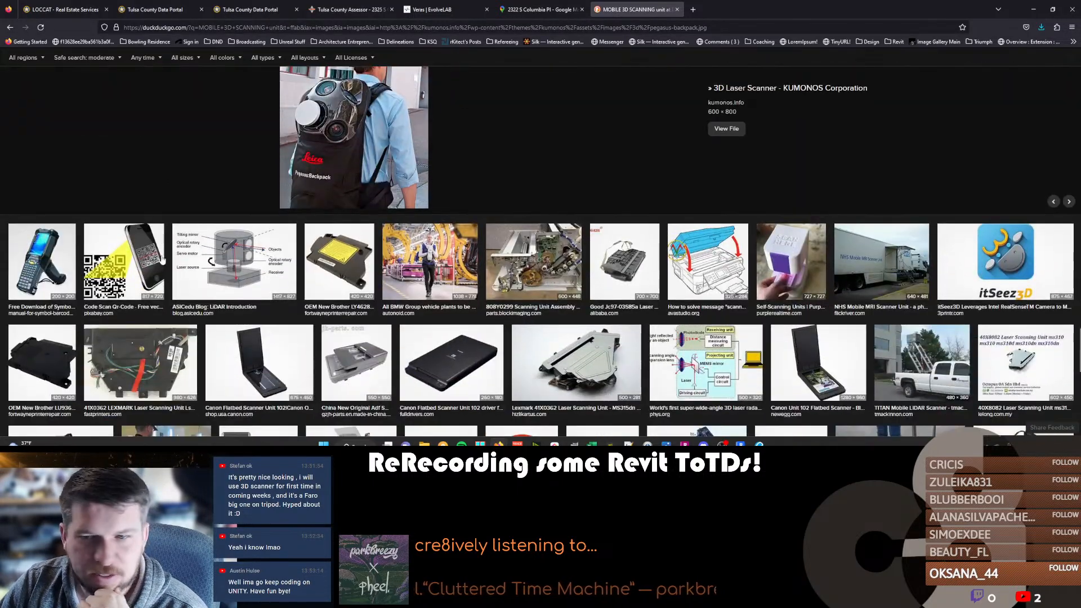
scroll(161, 259, down, 5)
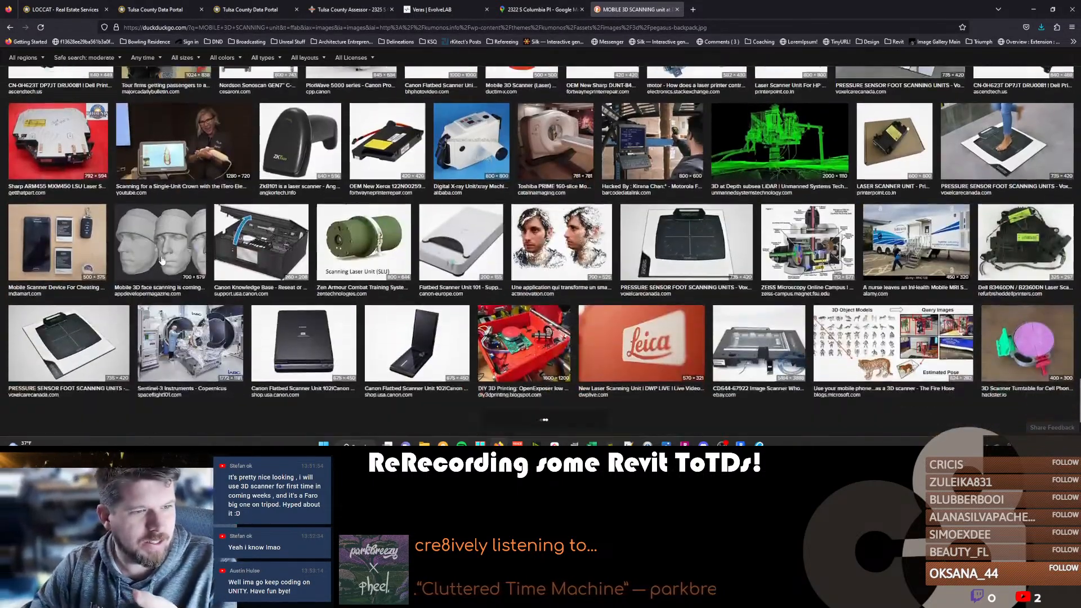
scroll(162, 260, down, 2)
scroll(265, 260, up, 20)
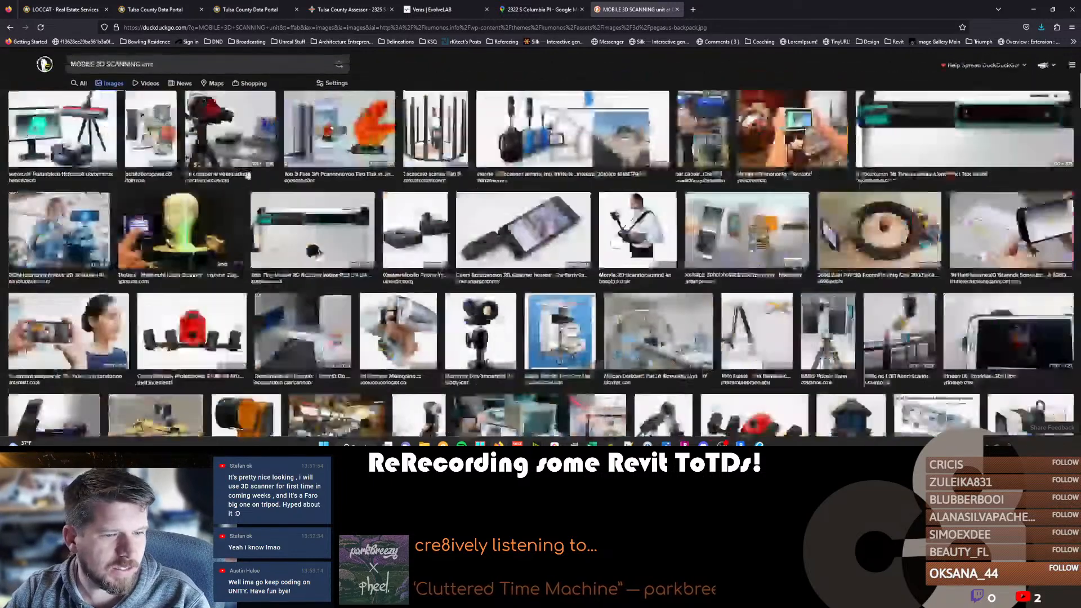
Replace the image search with "mobile 3d scanning that you wear over your shoulders and head".
click(190, 66)
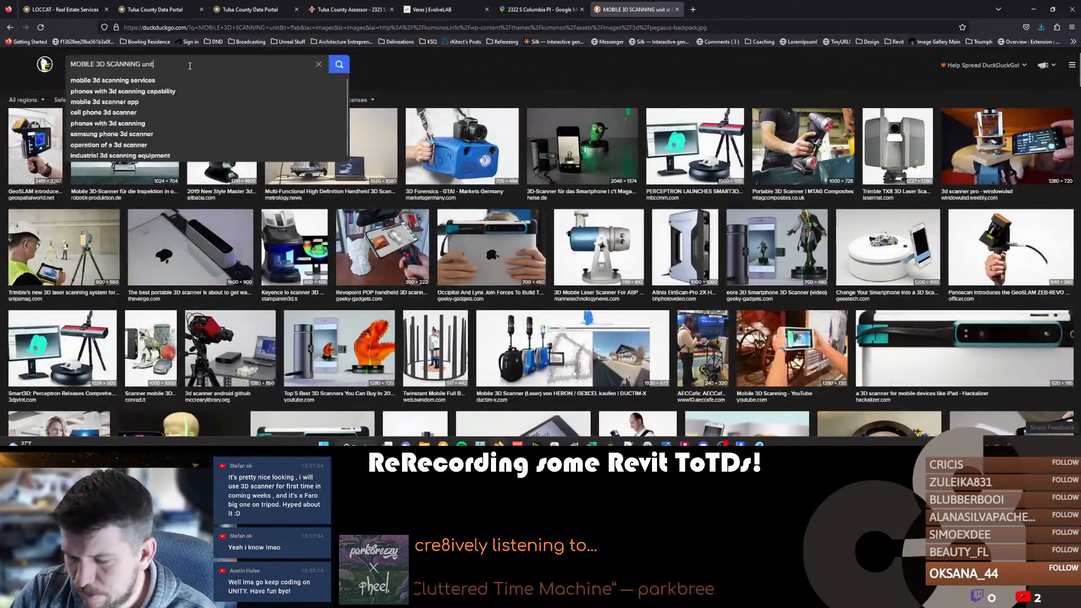
key(ctrl+a)
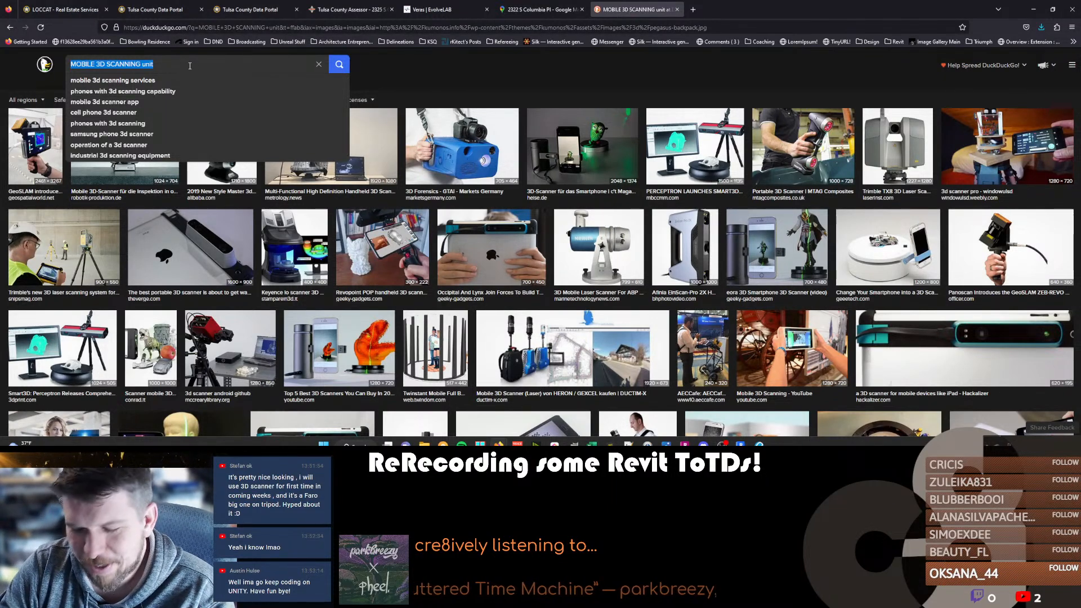
text(mobile 3d scanning that you wear over your )
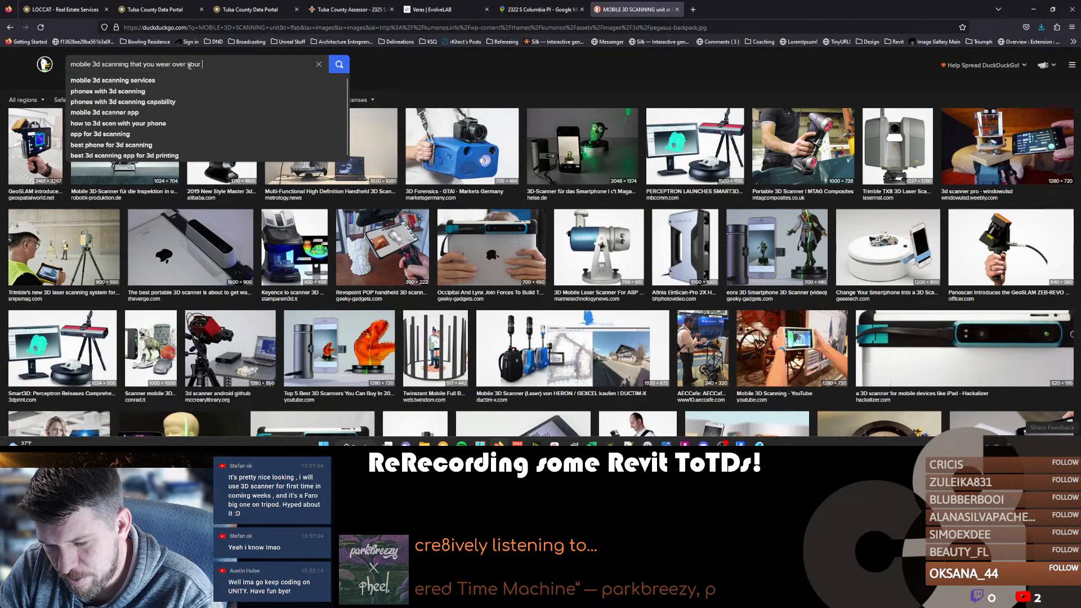
text(shoulders and hea)
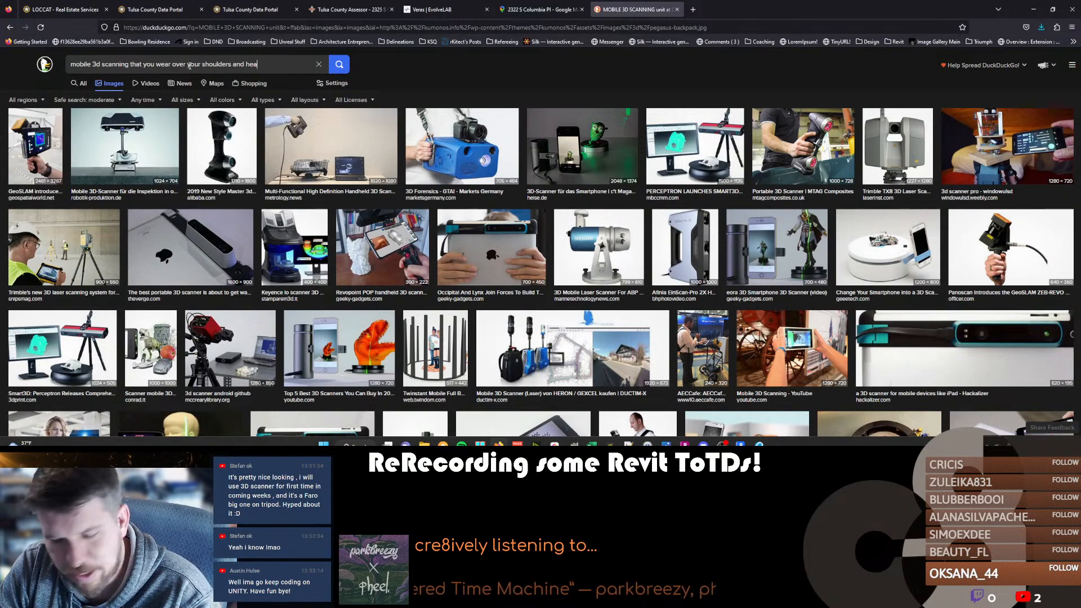
text(d)
key(Return)
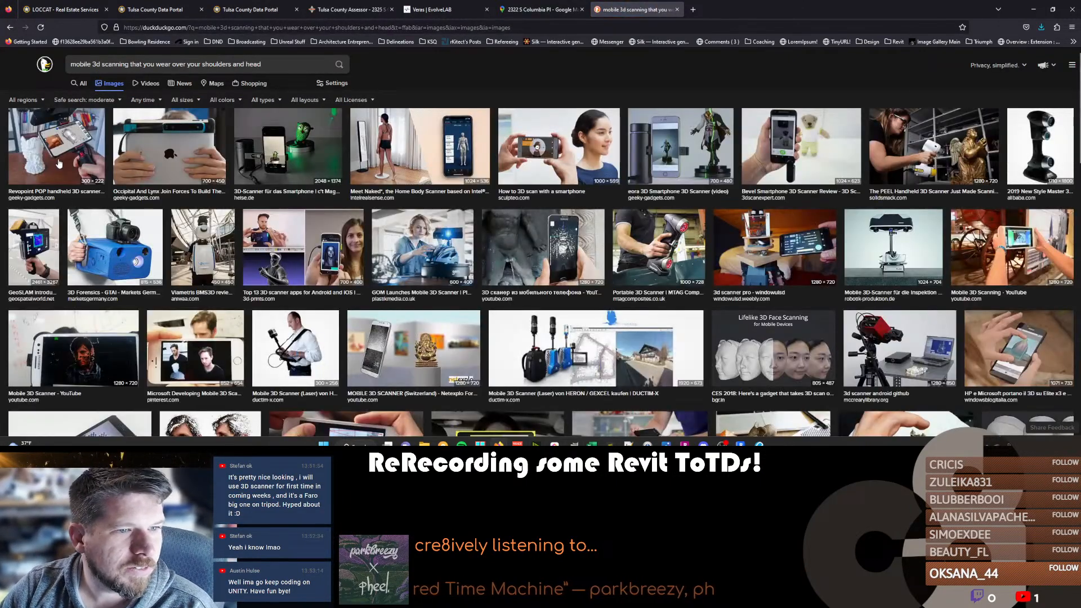
Preview the Viametris BMS3D mobile backpack scanner image and look through the other wearable scanner pictures.
click(194, 246)
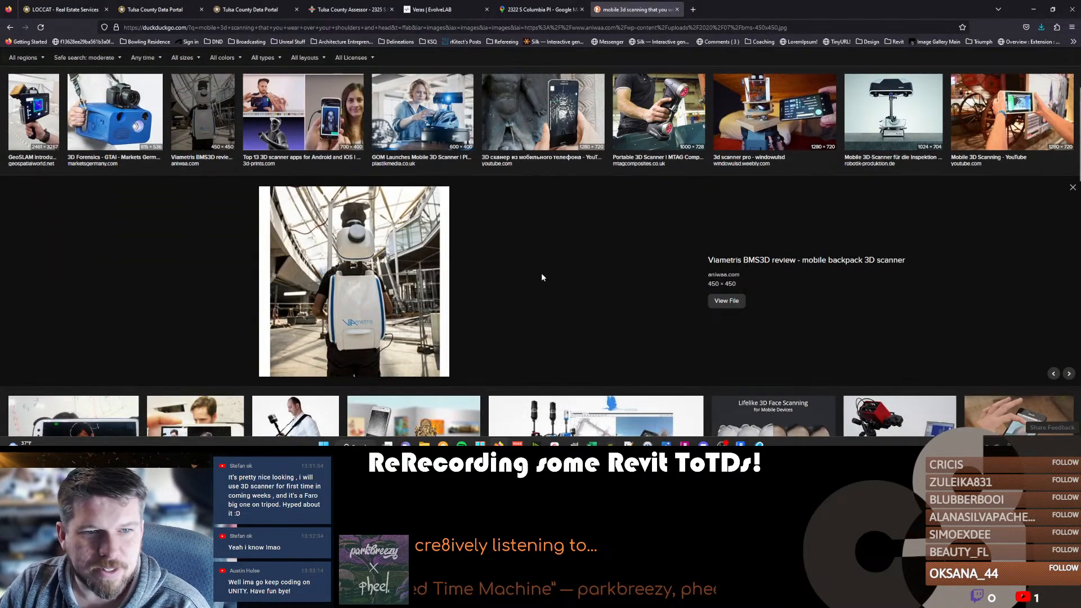
scroll(346, 267, down, 3)
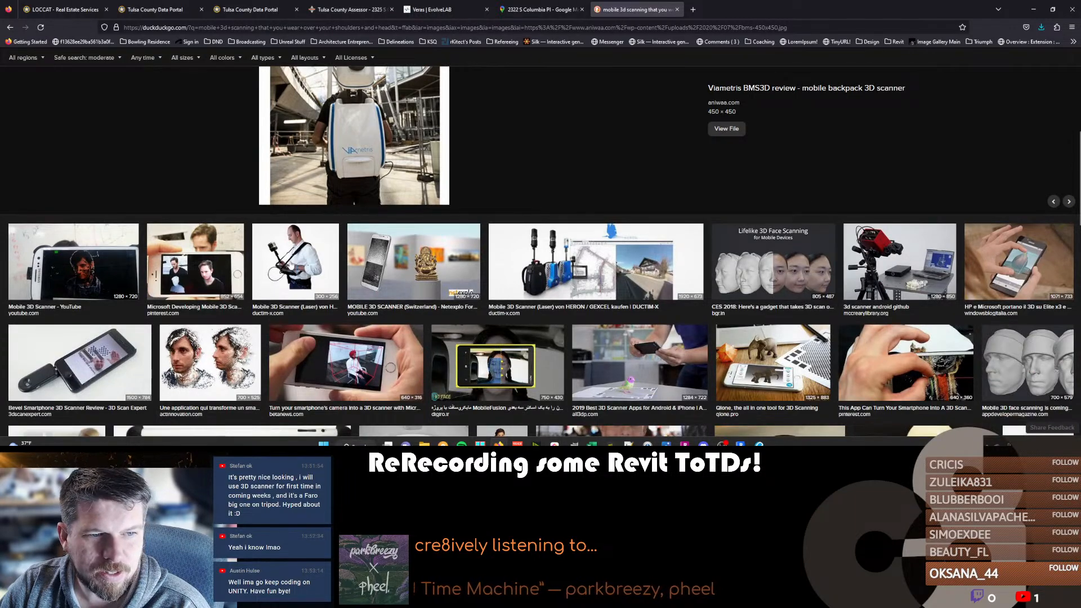
scroll(338, 166, down, 2)
scroll(338, 166, down, 3)
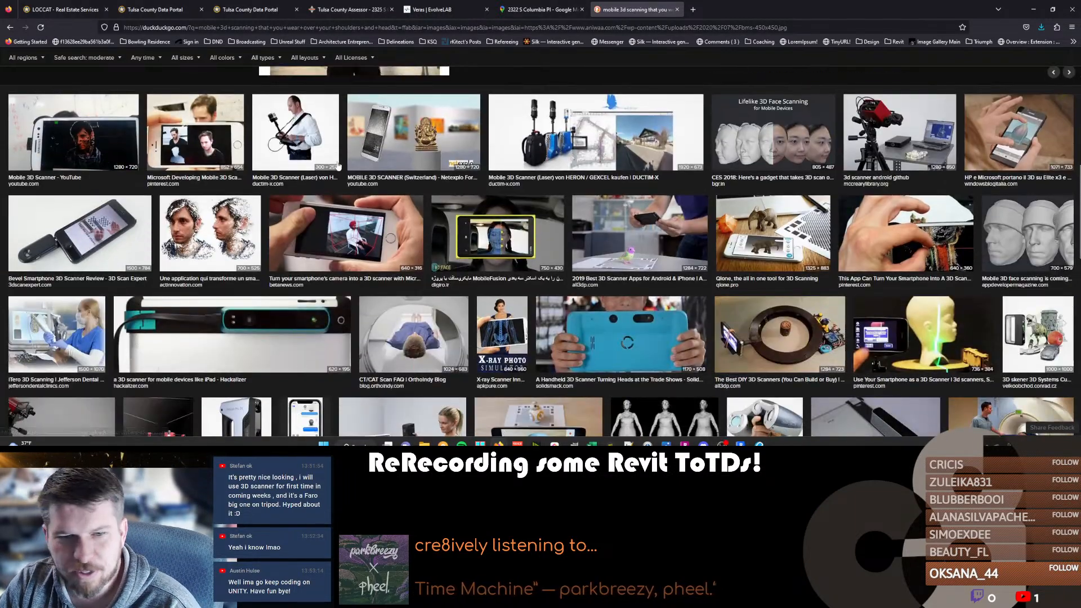
scroll(528, 242, down, 3)
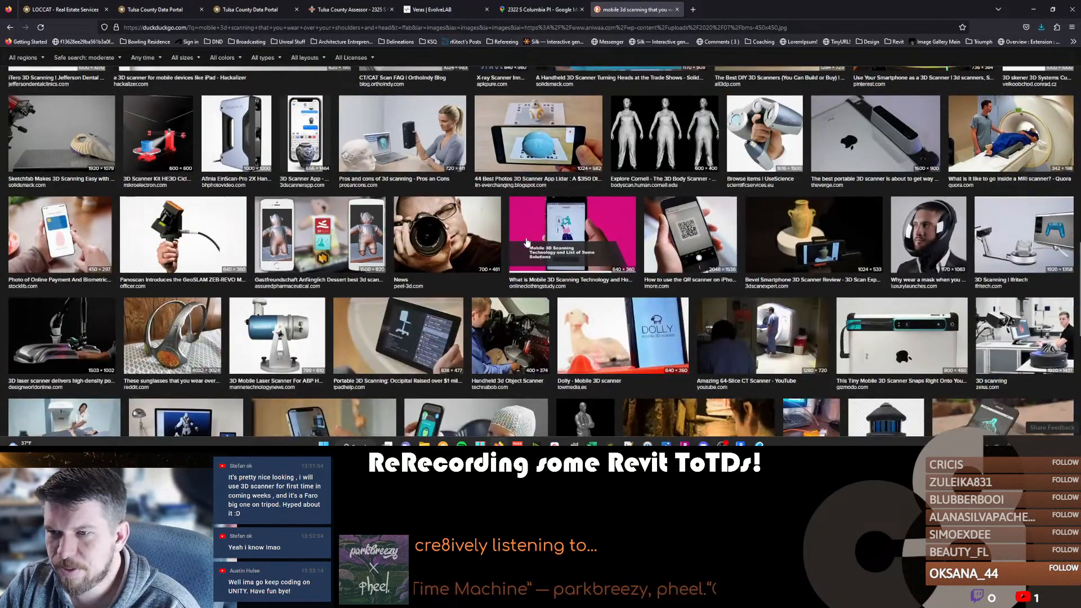
scroll(434, 242, down, 4)
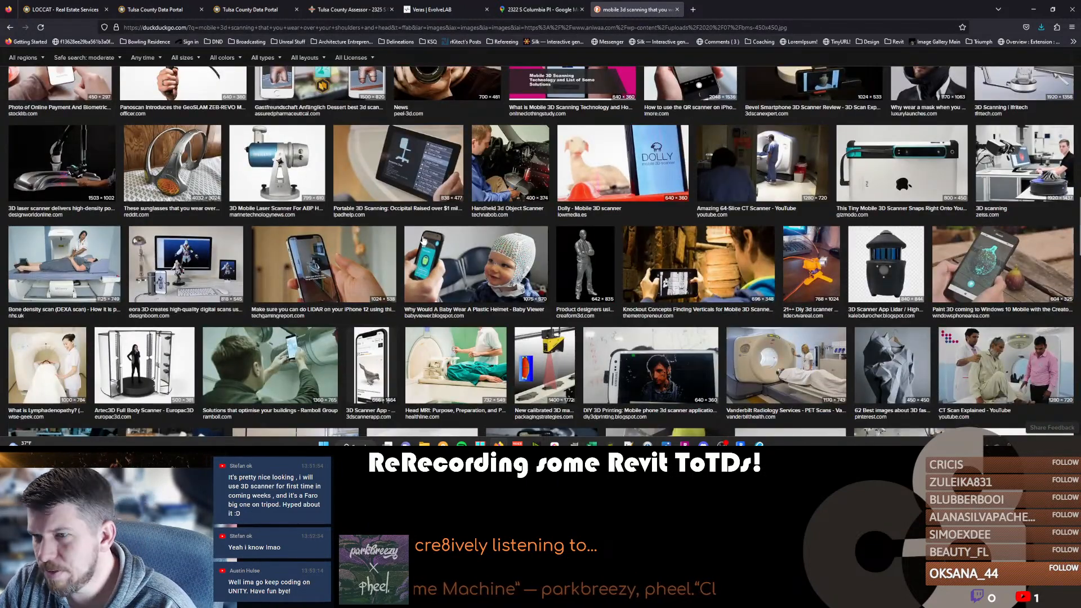
scroll(424, 241, up, 15)
scroll(344, 275, down, 3)
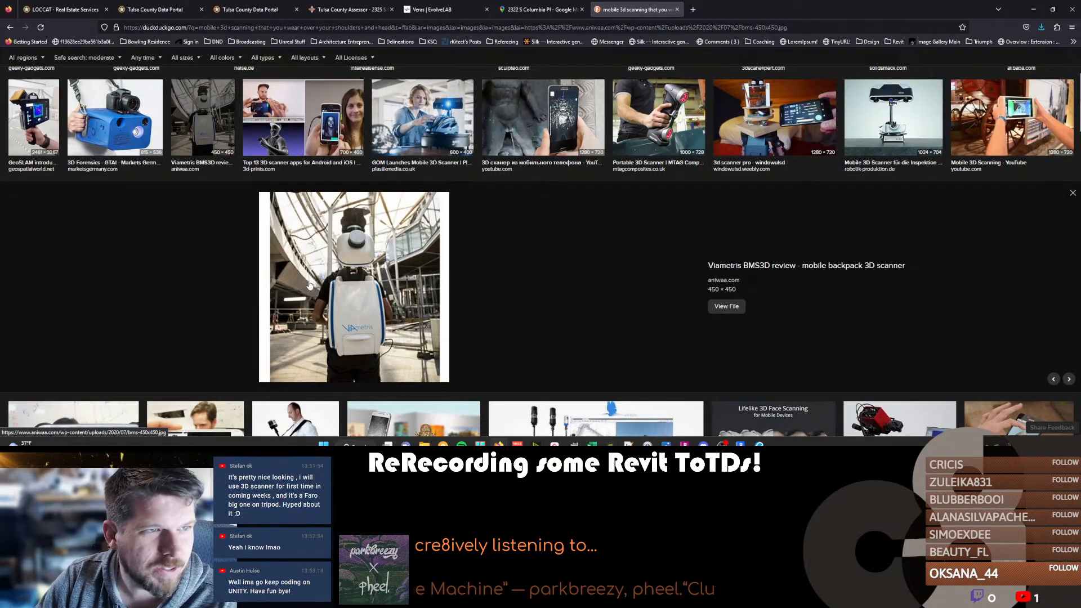
scroll(332, 310, up, 3)
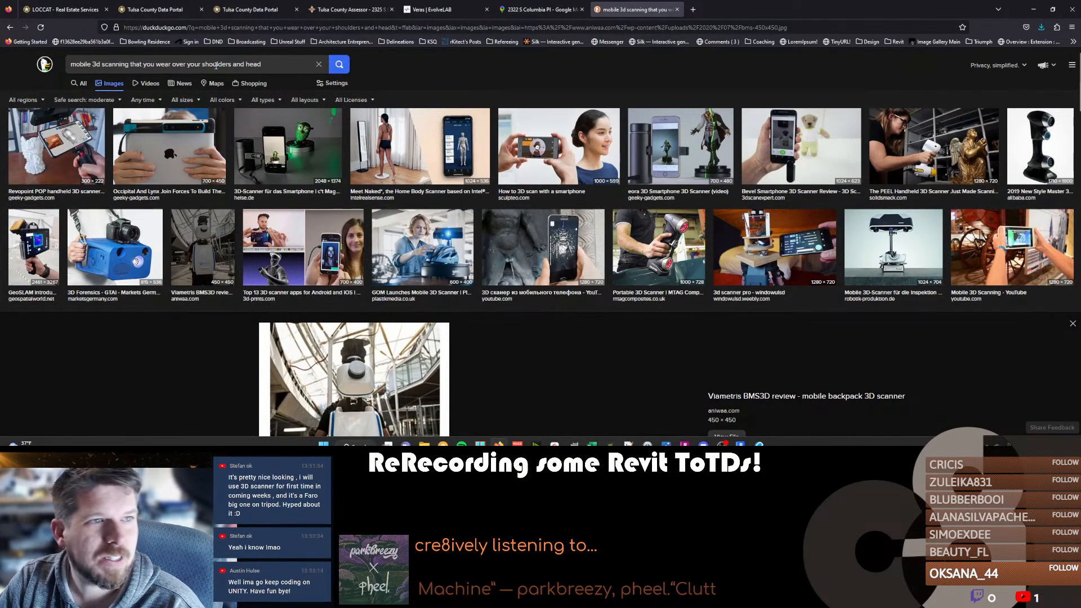
Replace the image search with "mobile 3d scanner units".
triple_click(215, 65)
text(mobil)
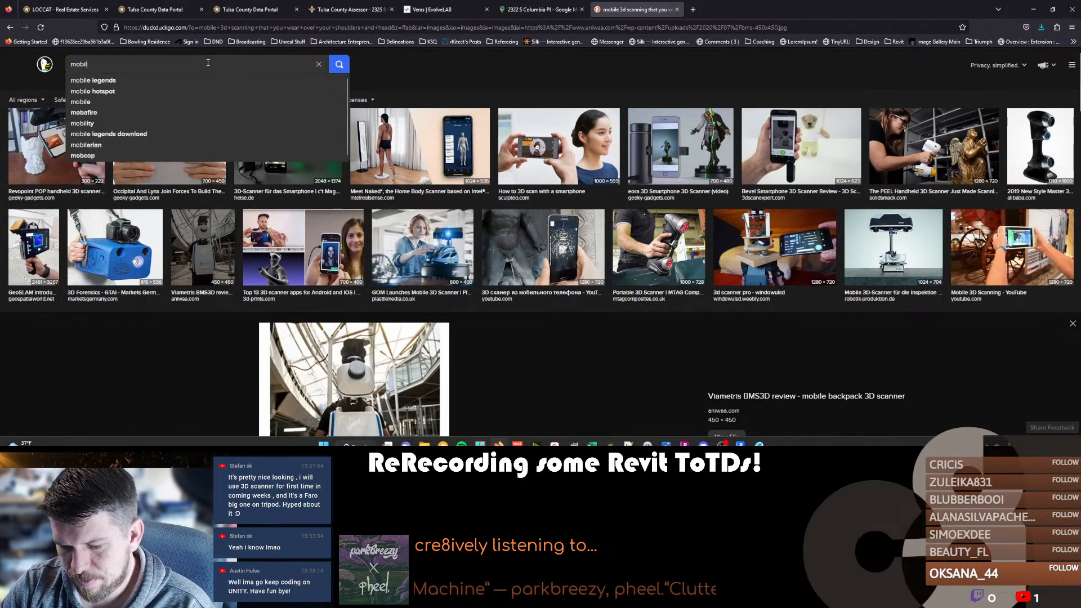
text(e 3d scanner units)
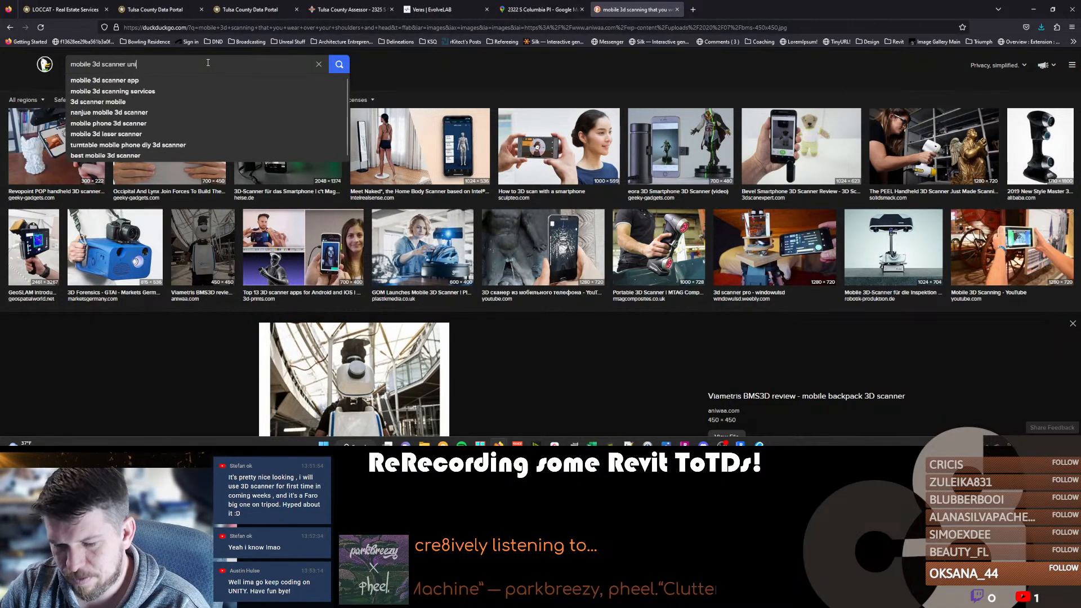
key(Return)
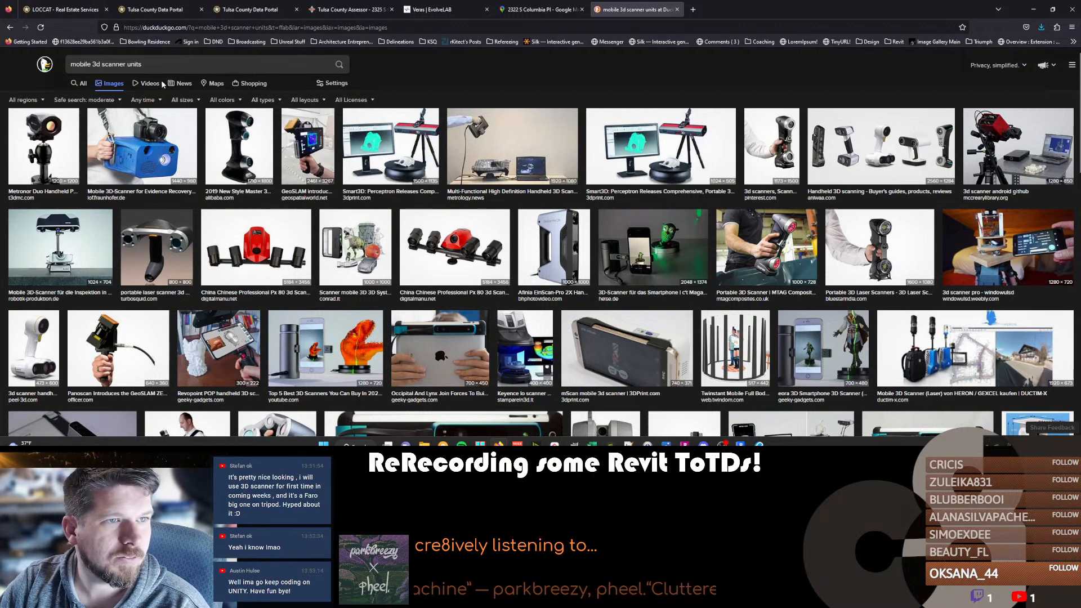
Show the shopping results for mobile 3D scanner units and review the listed scanners and their prices.
click(262, 84)
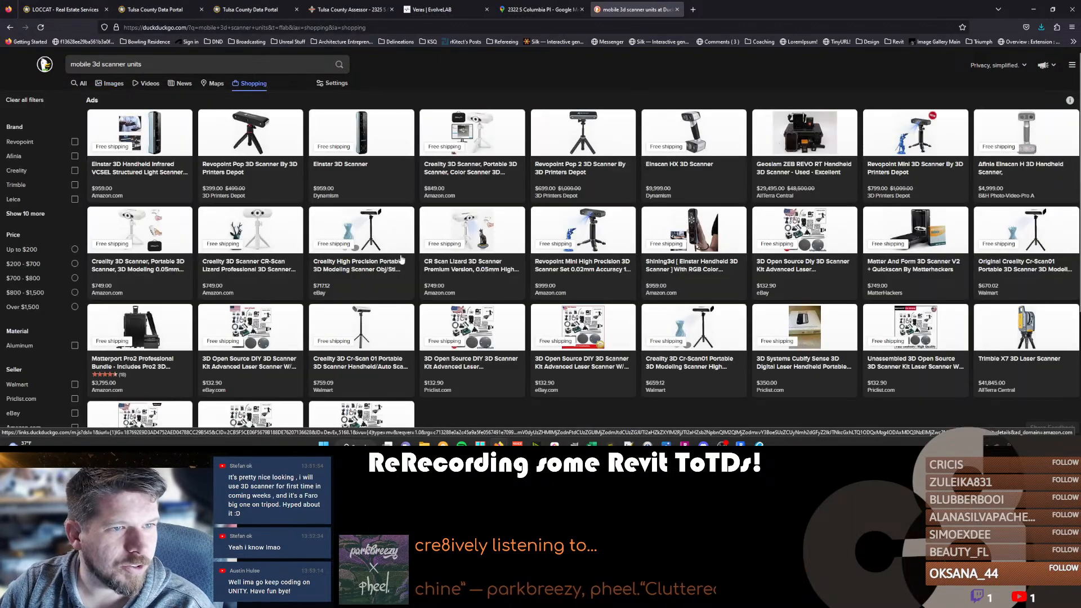
scroll(856, 185, down, 3)
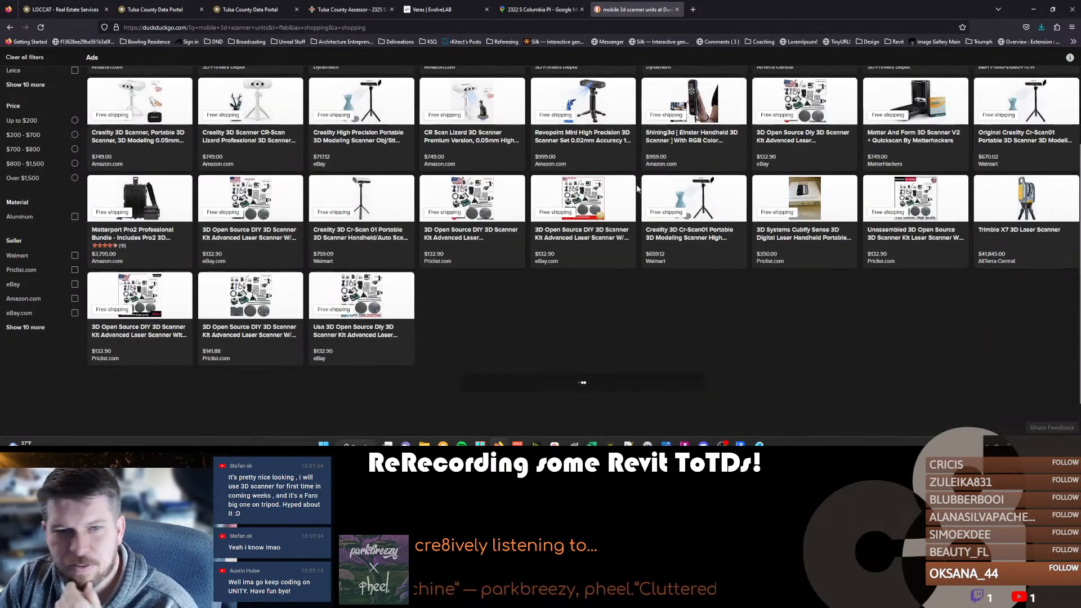
scroll(456, 227, down, 3)
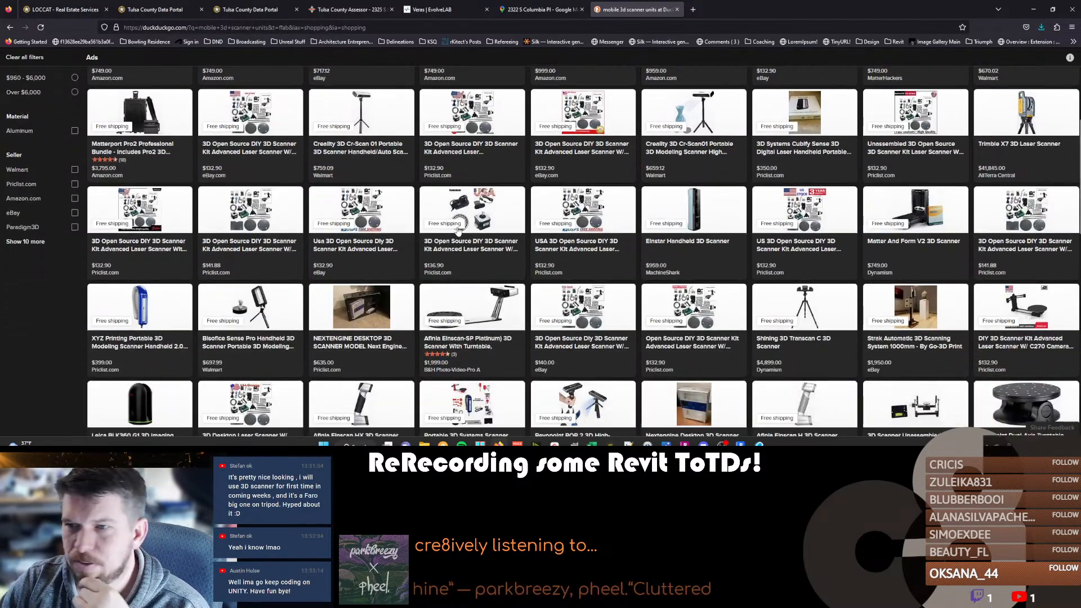
scroll(457, 227, down, 2)
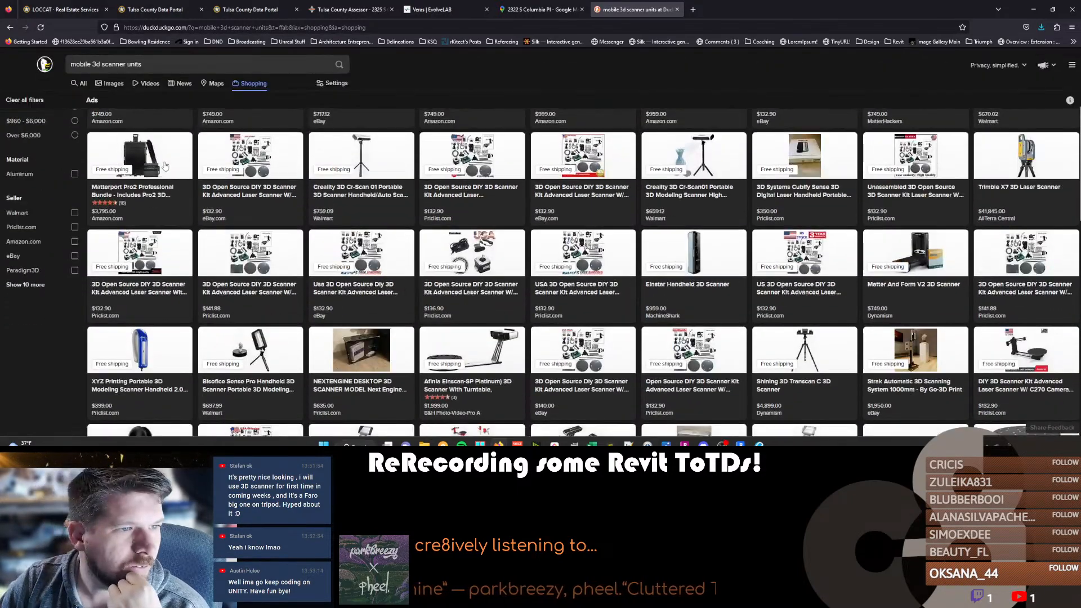
scroll(358, 313, down, 1)
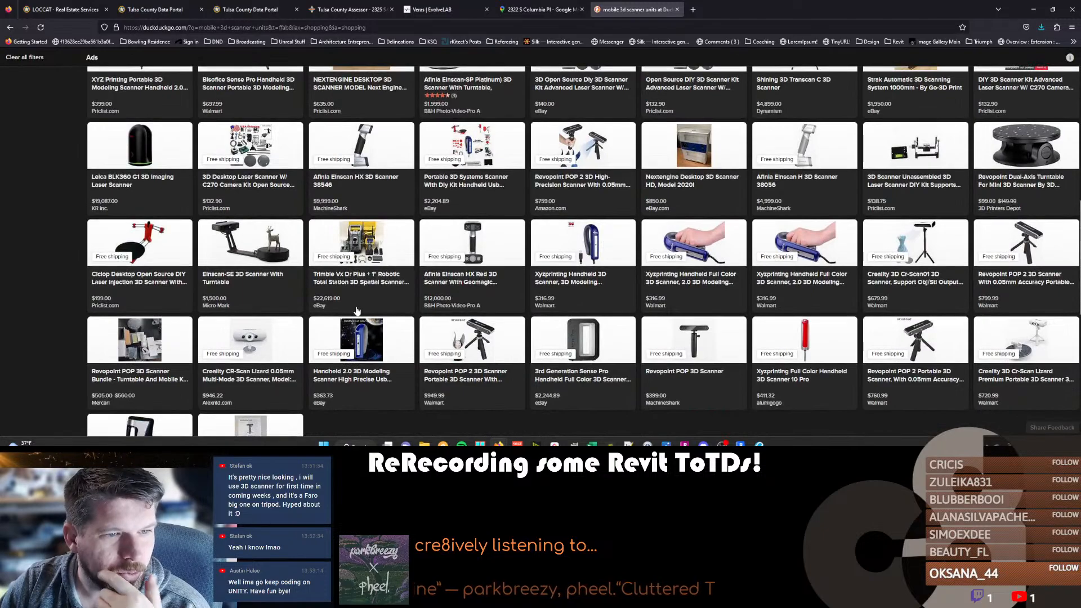
scroll(356, 310, down, 6)
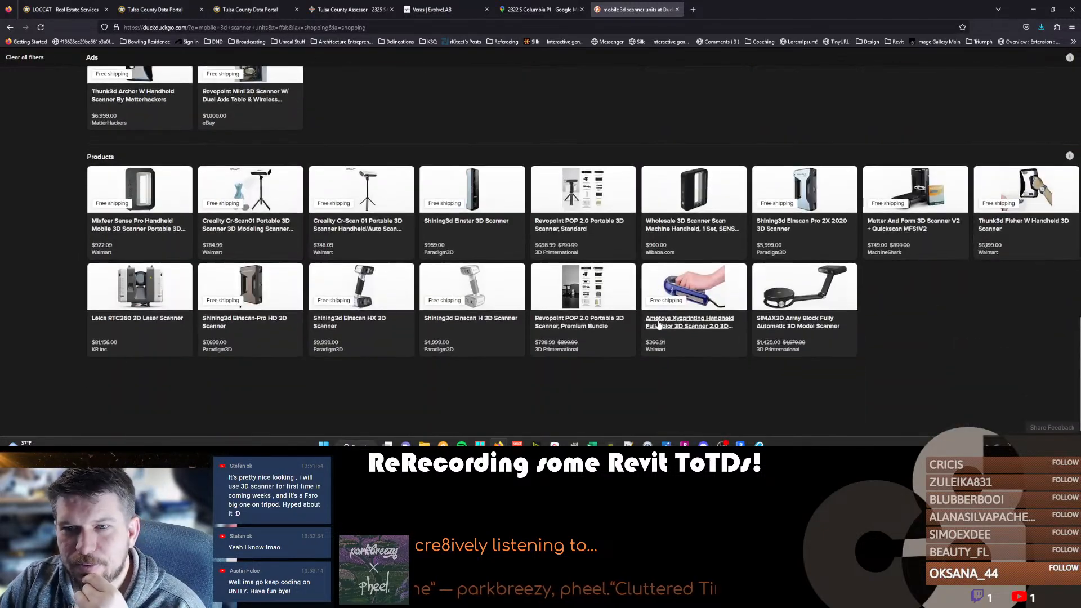
scroll(393, 296, up, 8)
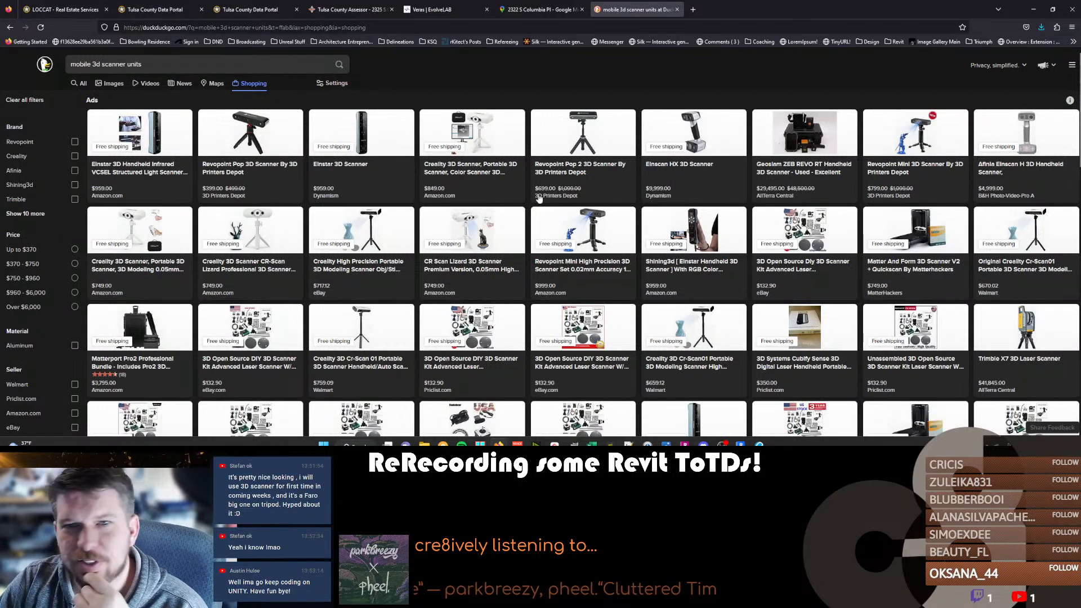
click(138, 64)
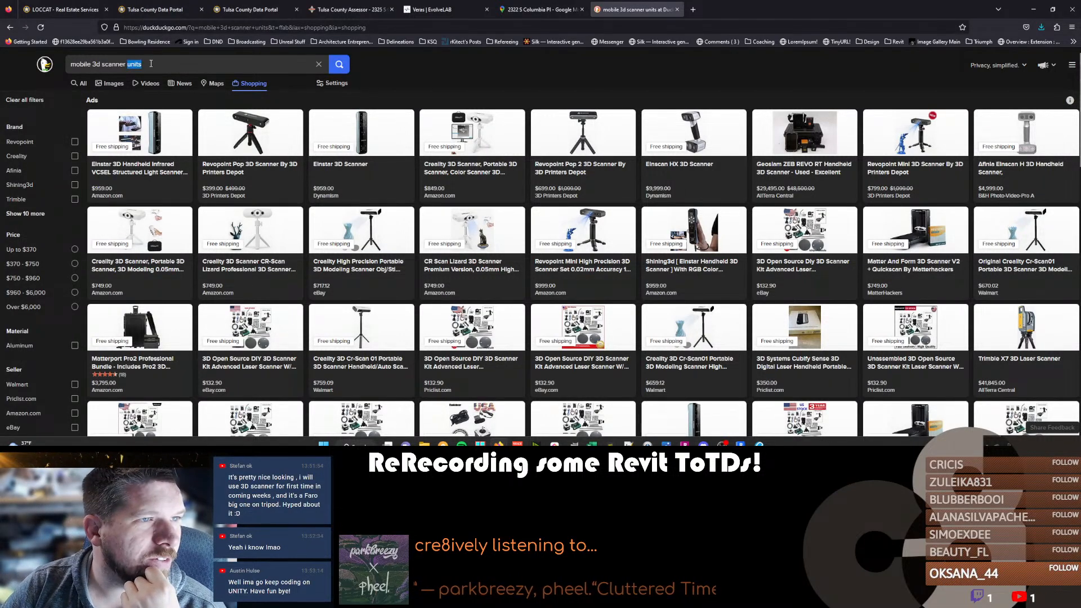
click(150, 64)
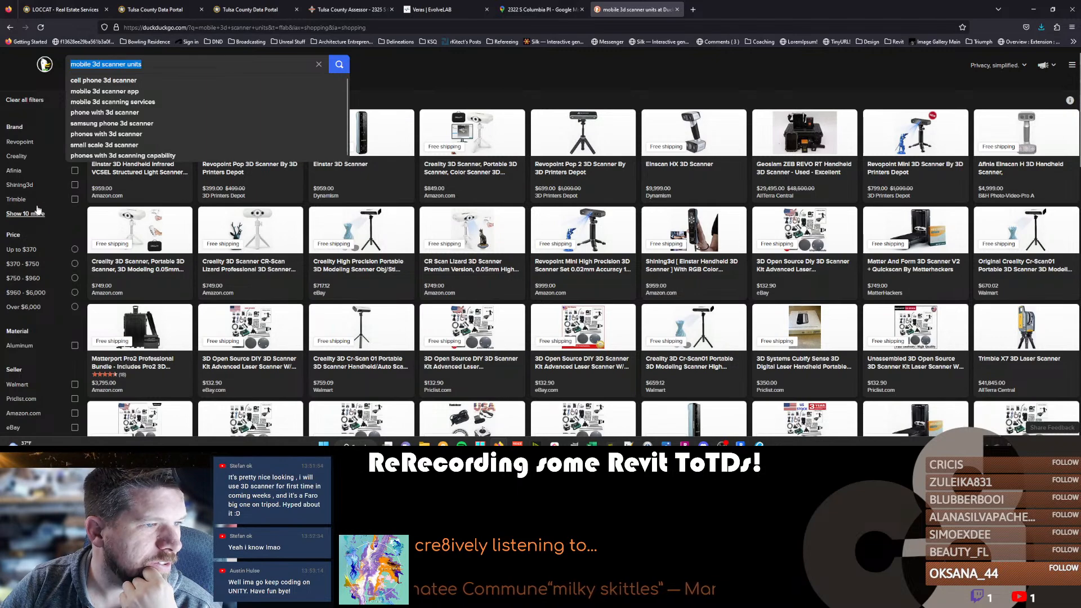
scroll(34, 203, down, 2)
scroll(34, 194, up, 2)
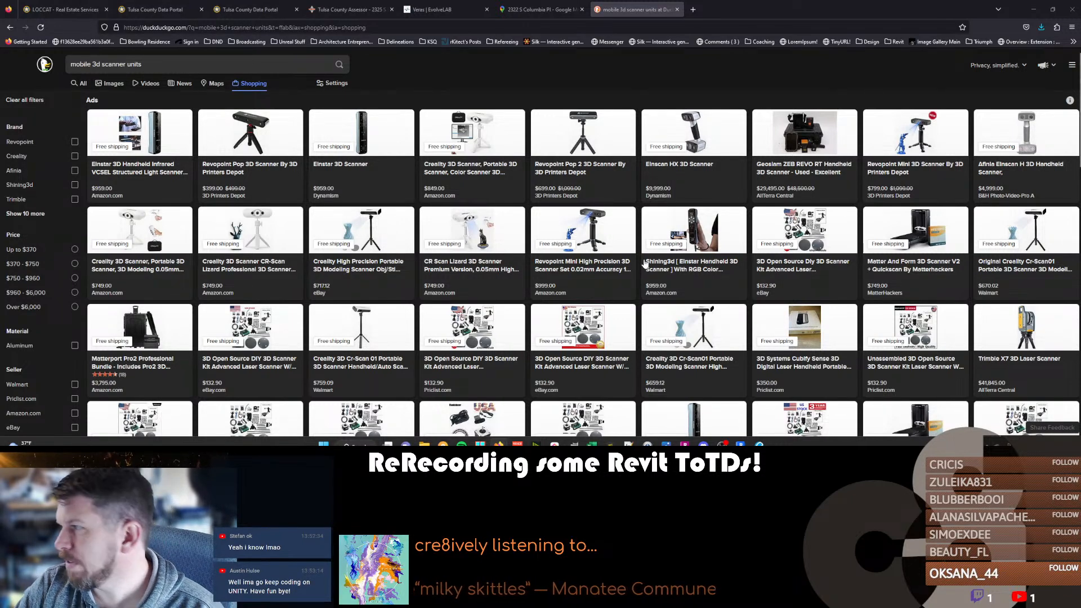
Switch to image results and change the search to "field 3d scanner units".
click(113, 84)
click(80, 64)
double_click(80, 65)
text(ff)
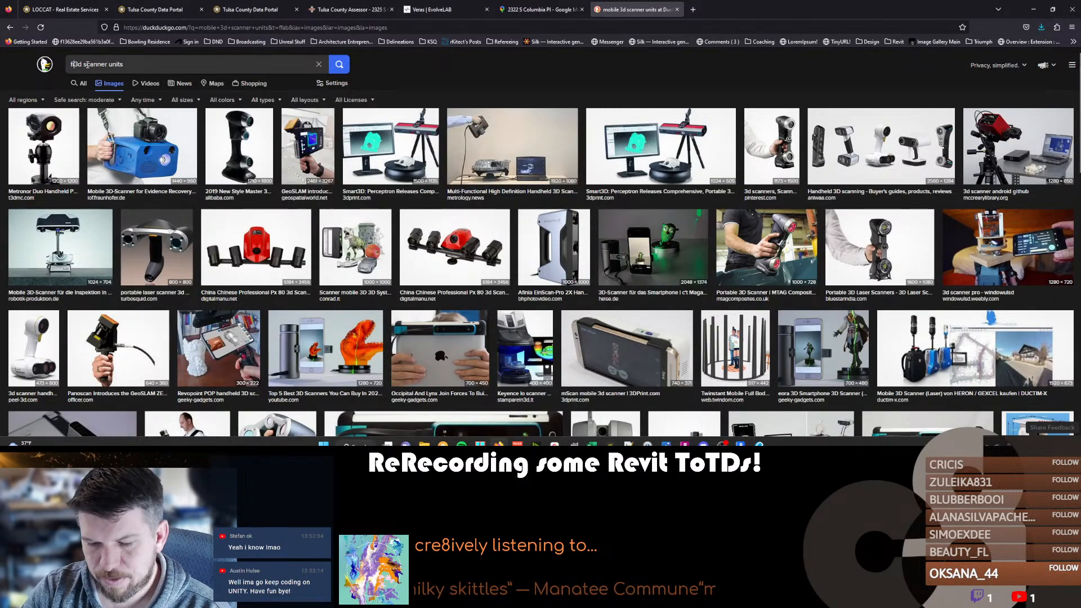
key(Return)
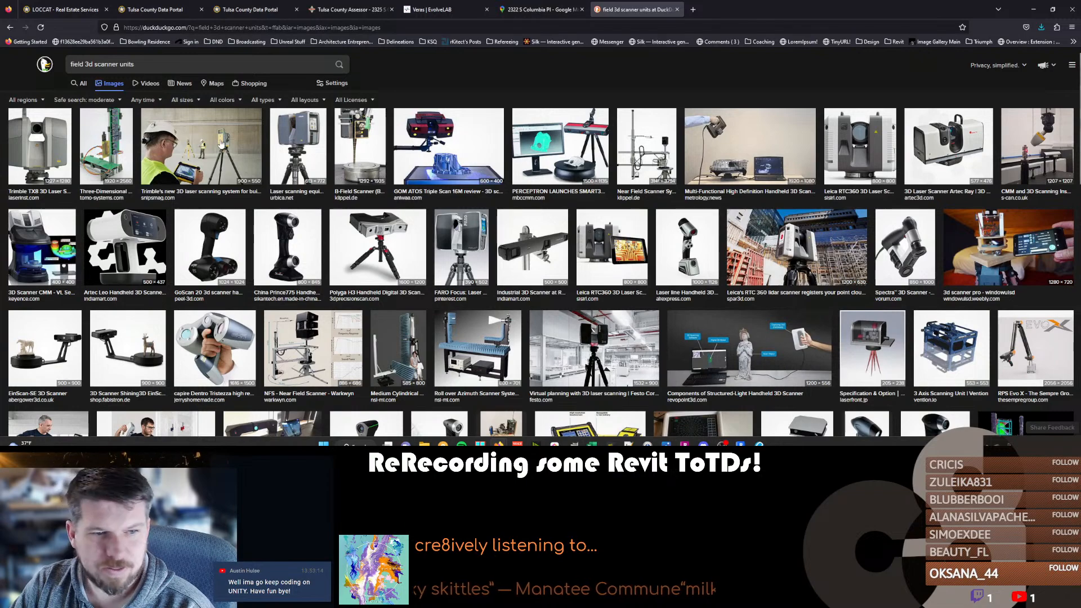
Look through the field 3D scanner images for a wearable scanning unit.
scroll(221, 143, down, 3)
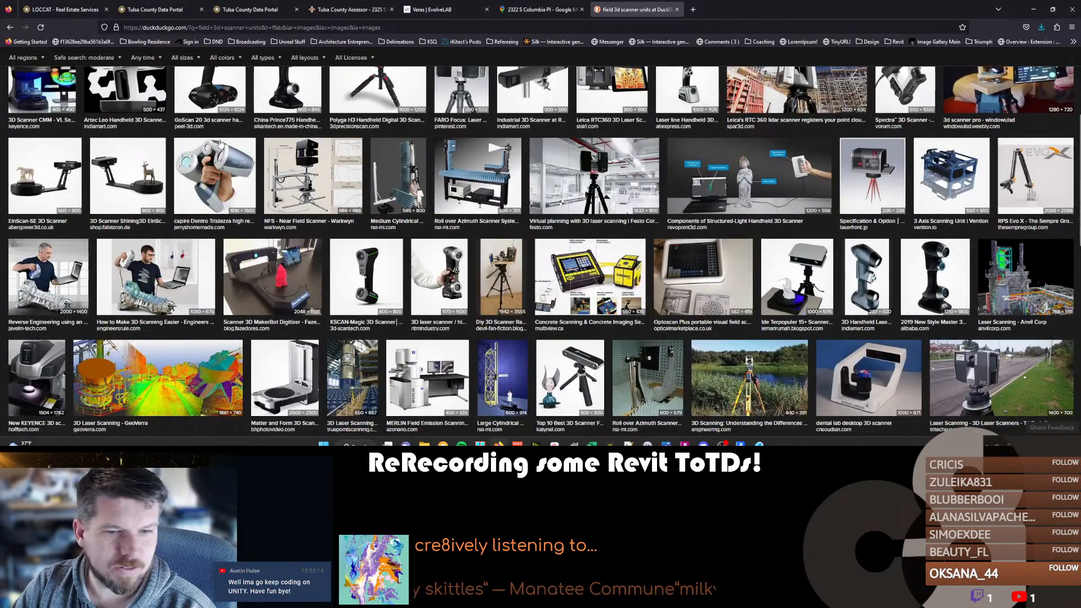
scroll(220, 144, down, 3)
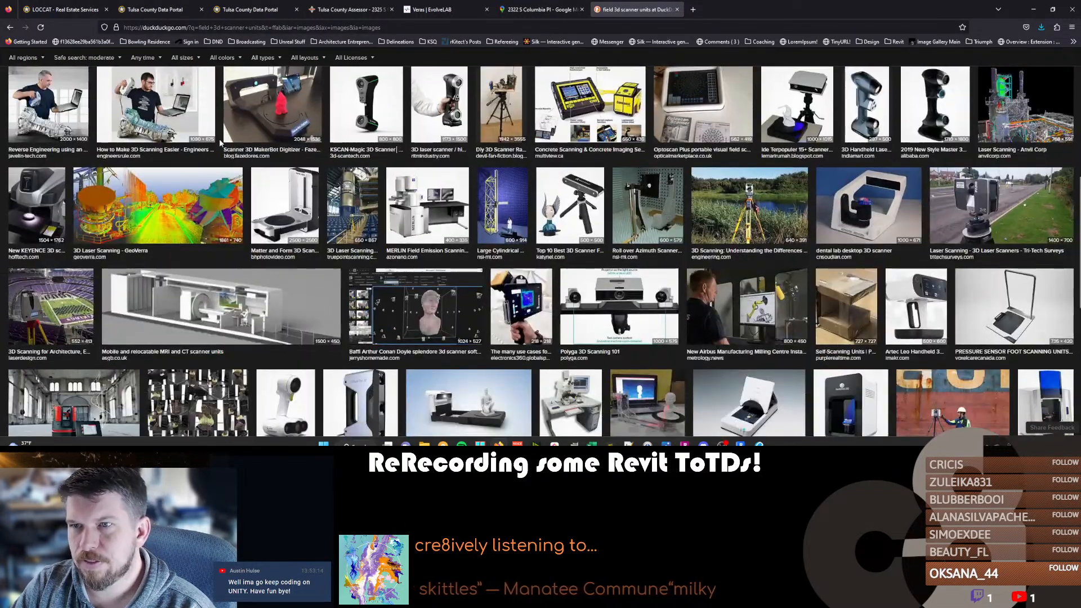
scroll(220, 143, down, 3)
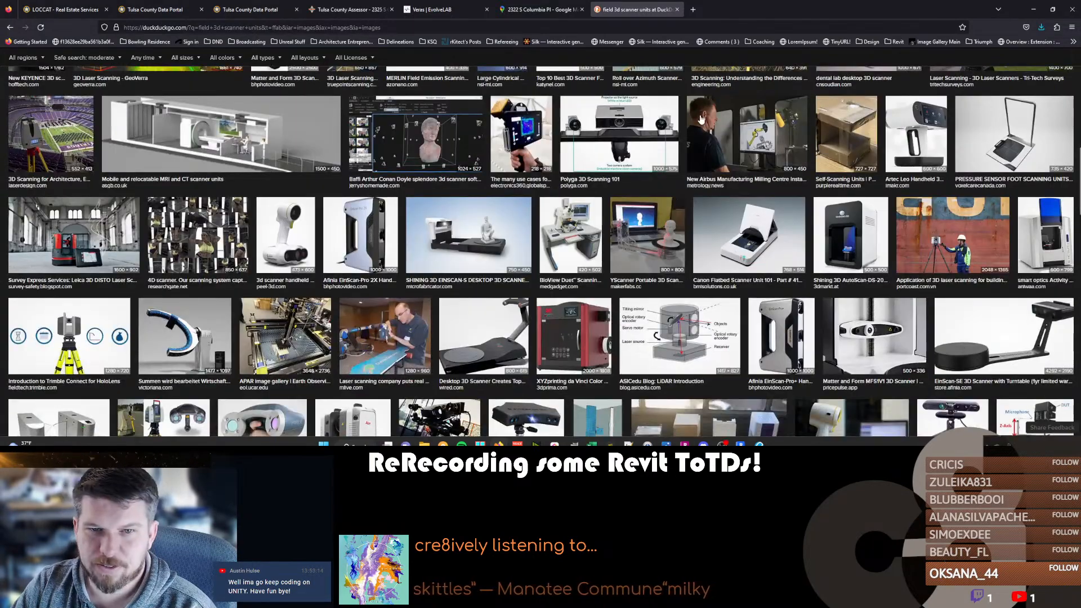
scroll(593, 209, down, 4)
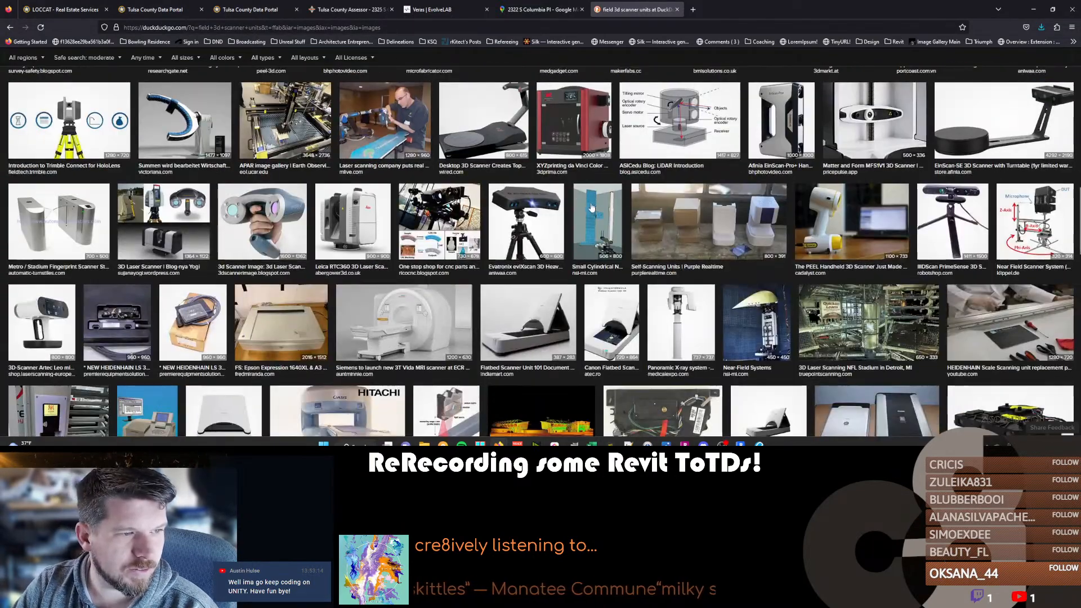
scroll(476, 258, down, 5)
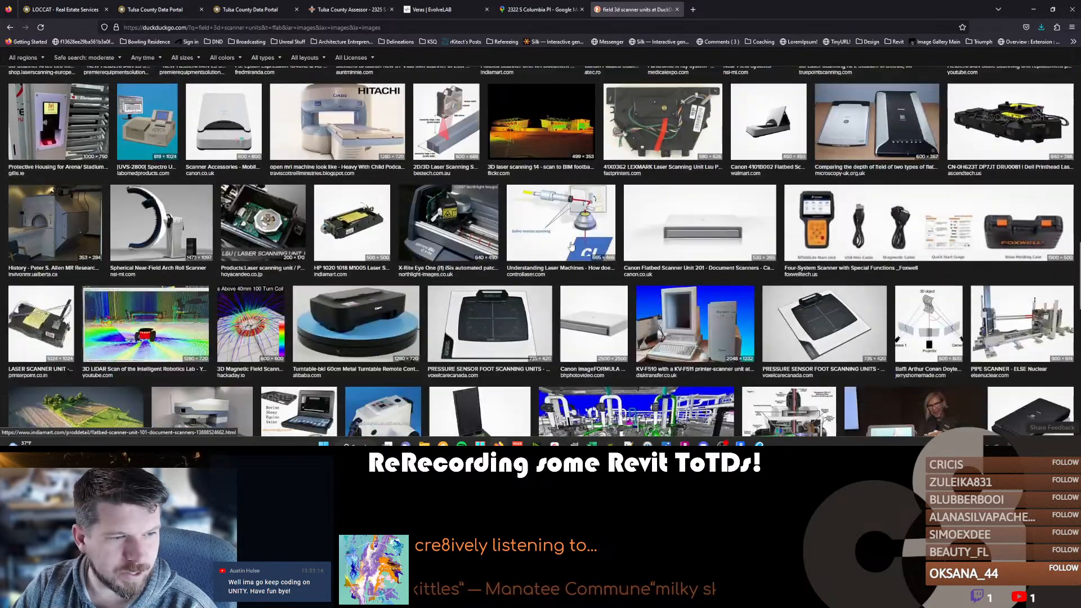
scroll(702, 219, down, 7)
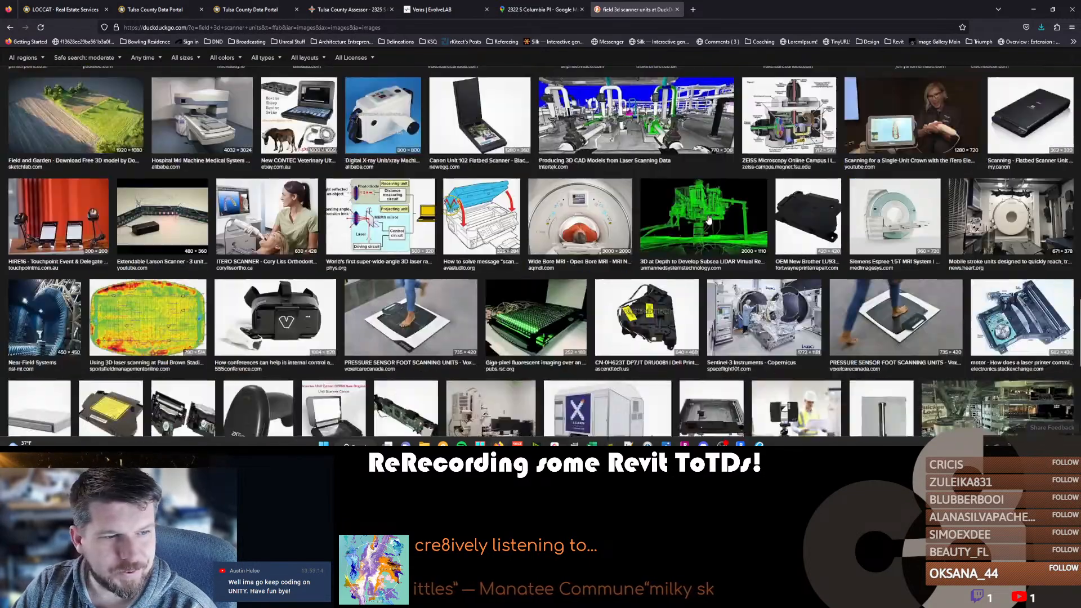
scroll(709, 220, down, 10)
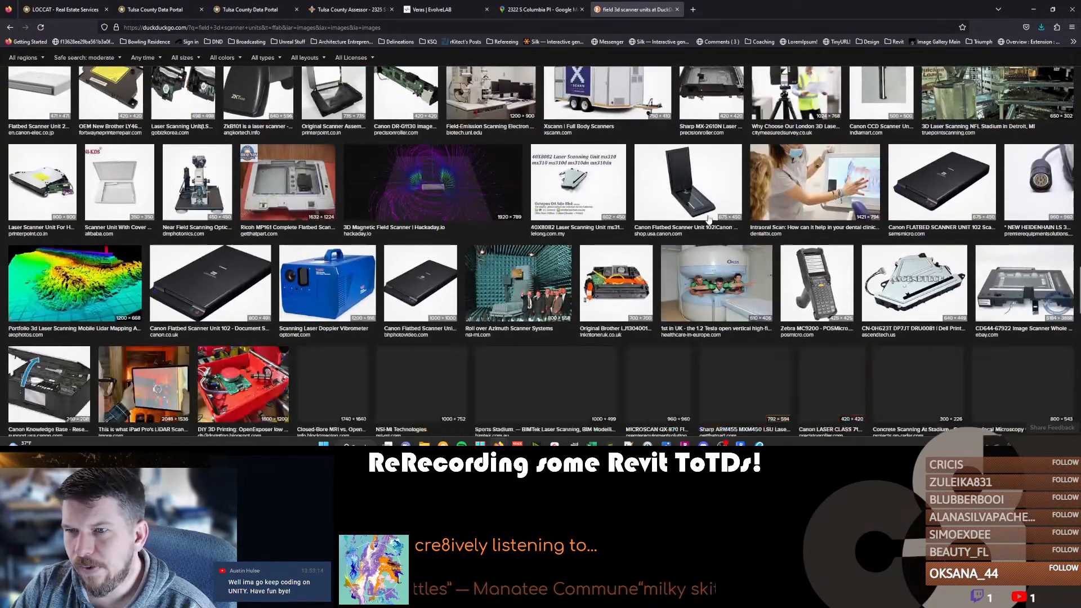
scroll(708, 220, down, 10)
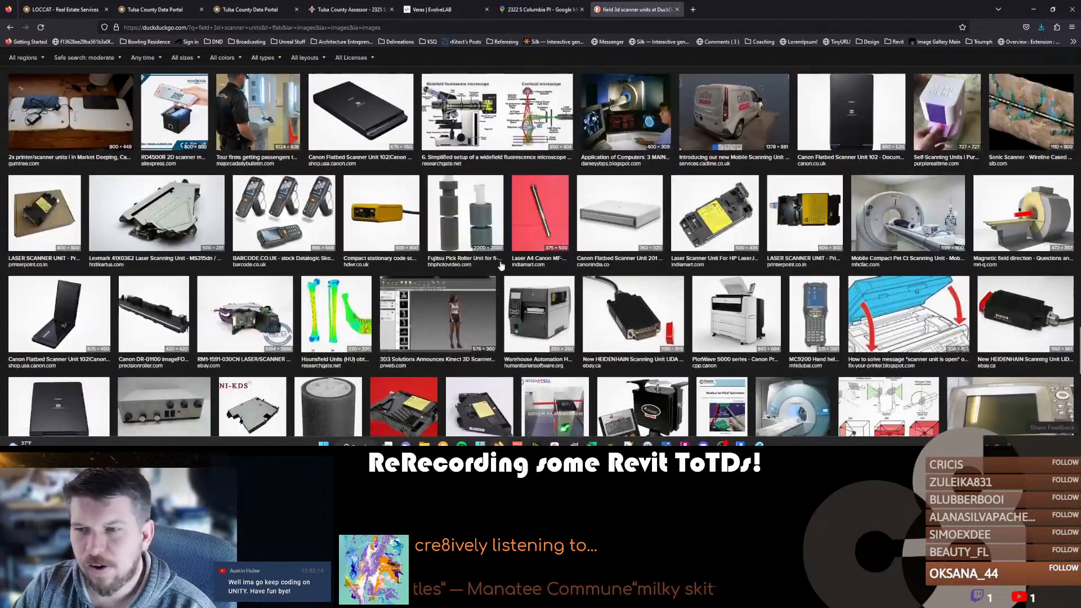
scroll(425, 256, up, 20)
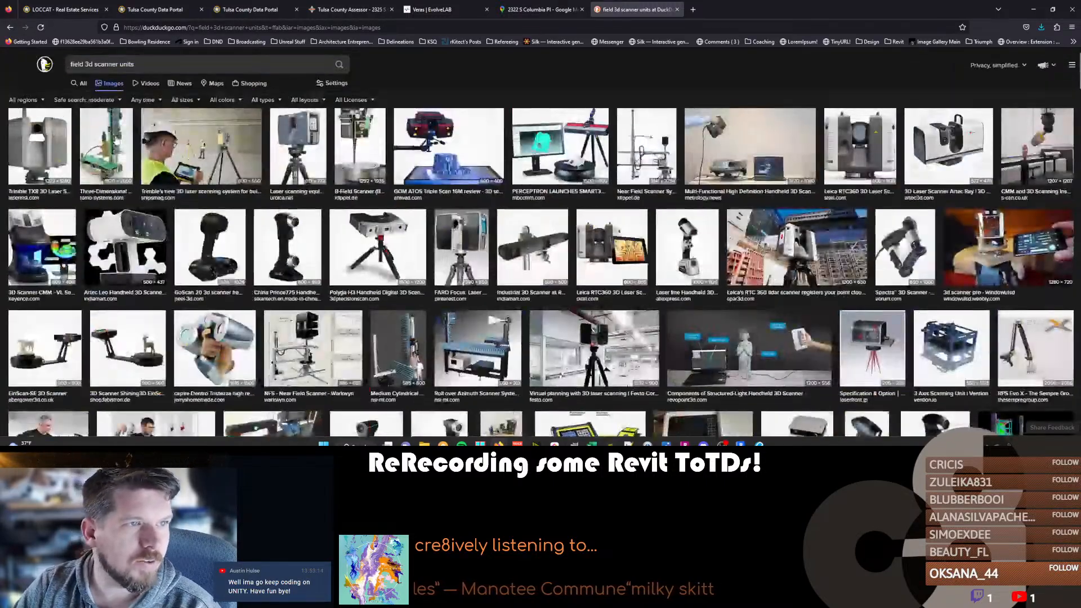
Refine the image search to "field 3d lidar scanner units".
click(96, 63)
text(lidar)
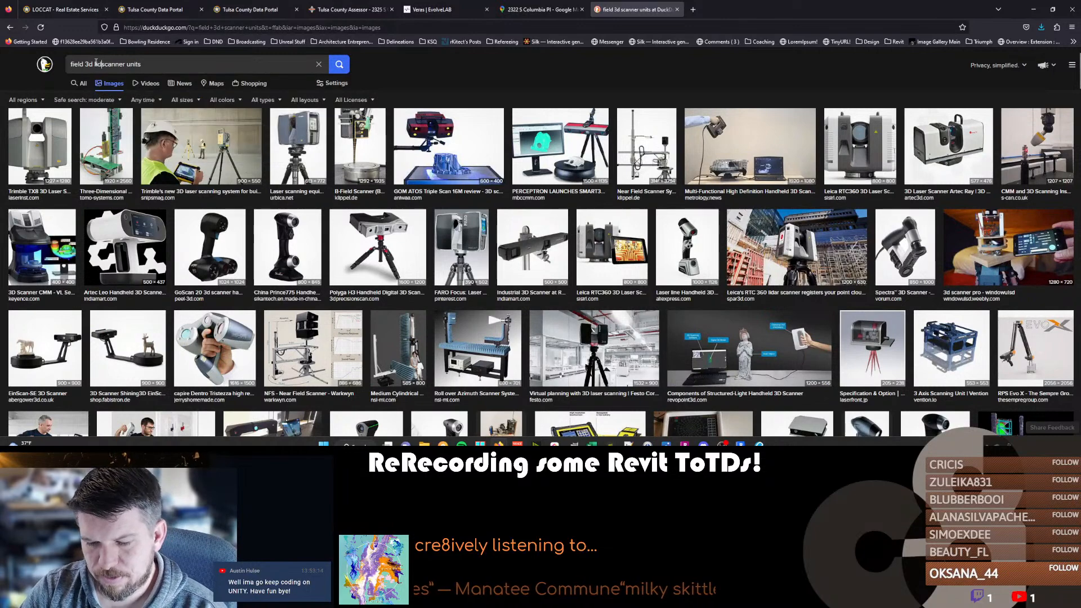
key(Return)
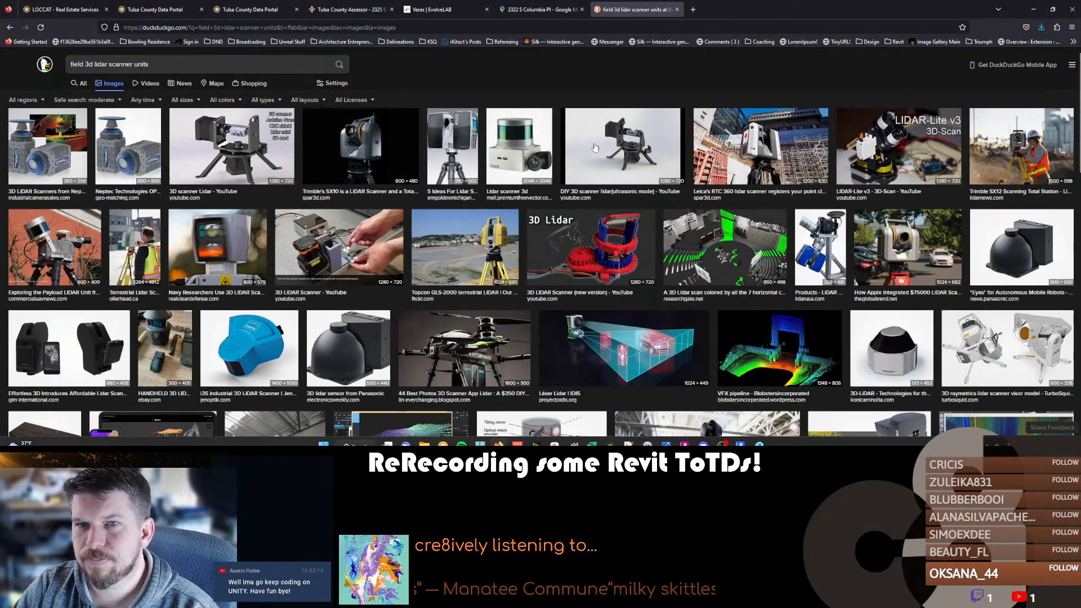
Examine the field 3D lidar scanner pictures for a shoulder- or head-worn model.
scroll(354, 163, down, 5)
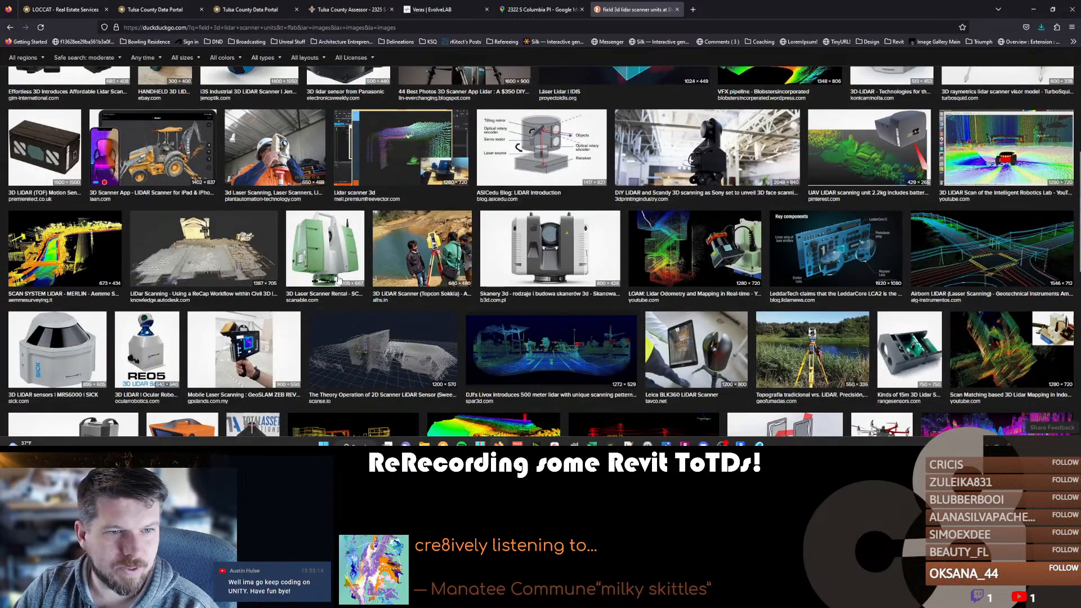
scroll(61, 252, down, 2)
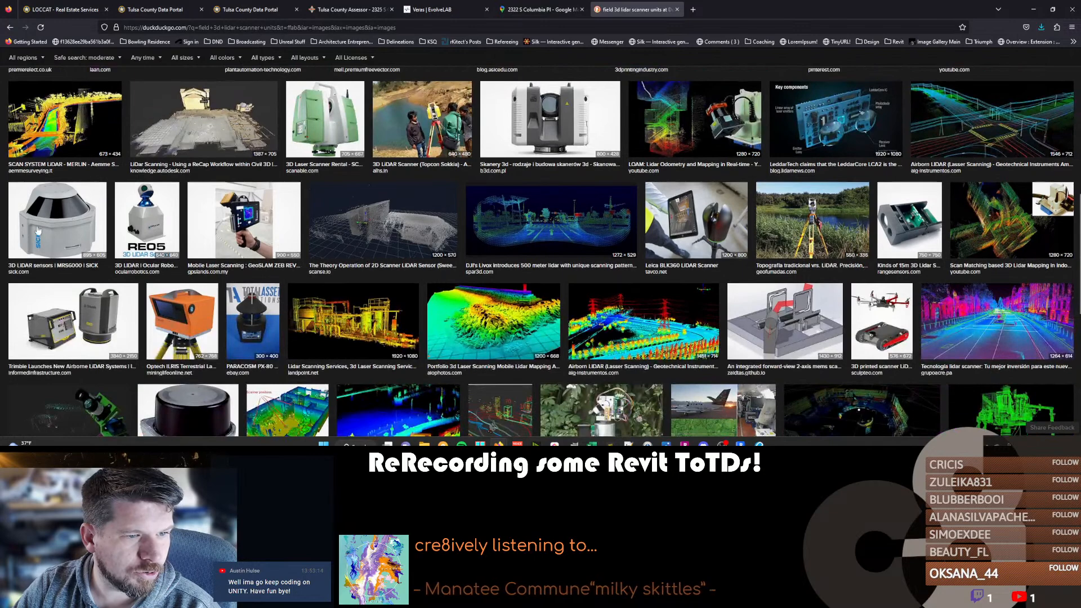
scroll(54, 231, down, 2)
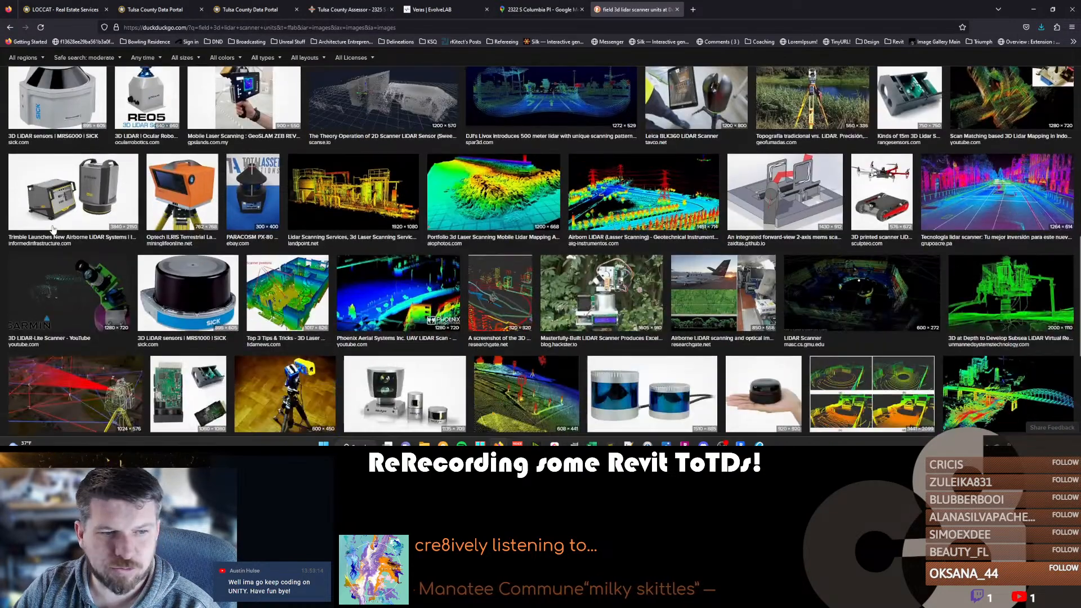
scroll(52, 226, down, 5)
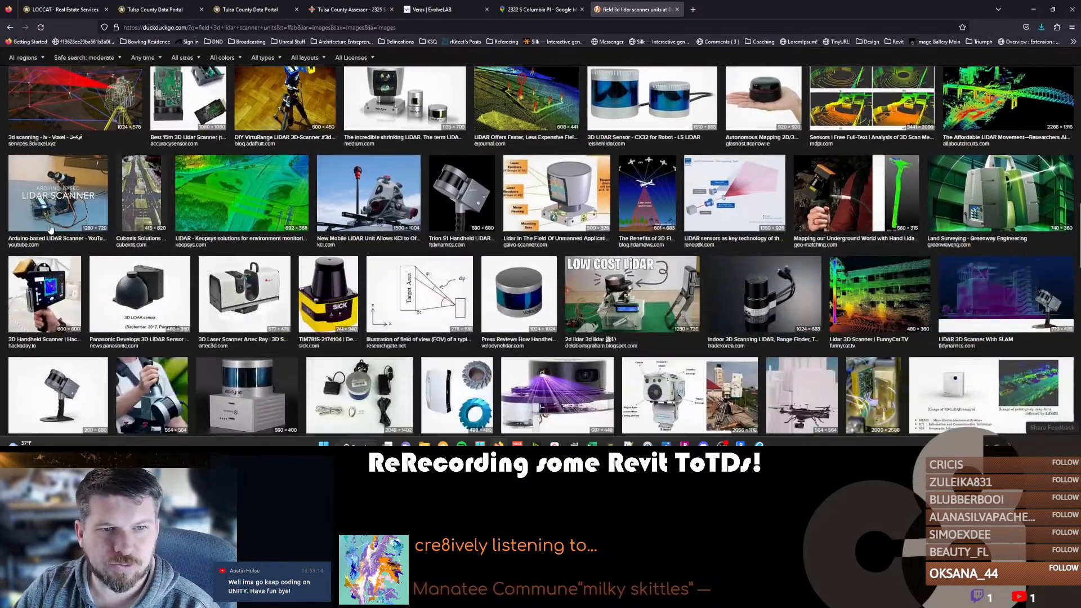
scroll(118, 261, down, 4)
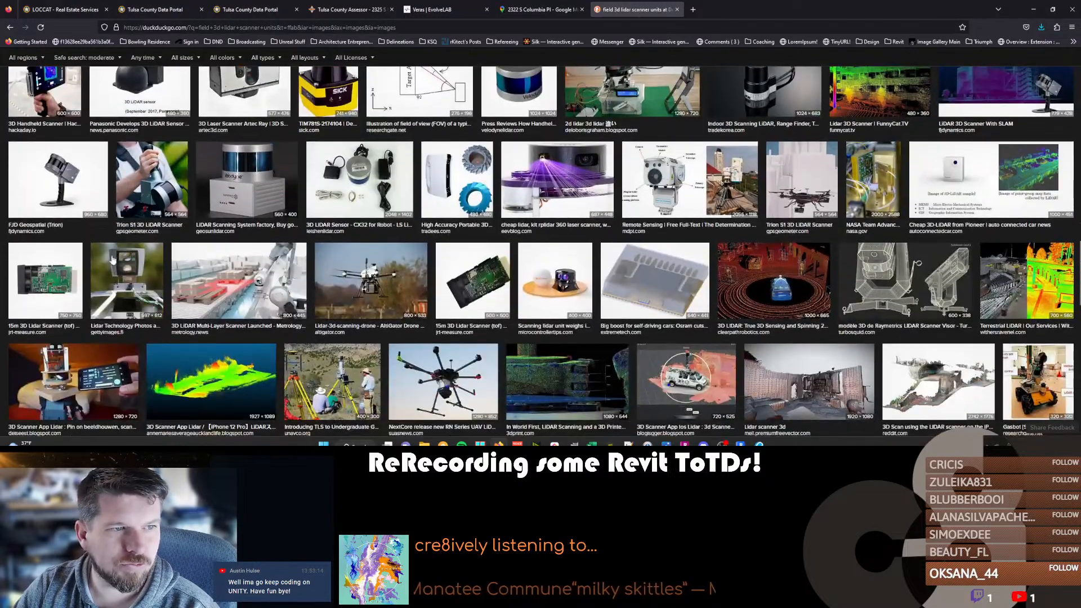
scroll(302, 235, down, 3)
scroll(211, 267, down, 4)
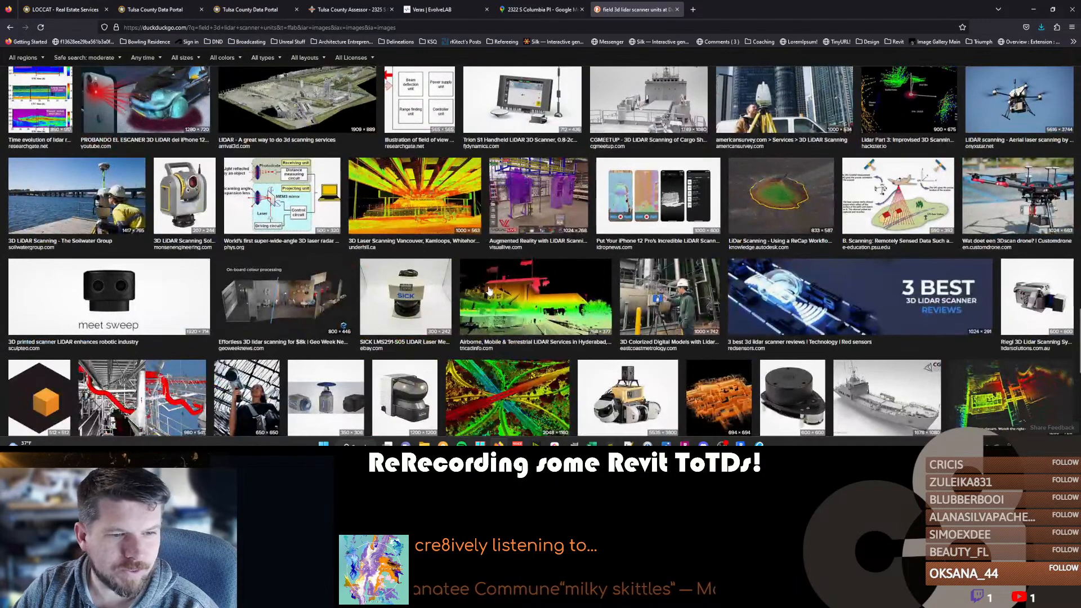
scroll(488, 291, down, 3)
scroll(110, 315, down, 5)
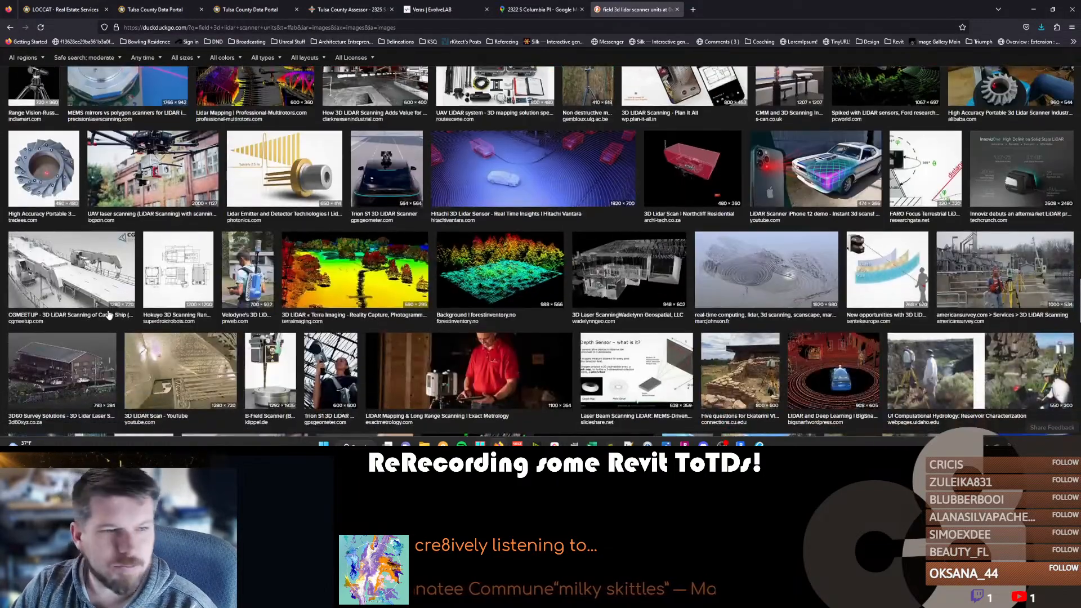
scroll(110, 315, up, 15)
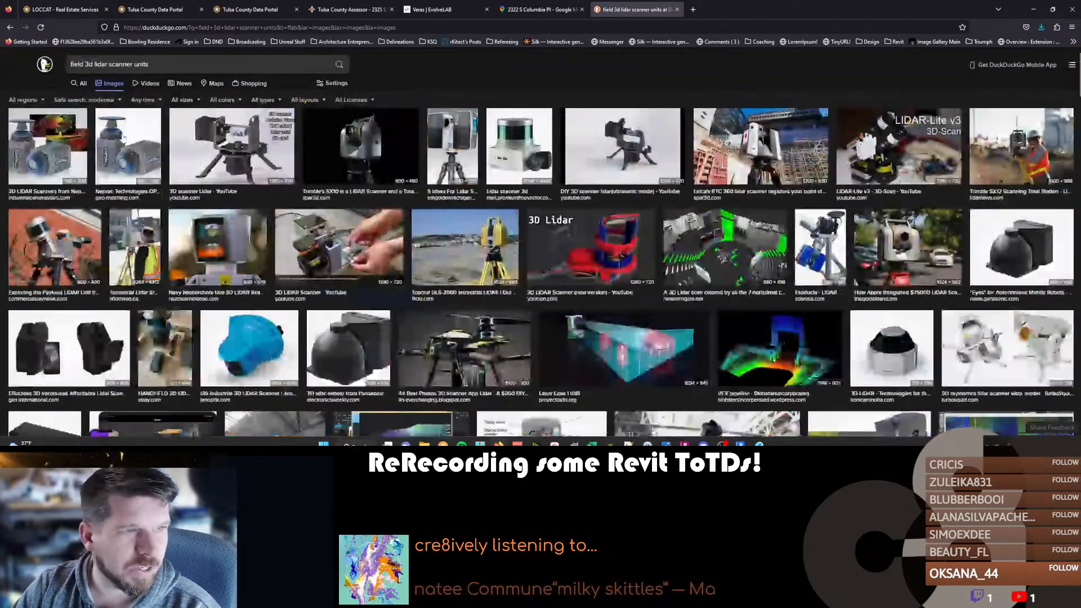
Show the shopping results for field 3D lidar scanner units and review the listed products and prices.
click(247, 83)
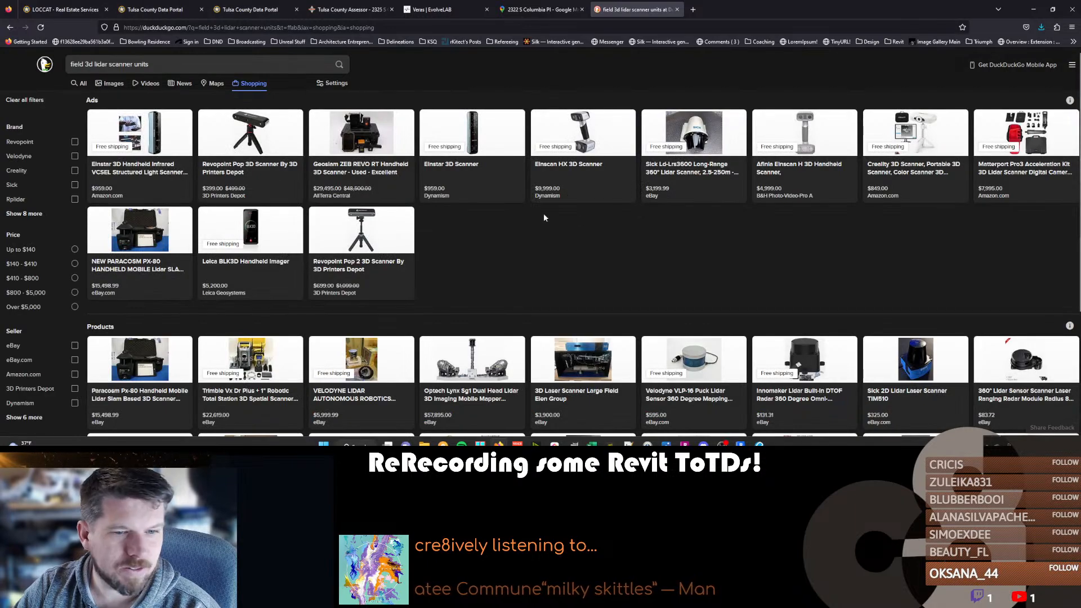
scroll(583, 219, down, 3)
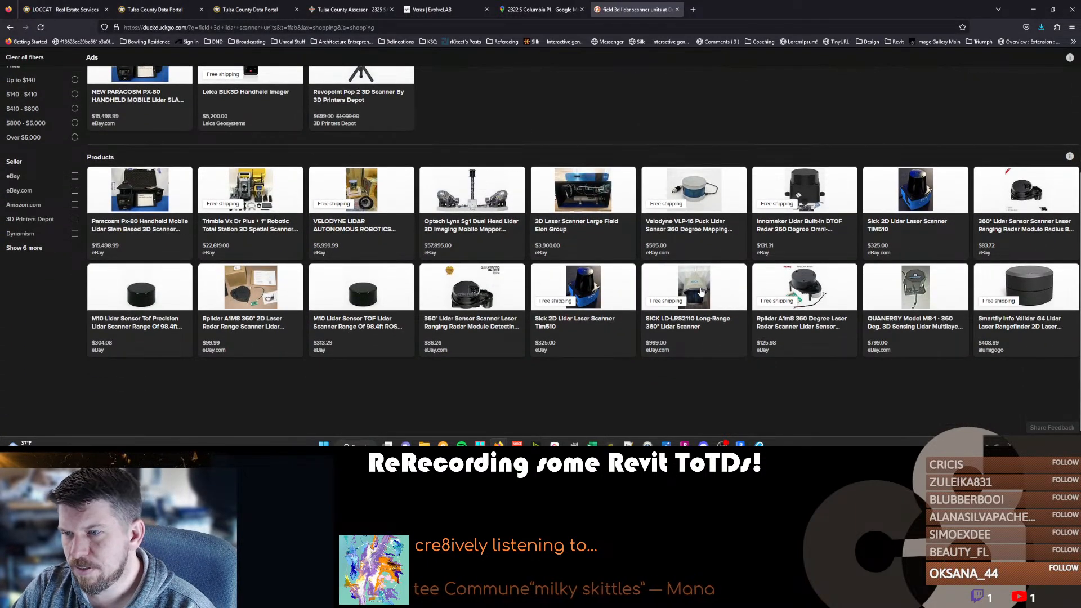
scroll(673, 307, up, 3)
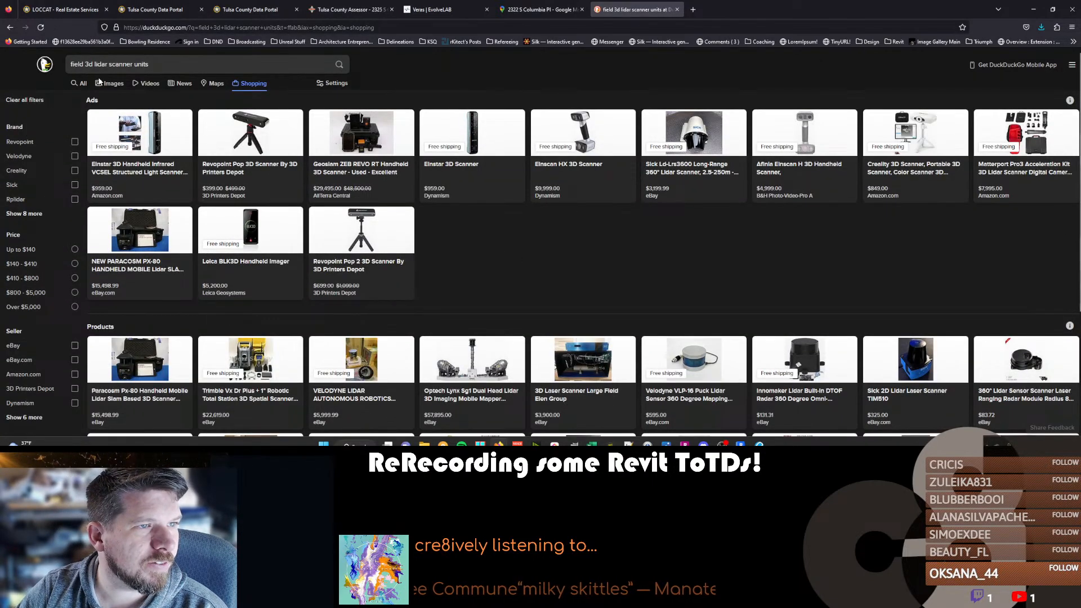
Show the general web results for field 3D lidar scanner units and read through the manufacturer listings.
click(80, 84)
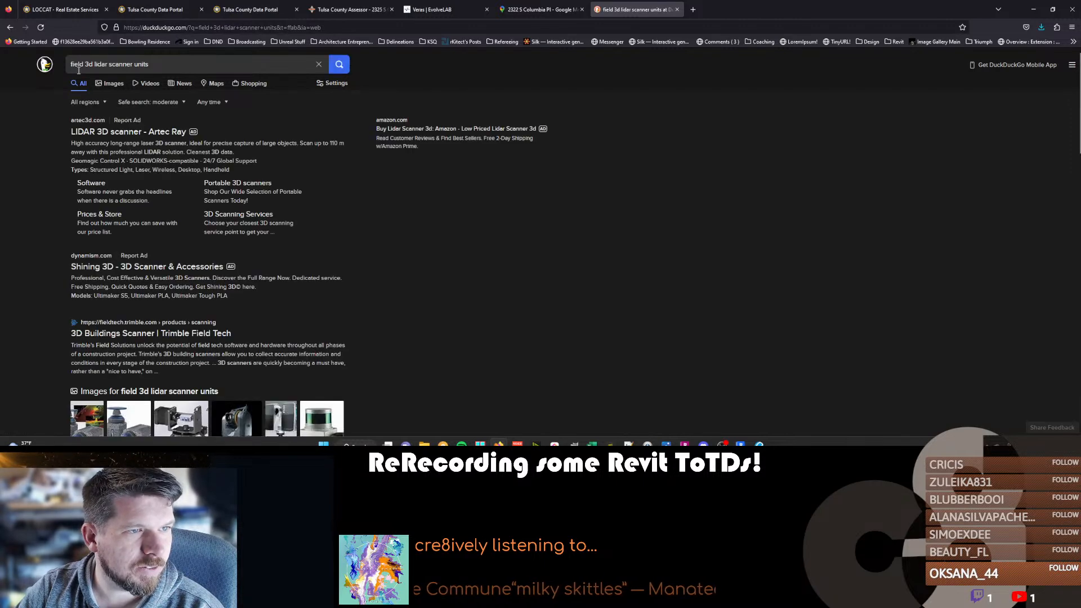
scroll(113, 250, down, 3)
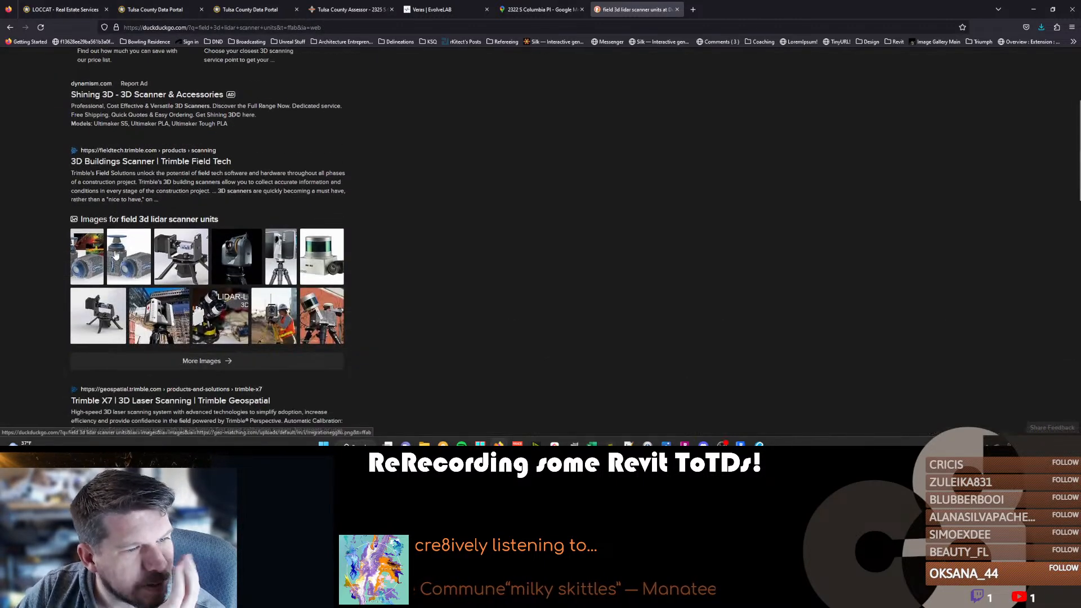
scroll(114, 254, down, 4)
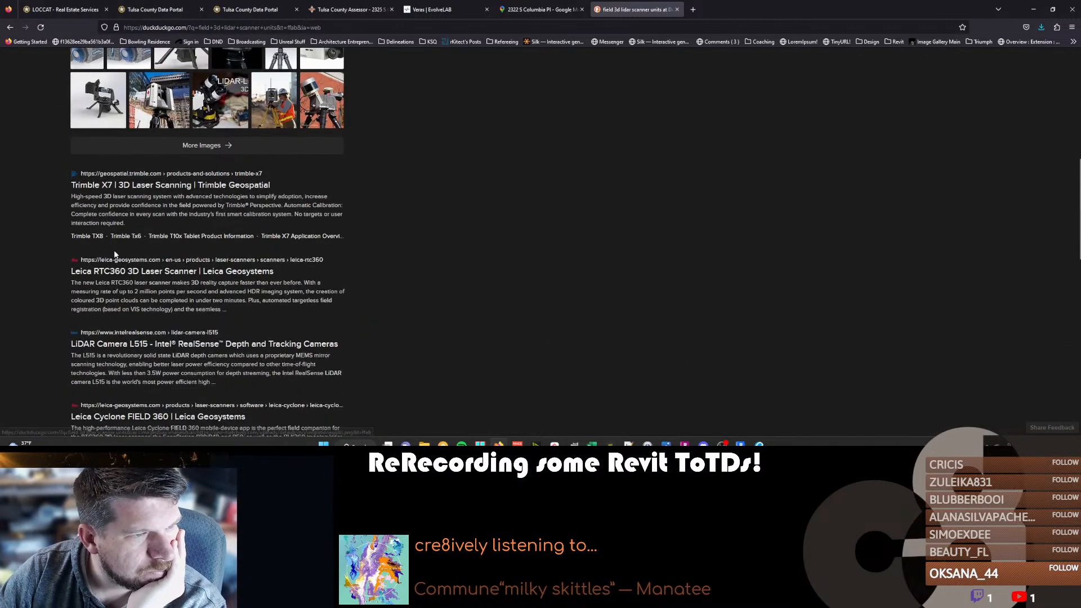
scroll(114, 255, down, 2)
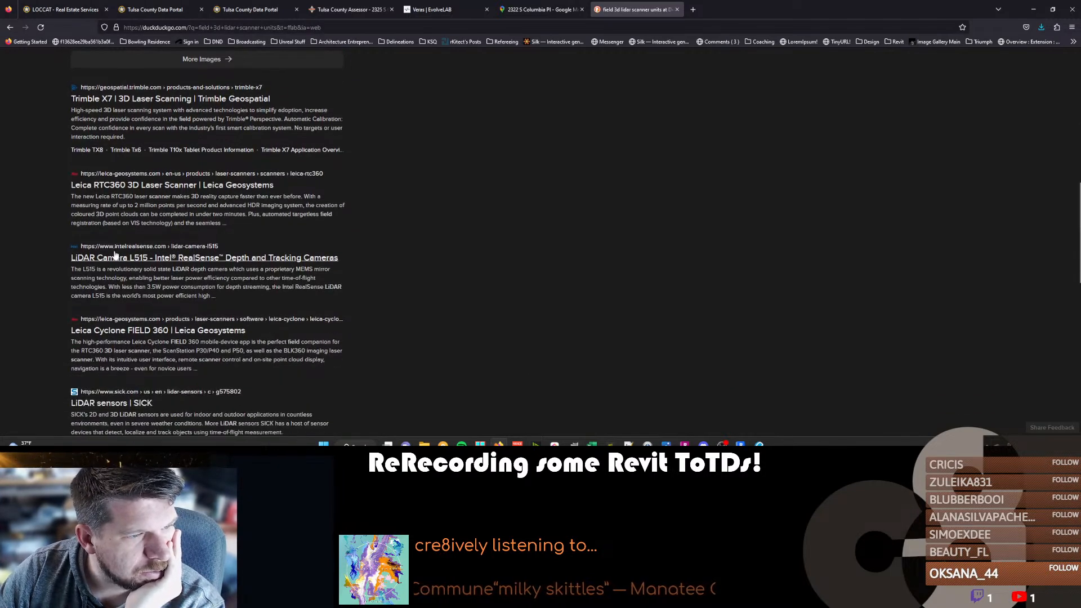
scroll(114, 255, down, 4)
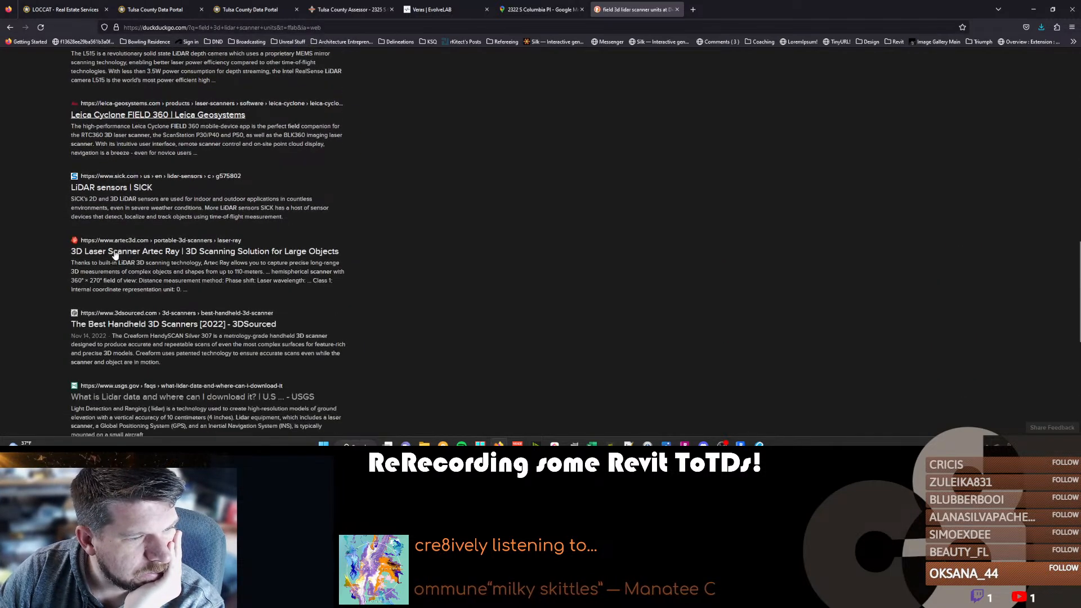
scroll(114, 254, down, 2)
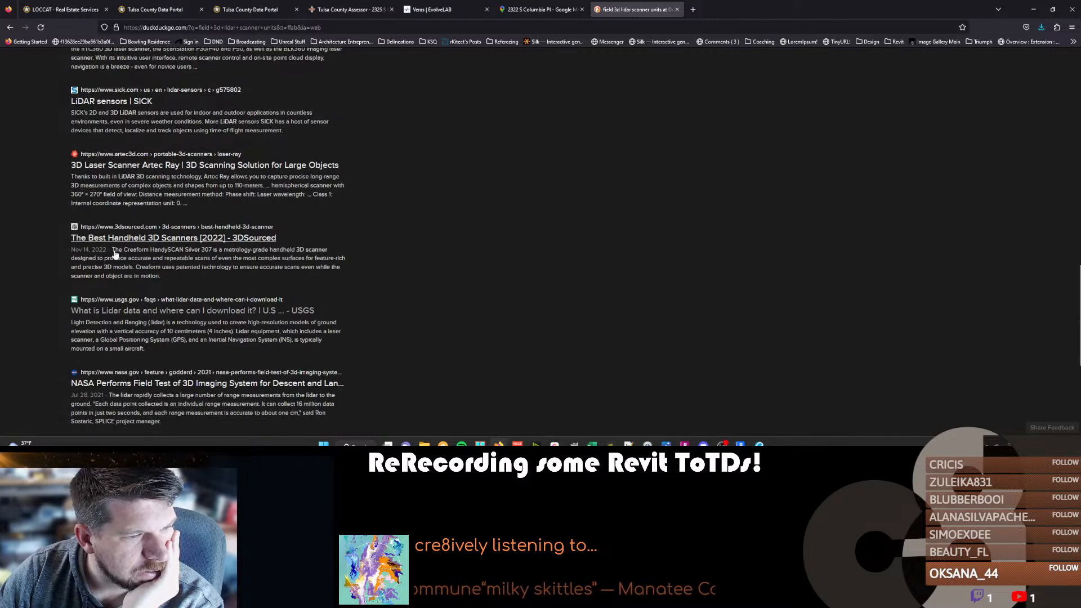
scroll(115, 254, down, 5)
scroll(114, 255, up, 20)
Change the web search to "mobile 3d lidar scanner units" and open the NavVis VLX 2nd generation result.
double_click(79, 64)
text(mobile)
key(Return)
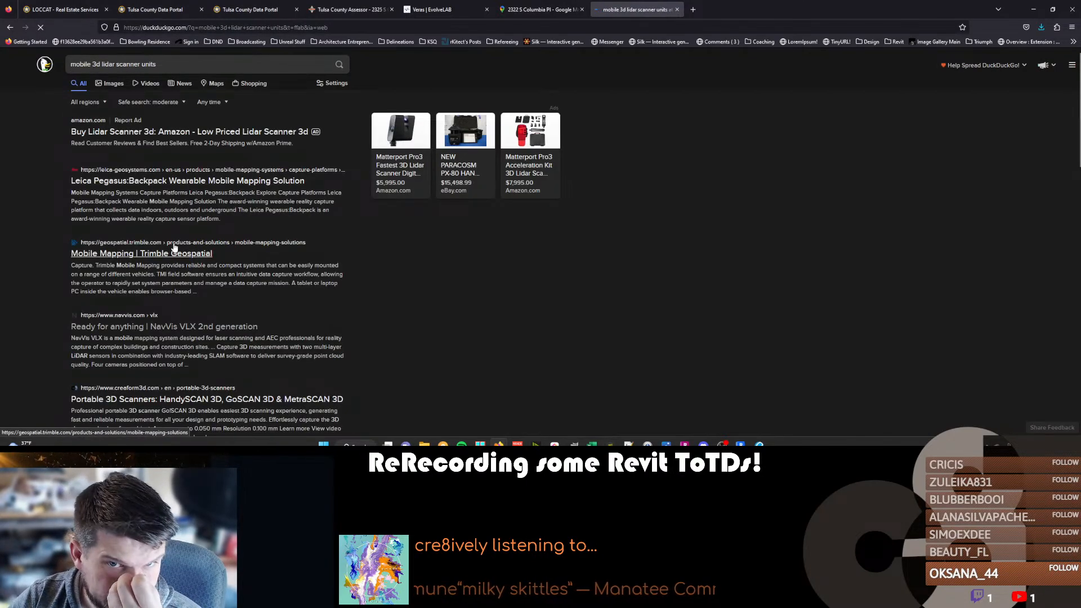
scroll(173, 247, down, 3)
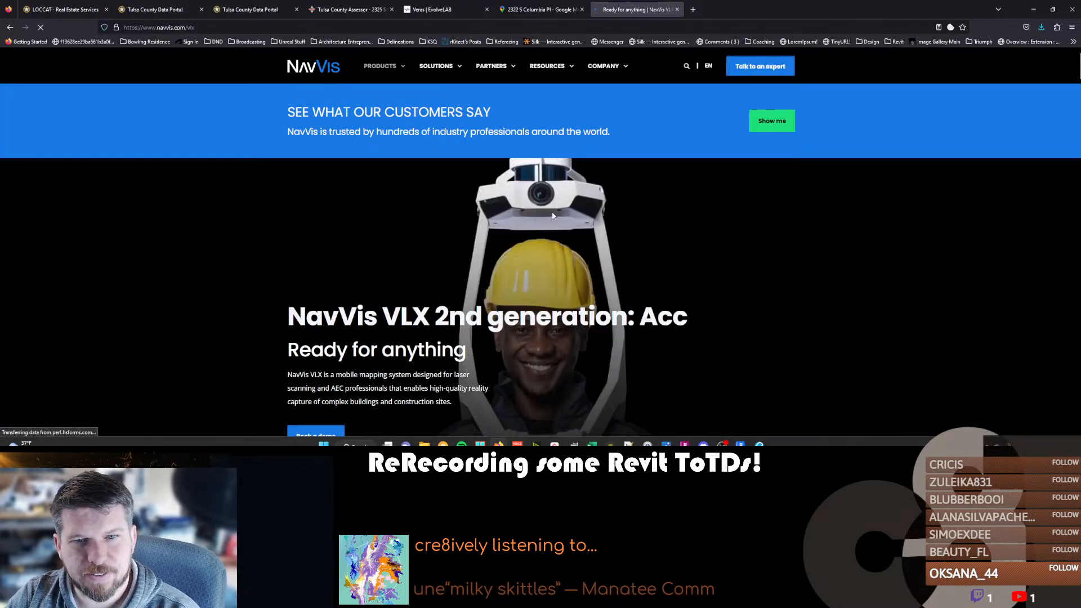
Run an image search for "navvis 3d scanner" in a new browser tab.
key(ctrl+t)
text(navvis 3d scanner)
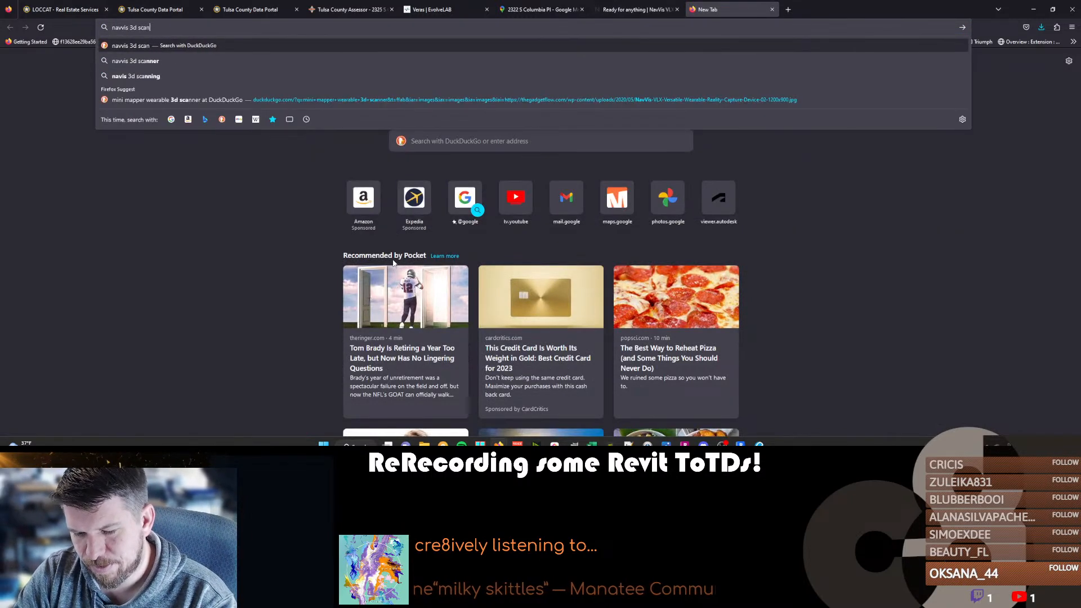
key(Return)
click(110, 84)
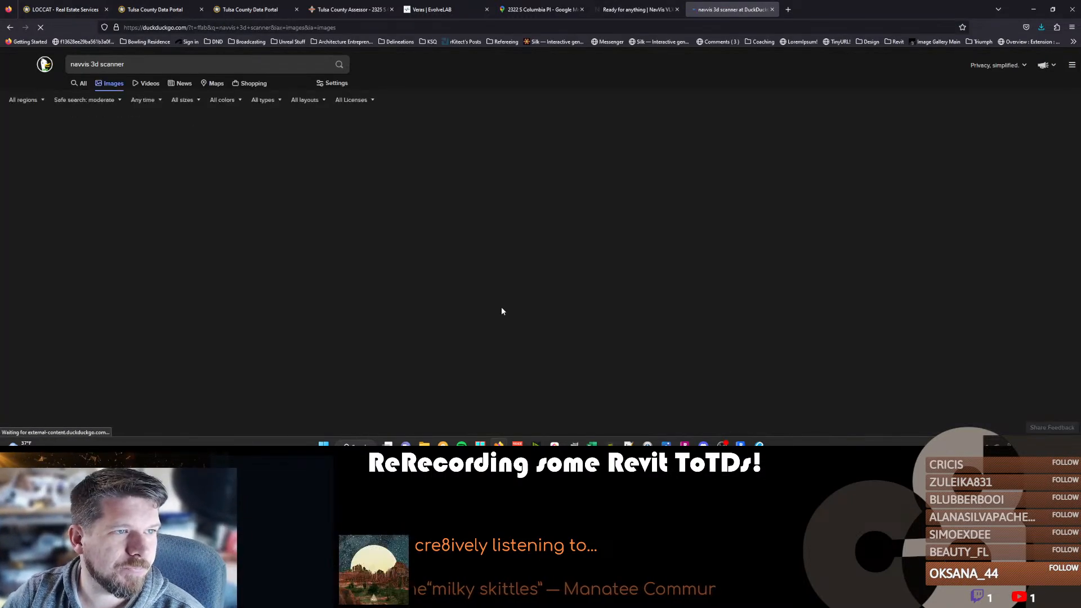
Examine the NavVis pictures, enlarging several of people wearing the VLX scanner to see how it is carried.
click(140, 254)
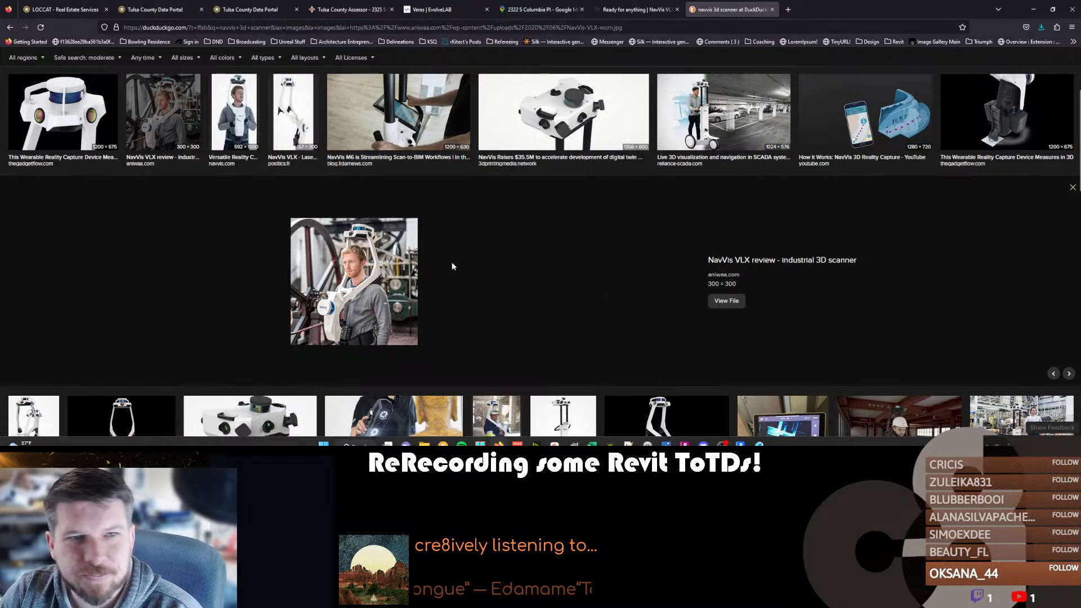
scroll(358, 302, down, 2)
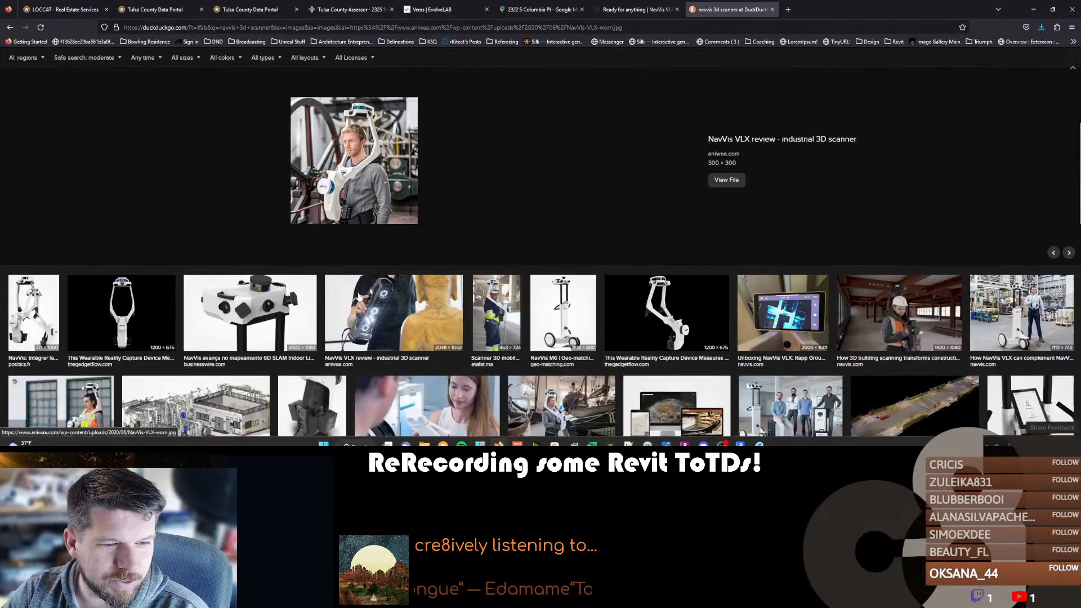
click(503, 296)
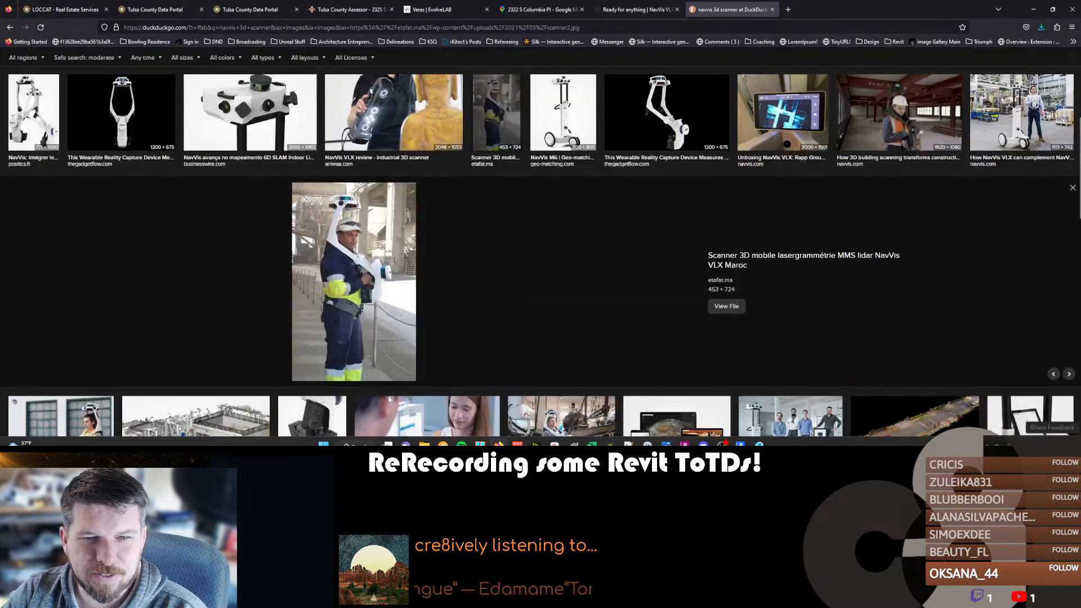
scroll(481, 312, down, 3)
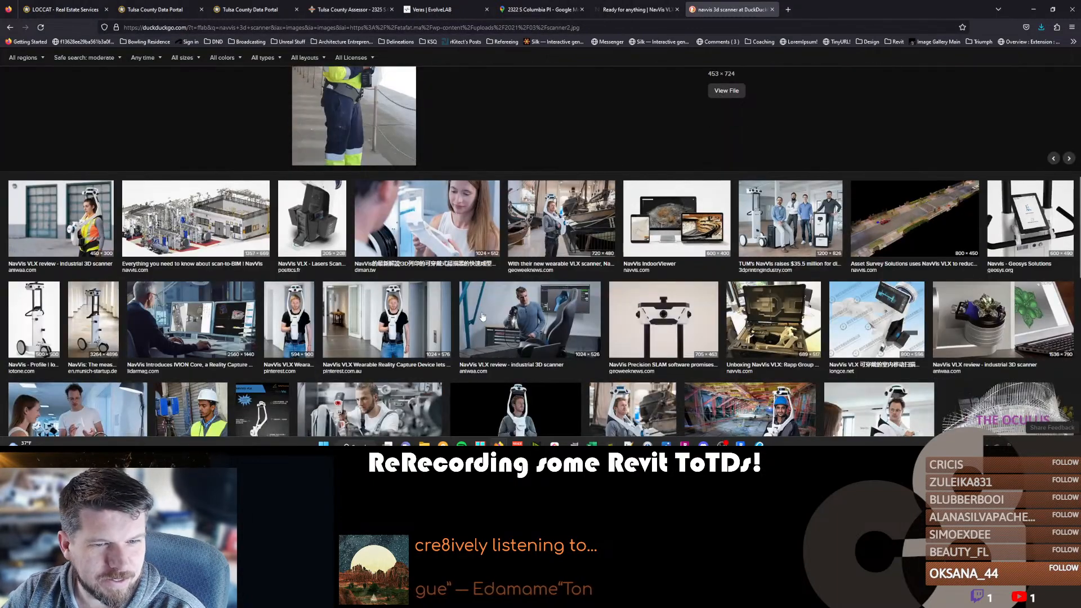
click(83, 230)
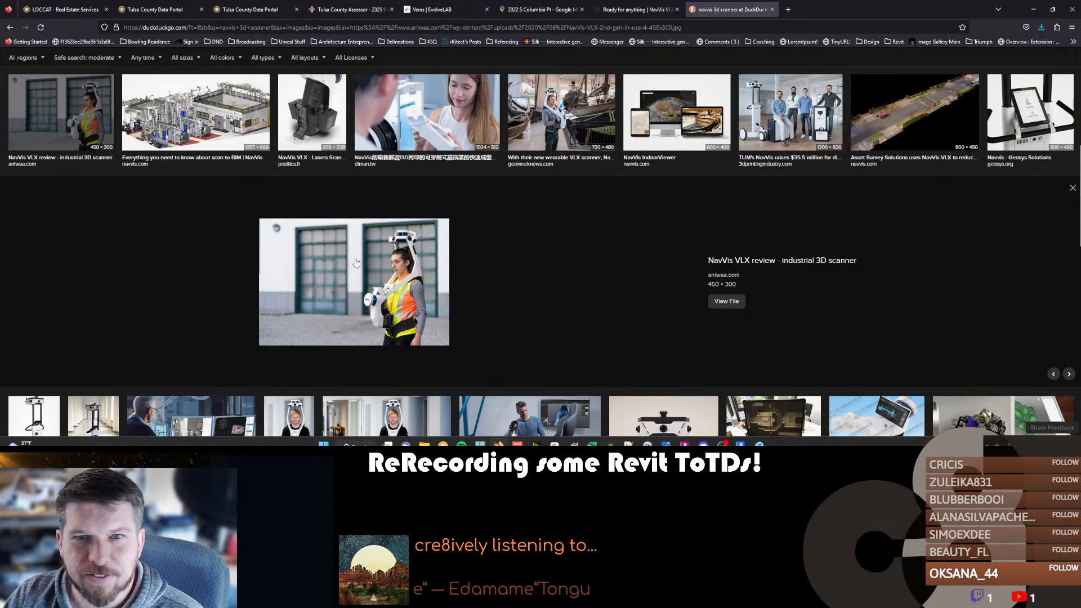
scroll(249, 302, up, 2)
scroll(355, 317, down, 2)
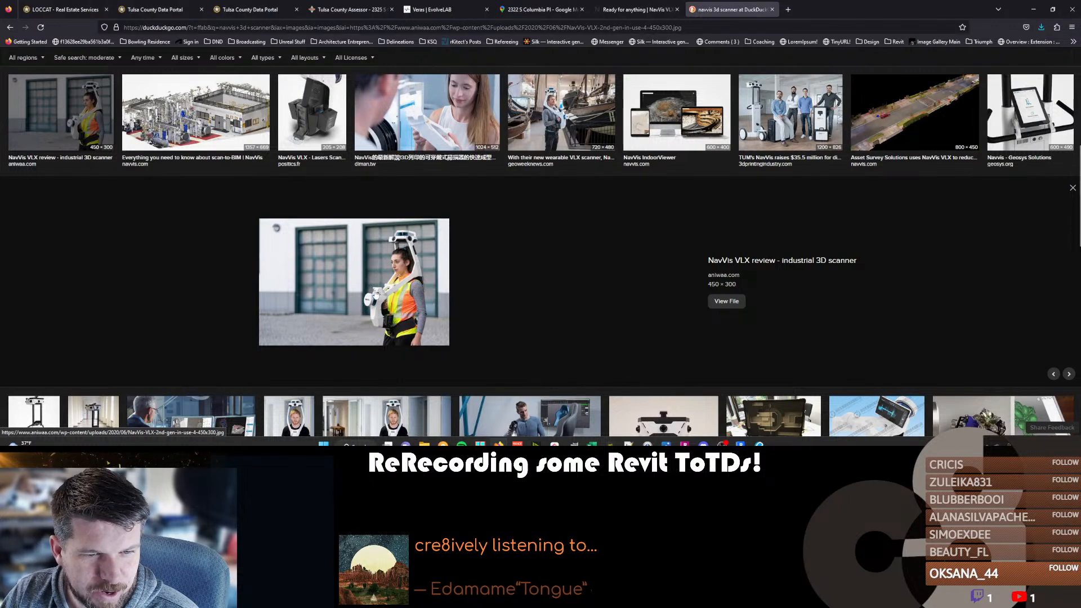
scroll(386, 303, down, 5)
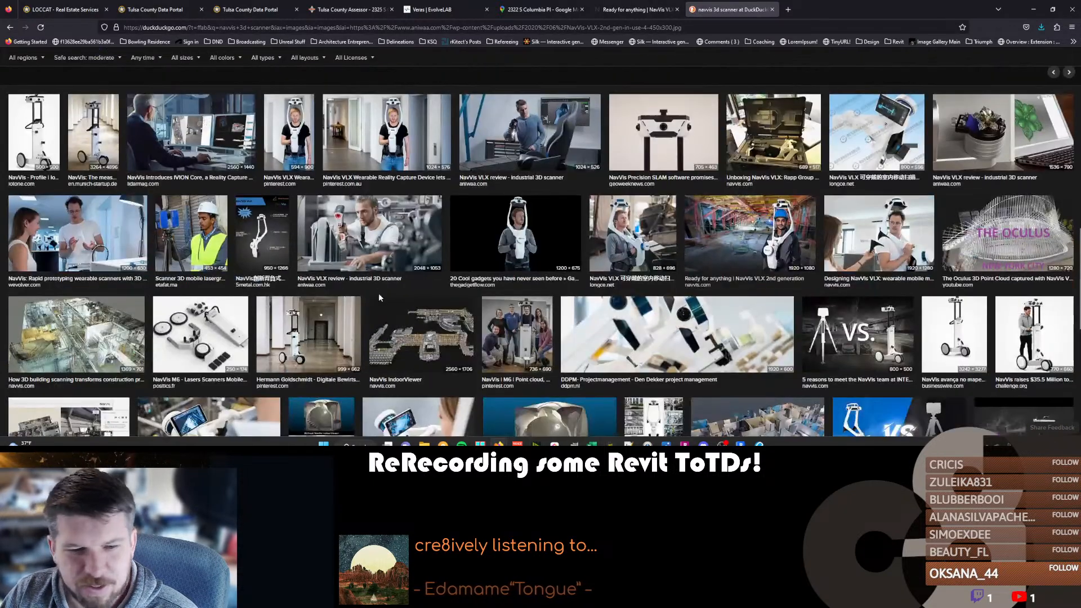
Switch to ReCap Pro, start opening another project and browse to the client's folder among the 2022 projects.
click(684, 444)
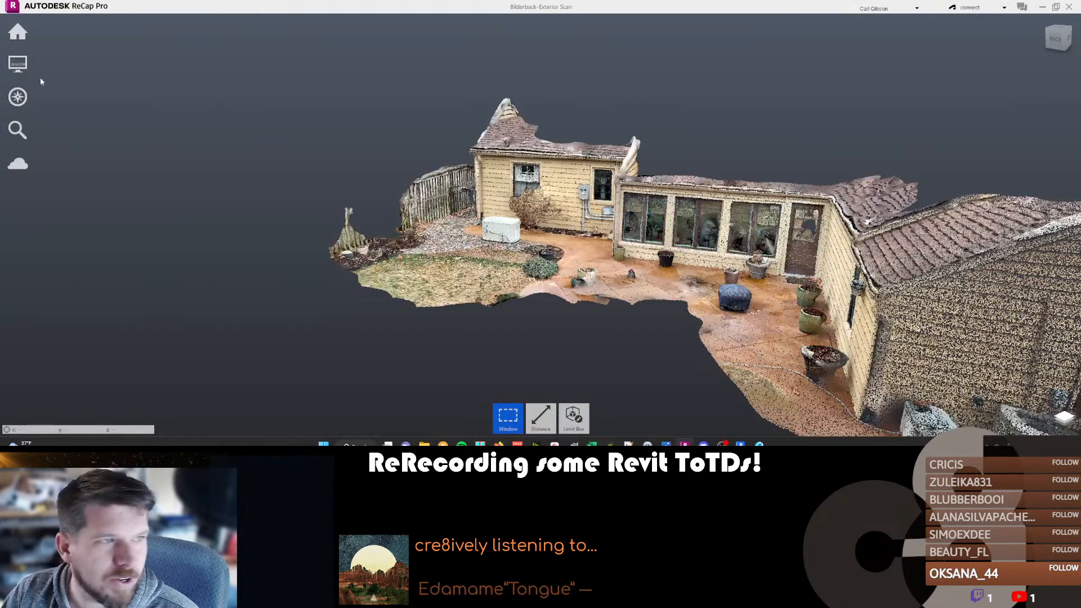
mouse_move(18, 33)
click(85, 37)
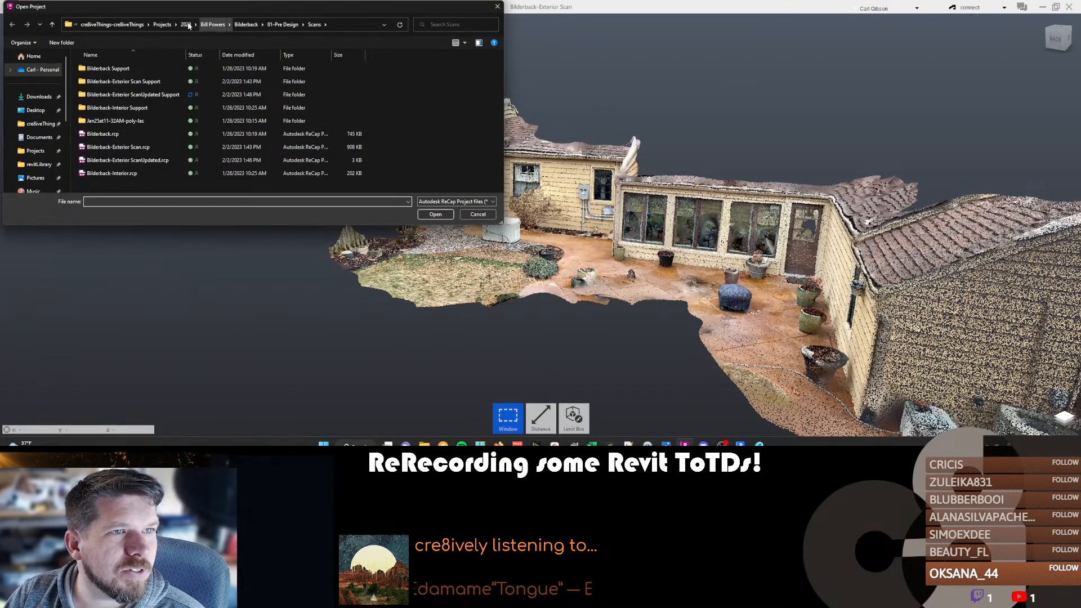
click(162, 24)
double_click(104, 95)
double_click(110, 81)
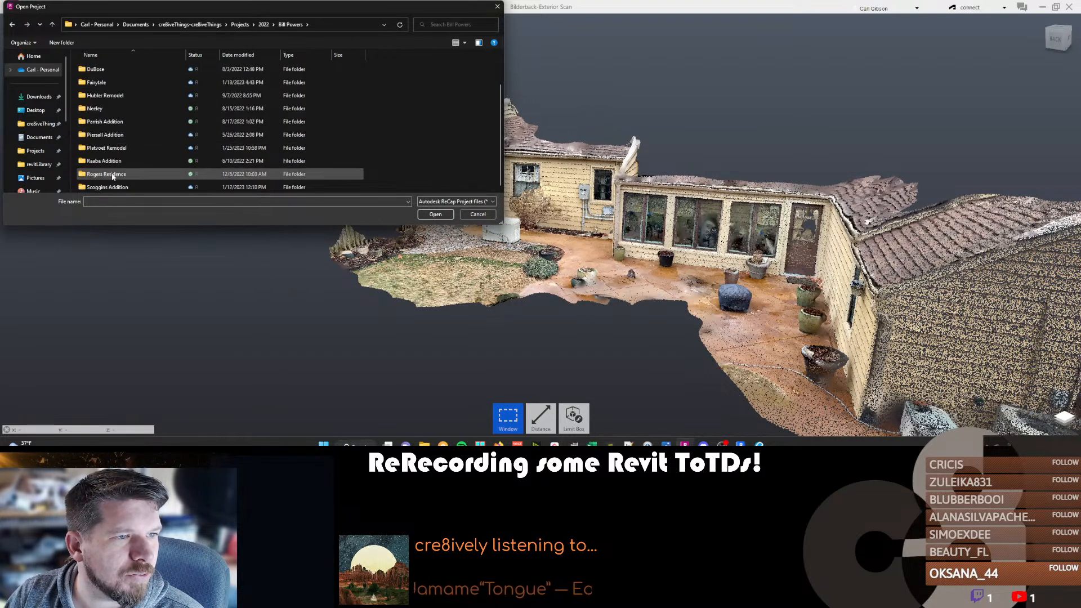
Open The Oaks Residence point cloud project from the Site Scan folder under 01-Pre Design.
scroll(111, 108, up, 1)
double_click(110, 97)
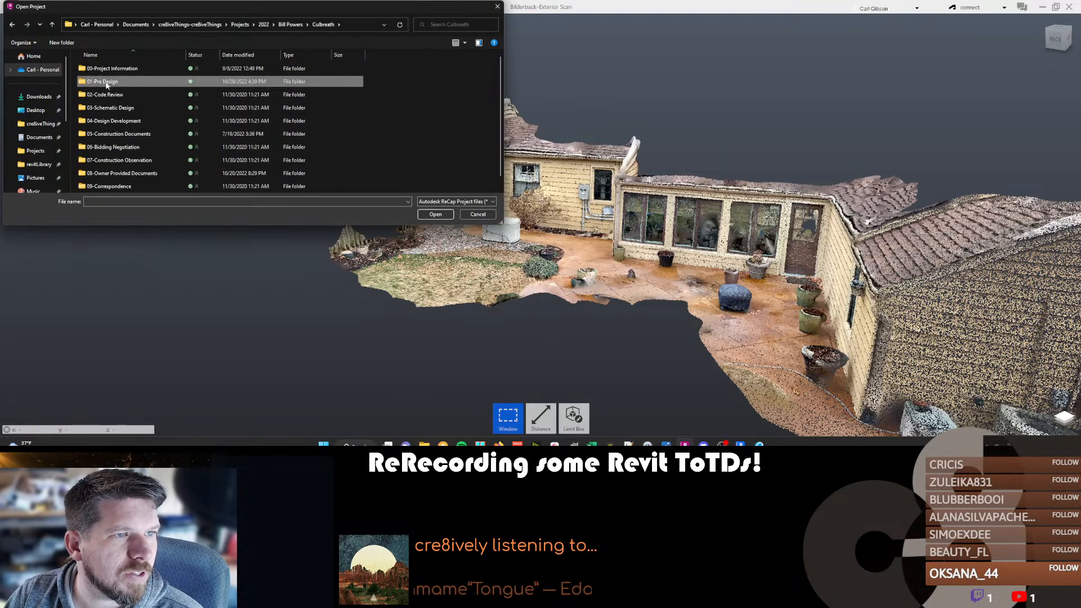
double_click(106, 84)
double_click(109, 83)
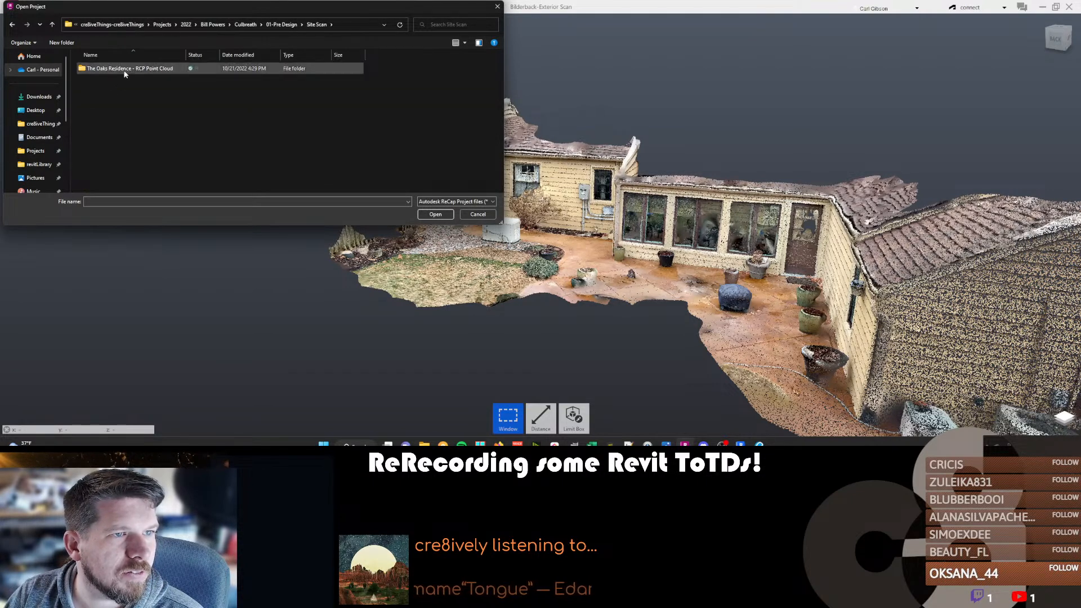
double_click(124, 68)
double_click(113, 95)
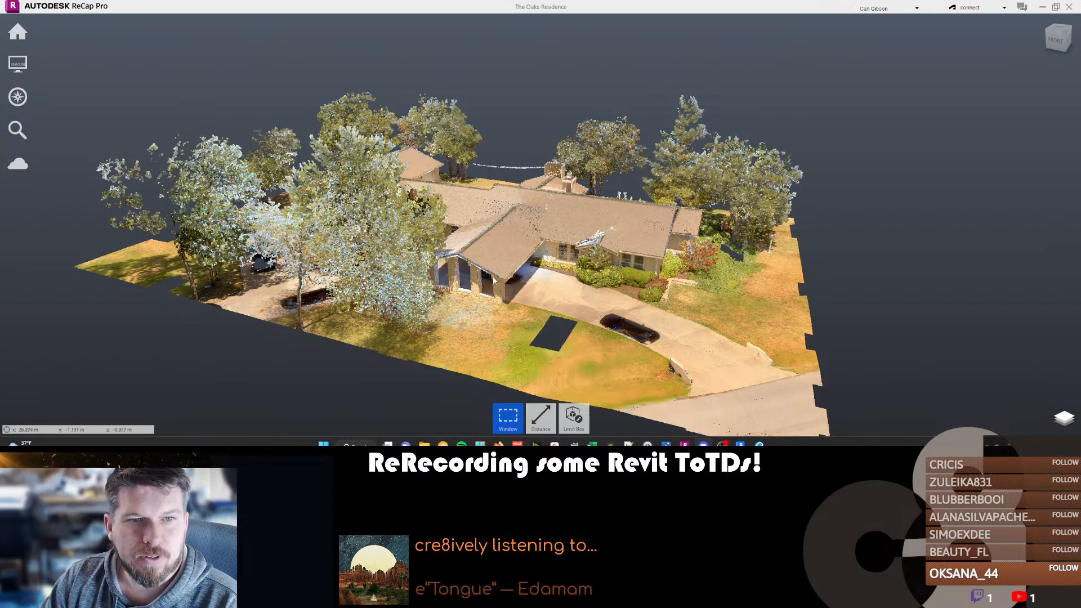
Examine the exterior of the house scan from above and around to its rear patio.
shift+middle_drag(638, 313, 354, 304)
scroll(748, 266, up, 3)
middle_drag(622, 285, 646, 270)
scroll(585, 259, up, 4)
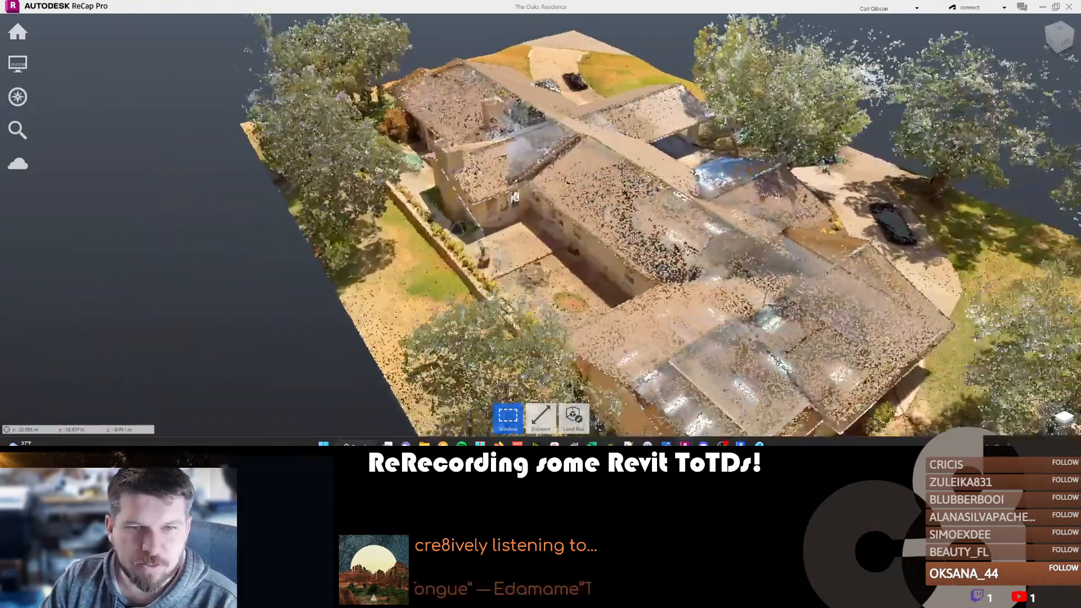
shift+middle_drag(535, 264, 504, 189)
shift+middle_drag(433, 267, 572, 194)
scroll(574, 257, up, 5)
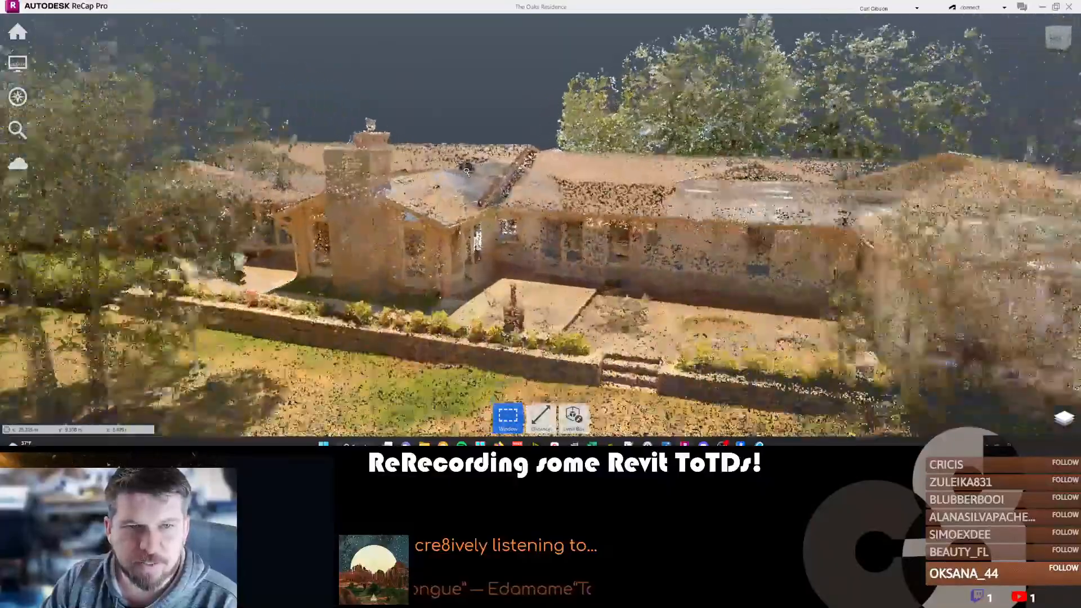
Examine the interior of the scanned house around the entry doors and the tall shuttered windows.
scroll(428, 203, up, 8)
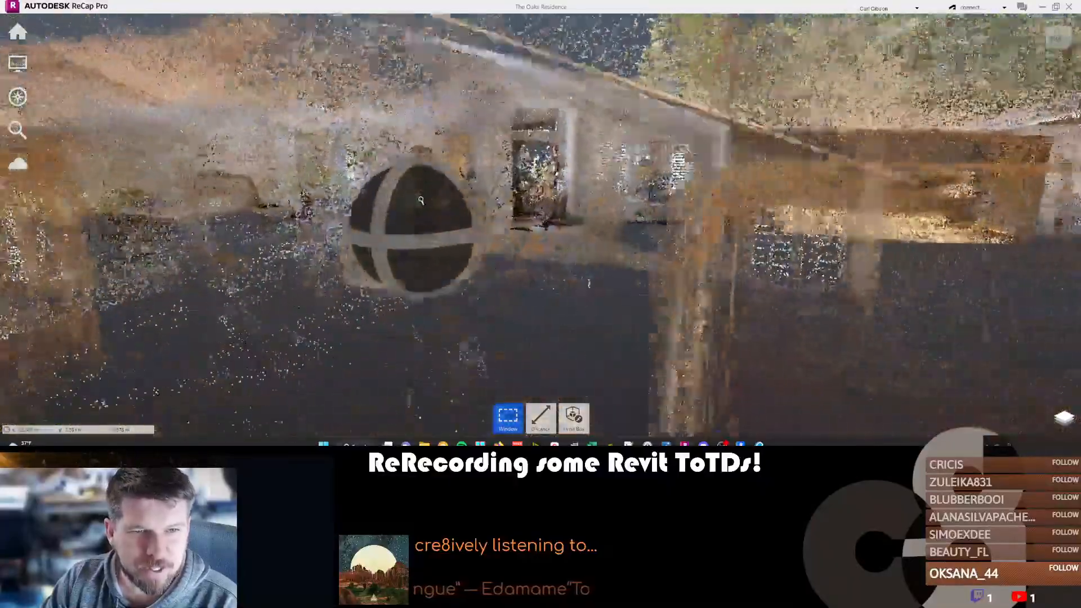
scroll(426, 199, up, 8)
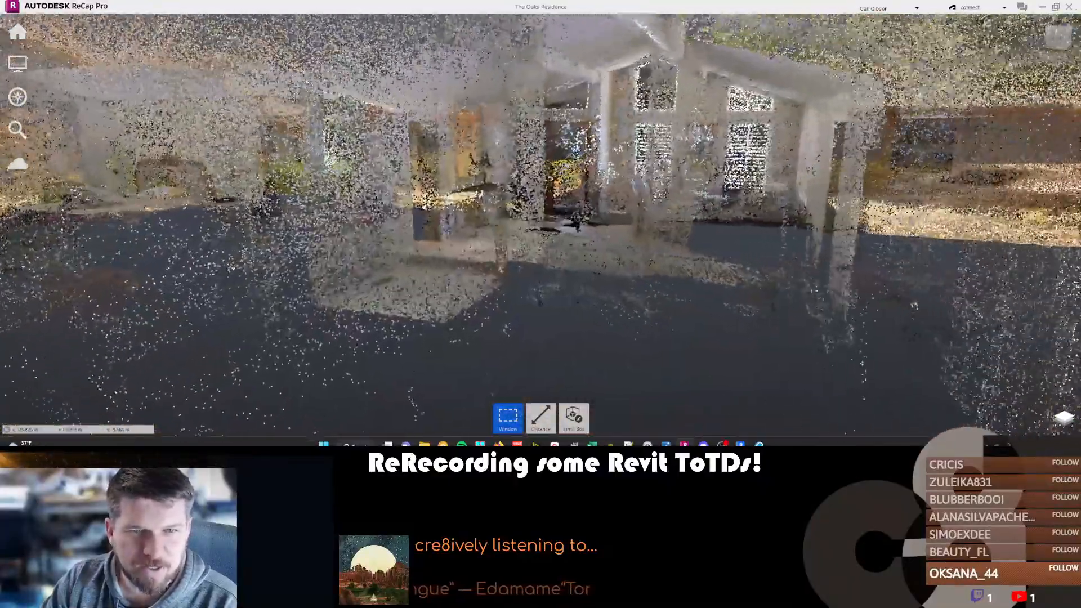
scroll(469, 251, up, 8)
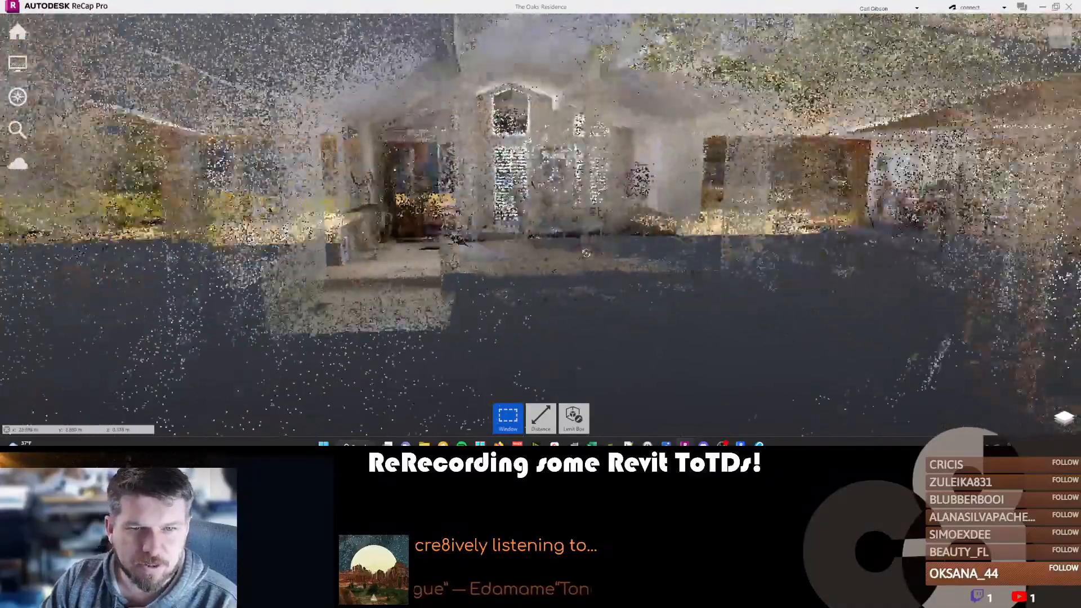
scroll(511, 236, up, 6)
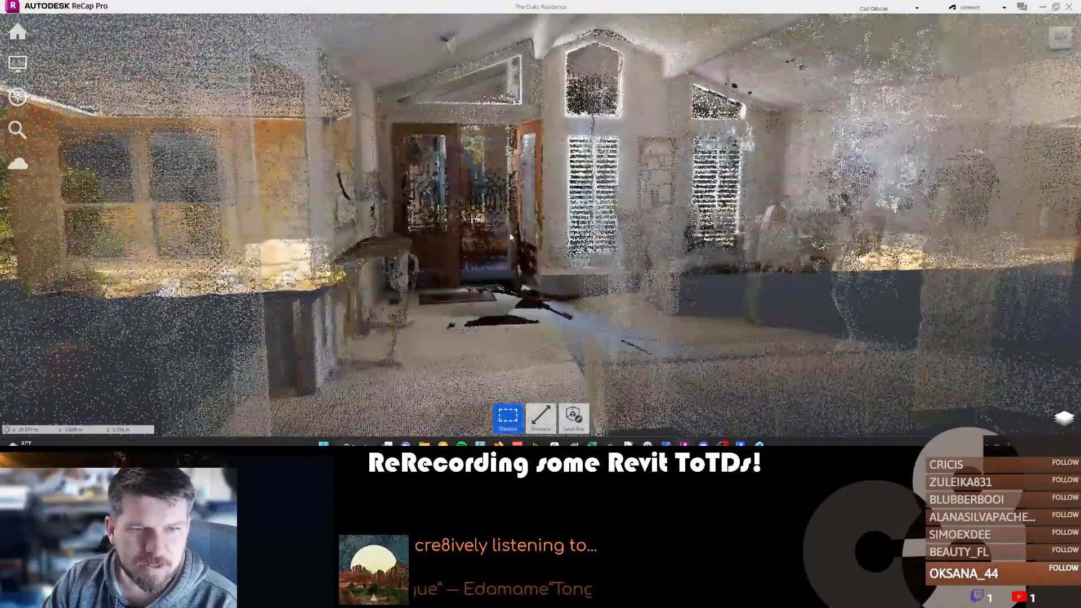
scroll(527, 331, up, 8)
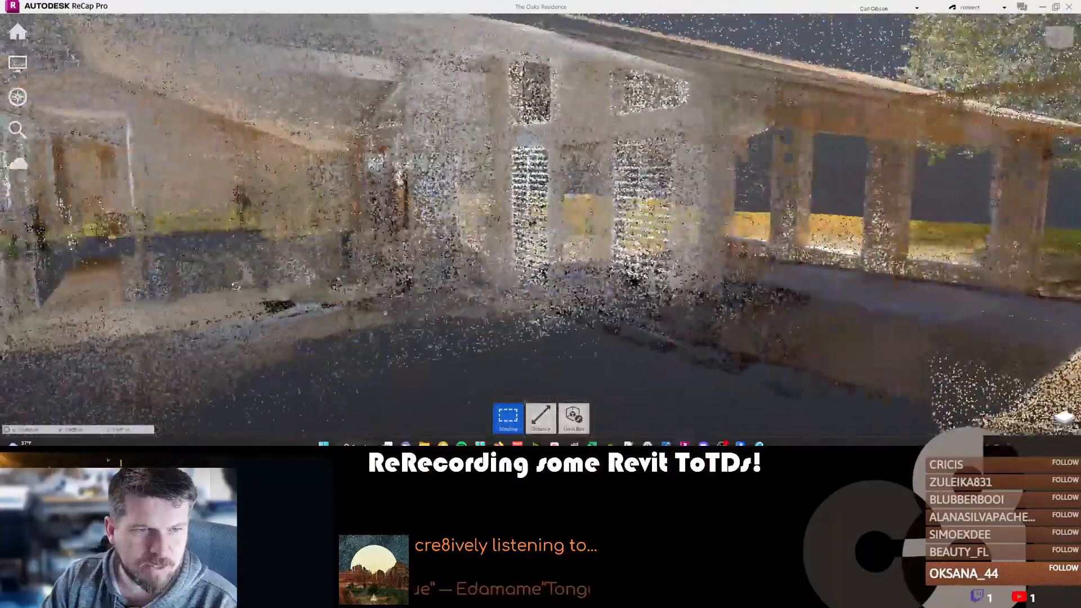
shift+middle_drag(235, 286, 395, 293)
shift+middle_drag(324, 251, 517, 257)
Leave the scanned interior and examine the carport and driveway of the house.
scroll(517, 256, down, 10)
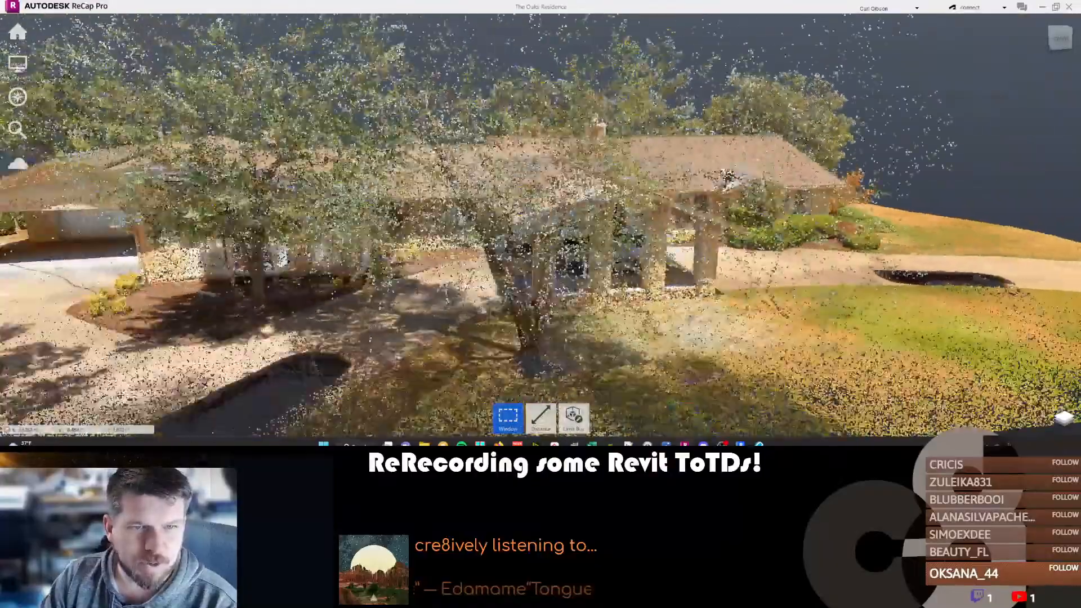
scroll(517, 256, down, 2)
shift+middle_drag(321, 276, 496, 286)
scroll(399, 243, up, 3)
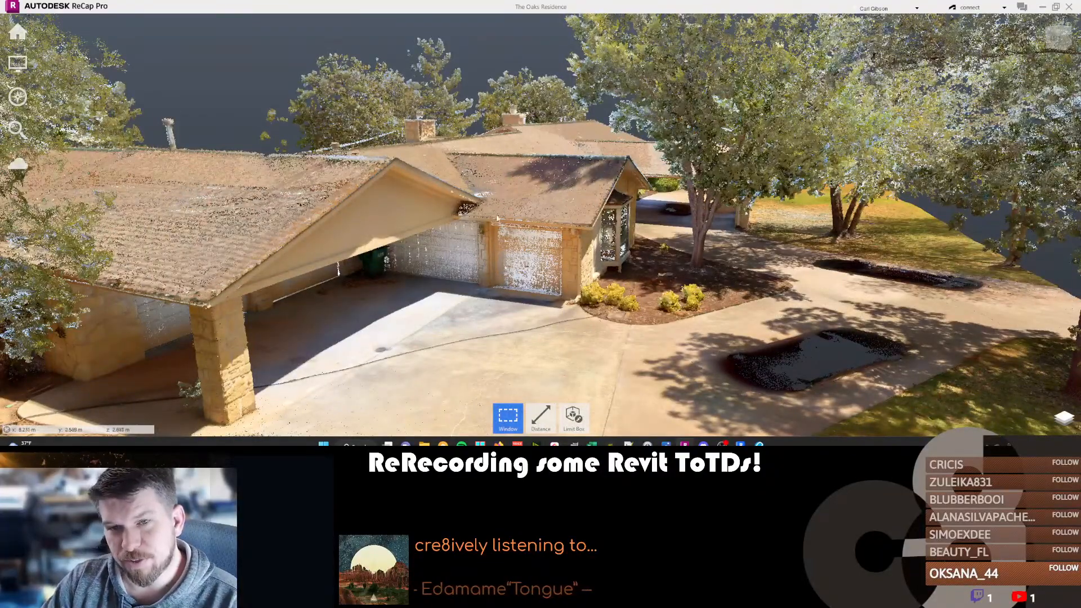
Examine the stone chimney, rear windows and patio in the house scan.
shift+middle_drag(362, 201, 574, 228)
scroll(586, 282, down, 3)
scroll(620, 242, down, 3)
scroll(620, 243, up, 2)
scroll(574, 228, down, 3)
shift+middle_drag(450, 220, 540, 180)
scroll(405, 198, up, 6)
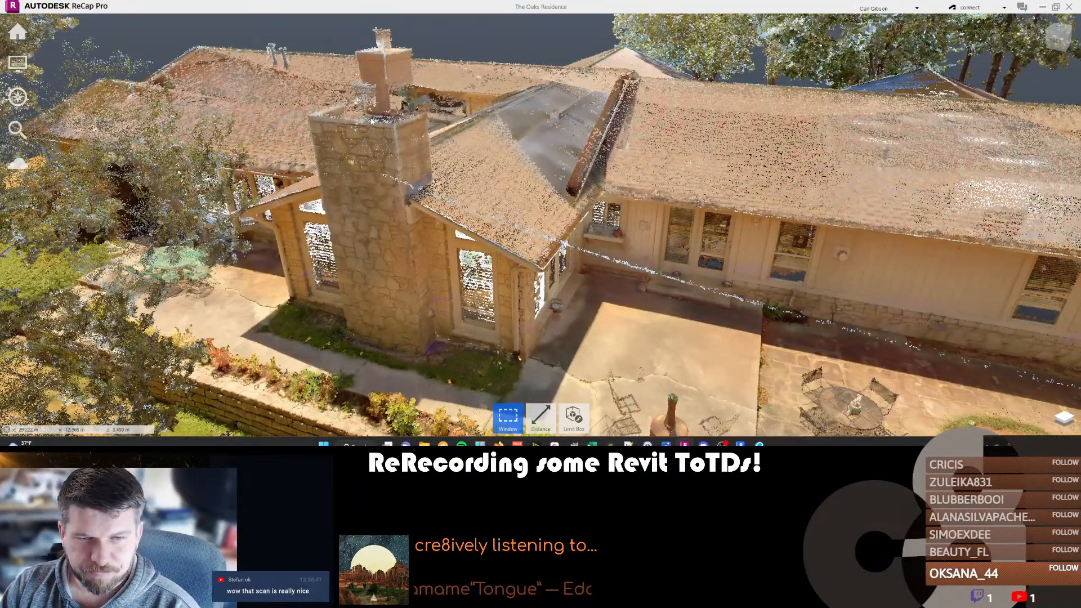
shift+middle_drag(625, 313, 618, 247)
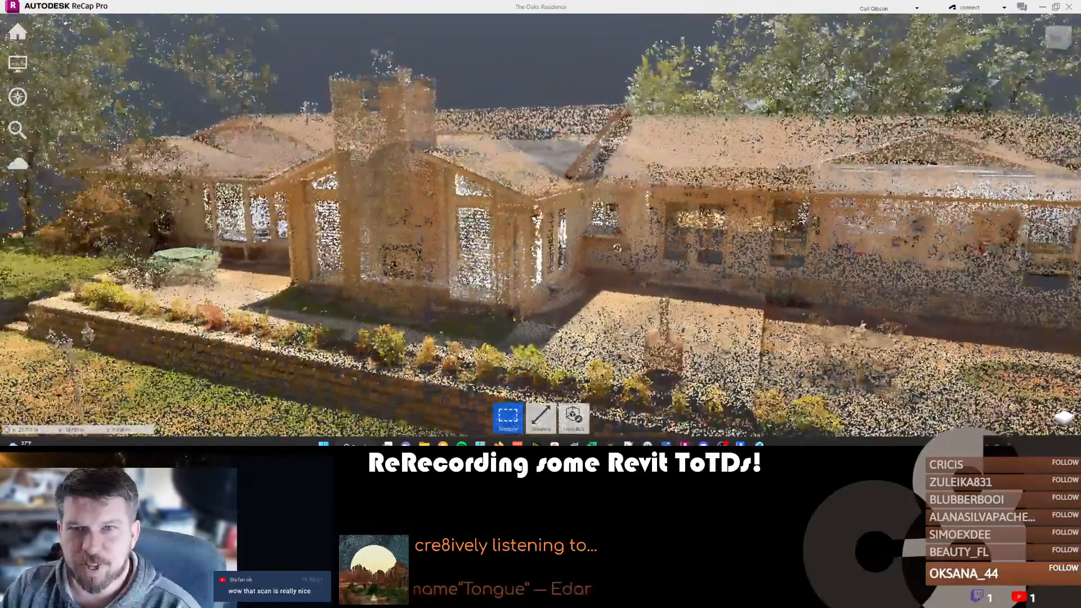
View the roofs and surrounding trees of the scanned house from its carport end.
scroll(640, 122, down, 2)
middle_drag(640, 122, 231, 234)
scroll(376, 187, down, 4)
mouse_move(18, 32)
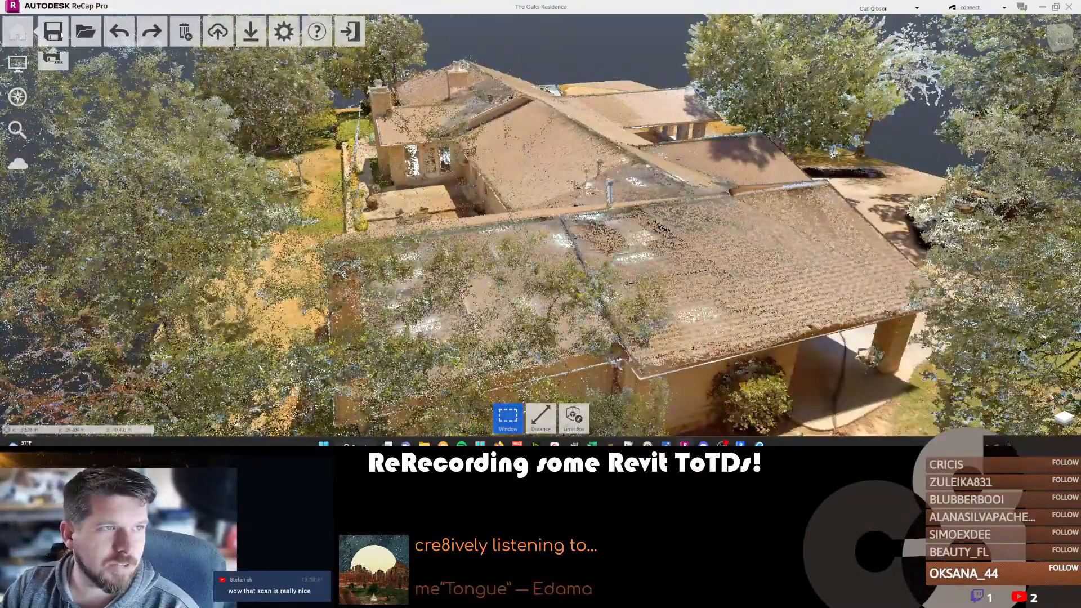
mouse_move(573, 417)
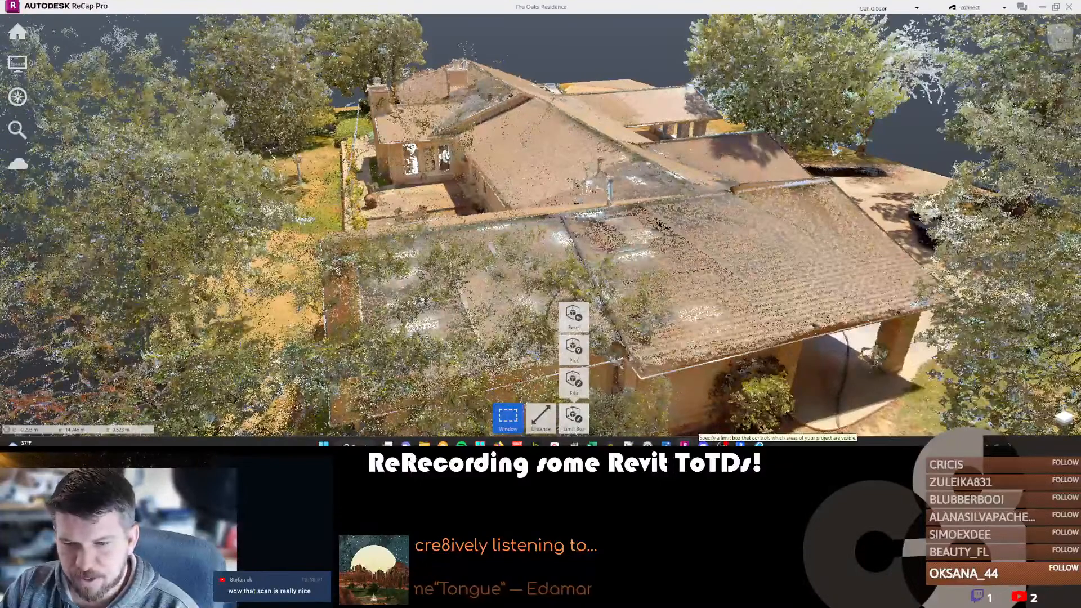
Switch to Revit and return to the unfinished text note on Rear Perspective 2.
click(740, 444)
middle_drag(562, 296, 560, 333)
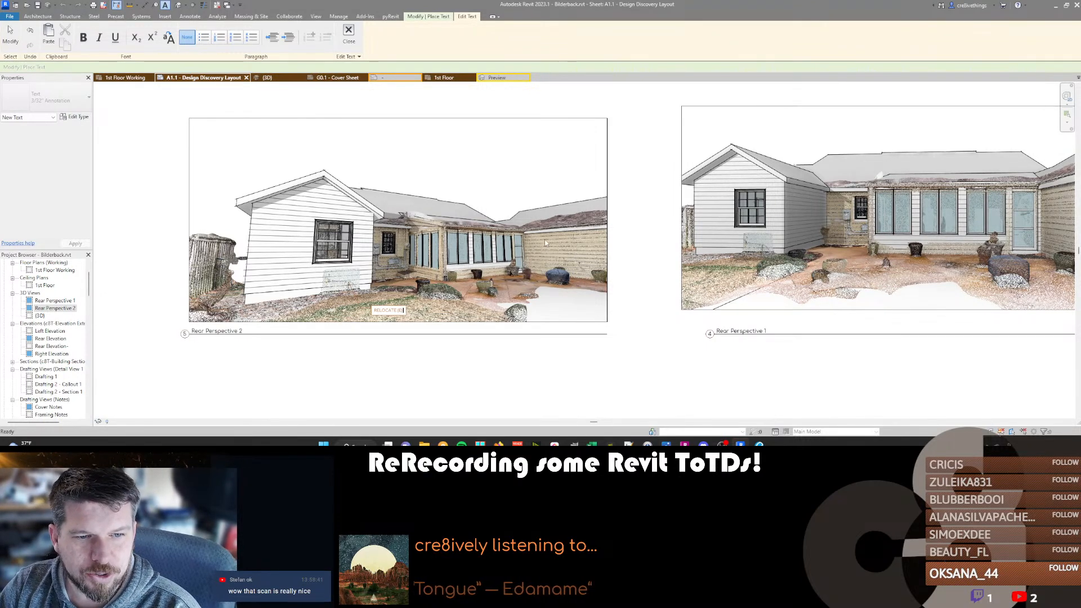
click(399, 312)
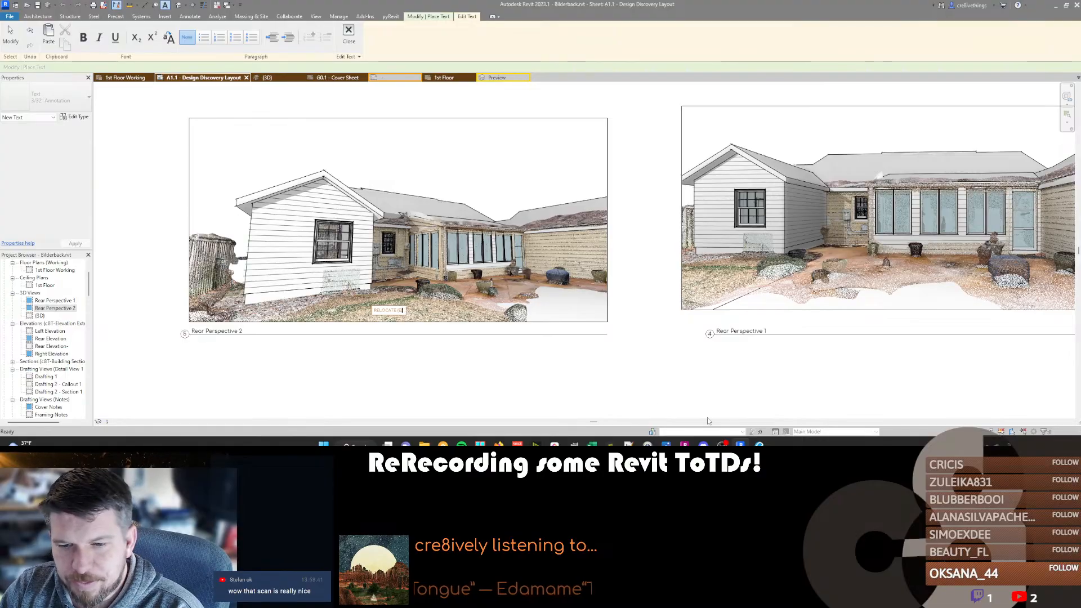
Switch back to ReCap Pro and examine the scan's front driveway, planting and gable walls up close.
click(684, 445)
shift+middle_drag(533, 265, 555, 242)
scroll(551, 239, down, 7)
shift+middle_drag(409, 304, 670, 315)
shift+middle_drag(367, 326, 613, 264)
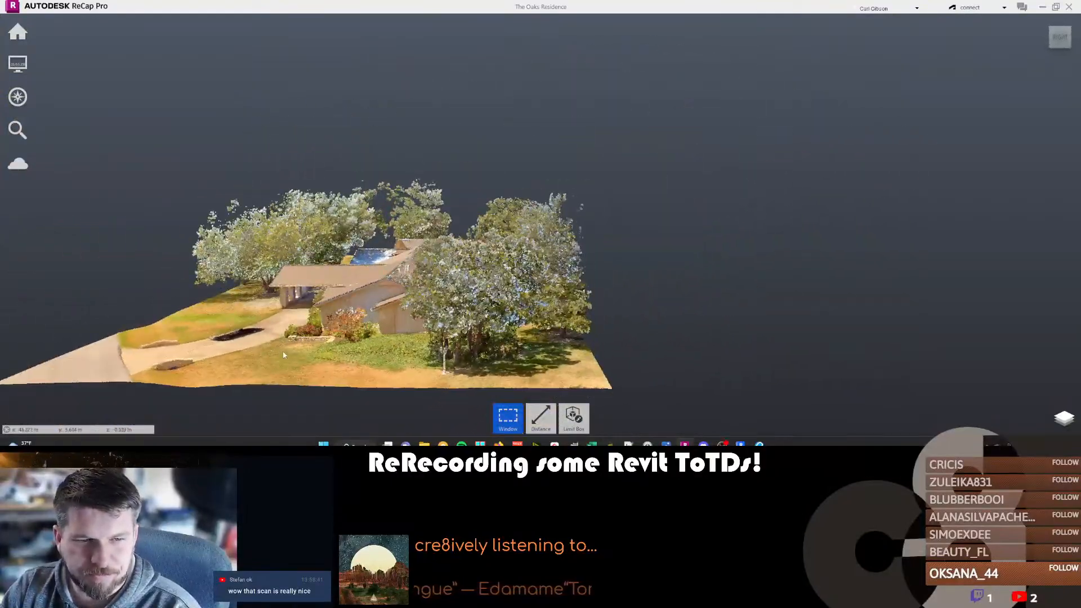
scroll(209, 312, up, 4)
shift+middle_drag(209, 311, 315, 327)
scroll(294, 289, up, 6)
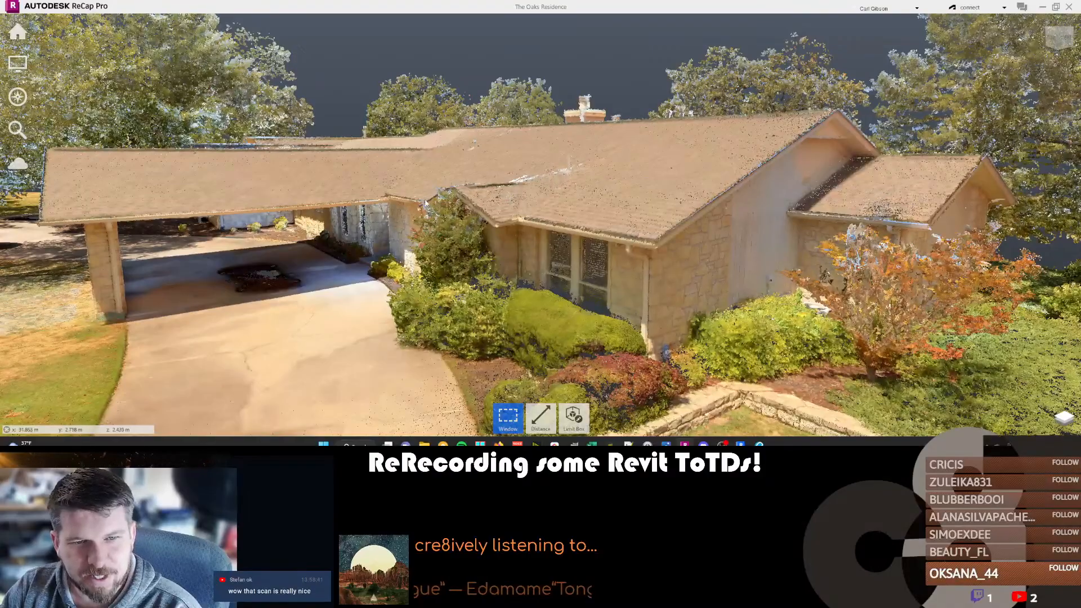
middle_drag(928, 308, 594, 186)
mouse_move(541, 417)
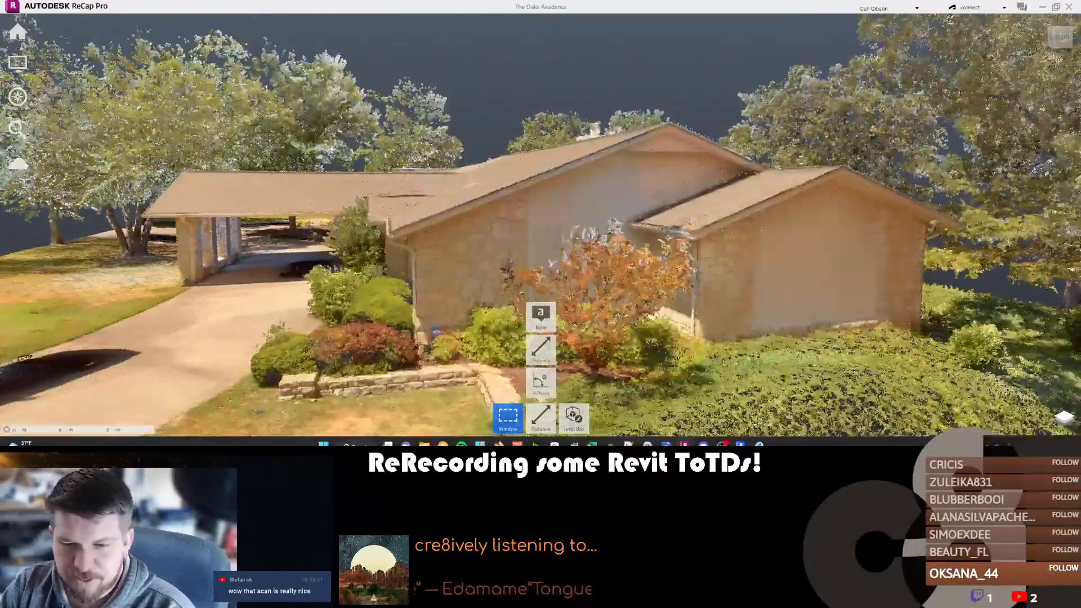
Switch to Revit and complete the text note on Rear Perspective 2 as "RELOCATE (E) GENERATOR".
key(alt+Tab)
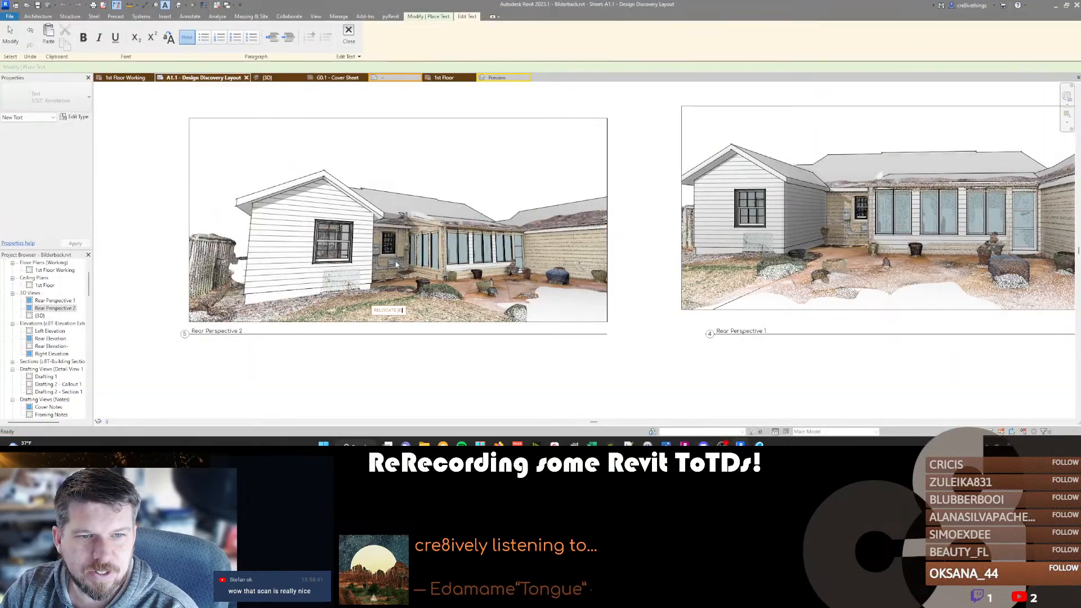
text())
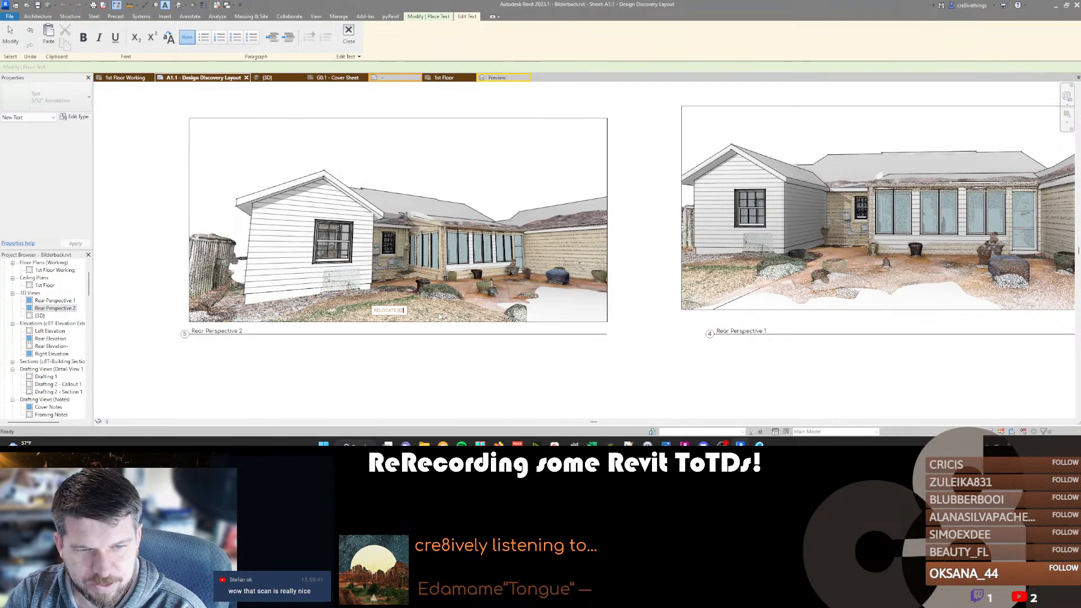
text( generato)
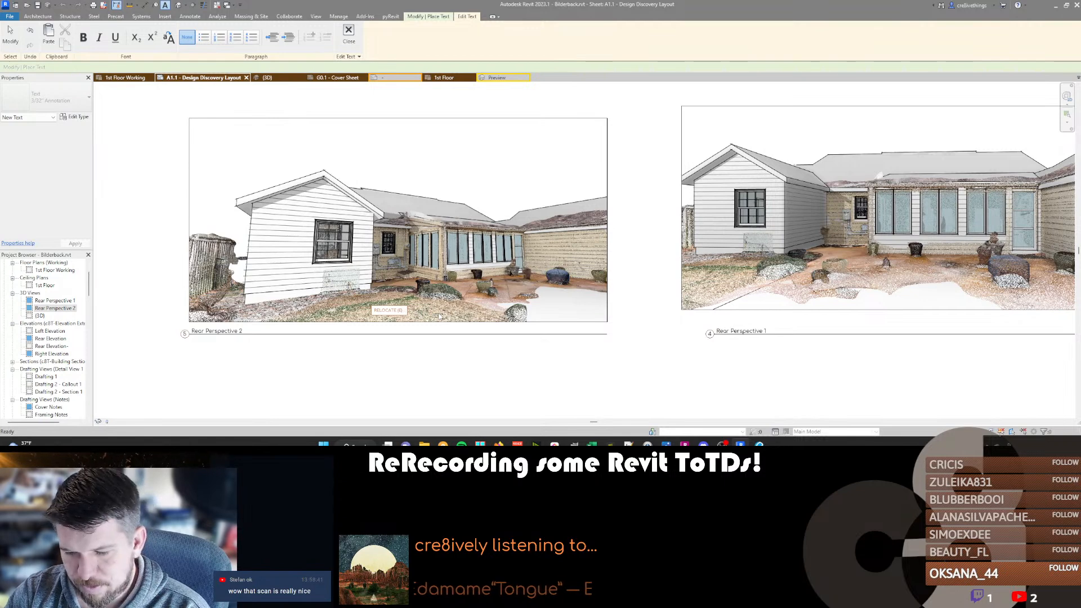
click(475, 354)
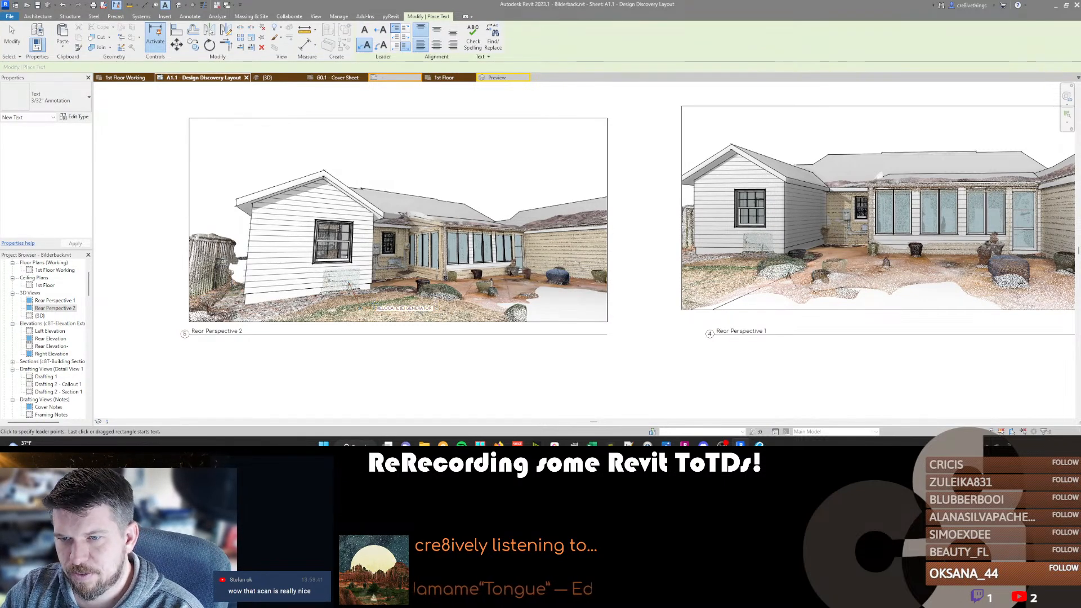
key(Escape)
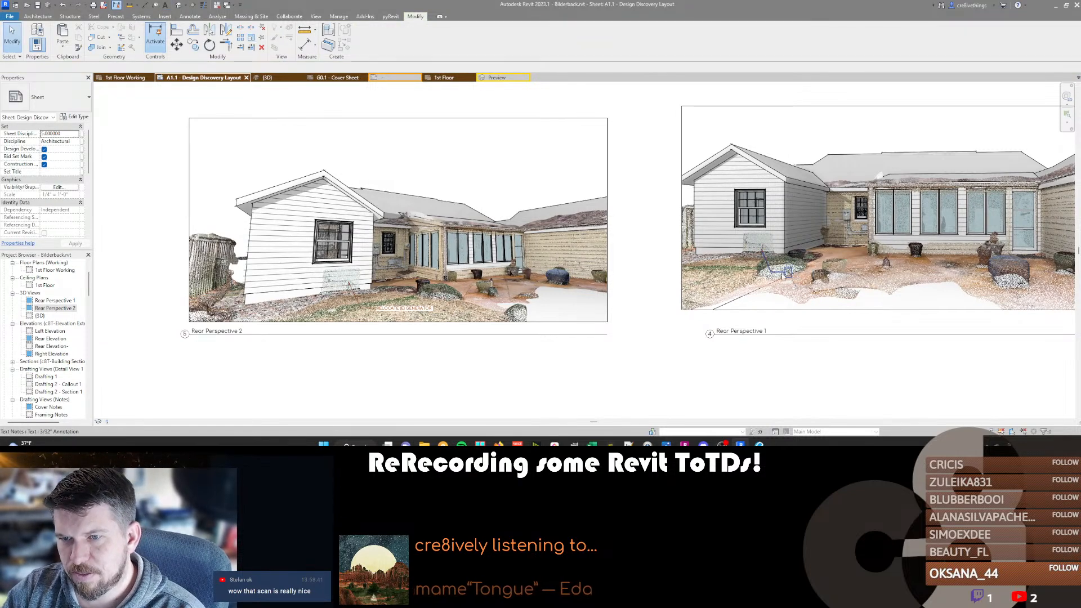
Change the existing text note on Rear Perspective 1 to read "RELOCATE (E) GENERATOR".
click(787, 273)
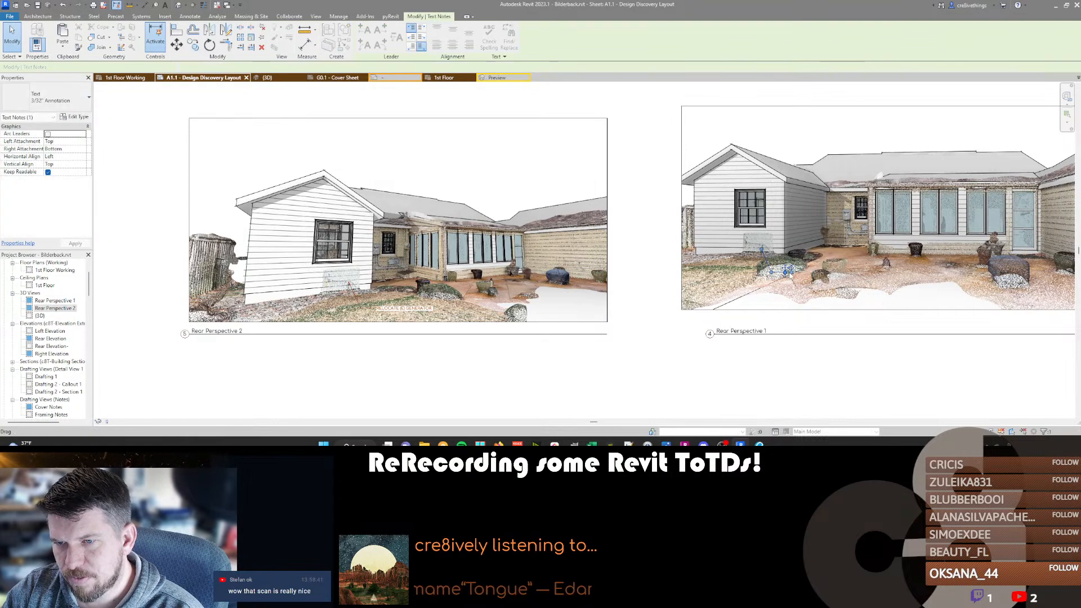
double_click(787, 272)
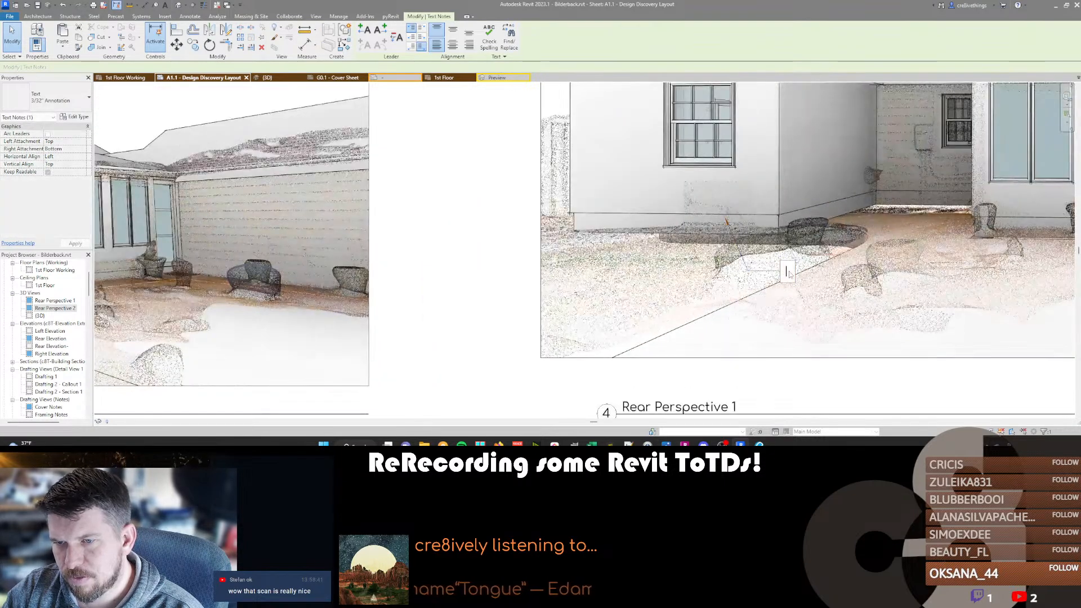
text(RELOCATE (E) GENERAT)
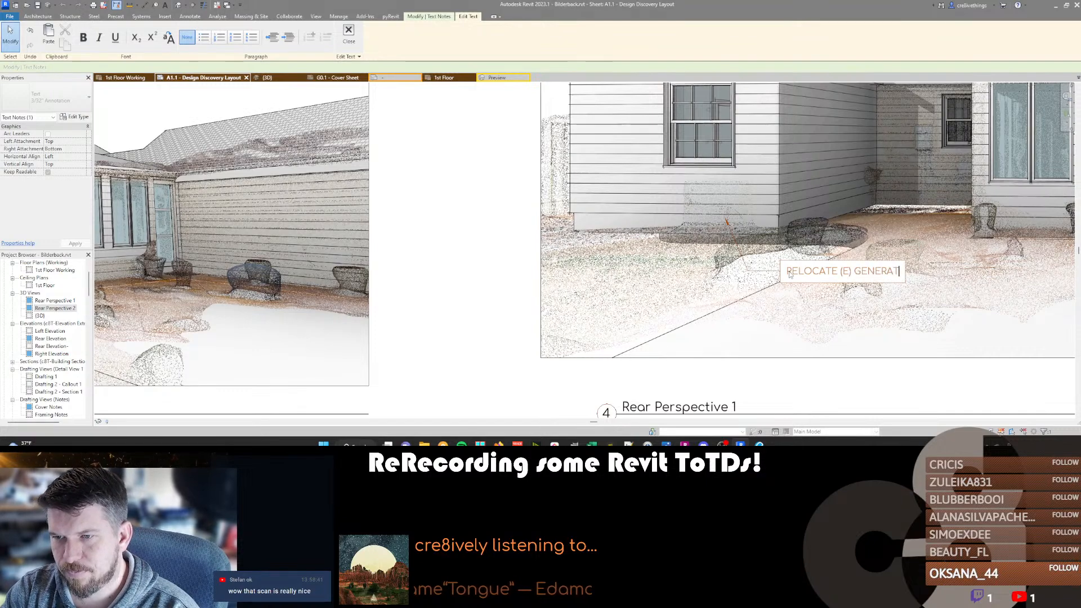
click(806, 301)
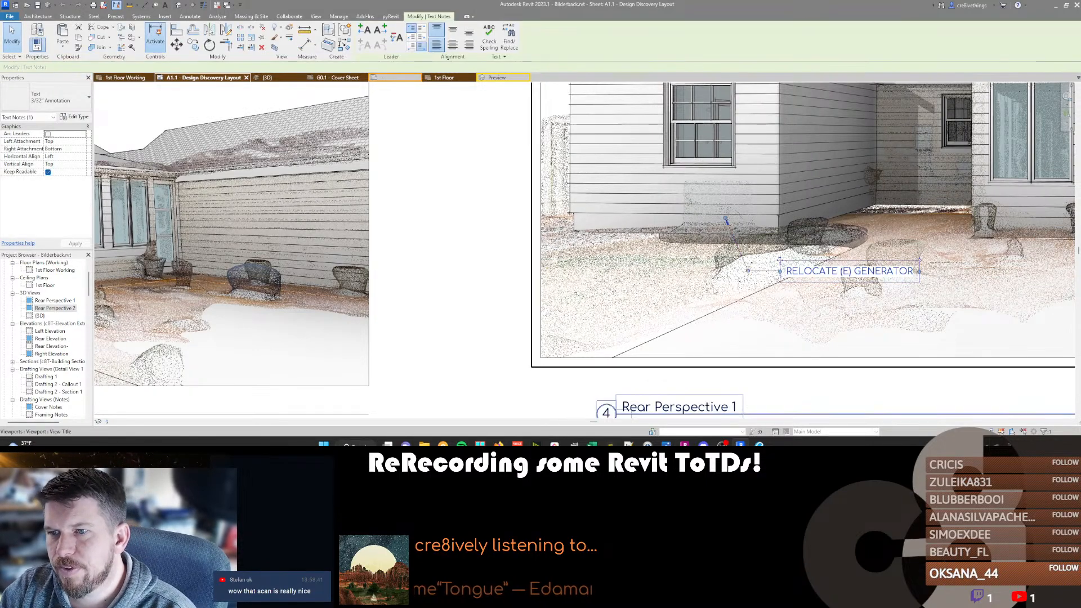
key(Escape)
Review both rear perspectives, examine the house model in the {3D} view, and return to sheet A1.1.
scroll(707, 287, down, 4)
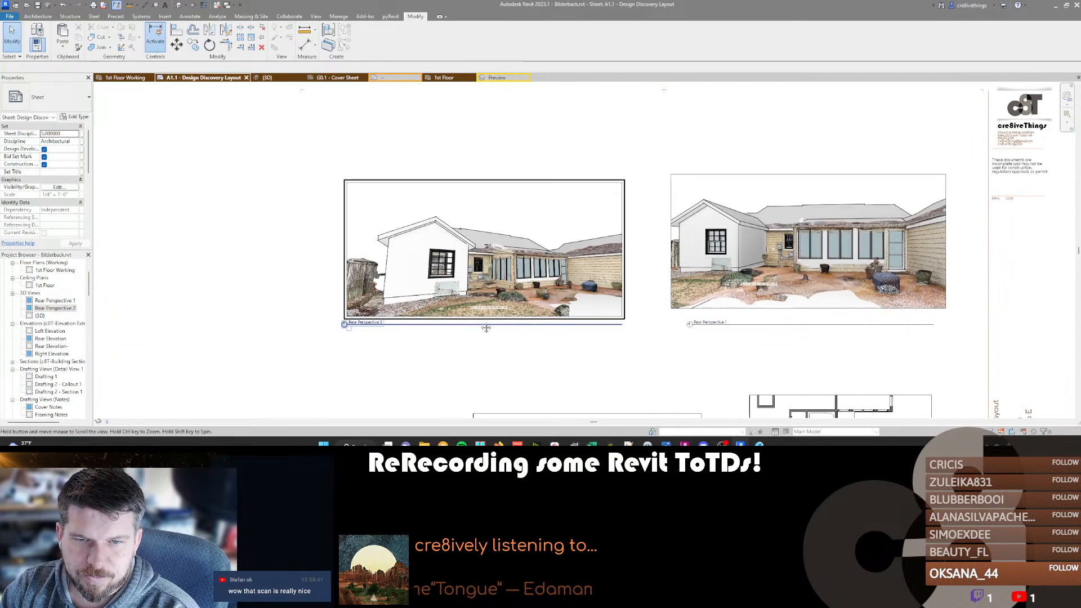
scroll(464, 327, down, 2)
scroll(483, 278, up, 4)
scroll(483, 277, down, 3)
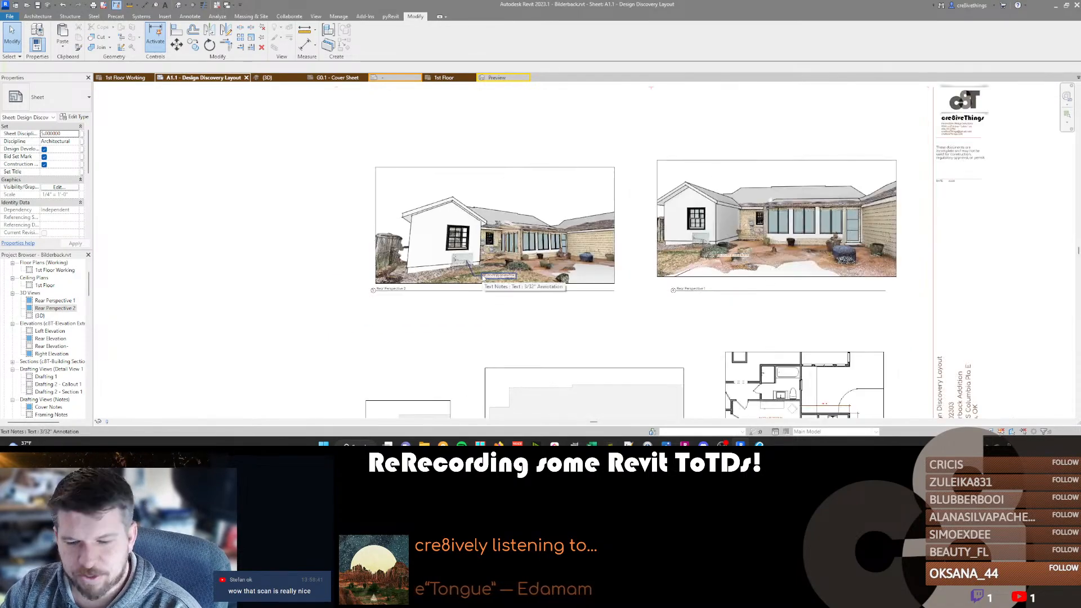
key(ctrl+Tab)
scroll(482, 278, down, 2)
shift+middle_drag(313, 371, 570, 343)
scroll(533, 388, up, 4)
scroll(533, 388, down, 4)
scroll(570, 343, down, 2)
shift+middle_drag(616, 288, 407, 239)
scroll(486, 311, down, 1)
scroll(543, 318, up, 2)
scroll(482, 292, up, 4)
scroll(405, 234, down, 1)
click(216, 77)
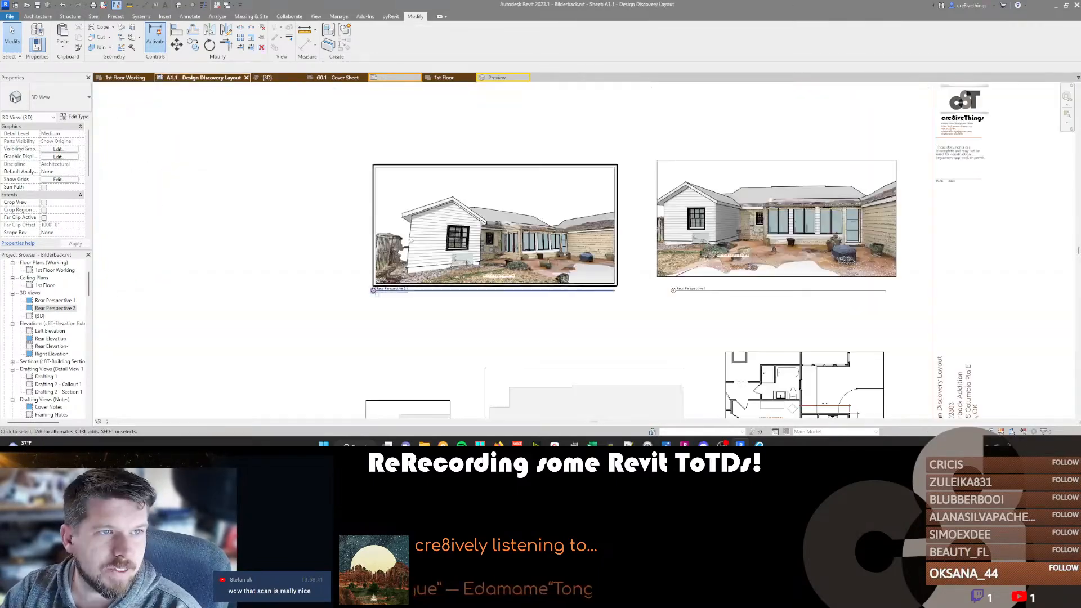
Add the text note "(E) ELECTRICAL SERVICE TO REMAIN" with a leader below the small recessed window in Rear Perspective 1.
scroll(663, 265, up, 5)
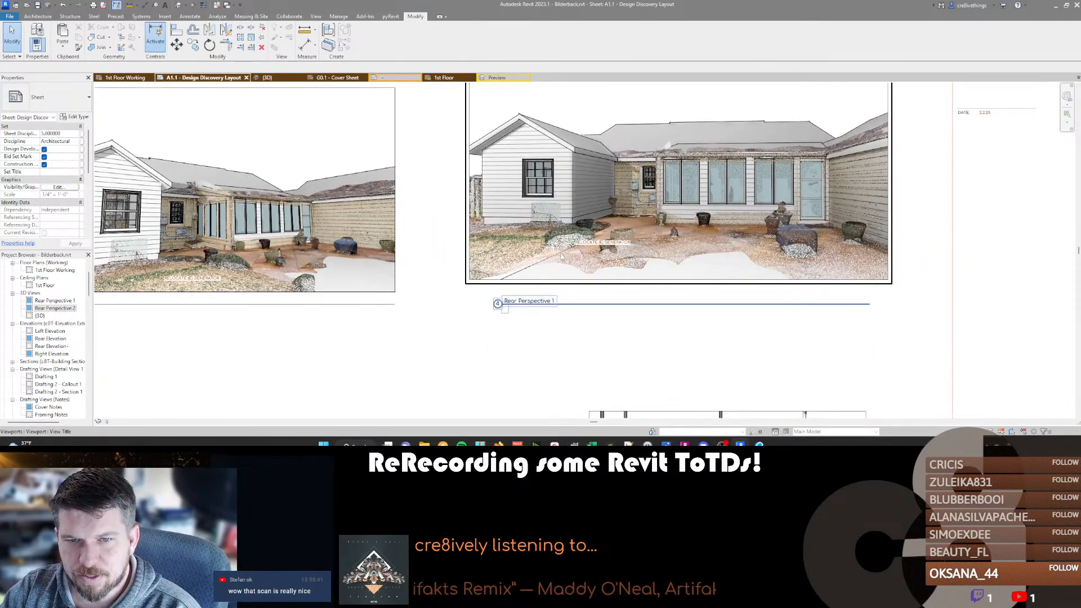
middle_drag(547, 258, 599, 255)
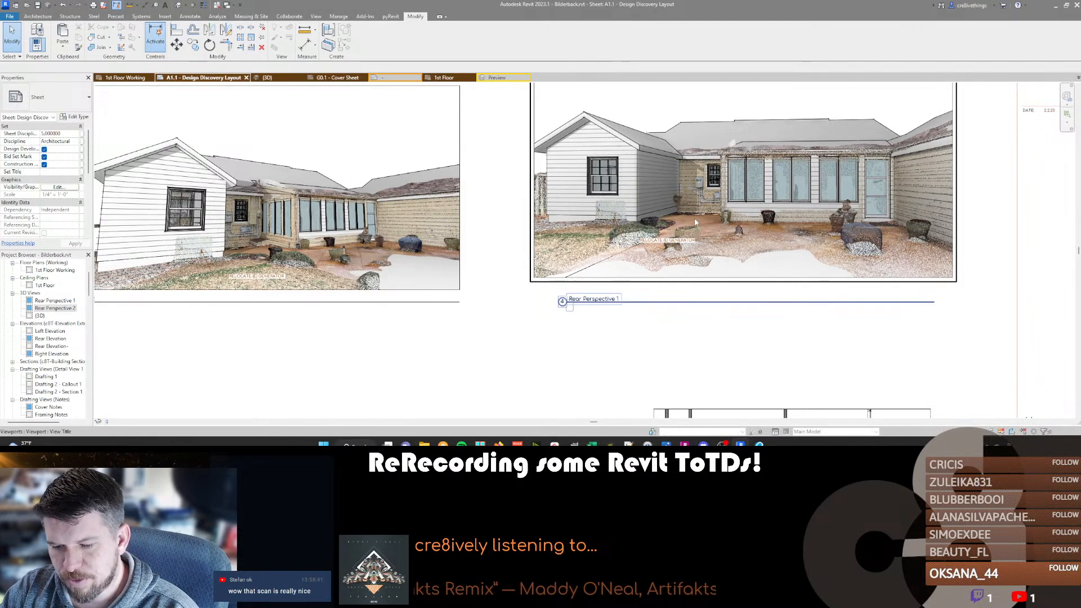
key(t)
key(x)
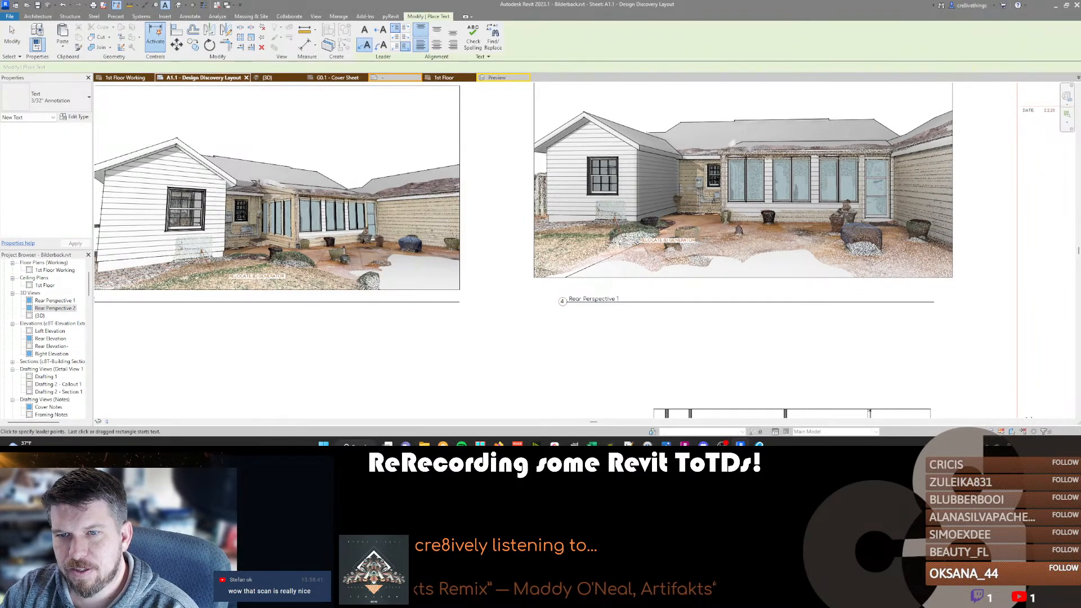
click(713, 197)
text((E) ELECTRICAL SERVICE TO REMAIN)
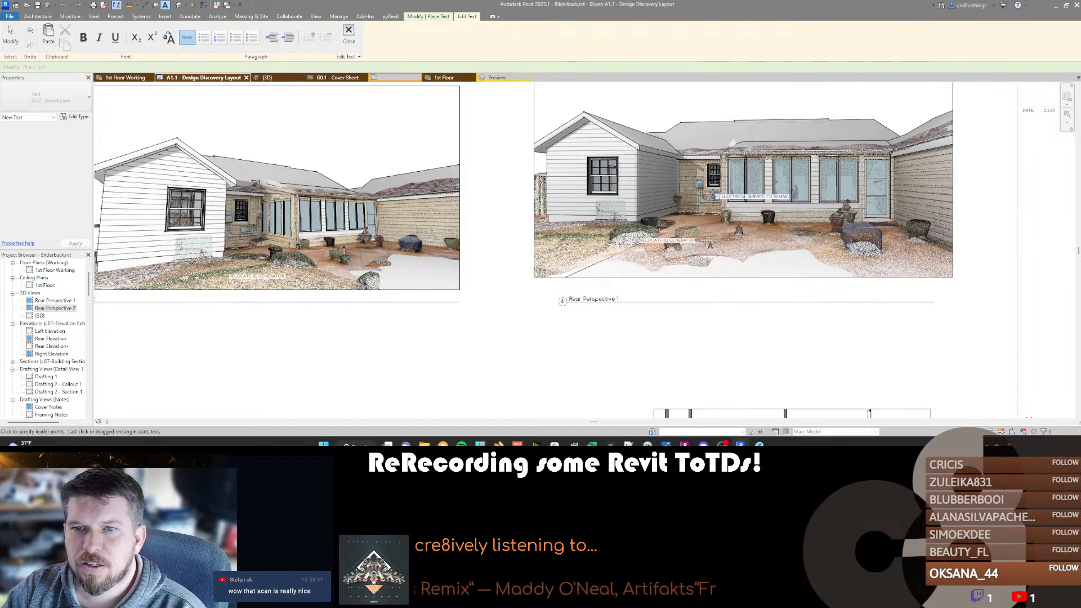
key(Escape)
scroll(718, 197, up, 4)
scroll(715, 197, down, 5)
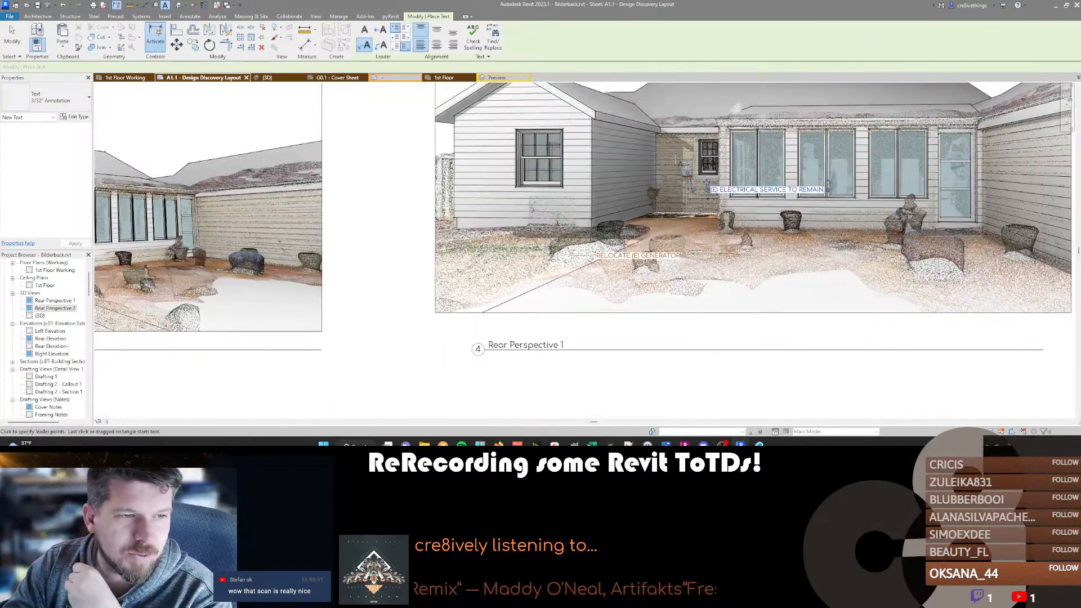
Switch to Insta360 Studio and look through site photos IMG_013, IMG_015 and IMG_016.
key(alt+Tab)
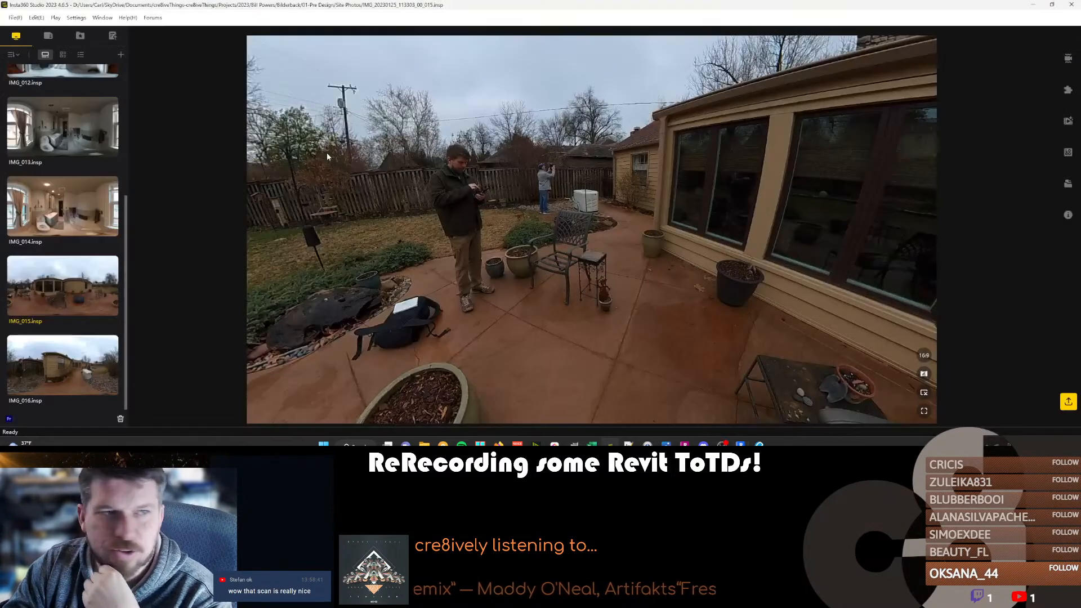
click(67, 130)
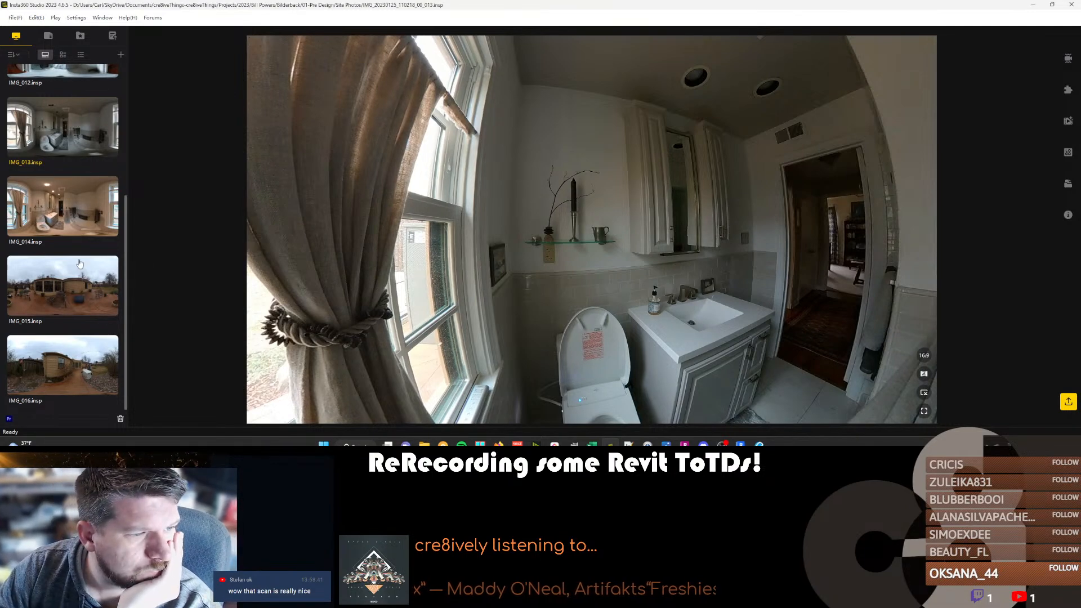
click(79, 292)
click(77, 363)
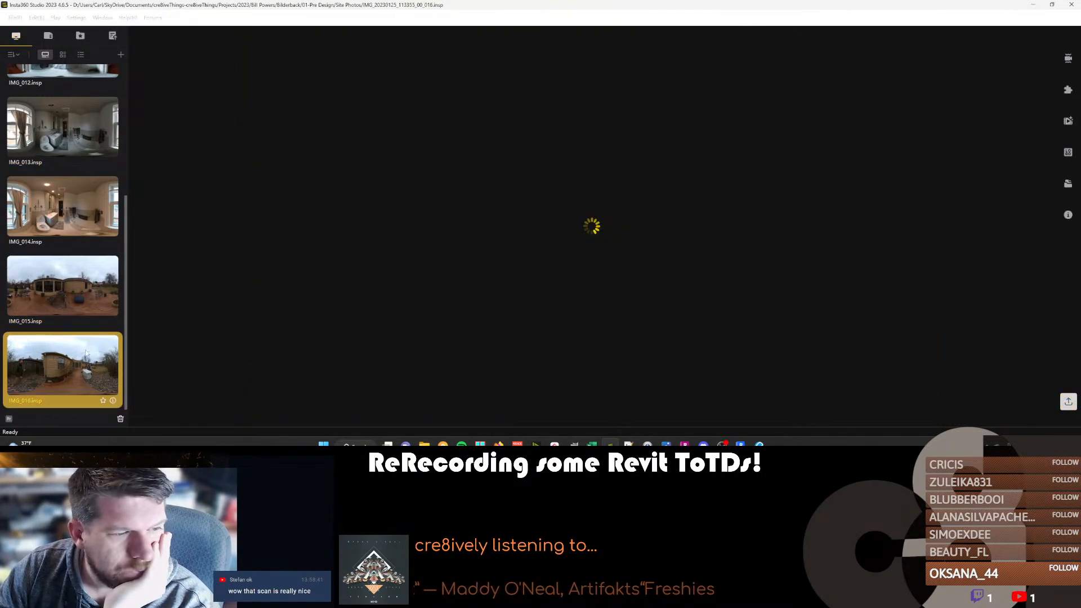
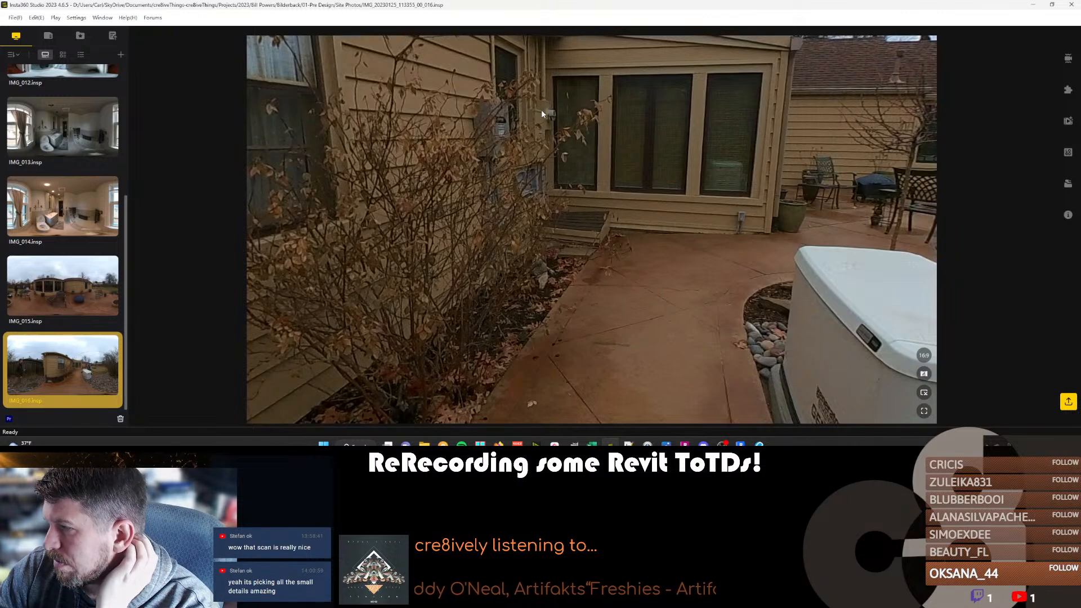
Inspect the recessed window wall and generator area in site photo IMG_016.
scroll(478, 195, down, 8)
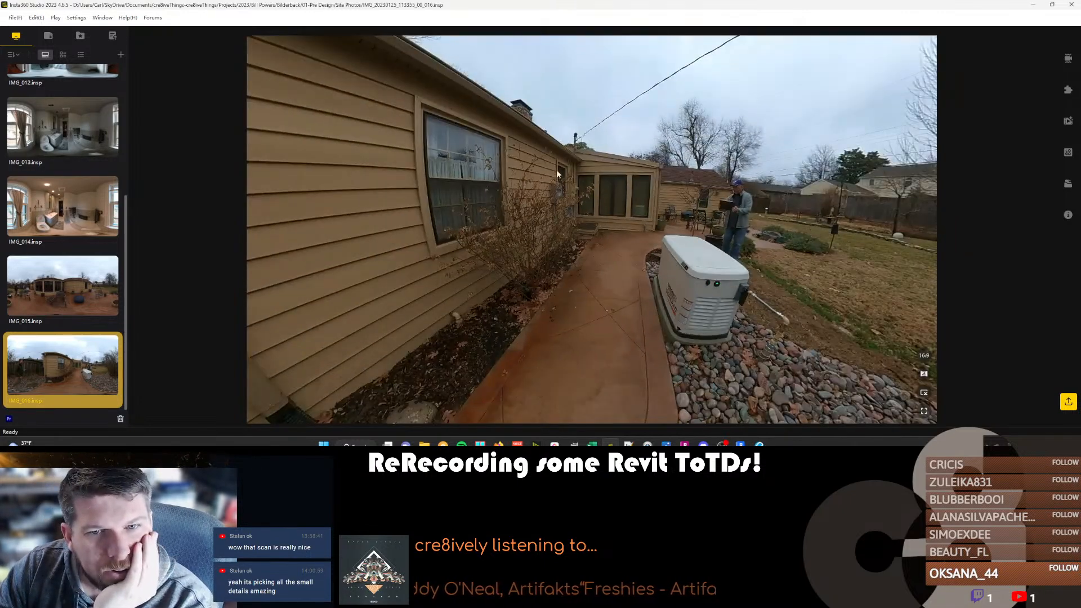
scroll(569, 168, up, 8)
scroll(572, 169, down, 3)
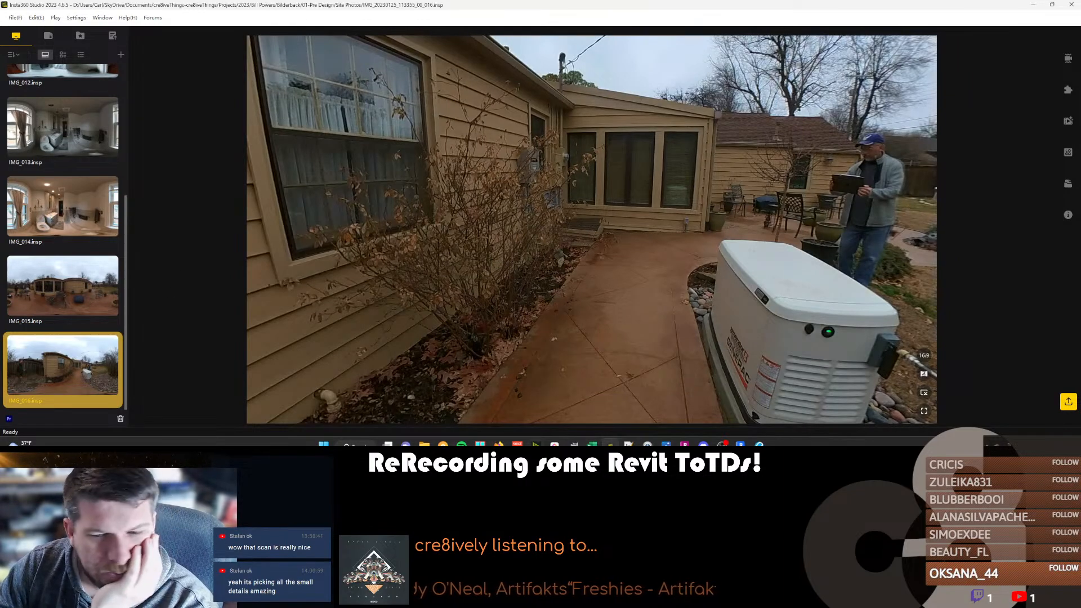
Switch to ReCap Pro and open Bilderback-Exterior ScanUpdated.rcp from the Bilderback project's 01-Pre Design Scans folder.
click(685, 445)
mouse_move(17, 34)
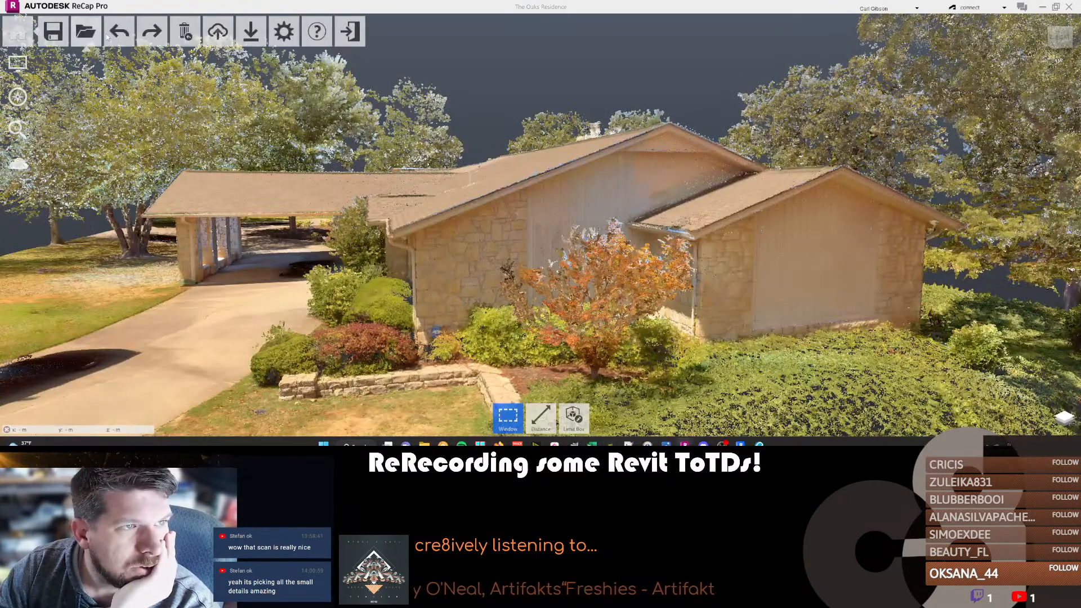
click(84, 33)
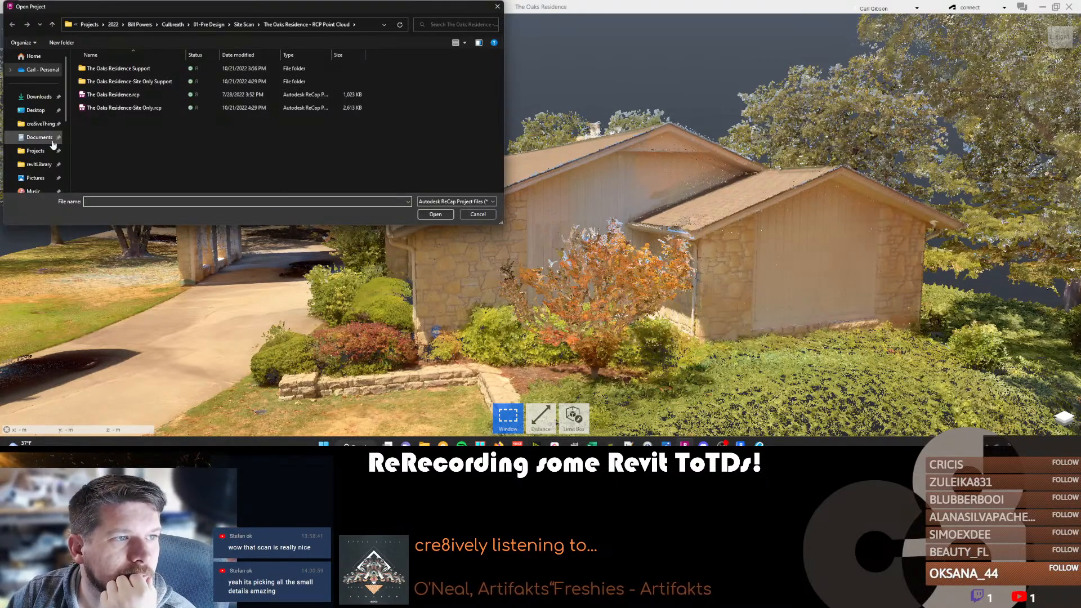
scroll(45, 151, down, 3)
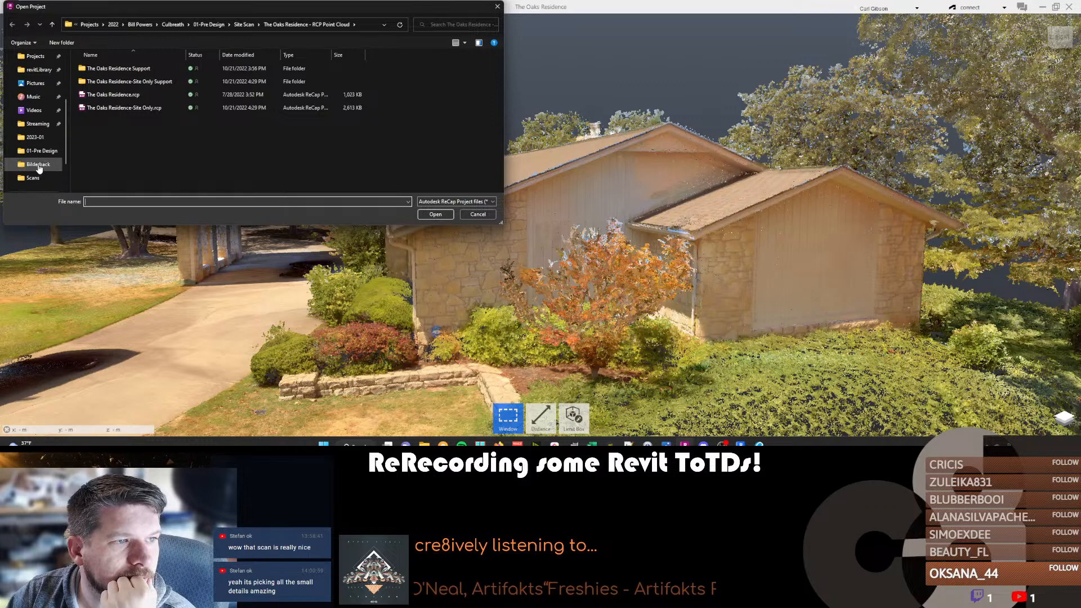
click(38, 164)
double_click(102, 81)
double_click(112, 71)
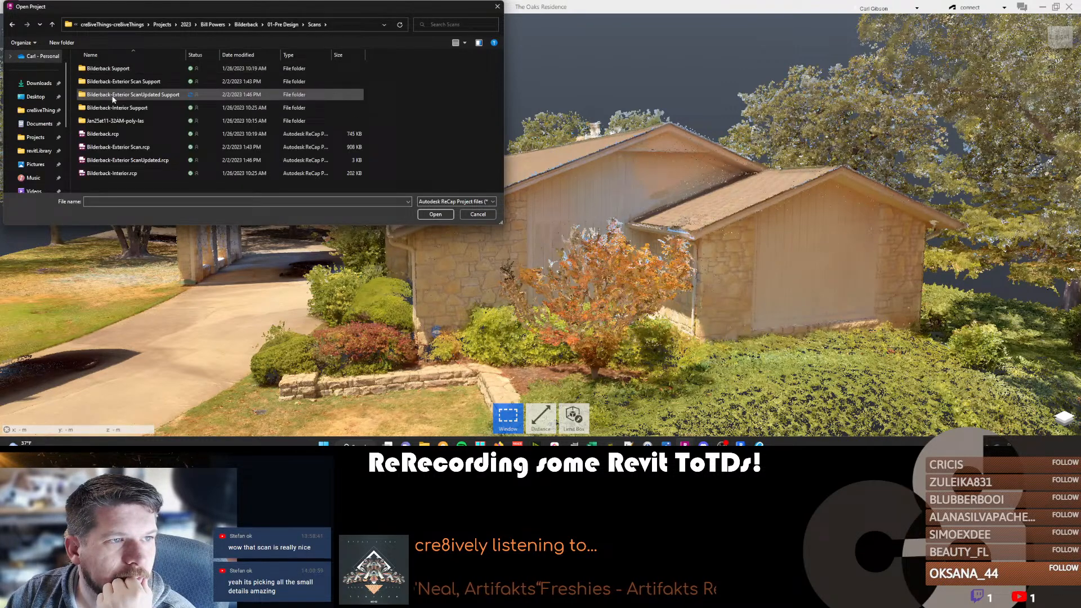
double_click(116, 160)
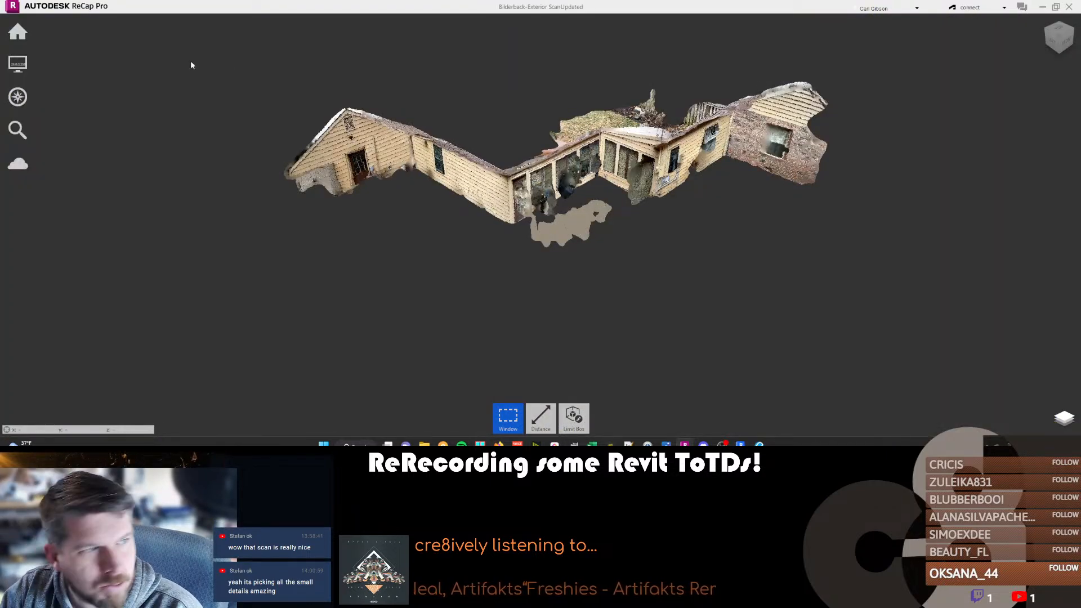
Open Bilderback-Interior.rcp and examine the rooms of the interior scan from outside and up close.
mouse_move(18, 31)
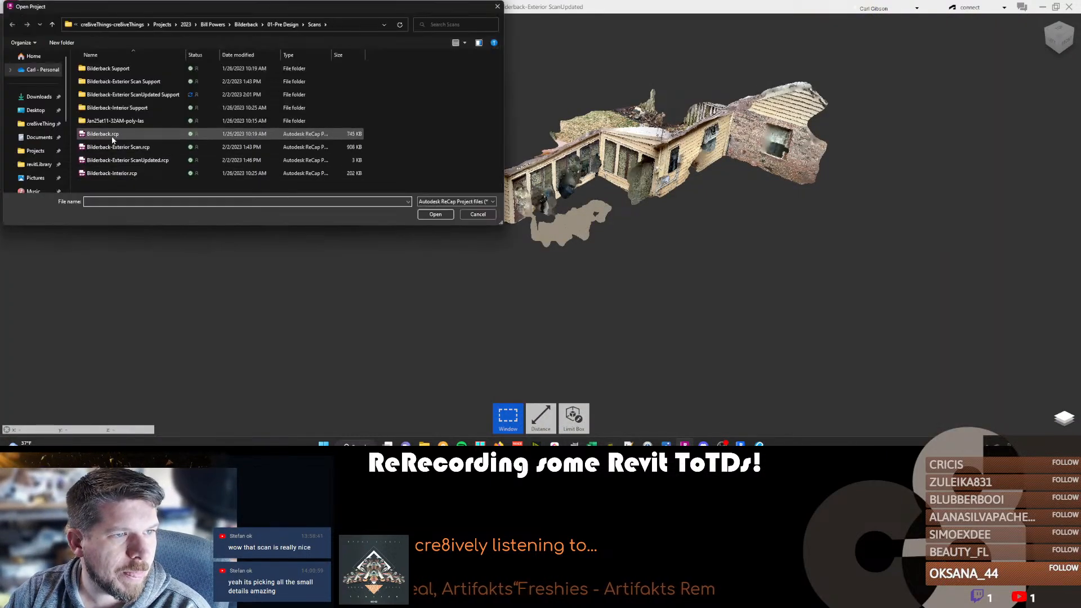
double_click(117, 172)
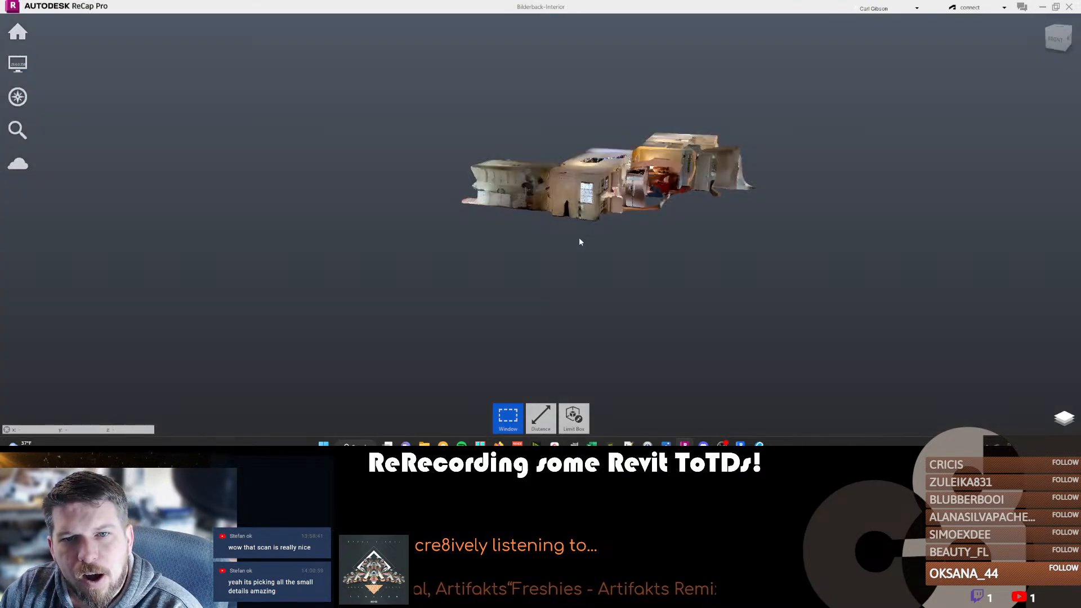
drag(642, 179, 506, 226)
scroll(659, 164, up, 8)
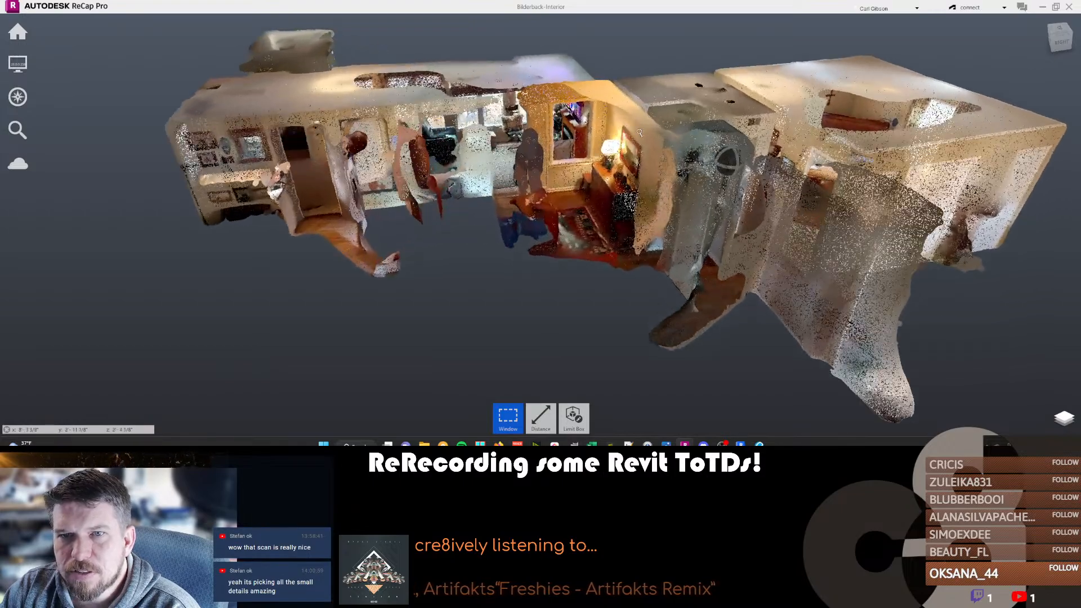
drag(660, 164, 625, 138)
scroll(625, 138, up, 5)
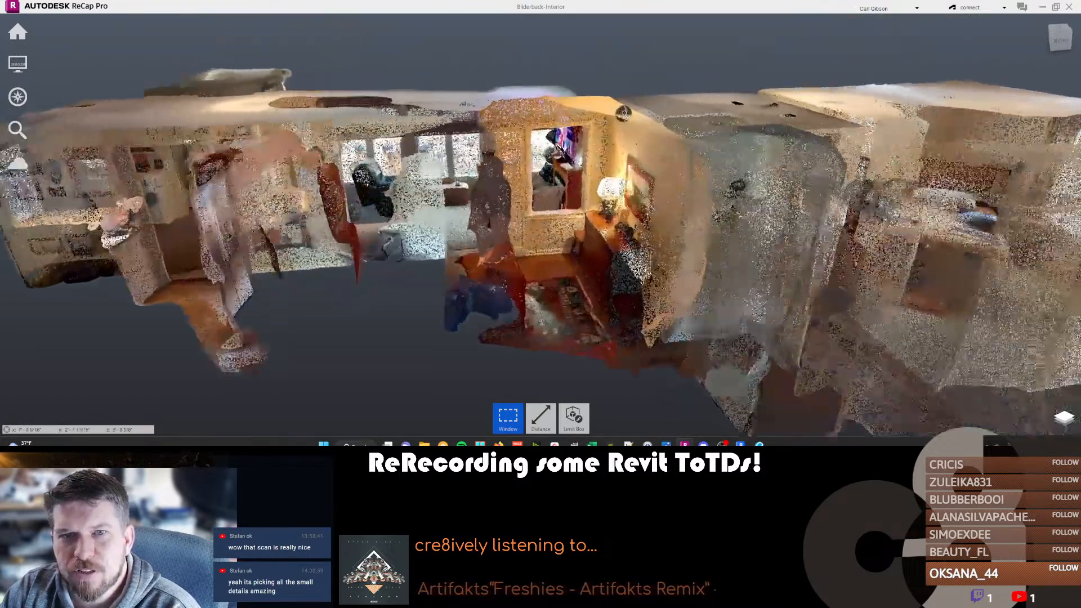
shift+middle_drag(656, 163, 612, 203)
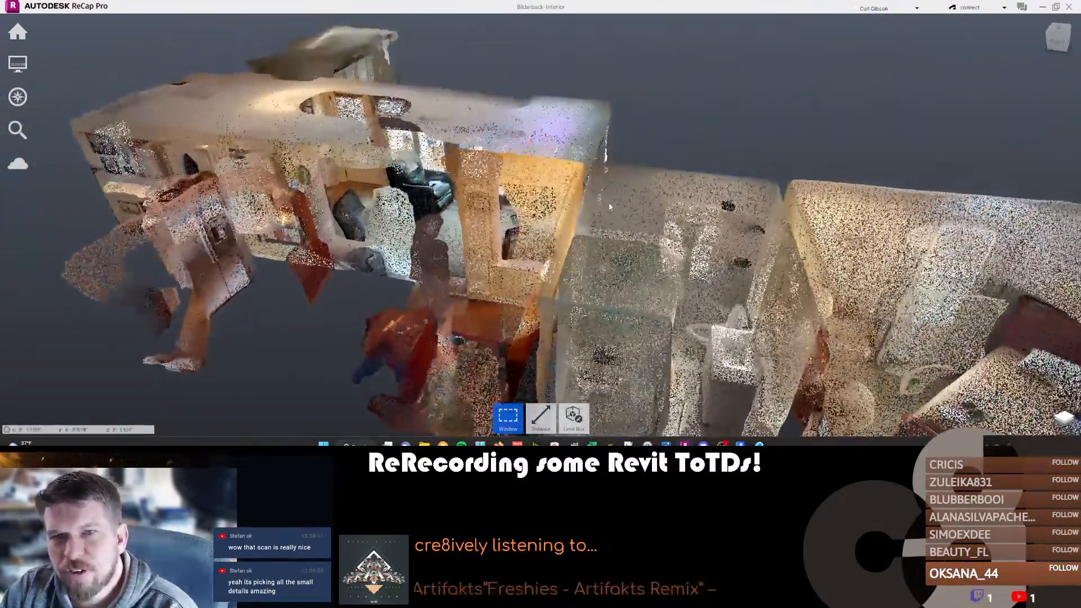
scroll(607, 202, up, 3)
scroll(523, 242, up, 8)
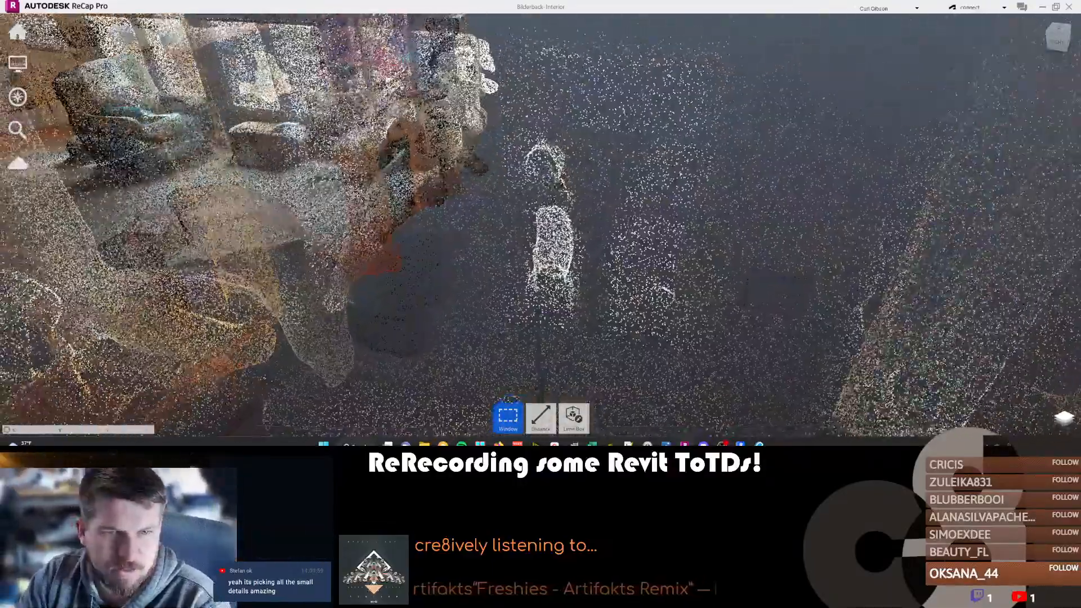
middle_drag(539, 222, 564, 163)
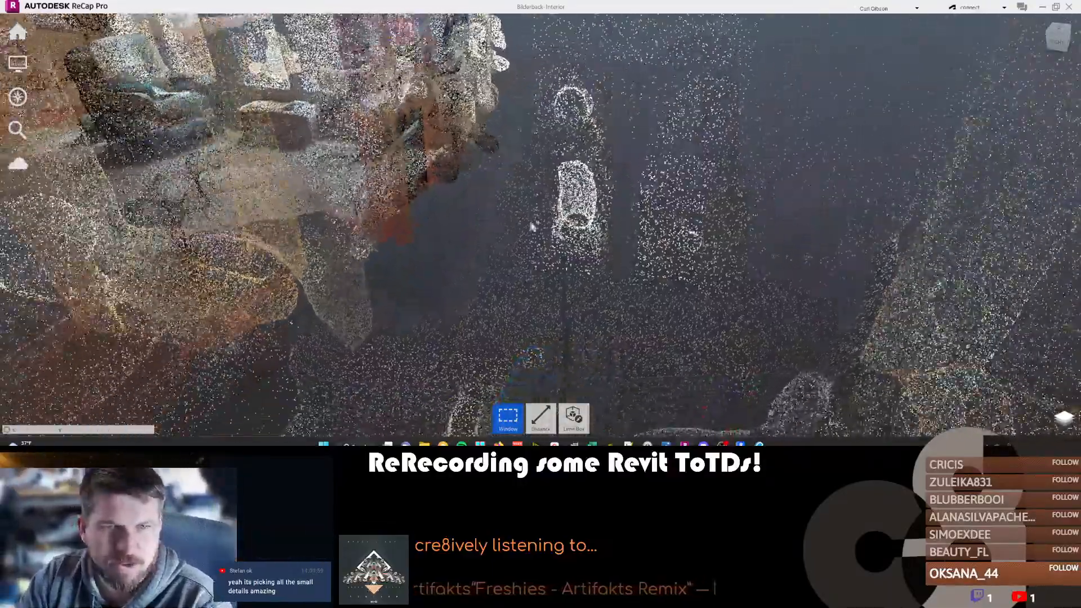
shift+middle_drag(536, 357, 545, 281)
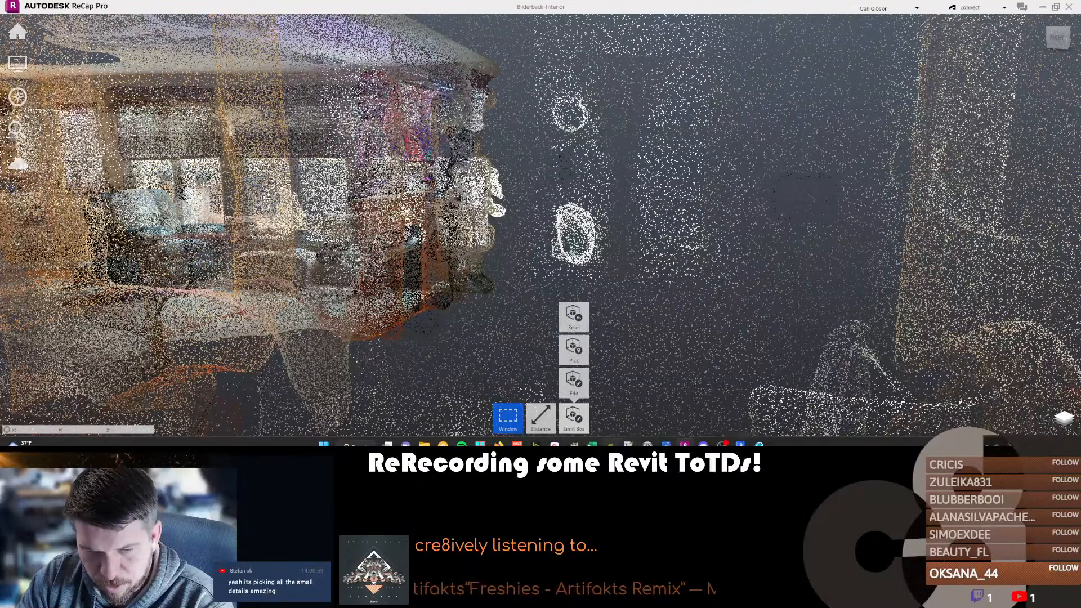
Switch to Insta360 Studio and look around bathroom photo IMG_013 and exterior photos IMG_016 and IMG_015.
key(alt+Tab)
click(69, 132)
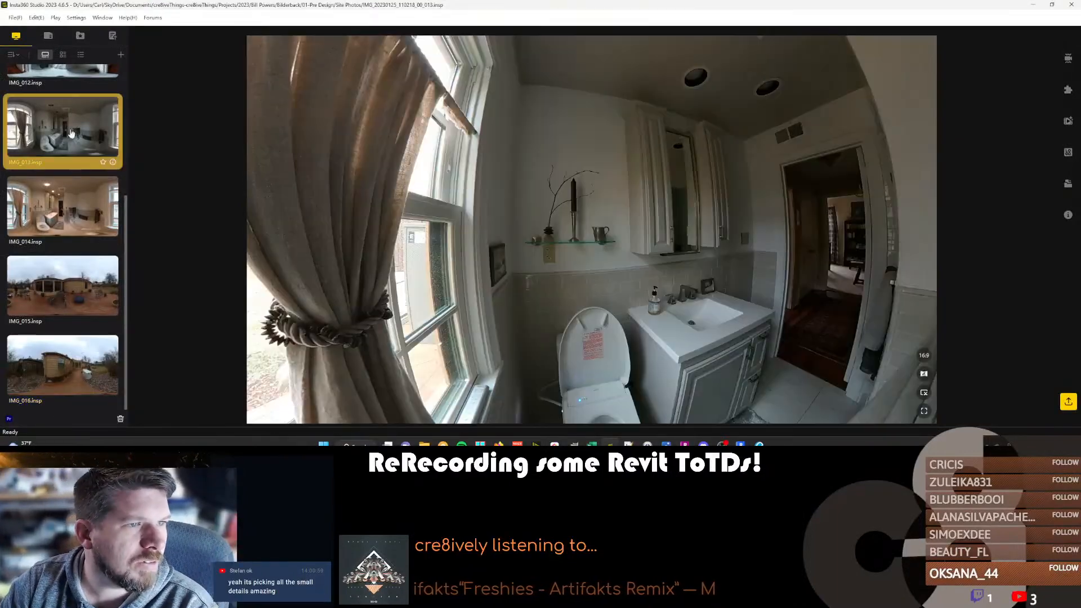
drag(547, 163, 320, 160)
drag(551, 173, 593, 159)
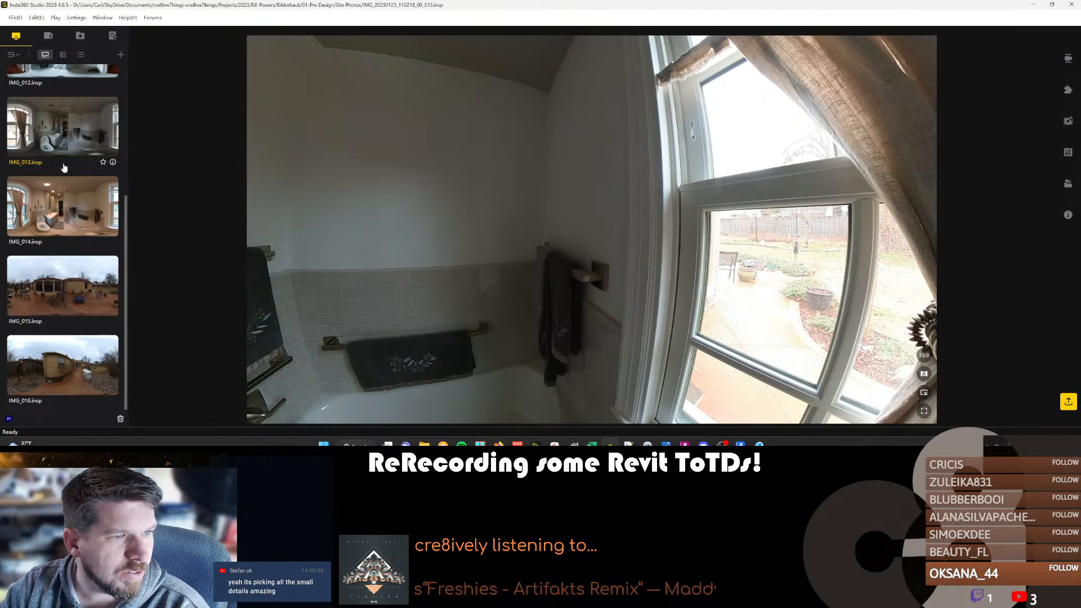
click(55, 344)
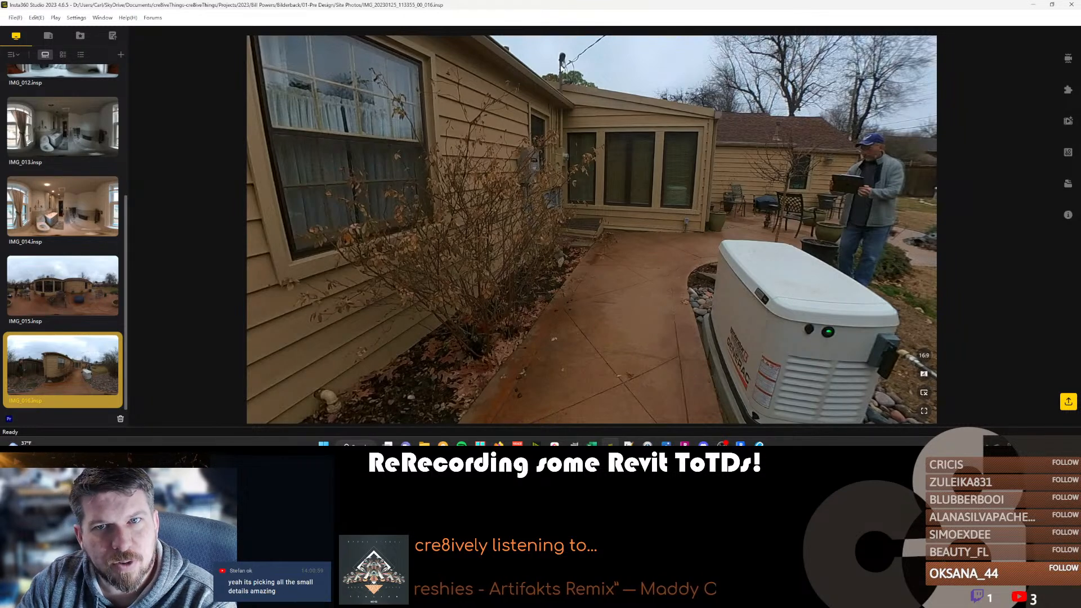
click(83, 313)
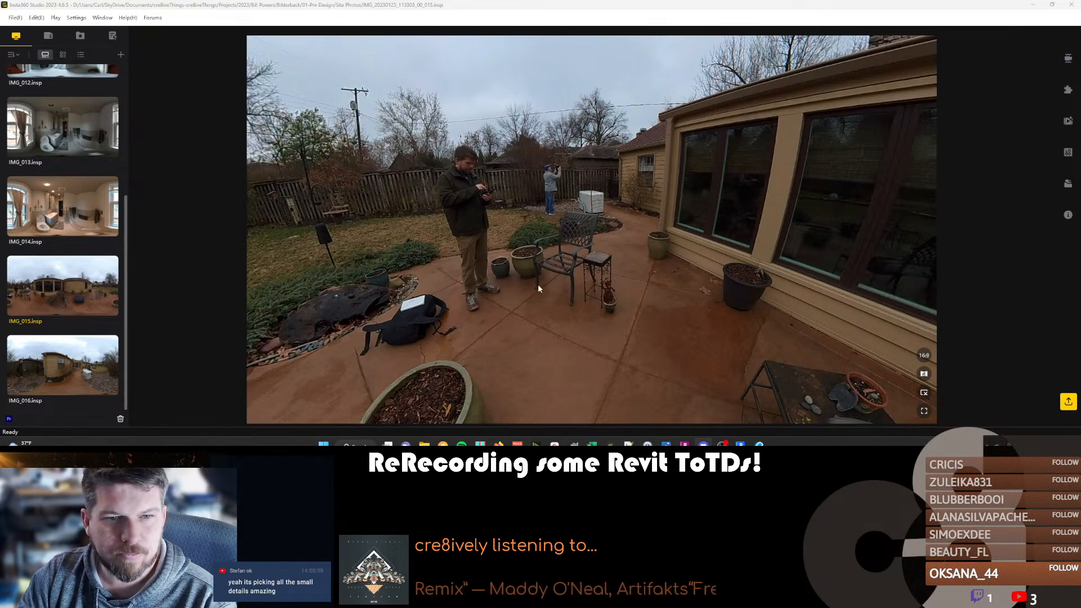
drag(533, 283, 448, 276)
drag(610, 273, 535, 269)
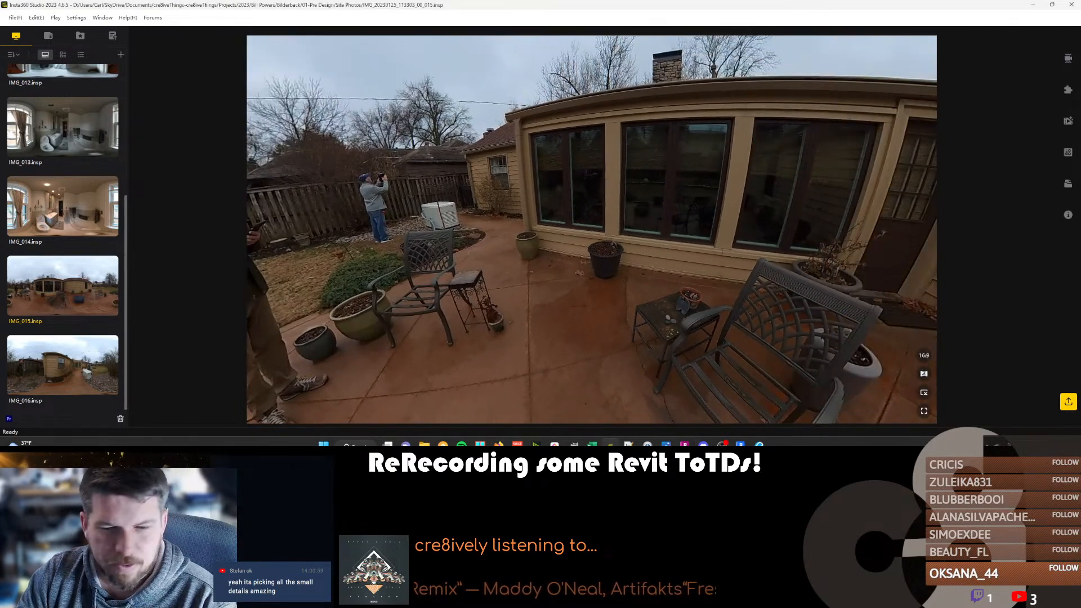
Switch to Revit, review the two rear perspectives on sheet A1.1 and end text placement.
click(740, 445)
scroll(553, 279, down, 4)
scroll(347, 270, up, 3)
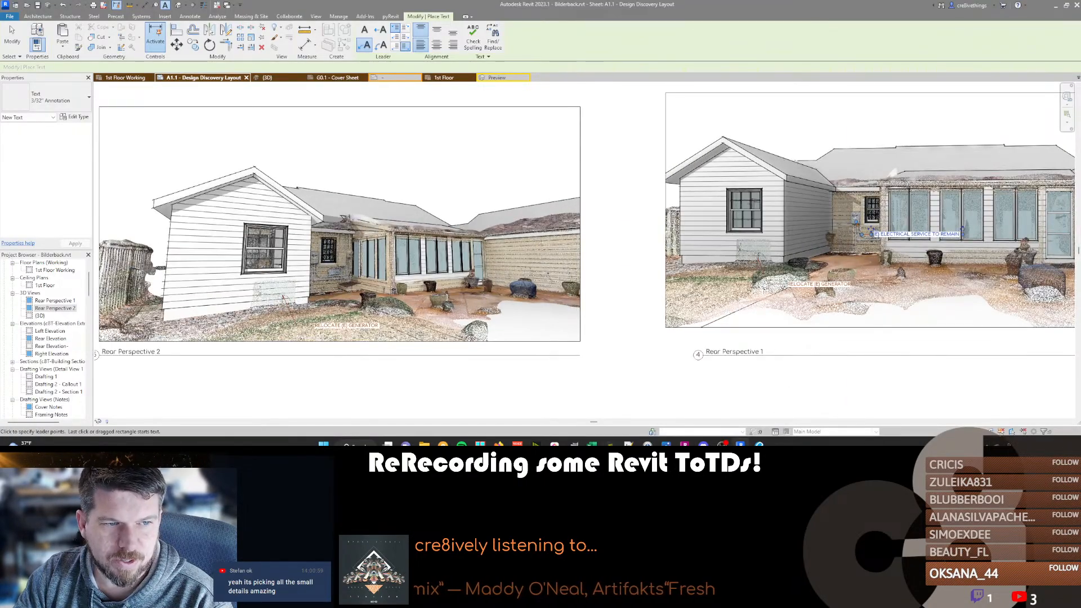
scroll(345, 271, down, 3)
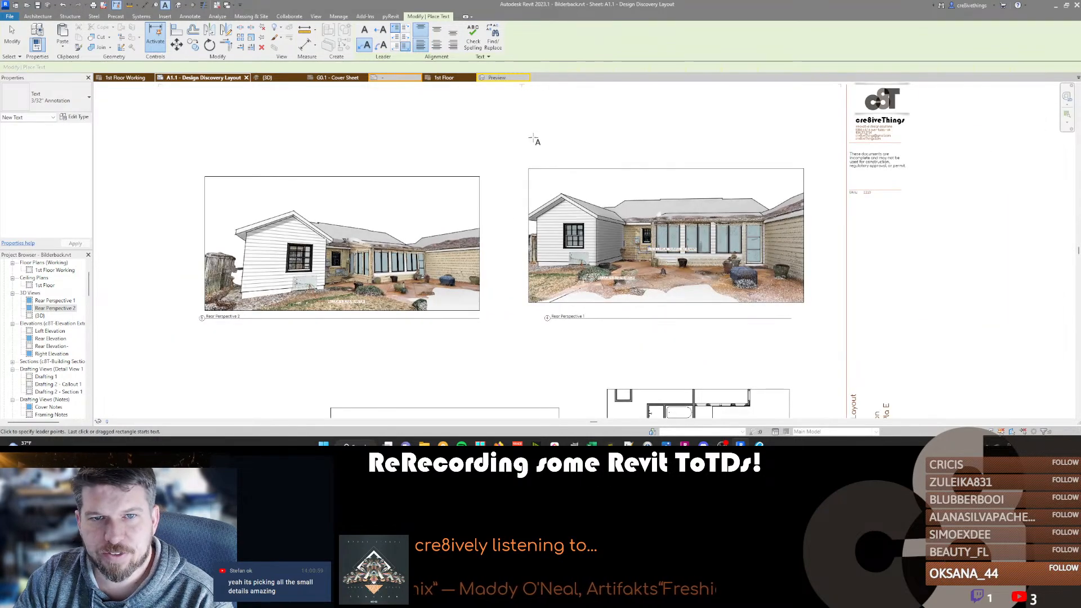
key(Escape)
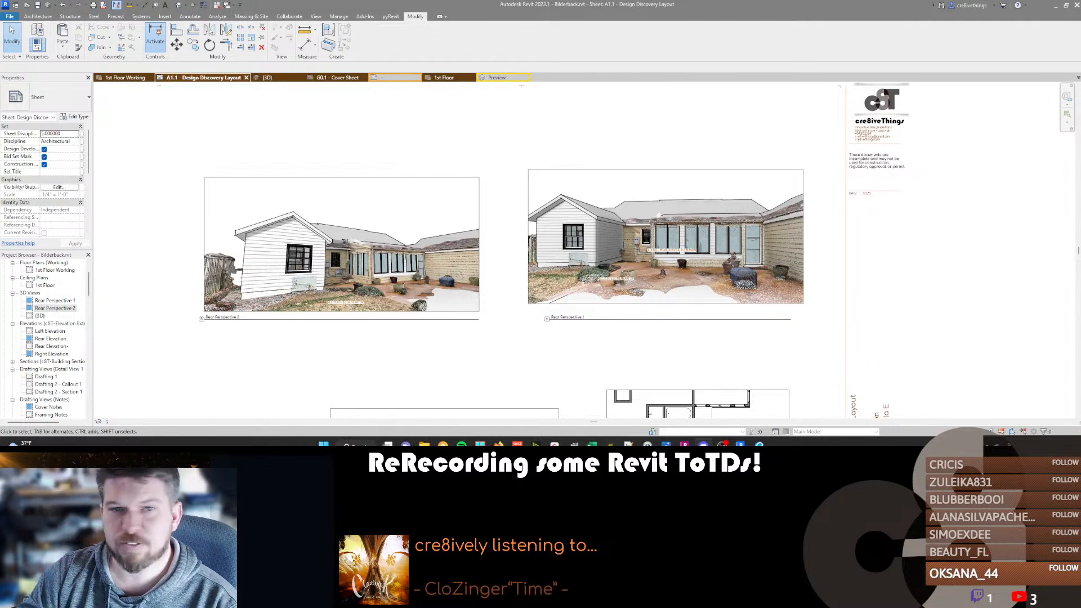
Move the Rear Perspective 1 viewport and its text notes together slightly down and to the left on the sheet.
scroll(413, 186, down, 3)
scroll(434, 334, up, 1)
middle_drag(435, 331, 473, 266)
scroll(569, 198, down, 2)
click(565, 153)
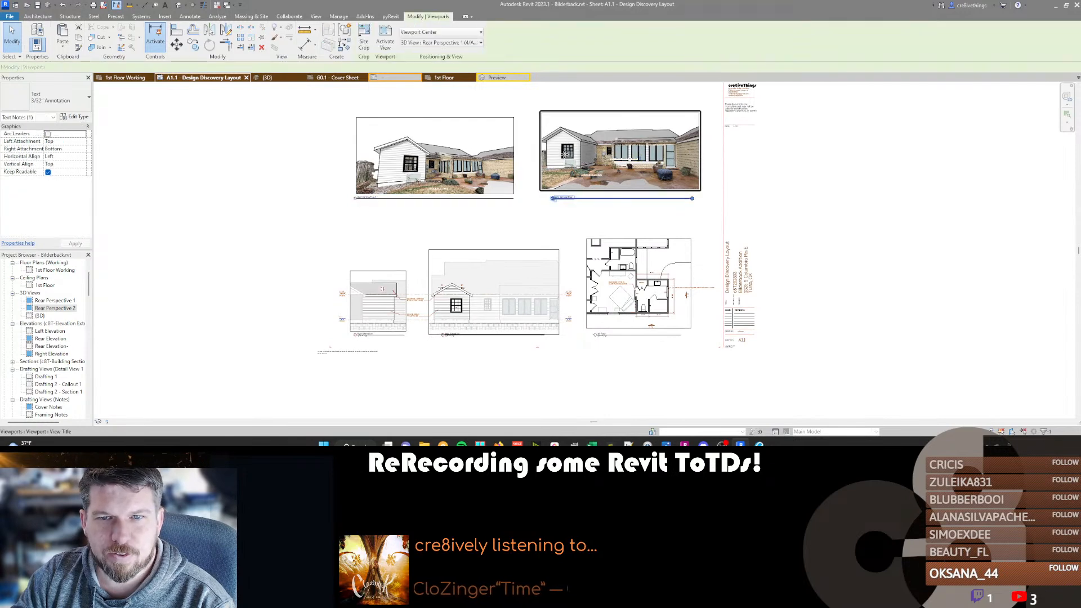
drag(524, 101, 698, 222)
drag(591, 149, 583, 161)
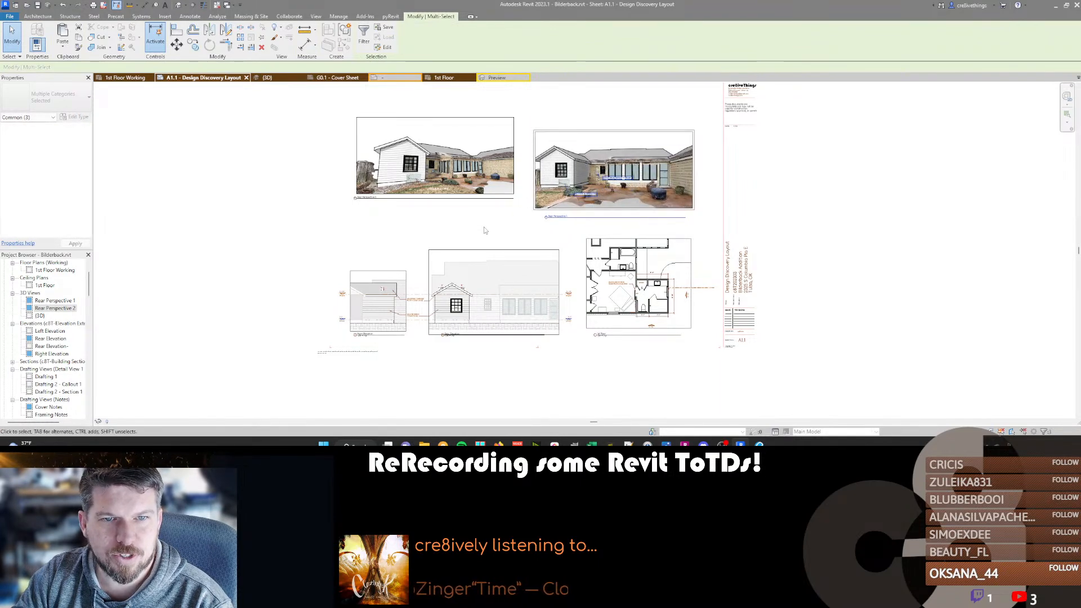
Crop the bottom edge of Rear Perspective 1 upward and move its view title up directly beneath the view.
double_click(622, 205)
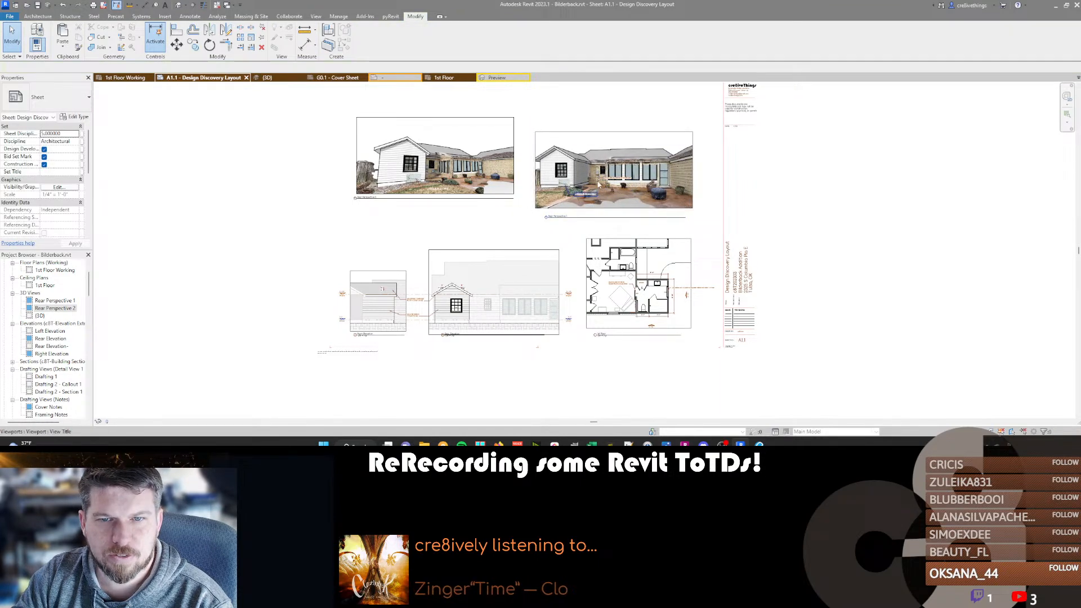
click(614, 208)
drag(613, 208, 615, 201)
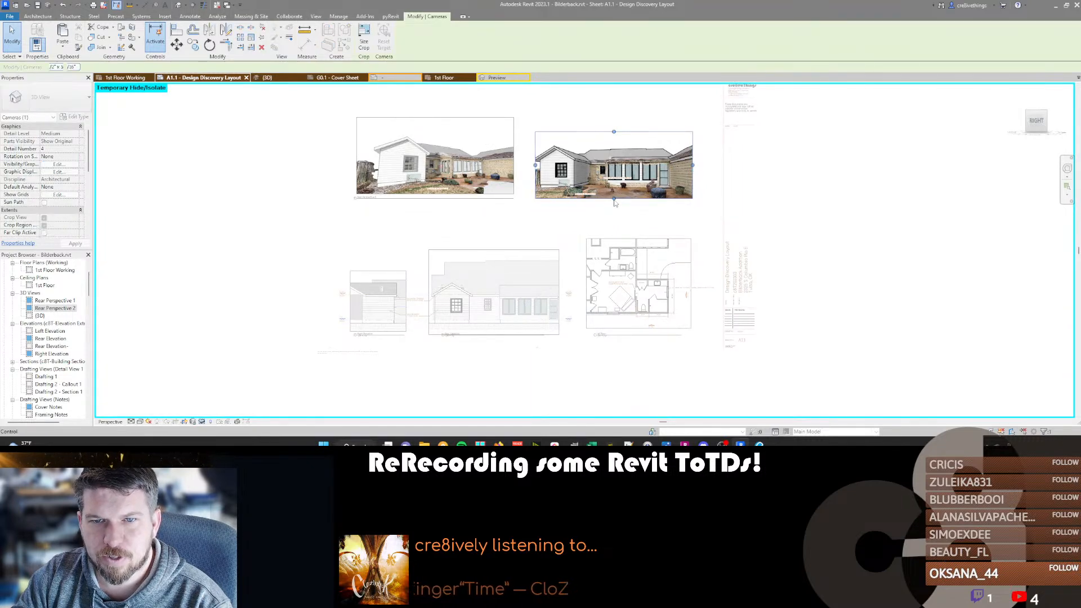
double_click(539, 222)
click(558, 218)
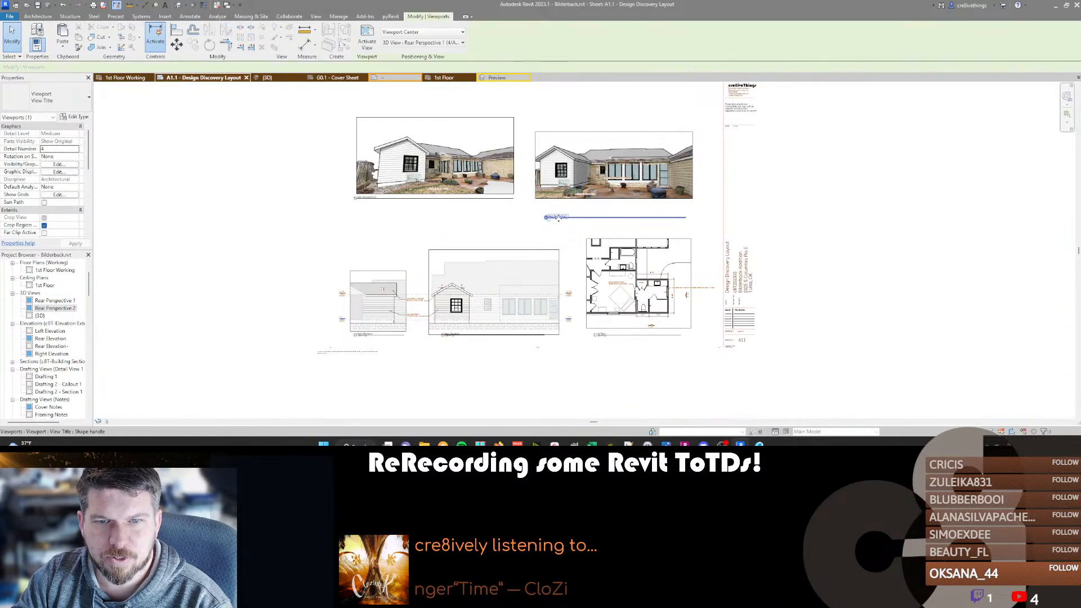
drag(558, 218, 561, 205)
Crop the top of Rear Perspective 2 level with Rear Perspective 1 and align its view title with the neighbouring title.
click(418, 138)
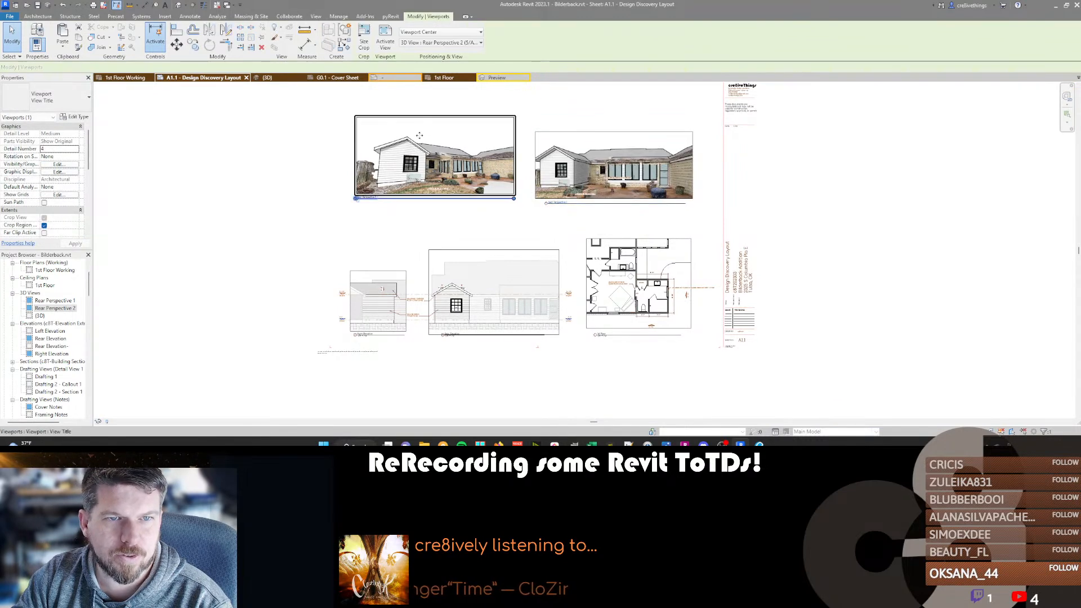
double_click(418, 138)
click(434, 117)
drag(434, 117, 436, 131)
click(380, 208)
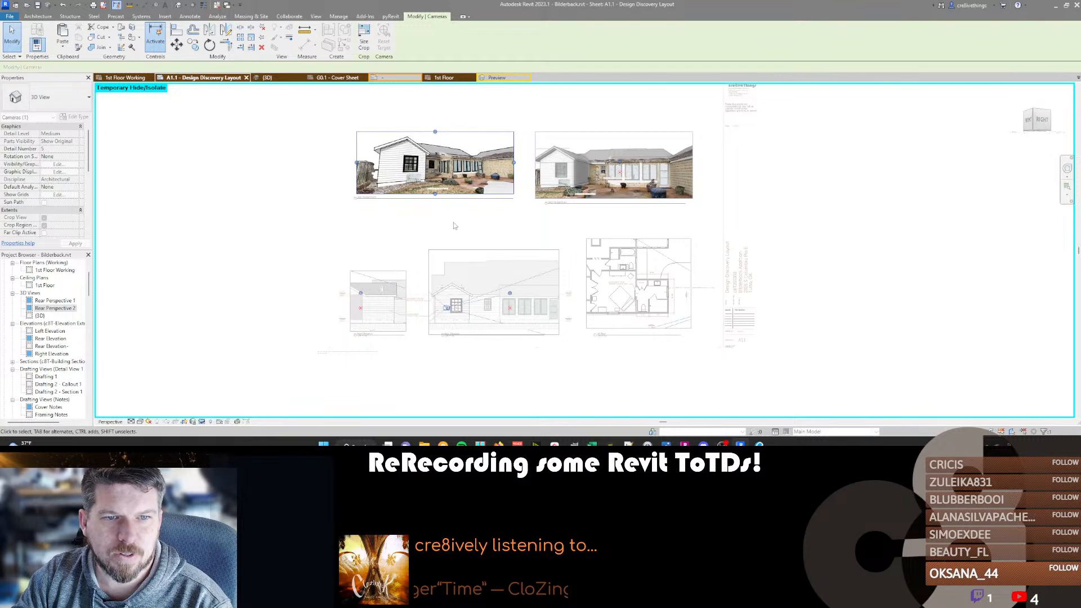
double_click(380, 209)
drag(376, 197, 380, 204)
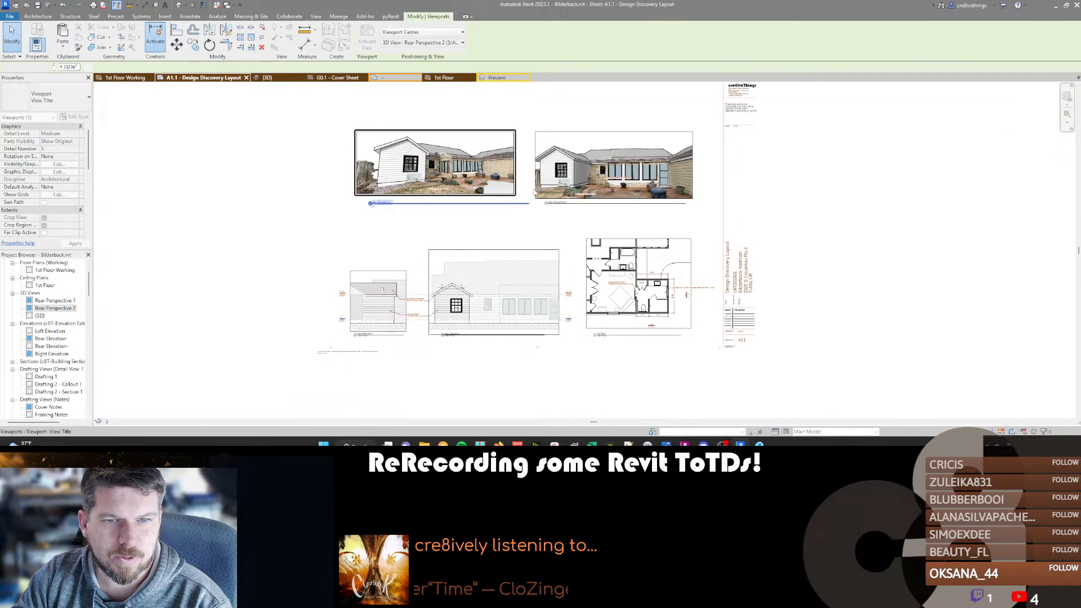
click(495, 229)
Move both rear perspectives with their notes down the sheet, closer to the elevations and floor plan.
drag(322, 117, 708, 227)
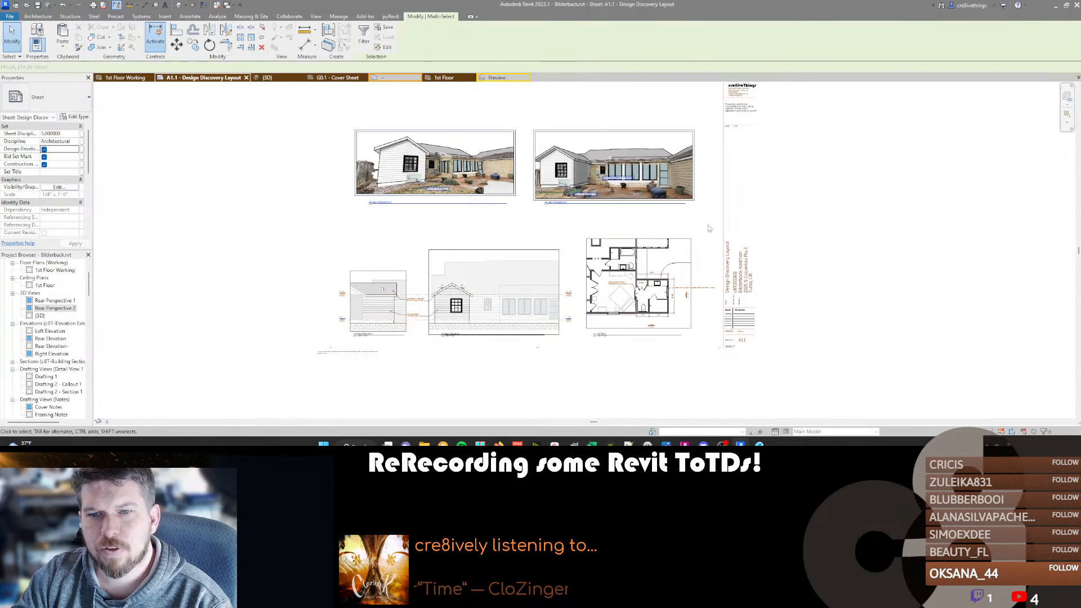
key(shift+Down)
key(Escape)
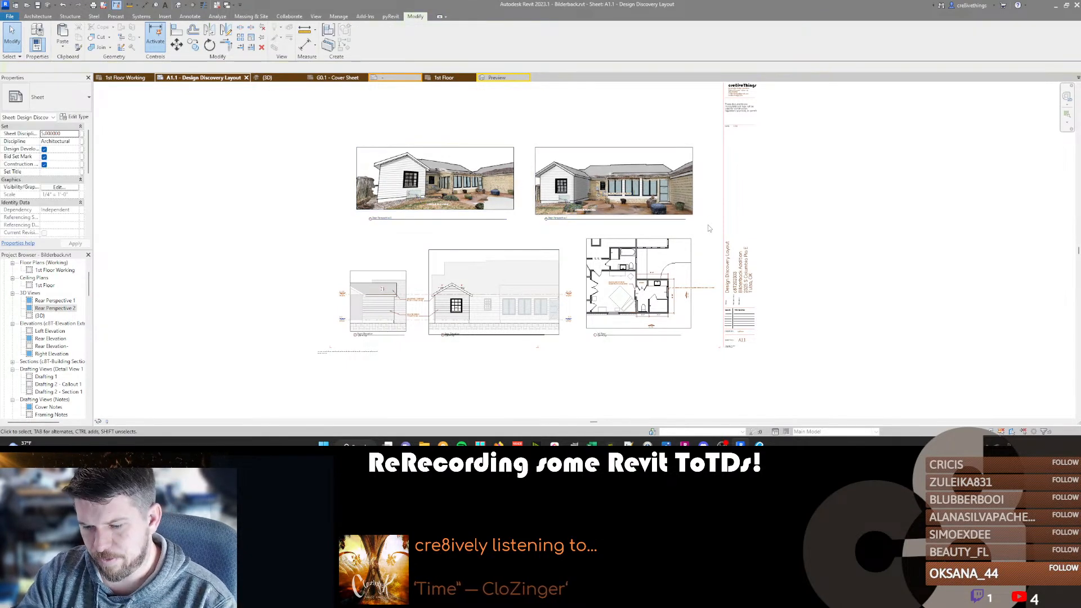
Start a PDF export of the current sheet and set its save location to the project's 01-Pre Design folder.
key(ctrl+p)
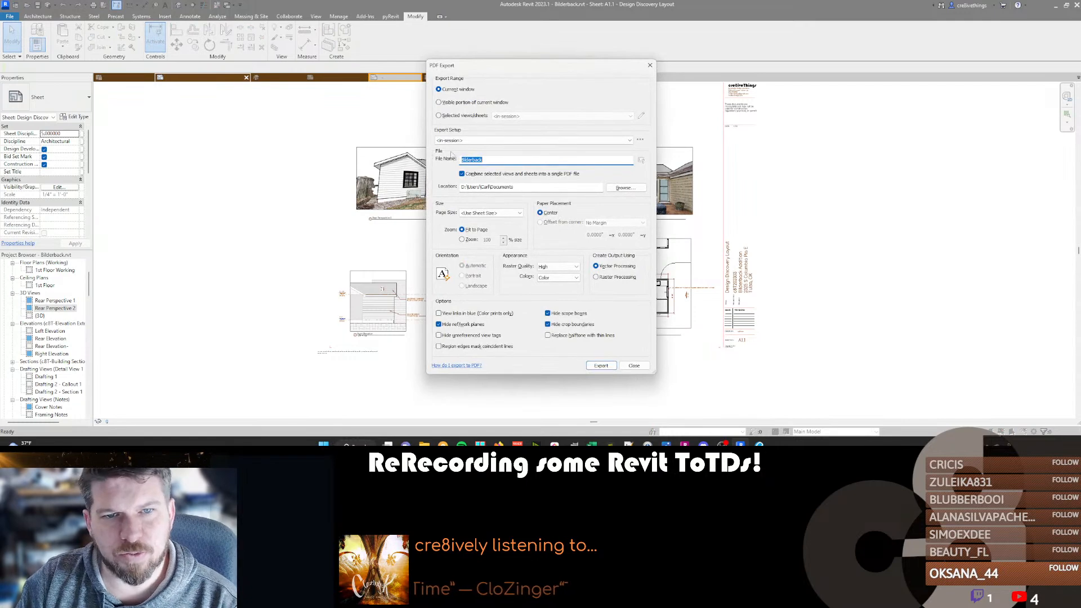
click(623, 188)
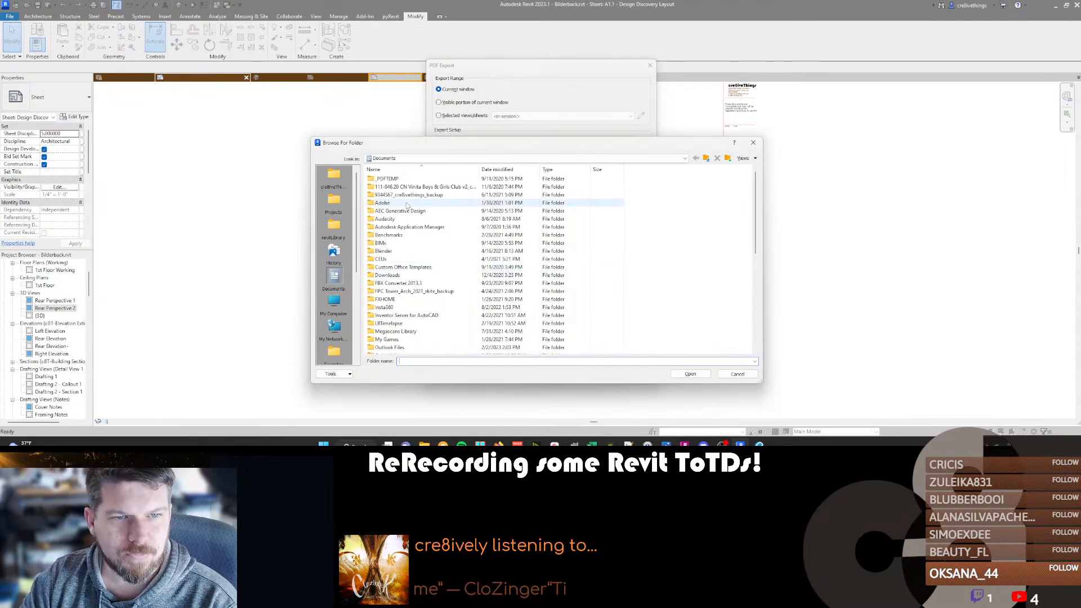
click(334, 228)
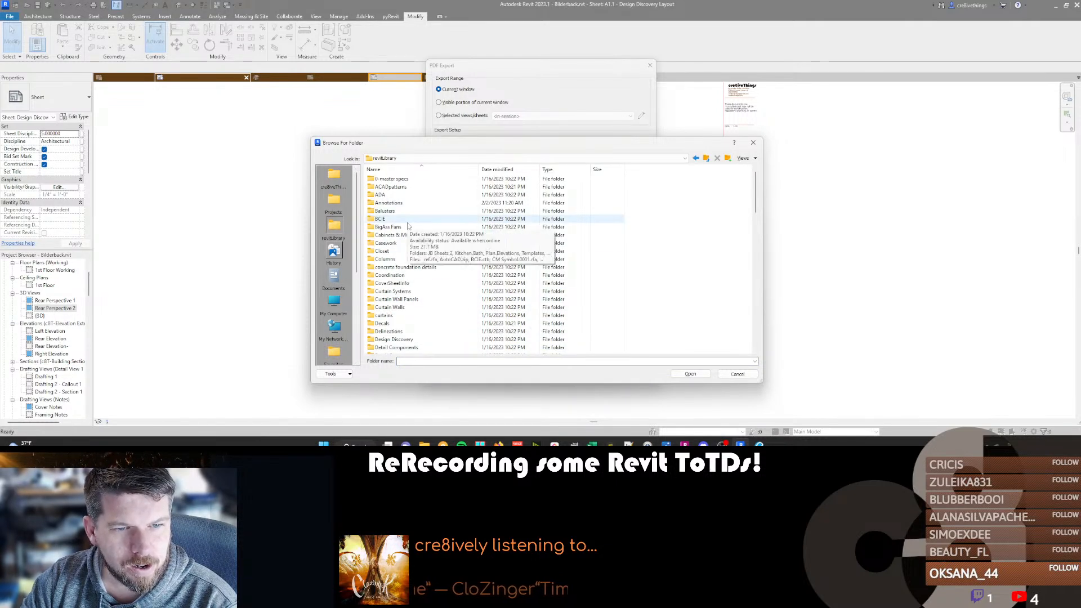
click(334, 204)
double_click(380, 203)
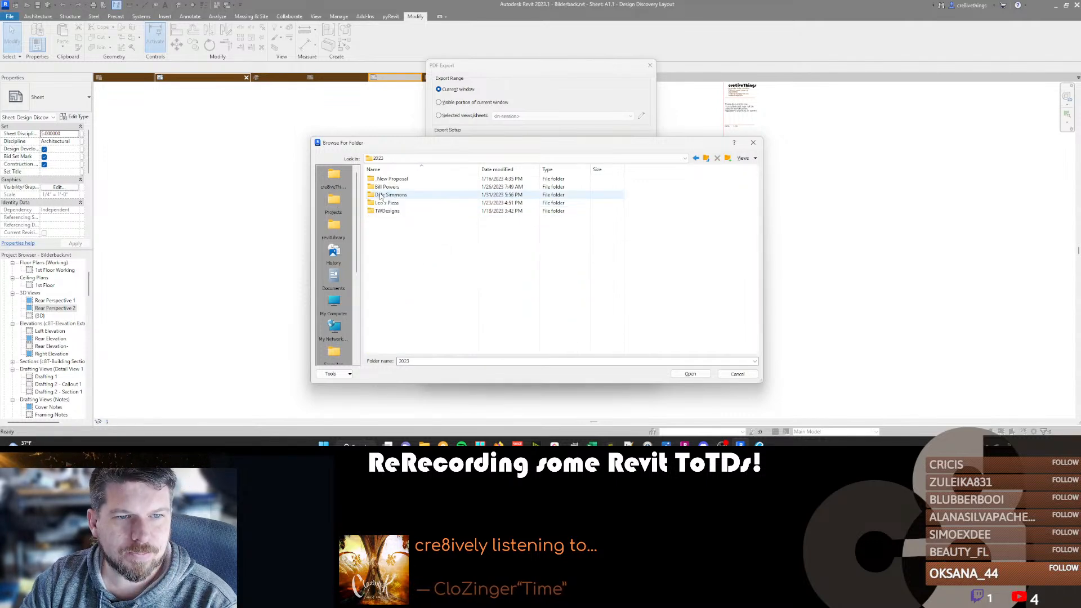
double_click(380, 194)
double_click(385, 178)
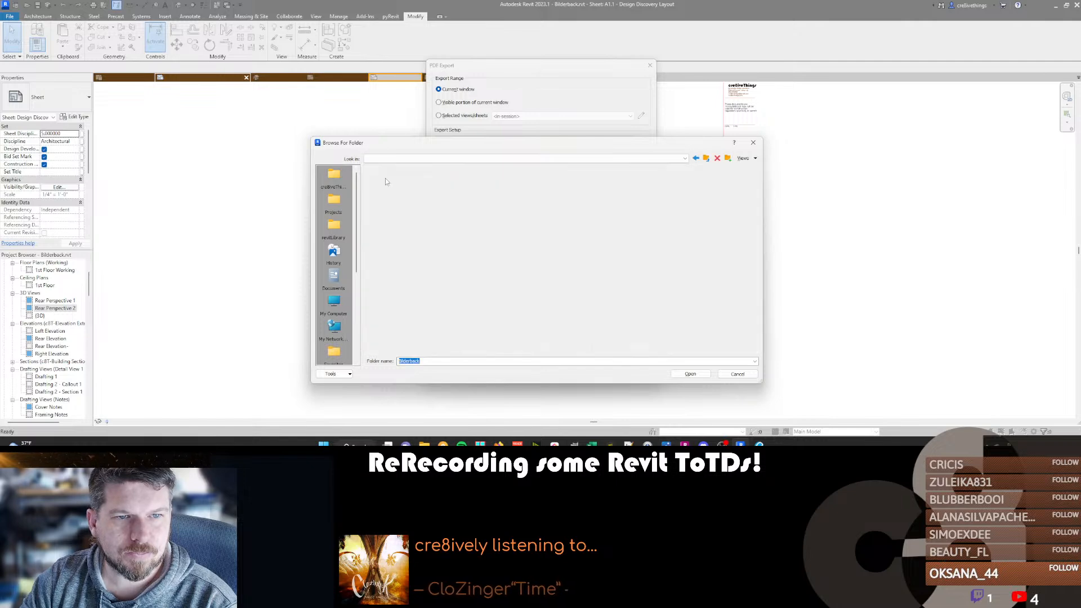
double_click(388, 187)
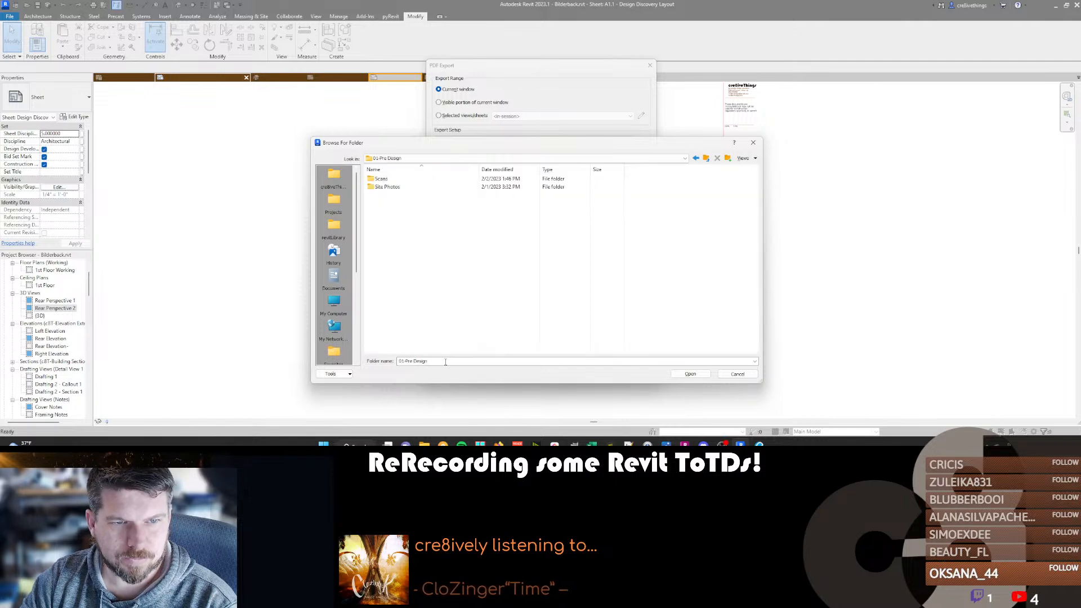
click(690, 374)
Append -DD-1.2.23 to the PDF file name and enable hiding of unreferenced view tags.
click(492, 161)
text(-DD-1.2.23)
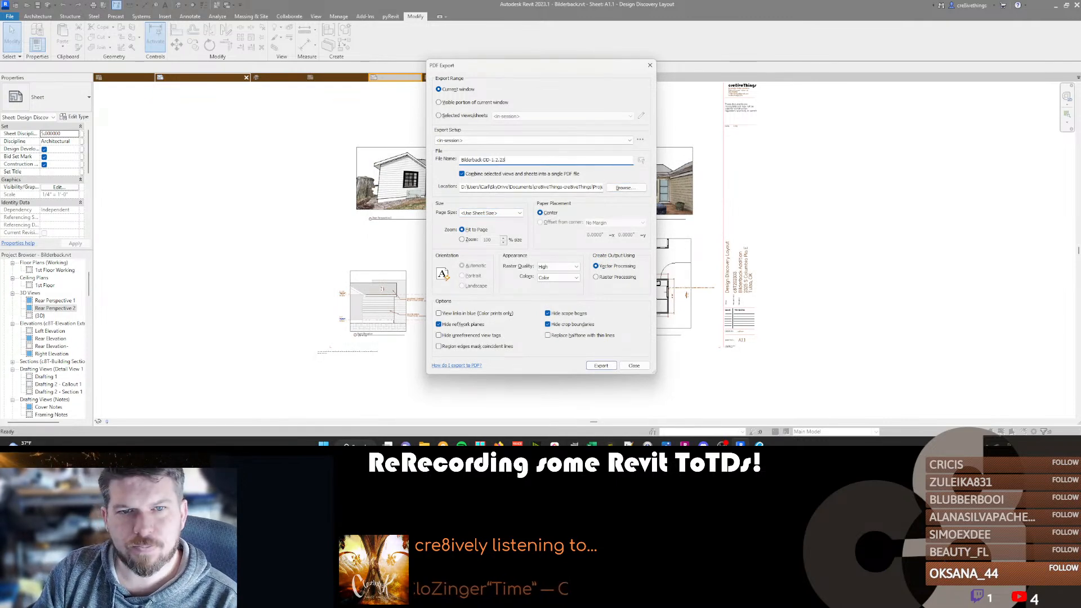
click(462, 335)
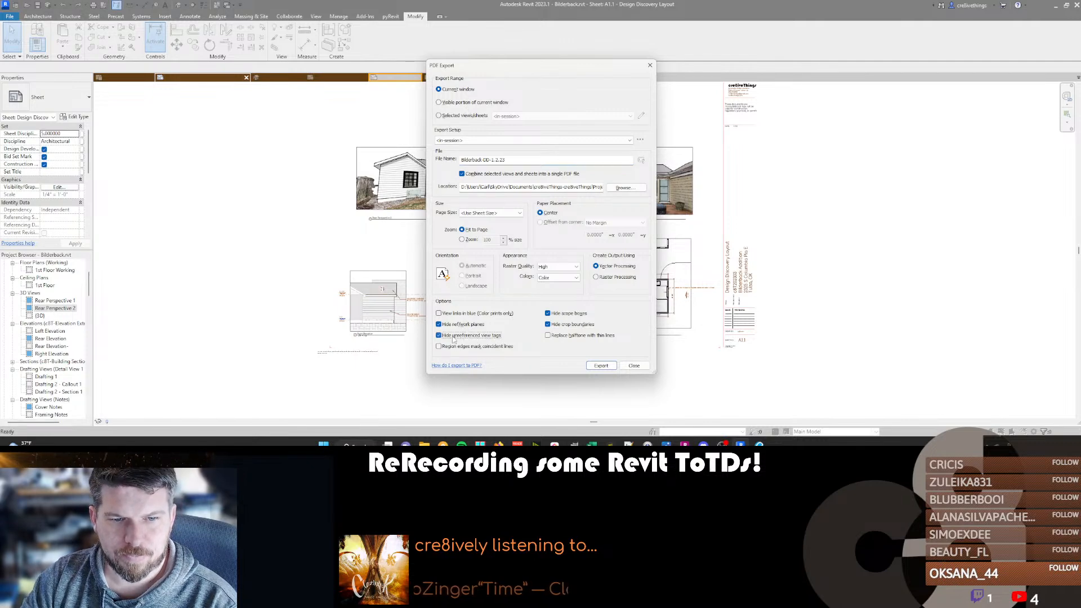
Export the sheet to PDF without saving the settings, leaving the Temporary Hide/Isolate mode on in the perspective views.
click(598, 368)
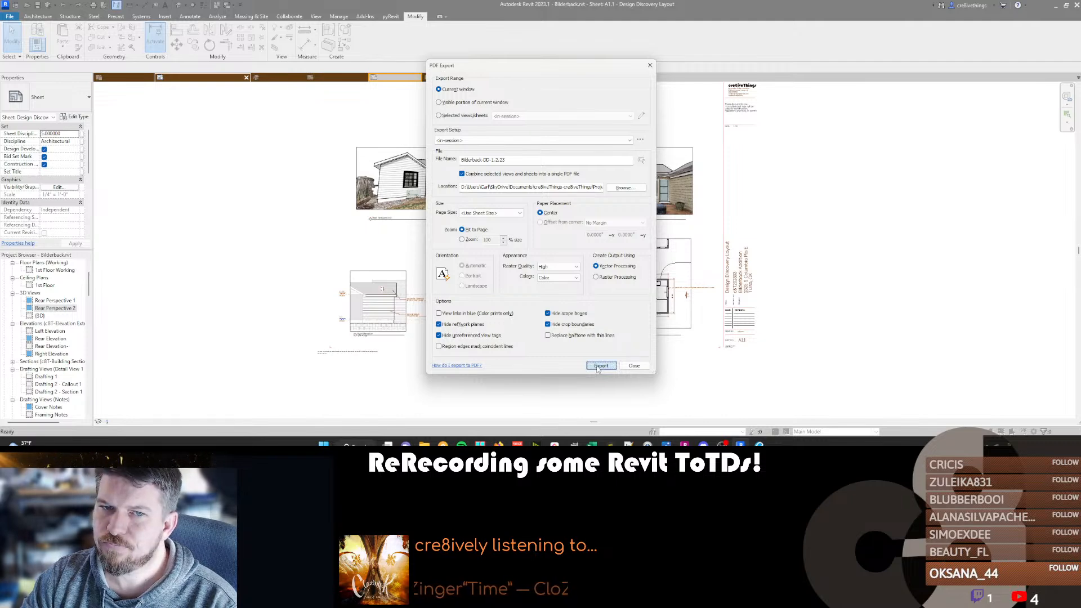
click(600, 366)
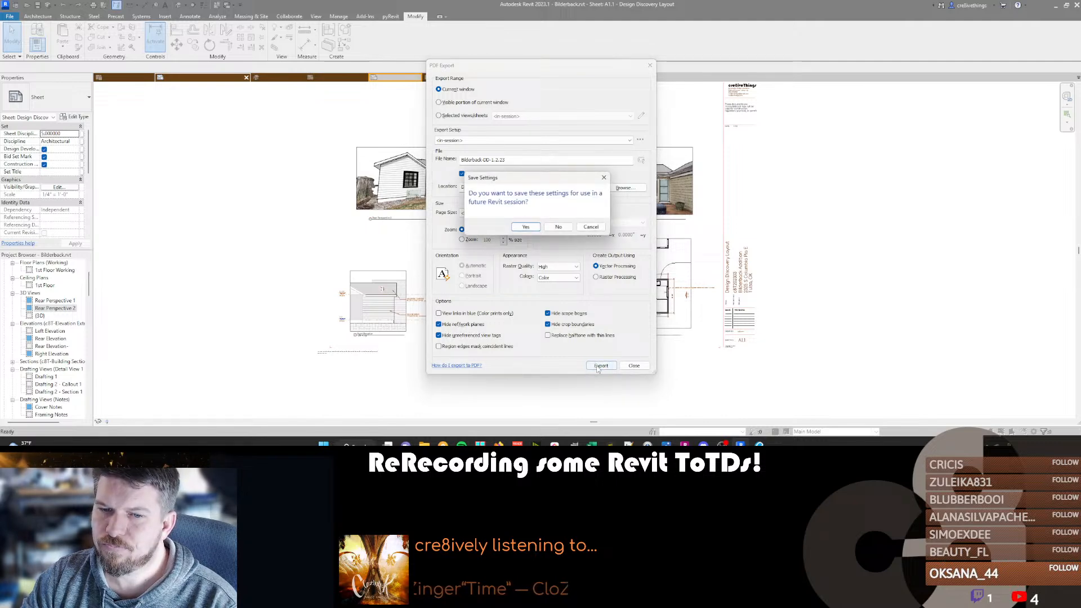
click(556, 228)
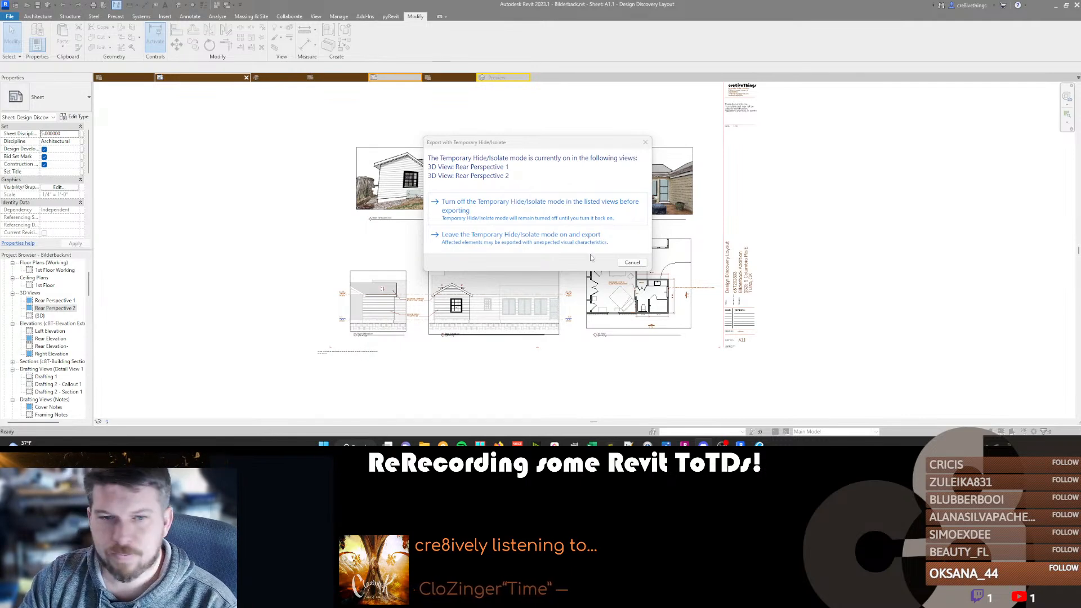
click(487, 237)
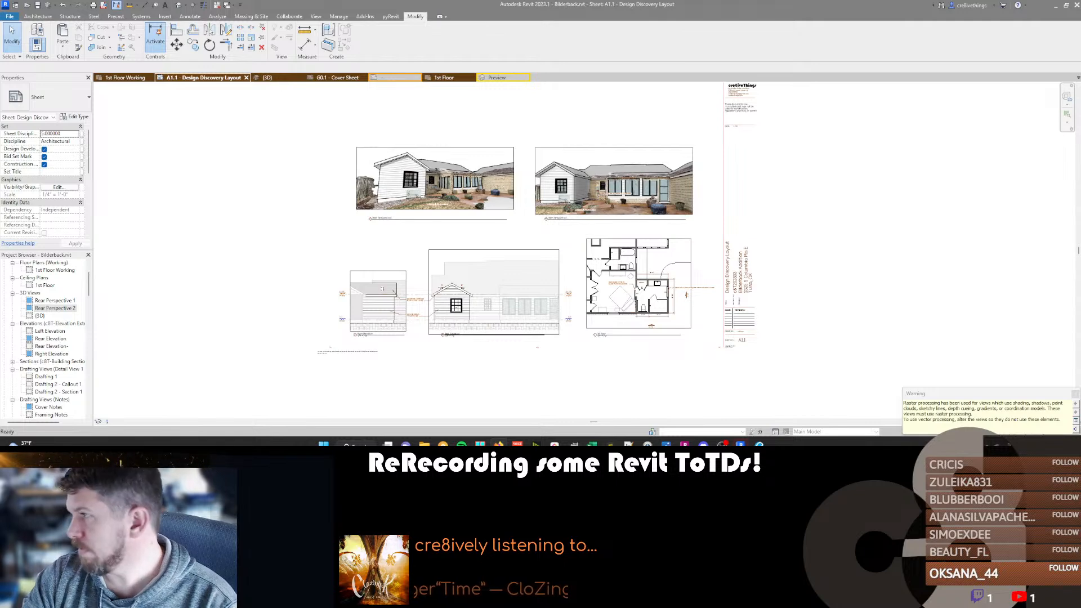
Switch to File Explorer and open the newly exported DD-1.2.23 PDF from the project's 01-Pre Design folder.
click(424, 444)
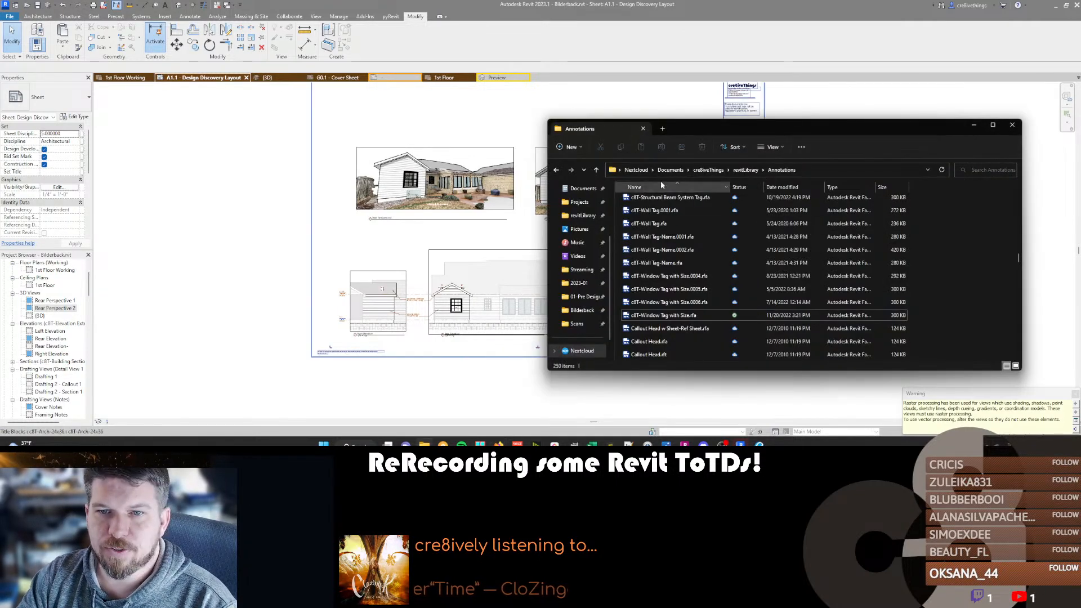
scroll(583, 214, down, 1)
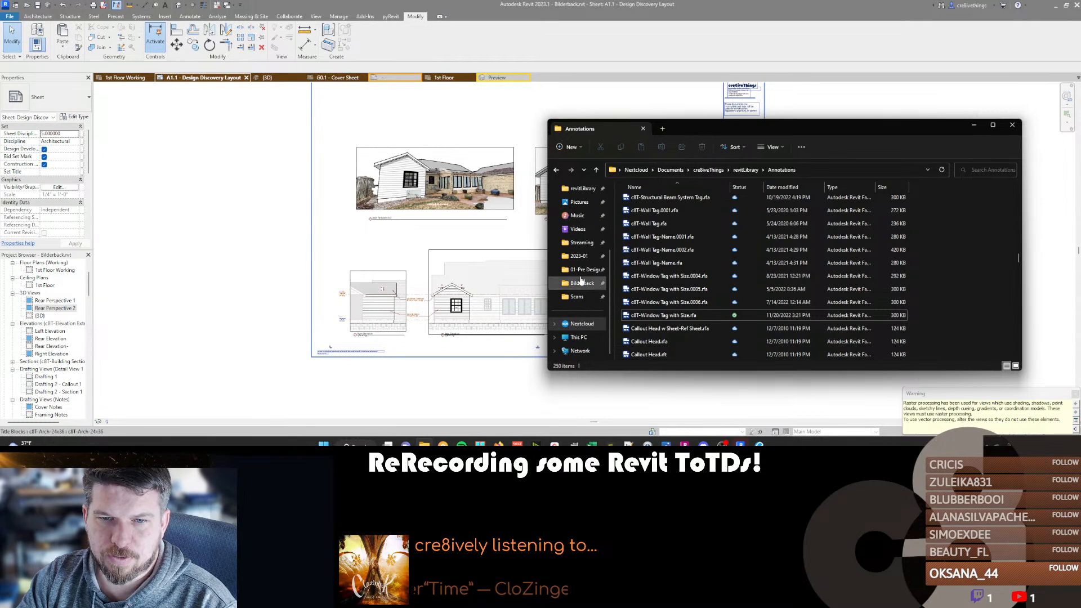
click(581, 283)
click(642, 219)
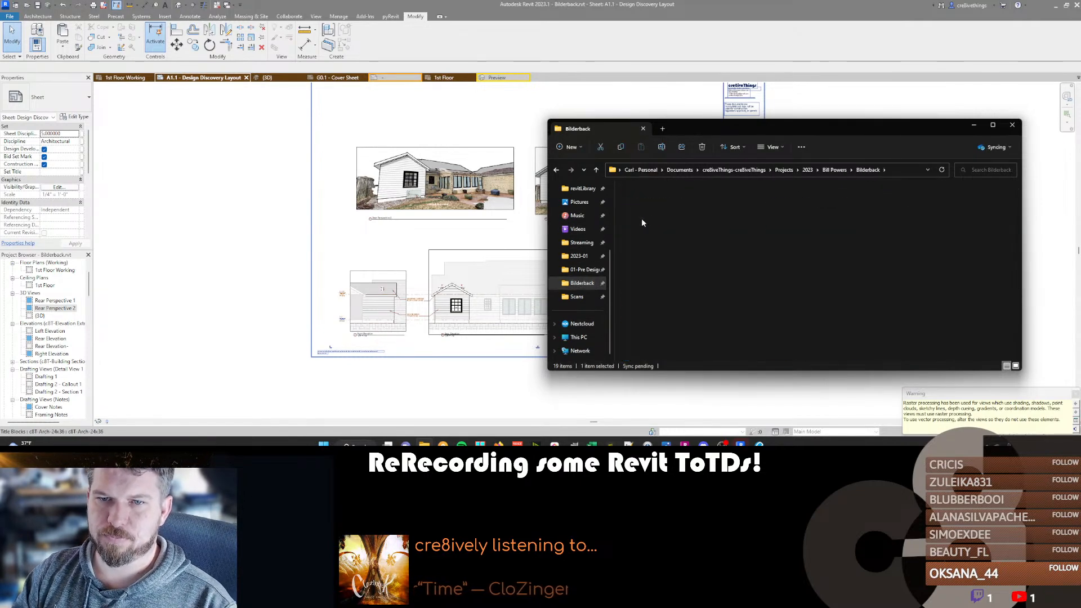
double_click(642, 216)
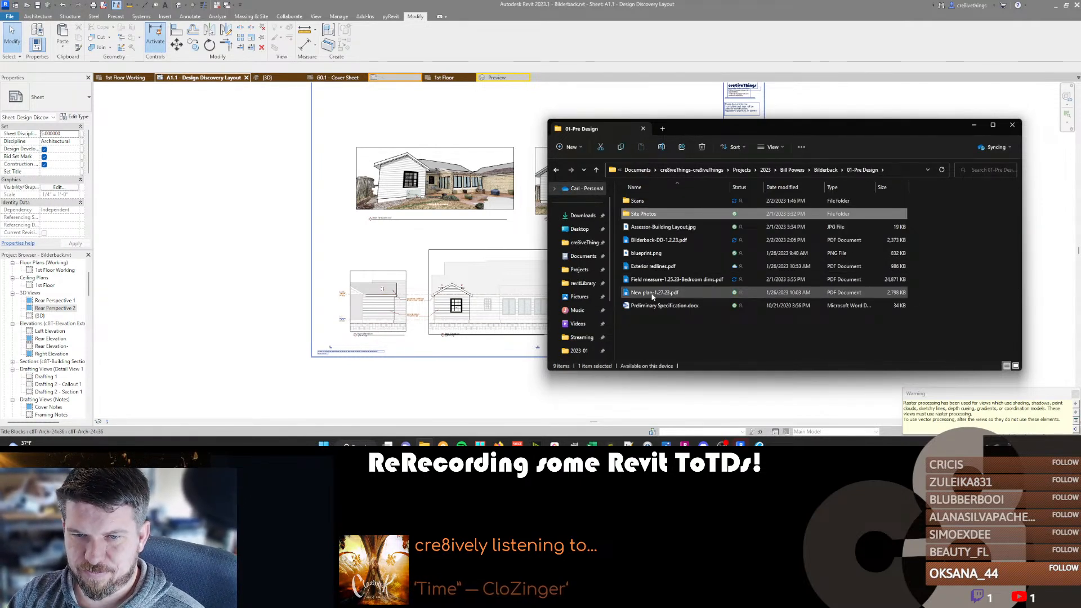
double_click(653, 241)
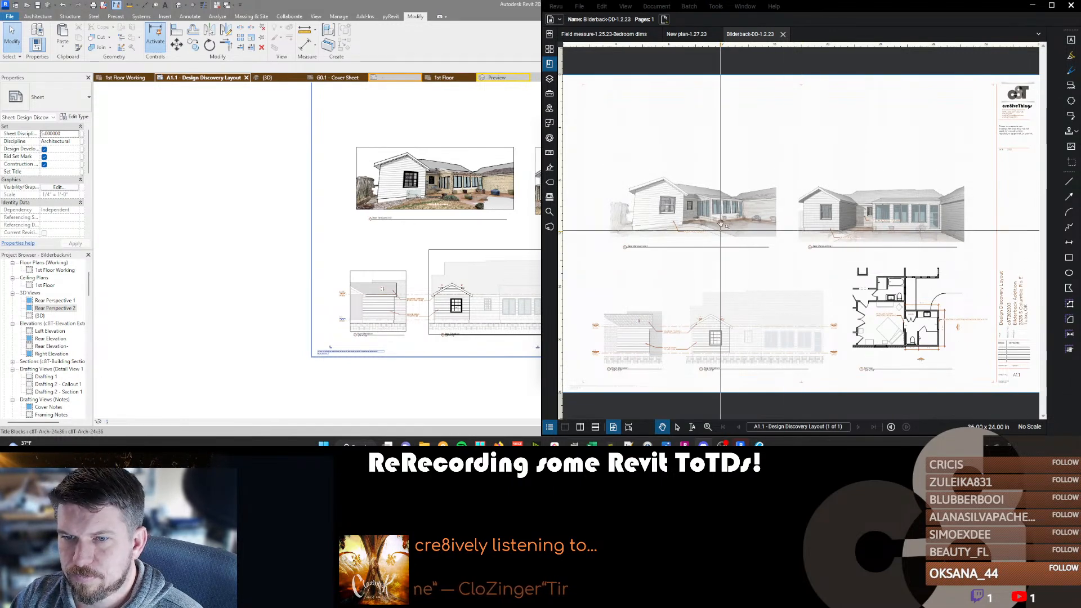
Examine the exported sheet in Bluebeam Revu, checking both rear perspectives, their notes and the overall layout.
scroll(726, 212, up, 5)
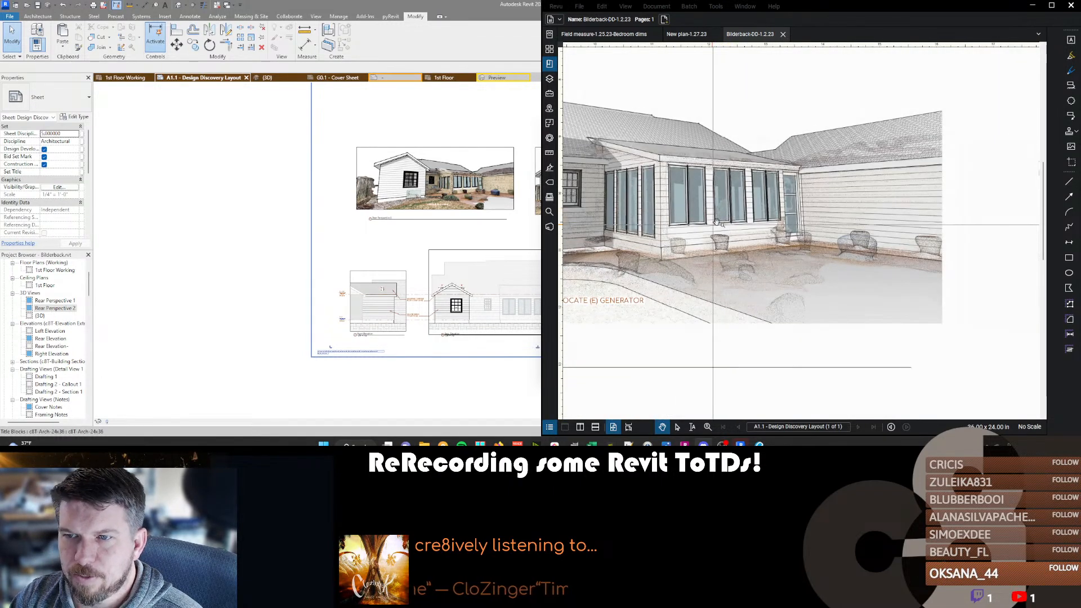
scroll(708, 225, down, 2)
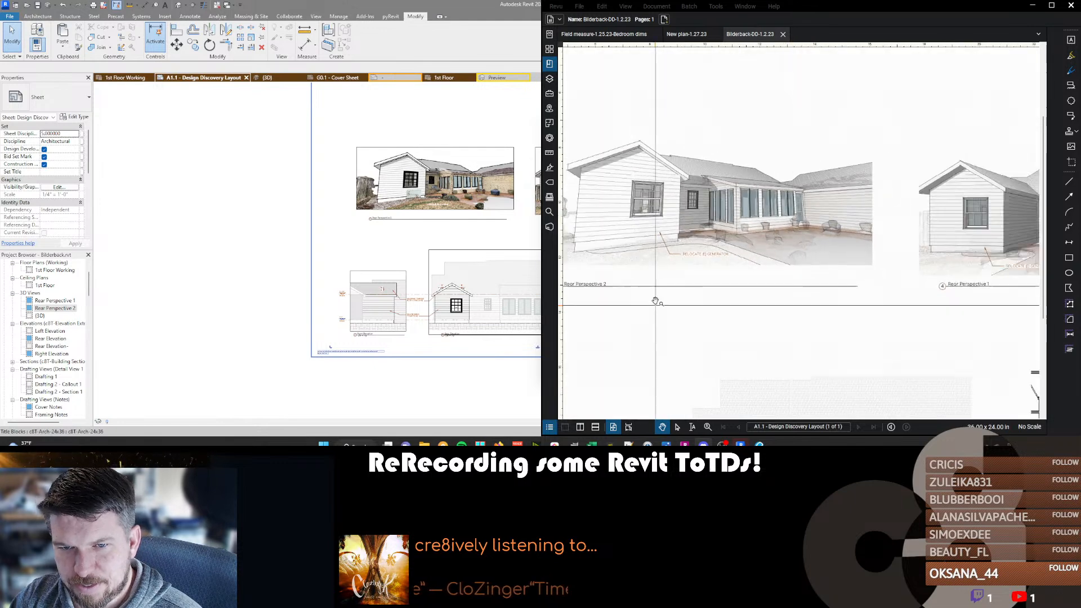
scroll(623, 225, down, 2)
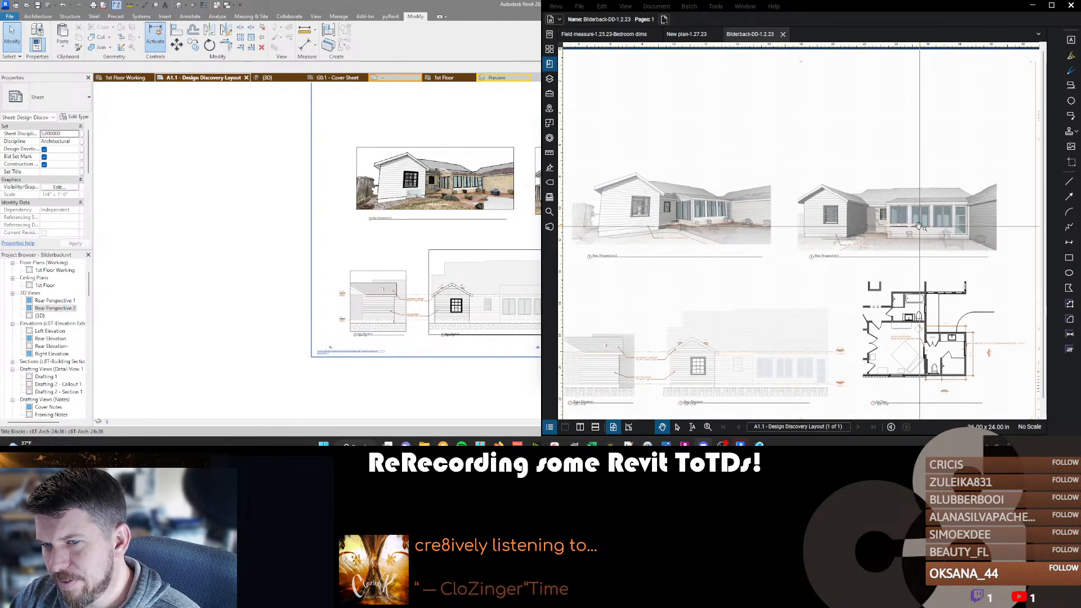
scroll(931, 220, up, 3)
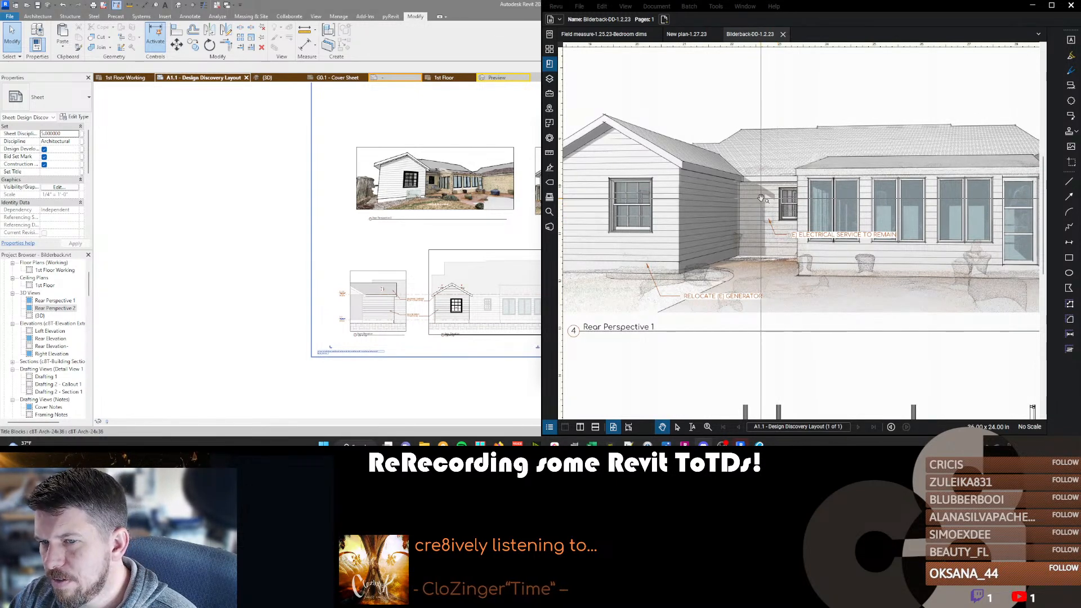
scroll(761, 198, down, 5)
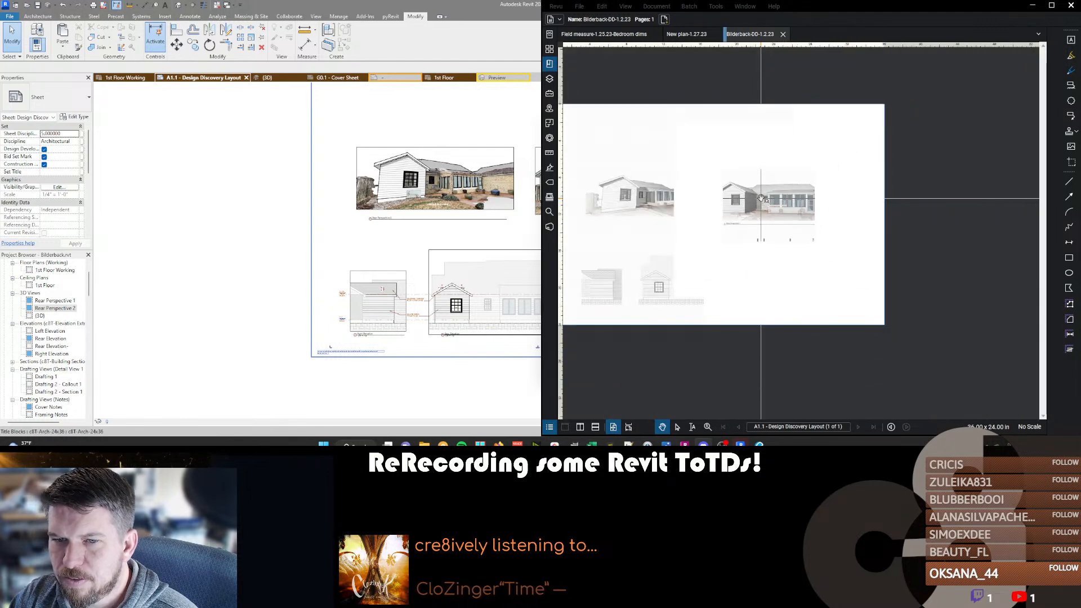
scroll(626, 198, up, 1)
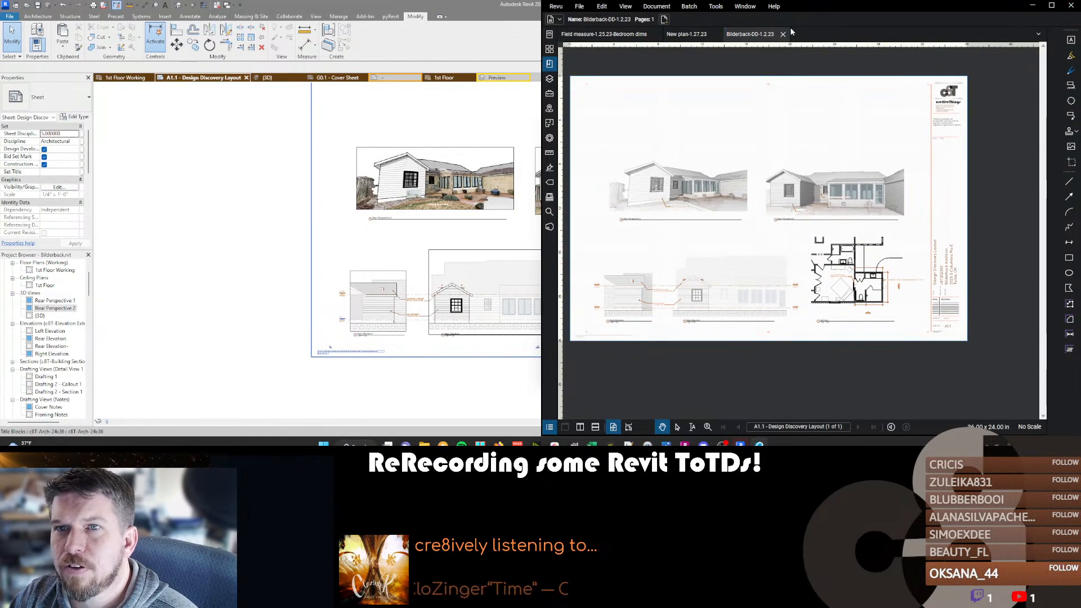
Close the exported sheet, the new plan and the field measure PDFs, and minimize the Bluebeam Revu window.
click(783, 34)
middle_click(669, 34)
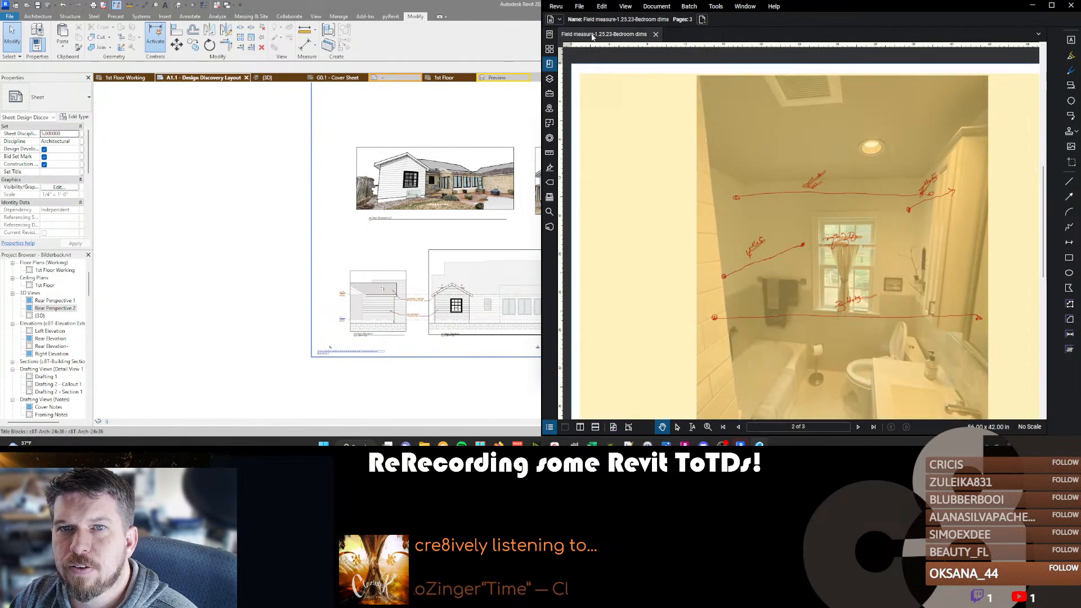
middle_click(591, 36)
click(1032, 6)
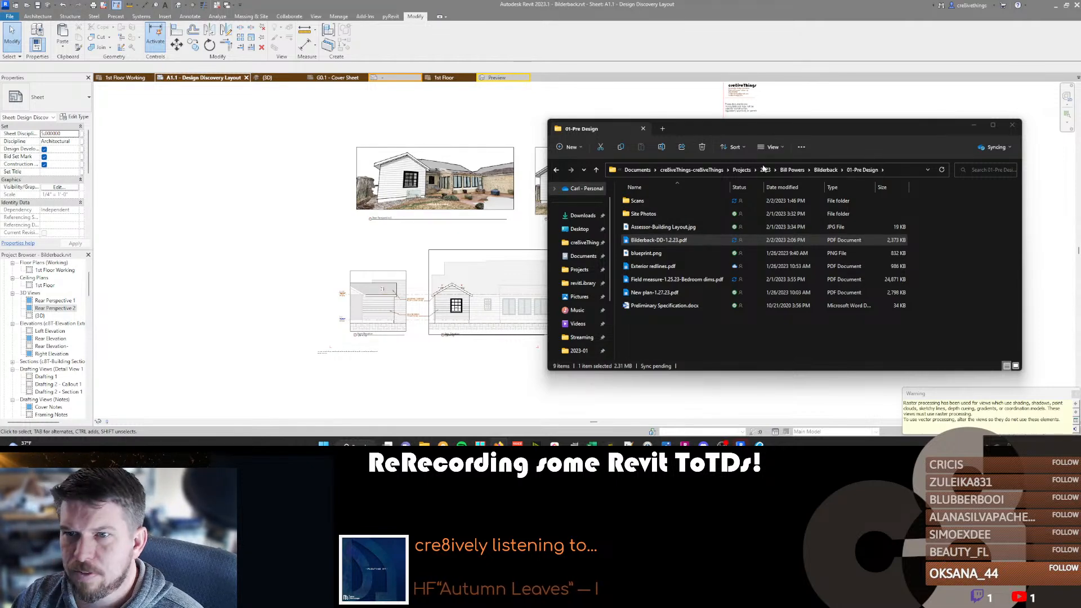
Return to Revit and quit it, confirming the closing of the open project.
click(808, 66)
key(alt+F4)
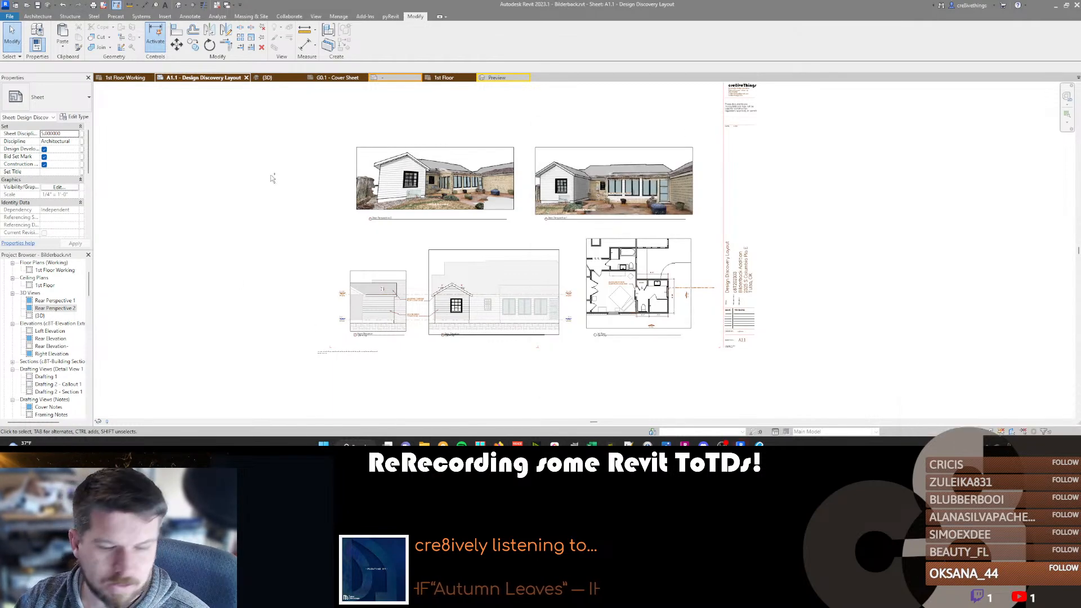
click(526, 223)
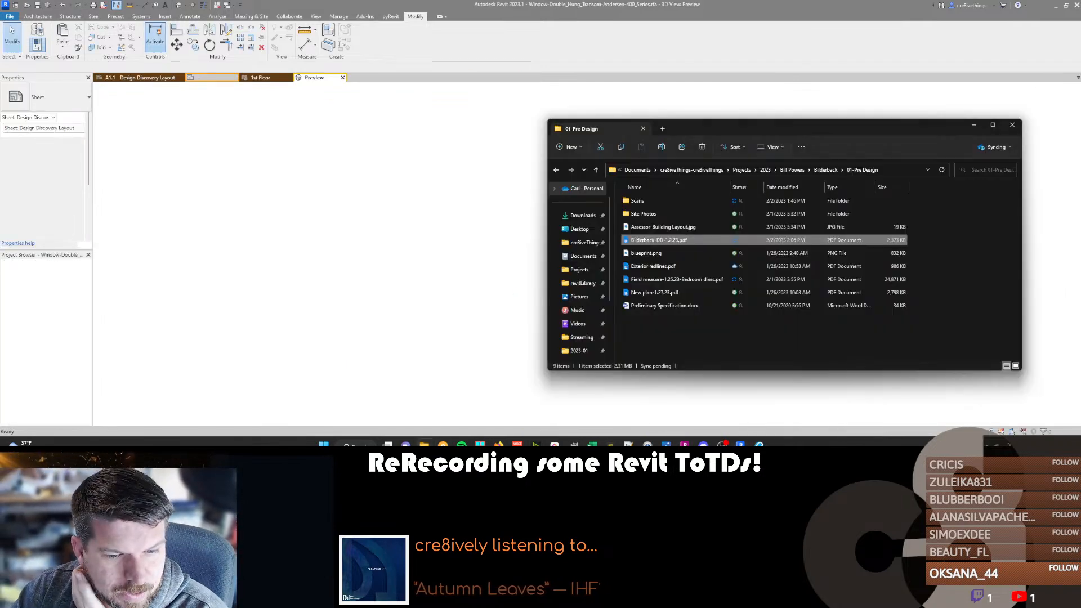
In File Explorer, browse from Projects to the 2022 folder and open the client's last listed addition project.
click(748, 171)
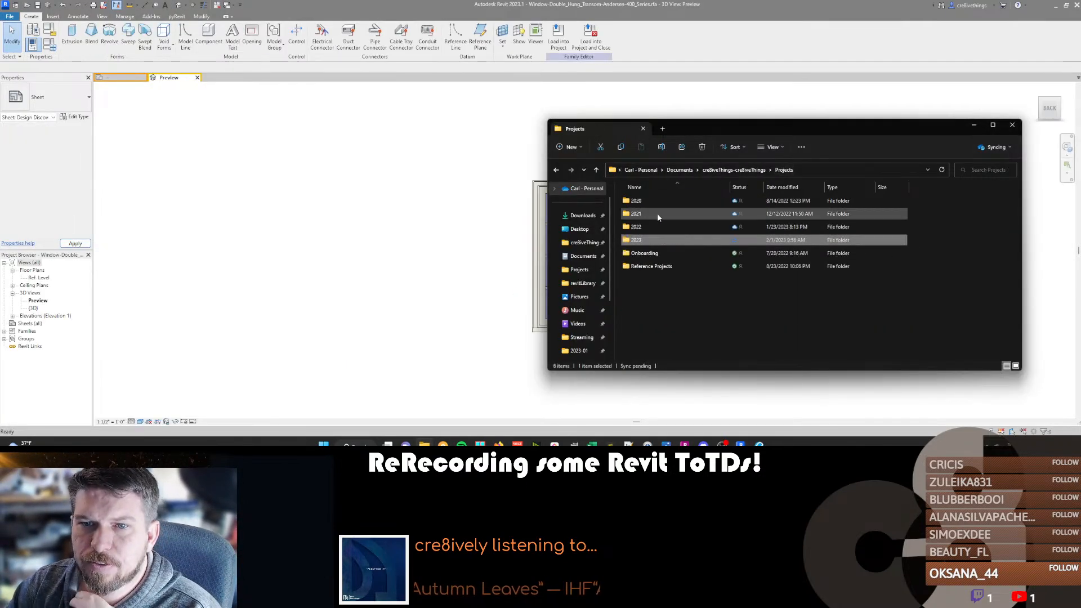
double_click(654, 226)
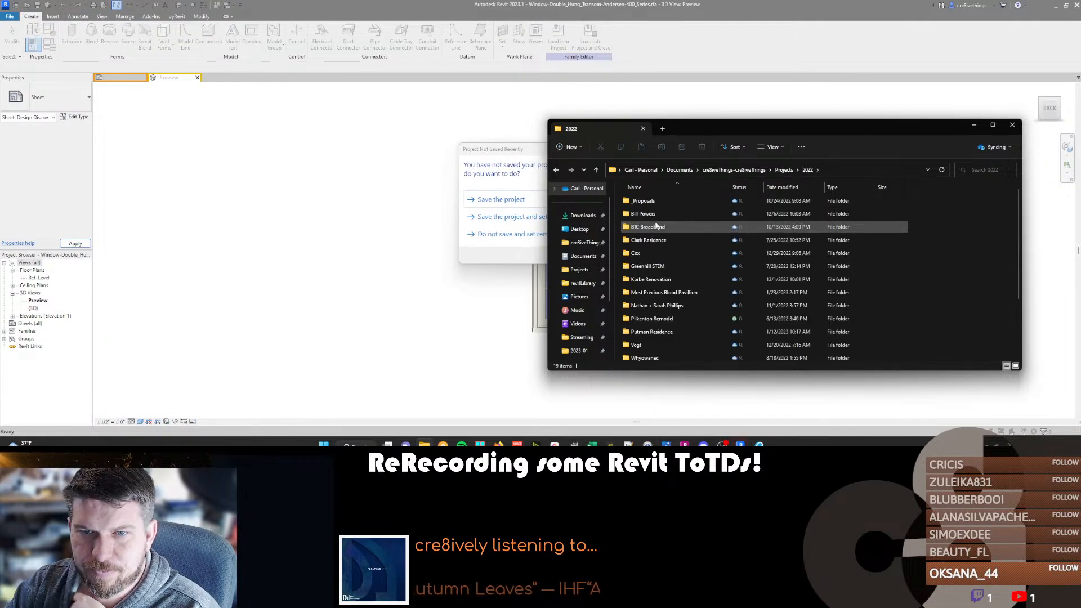
double_click(652, 214)
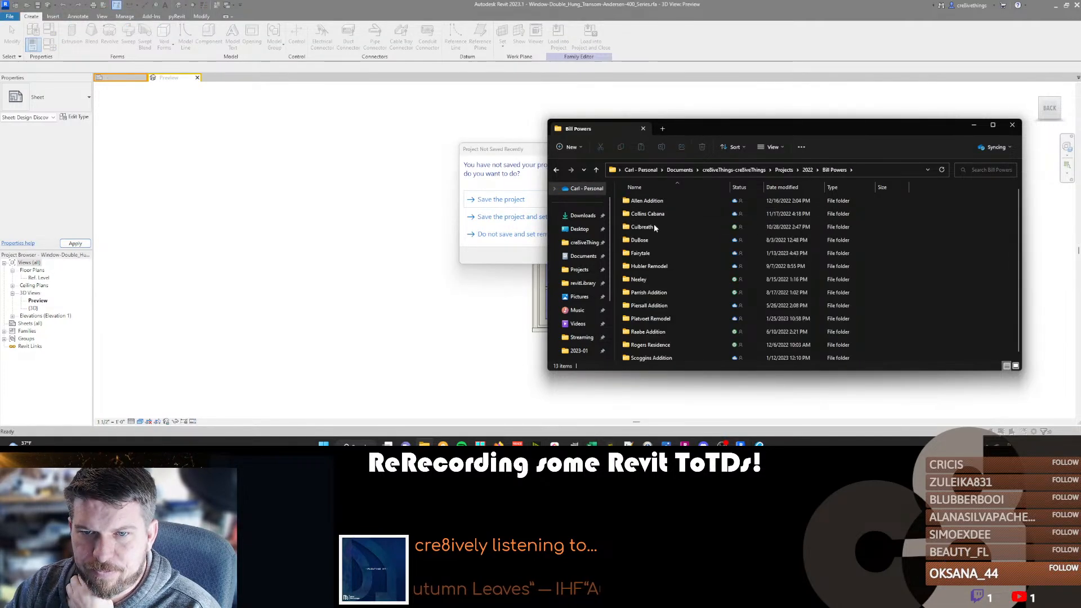
double_click(649, 357)
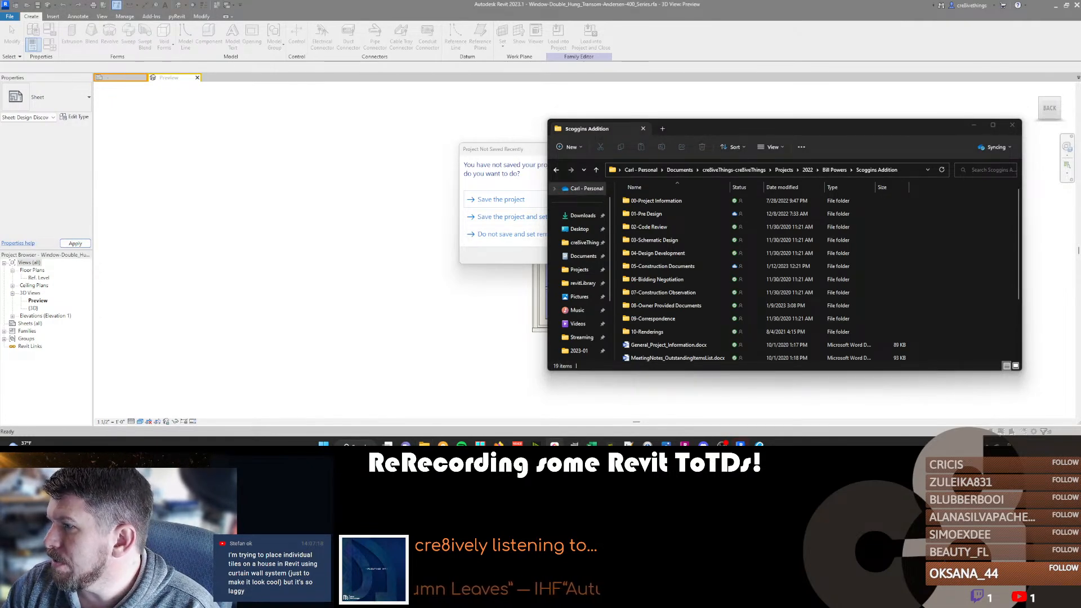
Switch to the ClickUp project board and move the Design Discovery Set task from Open to Review.
drag(413, 85, 485, 46)
drag(611, 300, 514, 306)
drag(423, 161, 659, 149)
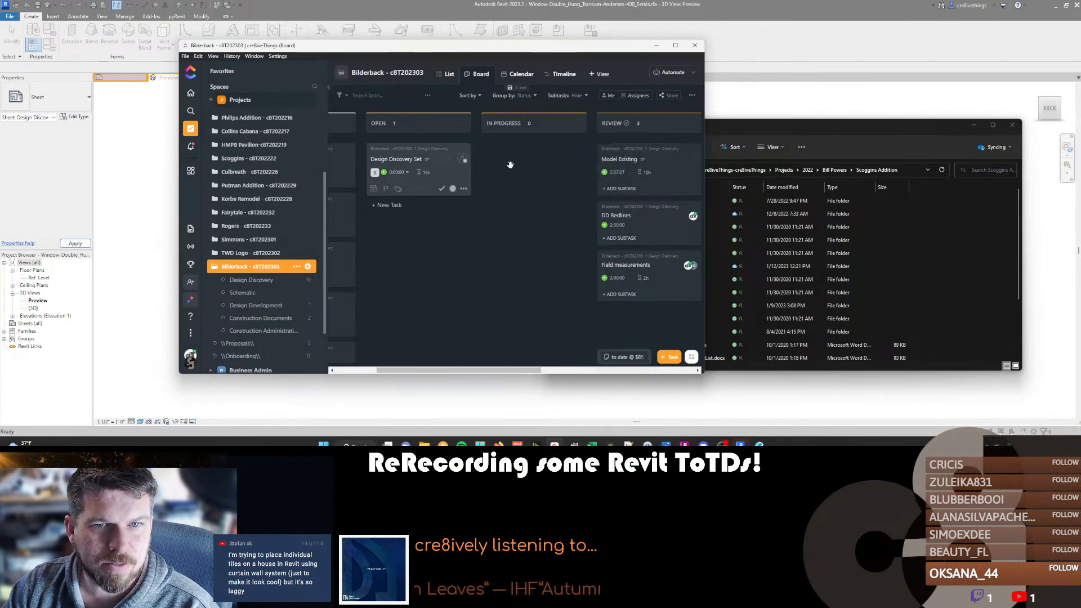
drag(457, 183, 624, 178)
Log 2 hours of tracked time manually on the Design Discovery Set task.
click(625, 173)
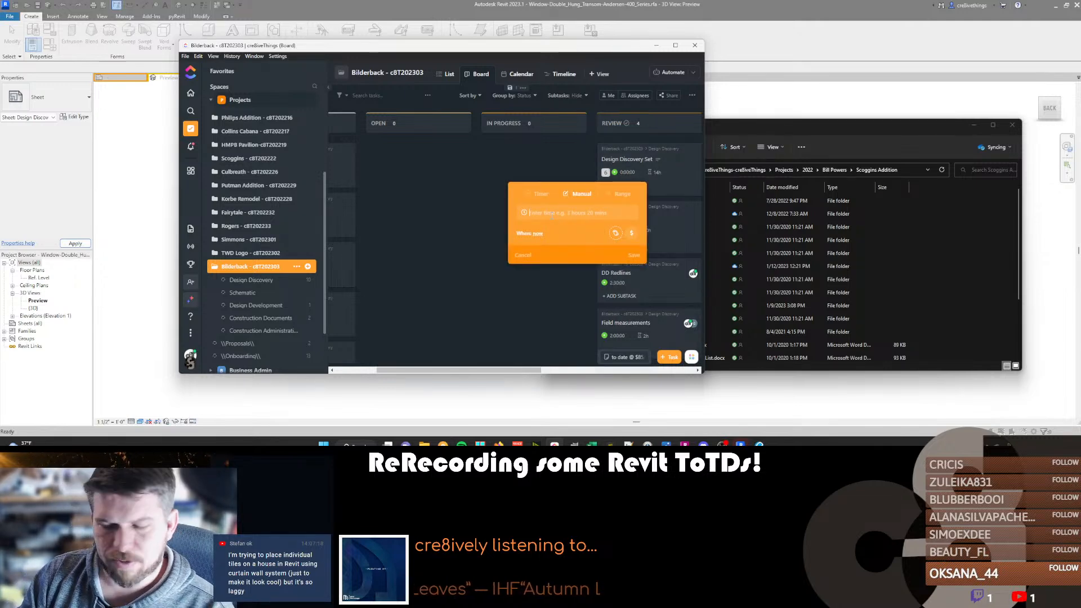
text(2hr)
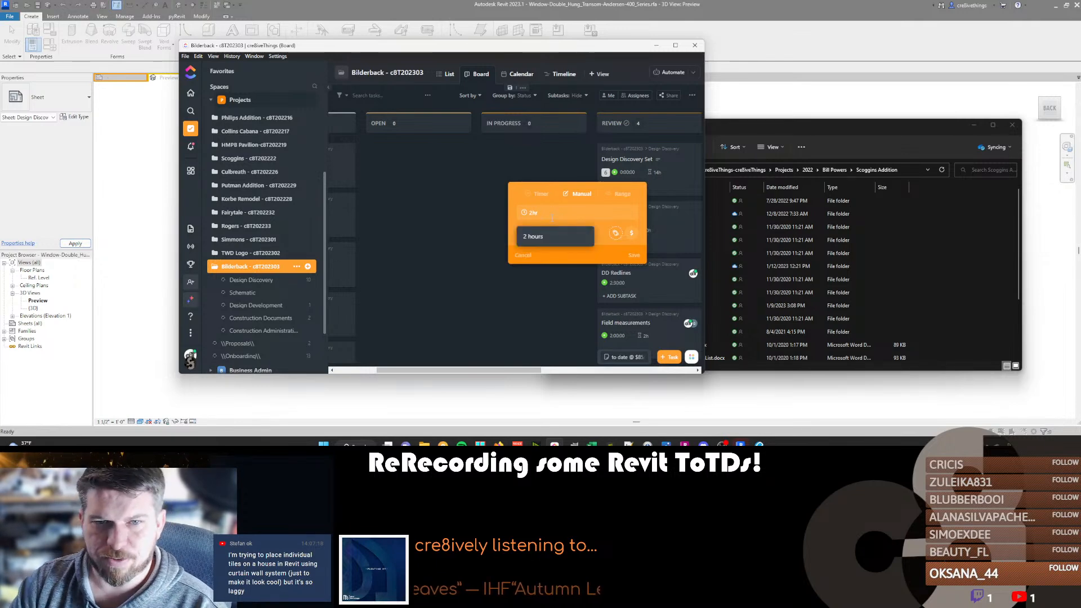
click(546, 240)
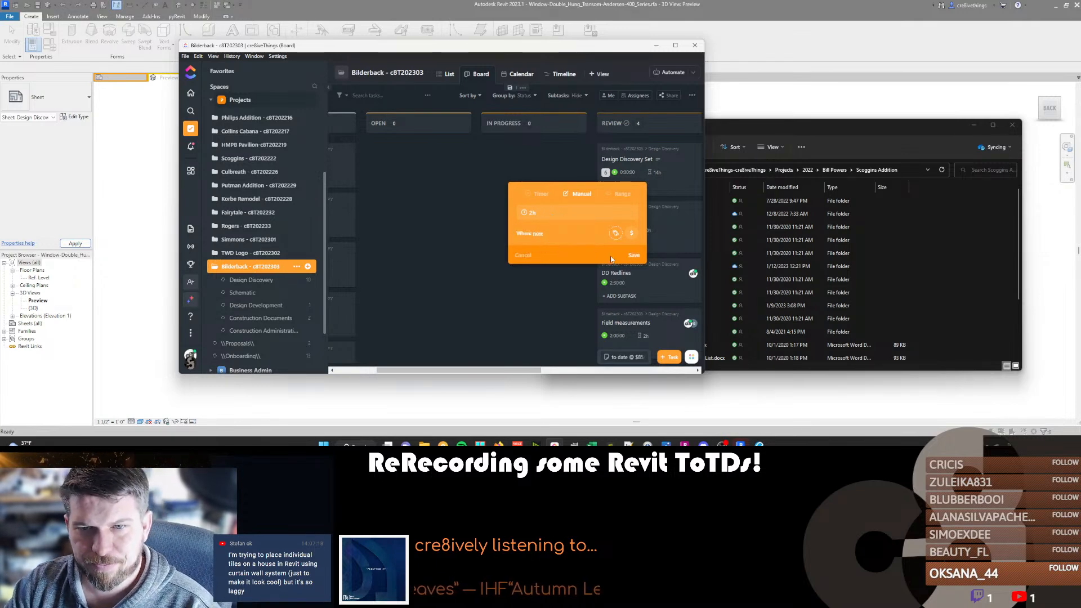
click(633, 255)
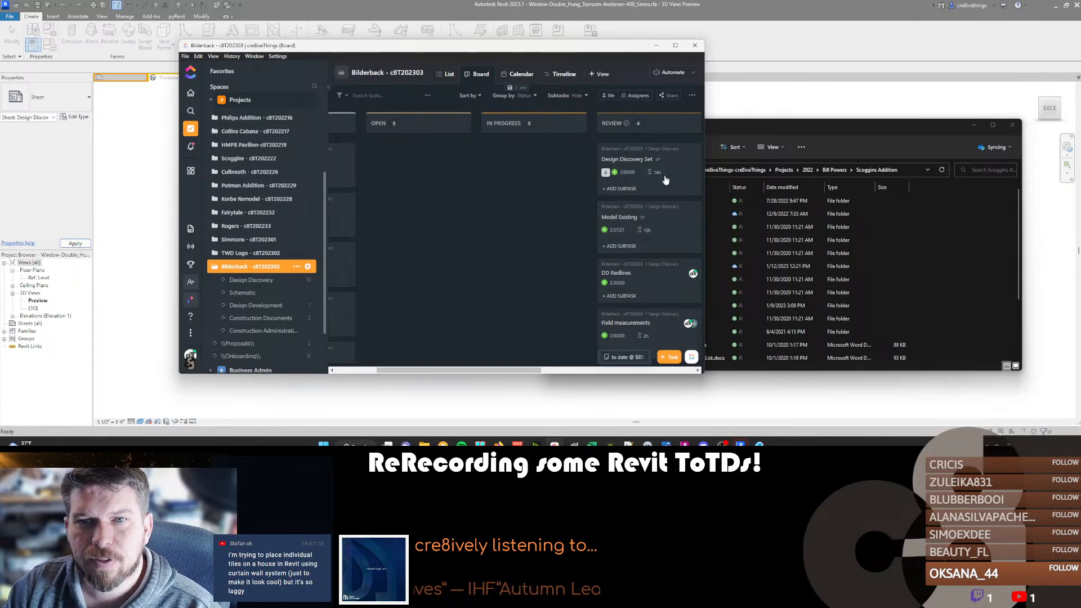
Assign the Design Discovery Set and Model Existing tasks to the same team member as the DD Redlines task.
click(690, 160)
click(619, 203)
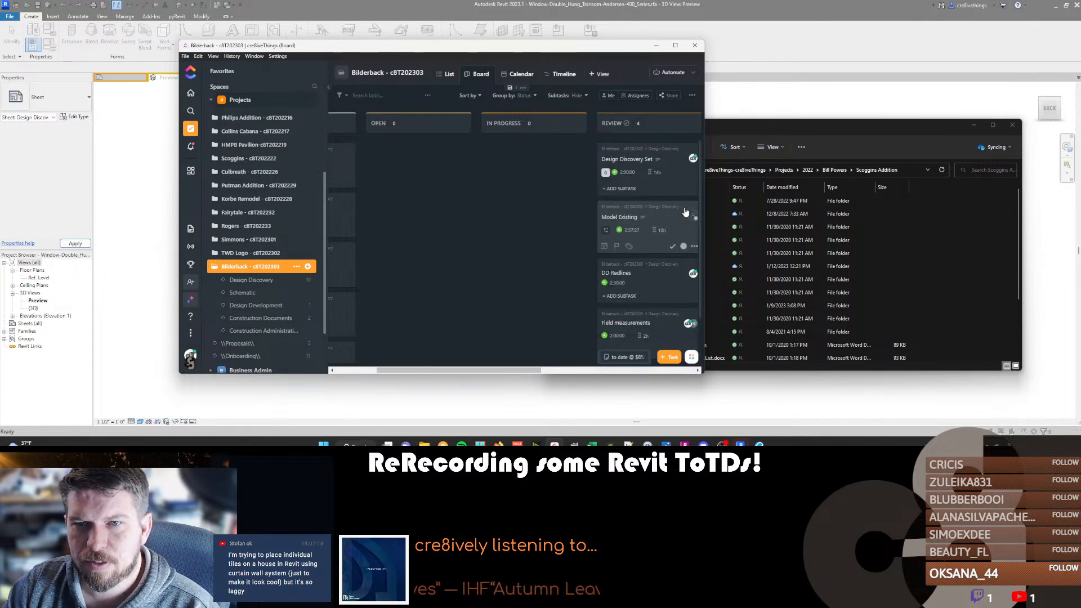
click(693, 219)
click(619, 256)
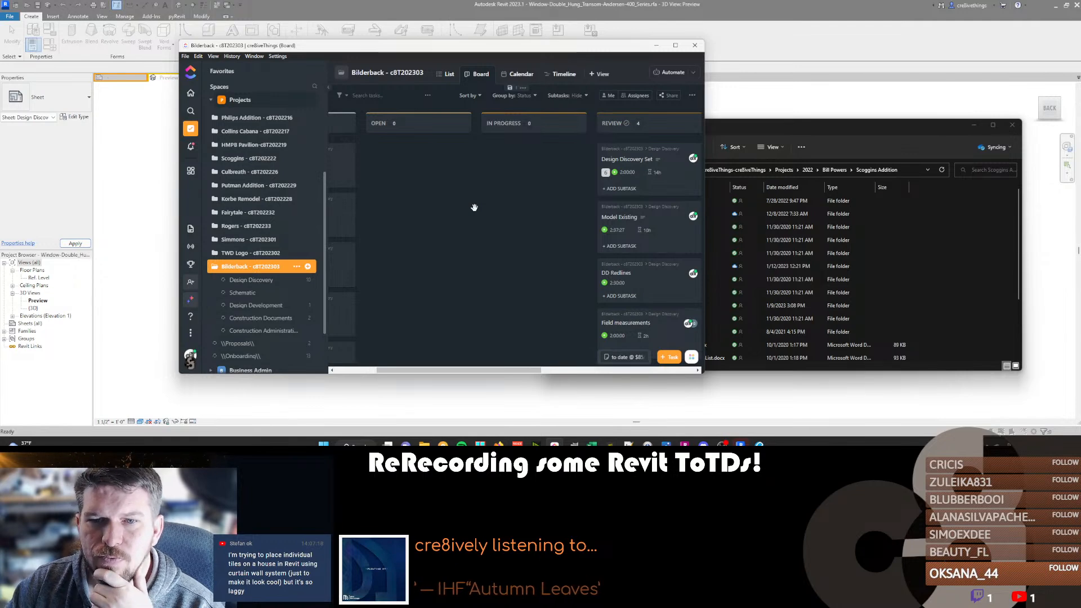
Minimize ClickUp, dismiss Revit's save reminder, and close the double-hung window family and the title block family.
click(657, 47)
click(514, 176)
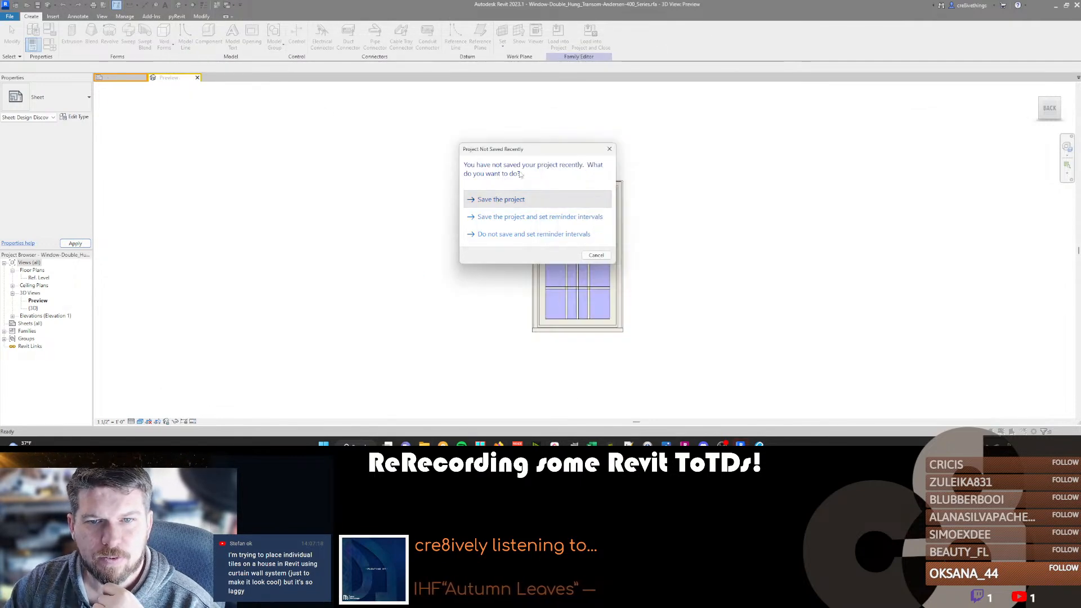
click(596, 257)
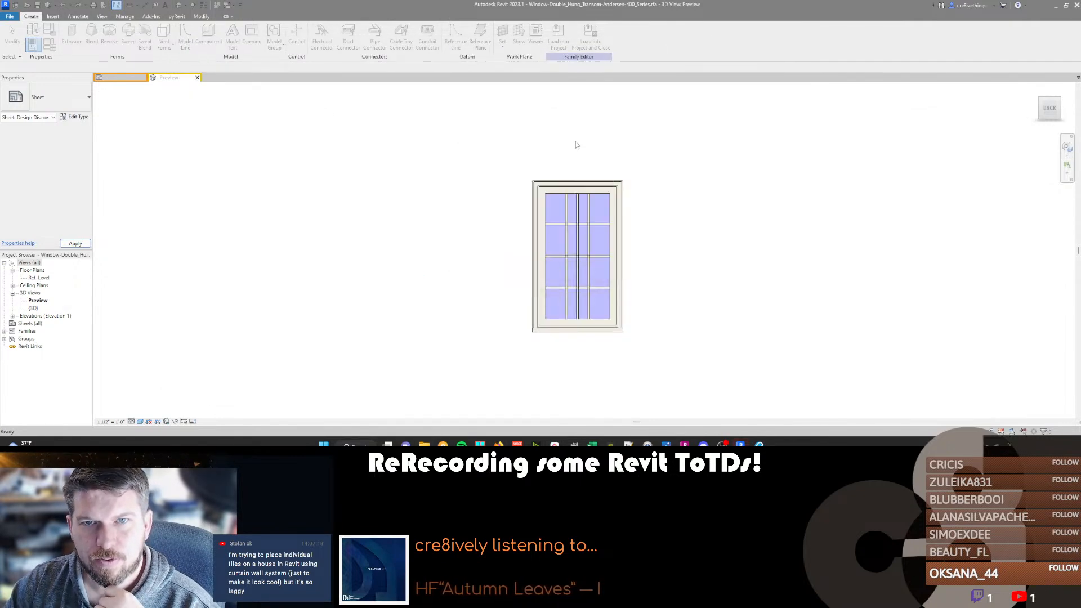
click(197, 78)
click(558, 228)
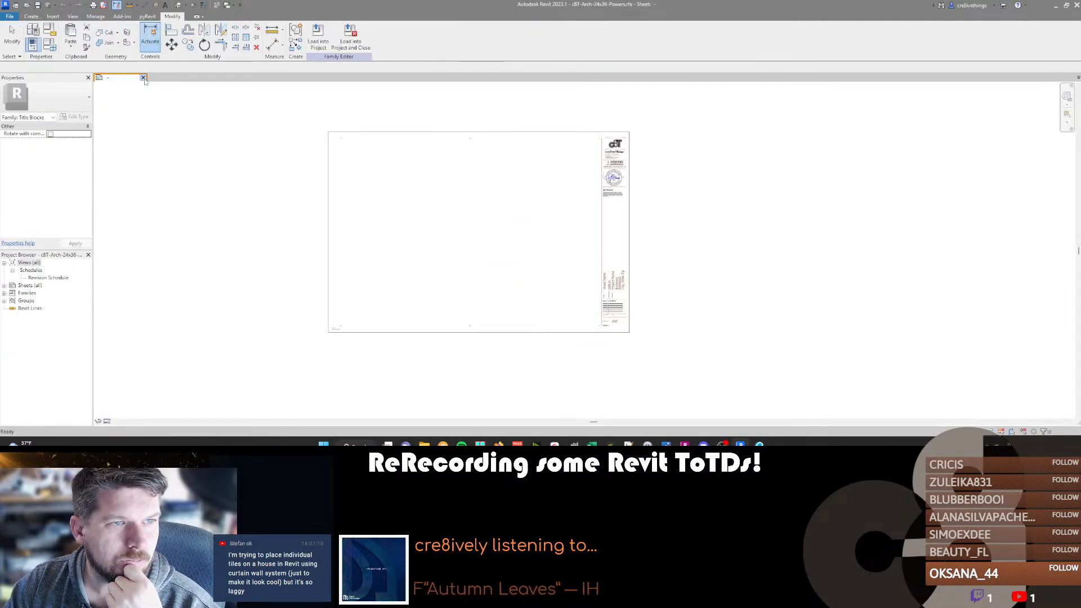
click(144, 78)
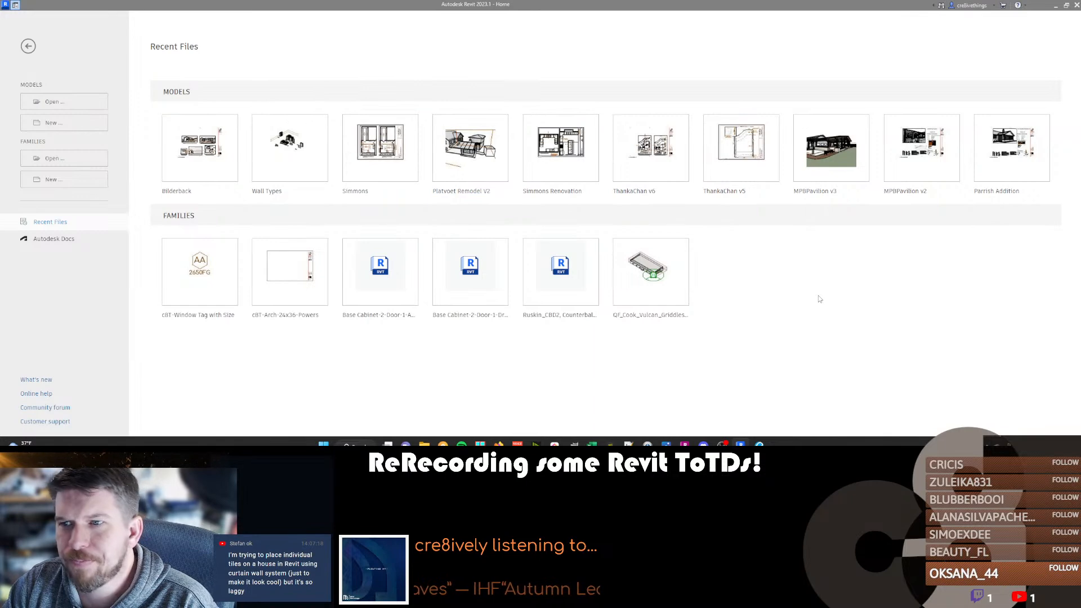
Open the client's addition project model from the contractor's folder in the 2022 projects.
key(ctrl+o)
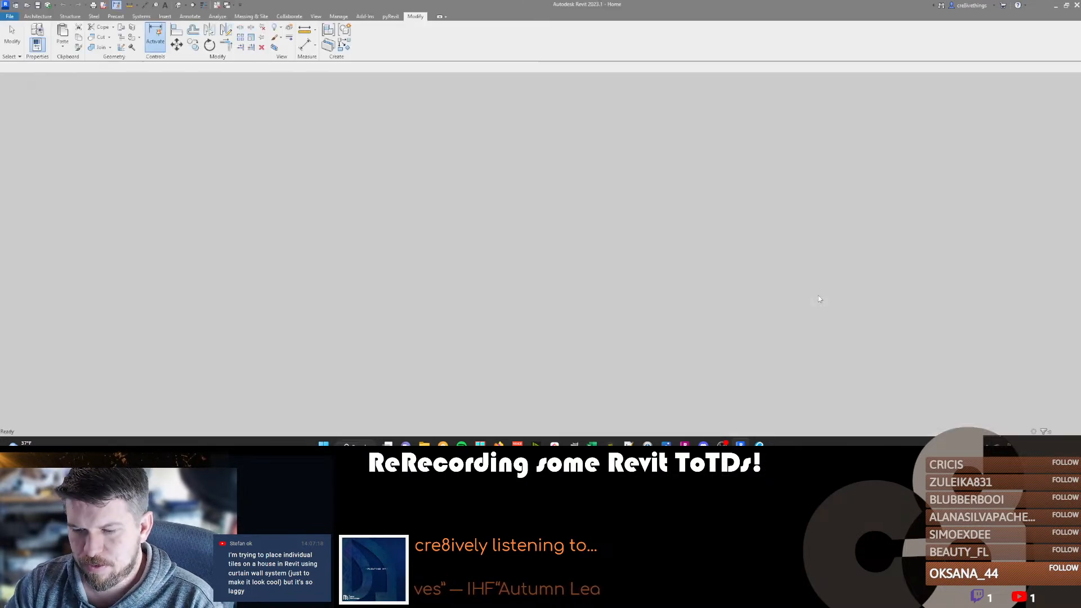
click(160, 169)
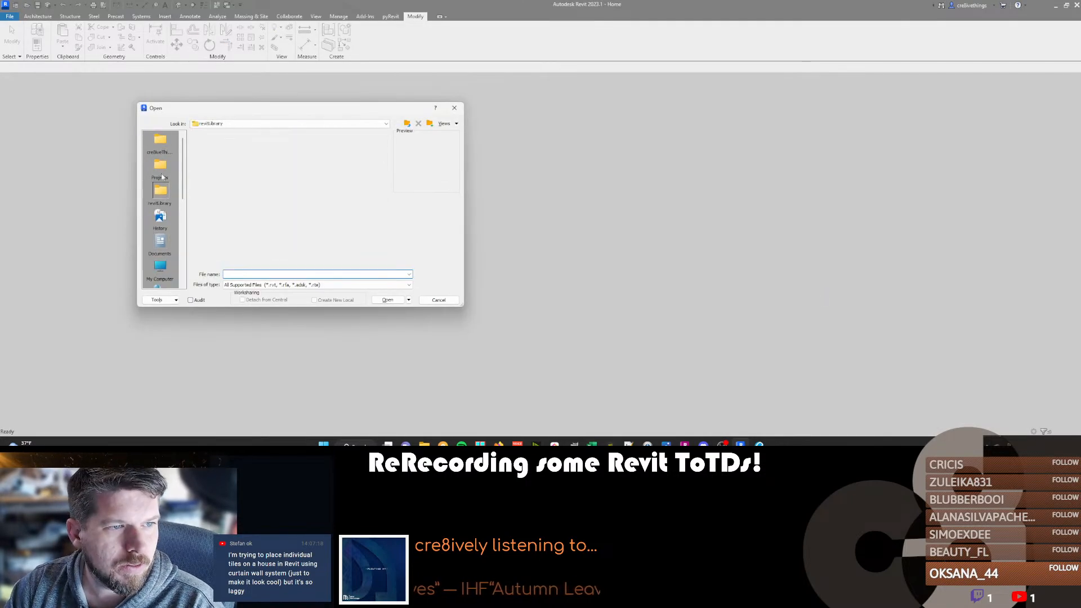
double_click(205, 161)
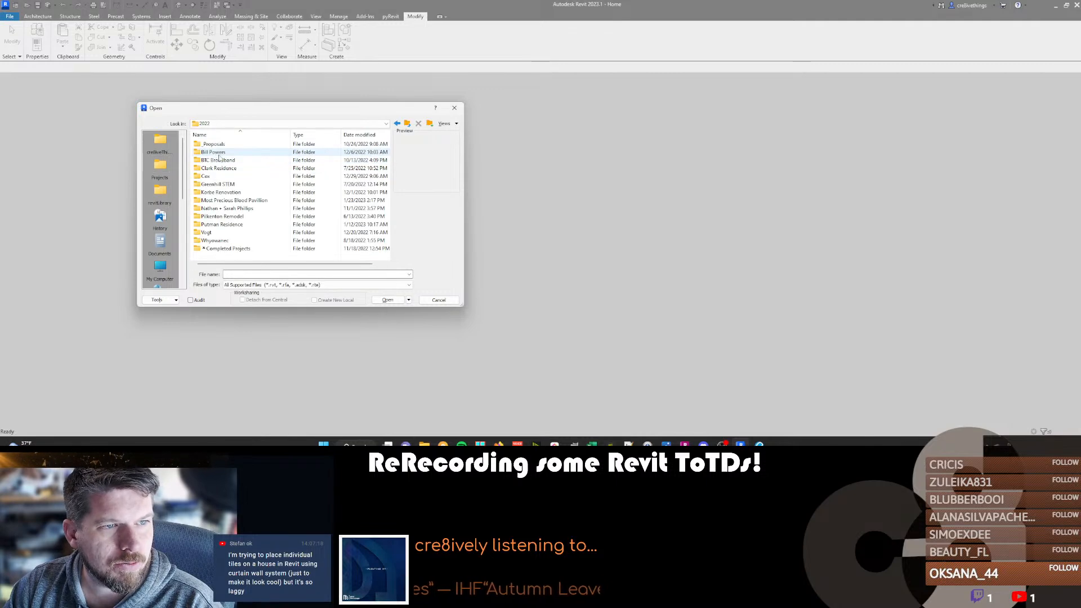
double_click(213, 152)
double_click(222, 239)
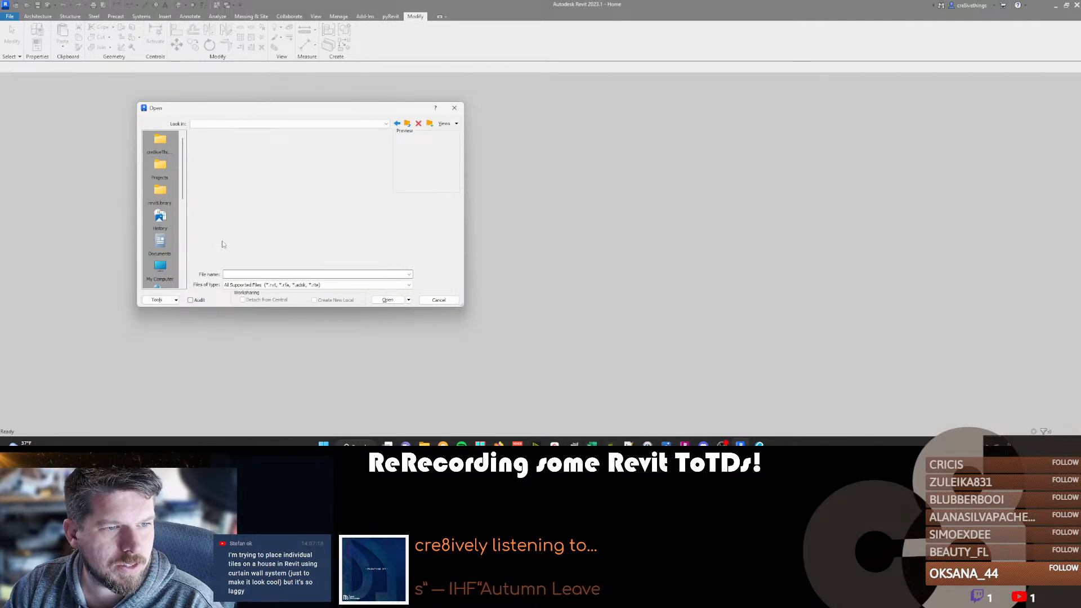
click(222, 250)
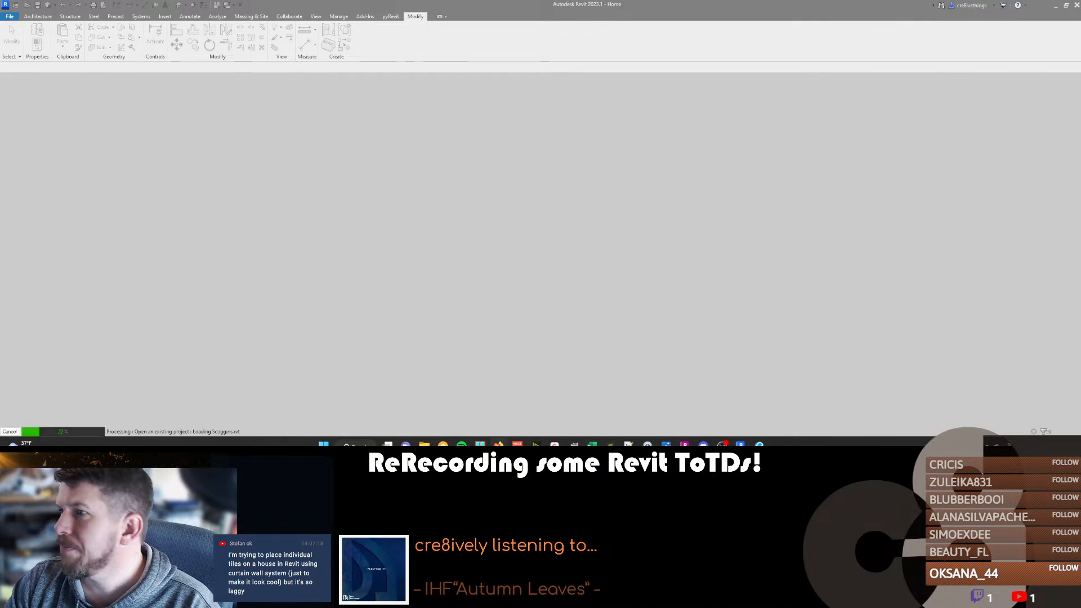
Switch to File Explorer, add the LOD 011823 PDF to the 08-Owner Provided Documents folder, and open it.
click(425, 444)
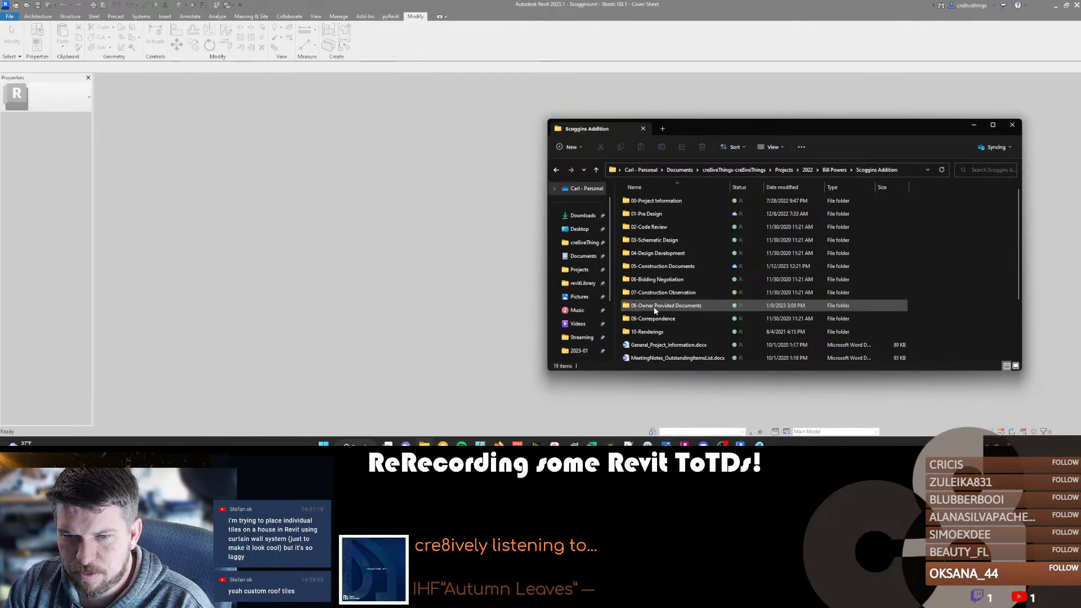
double_click(654, 306)
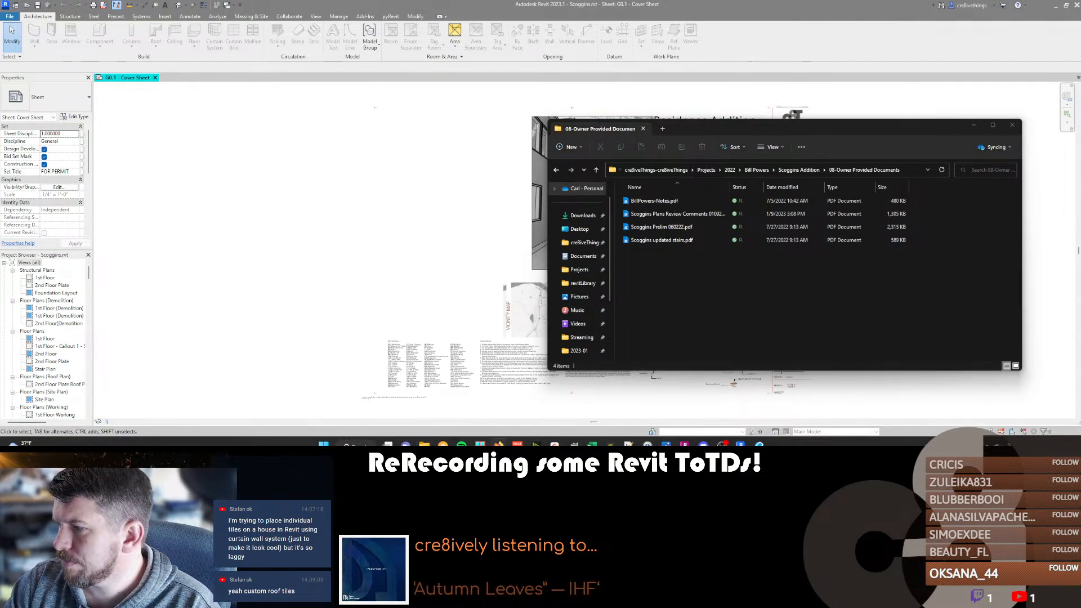
drag(772, 241, 695, 269)
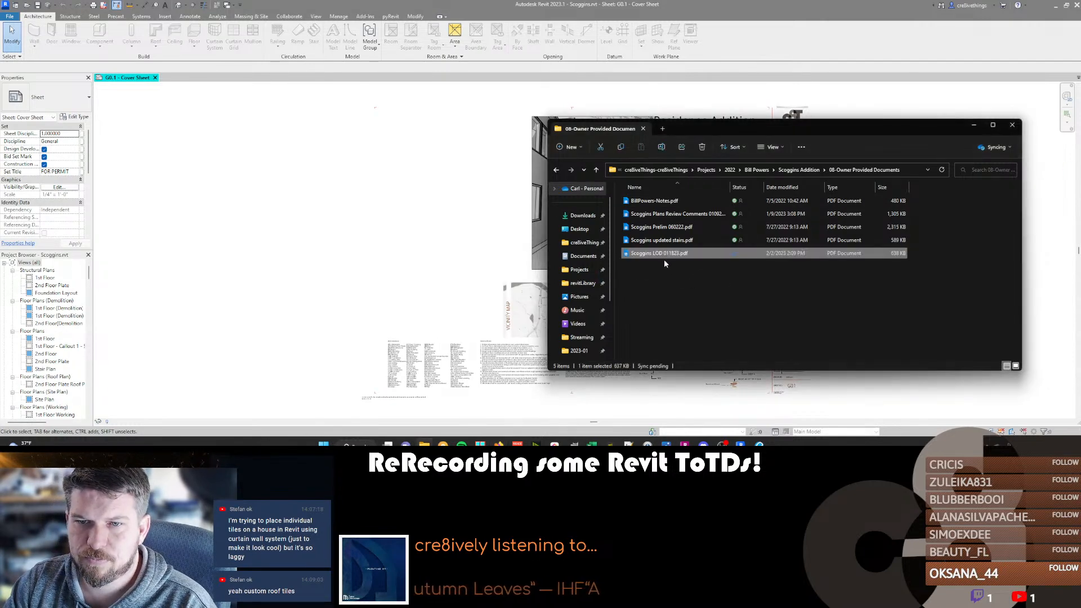
double_click(662, 254)
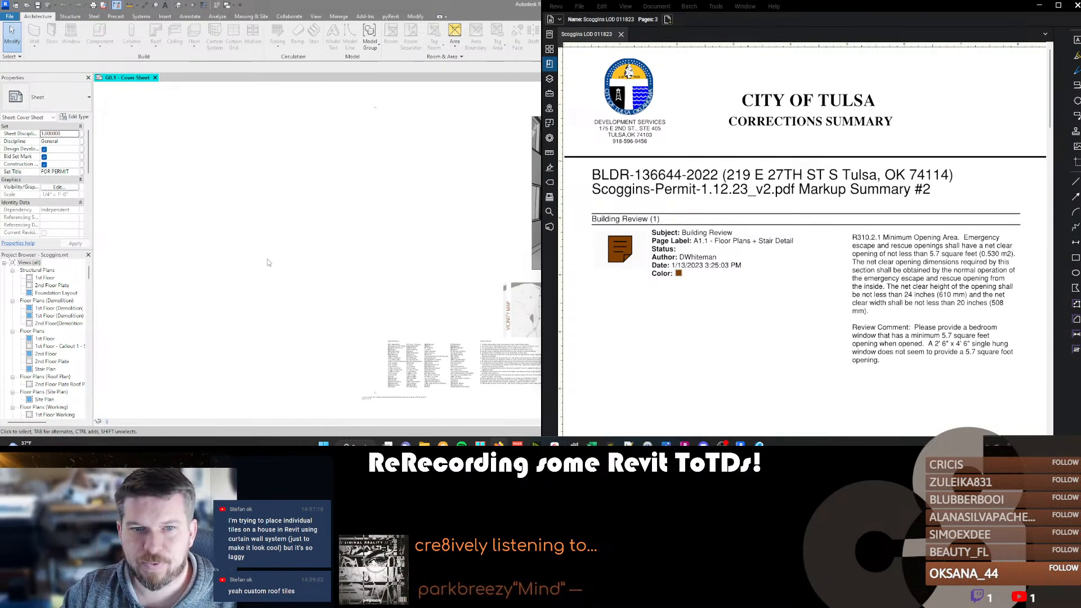
Return to the Revit model and open its default 3D view.
click(279, 238)
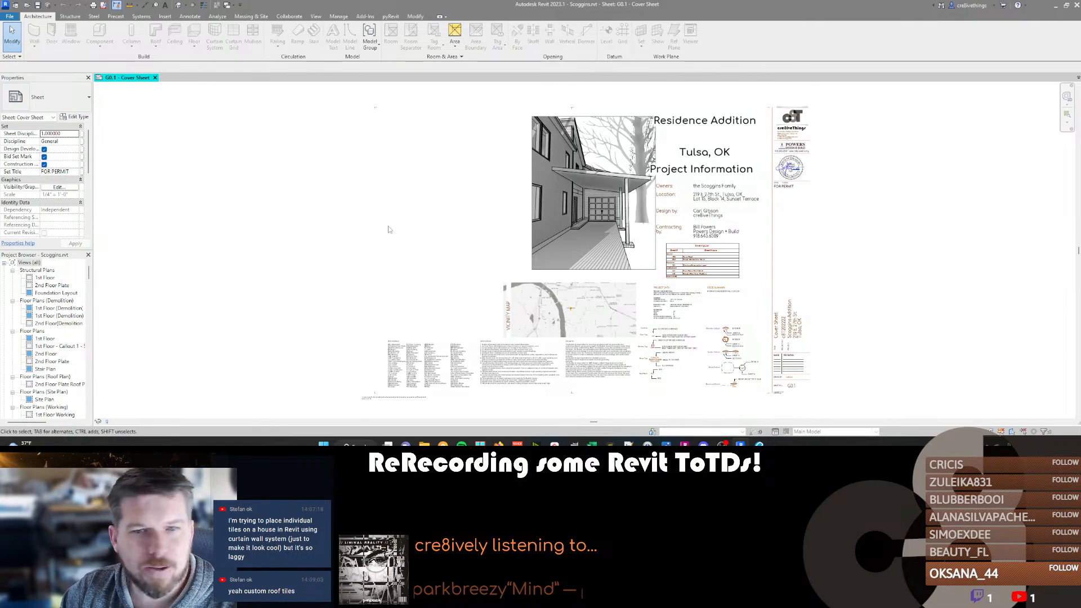
key(3)
key(d)
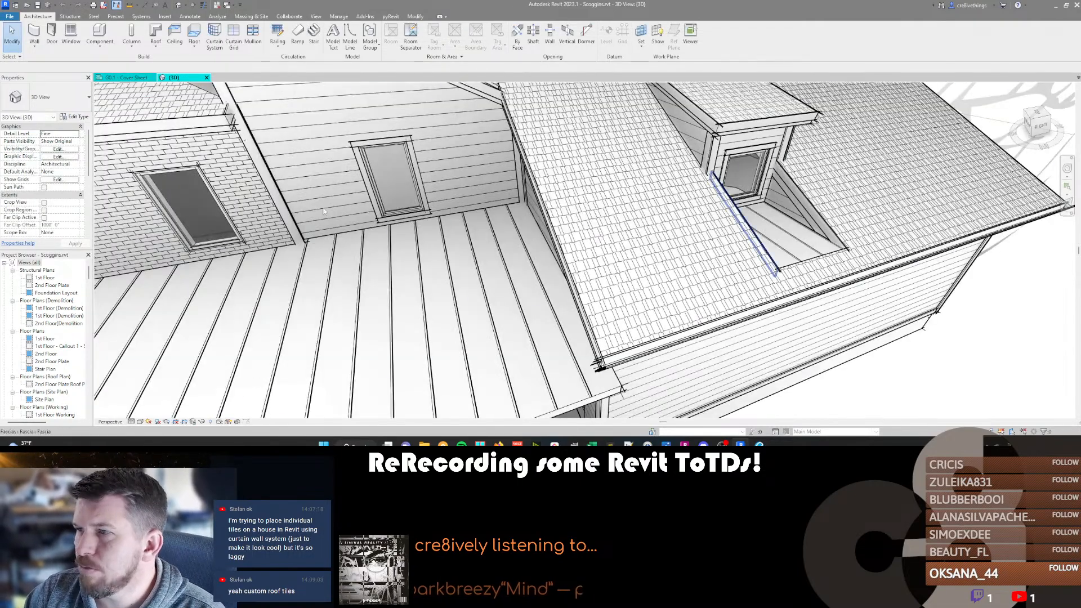
Duplicate the type of the two outer second-floor single-hung windows as 3046 and set its width to 3' 0".
scroll(349, 256, down, 1)
scroll(539, 192, down, 3)
shift+middle_drag(731, 236, 152, 228)
click(425, 270)
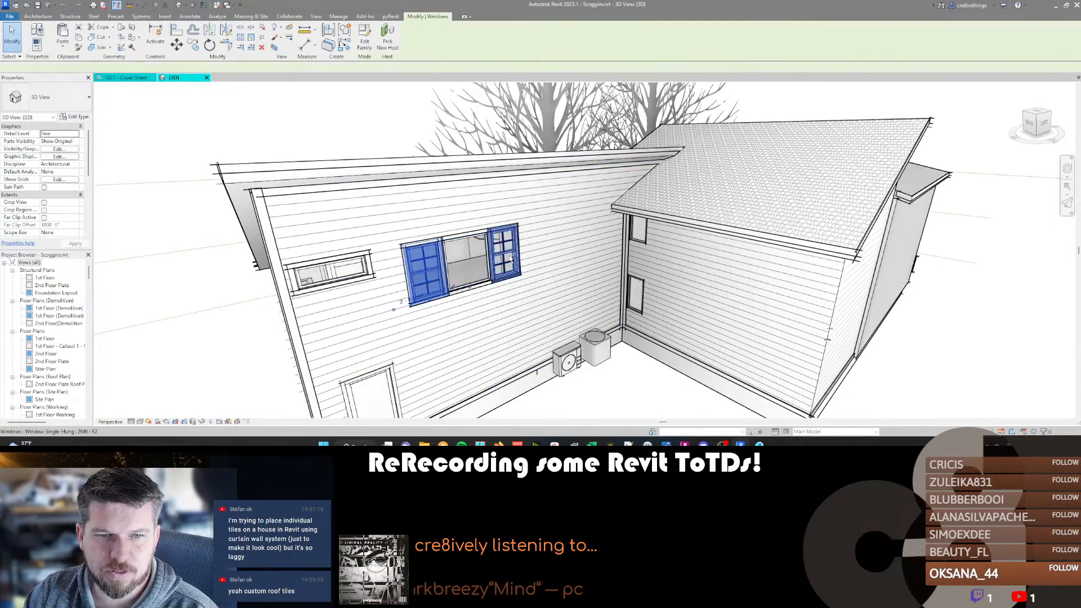
ctrl+click(504, 252)
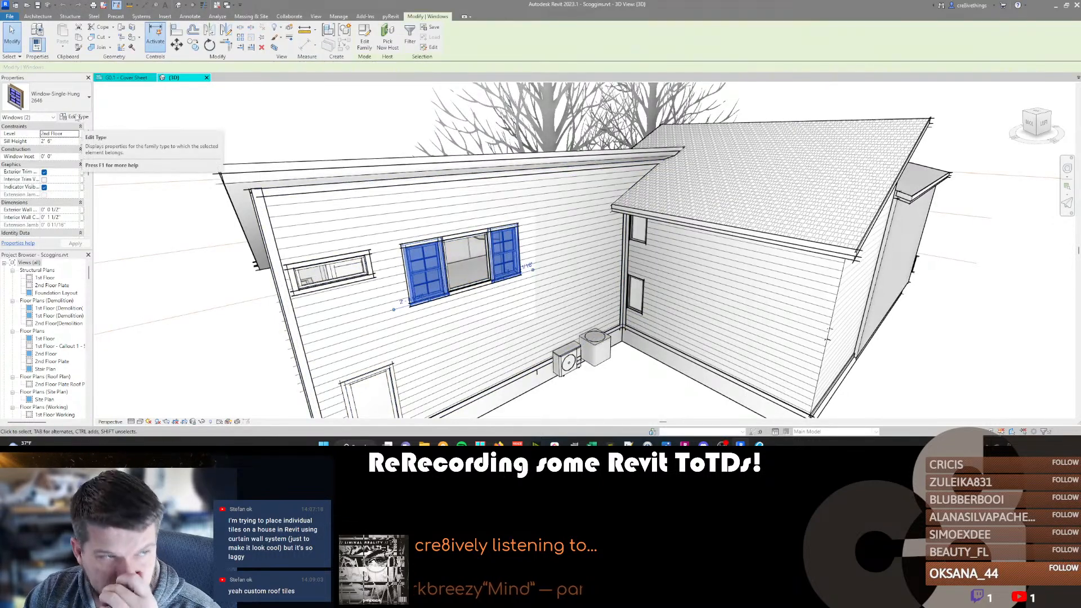
click(77, 117)
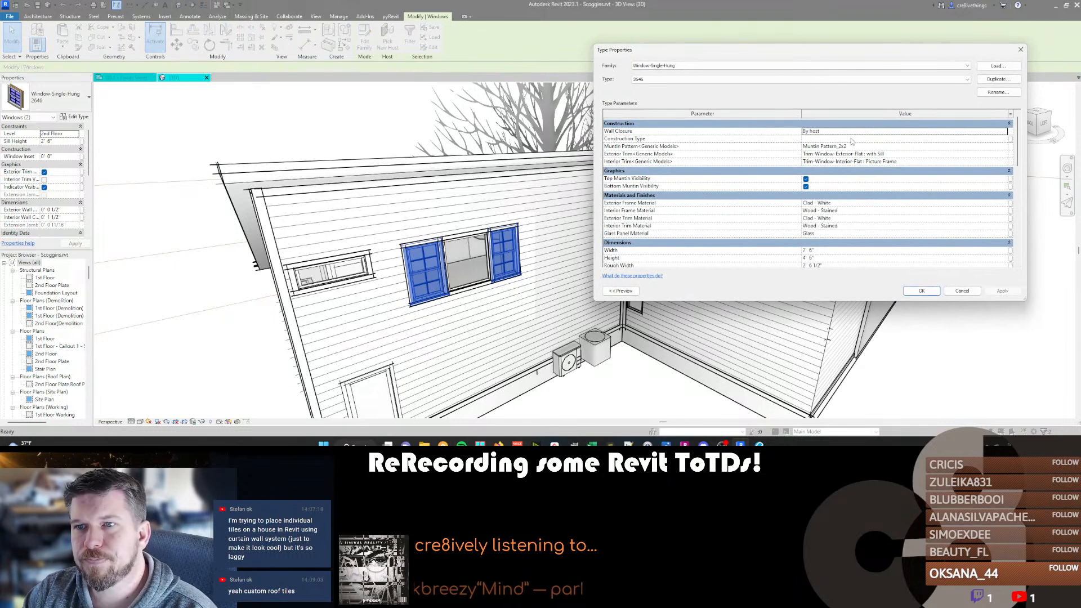
click(997, 79)
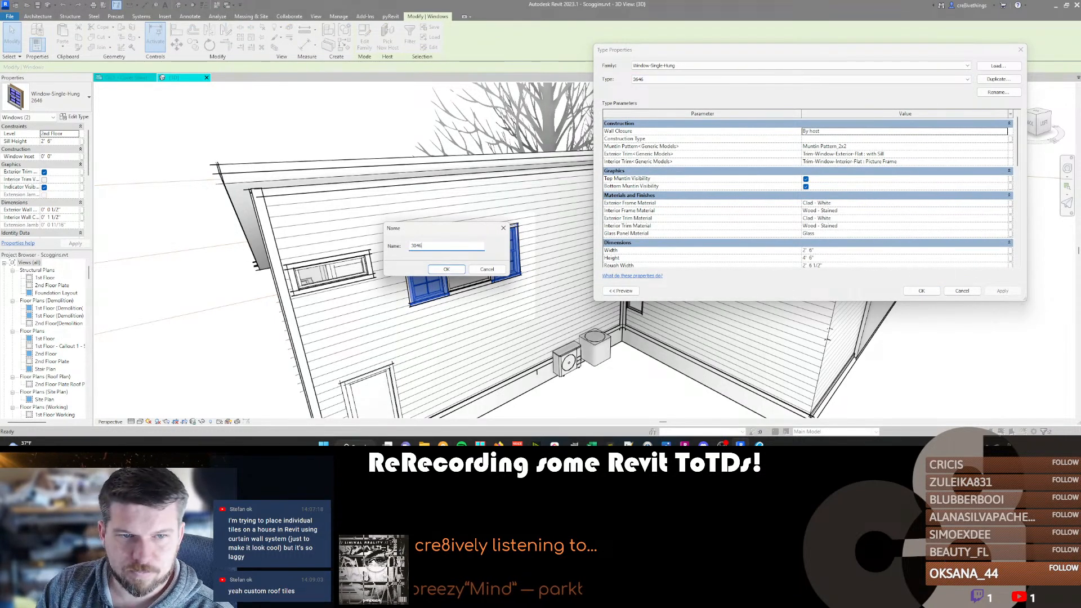
key(Return)
click(843, 251)
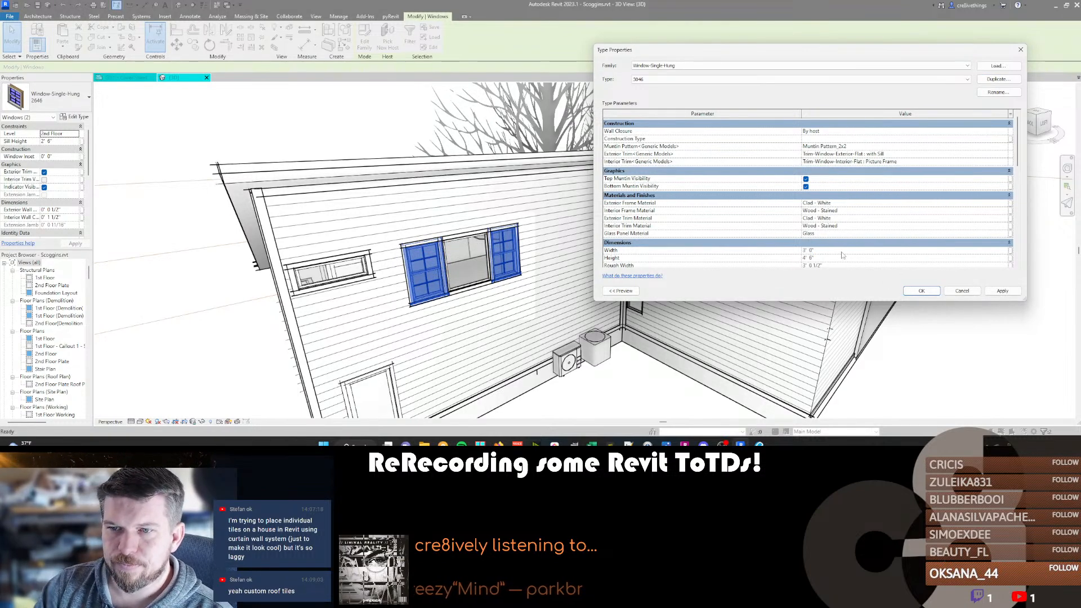
key(Return)
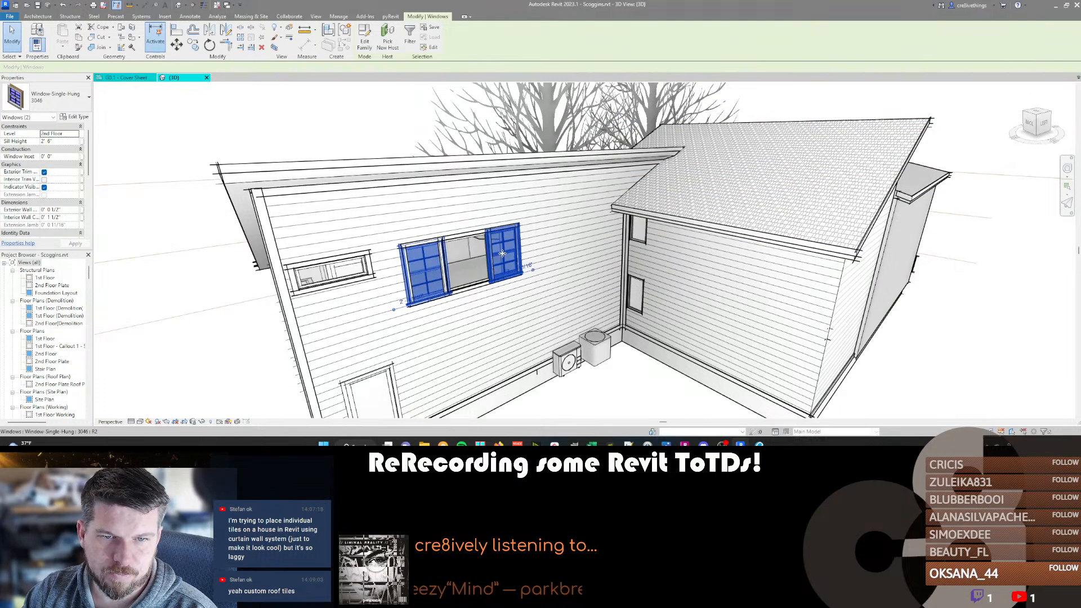
Move the right-hand 3046 window 3" outward along the wall, away from the middle window.
click(505, 254)
key(m)
key(v)
click(530, 253)
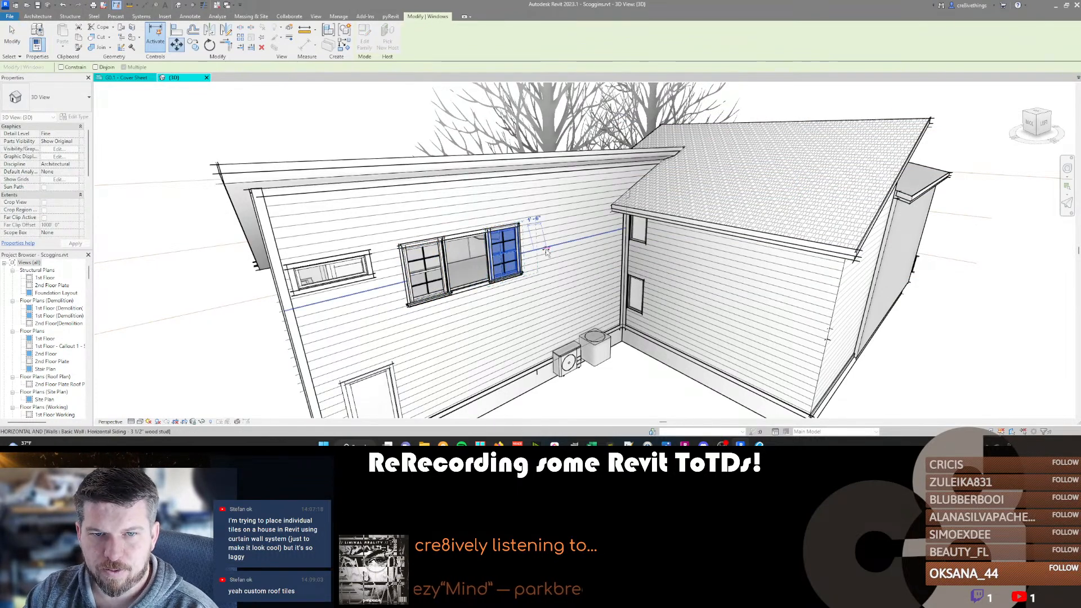
text(3")
key(Return)
Move the left-hand 3046 window 3" outward along the wall, away from the middle window.
click(423, 269)
key(m)
key(v)
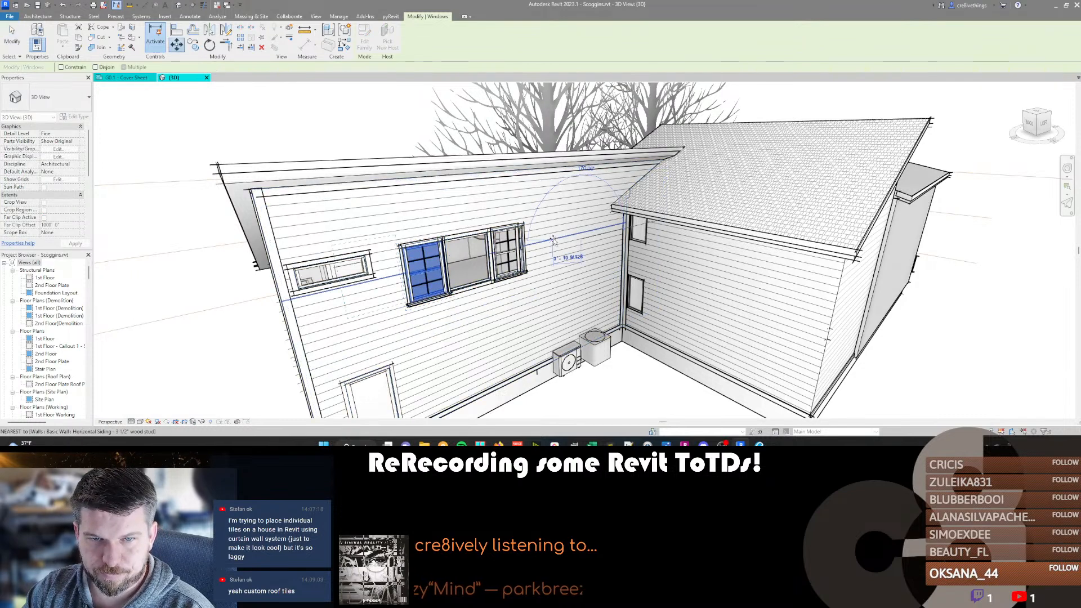
click(570, 242)
text(3")
key(Return)
Move the right-hand 3046 window back toward the middle window by 3".
click(509, 256)
key(m)
key(v)
click(615, 246)
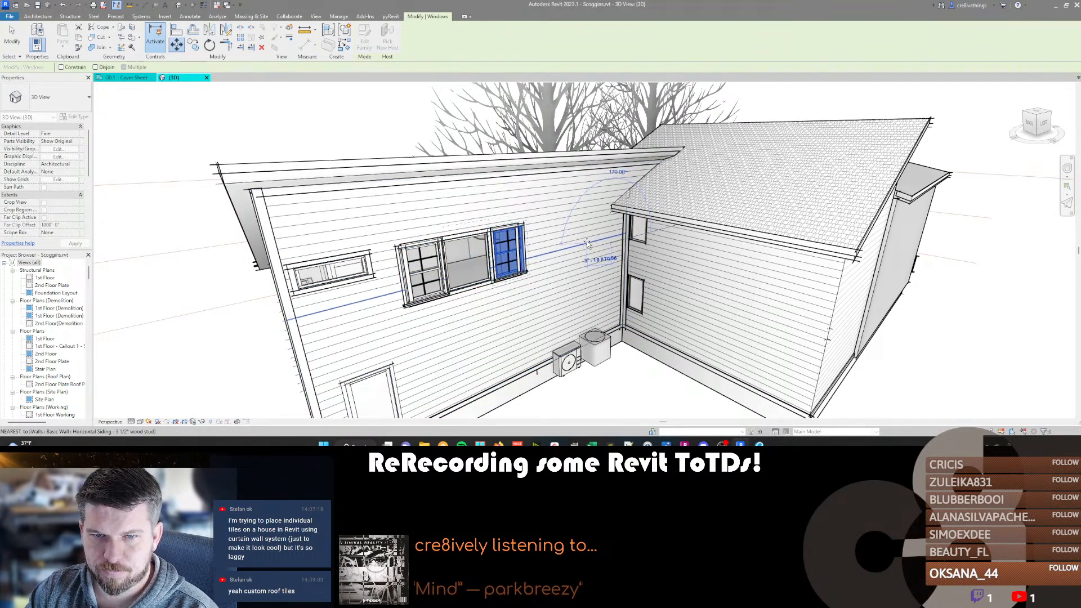
text(0)
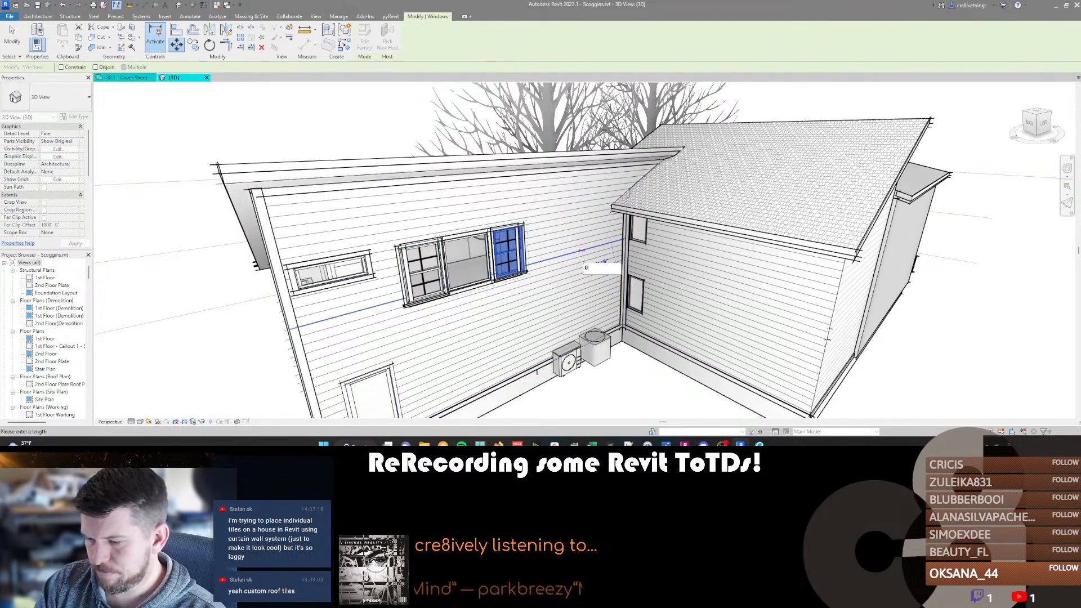
text( 3)
key(Return)
key(Escape)
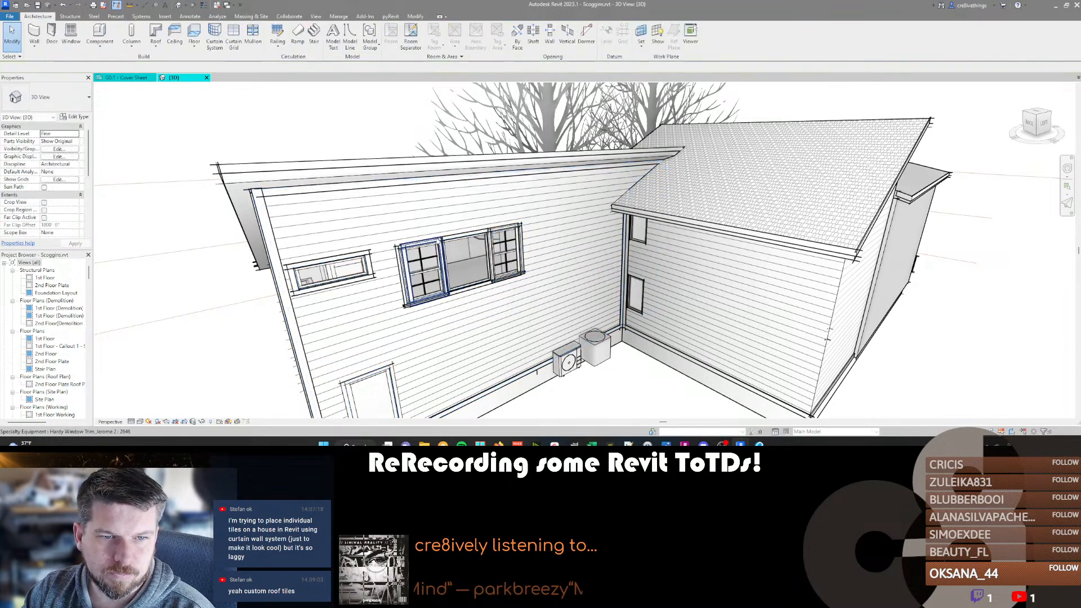
Duplicate the left-hand second-floor window's Hardy trim type as 3046 and widen its Window Width to suit the 3046 window.
click(428, 244)
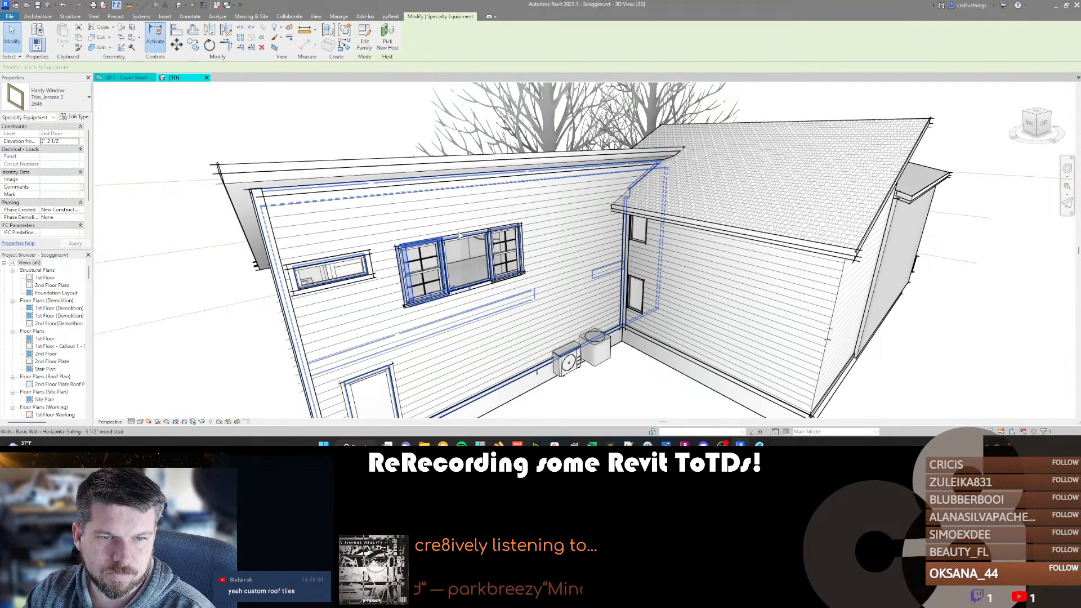
click(429, 245)
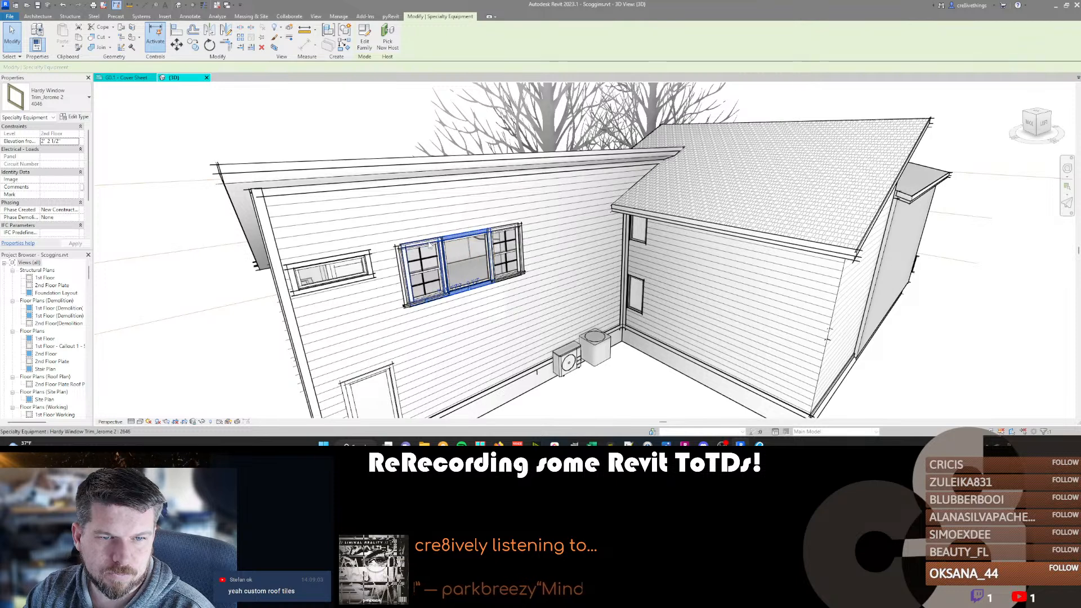
click(429, 245)
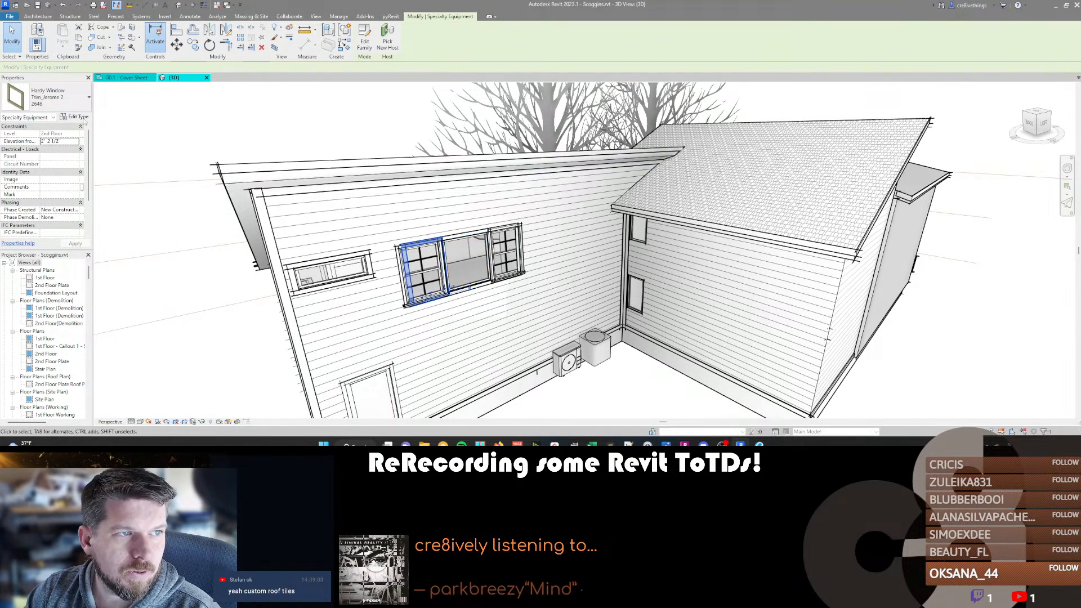
click(75, 117)
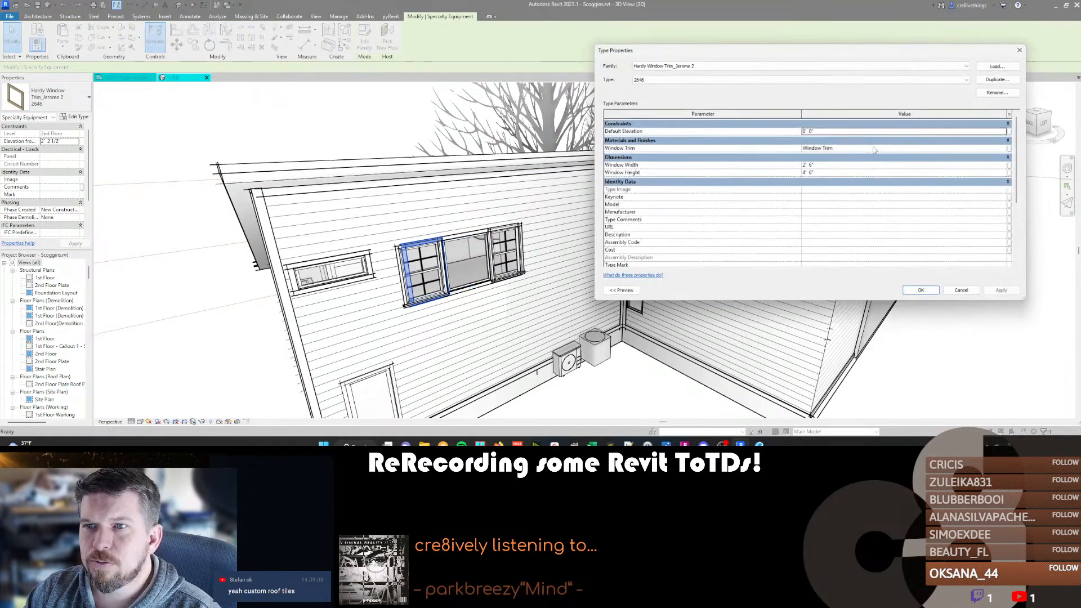
click(992, 80)
text(3046)
key(Return)
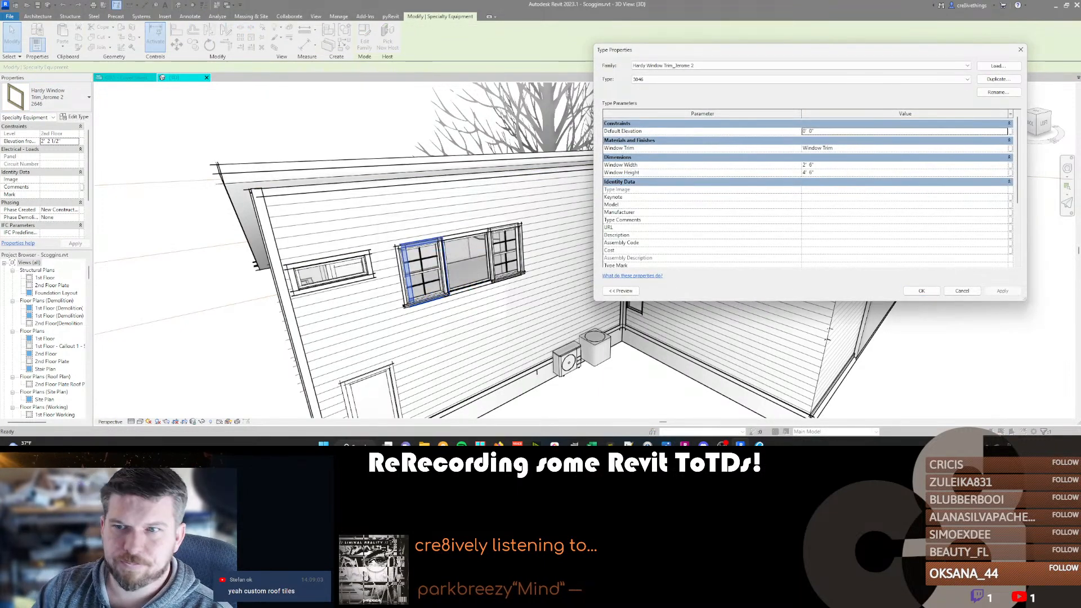
click(834, 165)
key(Return)
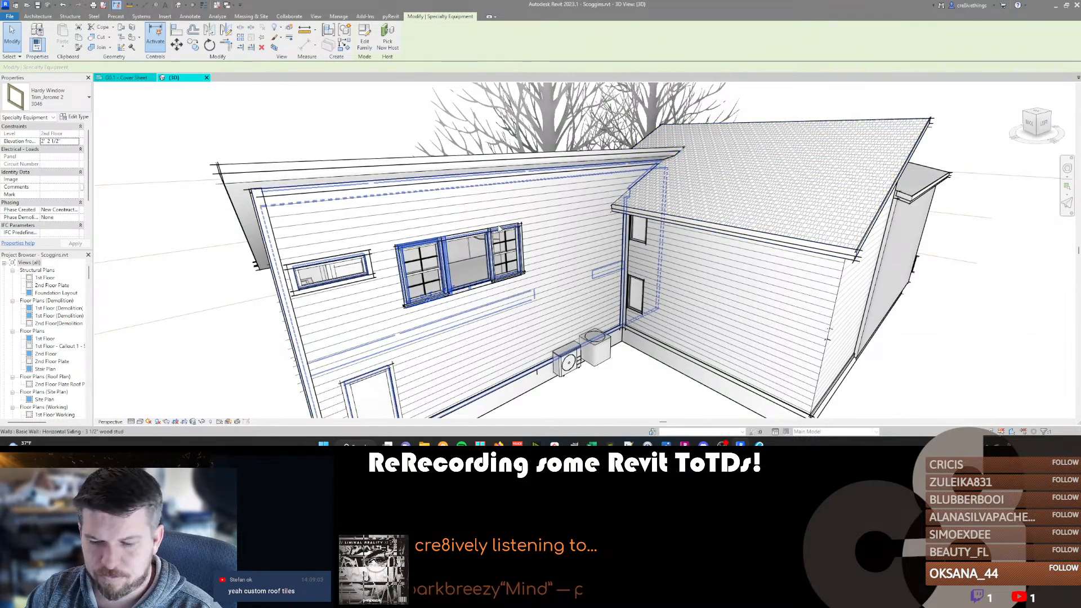
Match the right-hand window's Hardy trim to the new 3046 trim type.
key(m)
key(a)
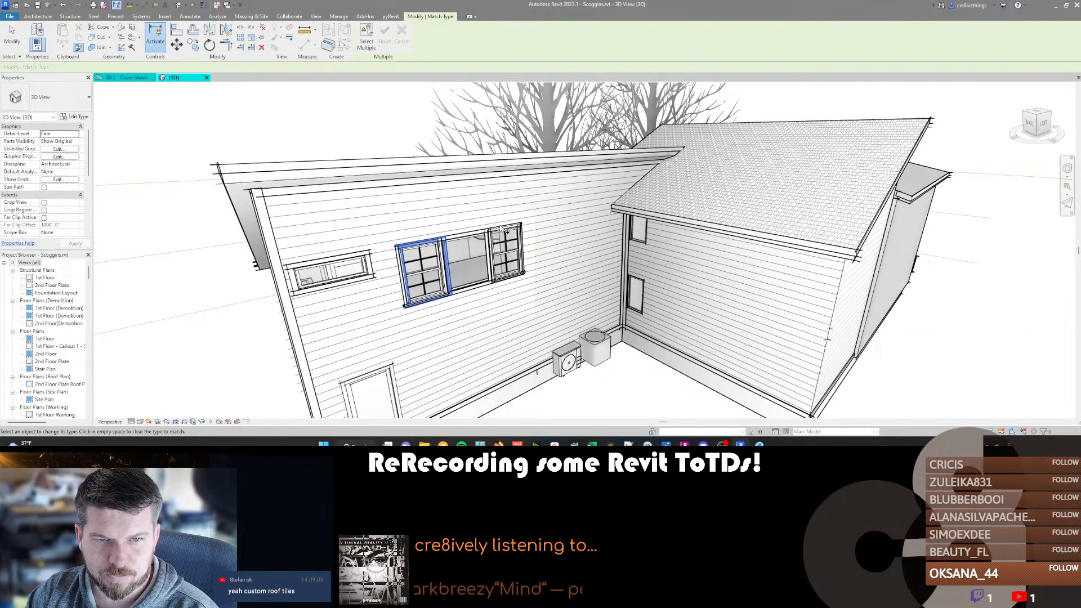
key(Escape)
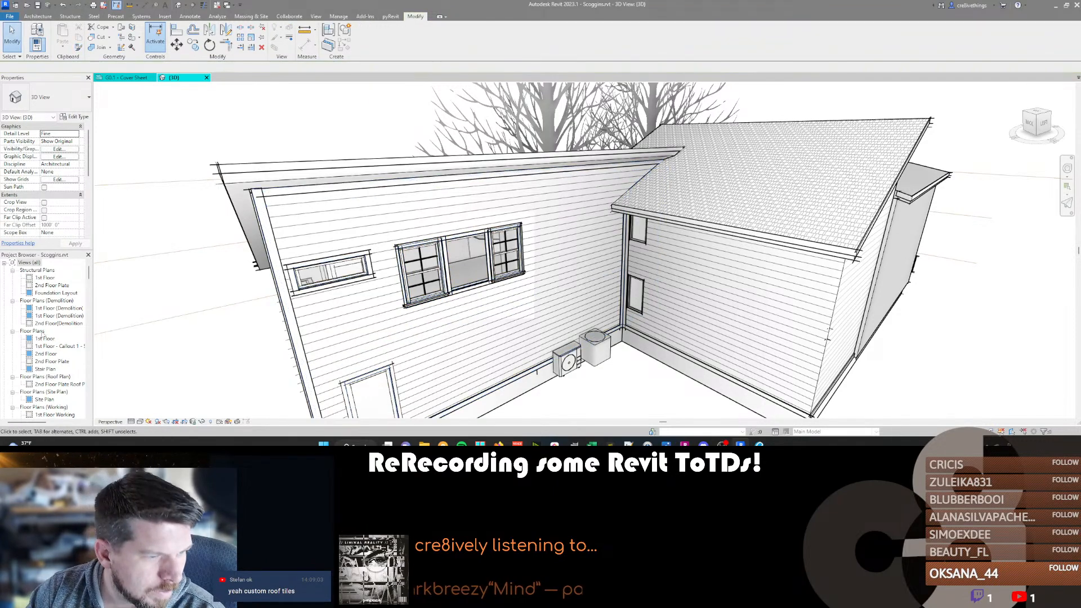
Open the Left Elevation view and move the left-hand 3046 window trim outward until its jamb lines up with the middle window's trim.
scroll(42, 336, down, 6)
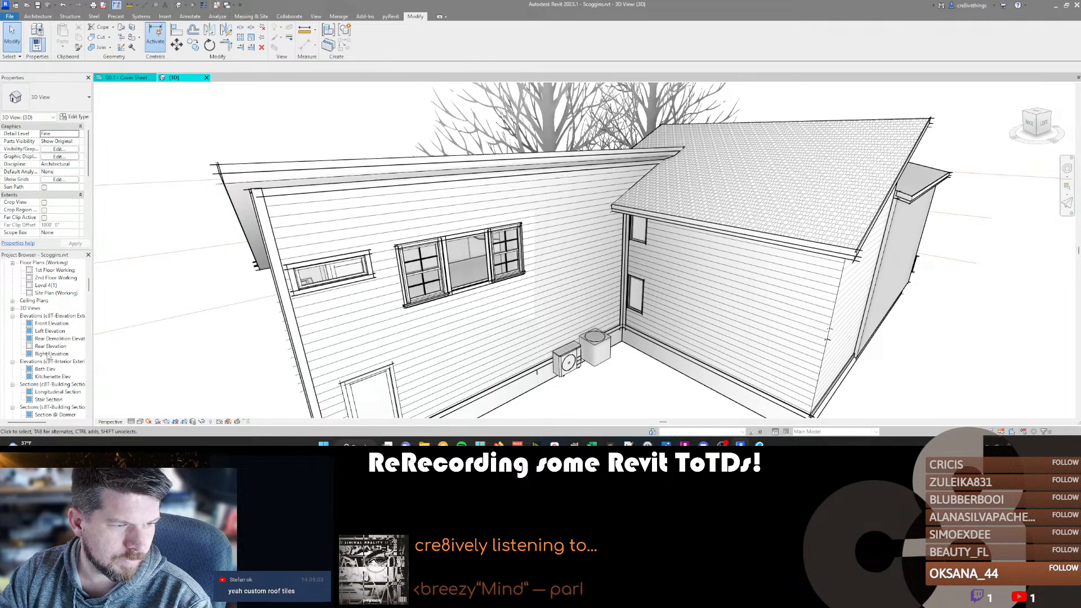
double_click(50, 331)
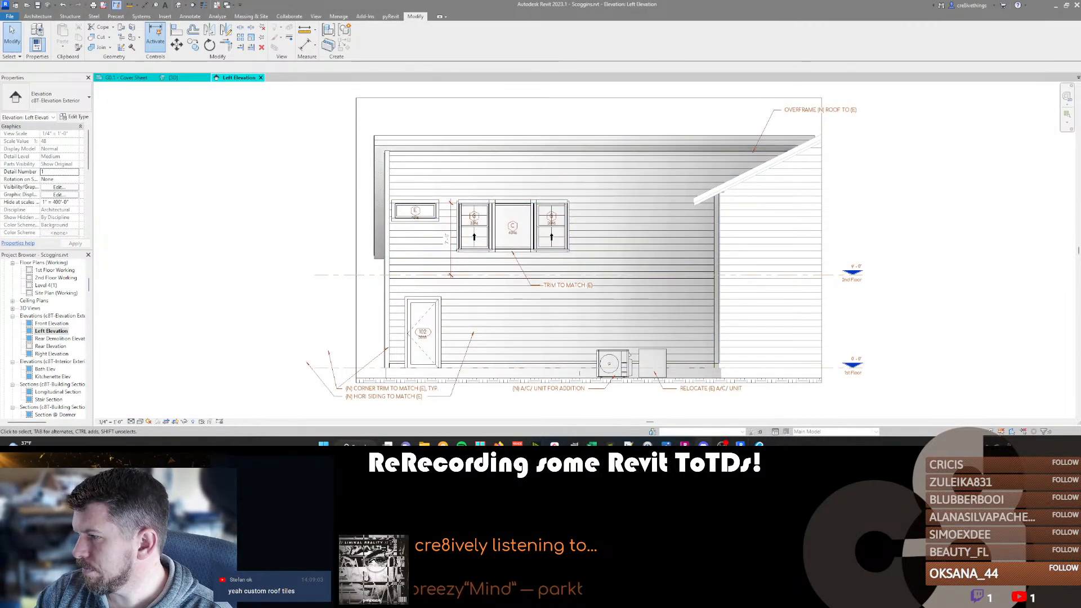
scroll(475, 186, up, 4)
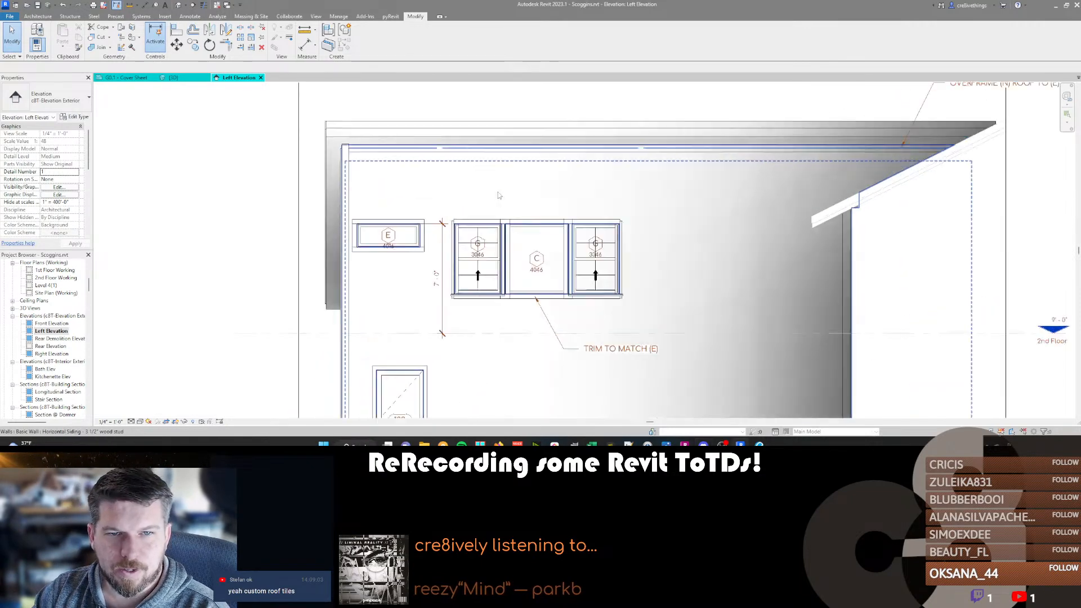
click(555, 232)
scroll(535, 234, up, 4)
key(m)
key(v)
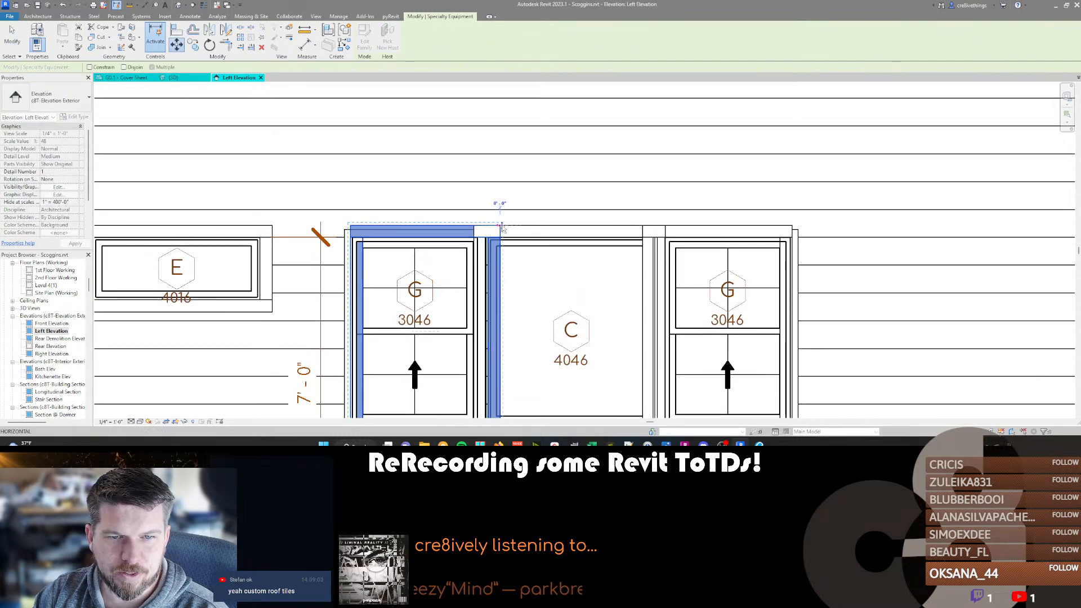
click(488, 227)
click(473, 227)
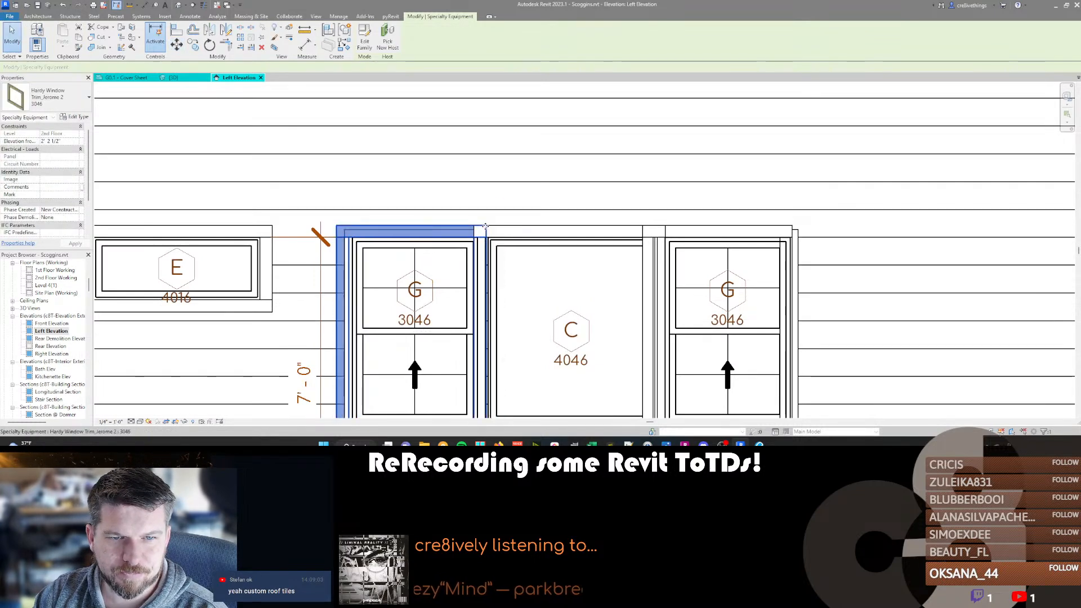
Move the right-hand 3046 window trim slightly outward so its jamb lines up with the middle window's trim.
click(679, 235)
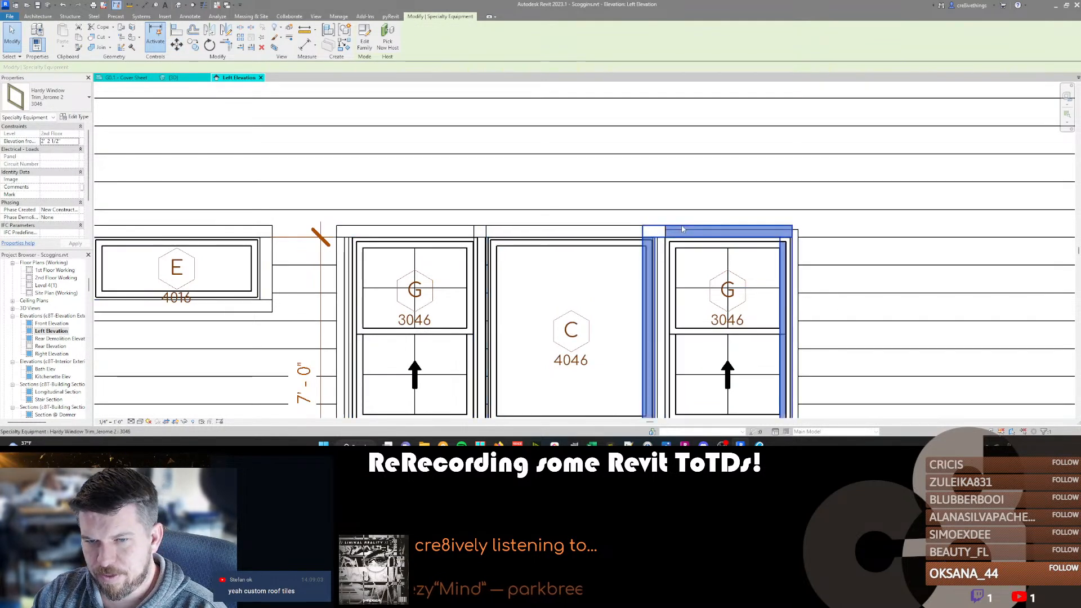
scroll(679, 239, up, 5)
key(m)
key(v)
click(658, 241)
click(678, 248)
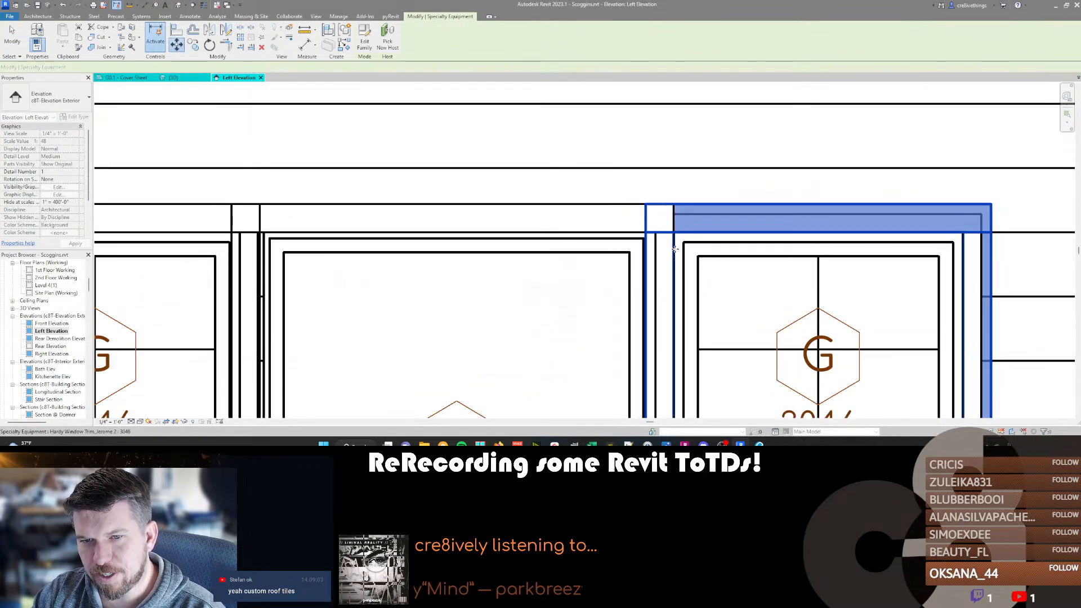
scroll(678, 242, down, 4)
scroll(678, 225, down, 1)
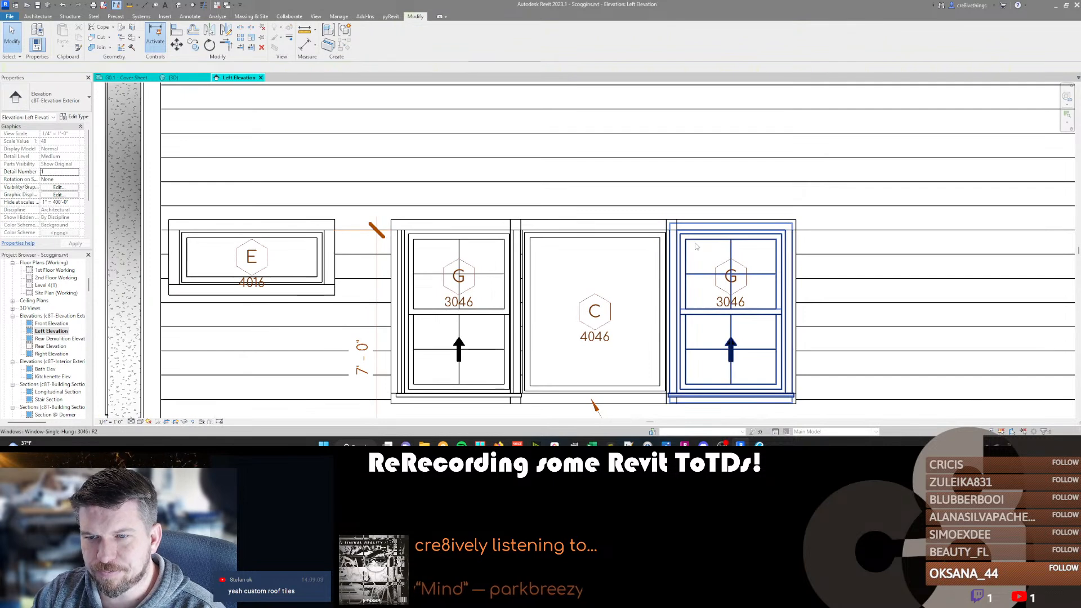
Move the right-hand 3046 window outward to the outer jamb of its trim.
click(767, 242)
scroll(768, 241, up, 3)
key(m)
key(v)
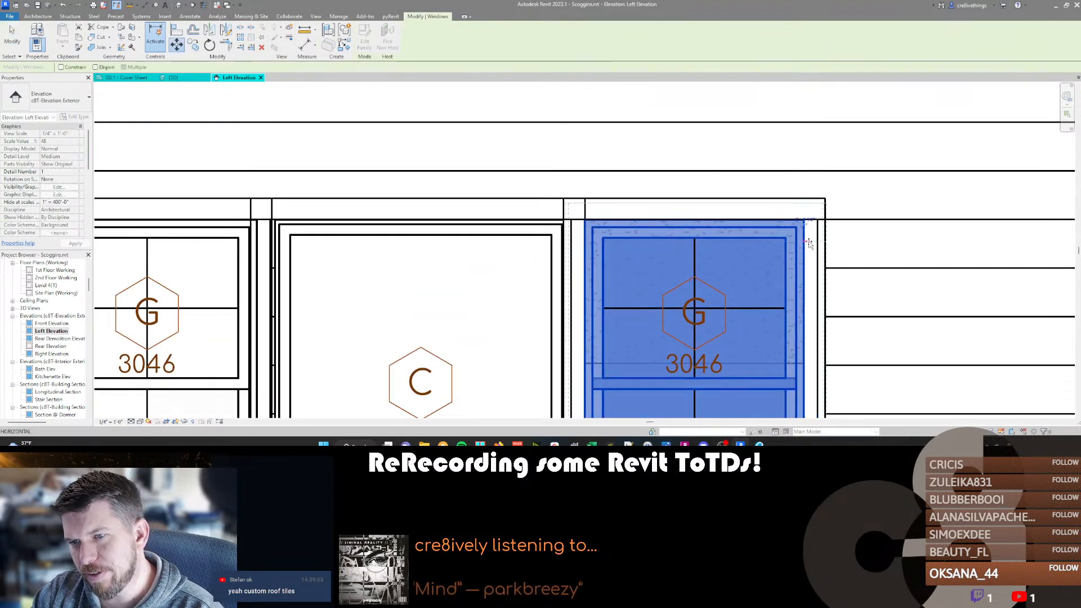
click(816, 241)
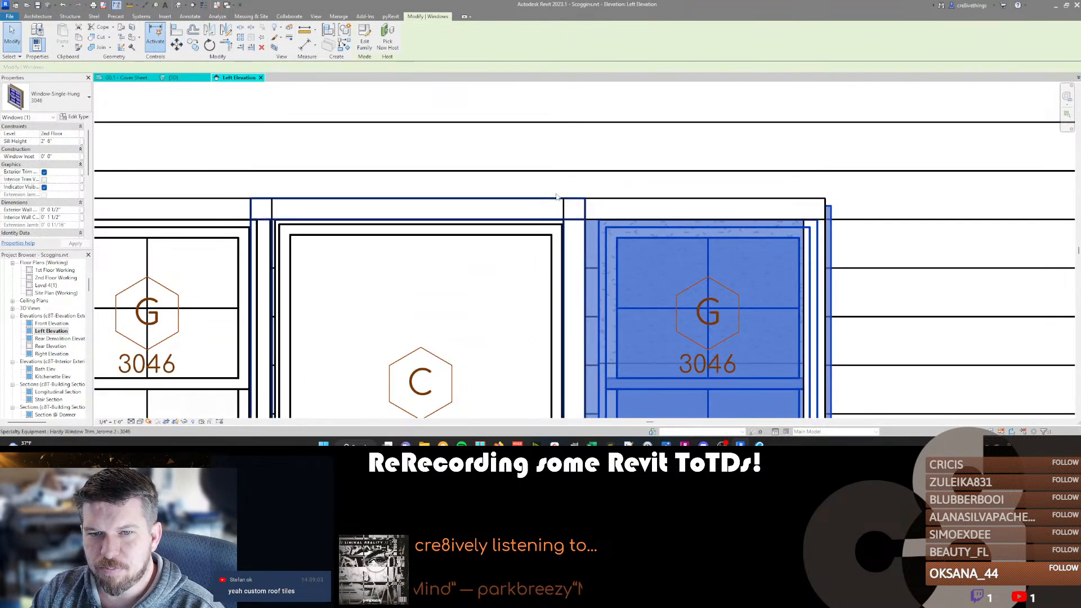
scroll(740, 87, down, 1)
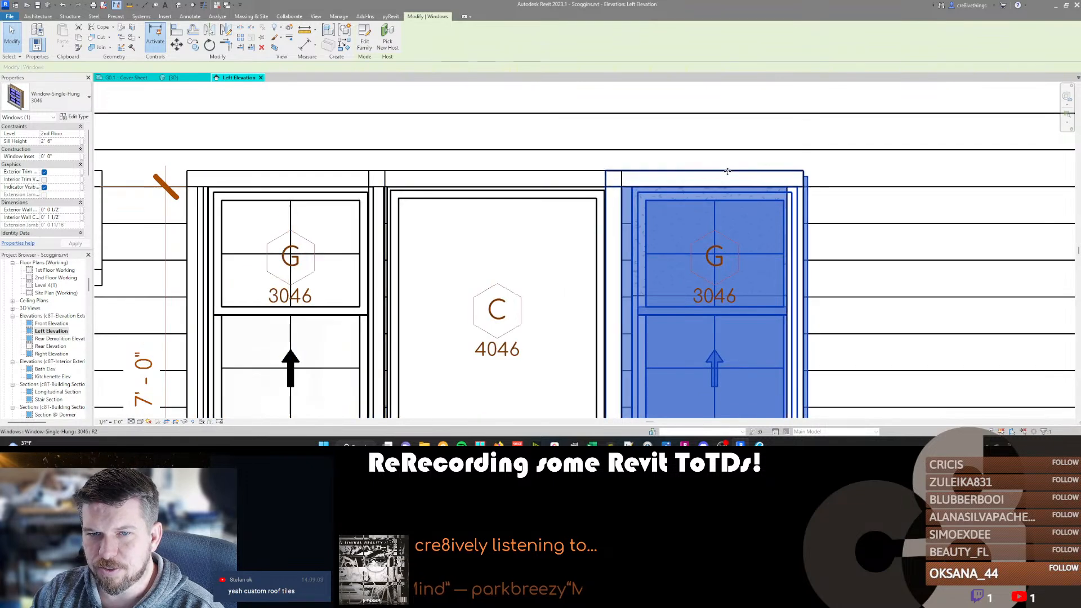
Nudge the right-hand 3046 window back toward the middle window until it meets the inner jamb of its trim.
key(Left)
key(Left)
key(Left)
key(Left)
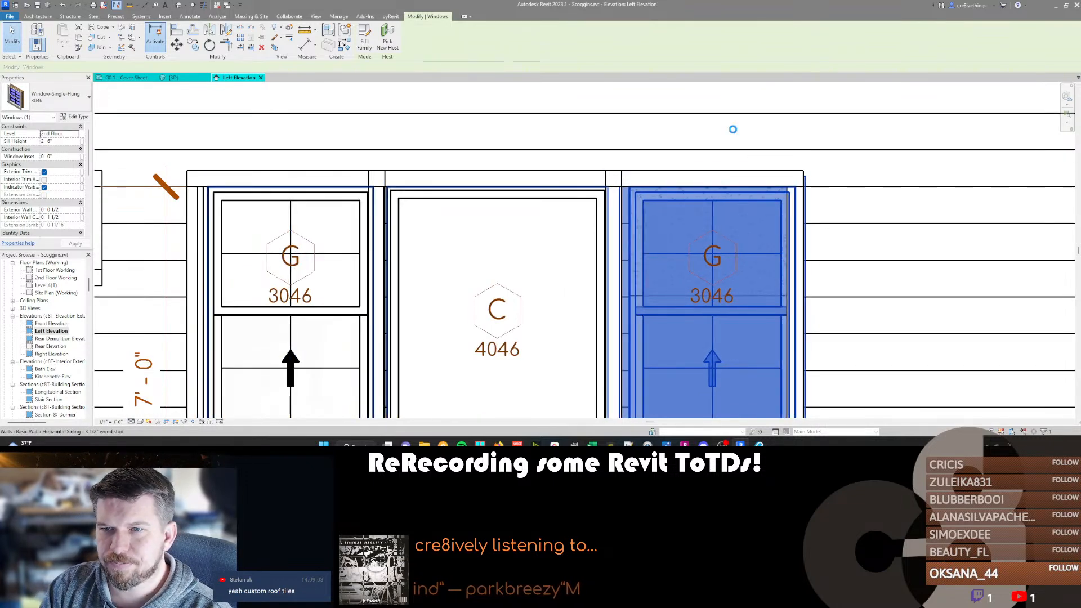
key(Left)
key(Left)
key(Left)
key(Left)
key(Left)
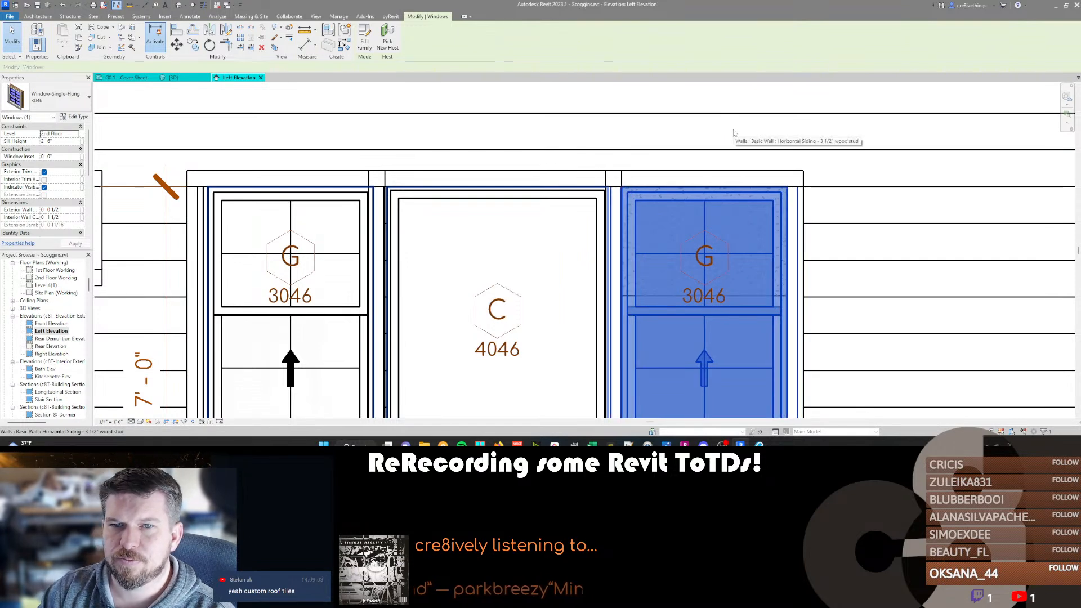
Move the left-hand 3046 window outward until it sits flush against the outer jamb of its trim.
middle_drag(319, 239, 409, 218)
click(360, 183)
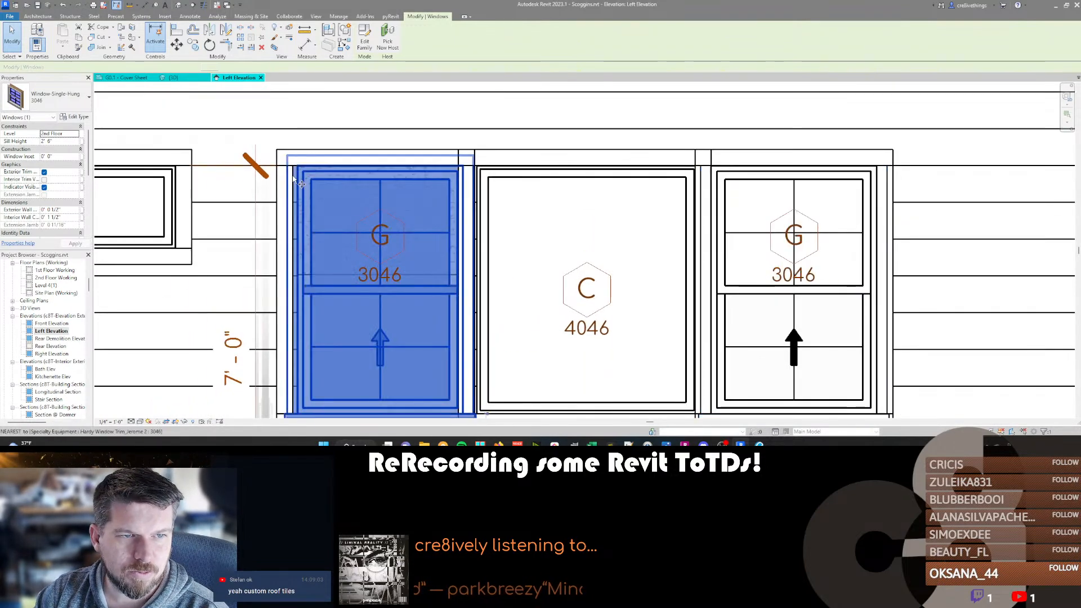
key(m)
key(v)
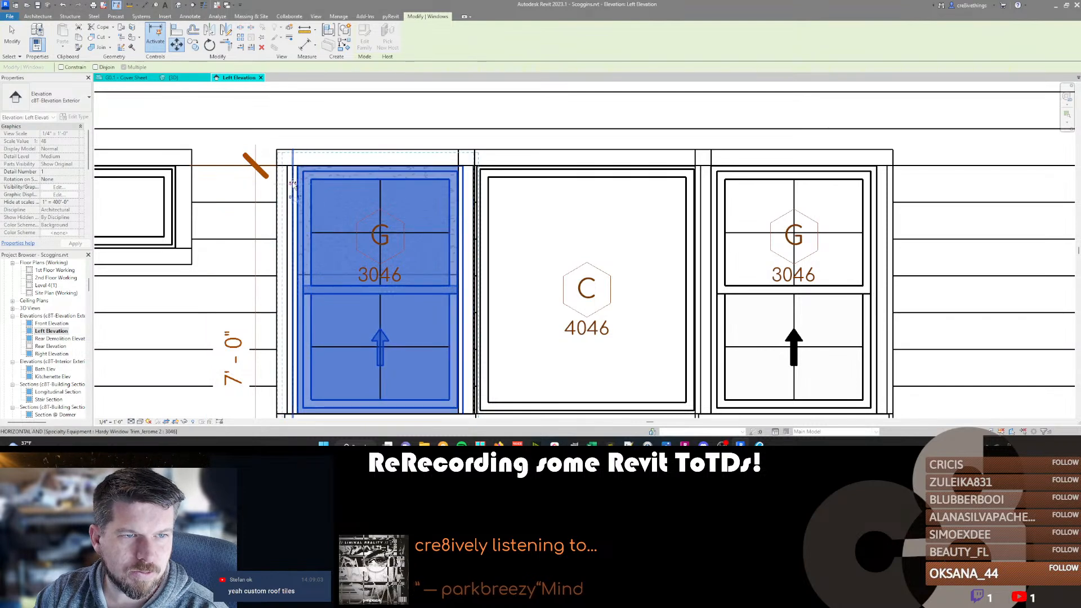
click(290, 184)
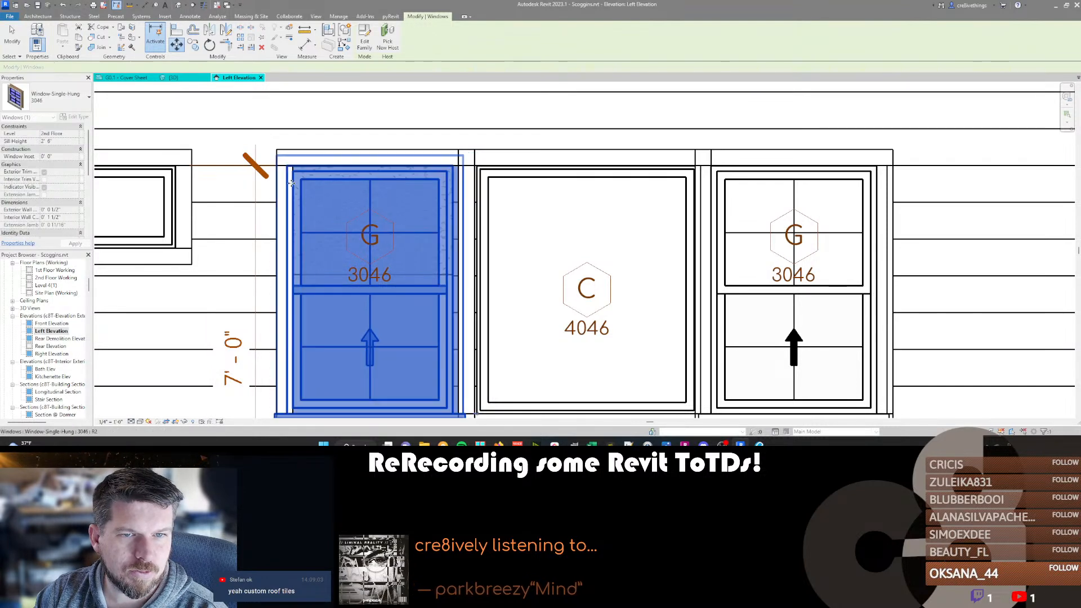
Move the left-hand 3046 window back toward the middle window by half the remaining gap, centering it in its trim.
key(m)
key(v)
click(454, 176)
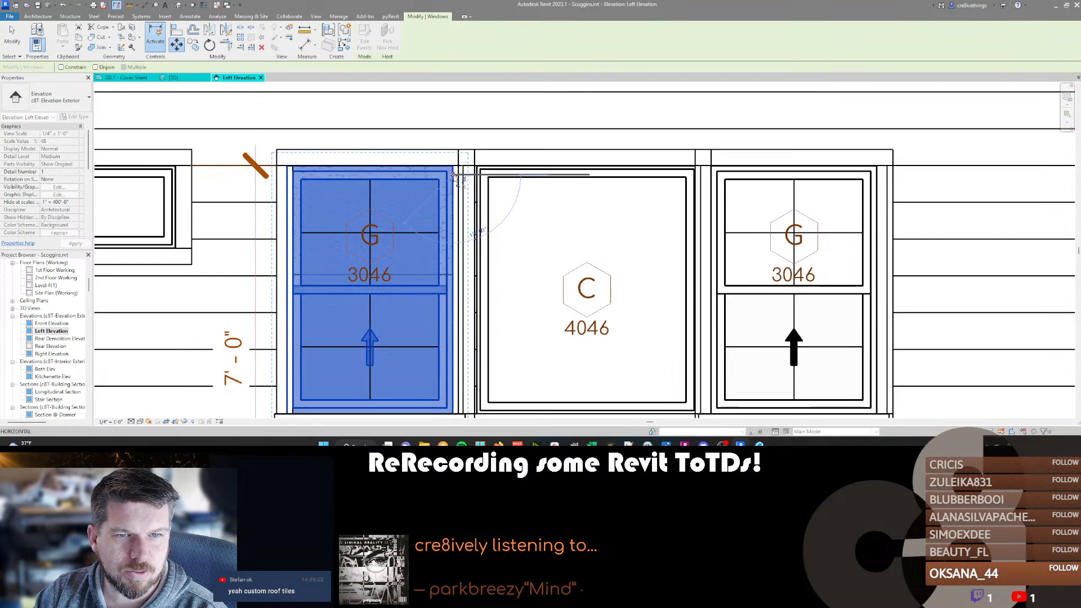
click(460, 175)
key(Escape)
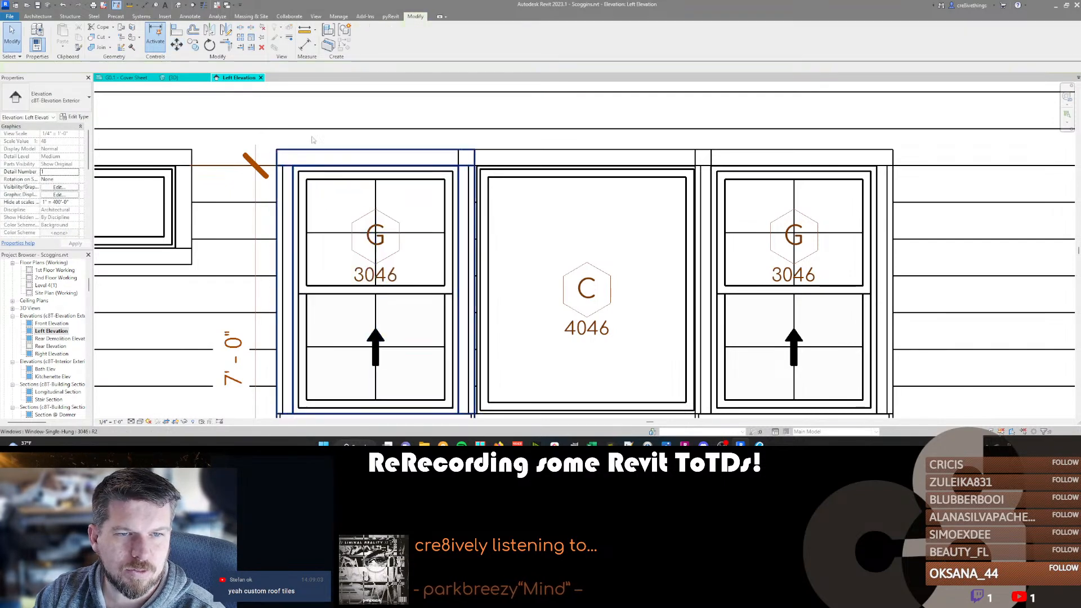
Move the right-hand 3046 window flush against the trim jamb nearest the middle window.
scroll(291, 184, down, 2)
click(746, 161)
scroll(748, 159, up, 5)
key(m)
key(v)
click(682, 184)
click(674, 184)
Move the right-hand 3046 window outward by half the remaining gap to center it in its trim.
key(m)
key(v)
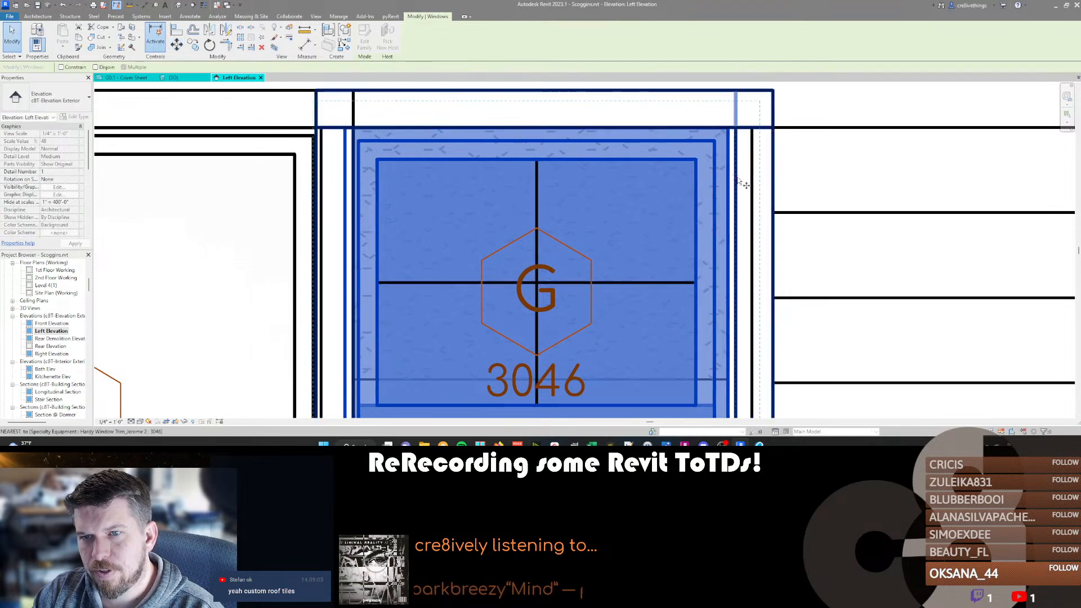
click(728, 179)
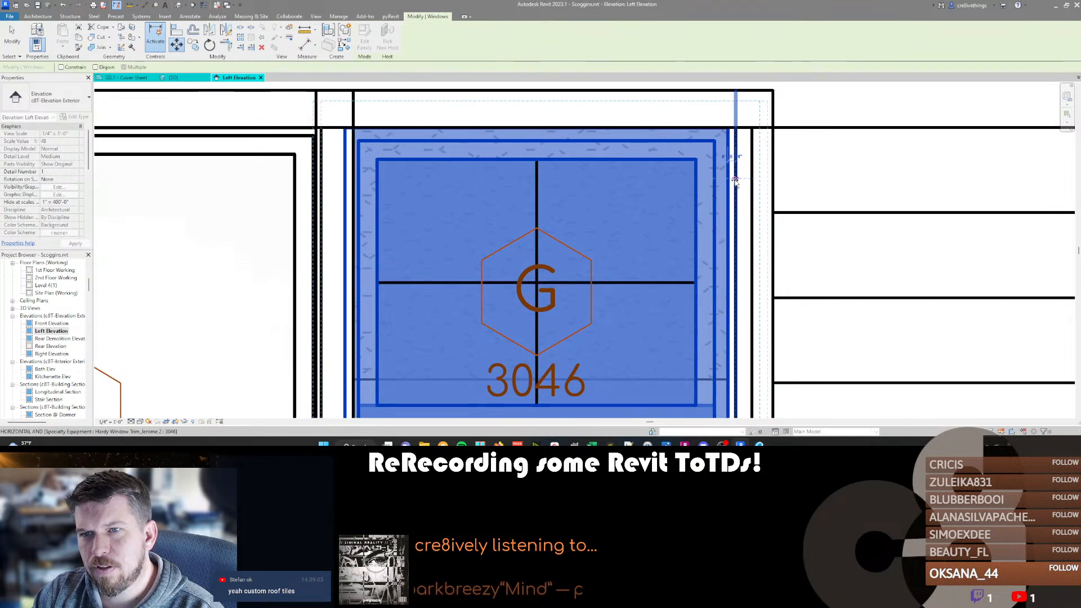
click(756, 181)
key(Escape)
scroll(789, 191, down, 4)
middle_drag(670, 197, 697, 196)
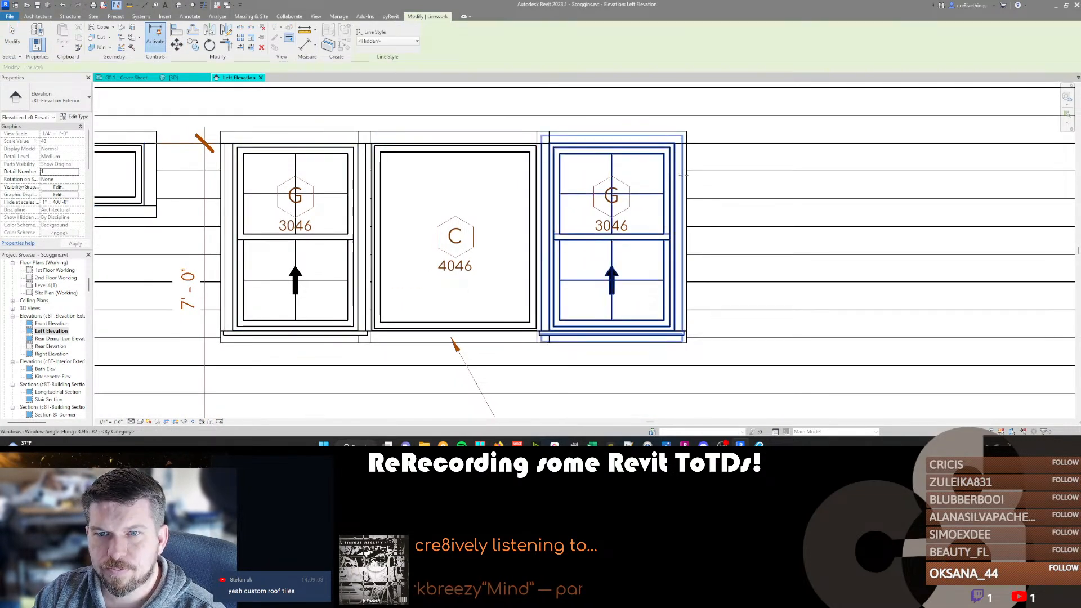
Set the Linework style to <Invisible lines> for hiding the built-in trim edges of the outer 3046 windows.
key(l)
key(w)
click(387, 42)
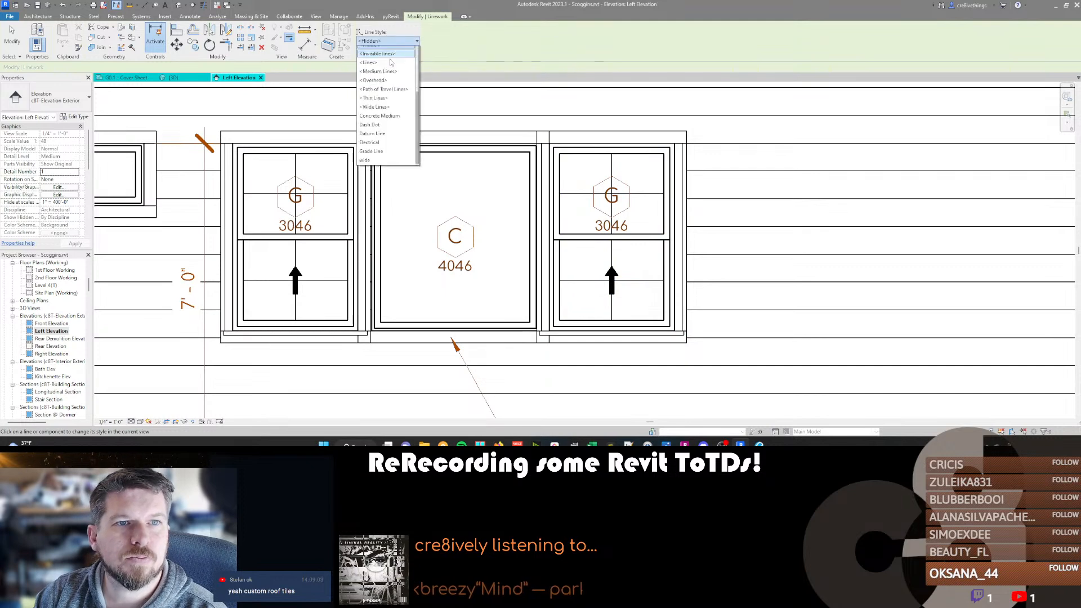
click(389, 79)
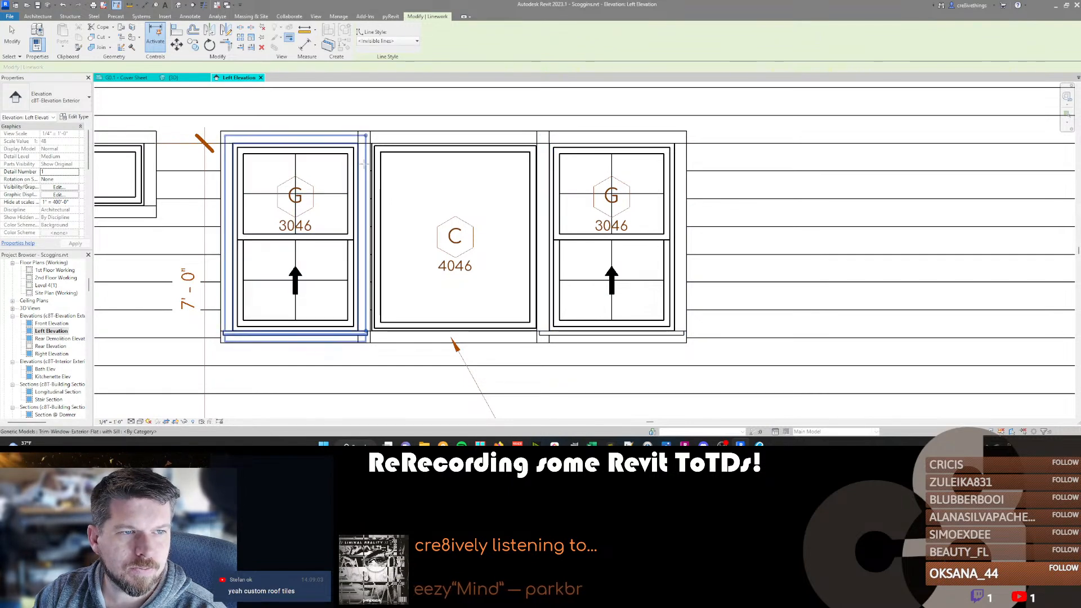
key(Escape)
Move the left-hand 3046 window, its trim and the middle window's trim together across the small gap toward the middle 4046 window.
middle_drag(260, 226, 316, 210)
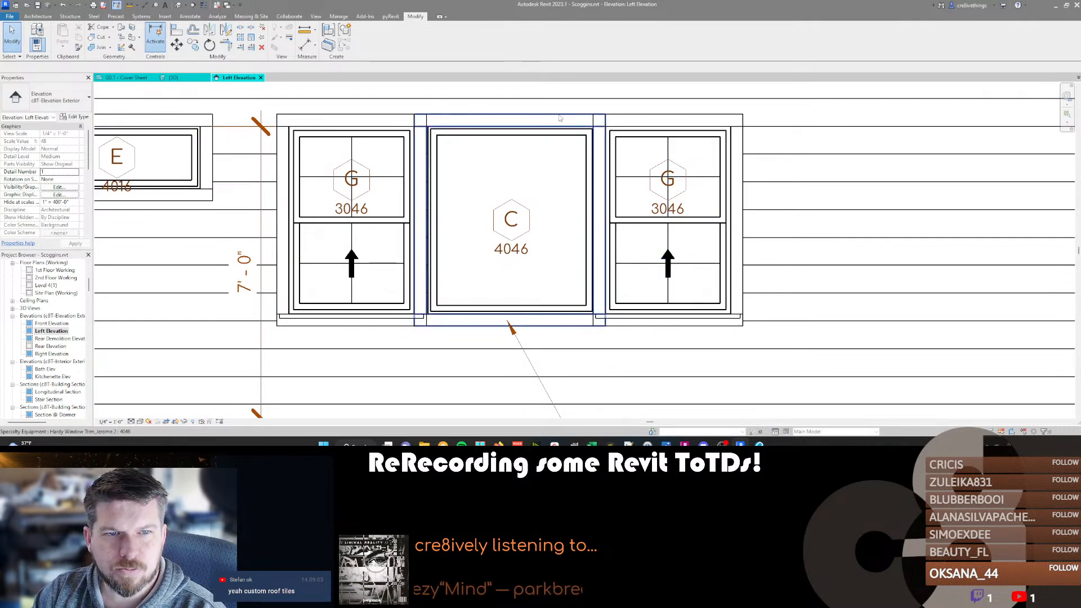
scroll(427, 148, up, 5)
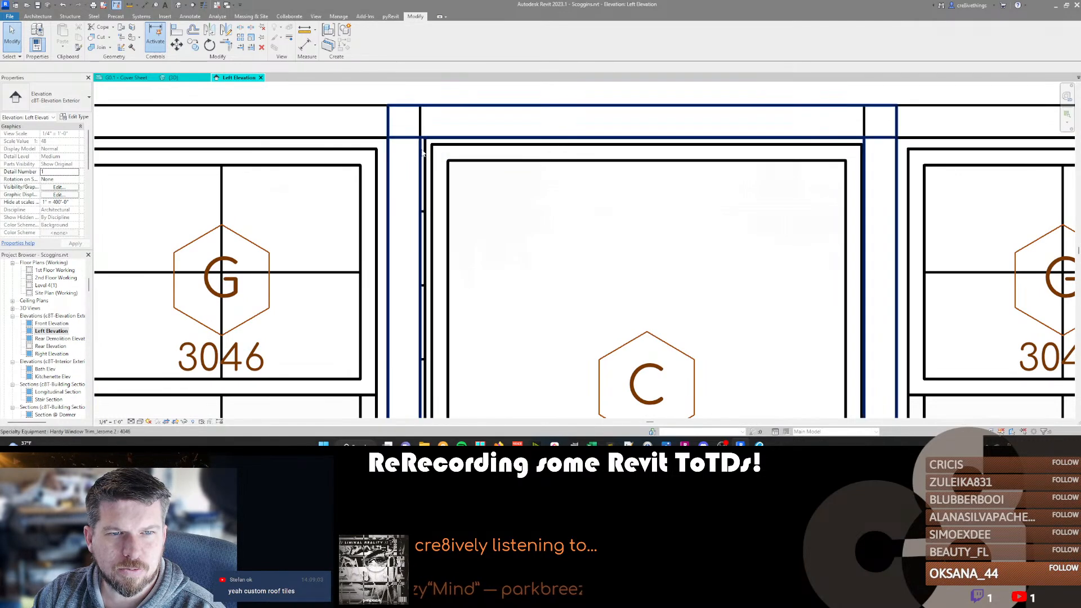
click(404, 128)
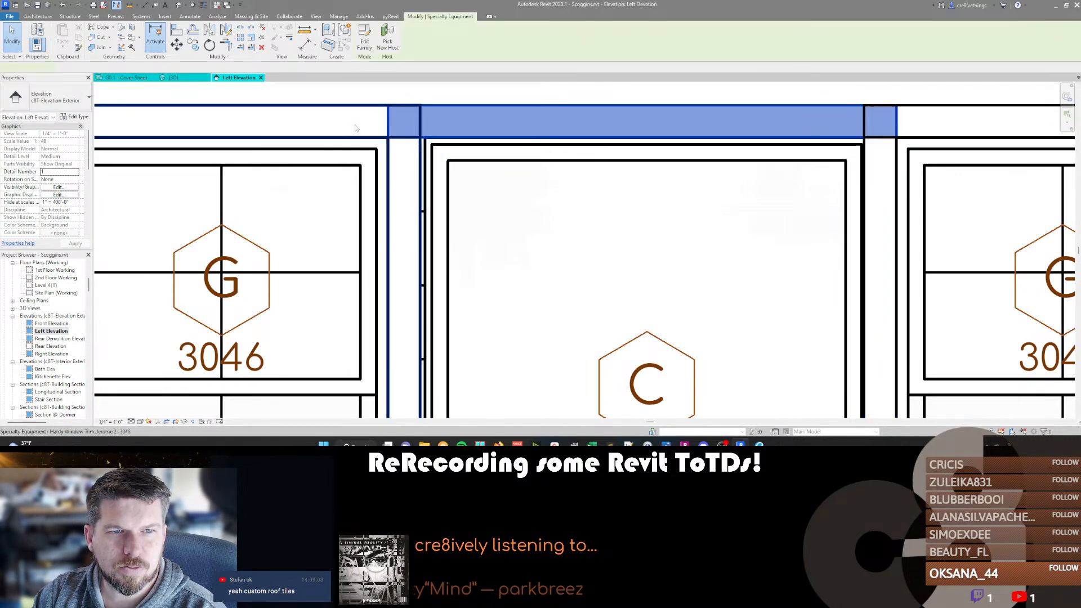
ctrl+click(350, 168)
key(v)
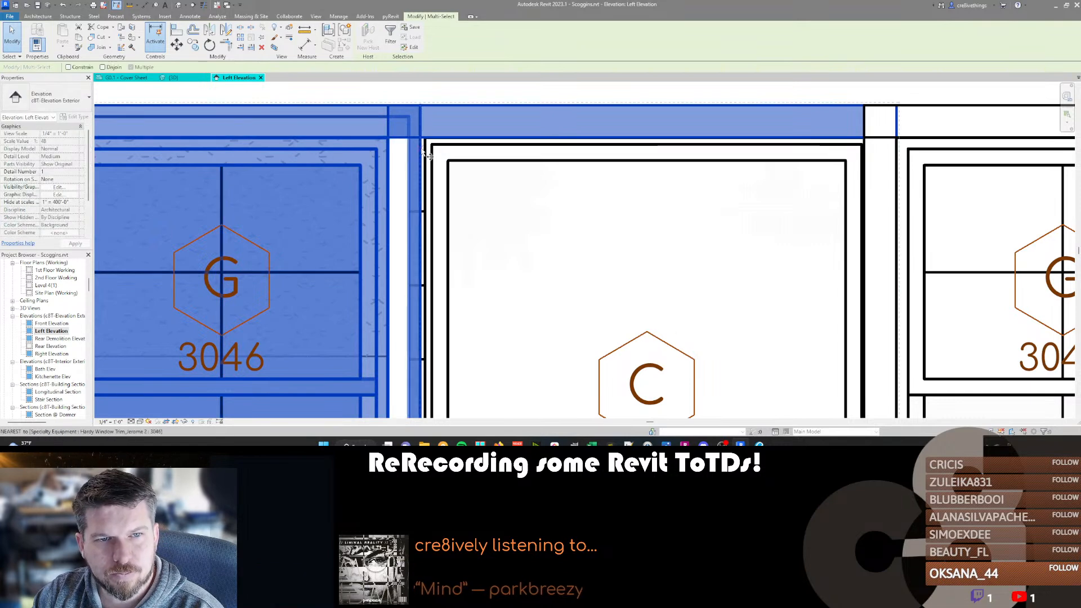
click(421, 132)
click(425, 133)
Move the right-hand 3046 window together with its trim outward to line up with the shifted trim of the middle 4046 window.
scroll(394, 166, down, 2)
middle_drag(765, 169, 585, 172)
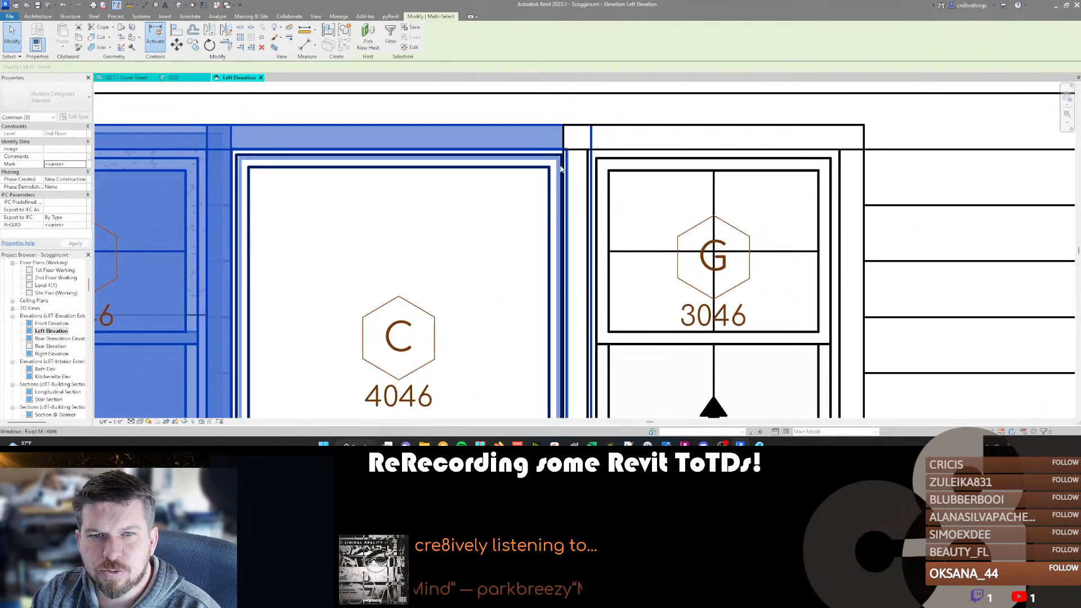
click(623, 132)
key(m)
key(v)
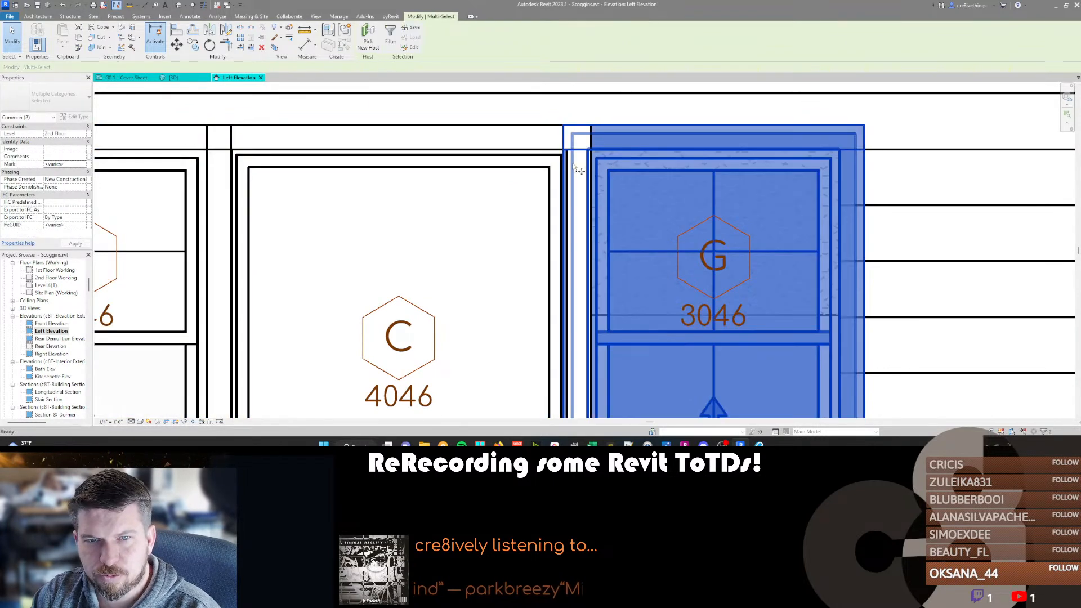
click(564, 160)
click(566, 160)
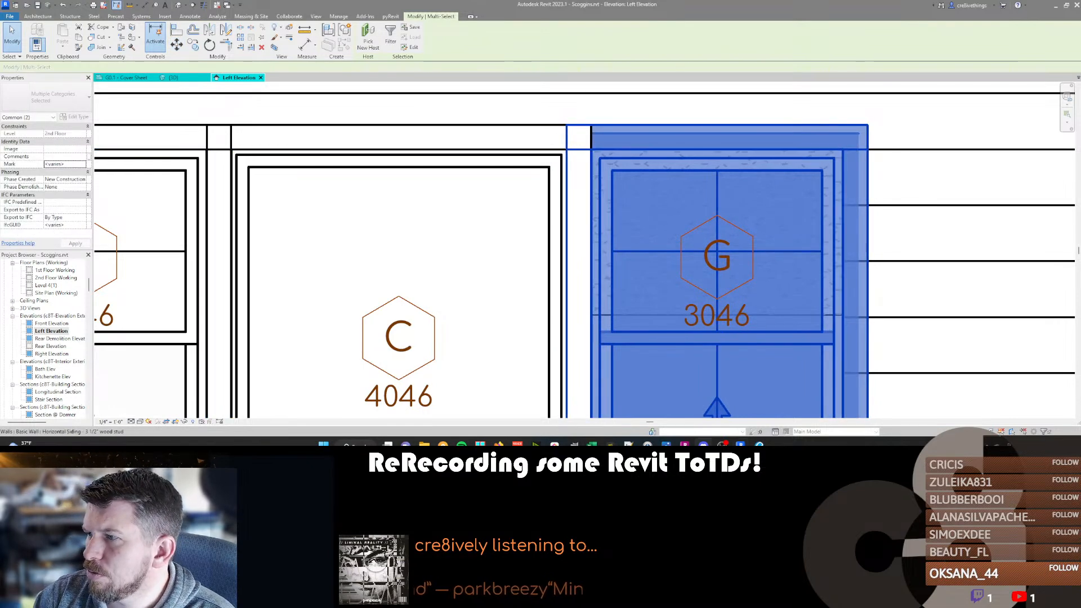
scroll(694, 232, down, 4)
key(Escape)
scroll(420, 198, down, 1)
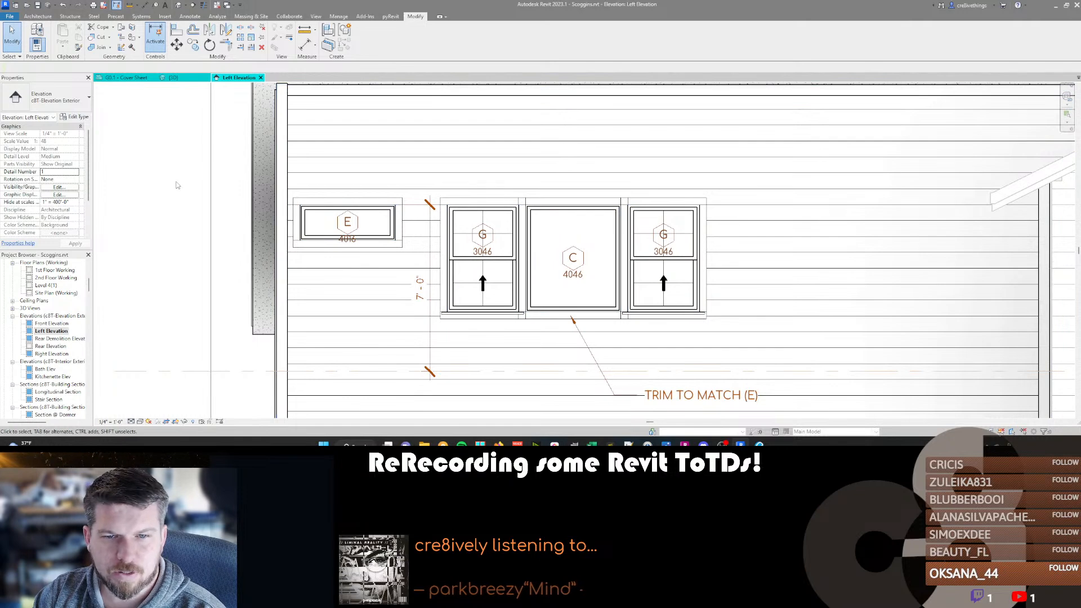
scroll(525, 152, up, 4)
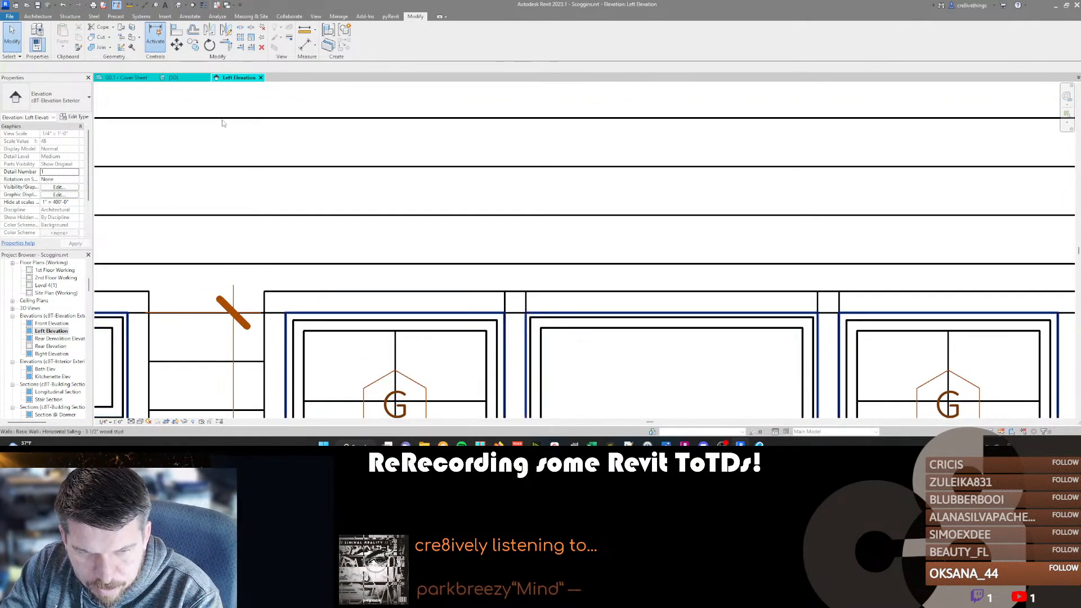
scroll(545, 135, down, 2)
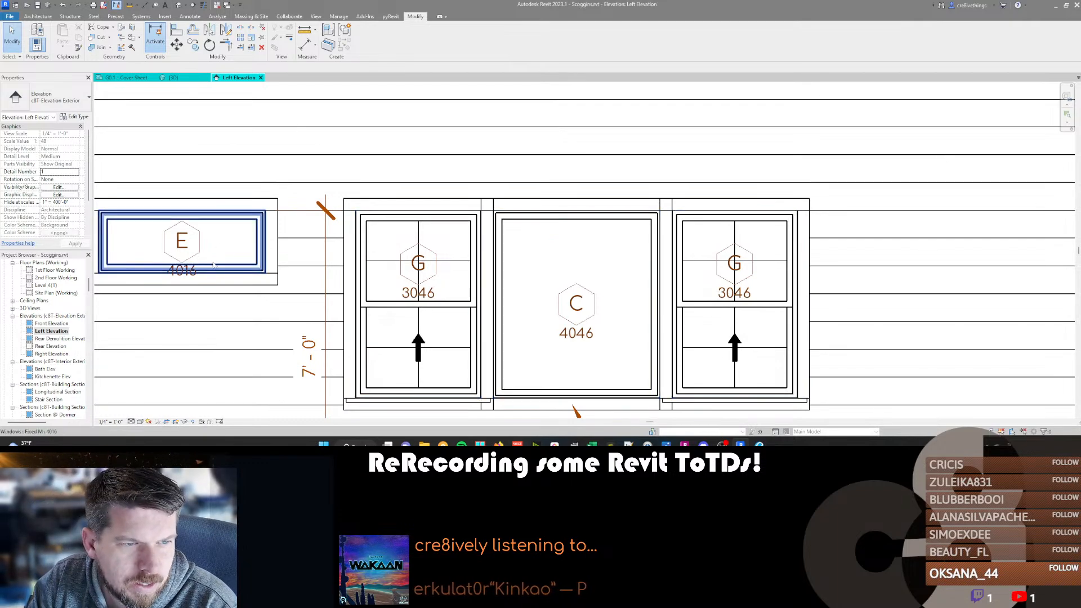
scroll(201, 255, up, 2)
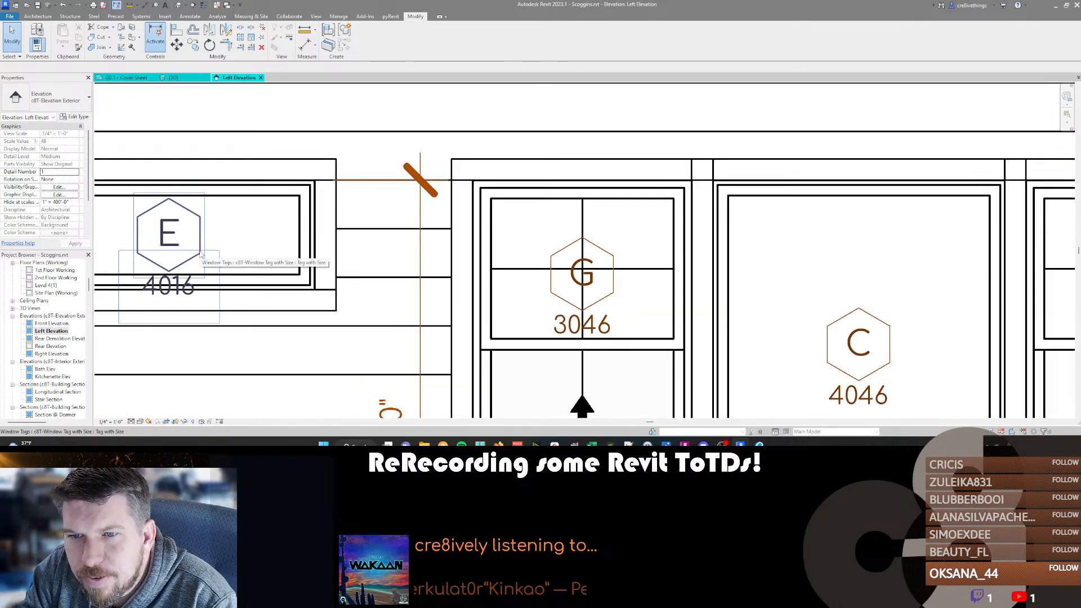
scroll(201, 255, down, 3)
middle_drag(443, 244, 465, 229)
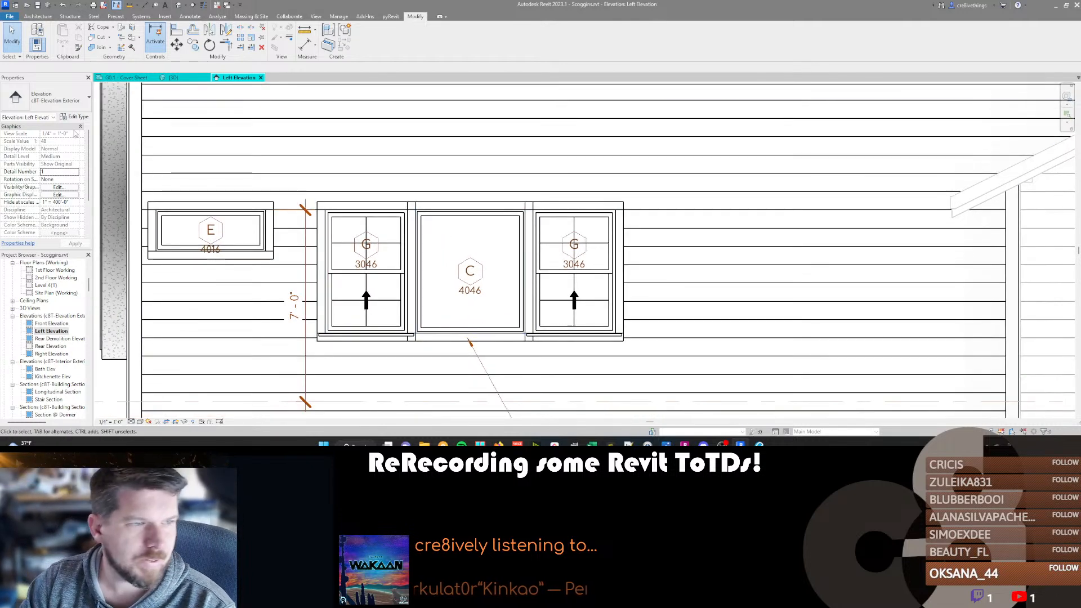
Close the 1st Floor Working plan after a brief check and open sheet A1.1 - Floor Plans + Stair Detail.
double_click(56, 270)
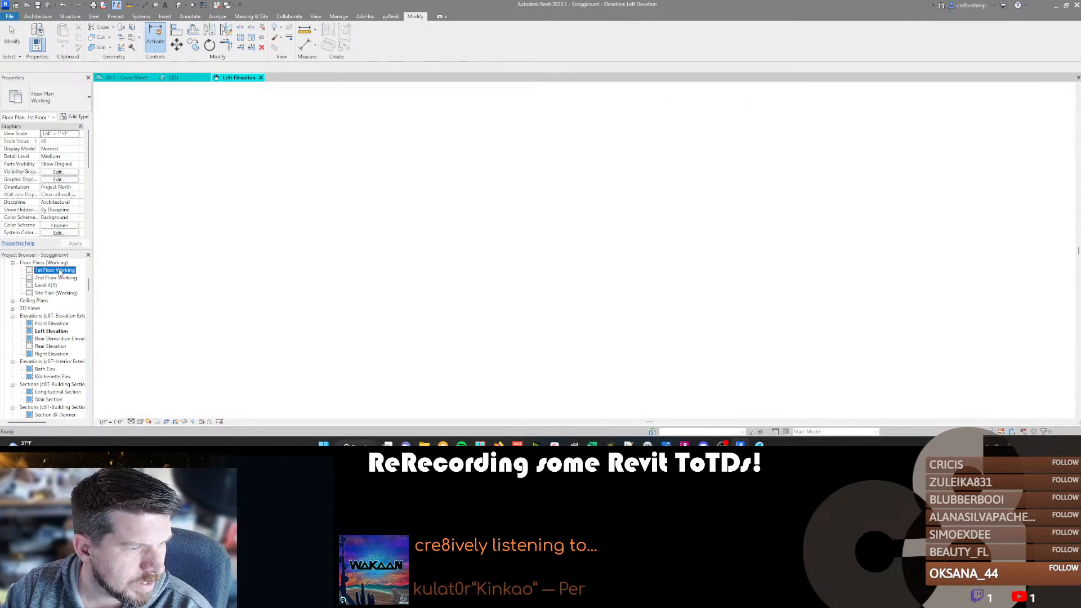
click(325, 77)
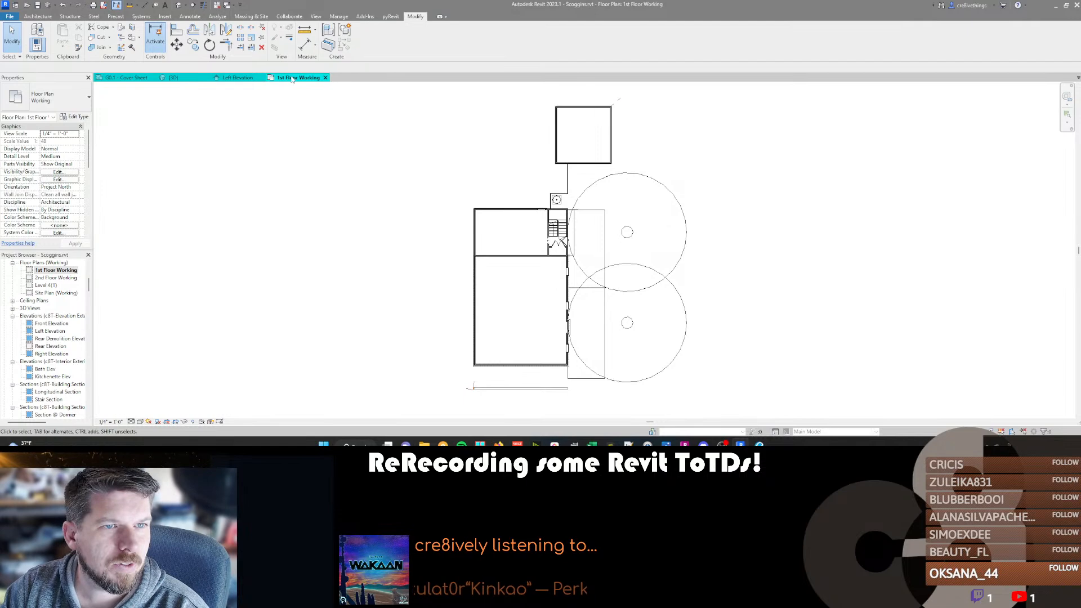
scroll(45, 338, down, 10)
scroll(44, 349, down, 7)
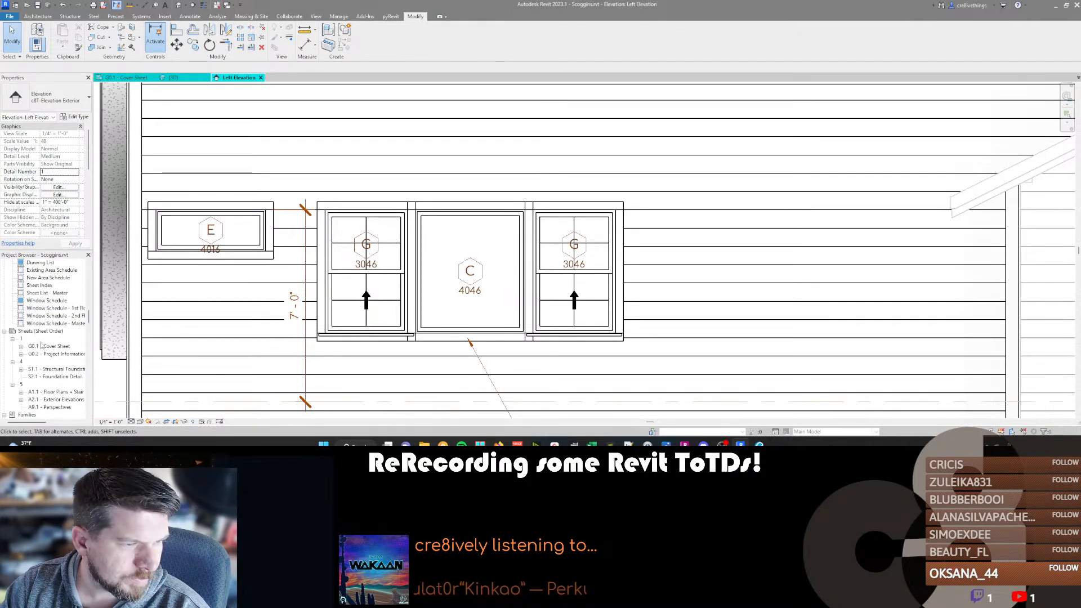
double_click(45, 370)
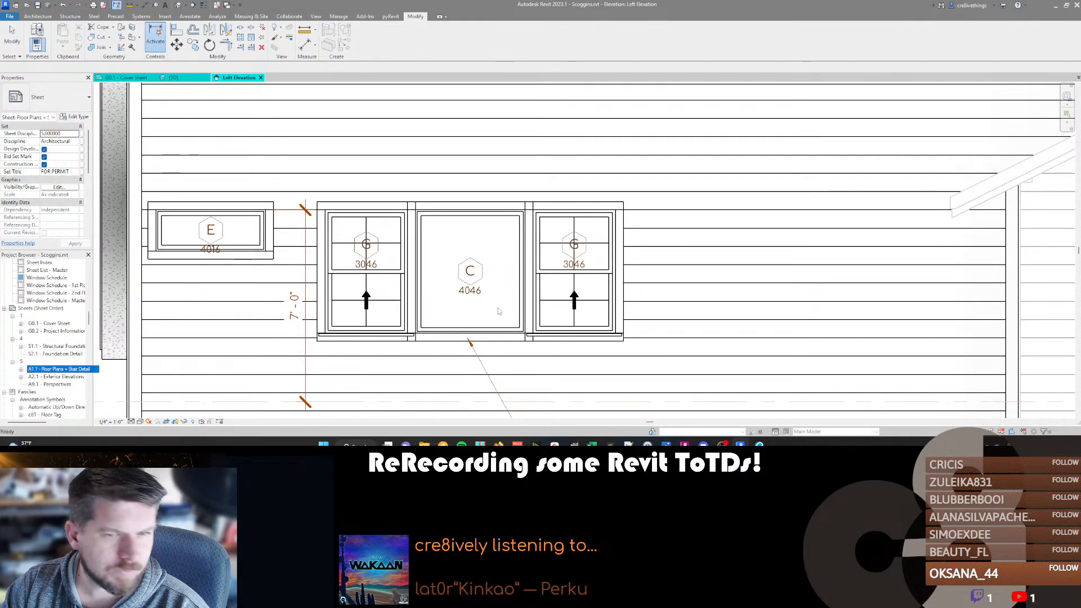
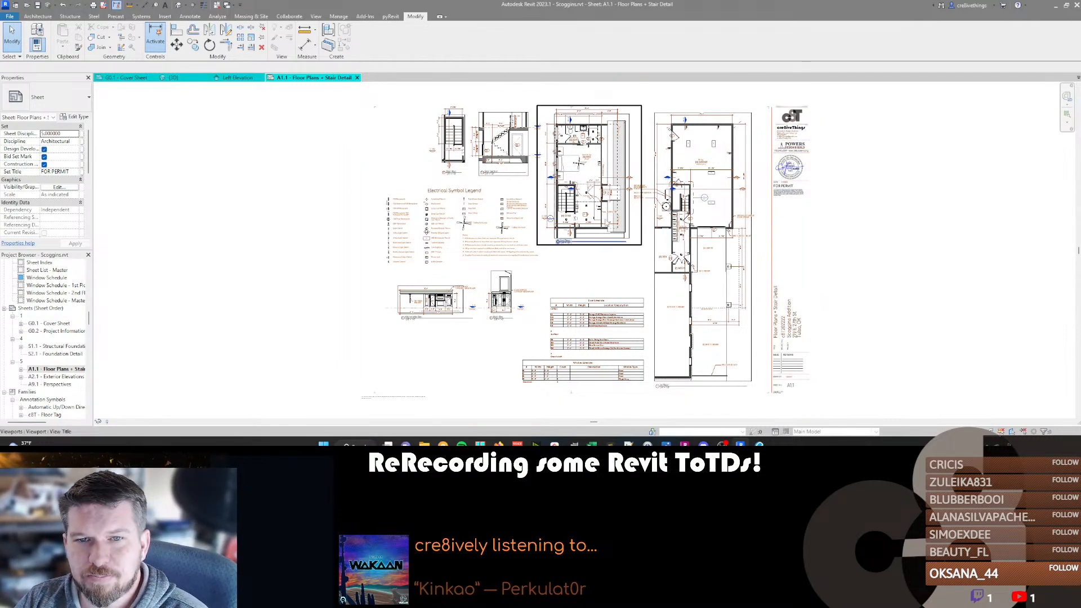
Activate the 2nd Floor plan on the sheet and nudge the lower bedroom 3046 window tag up, away from the 5/A2.1 section line.
middle_drag(755, 288, 691, 280)
scroll(605, 126, up, 3)
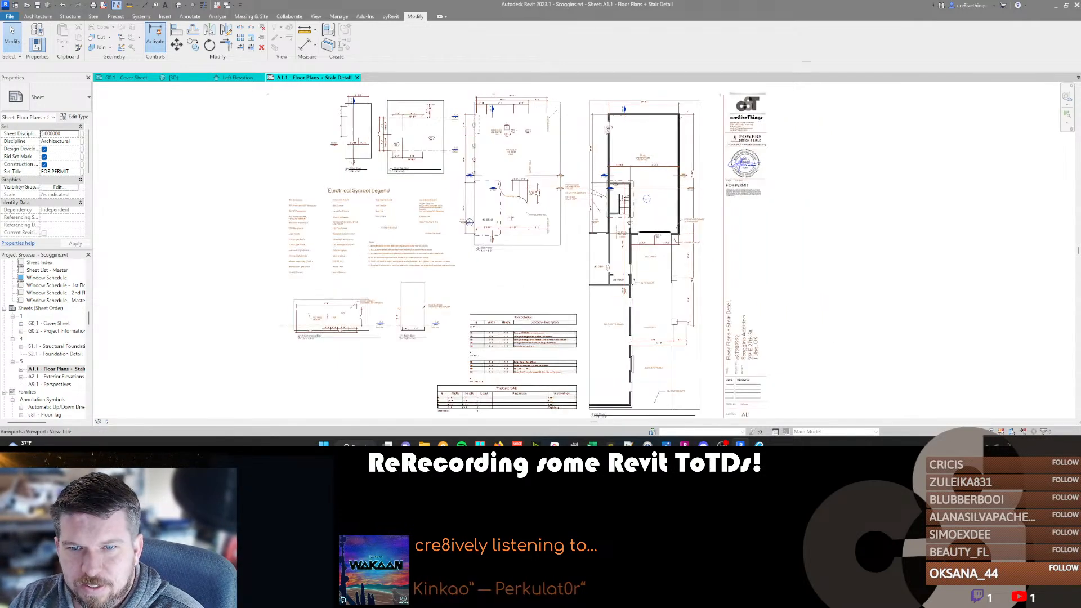
scroll(337, 151, up, 4)
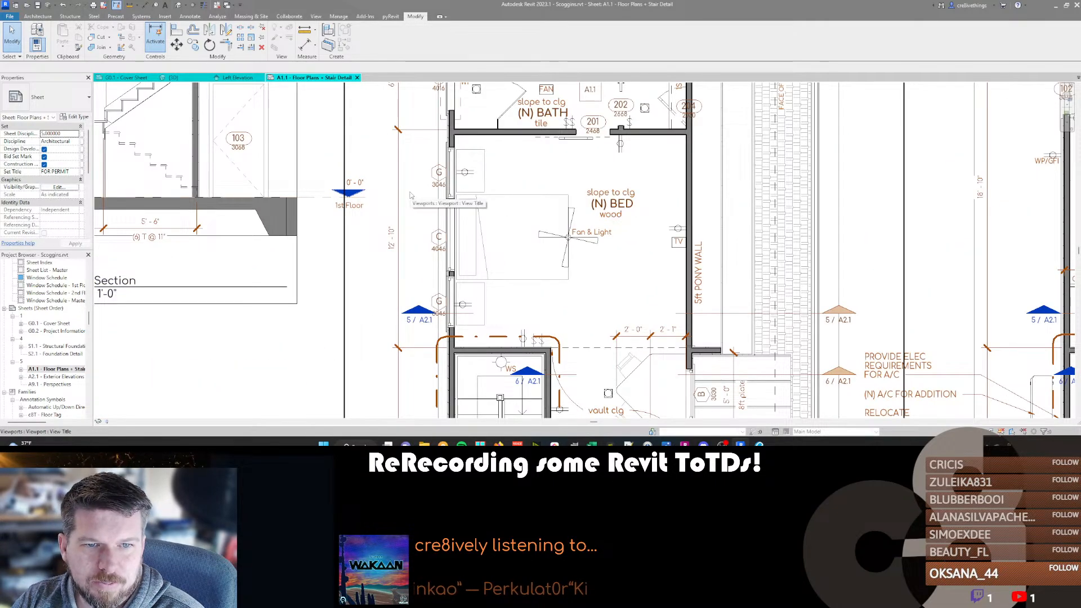
double_click(405, 226)
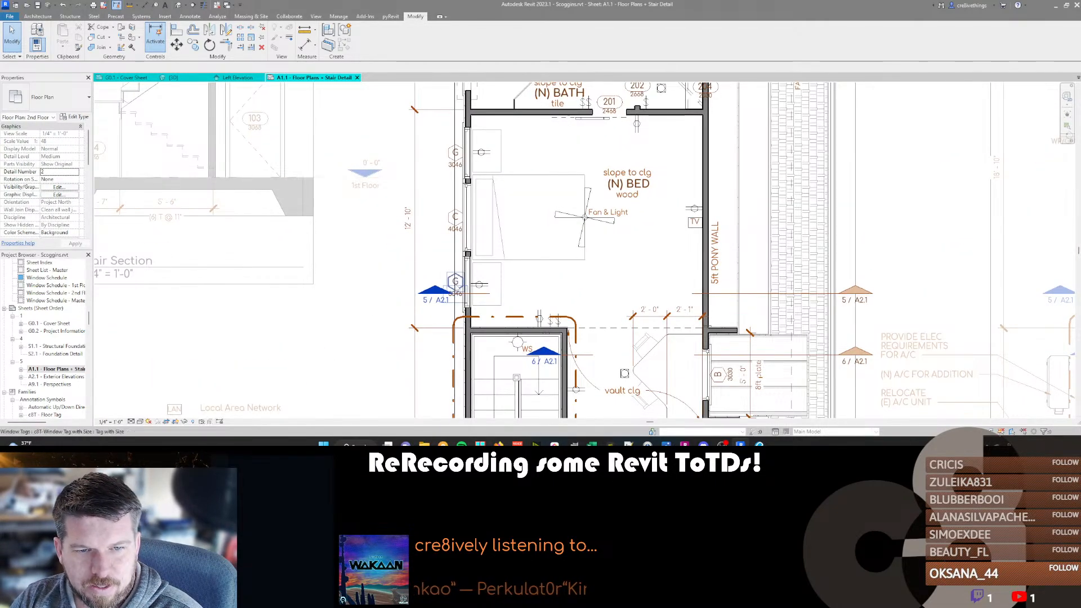
click(483, 295)
click(456, 282)
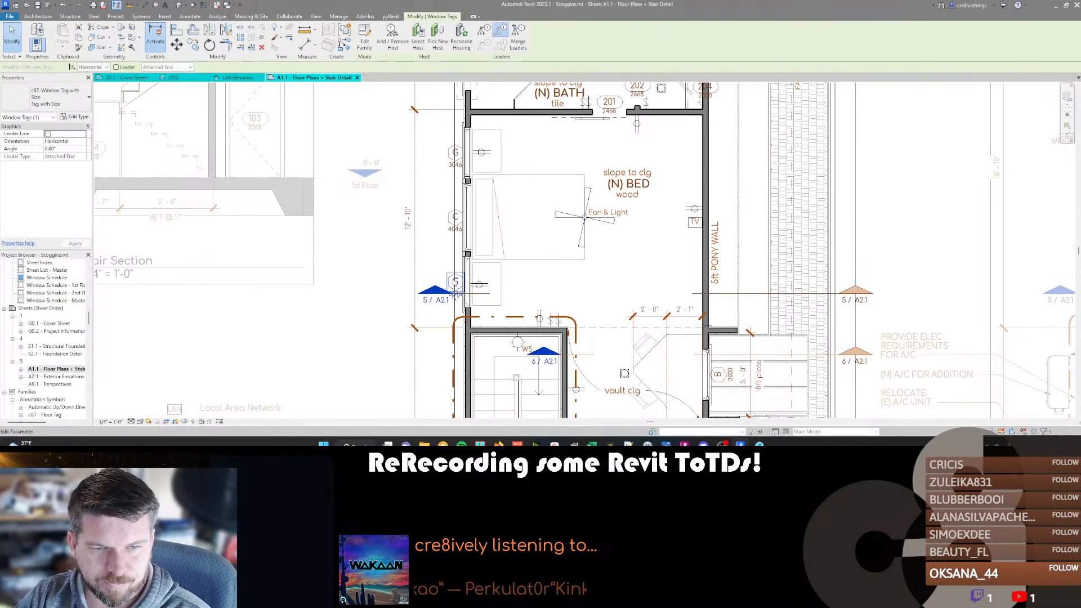
key(Escape)
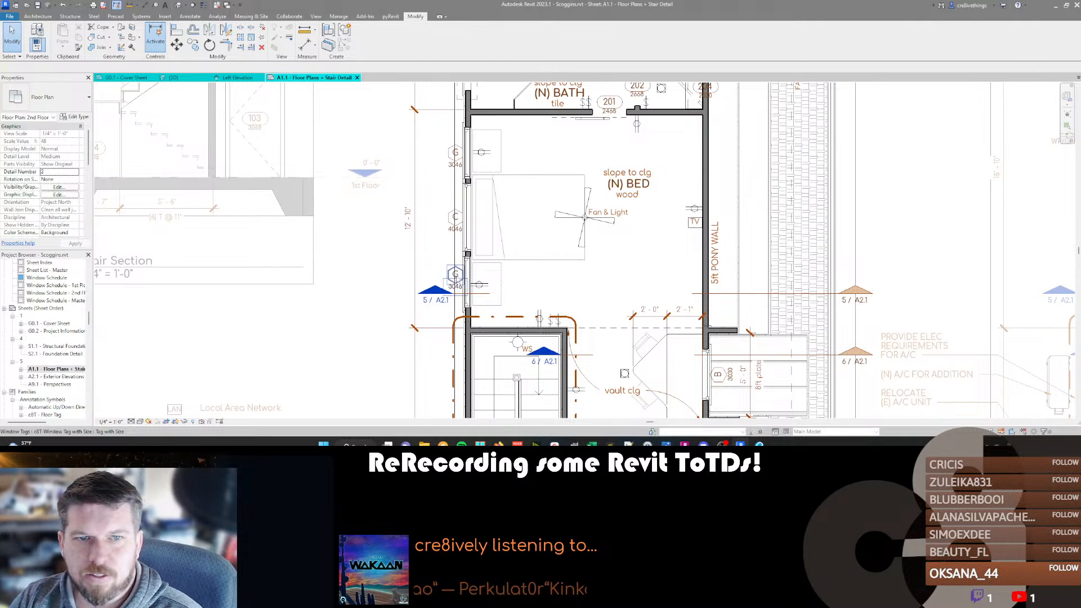
Switch to the City of Tulsa corrections PDF in Revu and highlight the Building Review comment on the bedroom window opening.
key(alt+Tab)
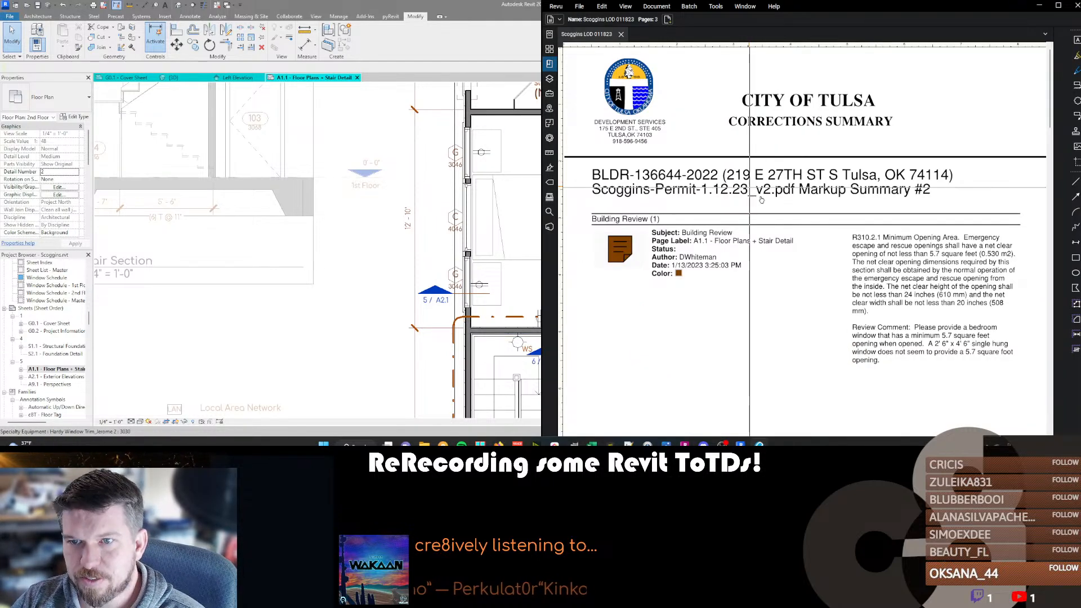
scroll(894, 256, down, 2)
key(h)
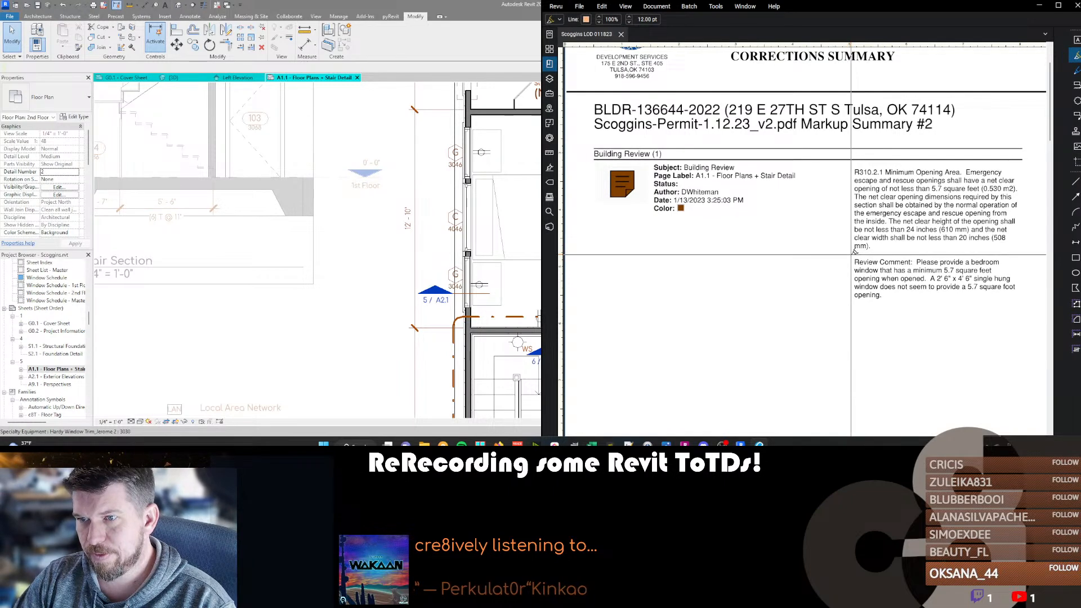
mouse_move(856, 260)
mouse_down()
mouse_move(1024, 262)
mouse_move(1008, 279)
mouse_move(838, 279)
mouse_up()
Read the Zoning Review comment about nonconforming lots, setbacks and open space, and return to the Revit sheet.
scroll(834, 288, down, 5)
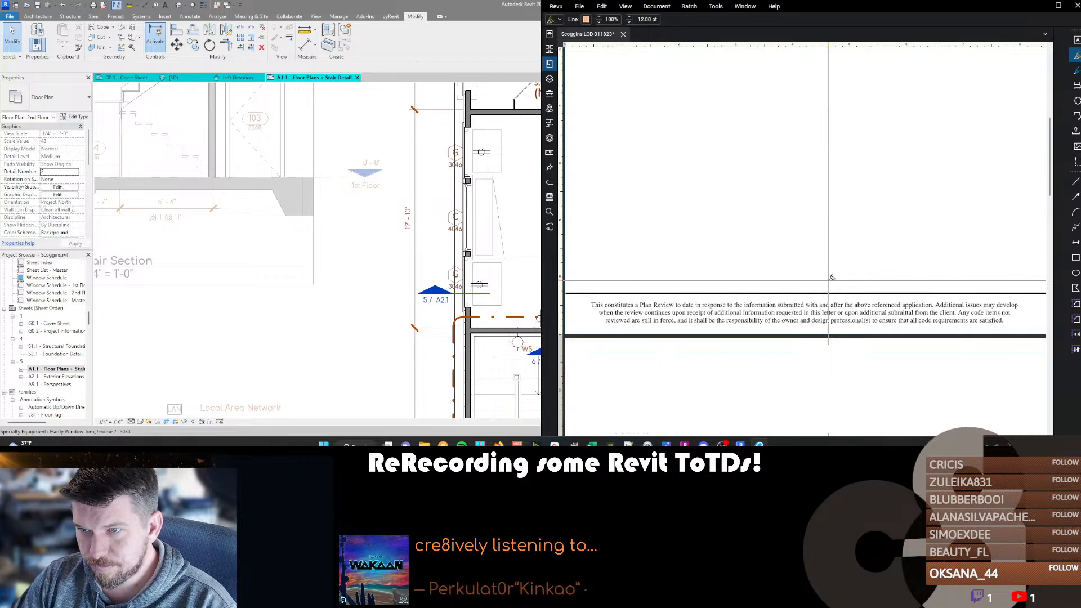
scroll(831, 277, down, 5)
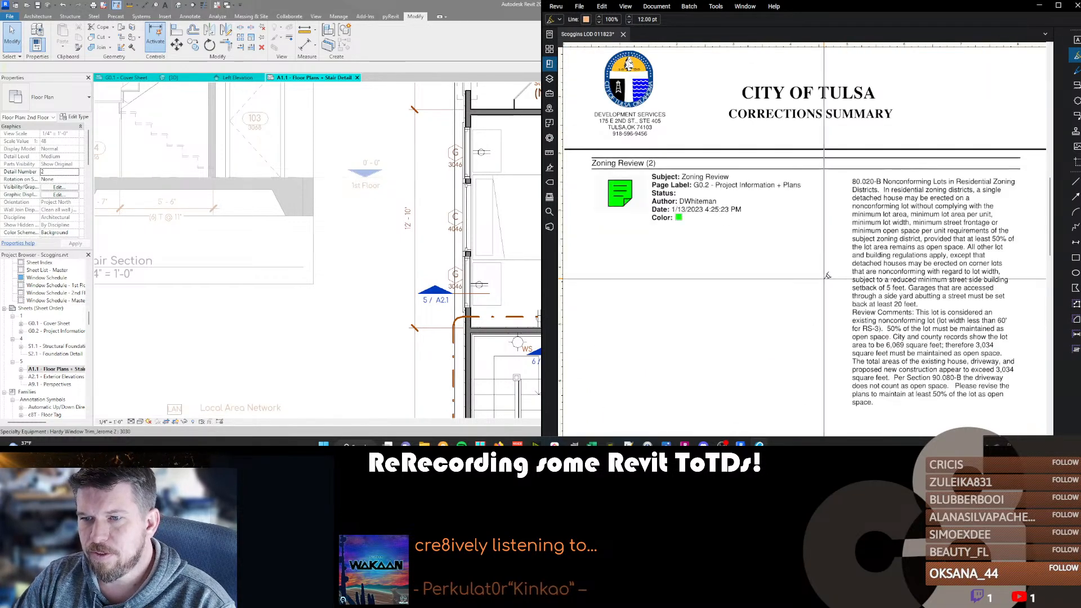
scroll(828, 275, up, 1)
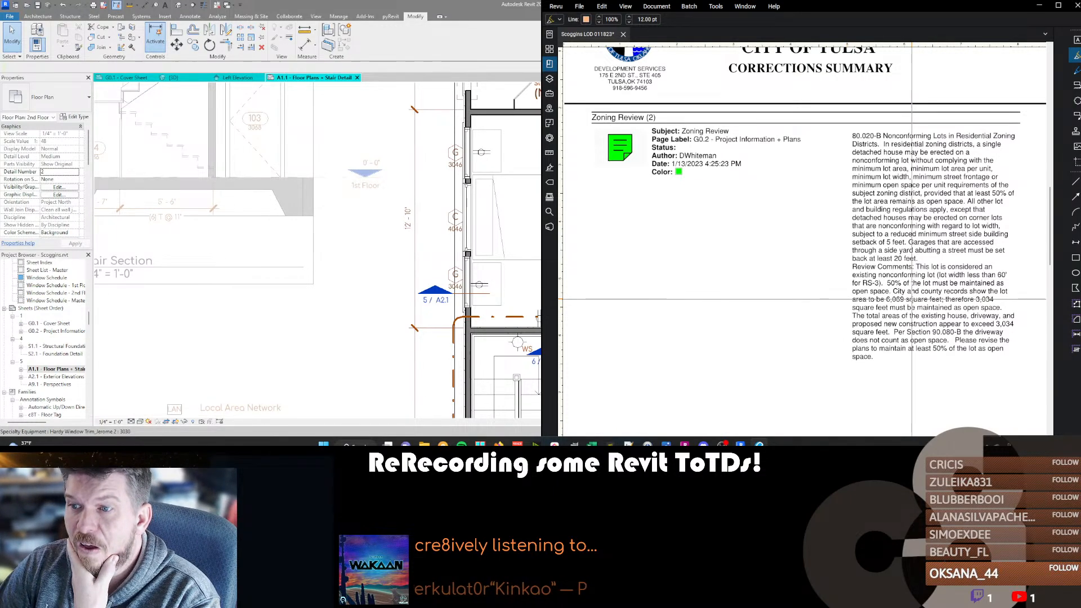
scroll(309, 235, down, 4)
key(super+Up)
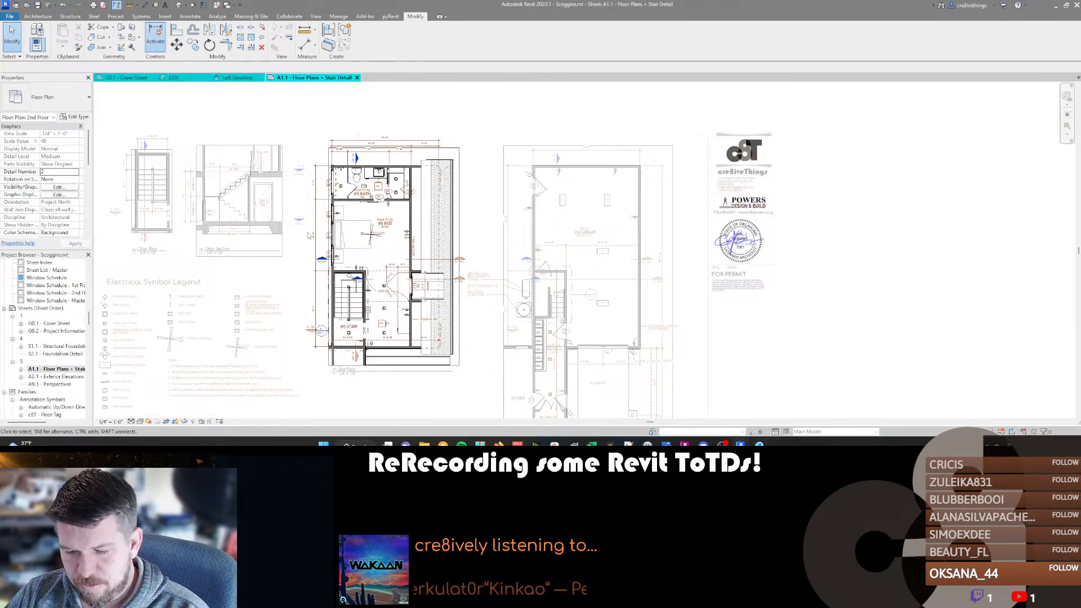
Deactivate the 2nd Floor plan, open sheet G0.2 - Project Information + Plans and activate its Site Plan view.
double_click(309, 235)
scroll(265, 258, down, 3)
middle_drag(265, 258, 292, 229)
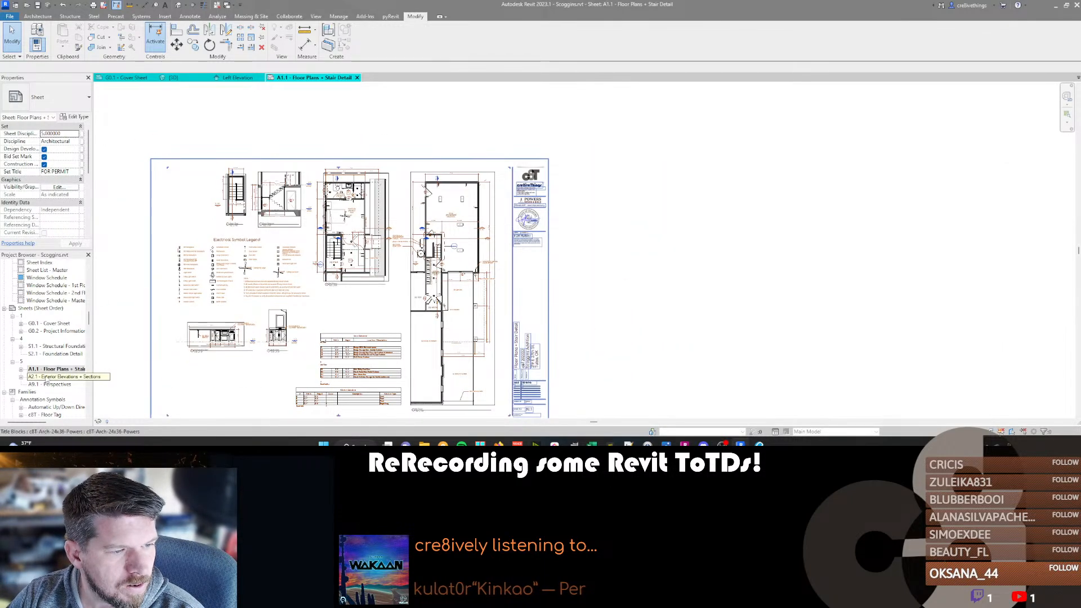
click(57, 332)
scroll(703, 245, up, 7)
middle_drag(707, 263, 674, 240)
double_click(422, 243)
Sketch a new property line across the lot, offset 20' inward from the rear property line beside the easement, and finish it.
click(443, 196)
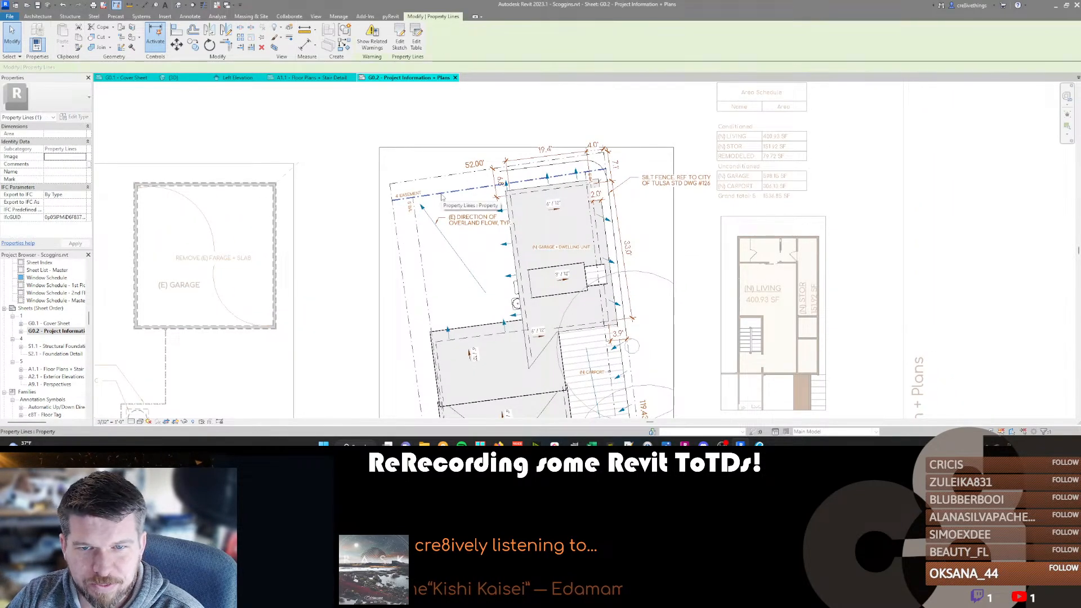
double_click(442, 196)
click(490, 226)
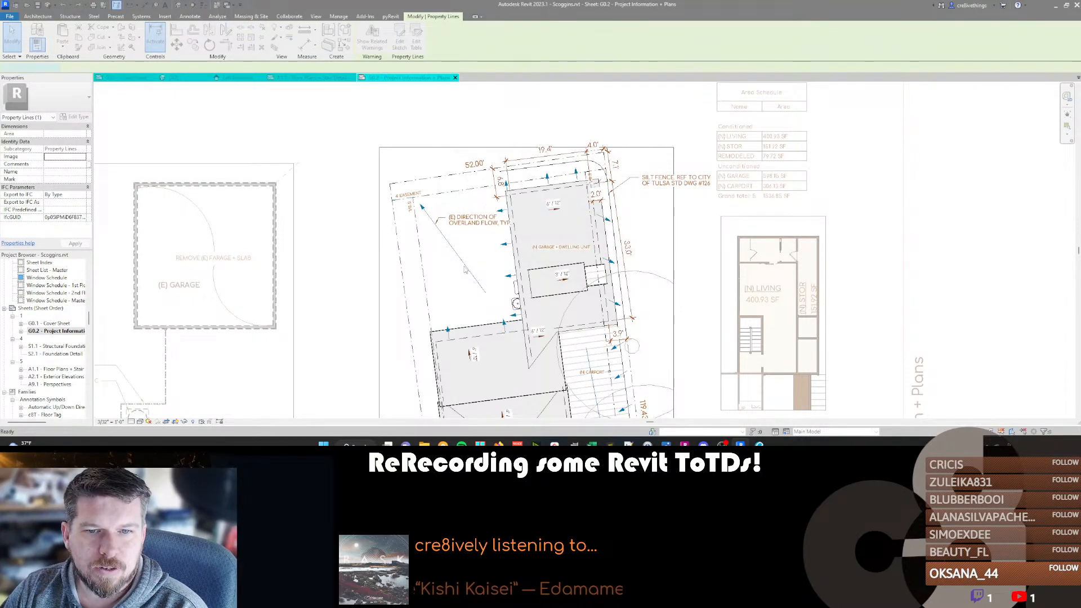
click(398, 47)
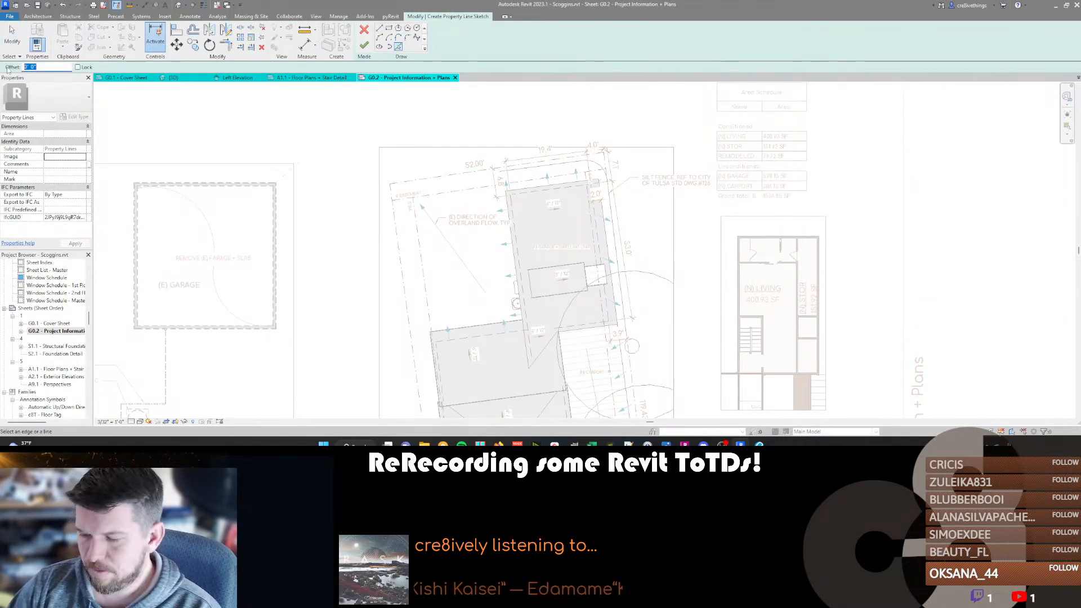
click(432, 181)
middle_drag(452, 280, 451, 279)
key(f)
key(f)
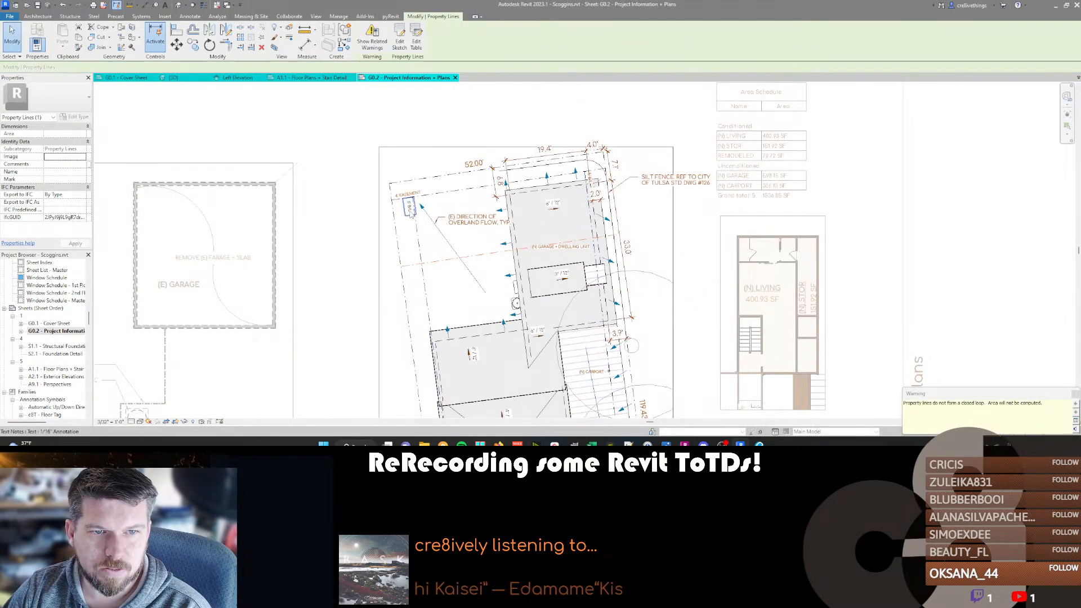
Copy the vertical 5' B/L text note from the side building line down to the new line across the lot.
click(411, 212)
key(c)
key(o)
click(411, 209)
click(438, 267)
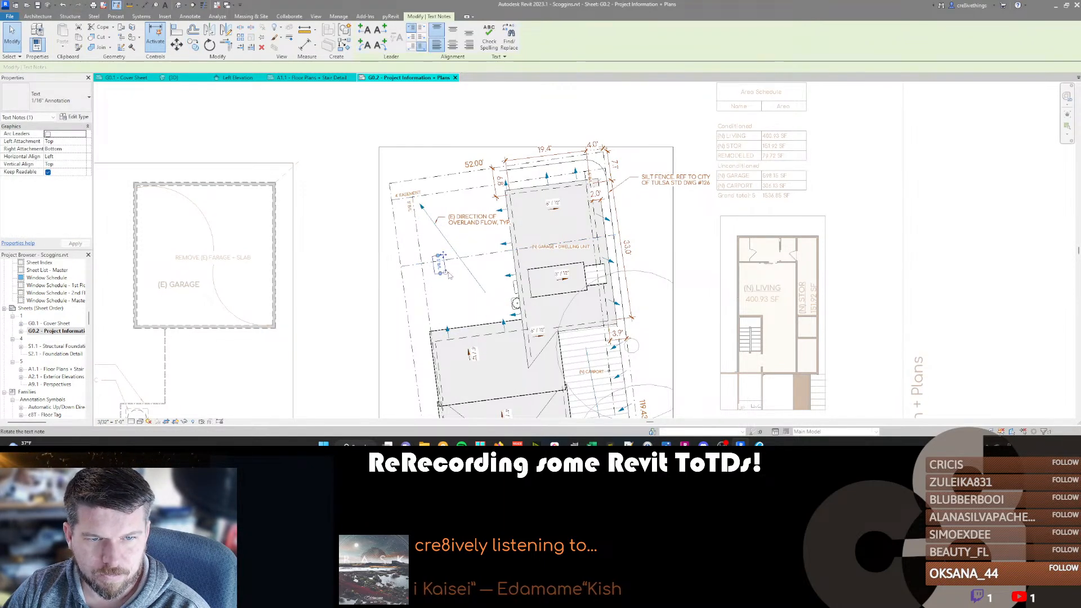
Rotate the copied B/L note 90 degrees so it runs parallel to the new building line, and position it just below that line.
scroll(448, 273, up, 2)
key(r)
key(o)
click(484, 254)
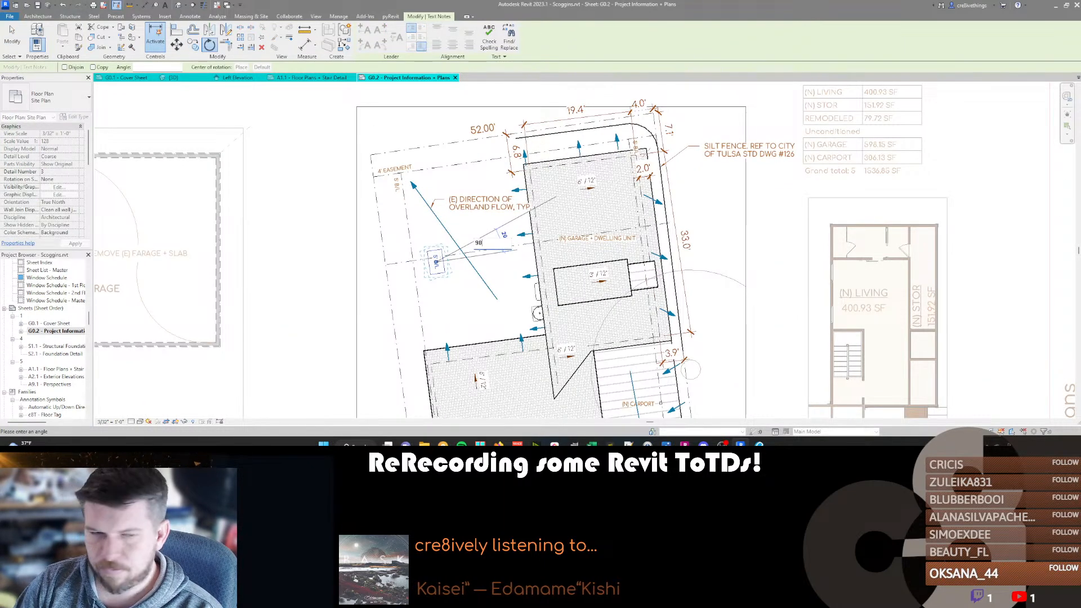
click(487, 235)
scroll(423, 257, up, 2)
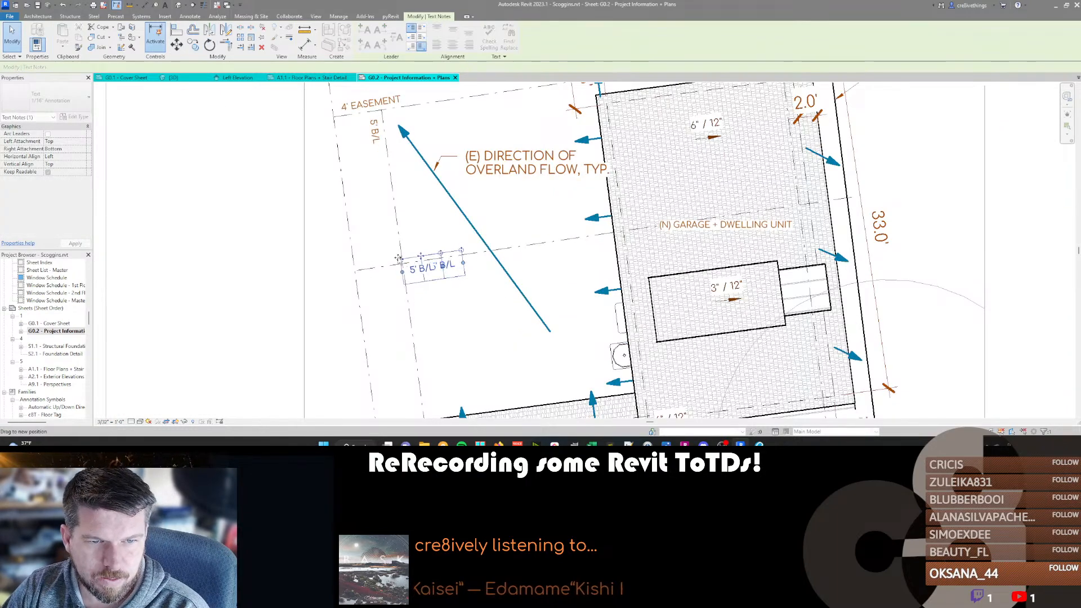
drag(398, 259, 398, 260)
click(383, 246)
scroll(466, 255, down, 5)
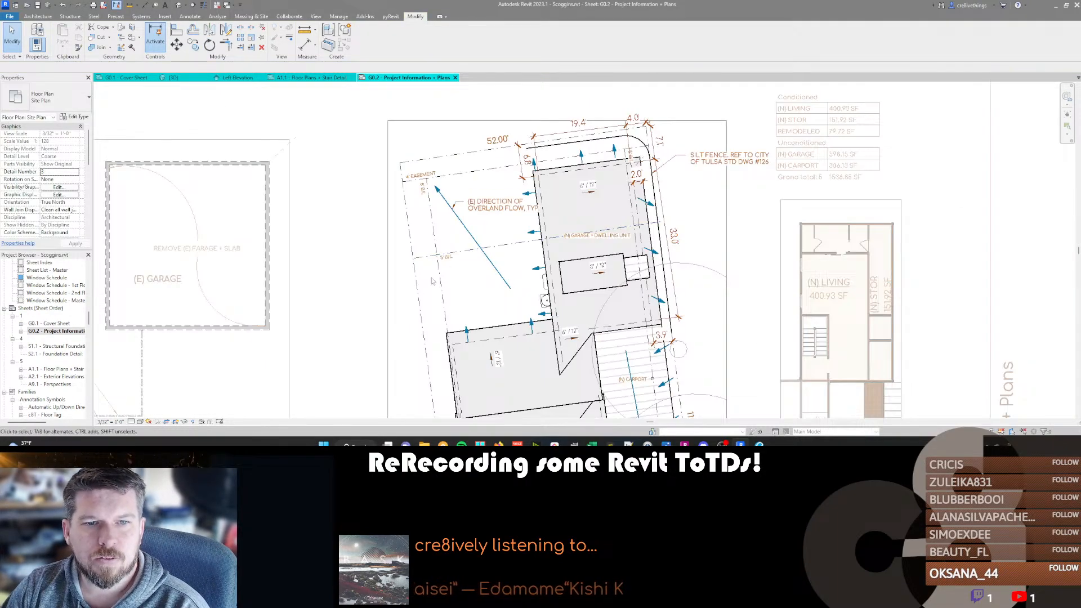
Change the copied note's text to 20' B/L and move it just above the new building line.
scroll(442, 275, up, 5)
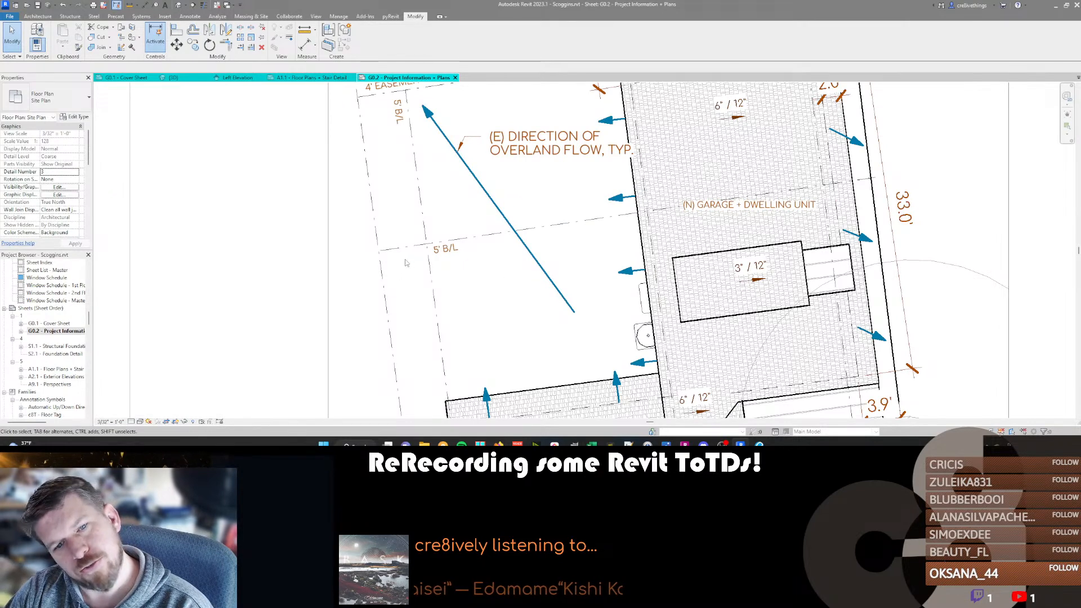
double_click(437, 254)
text(20)
text(')
key(Escape)
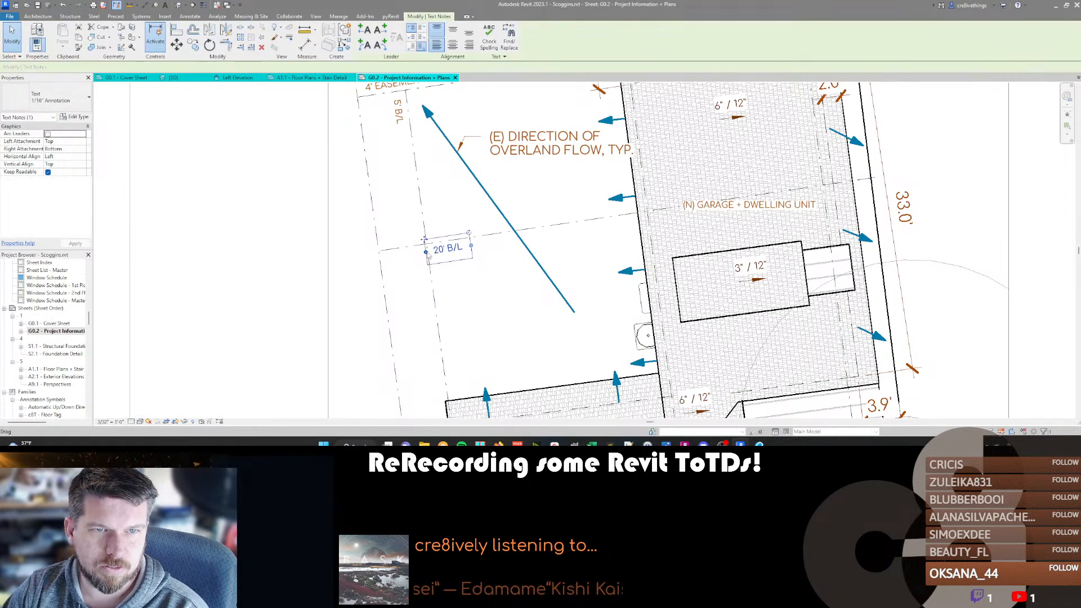
drag(424, 241, 418, 226)
key(Escape)
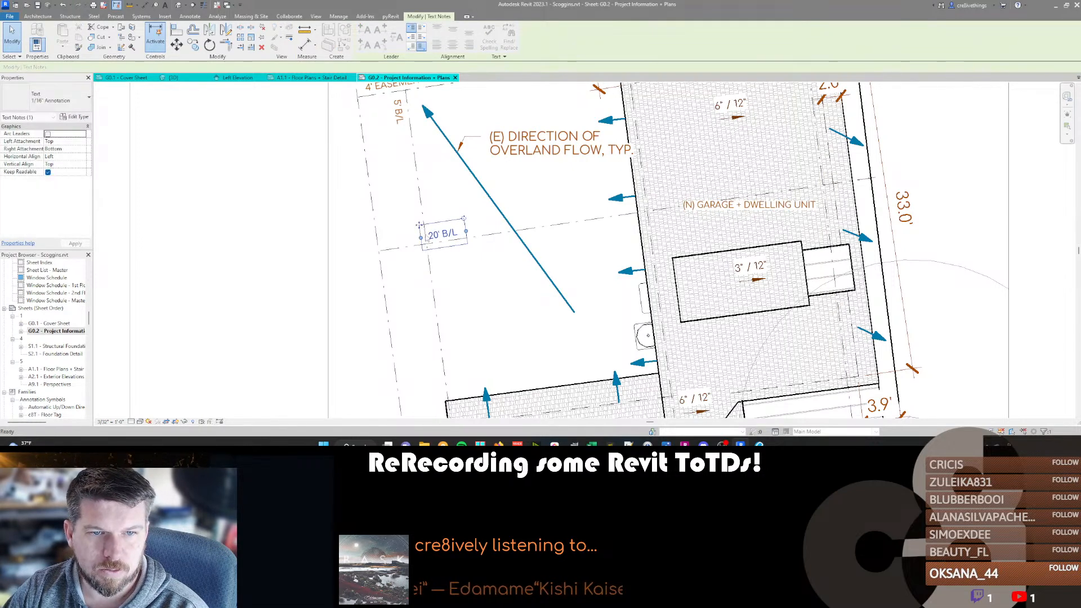
scroll(424, 298, down, 3)
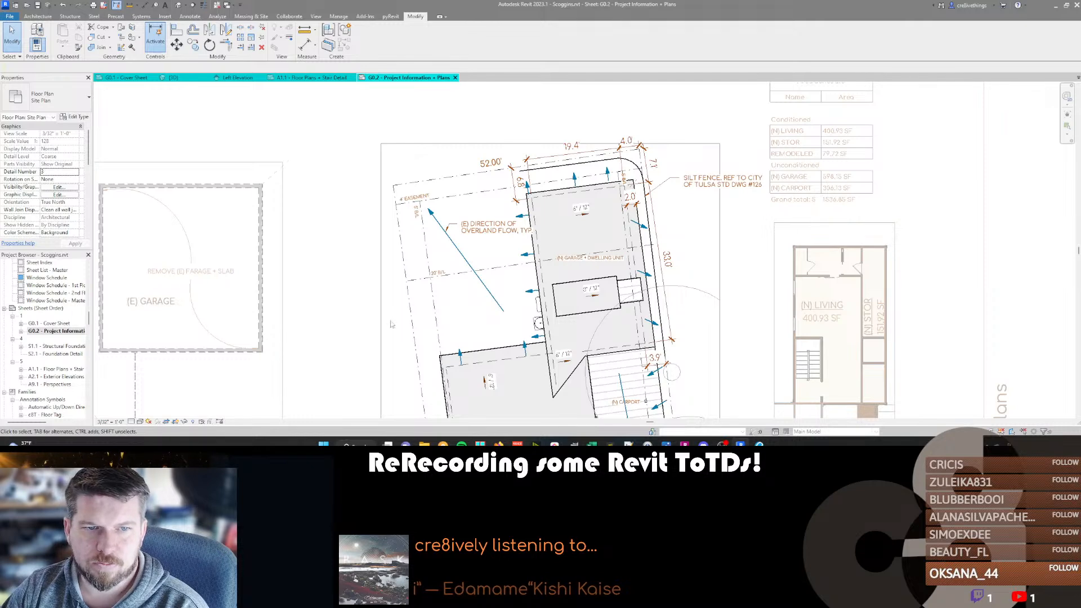
double_click(453, 278)
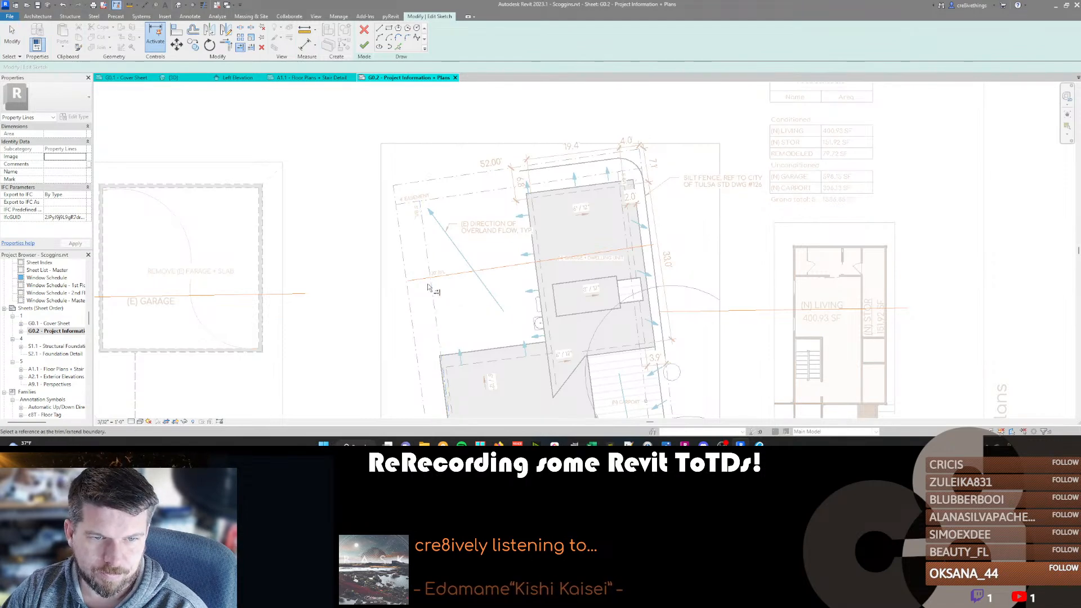
key(Escape)
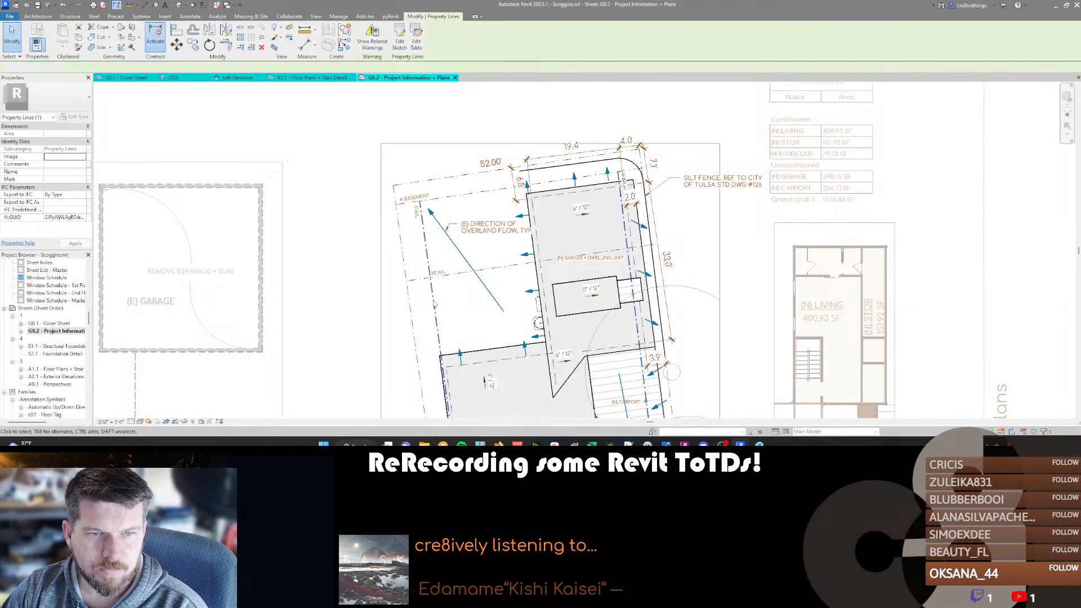
Edit the 5' building line sketch, trim both side lines back to the 20' building line, and finish the sketch.
double_click(434, 305)
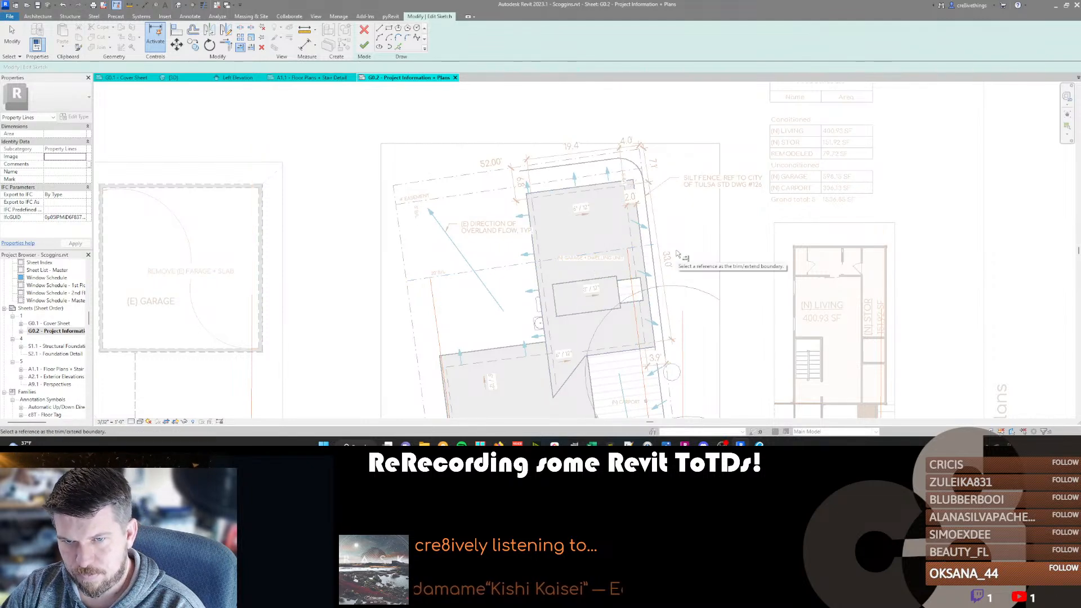
key(f)
key(f)
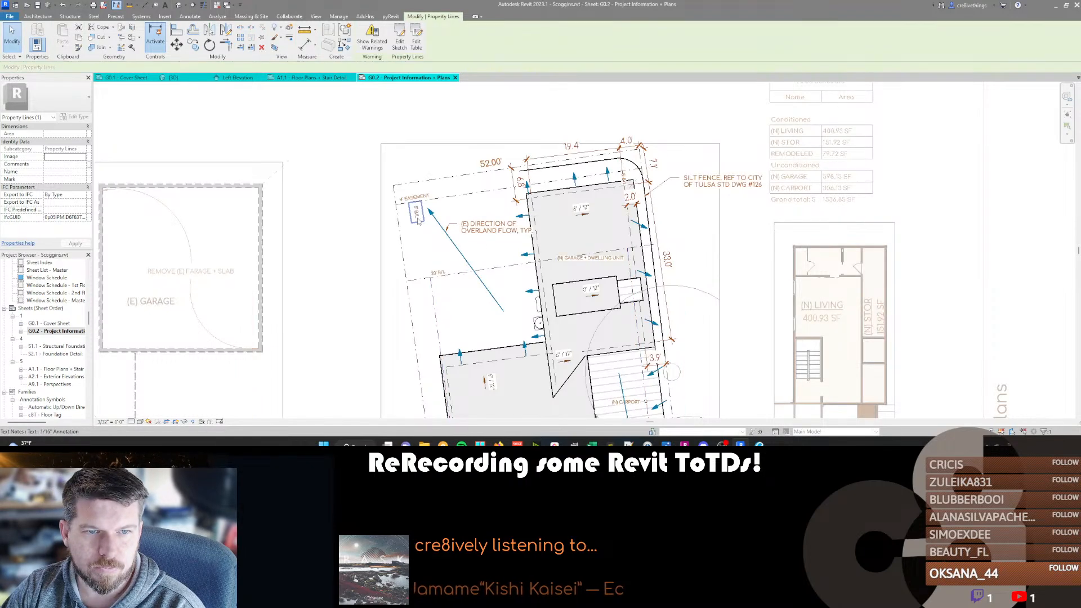
Move both 5' B/L notes down alongside the trimmed side building lines, just below the 20' building line.
click(416, 212)
drag(419, 204, 430, 281)
click(625, 177)
drag(631, 173, 642, 246)
scroll(642, 245, up, 3)
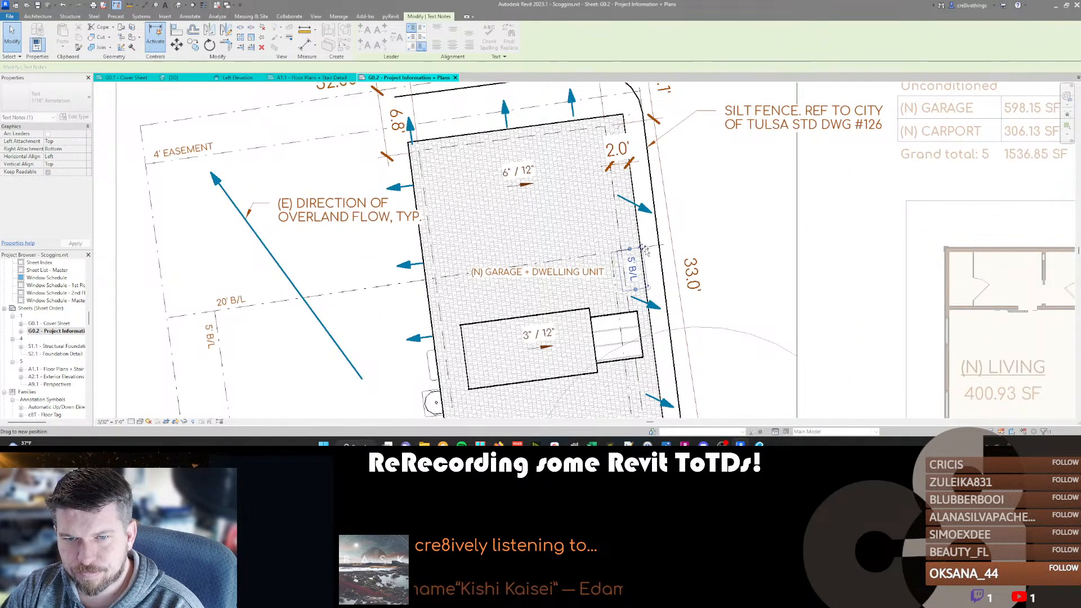
key(Escape)
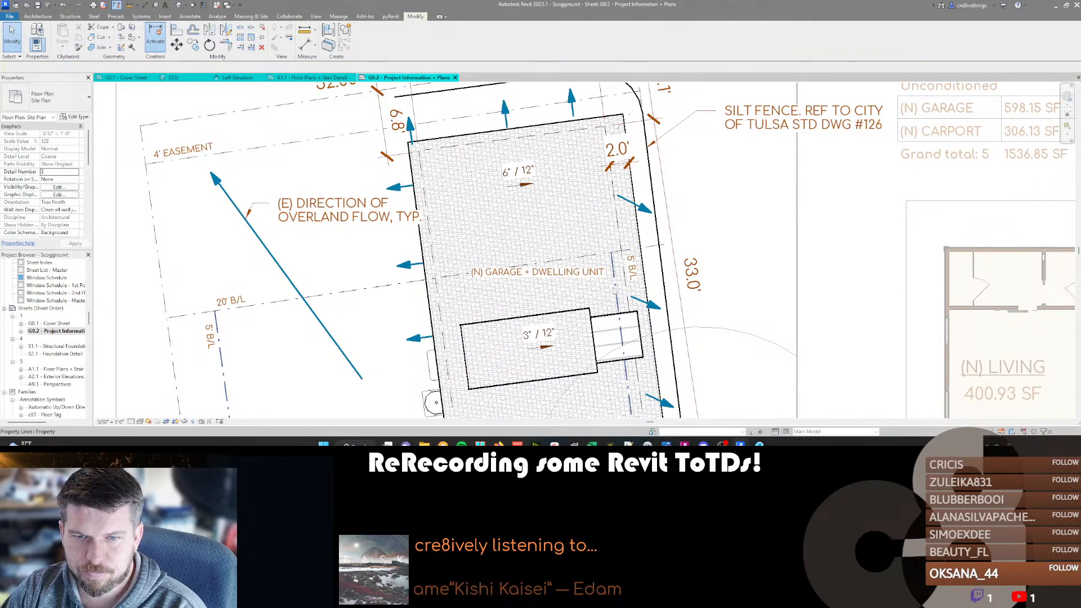
drag(640, 255, 631, 255)
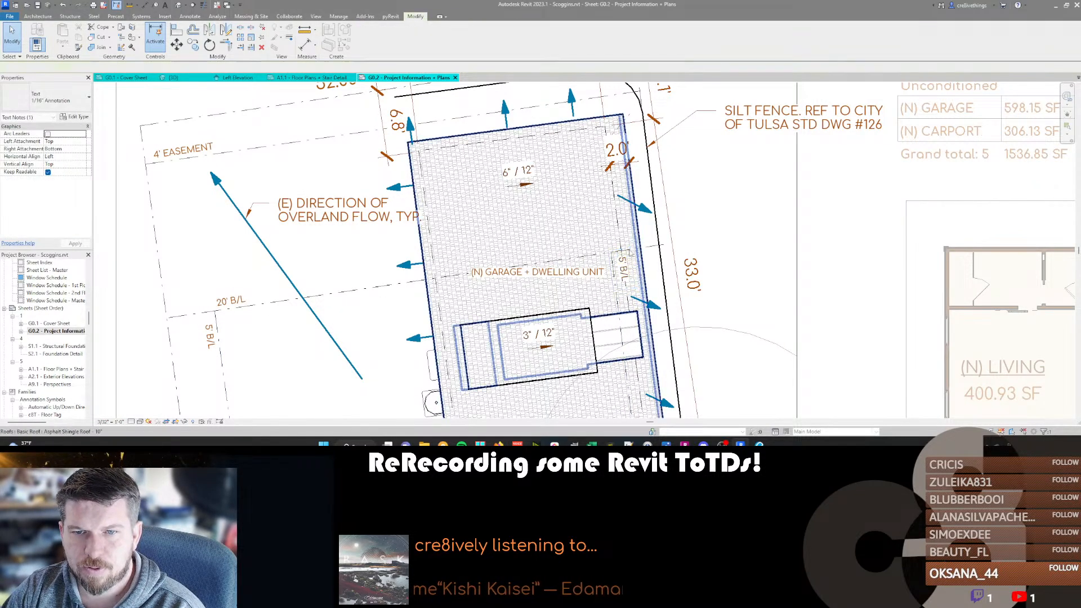
key(Escape)
Check the distance from the 5' building line to the roof edge of the new garage with an aligned dimension preview, without placing it.
scroll(616, 207, down, 2)
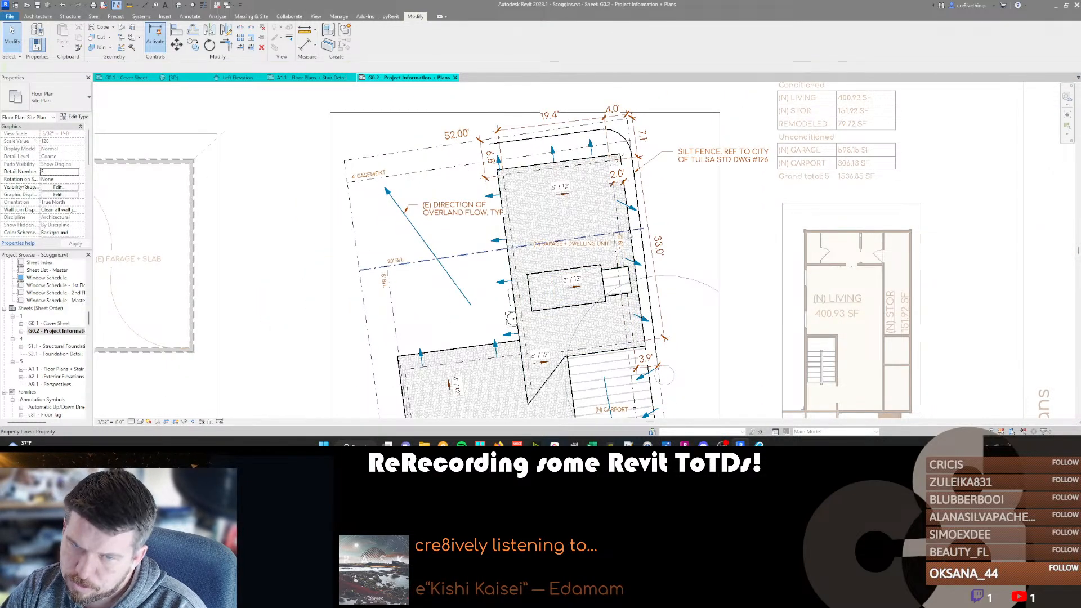
scroll(629, 248, up, 2)
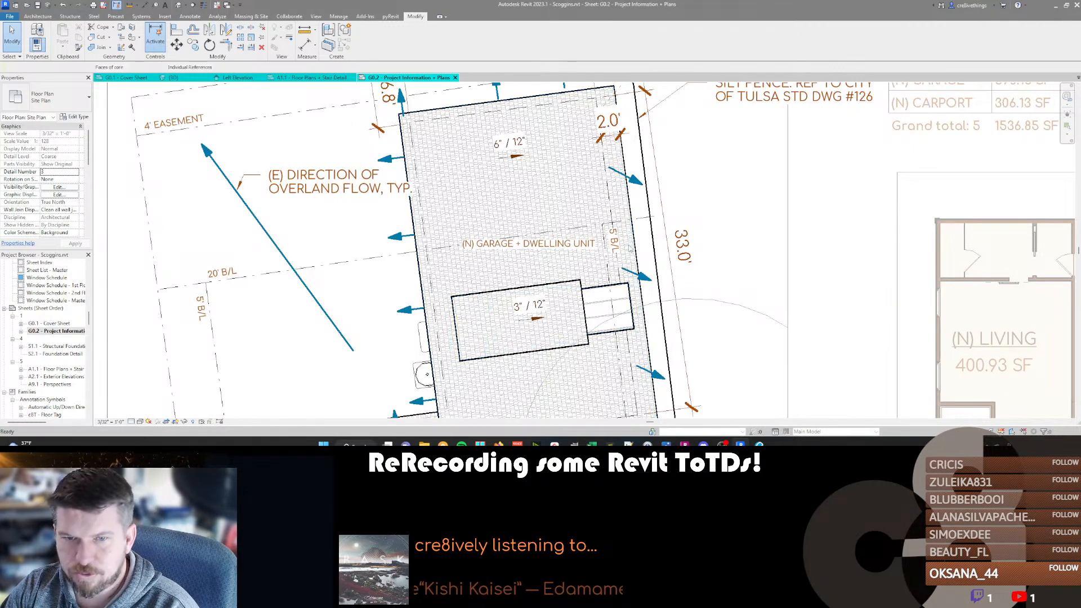
key(d)
key(i)
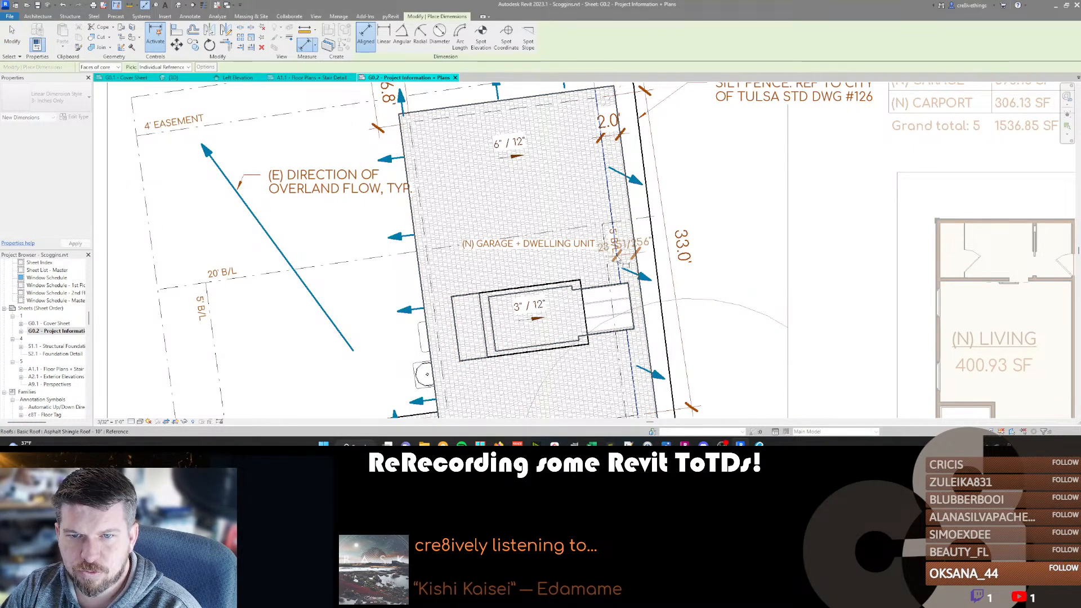
click(635, 251)
key(Escape)
key(Escape)
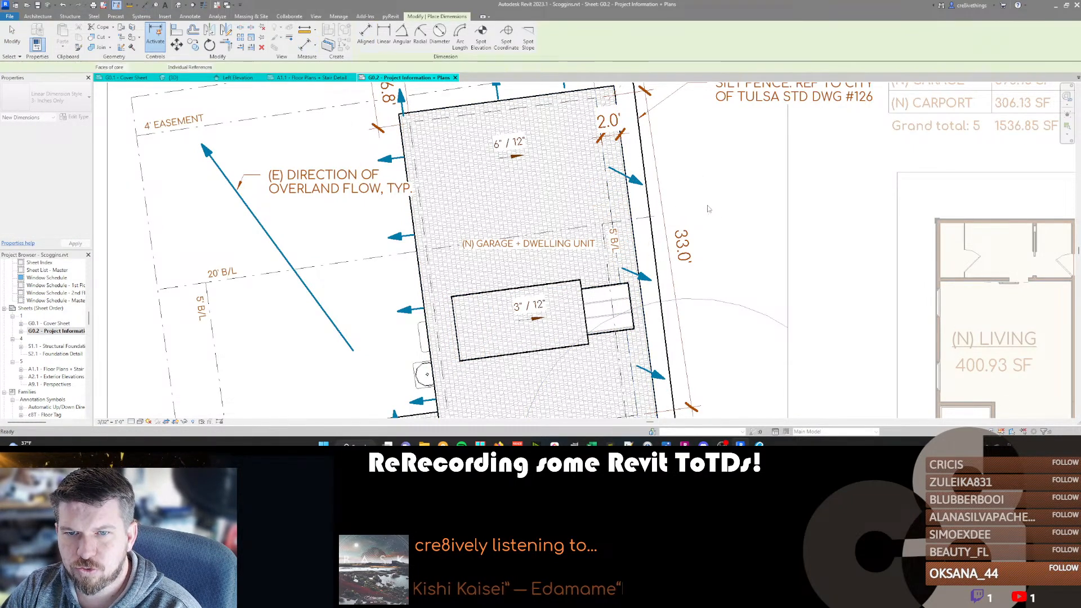
Check the site plan property lines' area and reread the city's nonconforming-lot open space comment in Revu.
scroll(683, 252, down, 2)
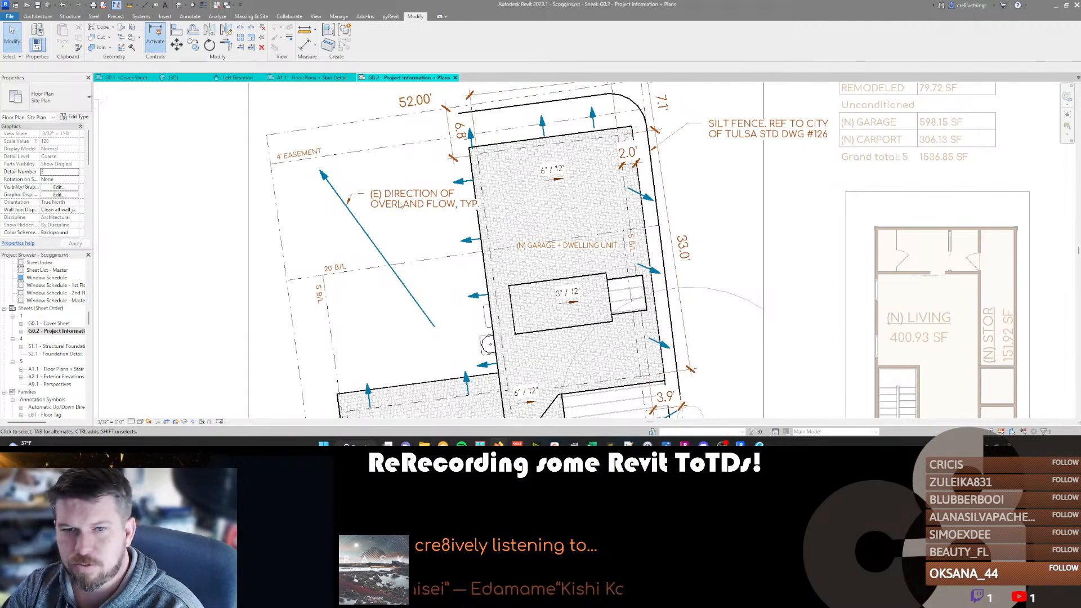
scroll(398, 219, down, 4)
middle_drag(503, 252, 494, 163)
middle_drag(521, 317, 549, 278)
scroll(542, 275, down, 2)
click(448, 345)
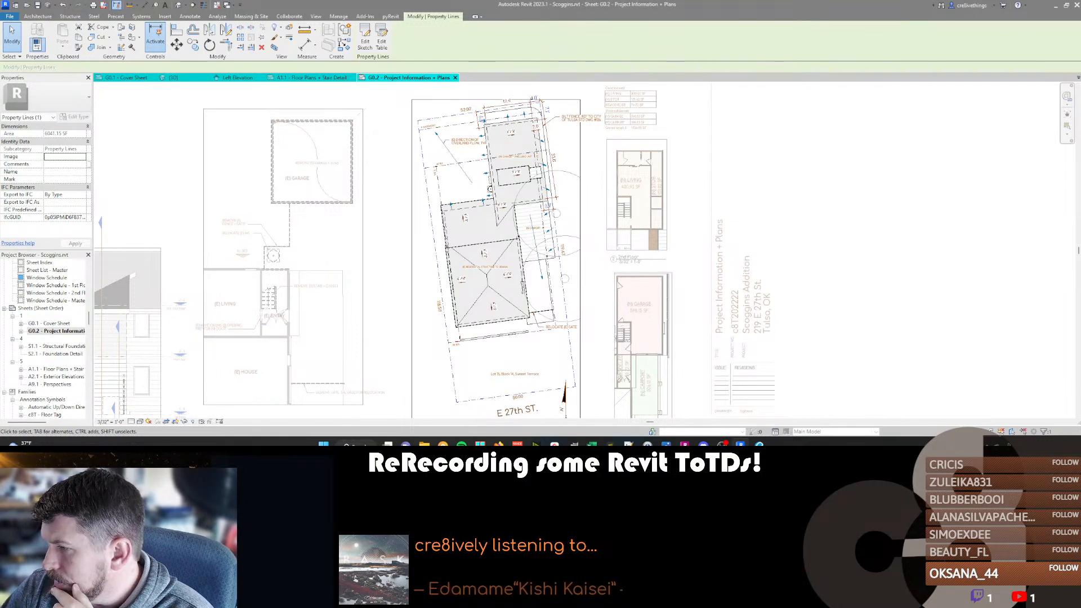
click(759, 445)
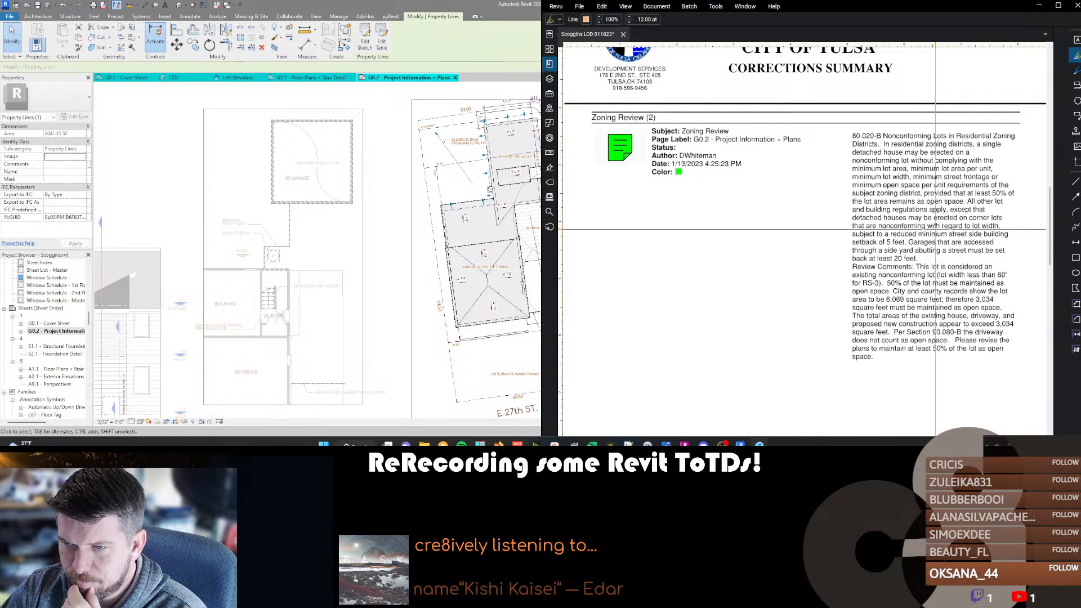
click(440, 240)
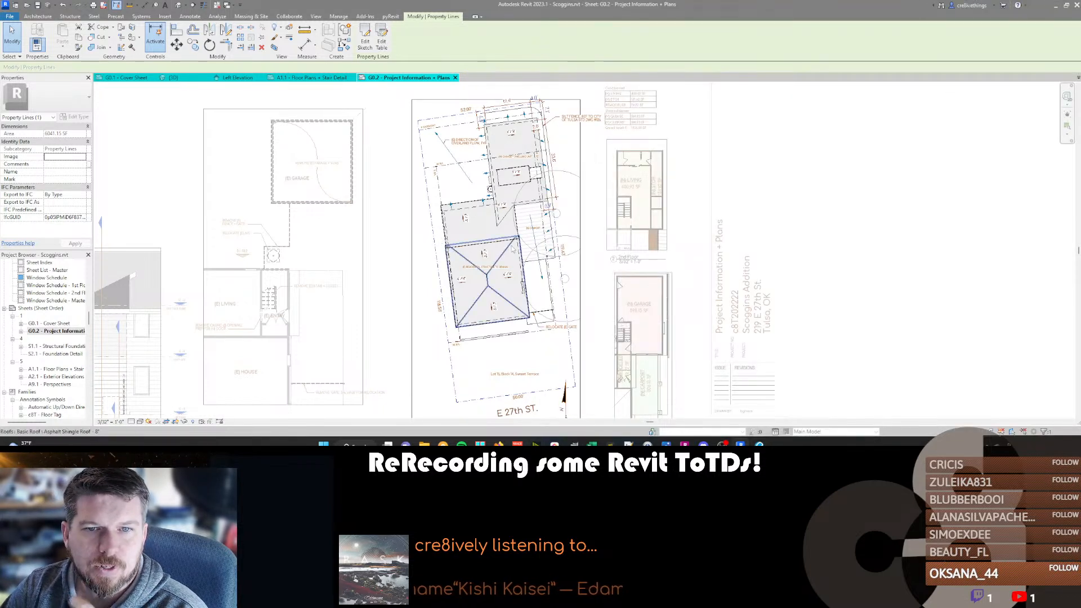
Create a 1st Floor area plan using the Existing Area type, without automatic boundary lines on the external walls.
click(316, 16)
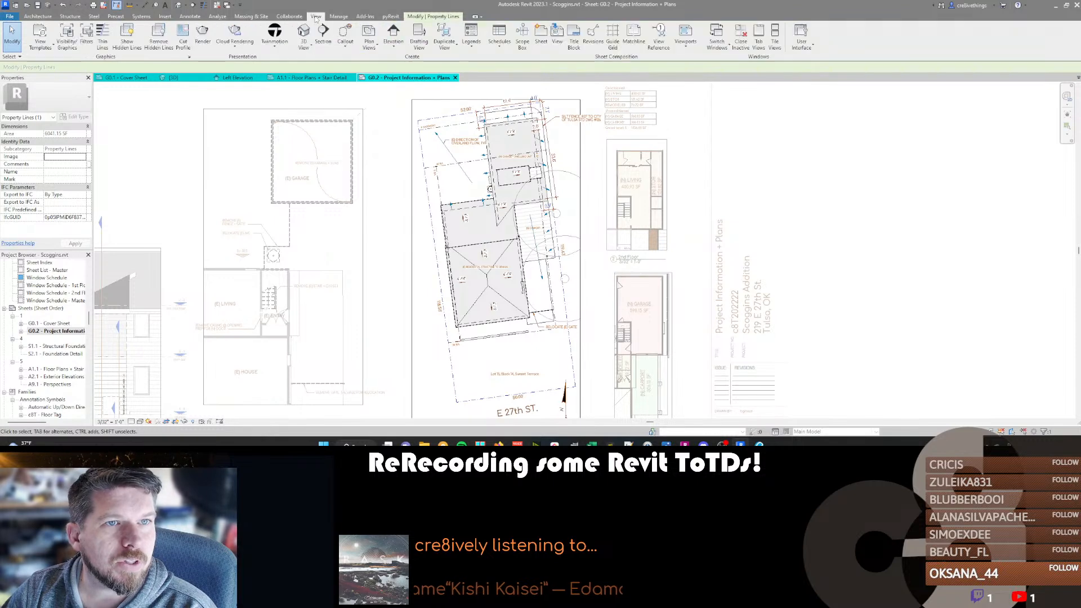
click(368, 48)
click(386, 129)
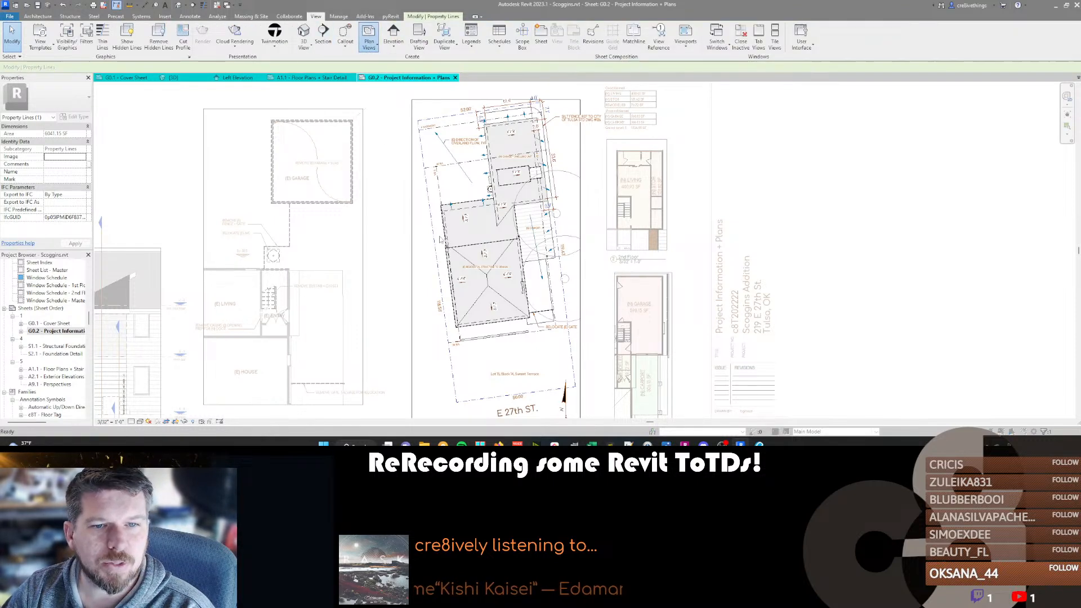
click(259, 155)
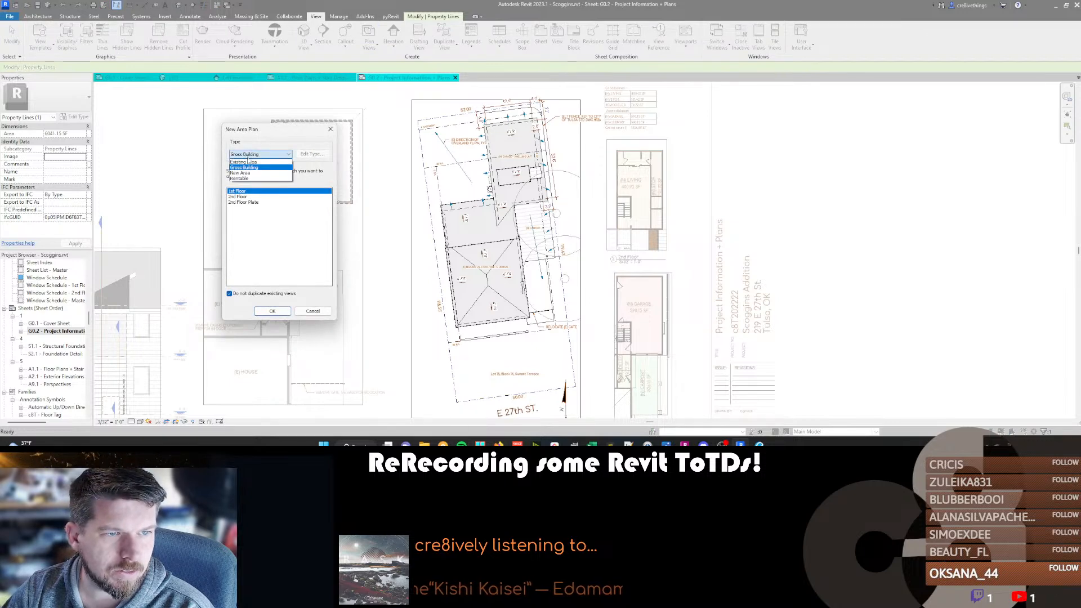
click(254, 162)
click(273, 312)
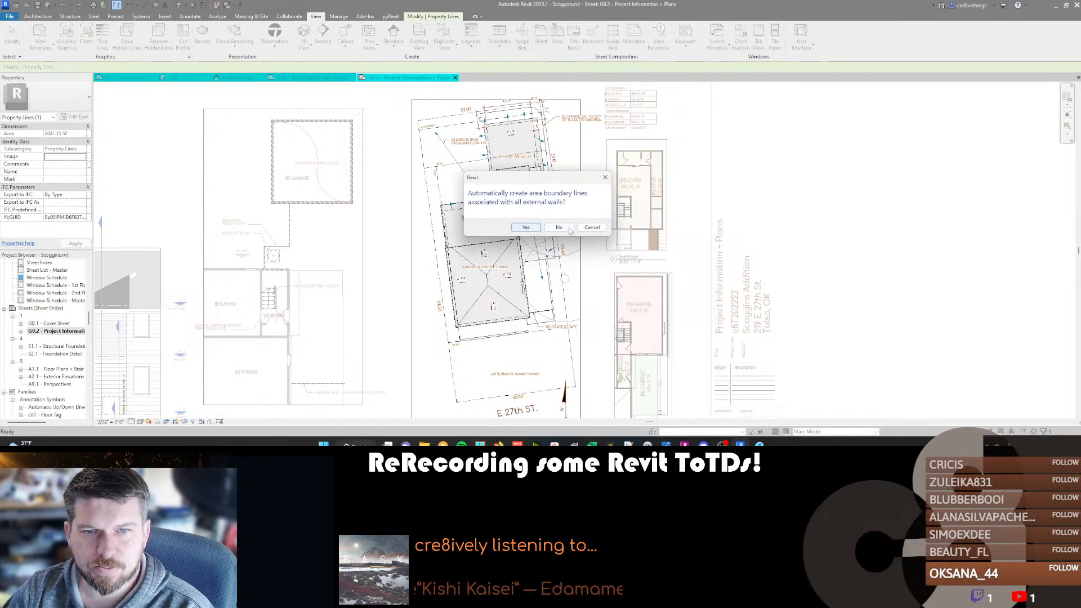
click(554, 228)
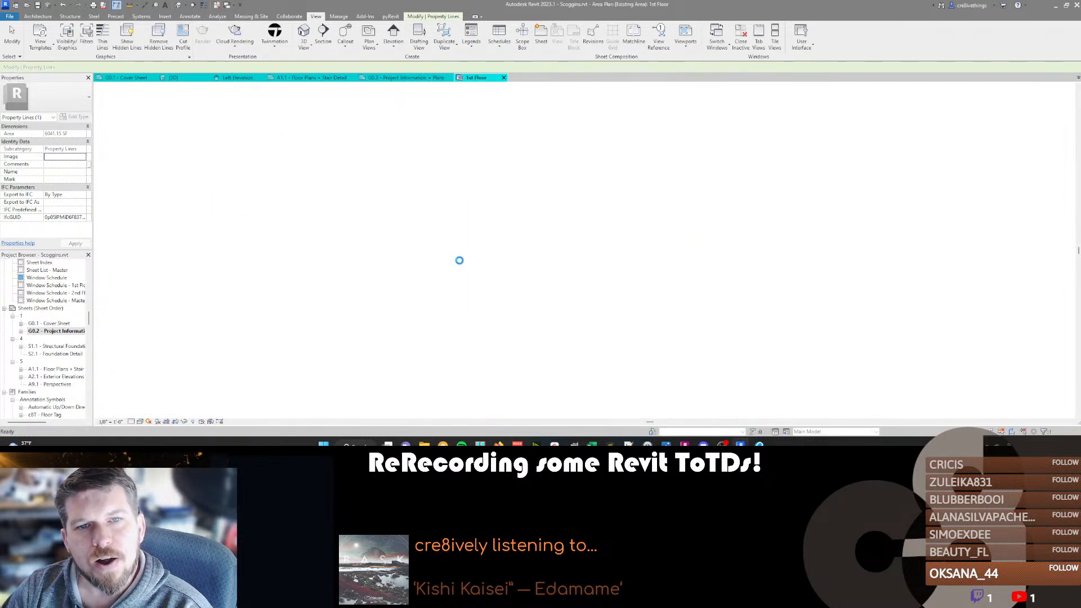
Start area boundaries with area rules off and pick the outer side and rear wall lines of the existing house's rear section.
middle_drag(504, 234, 407, 222)
scroll(451, 265, up, 1)
middle_drag(634, 256, 579, 227)
scroll(579, 227, down, 2)
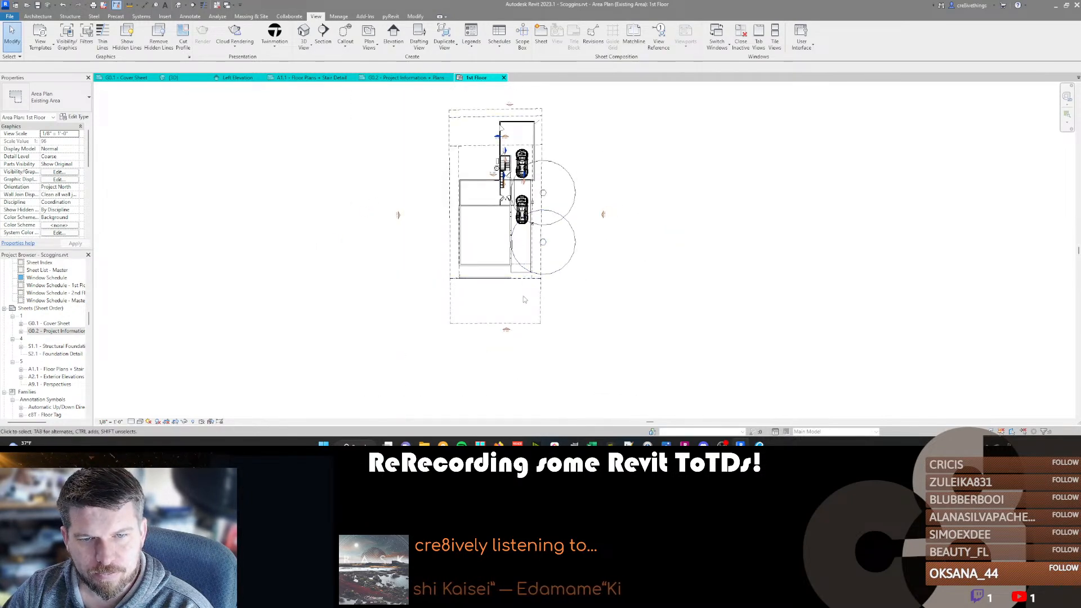
click(31, 18)
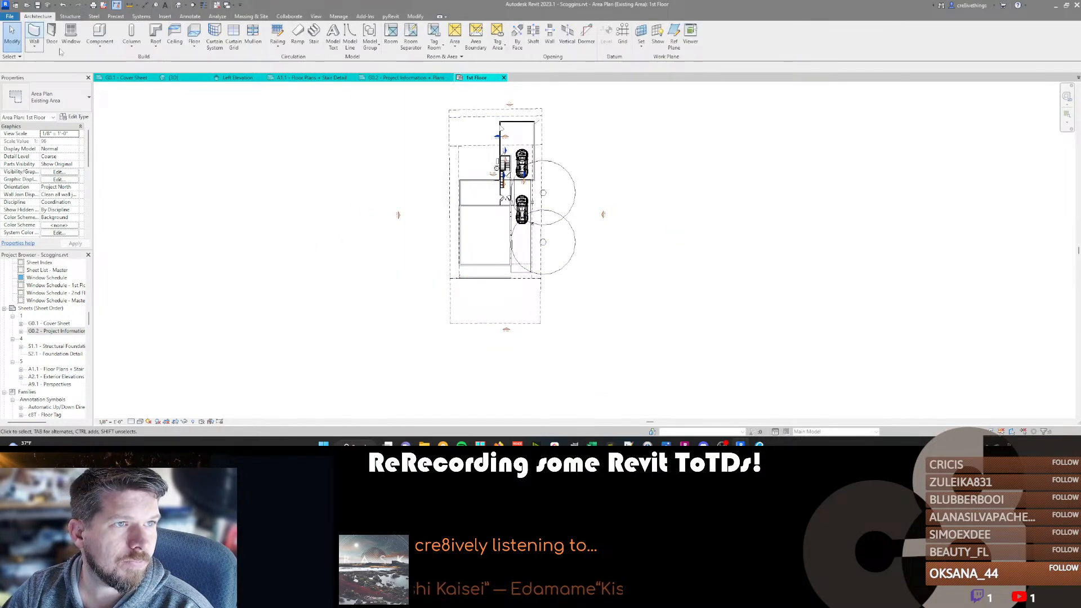
click(475, 35)
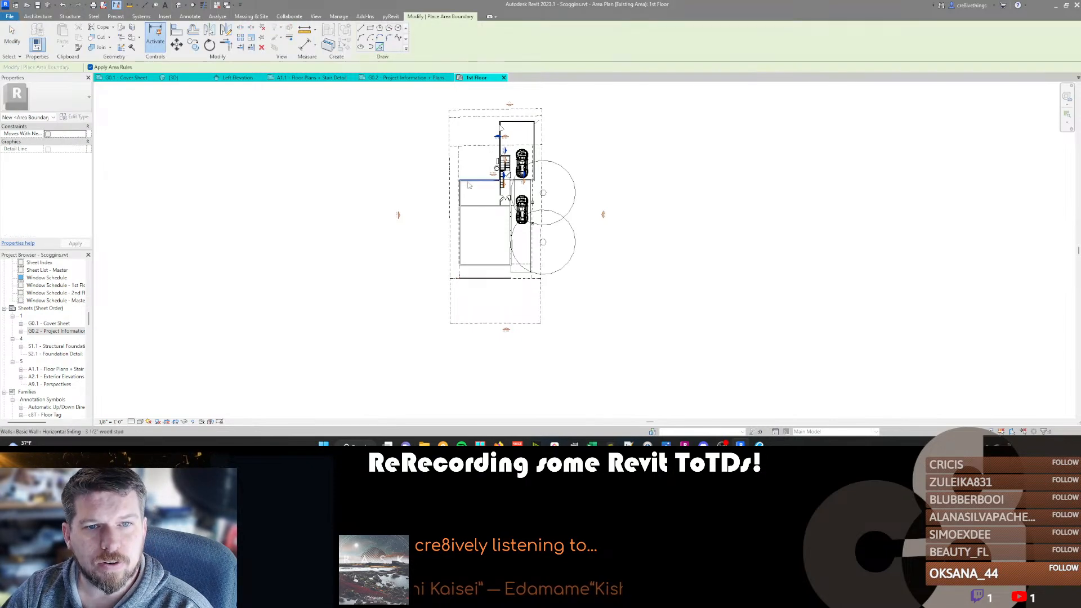
scroll(460, 191, up, 3)
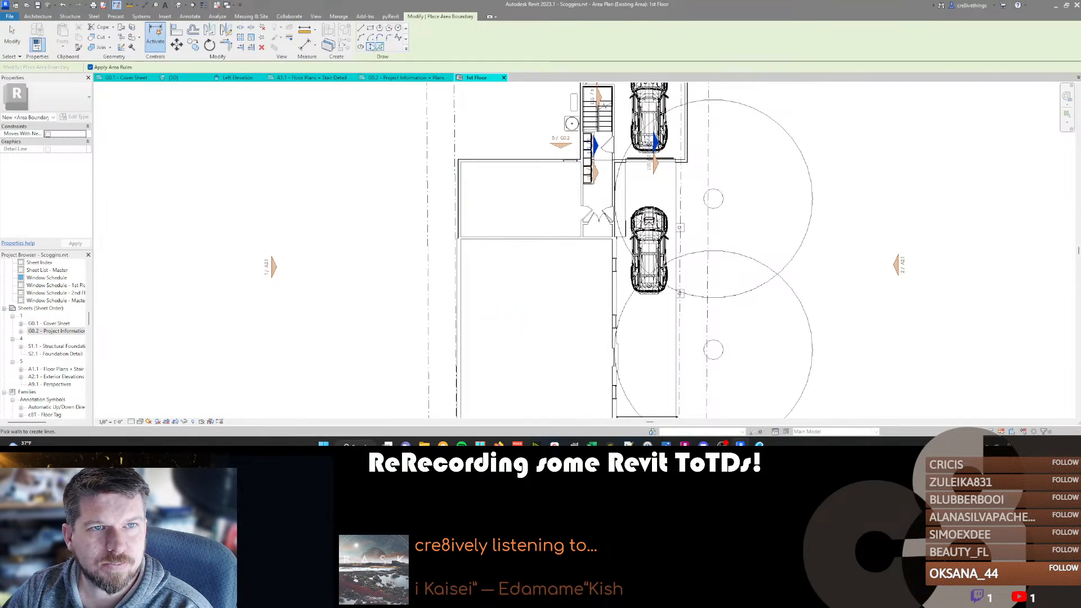
click(90, 67)
click(460, 203)
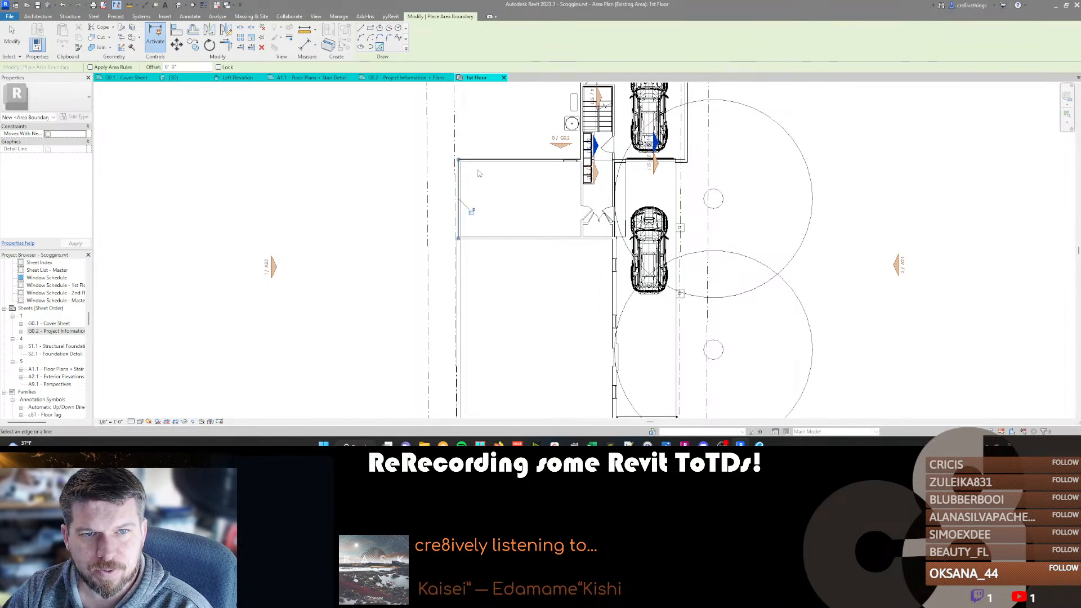
click(479, 161)
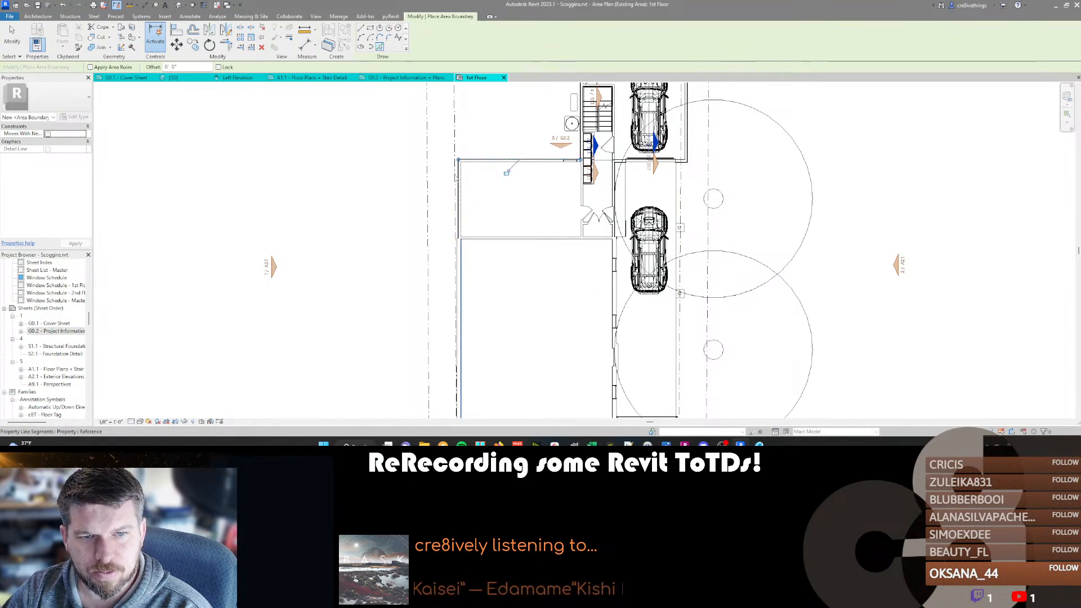
Add area boundary lines along the house's front brick wall and the outer side edge of the concrete driveway slab.
scroll(475, 338, down, 3)
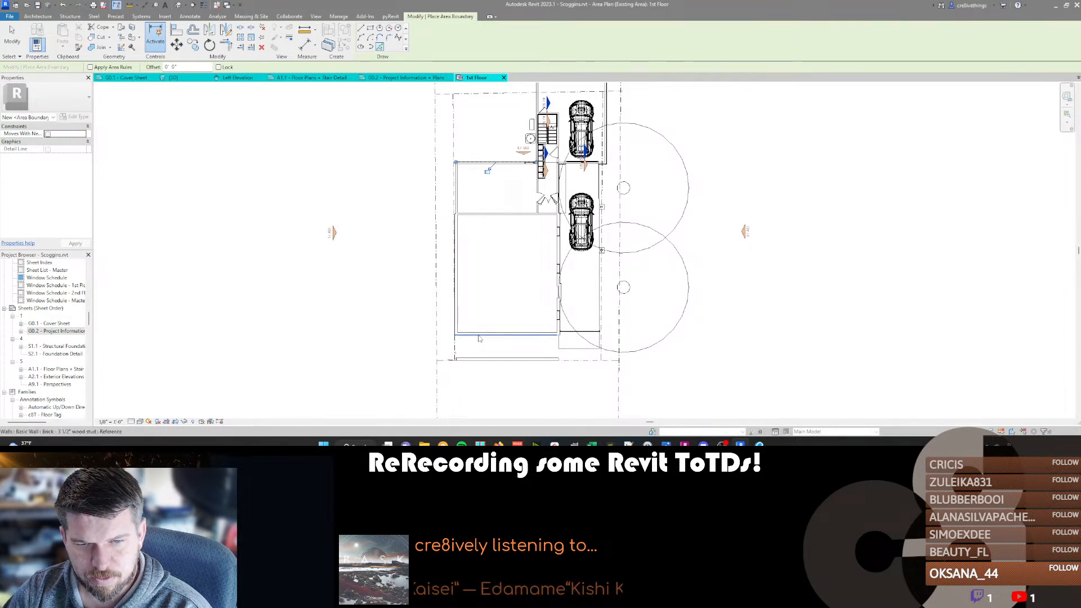
click(476, 337)
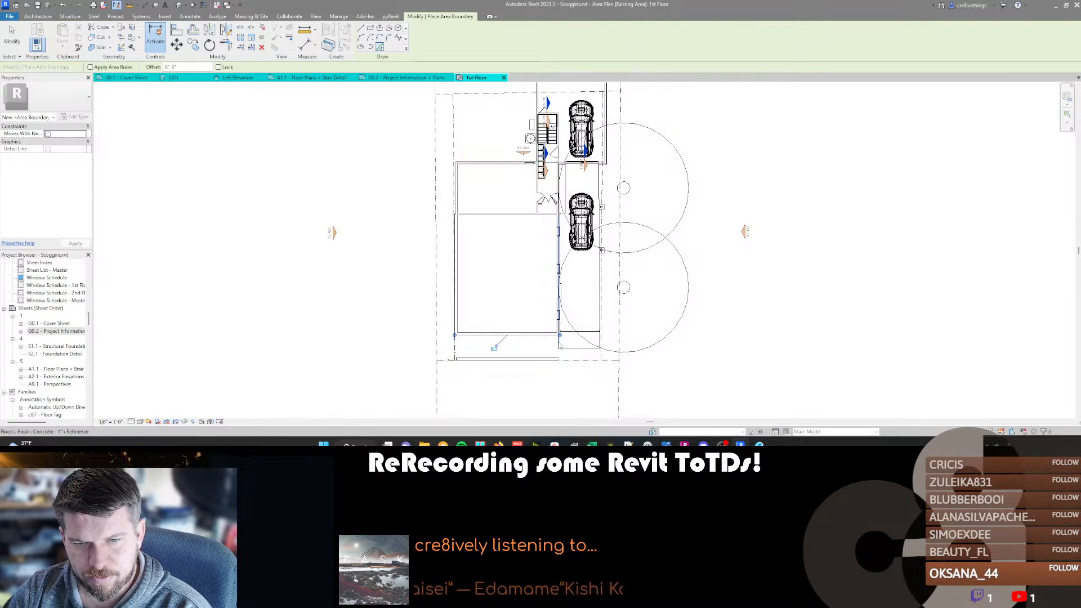
click(599, 345)
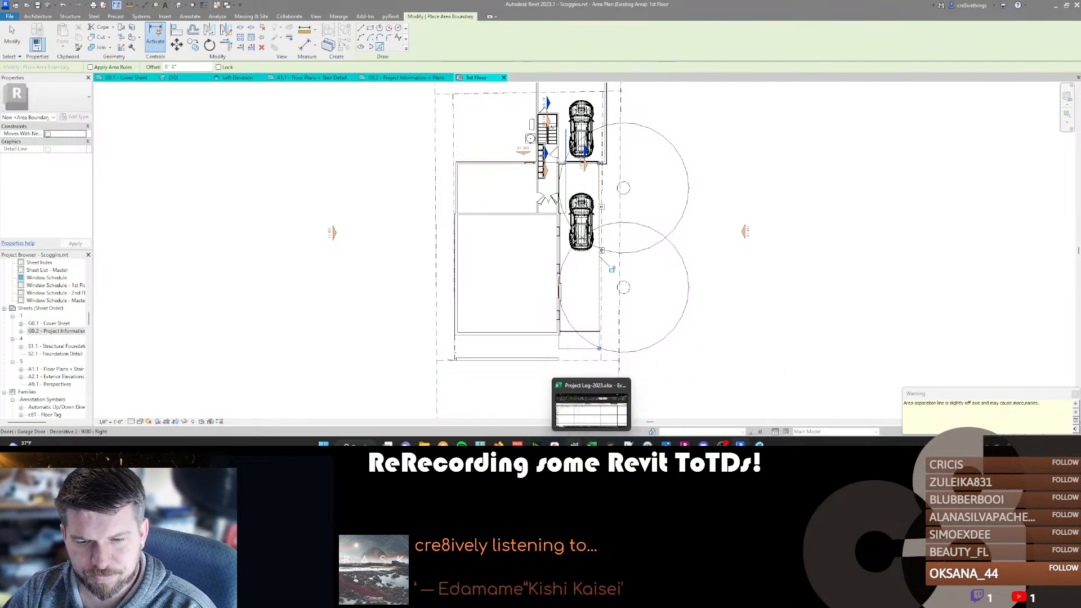
mouse_move(573, 444)
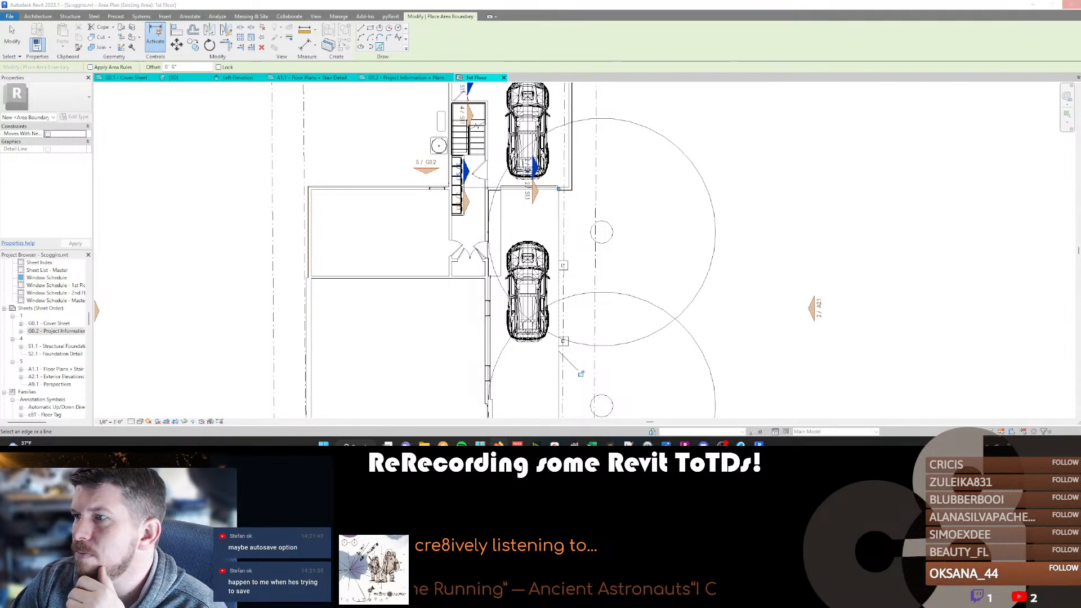
click(554, 444)
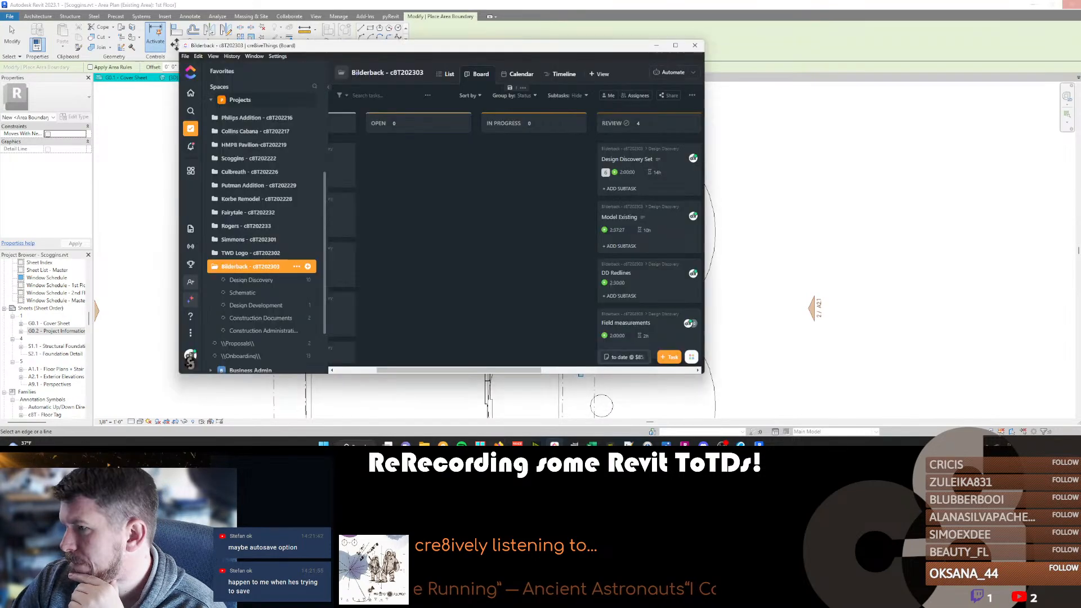
scroll(259, 292, down, 2)
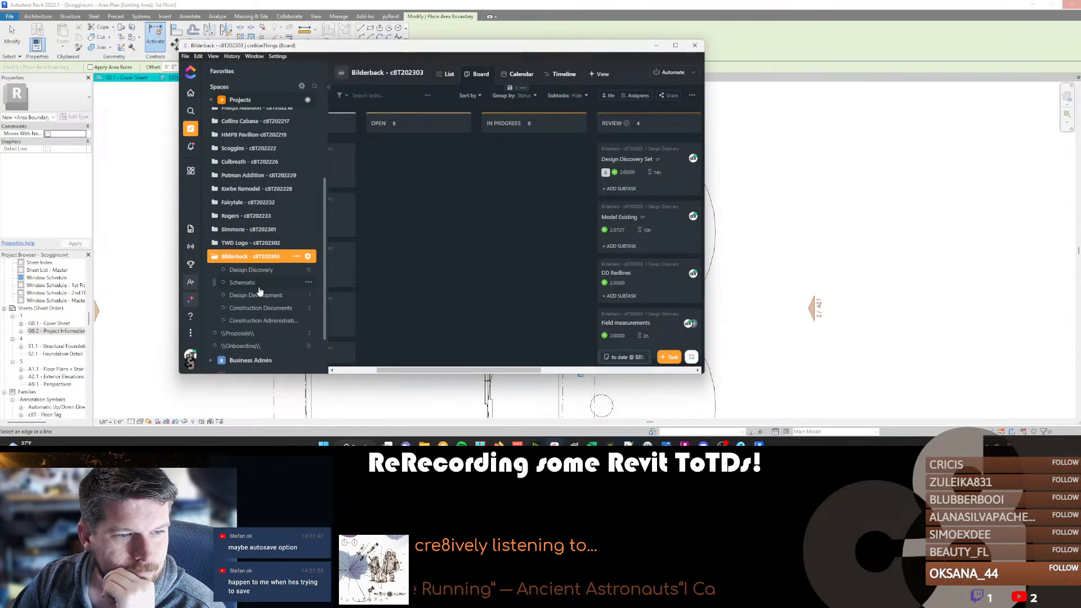
scroll(259, 291, up, 3)
click(656, 45)
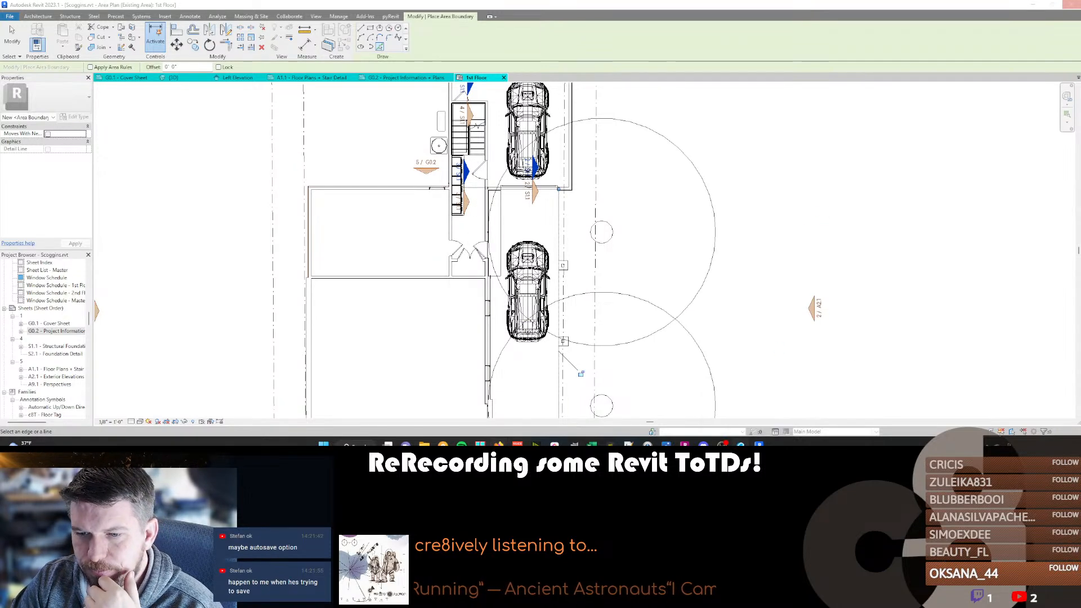
Reread both zoning review comments in Revu, and in Firefox search the web for "tulsa zoning code".
click(741, 444)
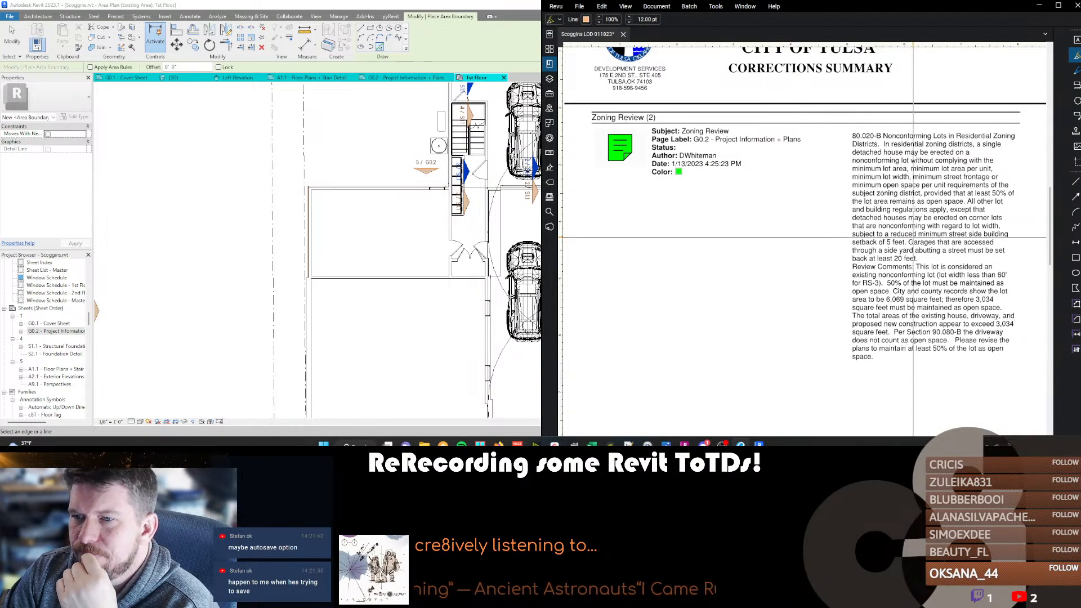
scroll(913, 237, down, 10)
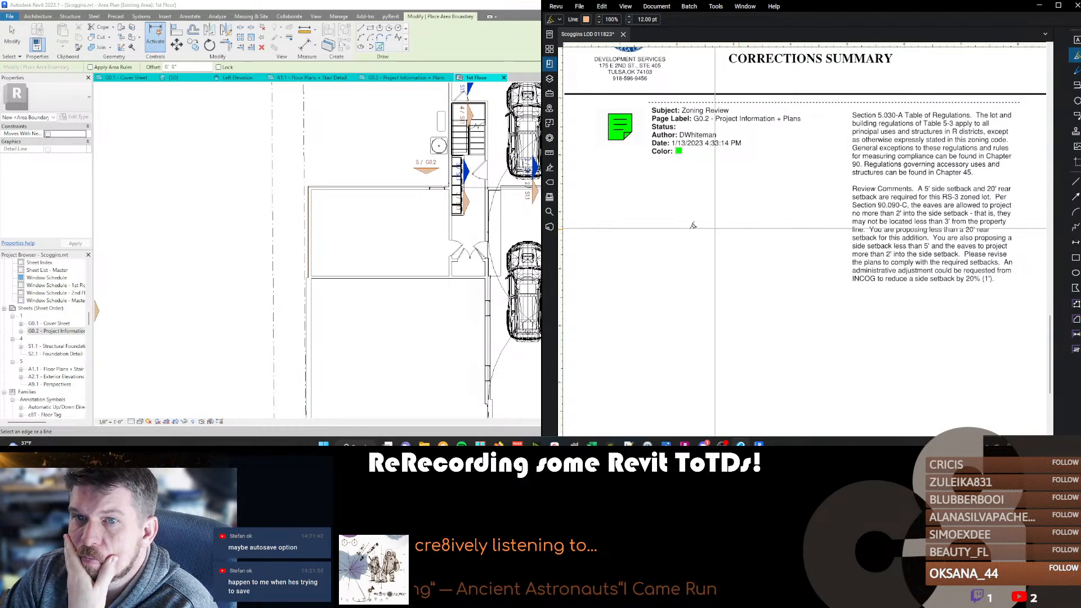
mouse_move(499, 444)
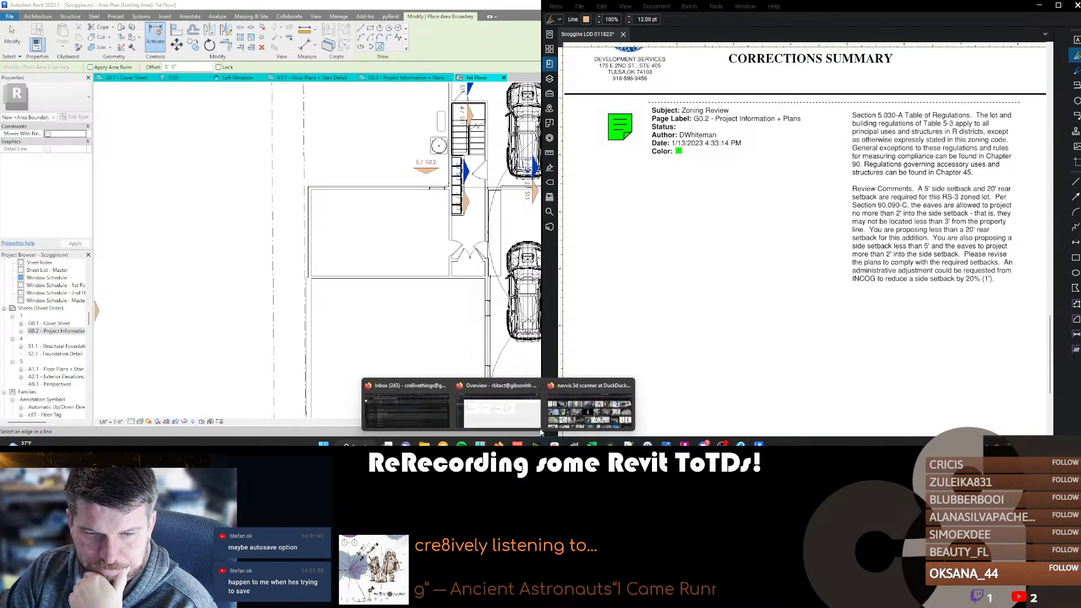
click(589, 400)
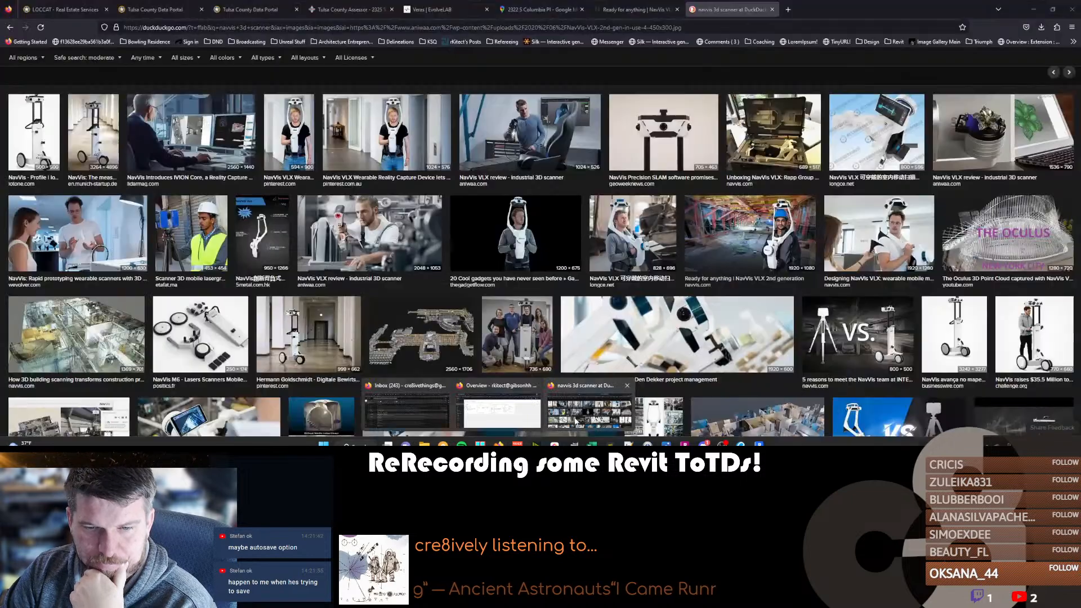
click(552, 28)
text(tulsa z)
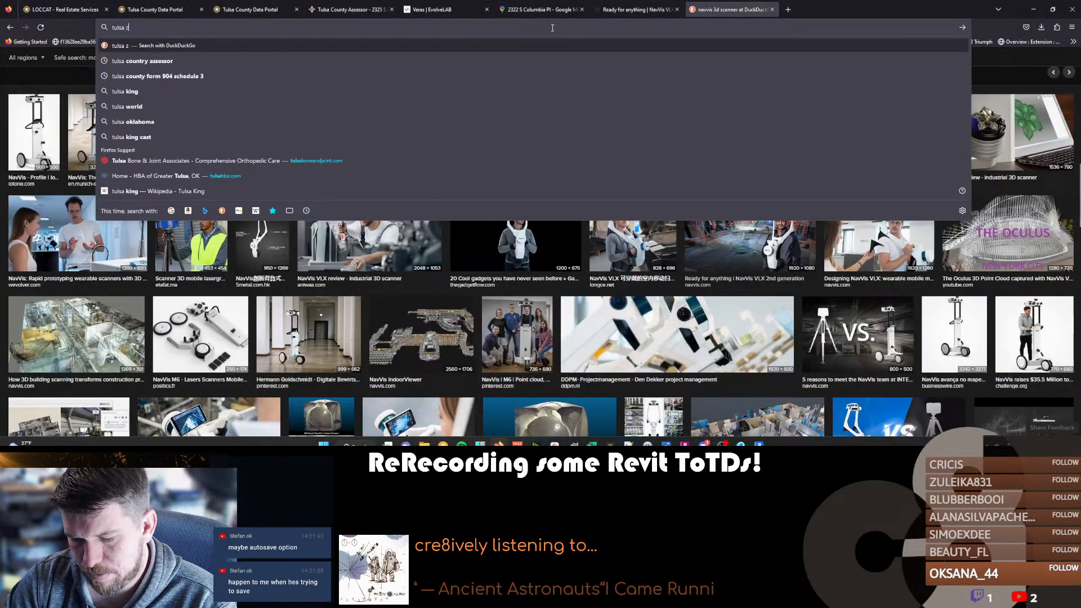
text(oning code)
key(Return)
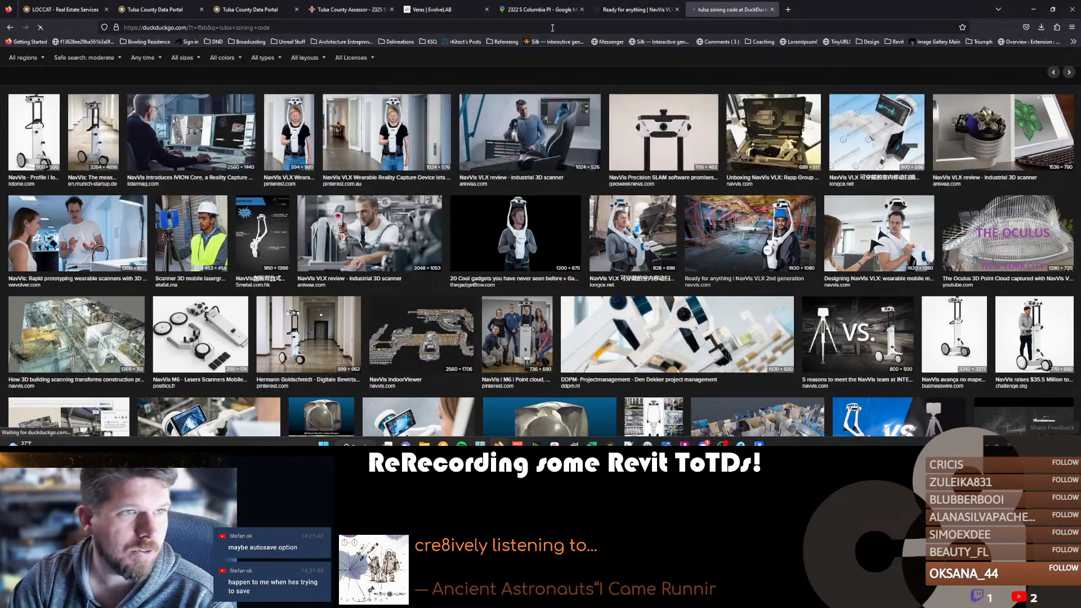
Open the Tulsa zoning code PDF from the search results and read Chapter 80, Nonconformities.
click(103, 135)
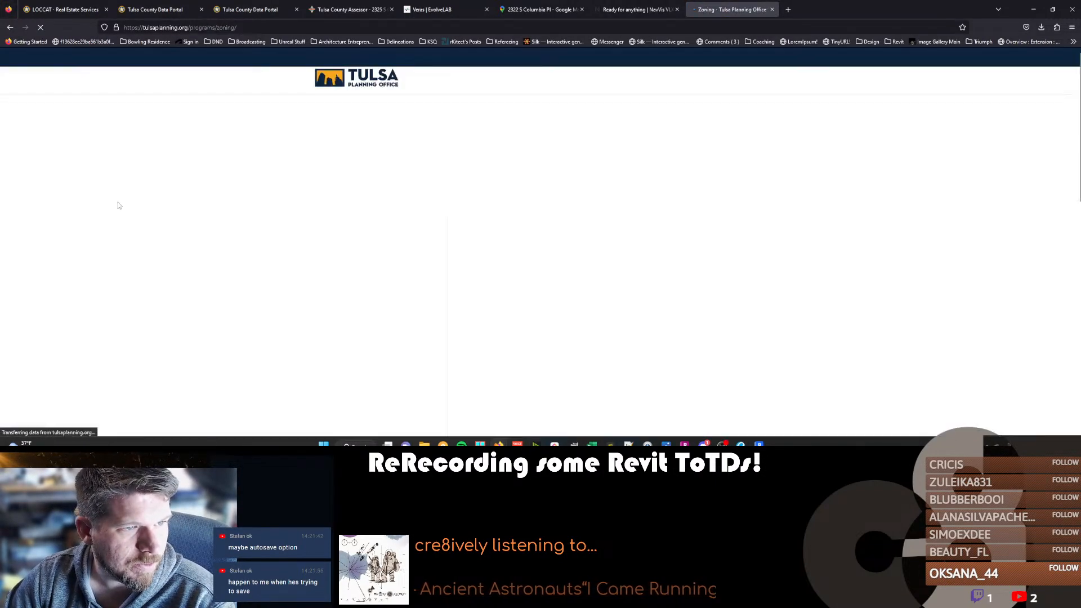
key(alt+Left)
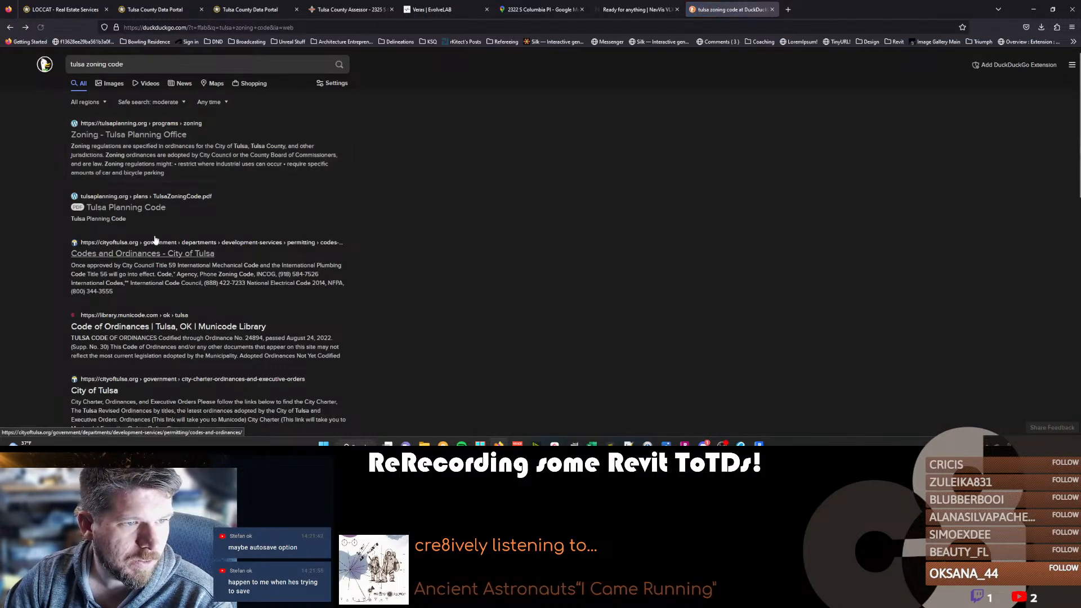
click(160, 248)
click(10, 27)
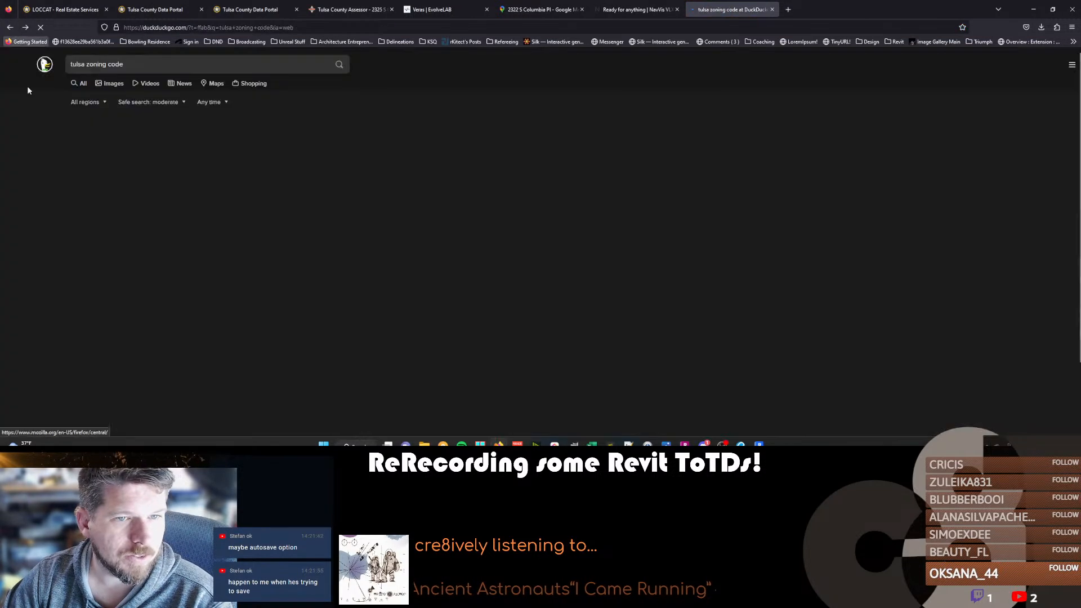
click(125, 214)
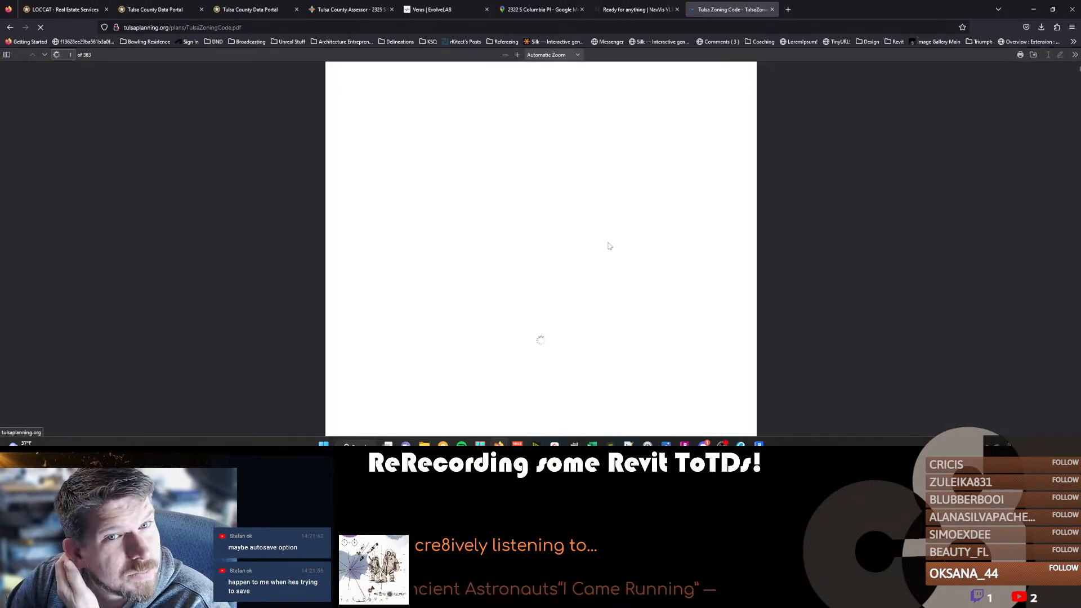
scroll(524, 250, down, 10)
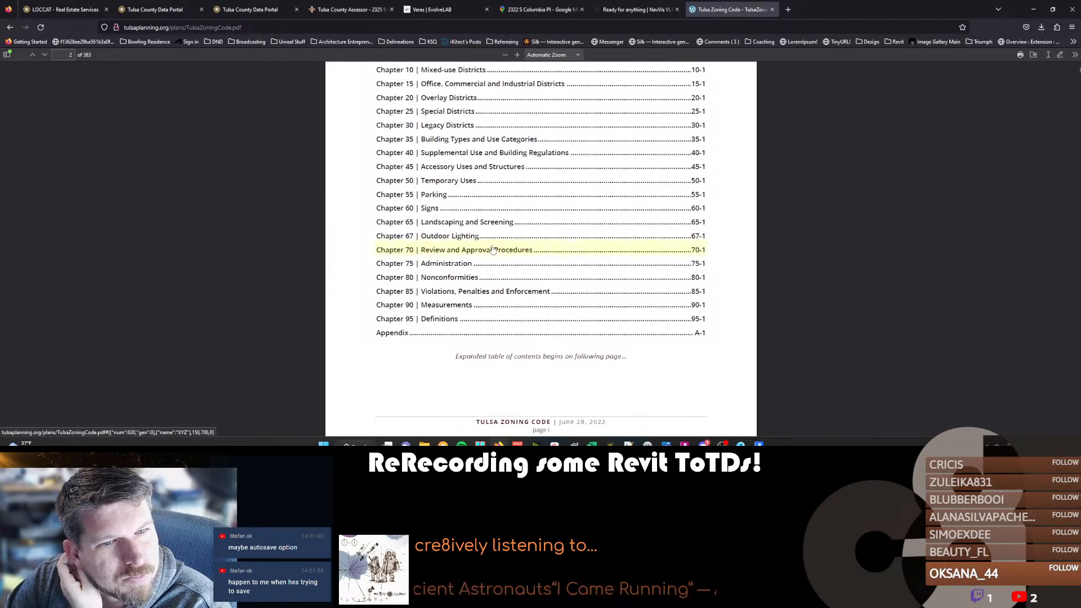
click(458, 278)
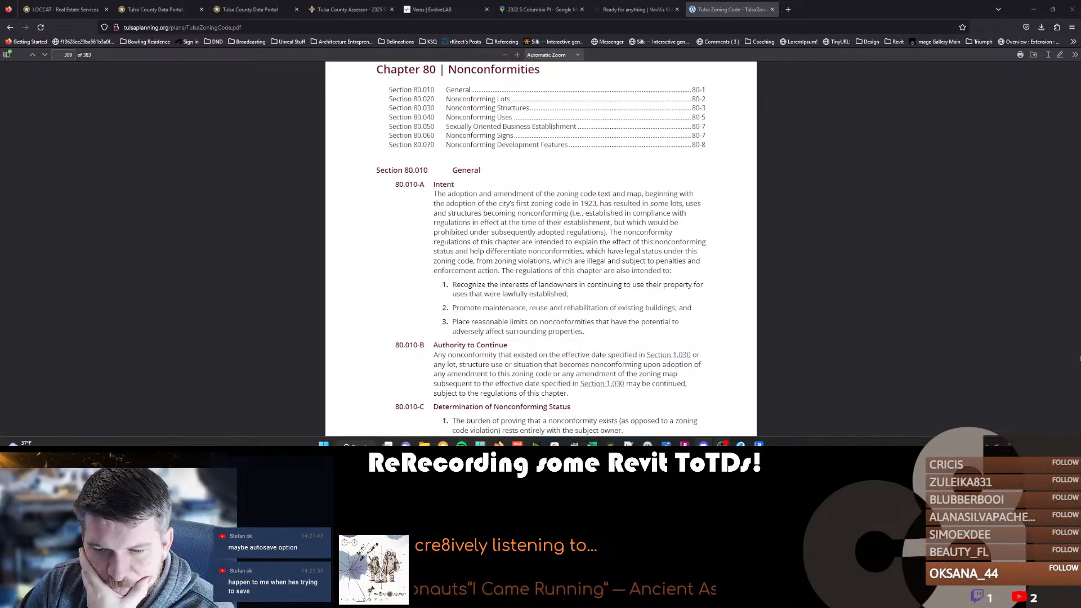
click(758, 444)
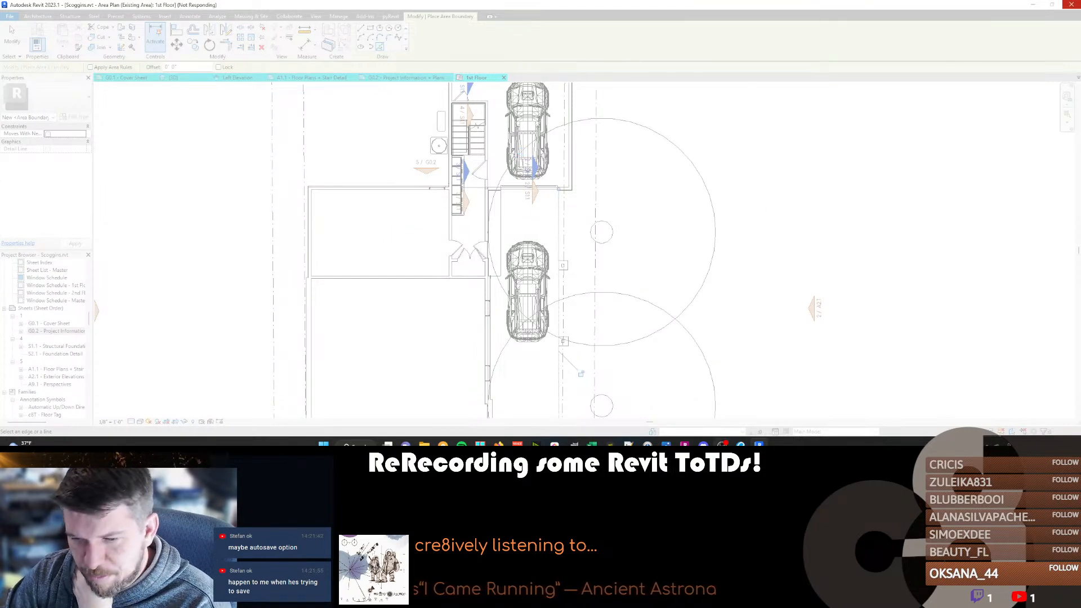
Switch to Revu and reread the zoning review comment citing Section 80.020-B on nonconforming residential lots.
mouse_move(741, 445)
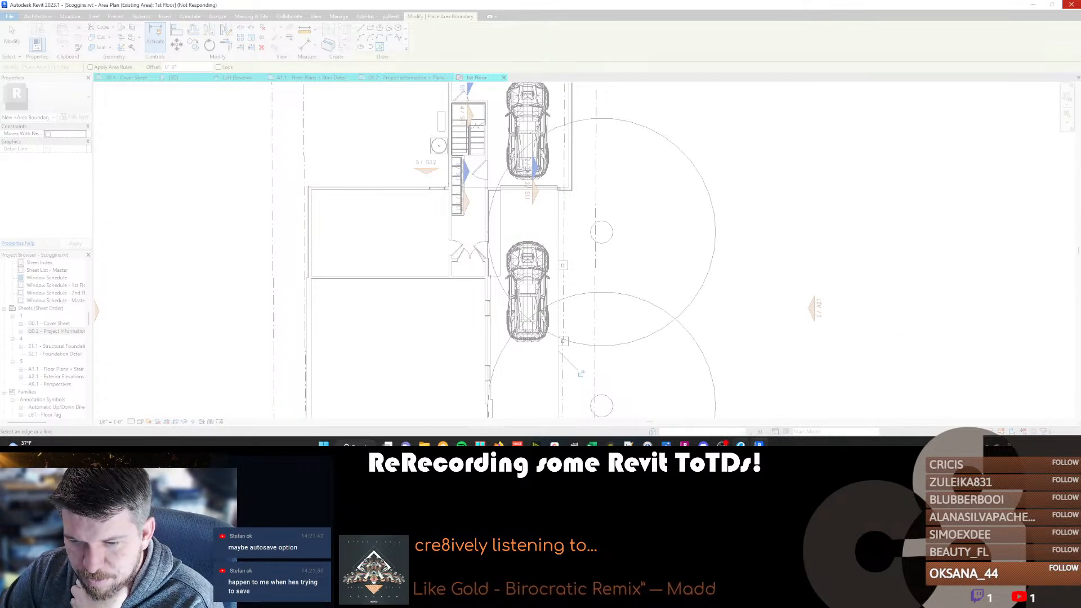
click(740, 444)
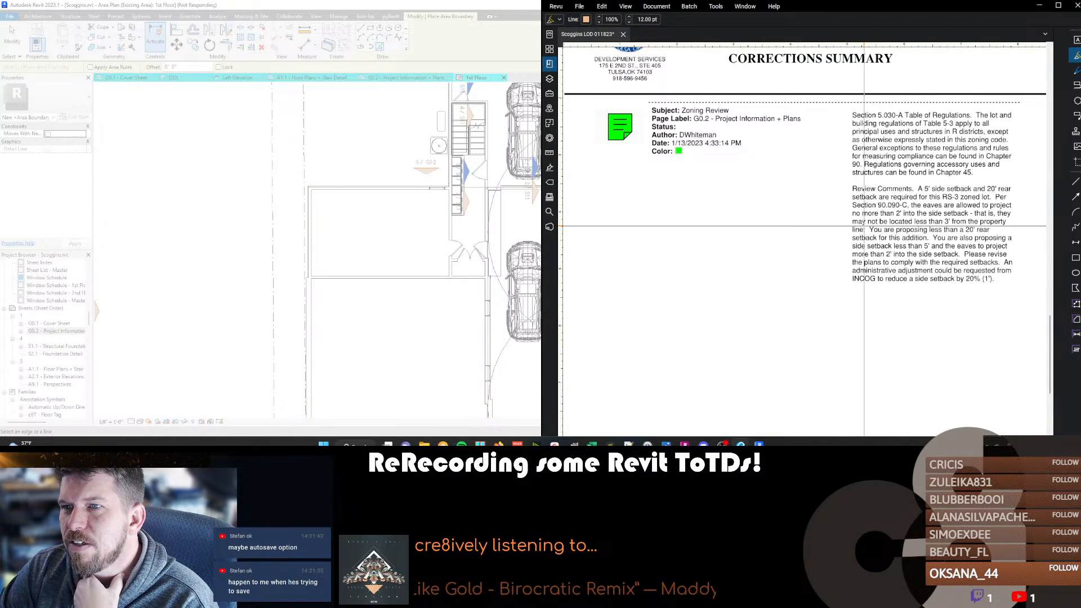
scroll(863, 214, down, 10)
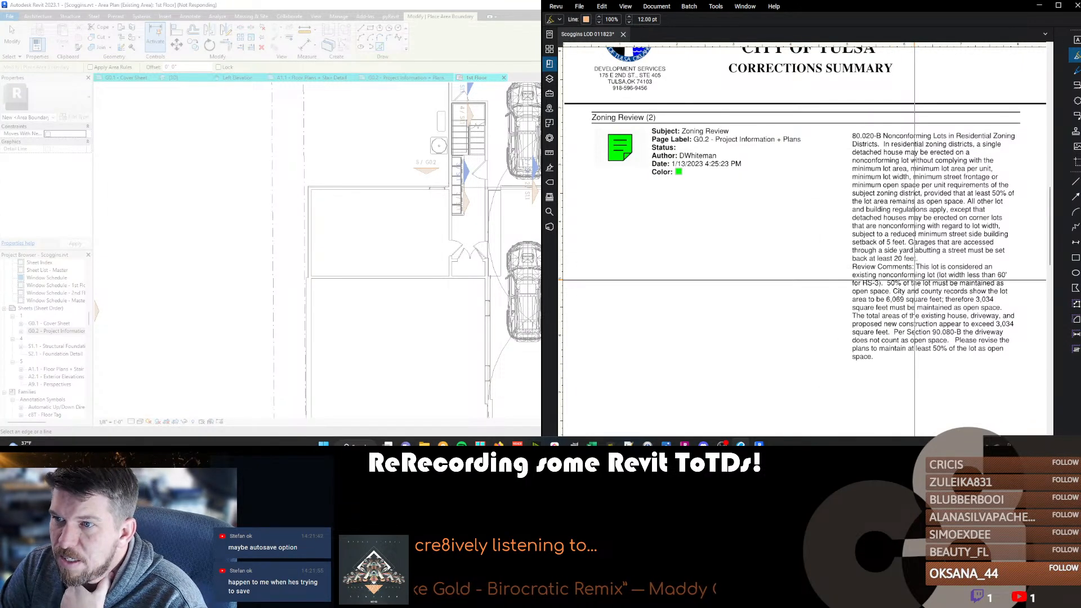
Return to the Tulsa zoning code PDF in Firefox and find Section 80.020-B, Nonconforming Lots in Residential Zoning Districts.
mouse_move(499, 444)
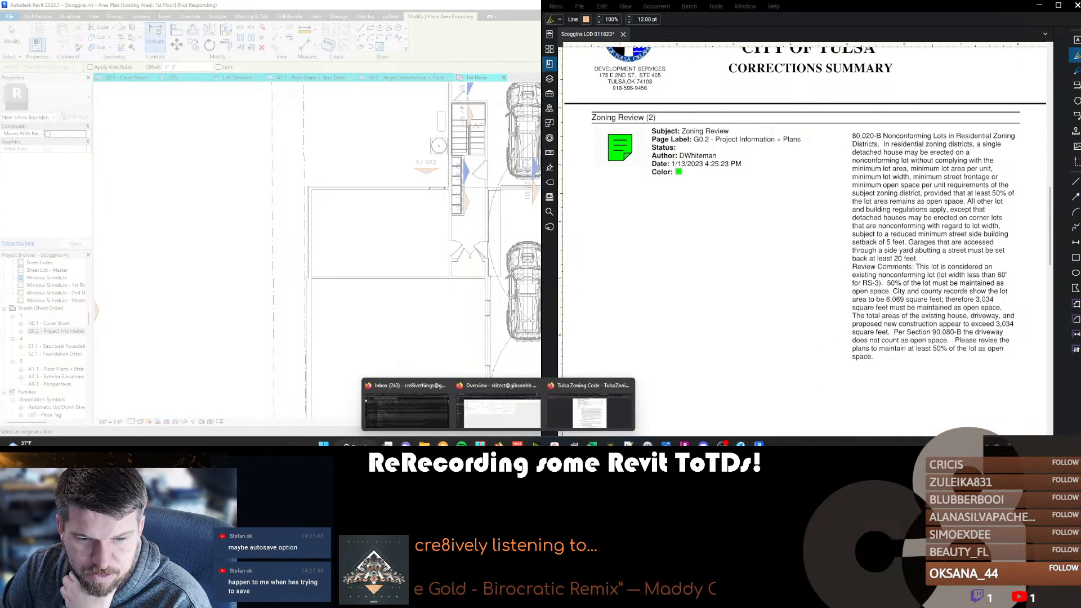
click(580, 406)
scroll(477, 224, down, 20)
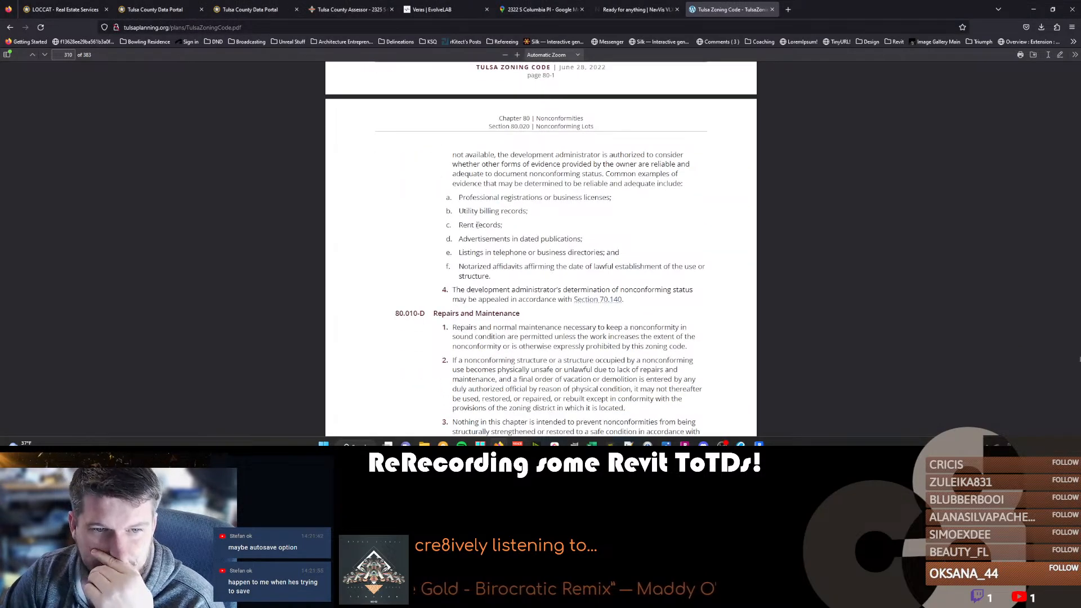
scroll(477, 227, down, 20)
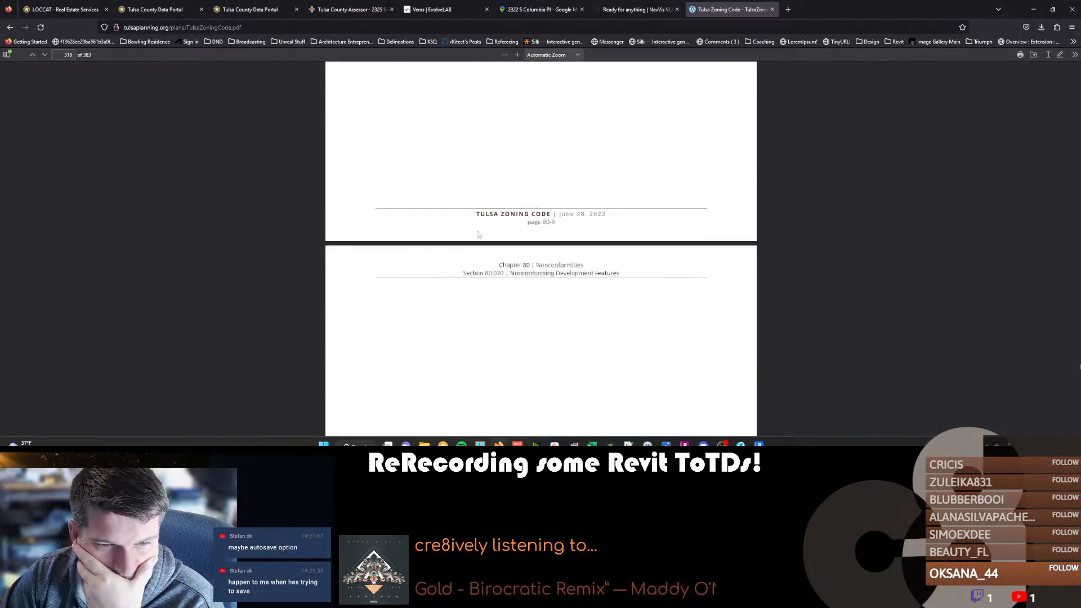
scroll(495, 324, up, 15)
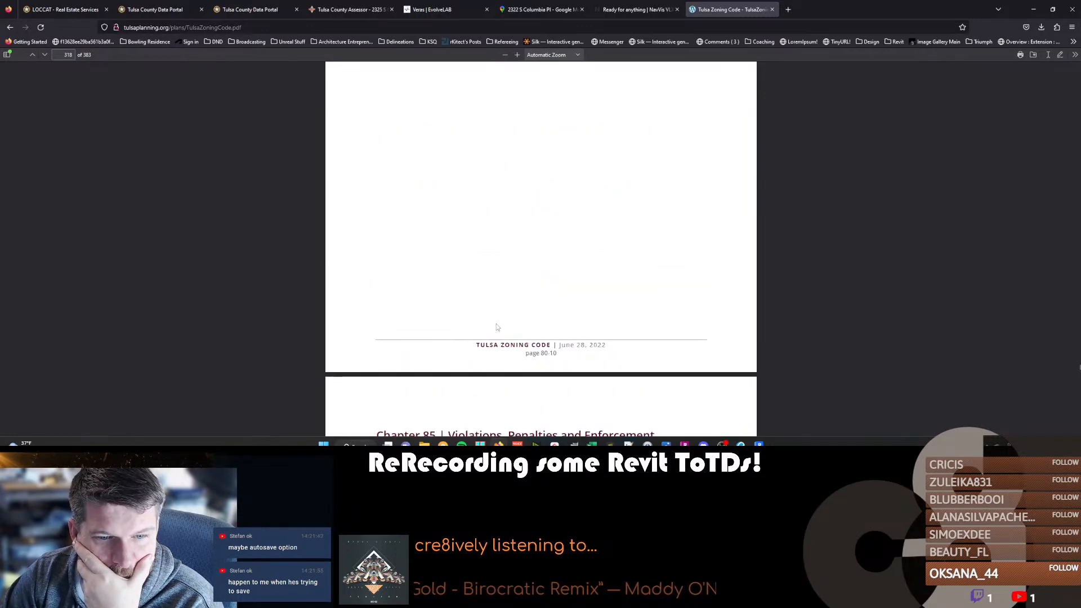
scroll(497, 324, up, 5)
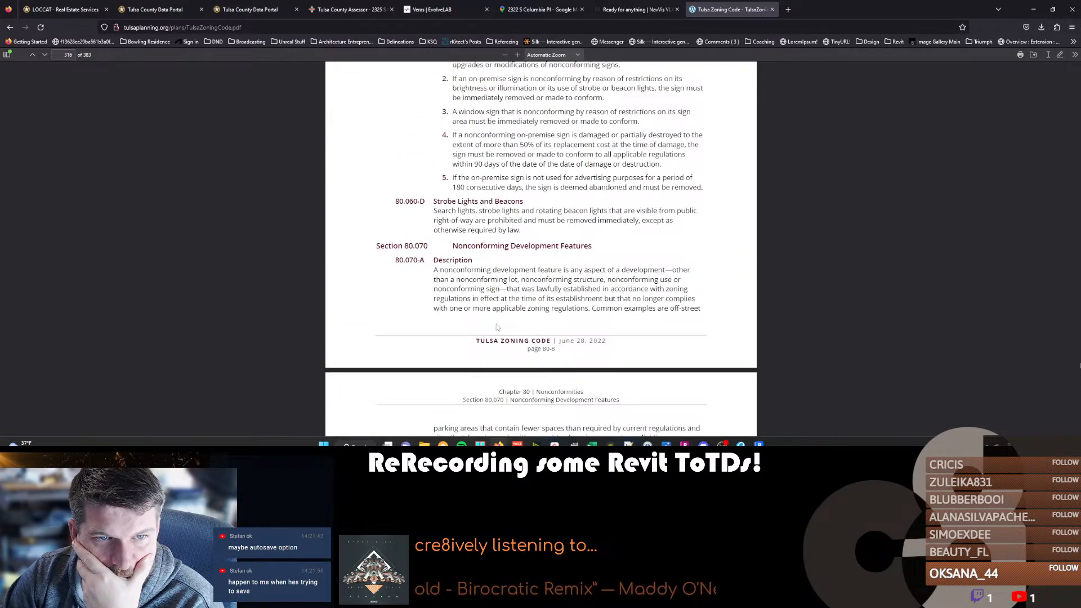
scroll(415, 245, up, 15)
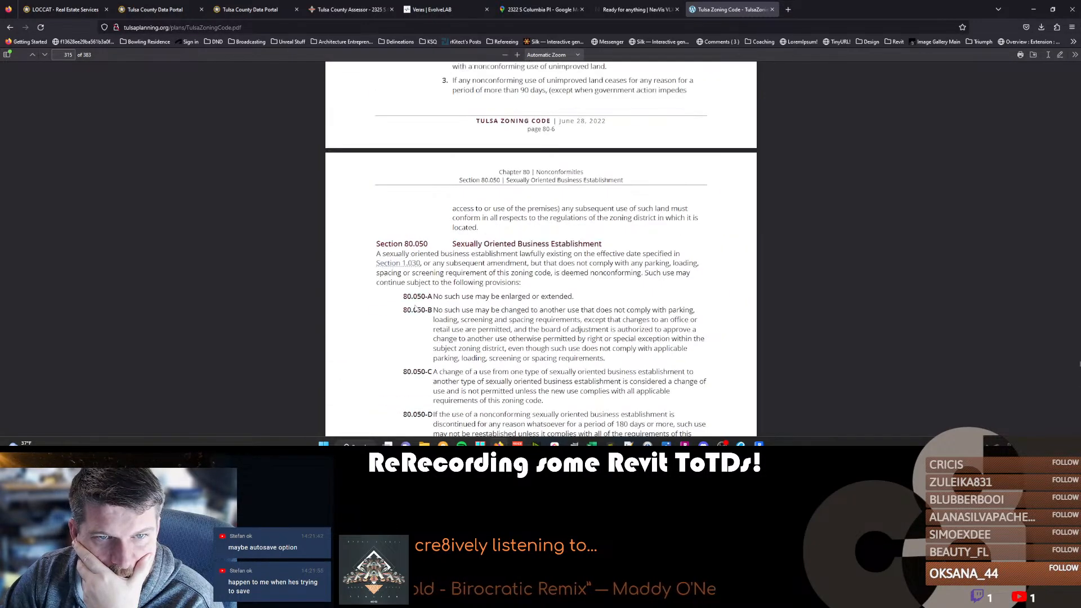
scroll(415, 308, up, 20)
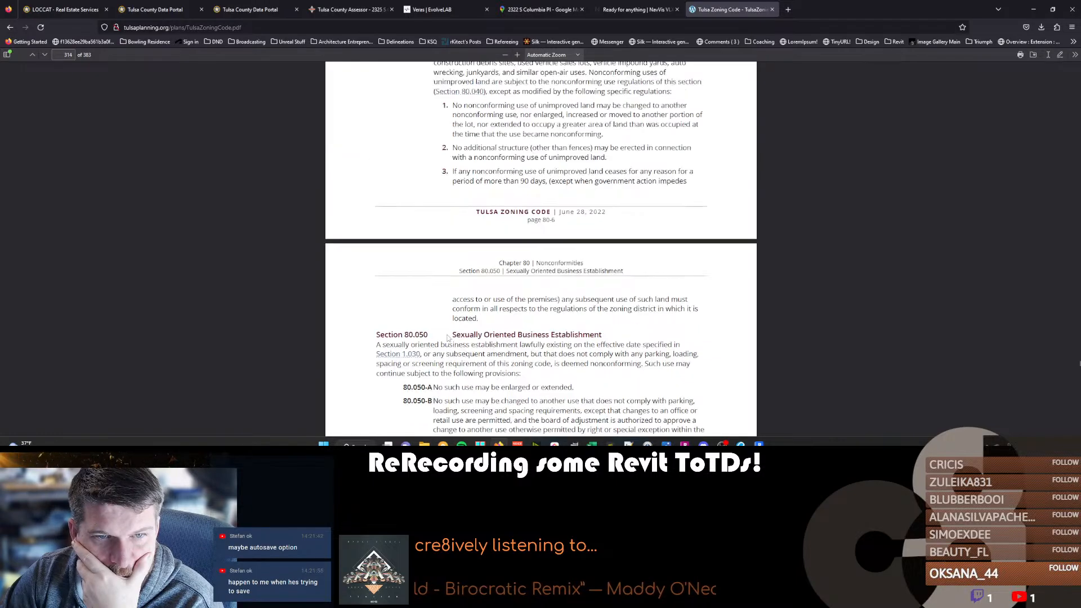
scroll(444, 332, up, 15)
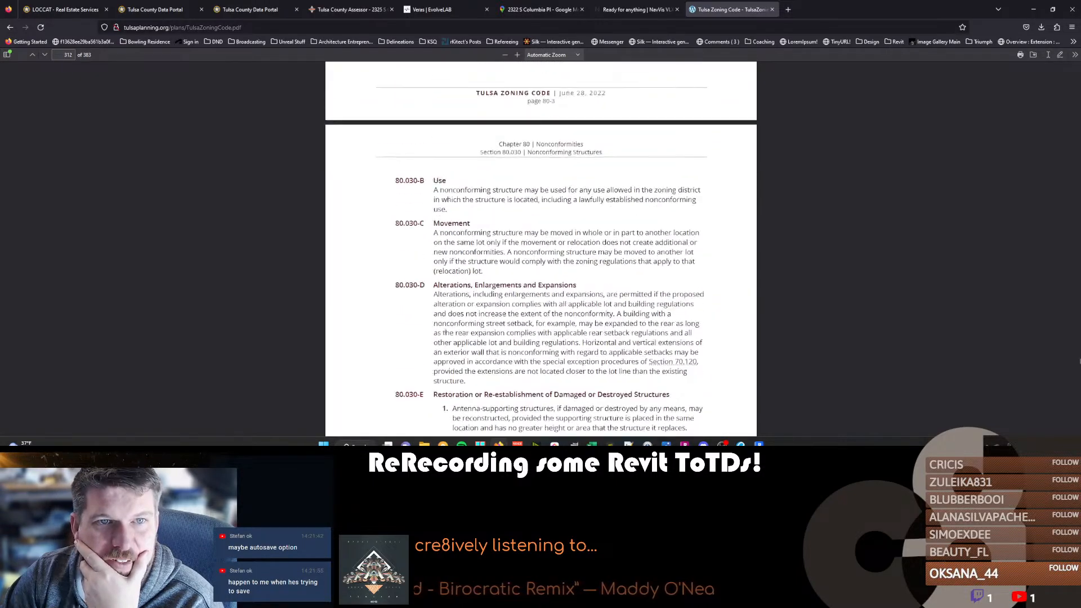
scroll(437, 288, up, 3)
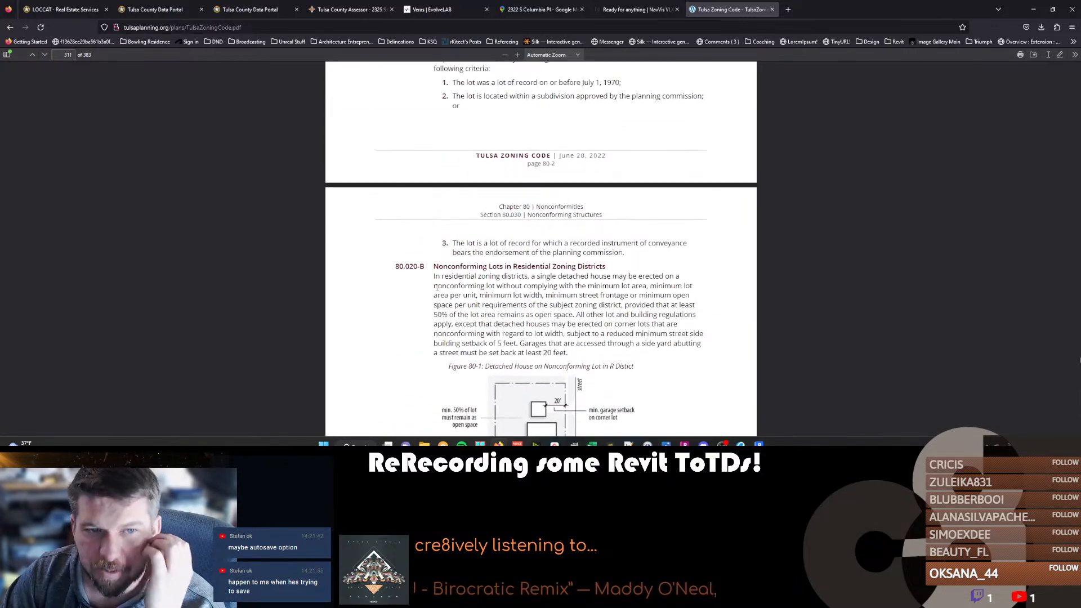
Read Section 80.020-B with Figure 80-1 and the nonconforming lot criteria in Section 80.020-A.
scroll(483, 314, down, 4)
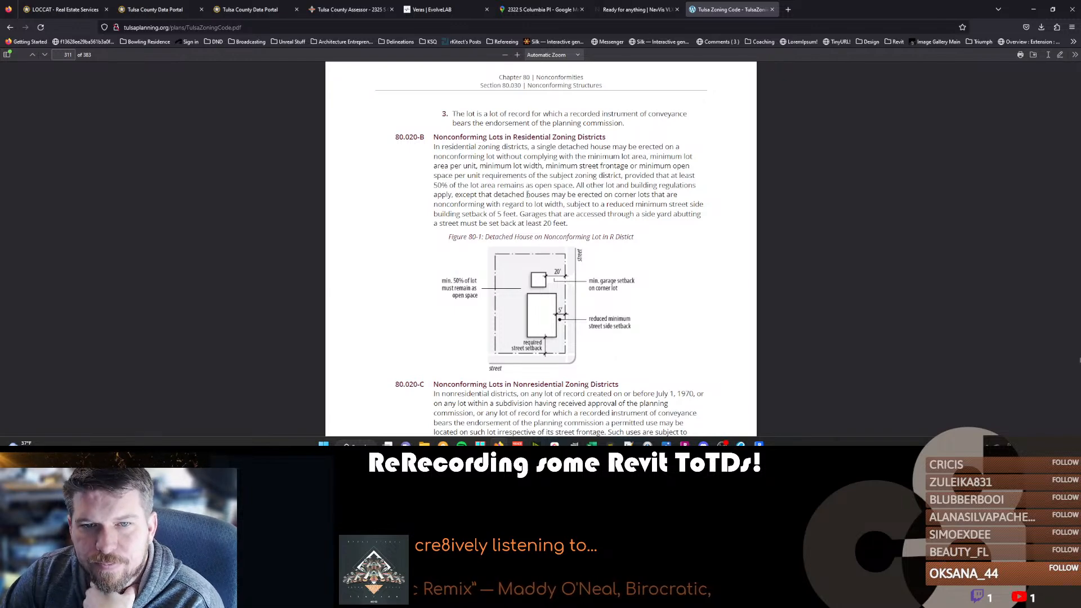
scroll(527, 194, down, 3)
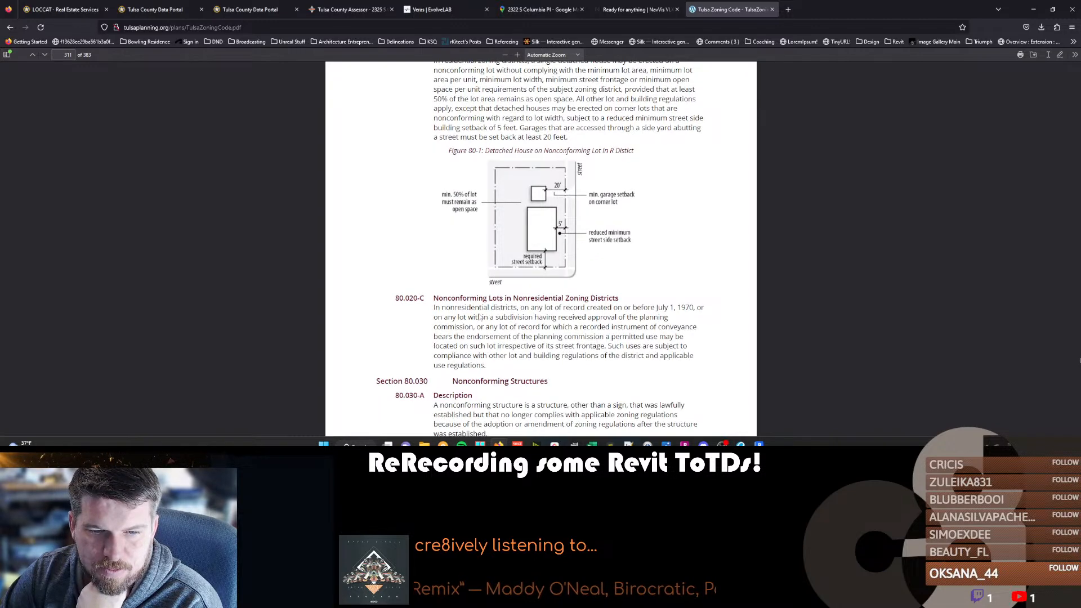
scroll(478, 315, down, 3)
scroll(477, 314, up, 14)
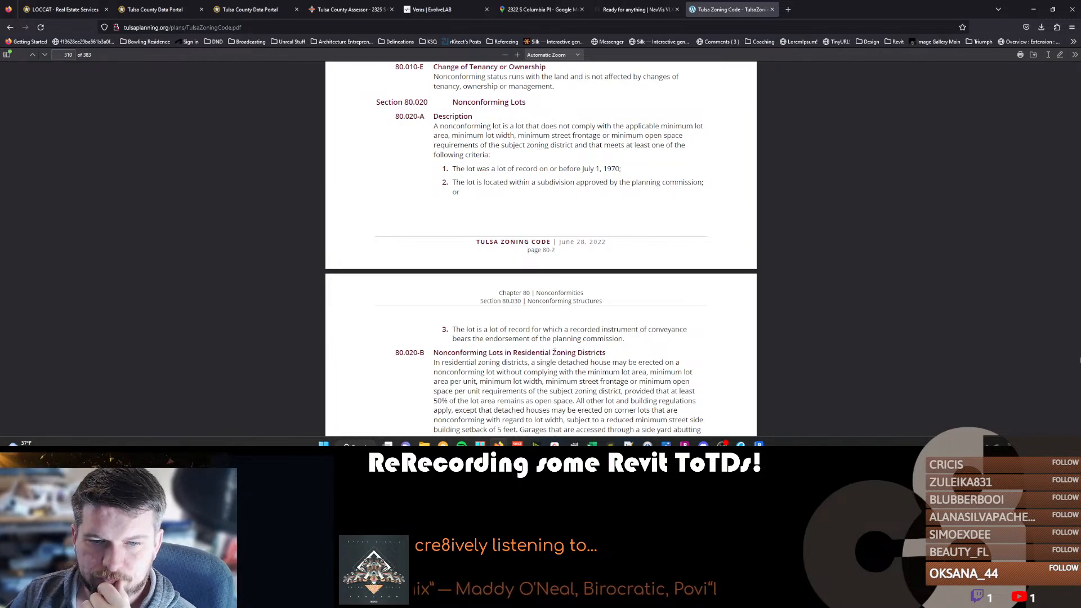
scroll(520, 290, up, 1)
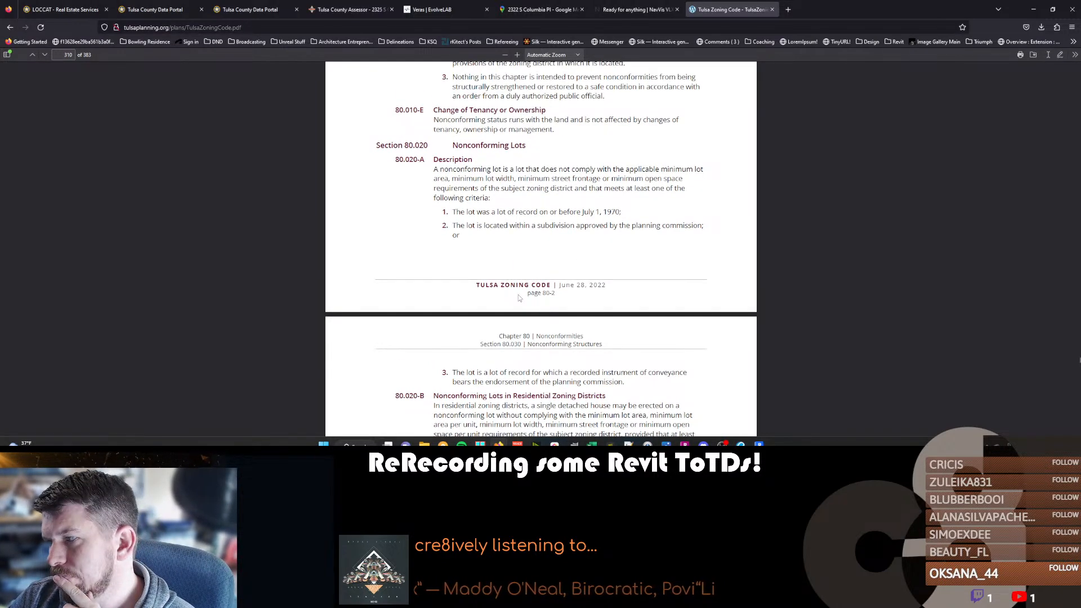
Check on Revit, then compare the open space and setback zoning comments in Revu's corrections summary.
mouse_move(610, 444)
click(759, 444)
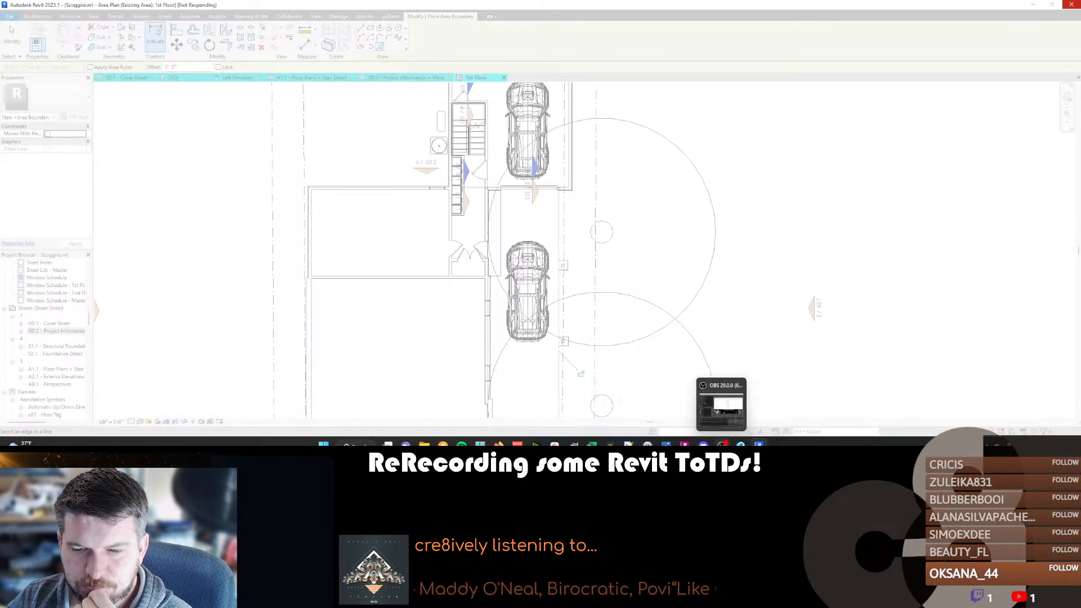
click(740, 444)
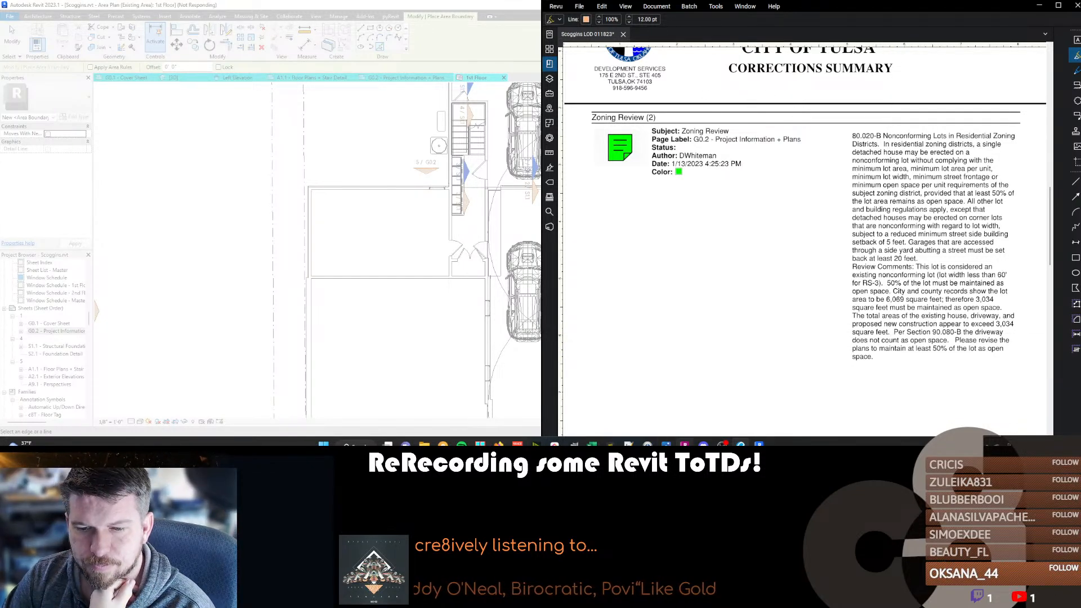
mouse_move(684, 445)
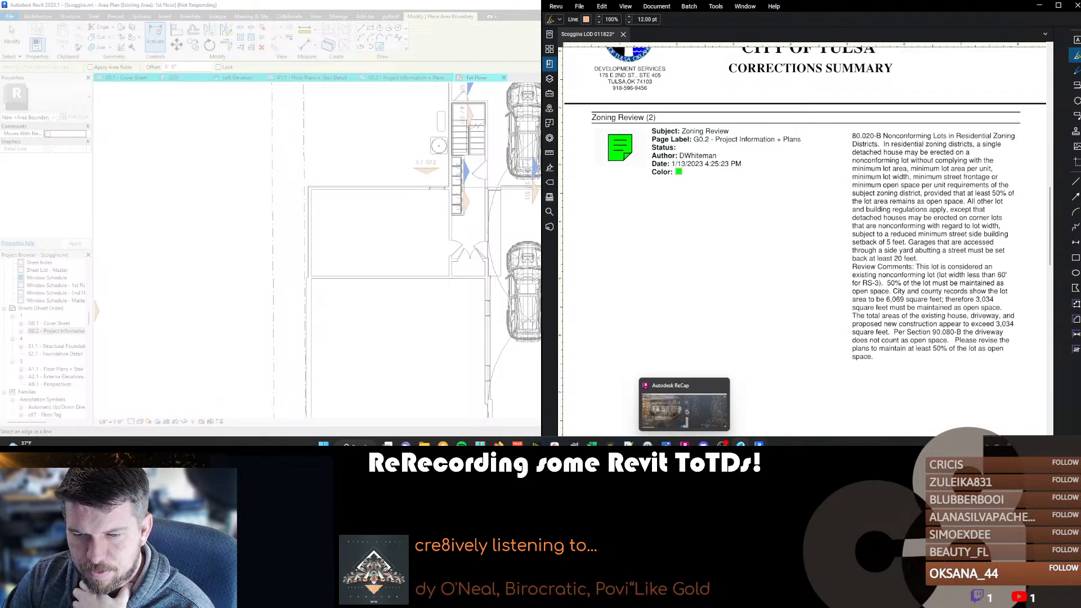
mouse_move(758, 444)
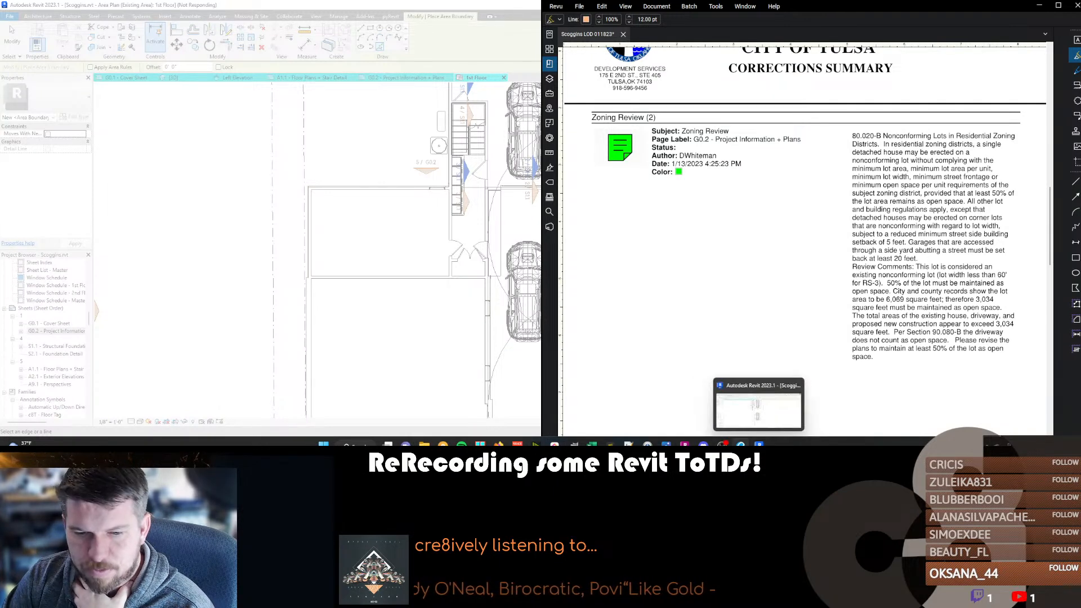
click(499, 444)
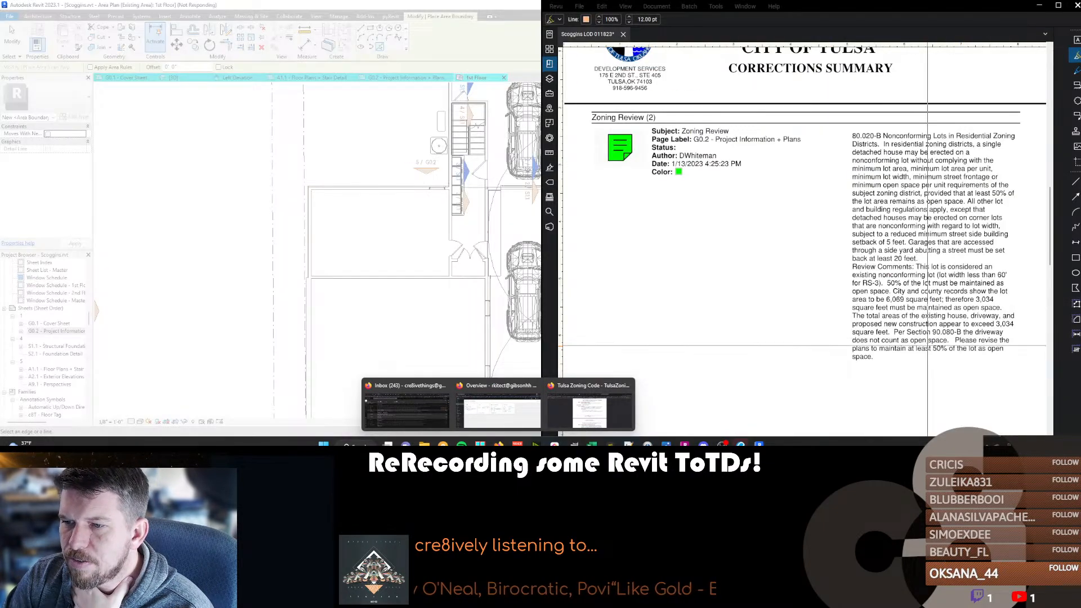
scroll(927, 344, down, 10)
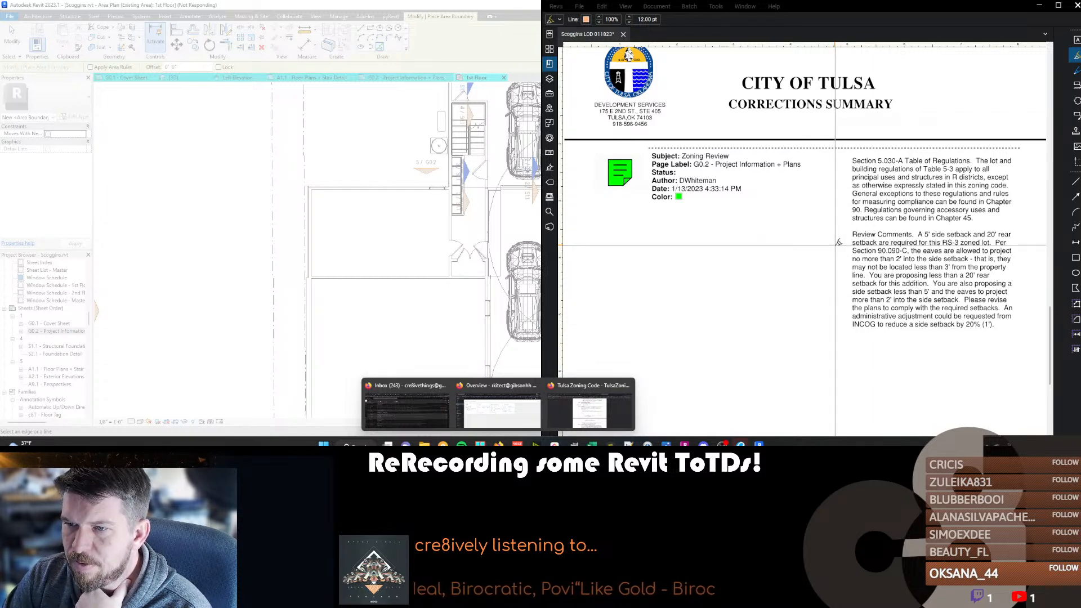
scroll(838, 242, up, 8)
scroll(833, 259, down, 8)
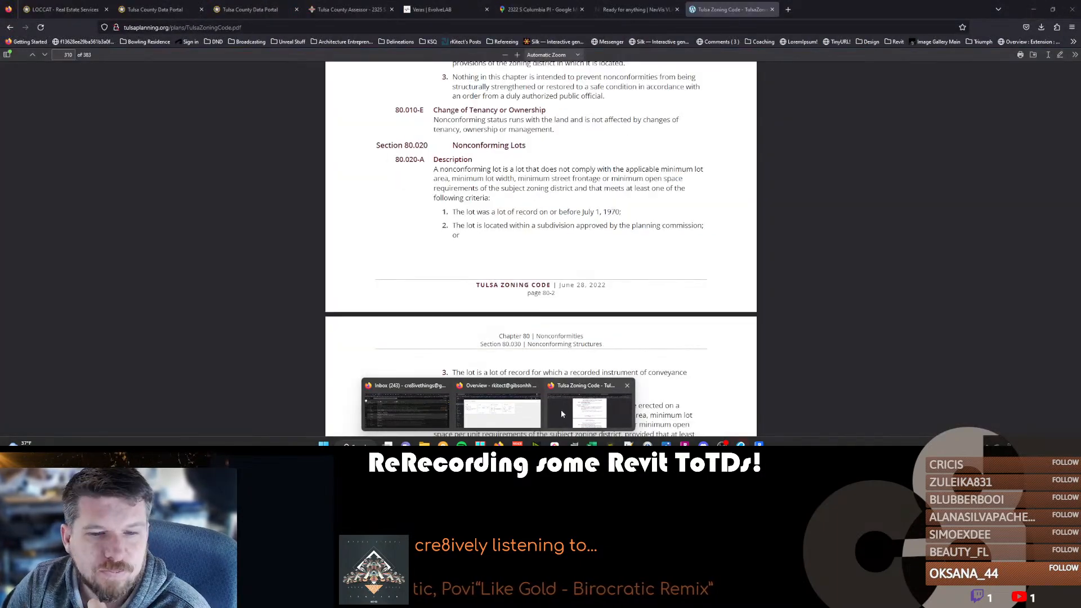
click(561, 411)
mouse_move(759, 444)
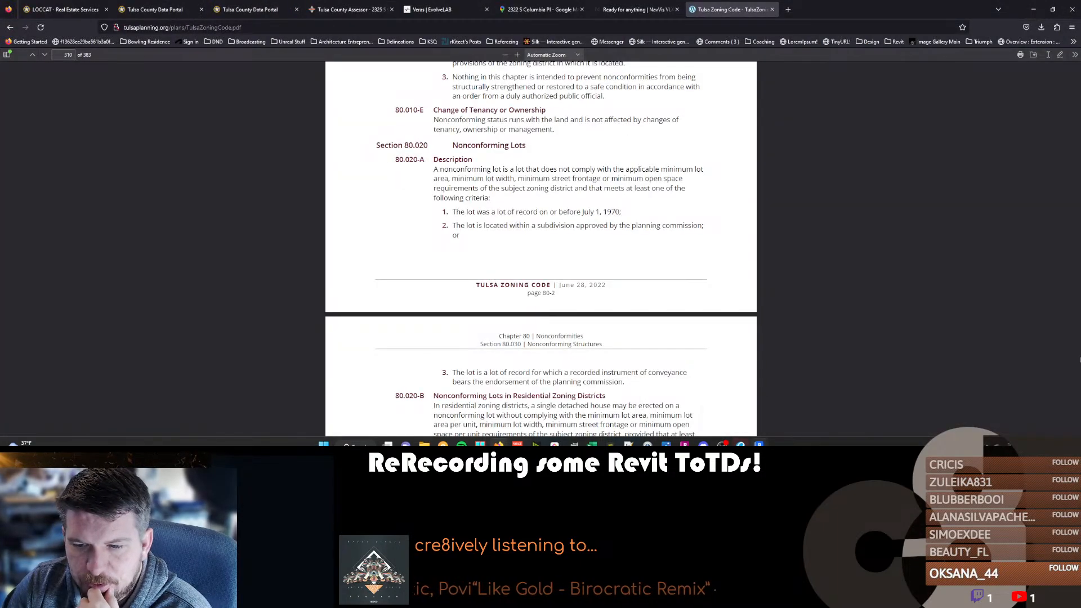
click(758, 412)
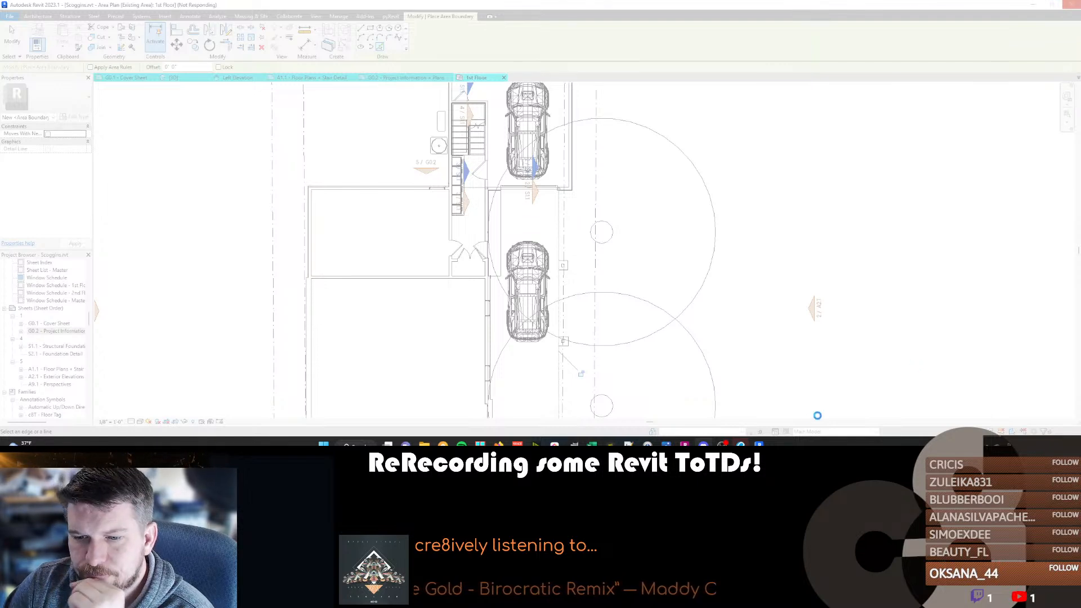
mouse_move(759, 444)
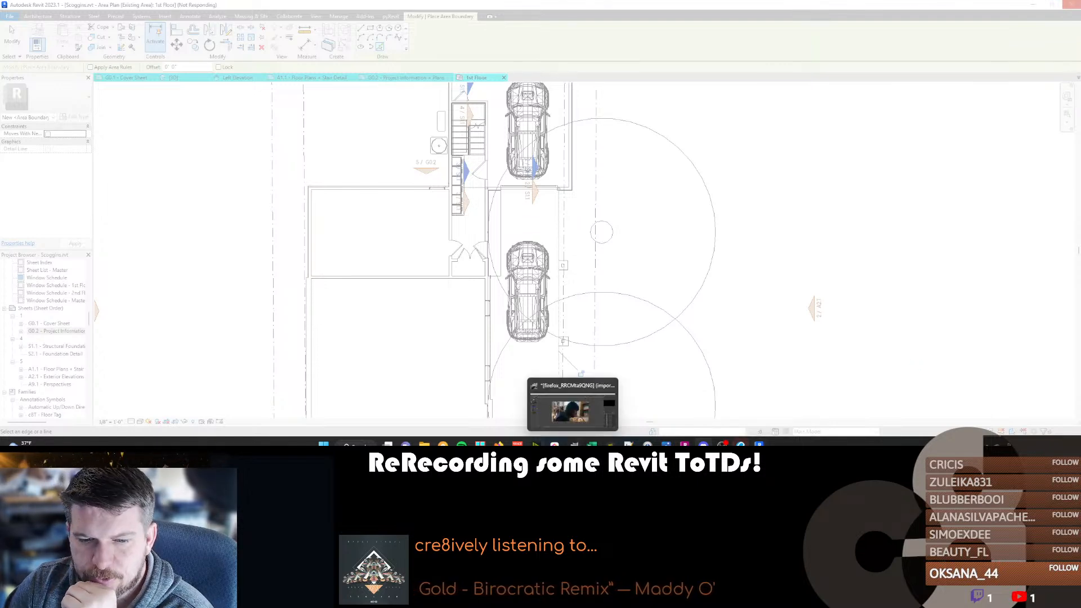
Find and read Section 90.080, Open Space per Unit, in Chapter 90 of the Tulsa zoning code PDF.
click(588, 403)
scroll(488, 199, down, 20)
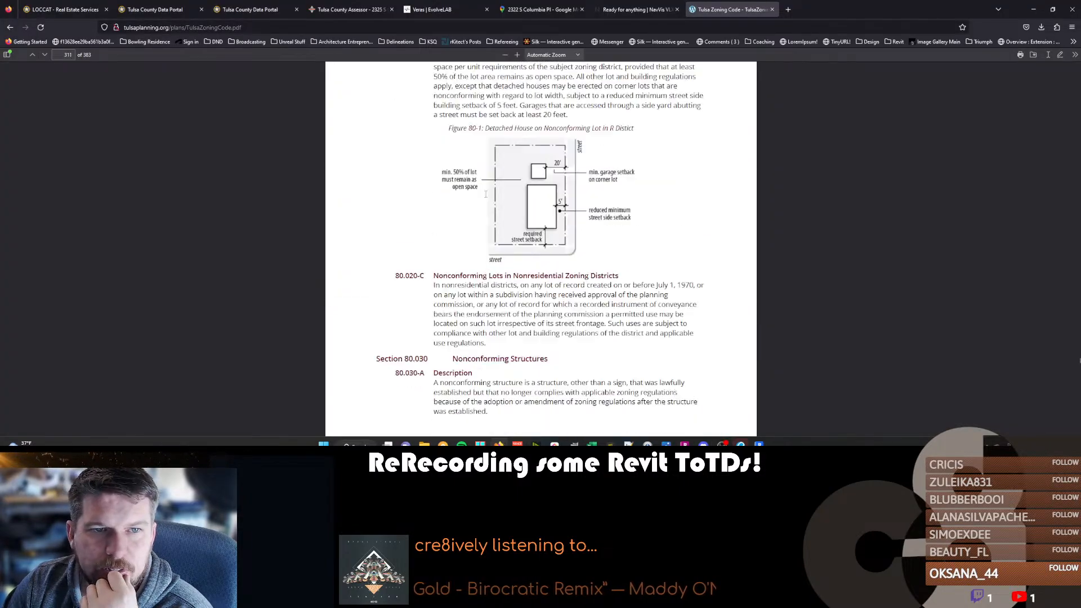
scroll(488, 199, down, 18)
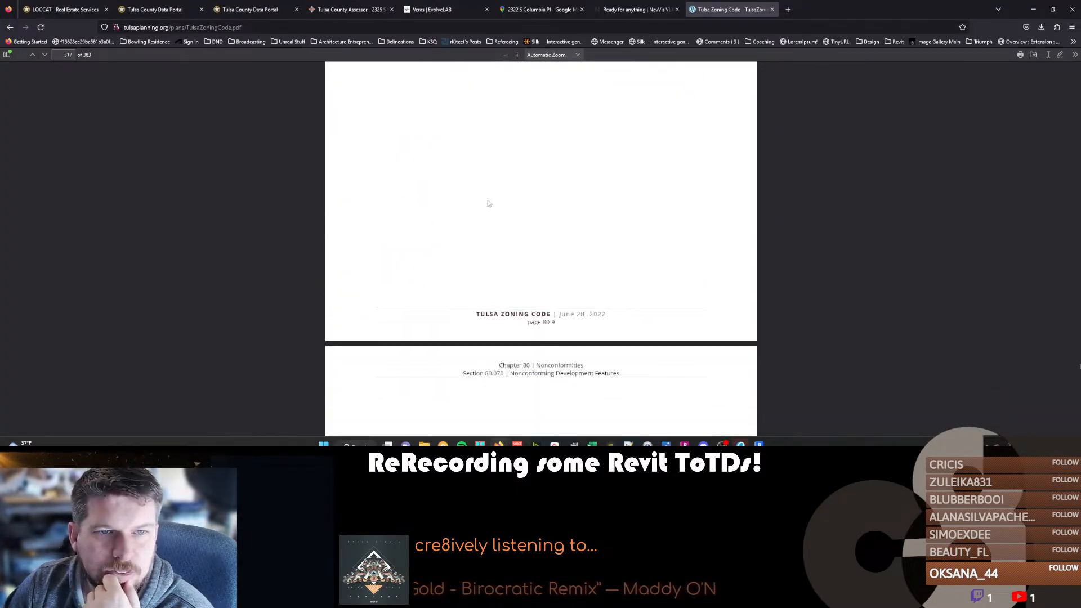
scroll(488, 198, down, 20)
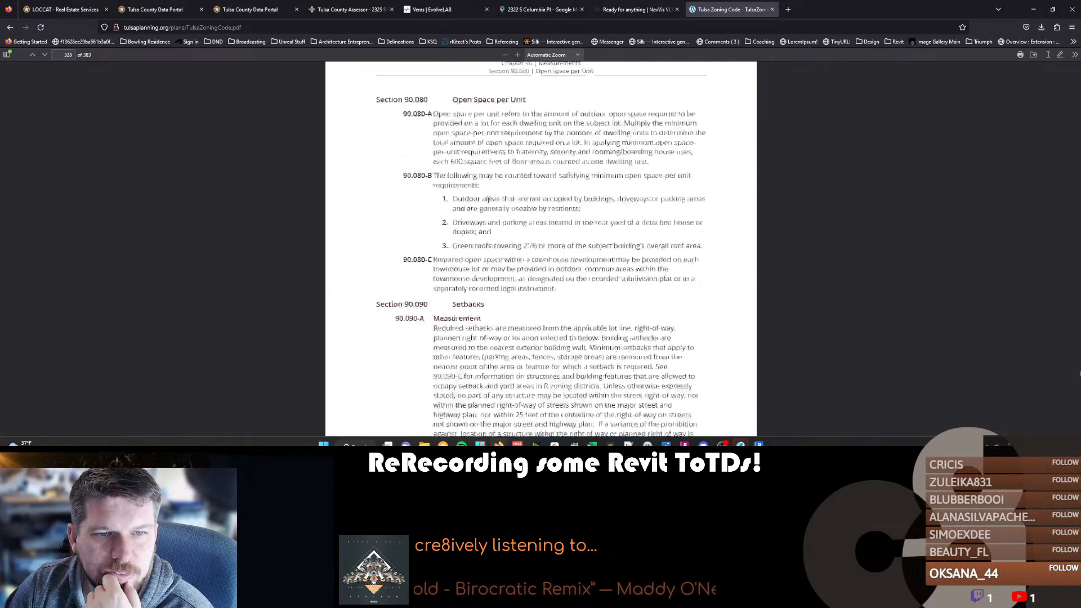
scroll(488, 203, up, 12)
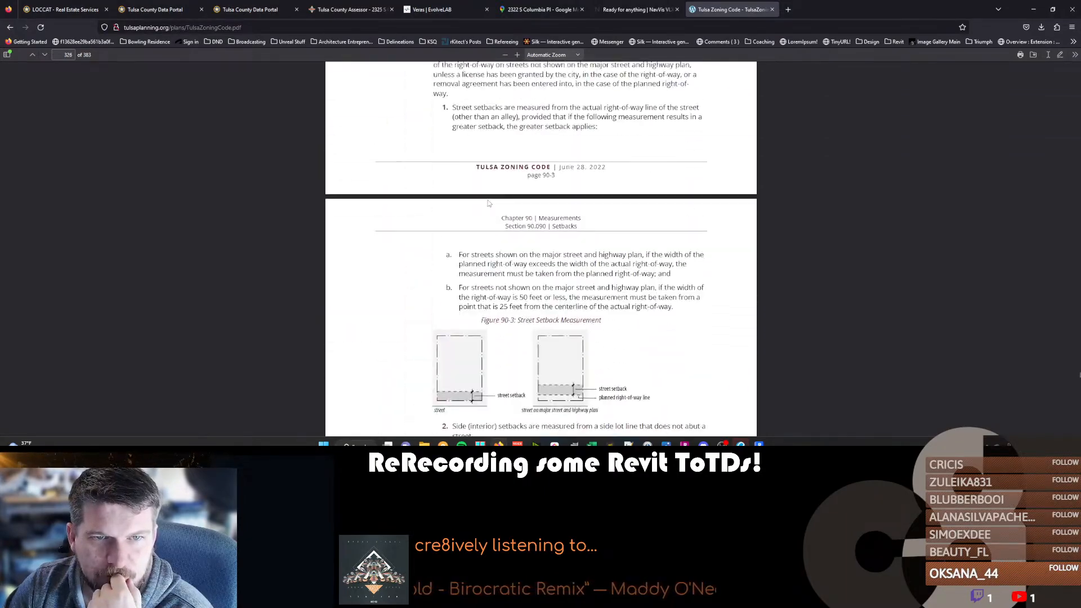
scroll(488, 203, down, 3)
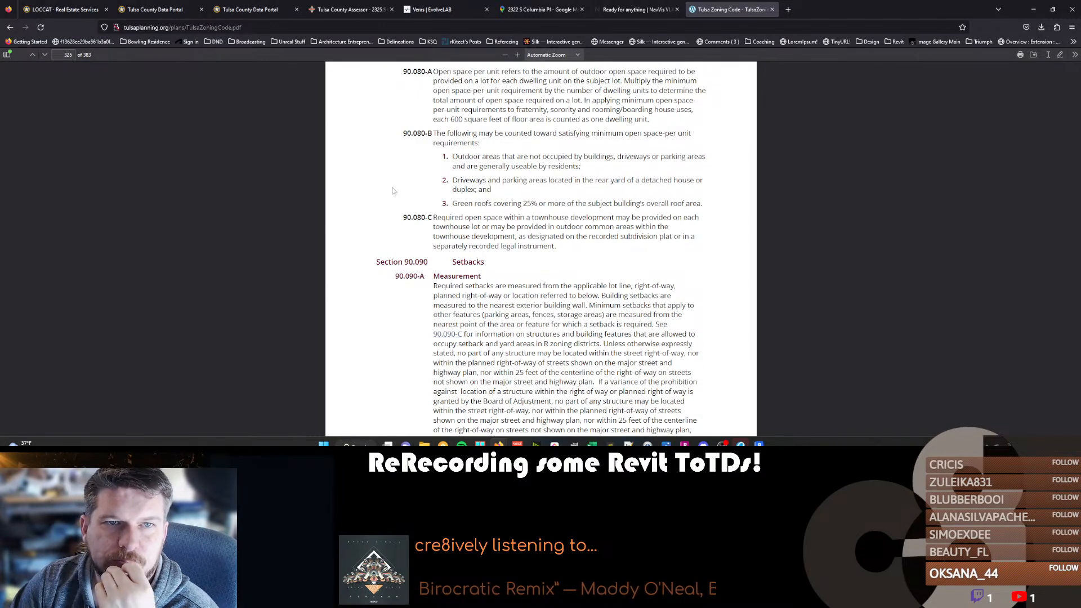
scroll(393, 188, up, 2)
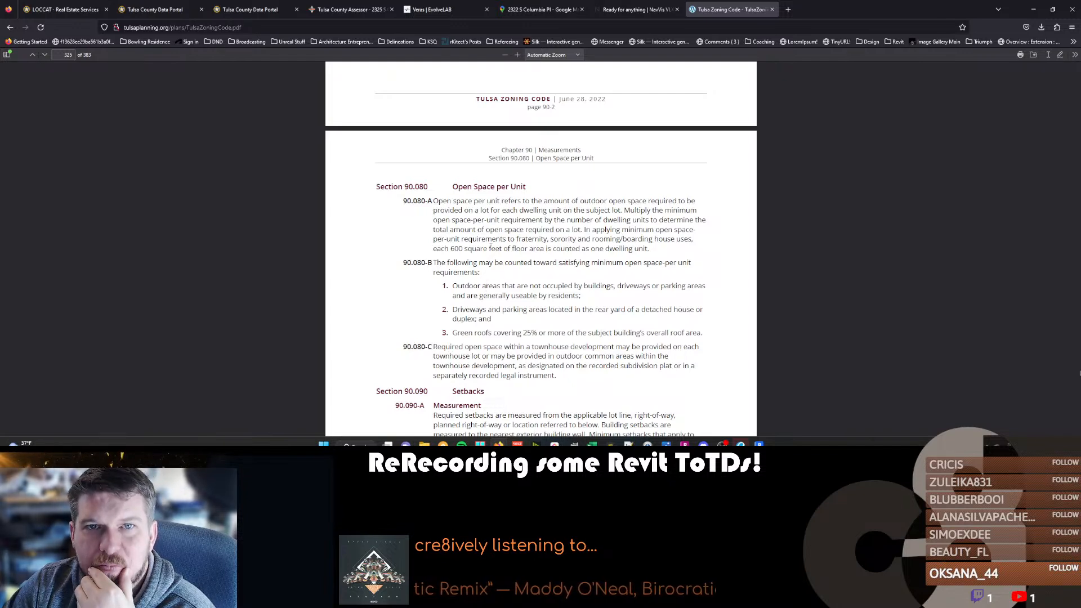
Compare the 50% open space review comment in Revu's corrections summary with Section 90.080-B of the Tulsa zoning code PDF.
click(759, 444)
click(759, 445)
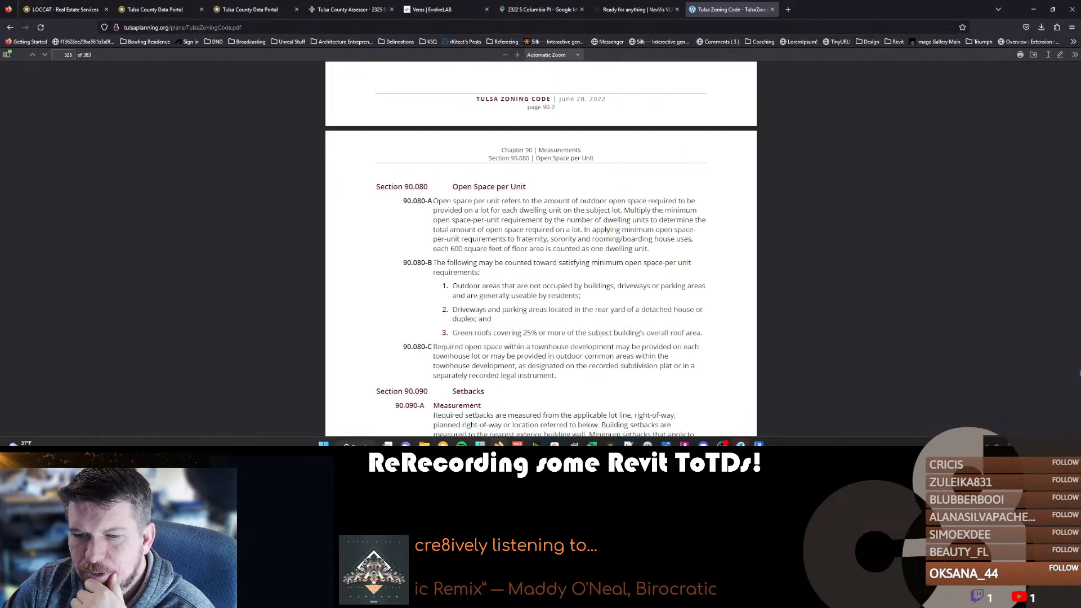
click(740, 445)
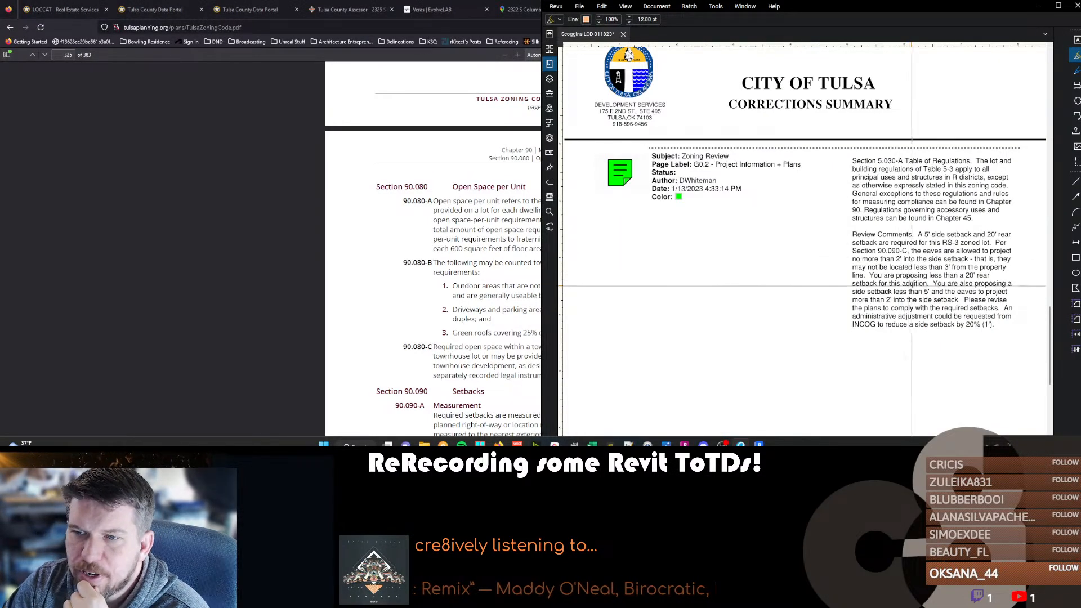
scroll(910, 247, down, 5)
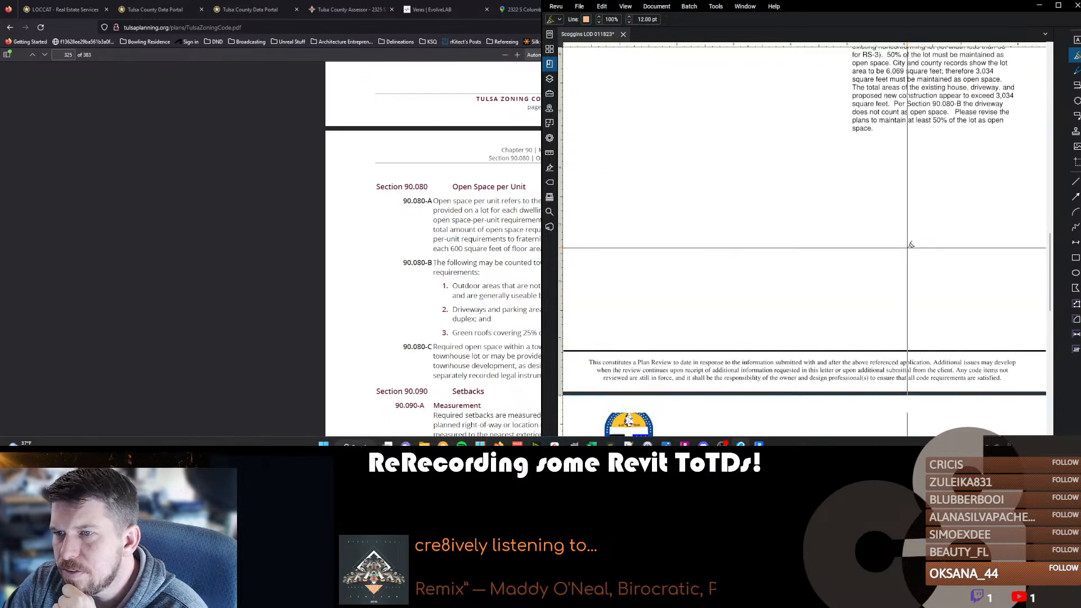
scroll(910, 243, up, 3)
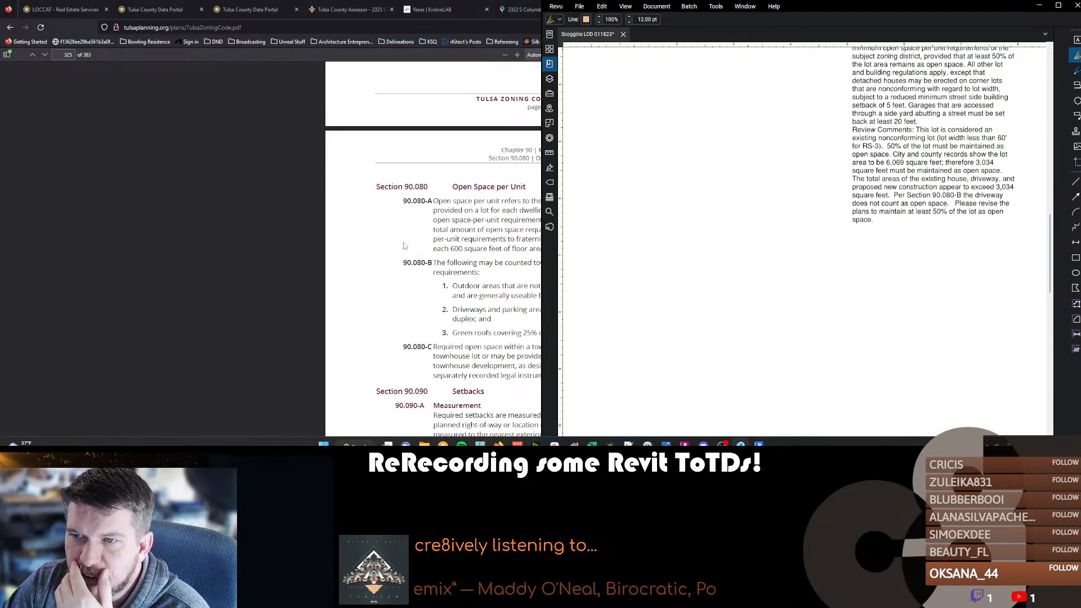
click(439, 272)
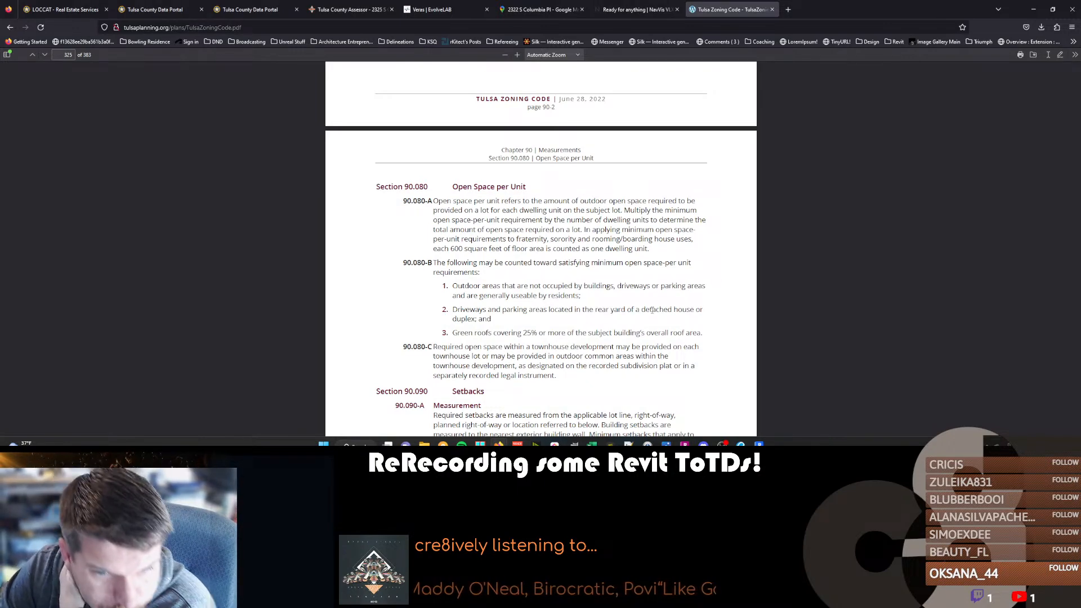
Switch to Revit and hide all imported categories in the 1st Floor Existing Area plan's visibility overrides.
key(alt+Tab)
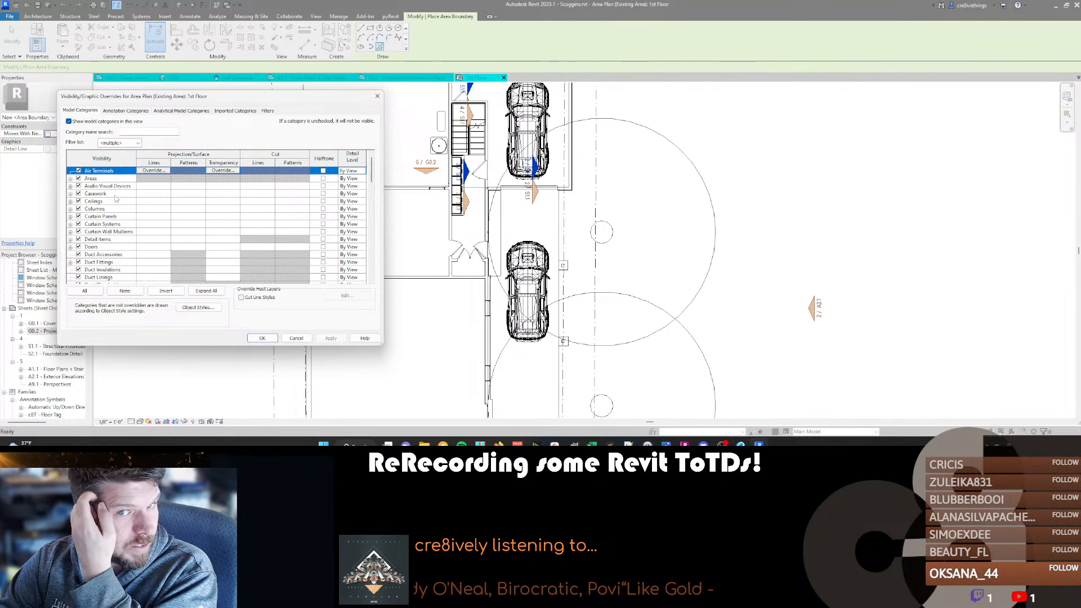
click(229, 111)
click(68, 121)
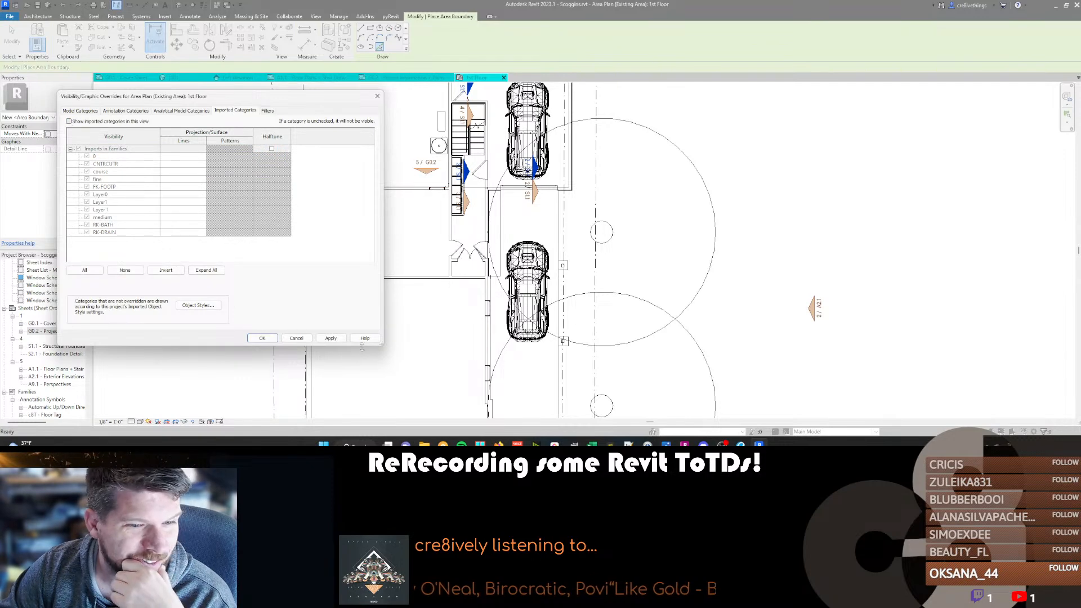
click(329, 339)
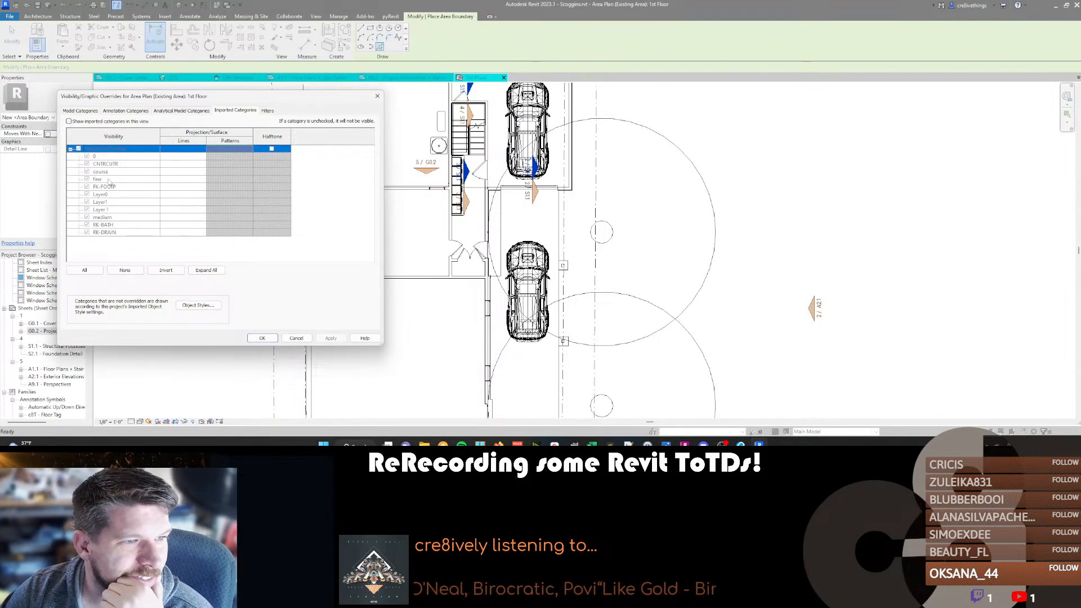
Hide the Entourage model category in the area plan, leaving Generic Models visible.
click(80, 111)
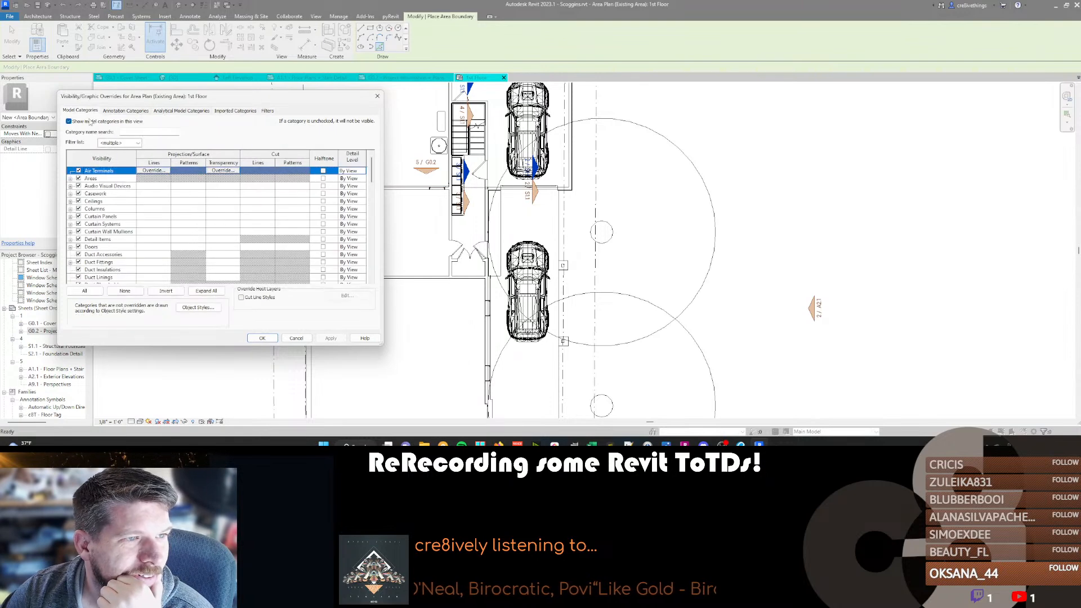
click(96, 240)
key(g)
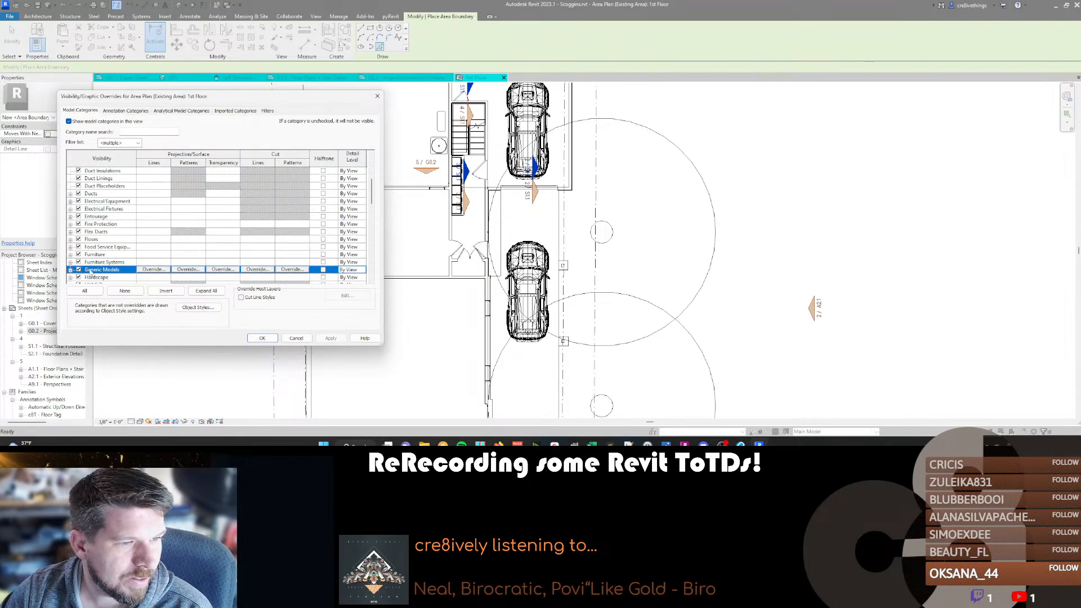
click(78, 269)
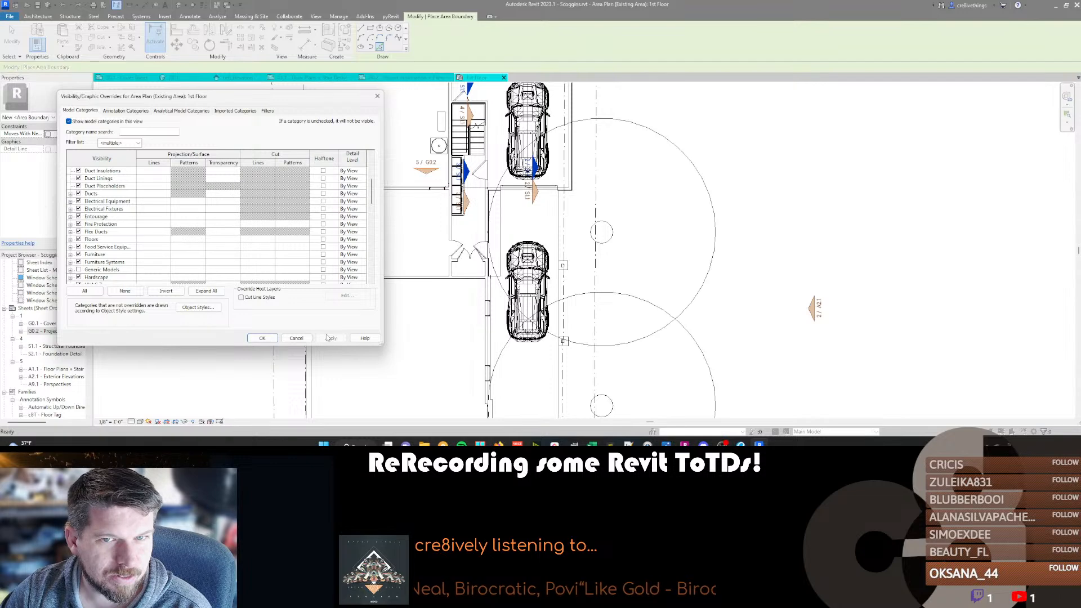
click(78, 270)
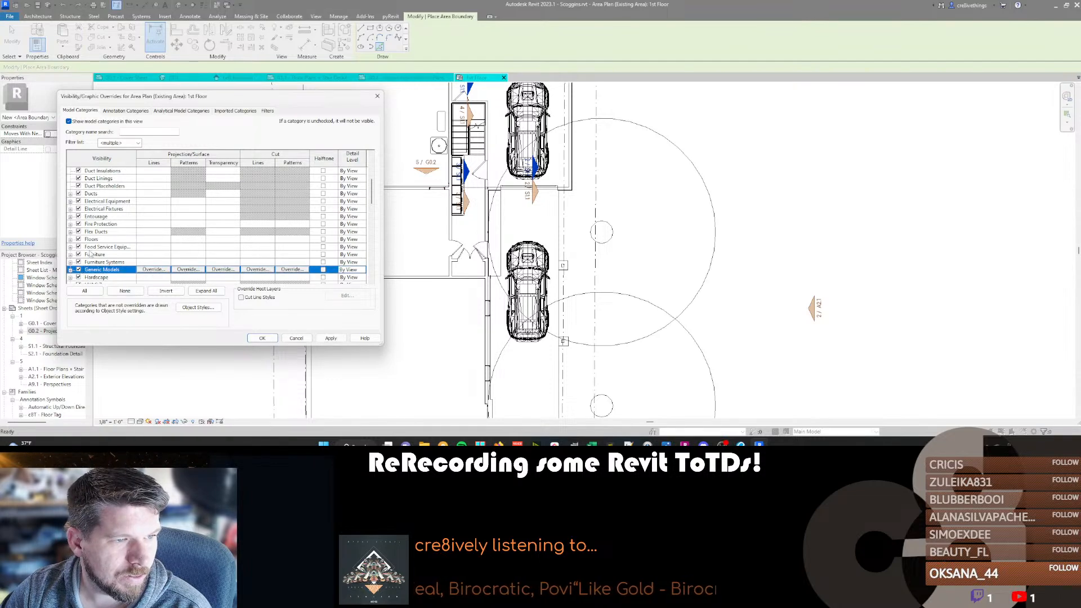
click(102, 239)
click(78, 217)
click(331, 339)
click(260, 337)
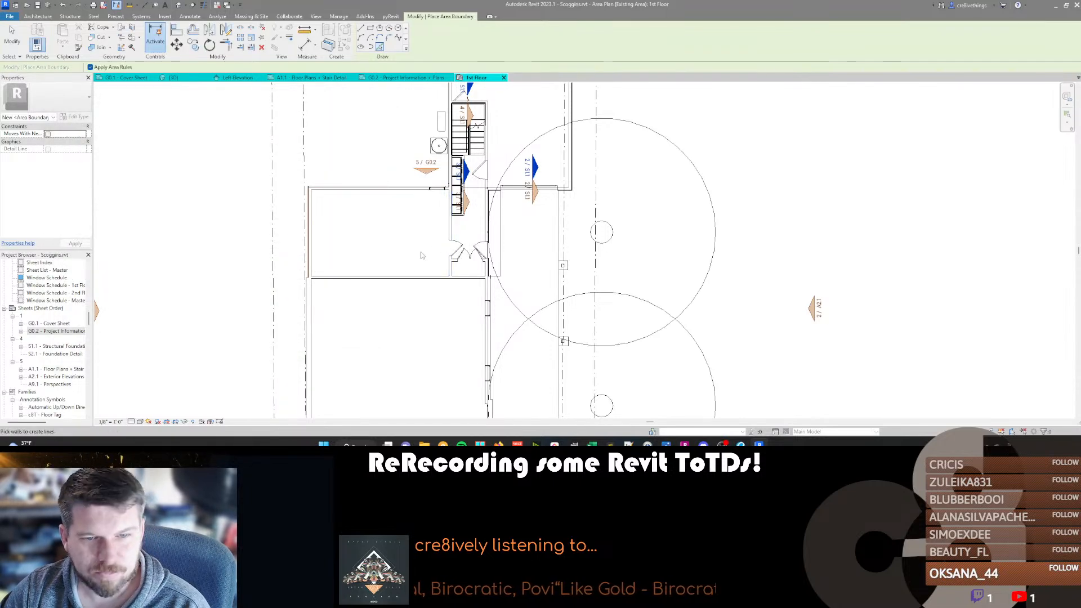
Draw area boundary lines from the driveway edge along the rear structure's front wall and up its right-hand wall to the rear corner.
key(v)
key(v)
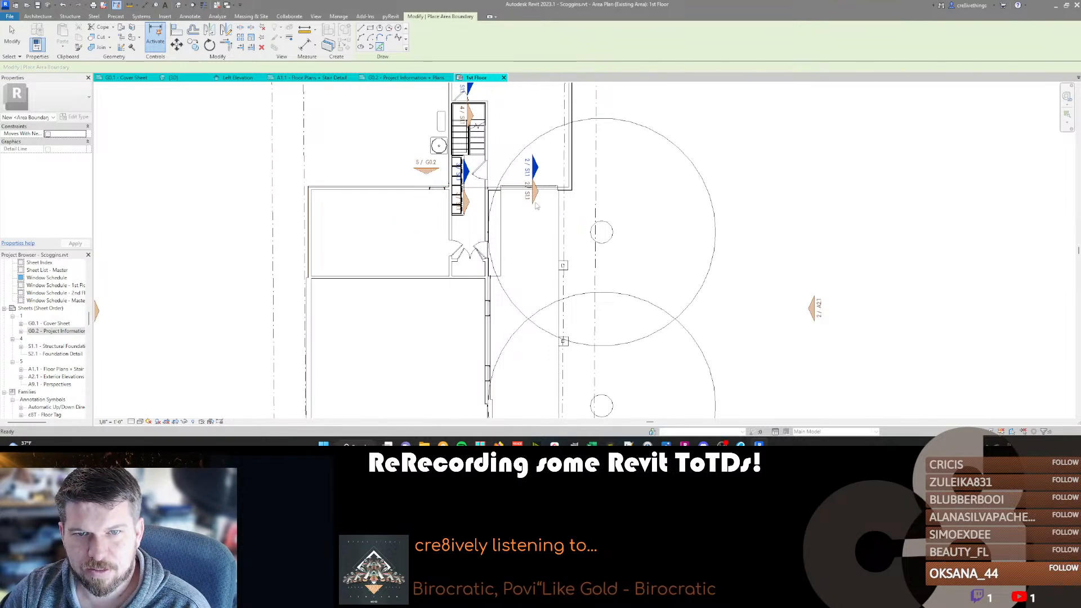
middle_drag(599, 197, 525, 312)
scroll(487, 322, up, 1)
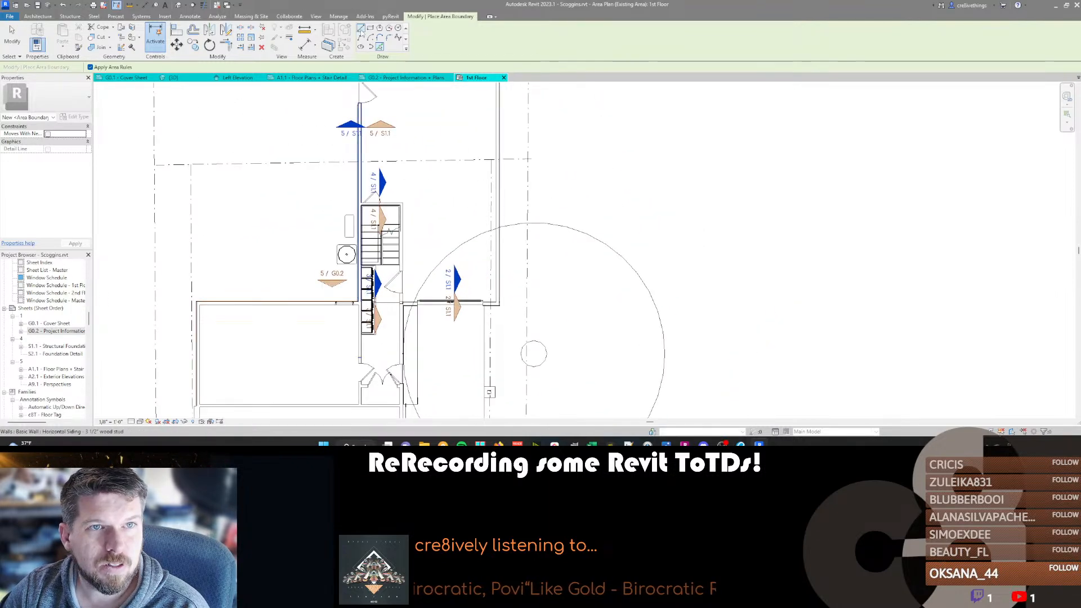
scroll(487, 308, up, 5)
click(472, 304)
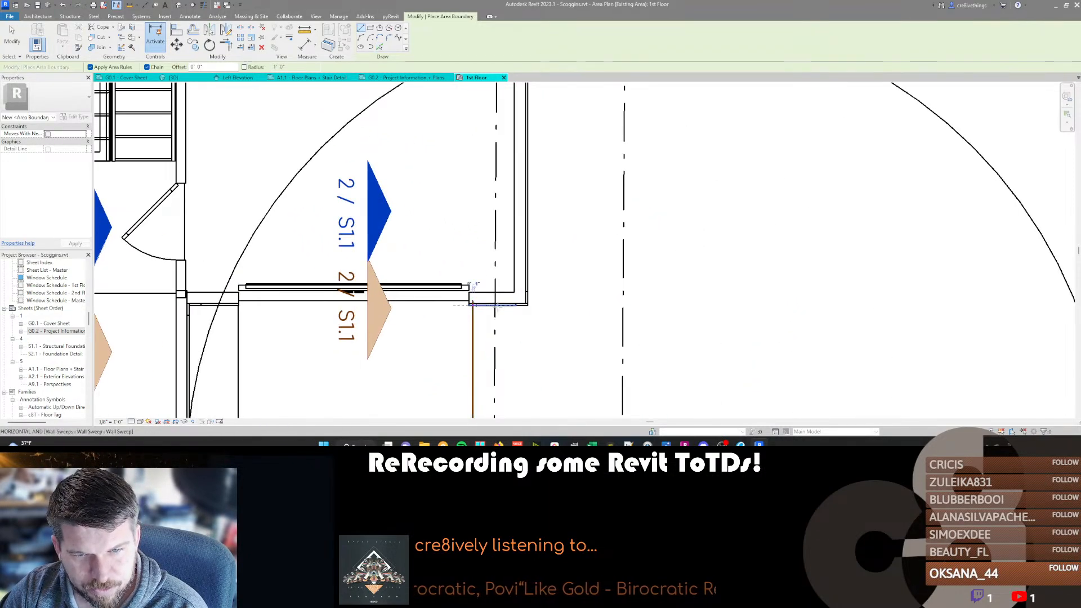
scroll(526, 304, down, 5)
scroll(561, 257, up, 5)
scroll(561, 257, down, 2)
click(561, 257)
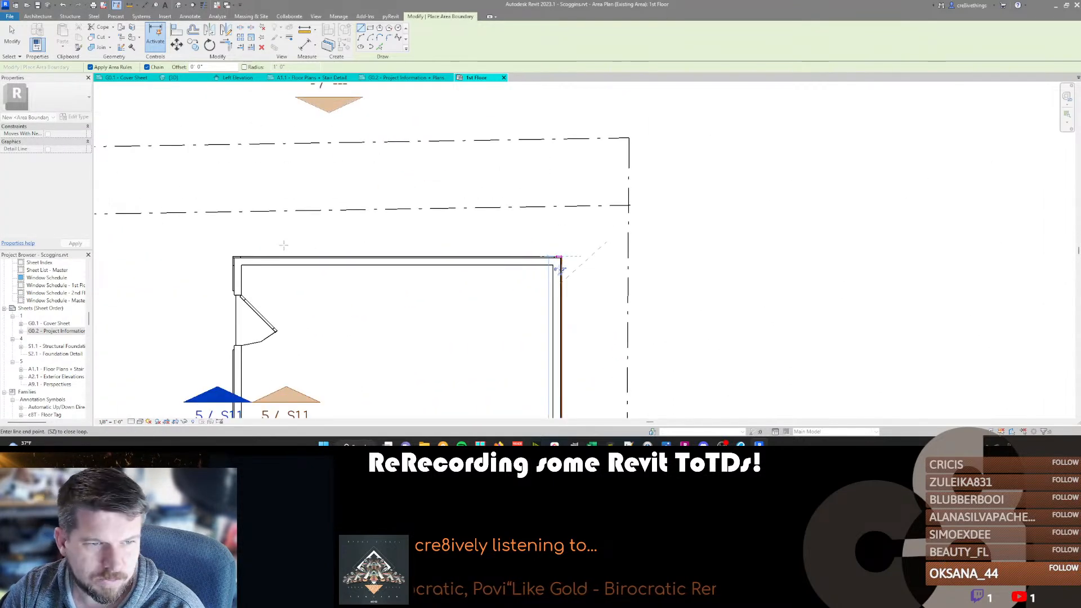
Continue the area boundary along the structure's rear wall and down its left-hand wall to the existing house's boundary line.
scroll(230, 257, up, 4)
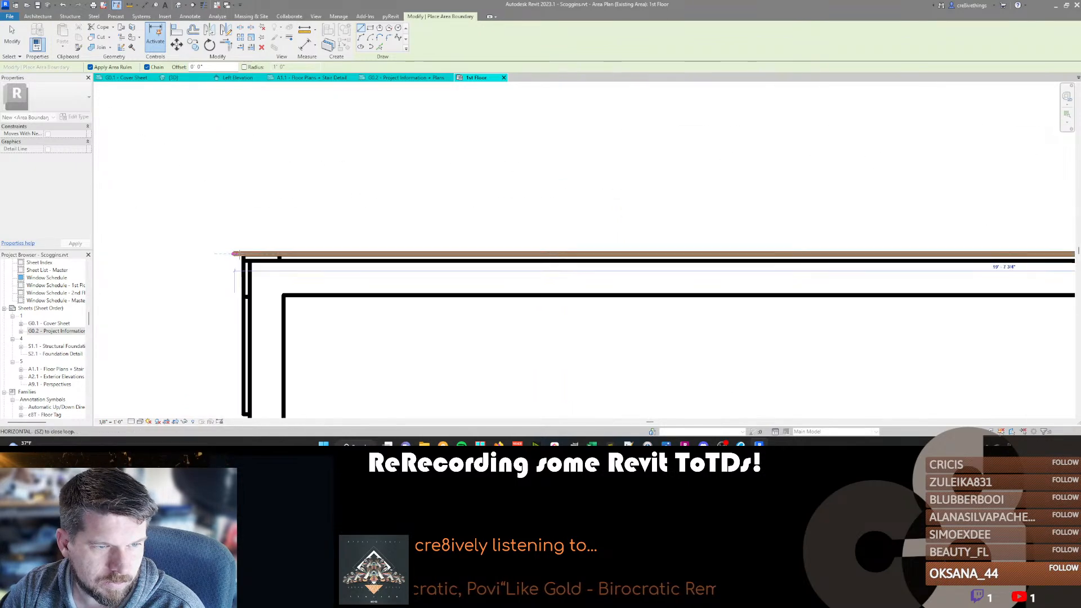
click(243, 254)
scroll(256, 179, down, 6)
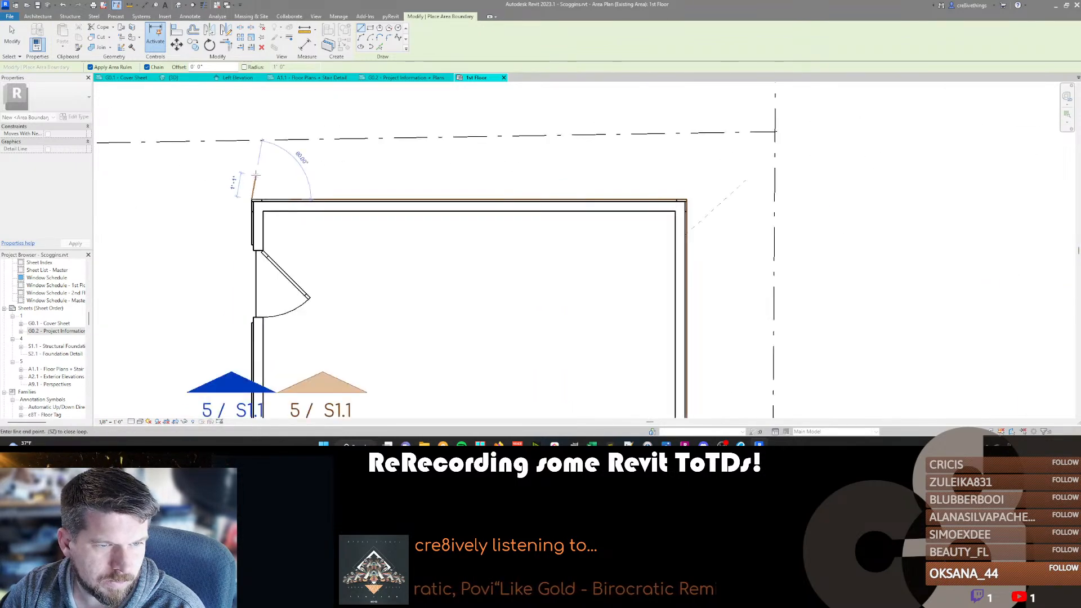
middle_drag(268, 345, 336, 56)
middle_drag(285, 367, 395, 63)
scroll(430, 155, up, 6)
click(430, 160)
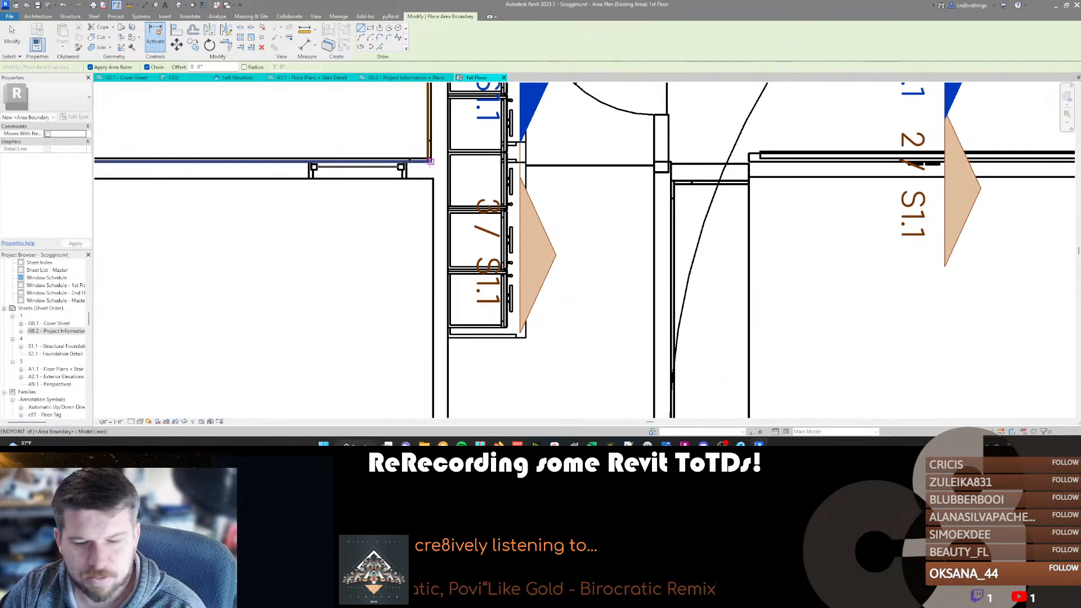
Align the left-hand and rear area boundary lines with the wall faces of the rear structure.
key(l)
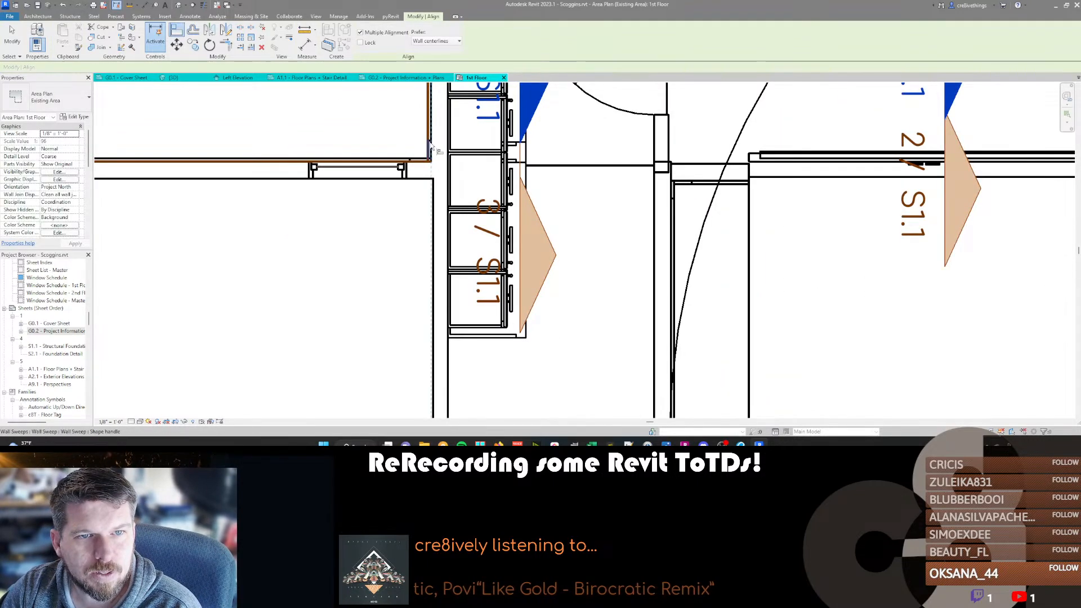
key(Escape)
key(Escape)
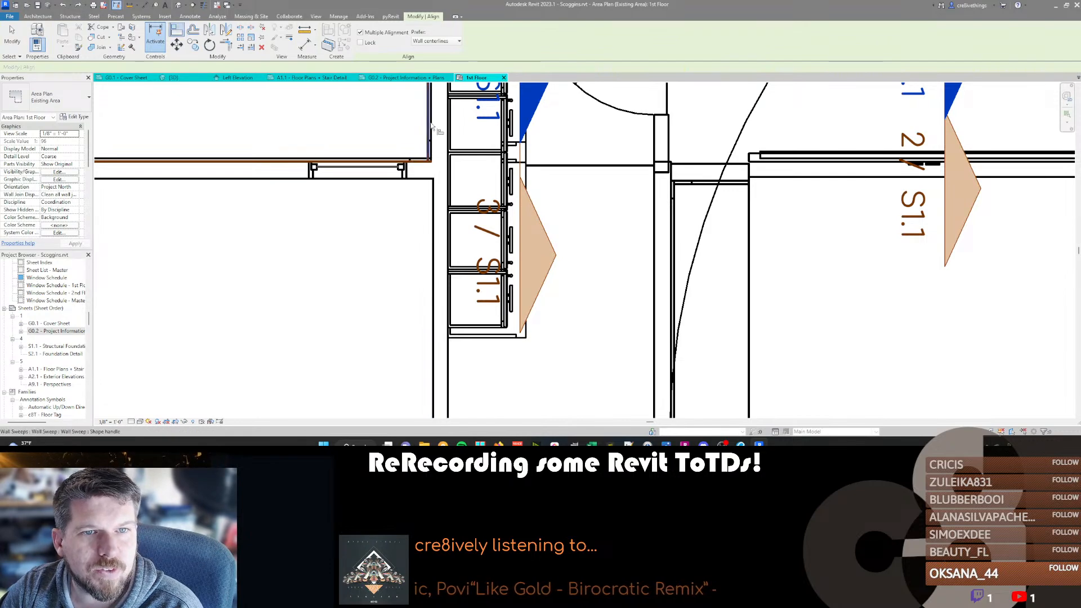
scroll(362, 226, down, 3)
scroll(455, 229, up, 6)
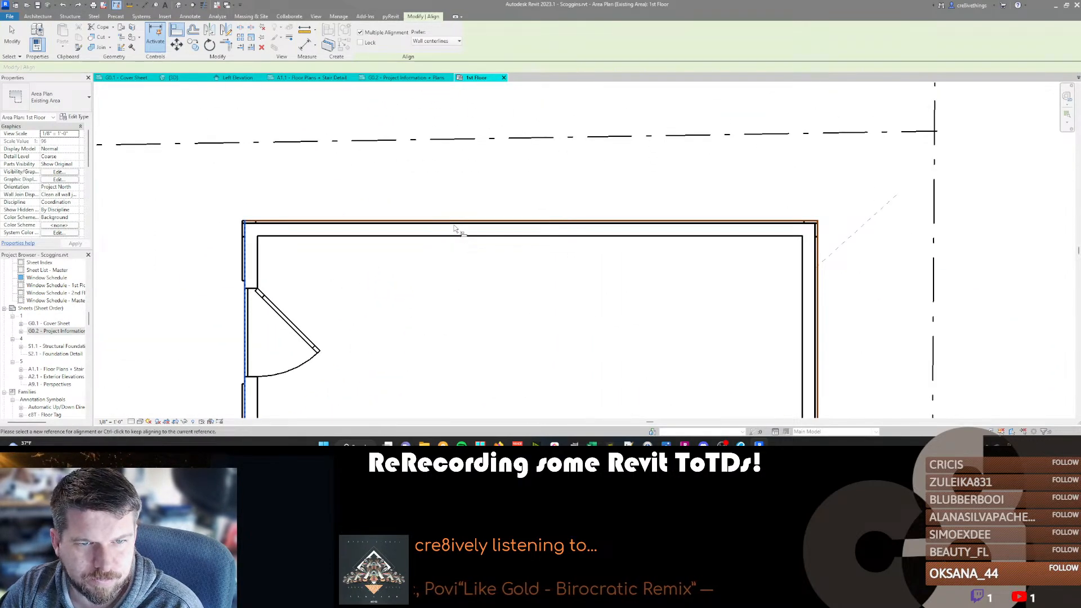
click(455, 224)
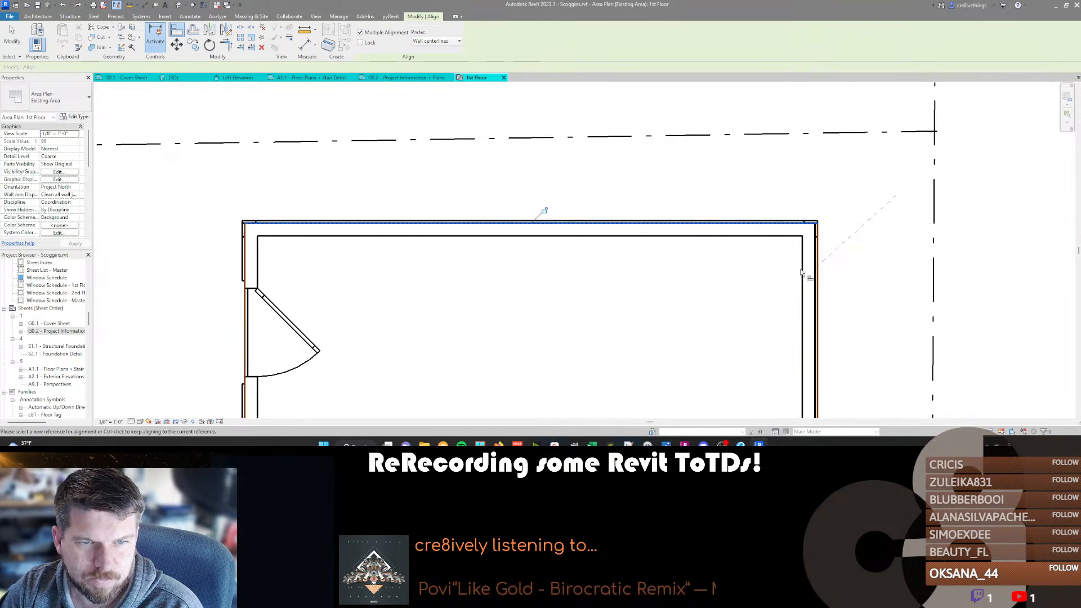
key(Escape)
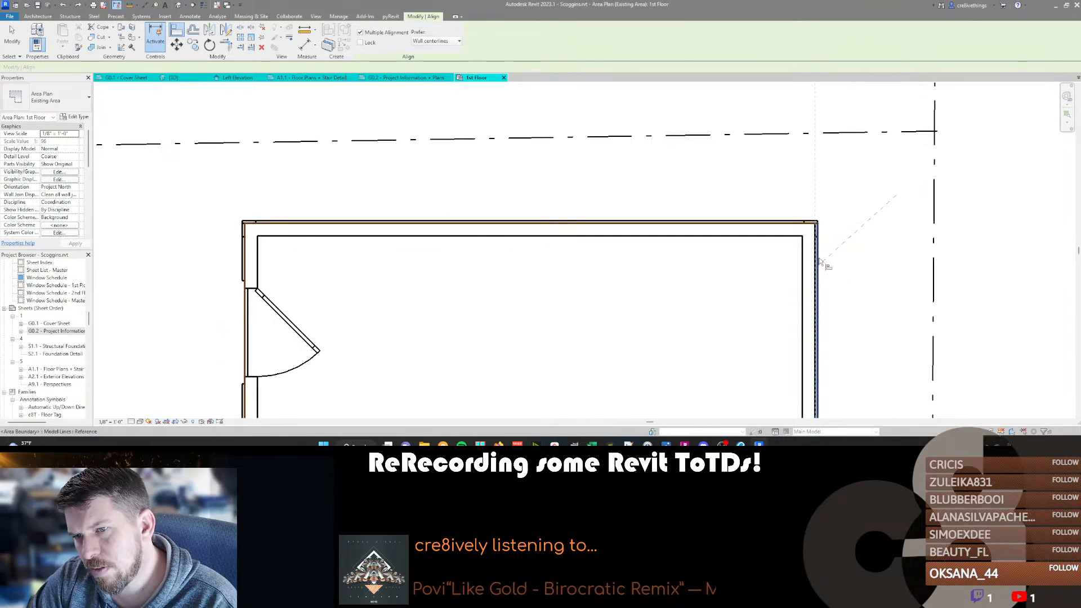
Align the right-hand and short front area boundary lines with the rear structure's wall faces near the driveway.
scroll(838, 278, down, 3)
middle_drag(719, 160, 840, 51)
scroll(783, 279, up, 6)
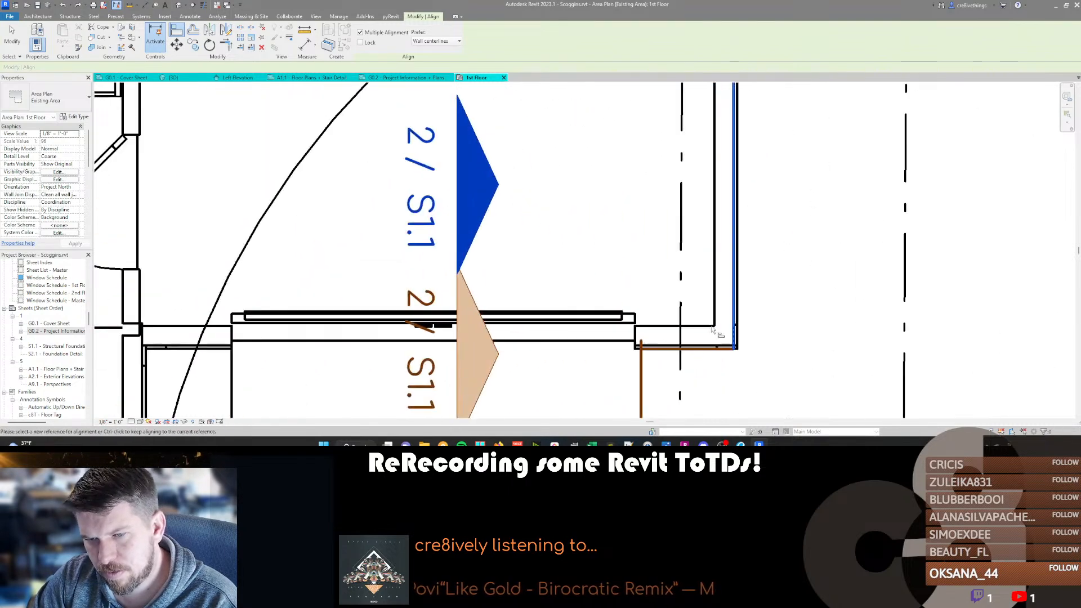
click(698, 347)
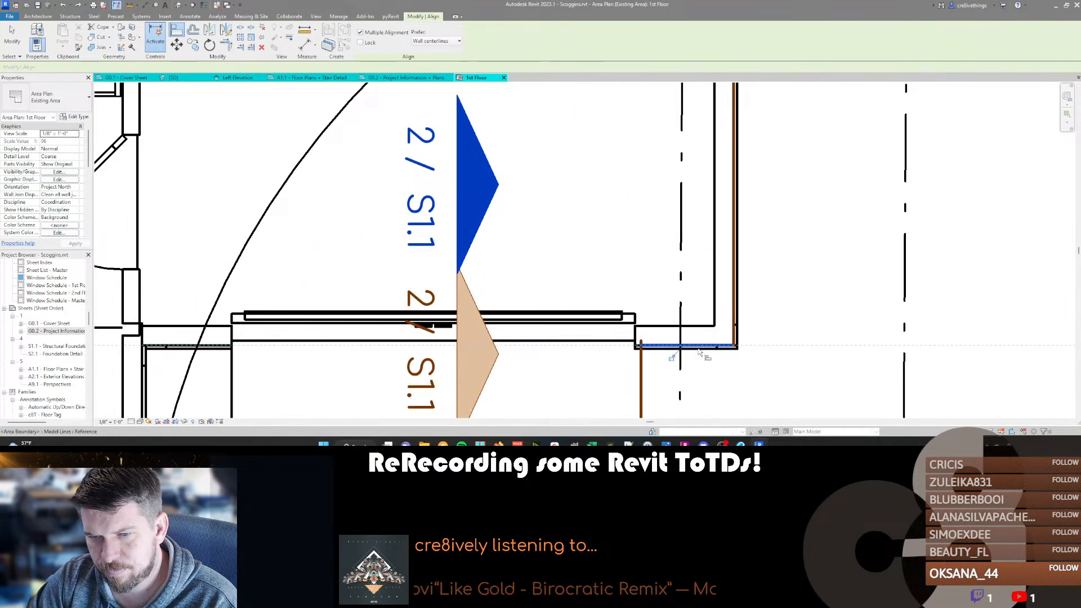
scroll(700, 355, down, 4)
scroll(644, 236, down, 4)
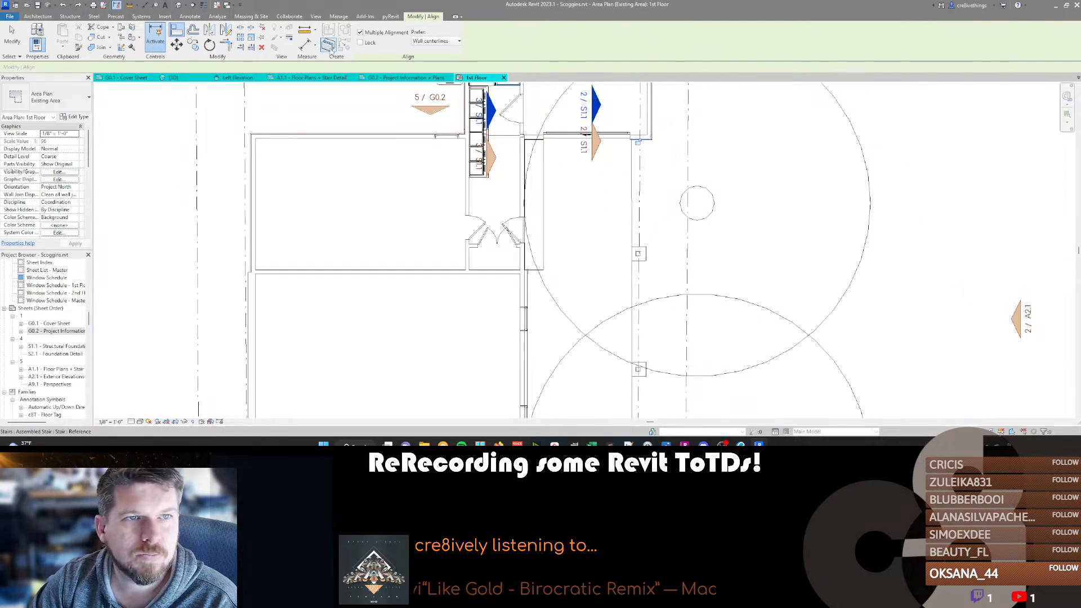
key(Escape)
key(Escape)
Draw area boundary lines along the narrow strip beside the house, about 13 ft down its outer edge and back to the house wall.
click(632, 192)
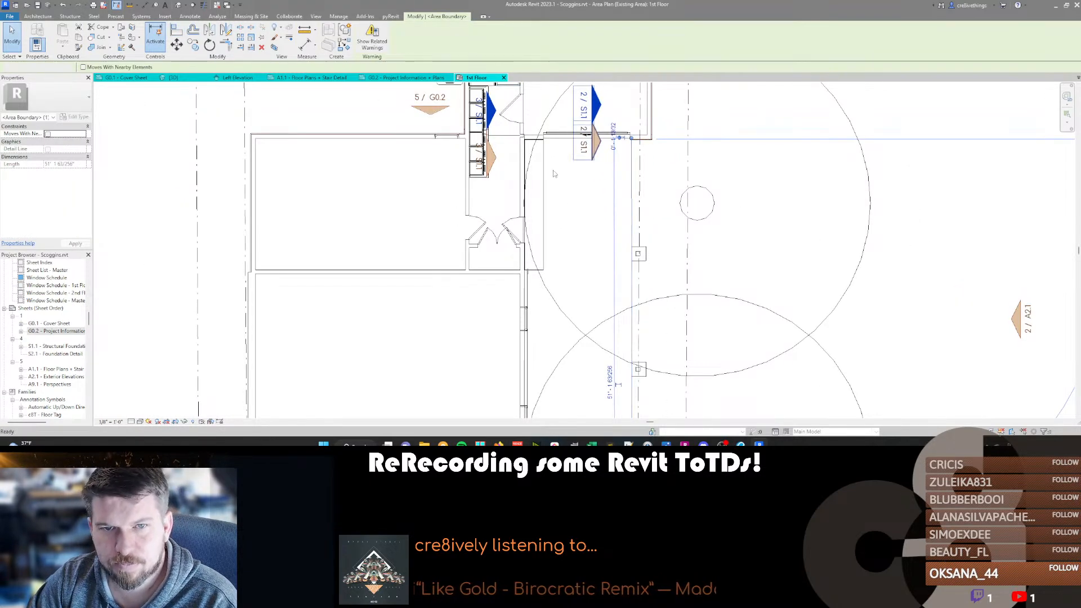
key(c)
key(s)
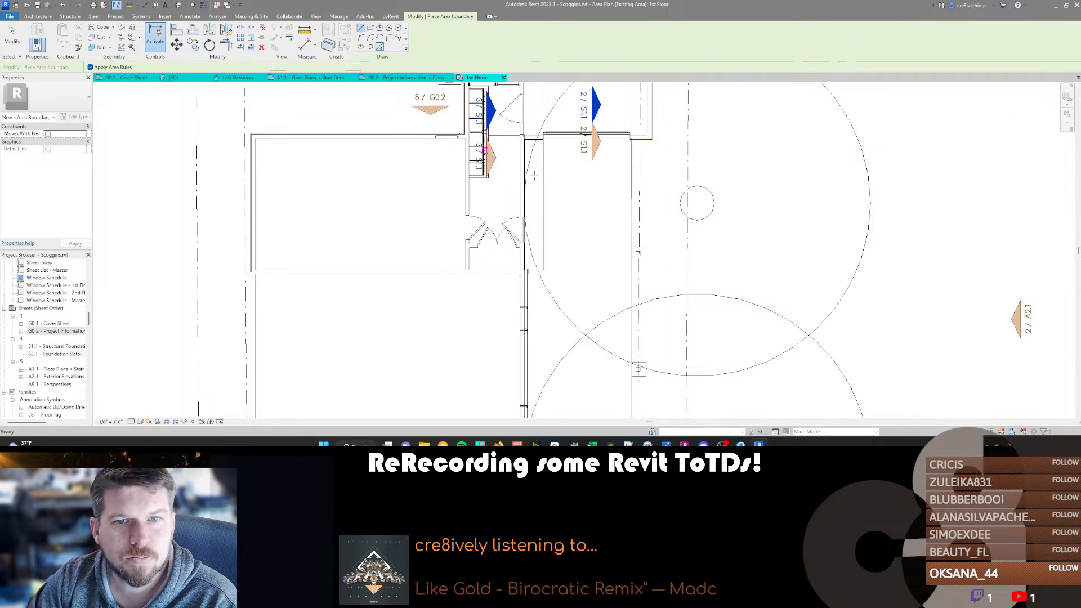
key(l)
key(i)
click(543, 139)
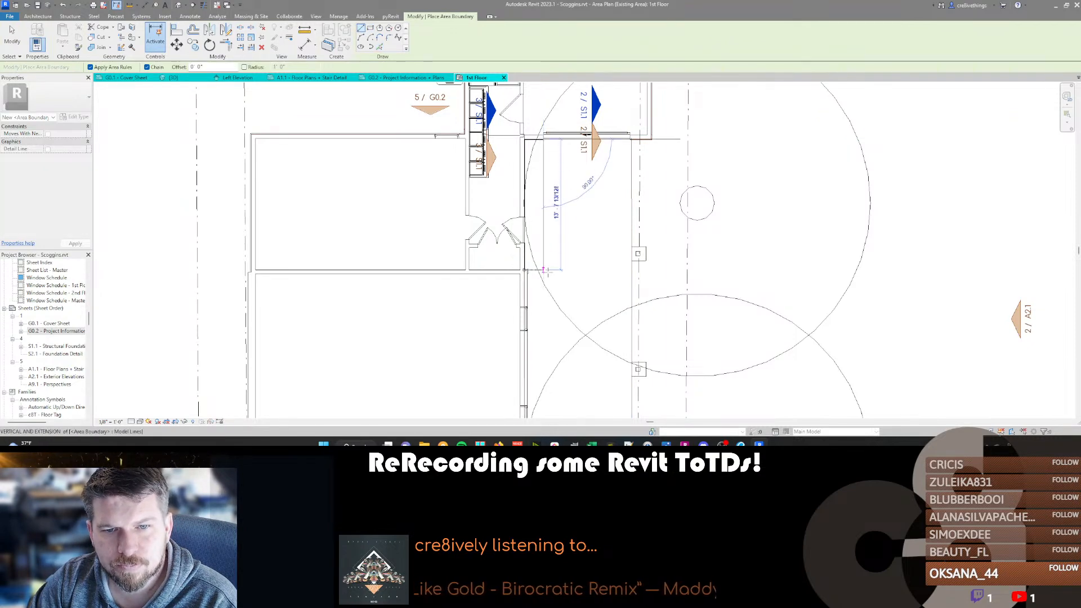
click(534, 271)
scroll(533, 272, up, 3)
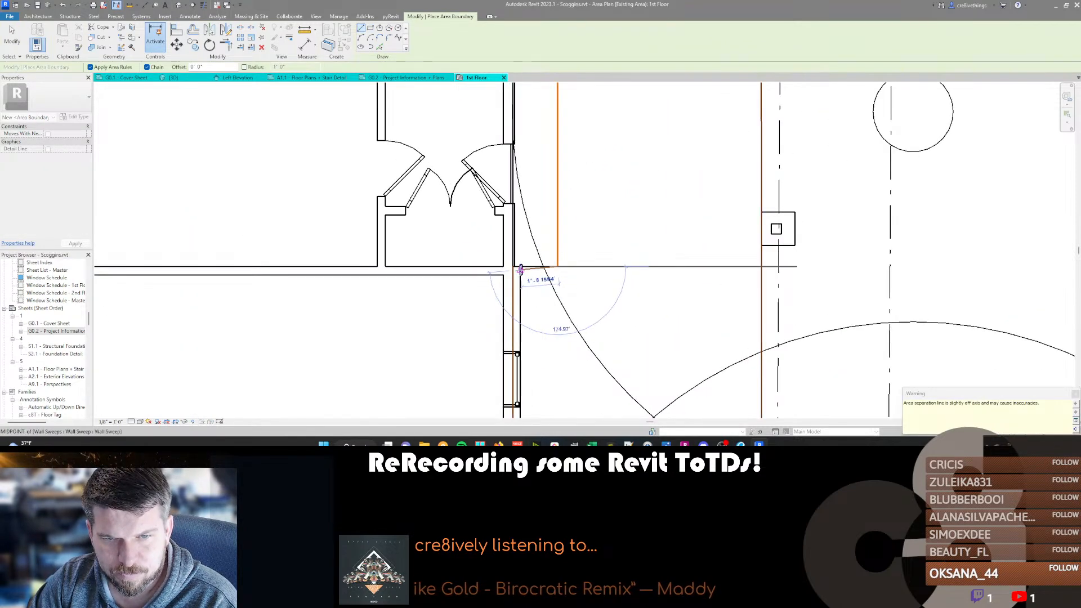
scroll(539, 235, down, 2)
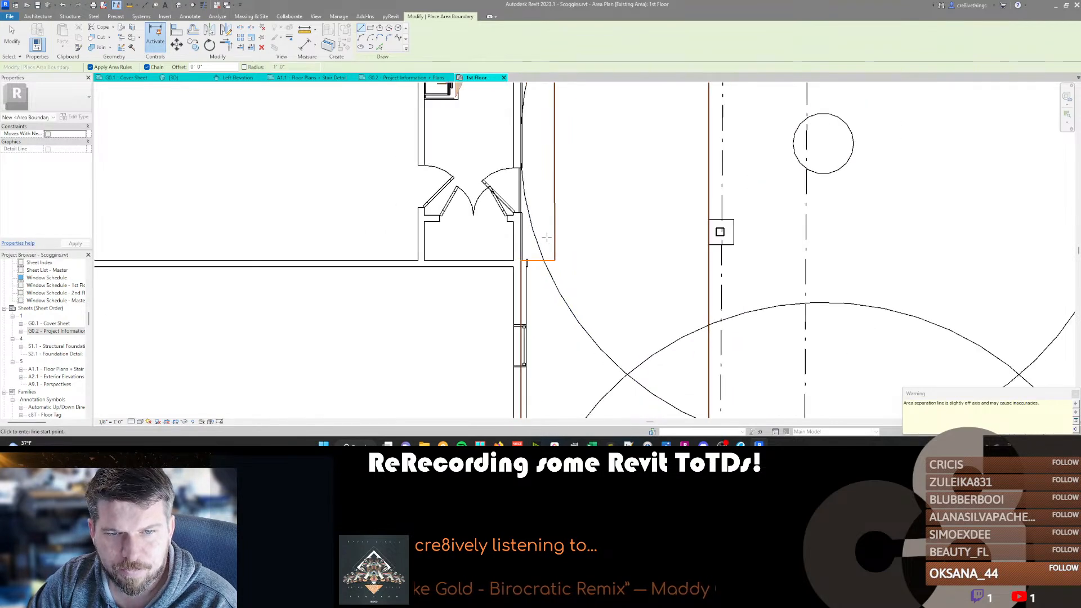
key(Escape)
key(Escape)
scroll(547, 267, down, 5)
scroll(559, 369, down, 1)
middle_drag(559, 363, 550, 134)
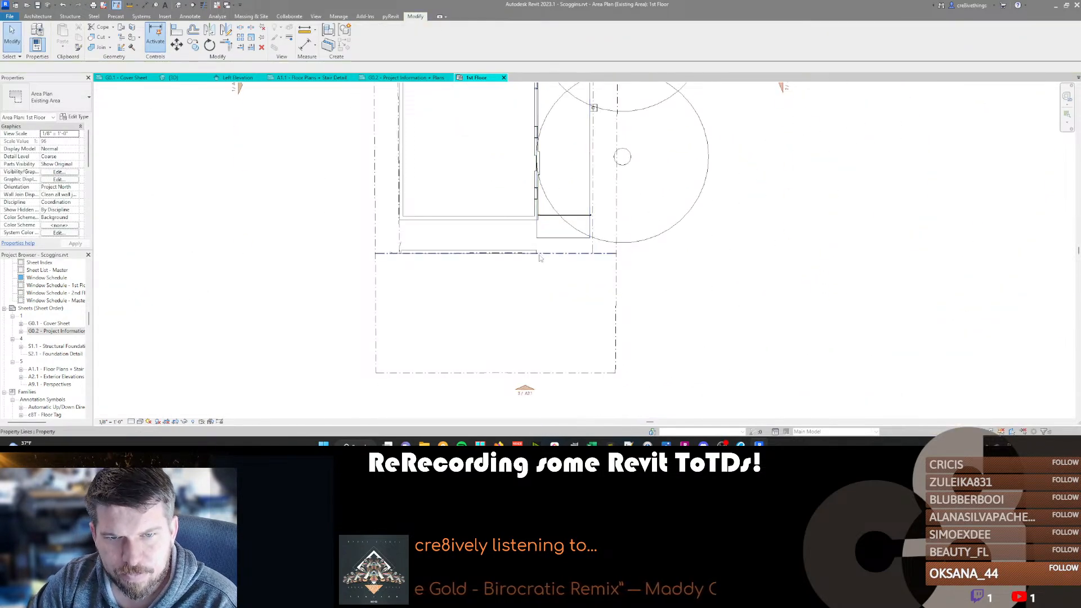
scroll(553, 243, up, 1)
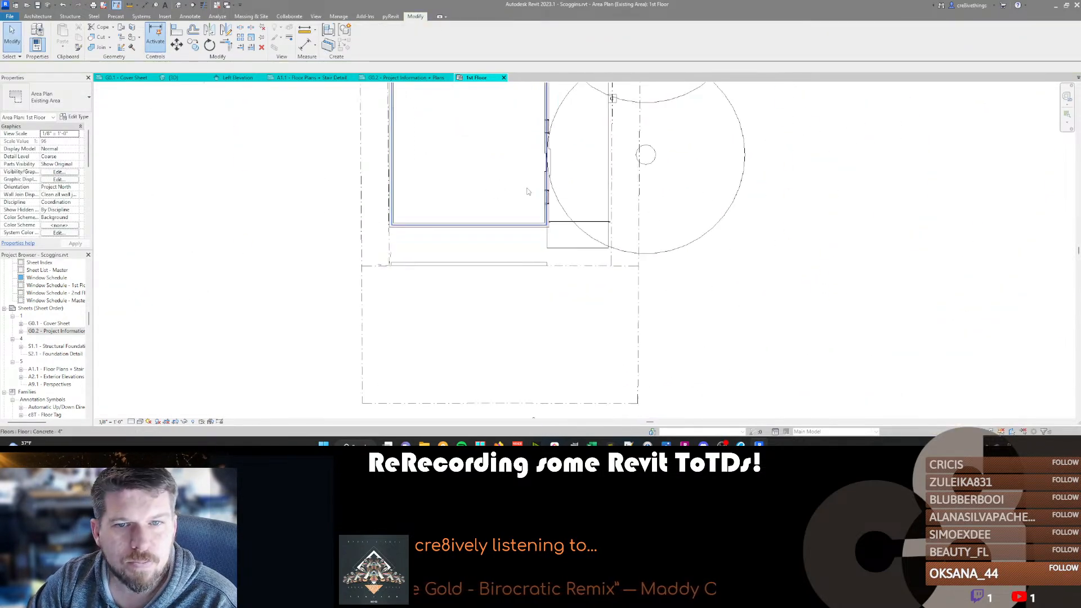
Draw area boundary lines across the driveway at the front property line and up its right edge, then trim the left corner closed.
click(547, 245)
key(c)
key(s)
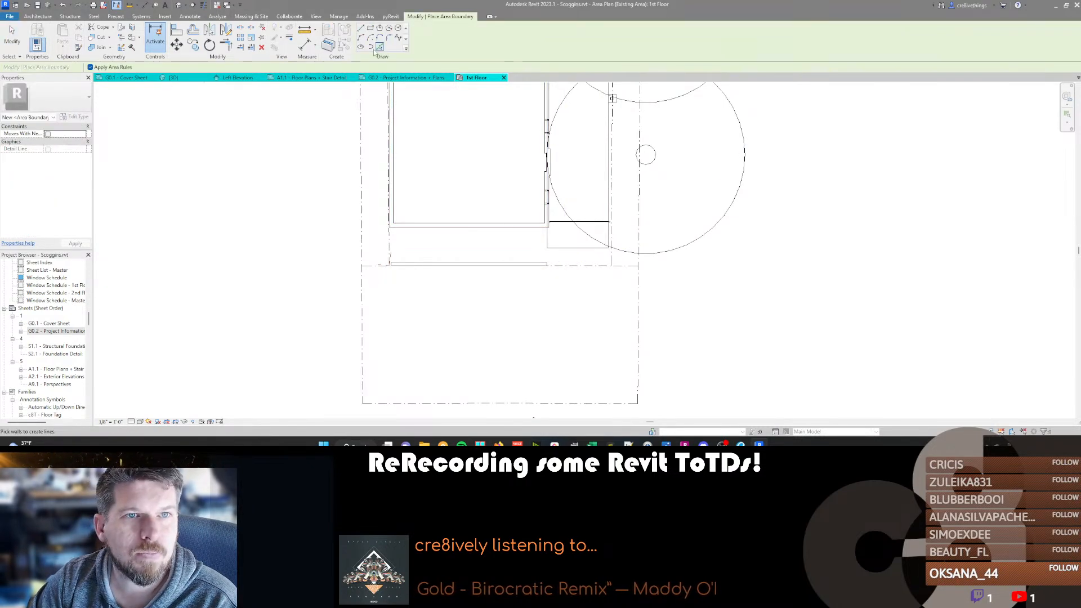
click(552, 402)
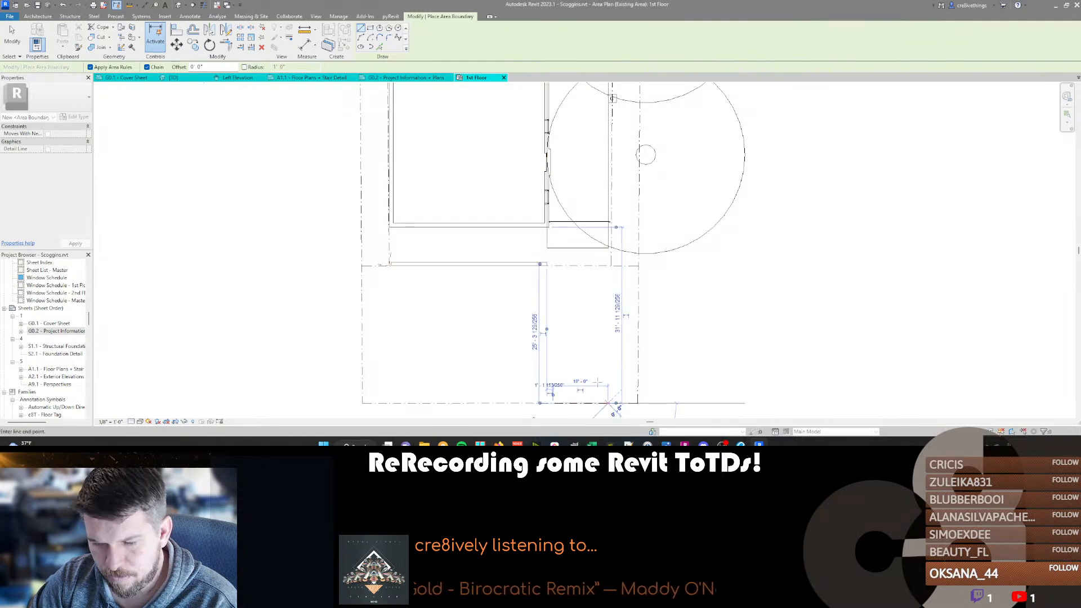
key(t)
key(r)
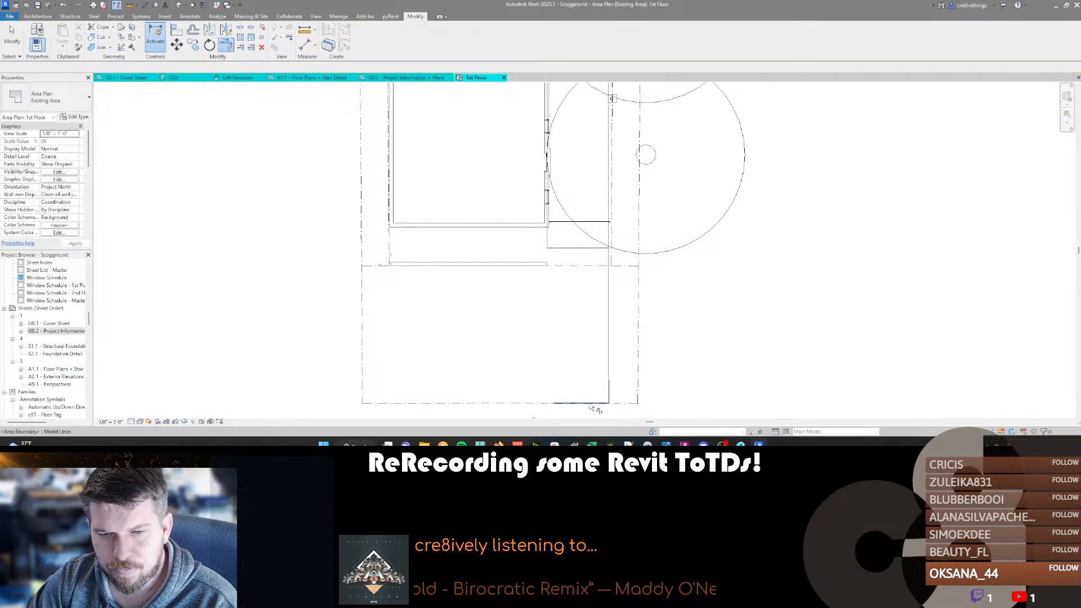
click(548, 239)
key(l)
click(556, 404)
Adjust the driveway's front area boundary line so its right end meets the angled property line.
scroll(567, 406, up, 5)
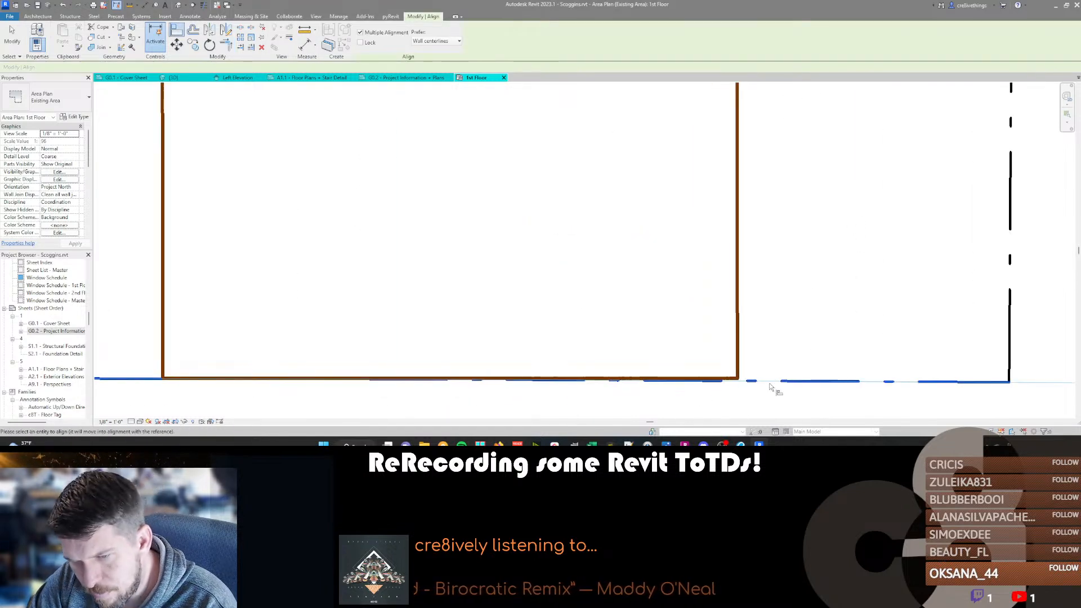
key(Escape)
key(Escape)
click(712, 378)
ctrl+click(736, 369)
drag(737, 380, 738, 381)
scroll(736, 380, down, 4)
scroll(502, 388, down, 3)
Trim the driveway's left area boundary line at the front corner of the house.
middle_drag(482, 329, 548, 376)
click(583, 241)
middle_drag(577, 237, 589, 255)
scroll(582, 254, up, 2)
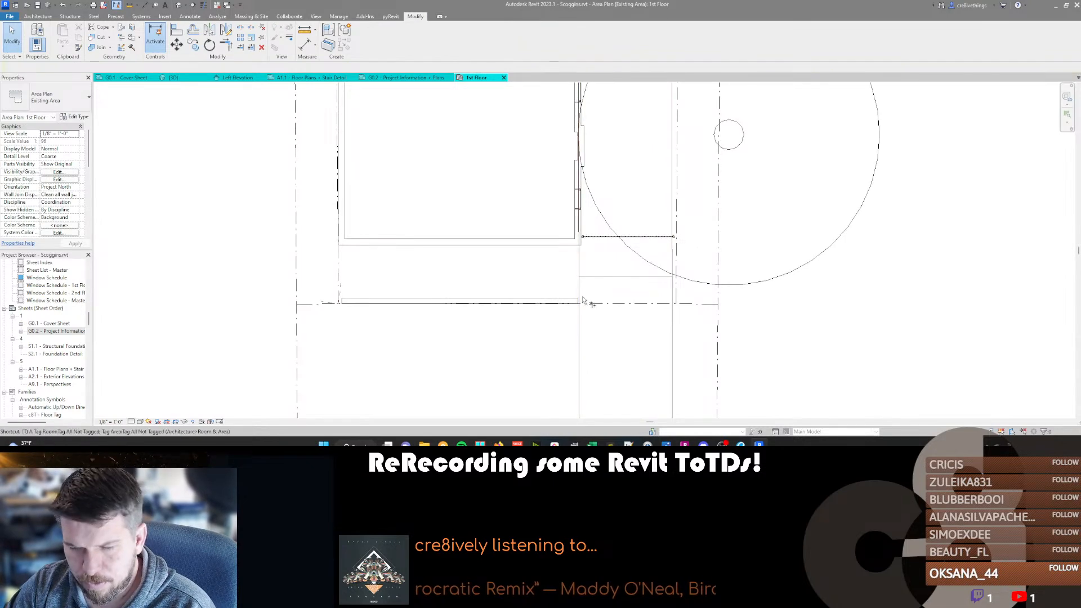
key(t)
key(r)
click(548, 247)
key(Escape)
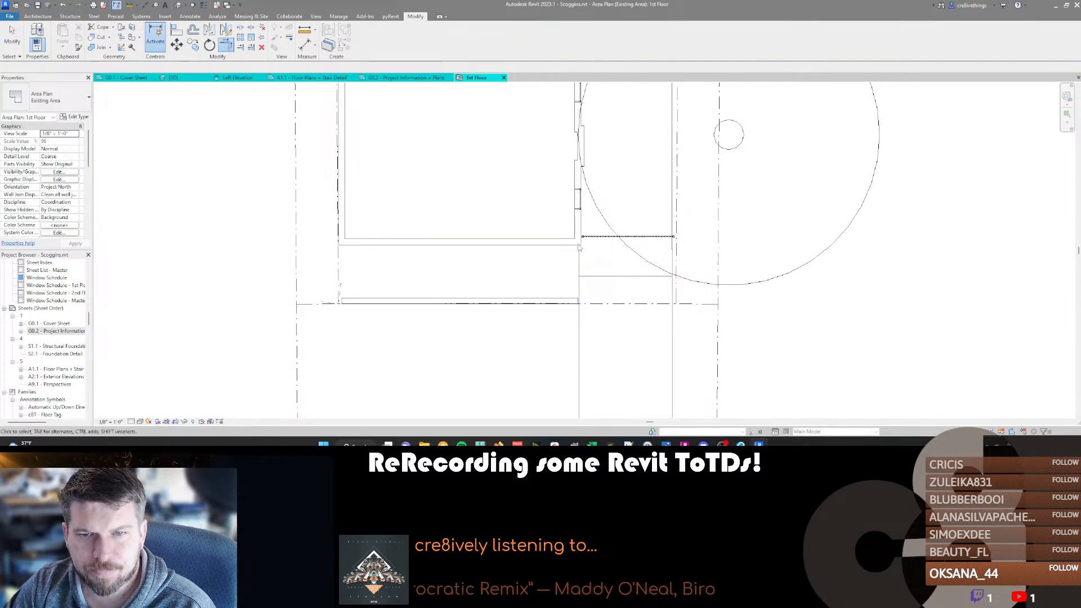
scroll(575, 338, down, 8)
scroll(585, 236, up, 7)
middle_drag(498, 282, 461, 215)
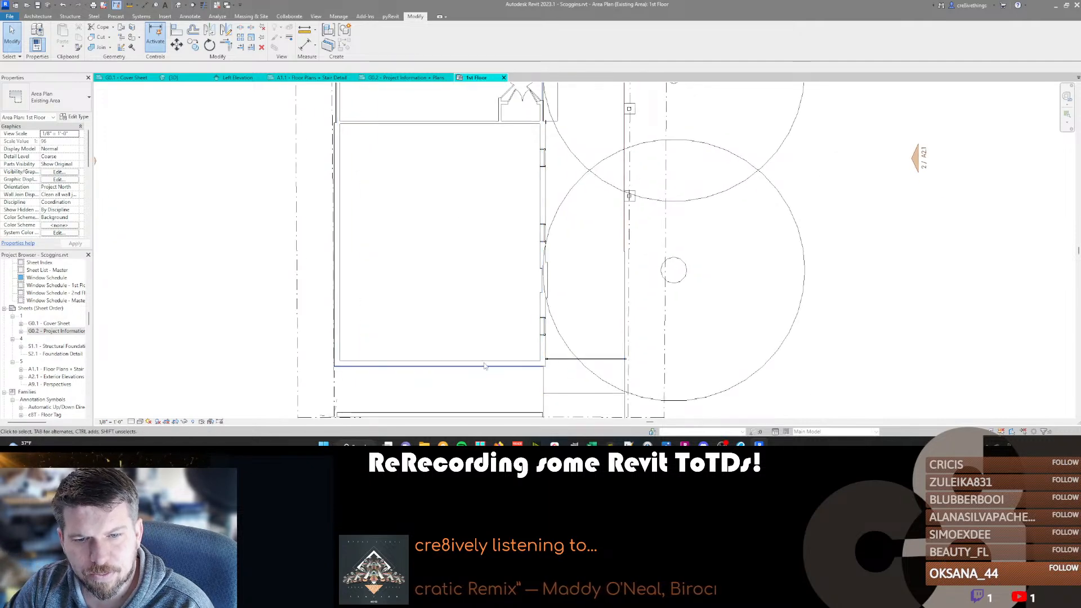
Draw area boundary lines closing the narrow side strip against the house wall and running up that wall toward the garage.
scroll(488, 387, down, 2)
middle_drag(542, 165, 533, 306)
scroll(533, 305, up, 3)
click(532, 305)
key(c)
key(s)
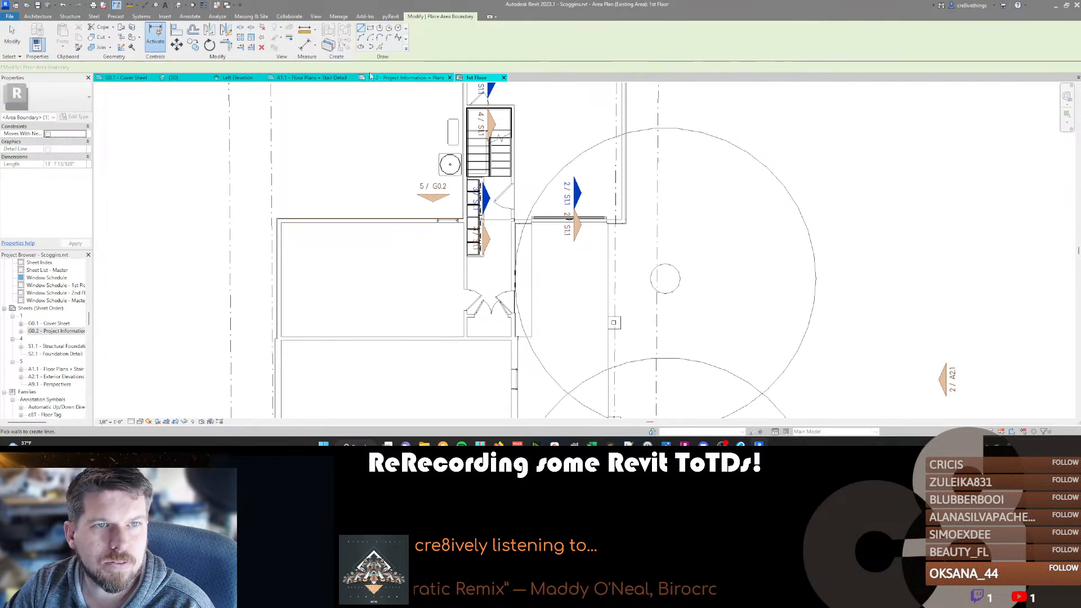
scroll(519, 327, up, 4)
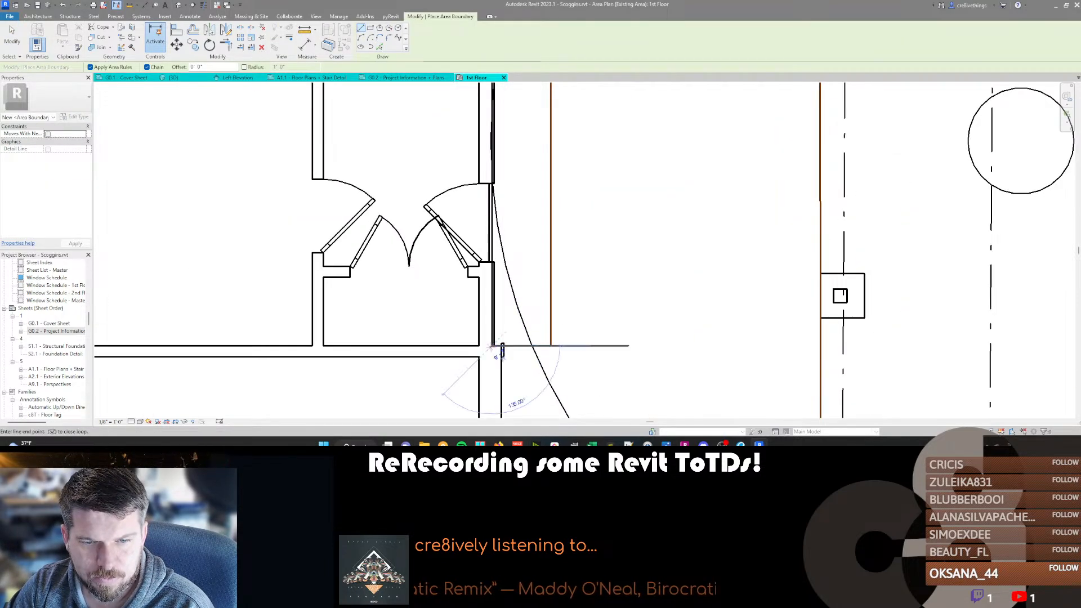
click(491, 346)
scroll(491, 345, down, 2)
click(504, 118)
key(Escape)
scroll(504, 231, down, 2)
scroll(503, 230, down, 2)
key(Escape)
scroll(467, 169, down, 3)
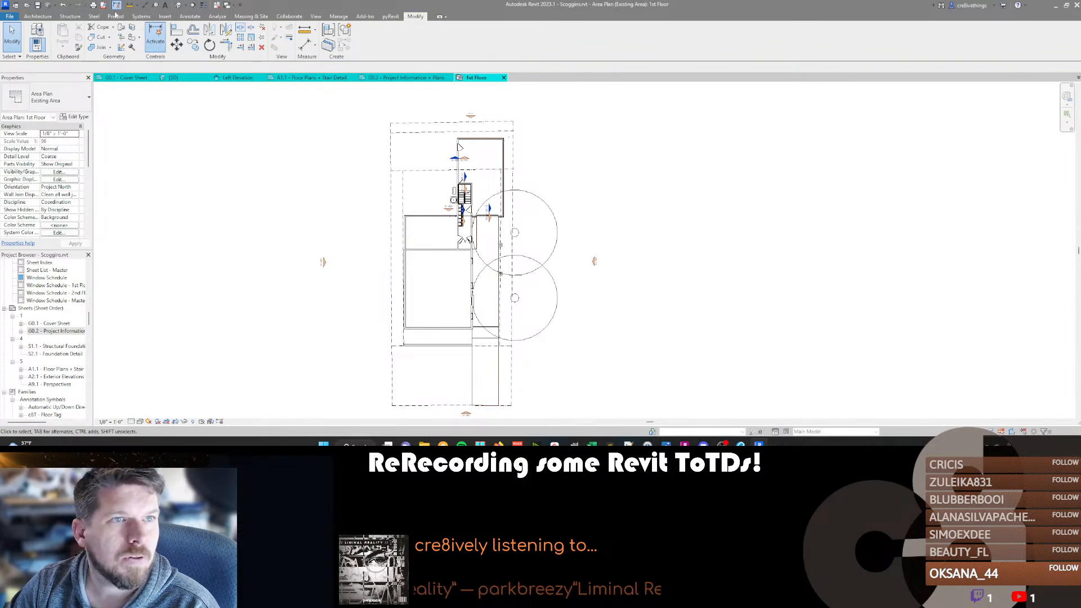
Place an area inside the traced boundary of the existing house.
click(36, 16)
click(468, 39)
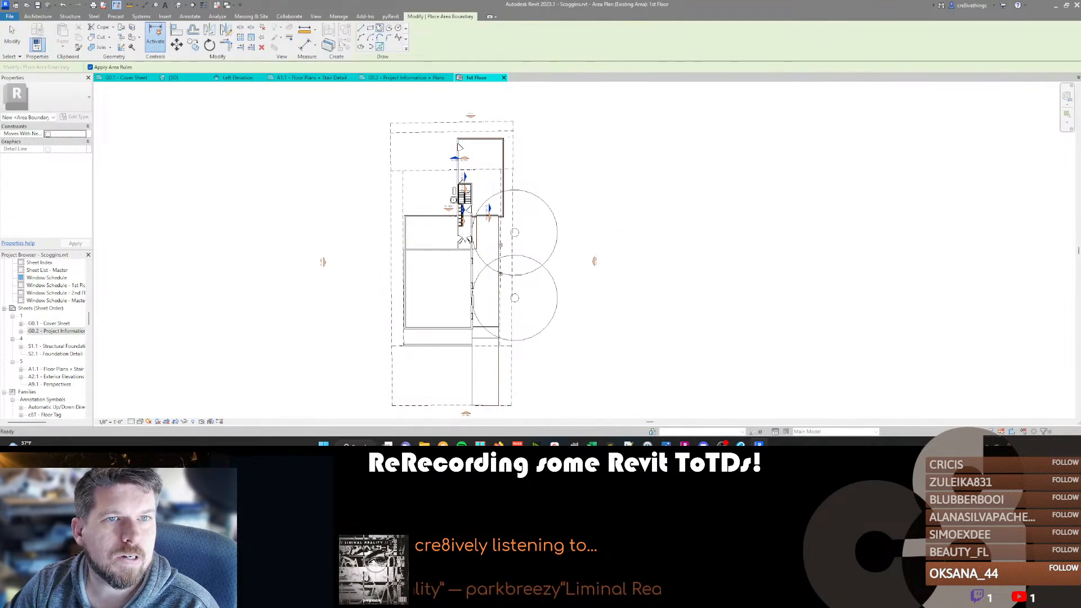
click(38, 17)
click(455, 45)
click(466, 79)
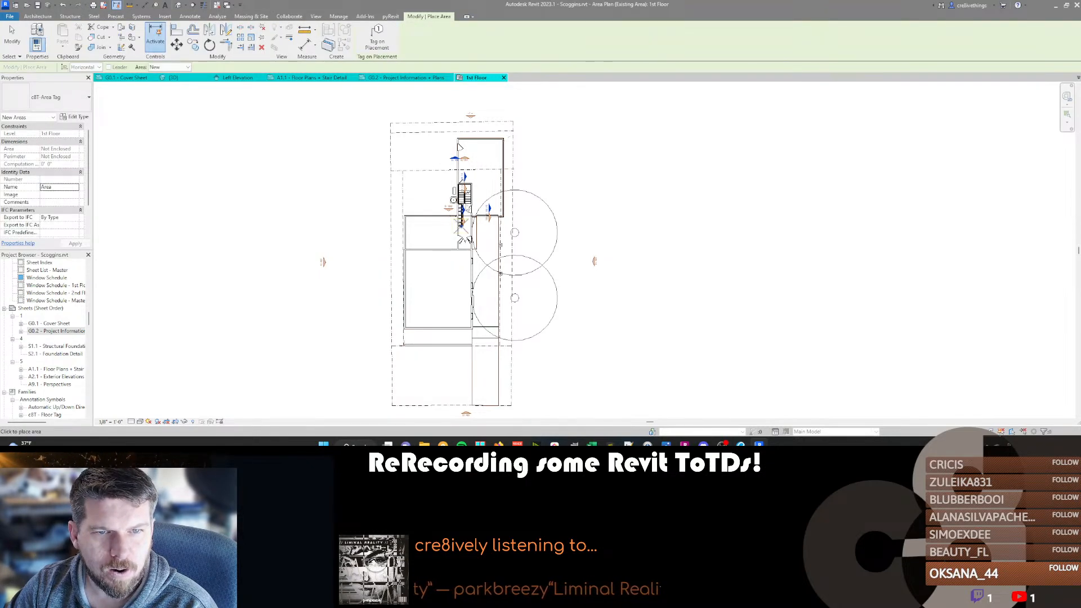
scroll(432, 285, up, 1)
click(449, 267)
key(ctrl+z)
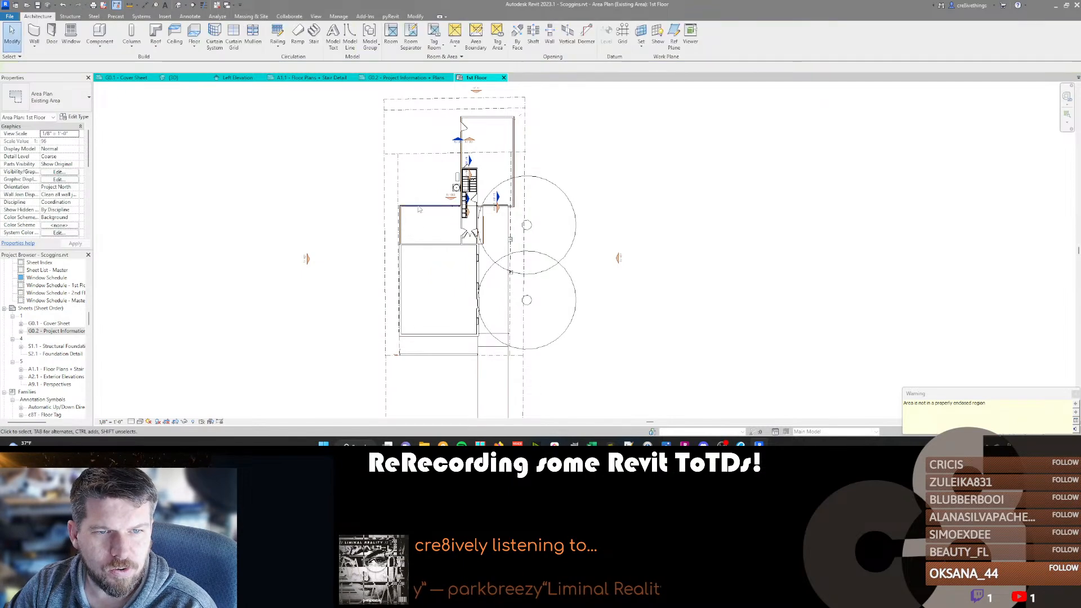
Trim the area boundary lines at the garage's front wall to meet the driveway's right edge and the side strip.
click(418, 209)
scroll(480, 197, up, 6)
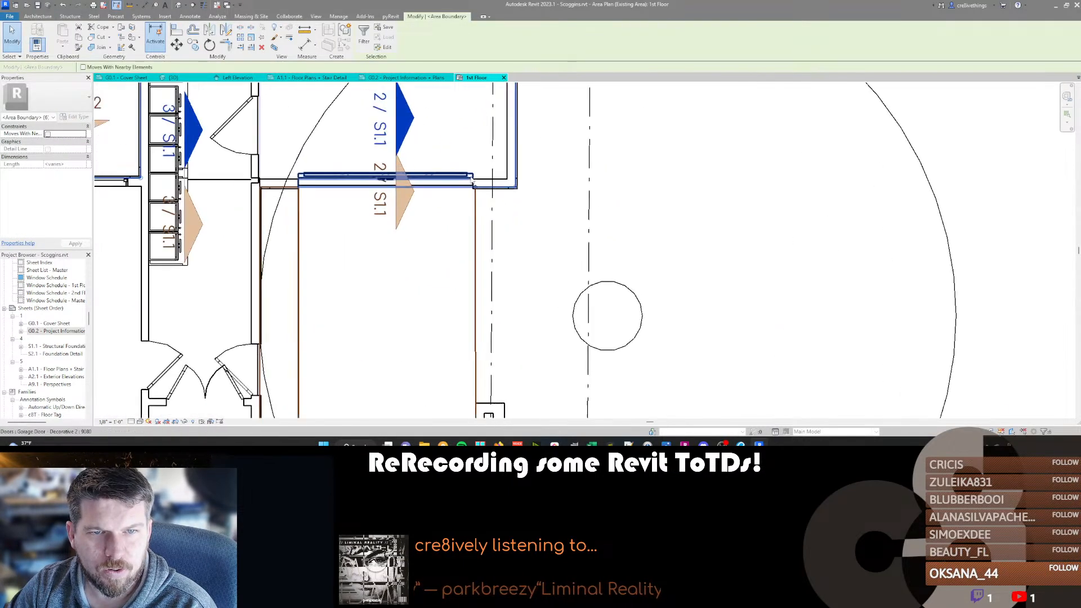
scroll(480, 197, up, 1)
key(Escape)
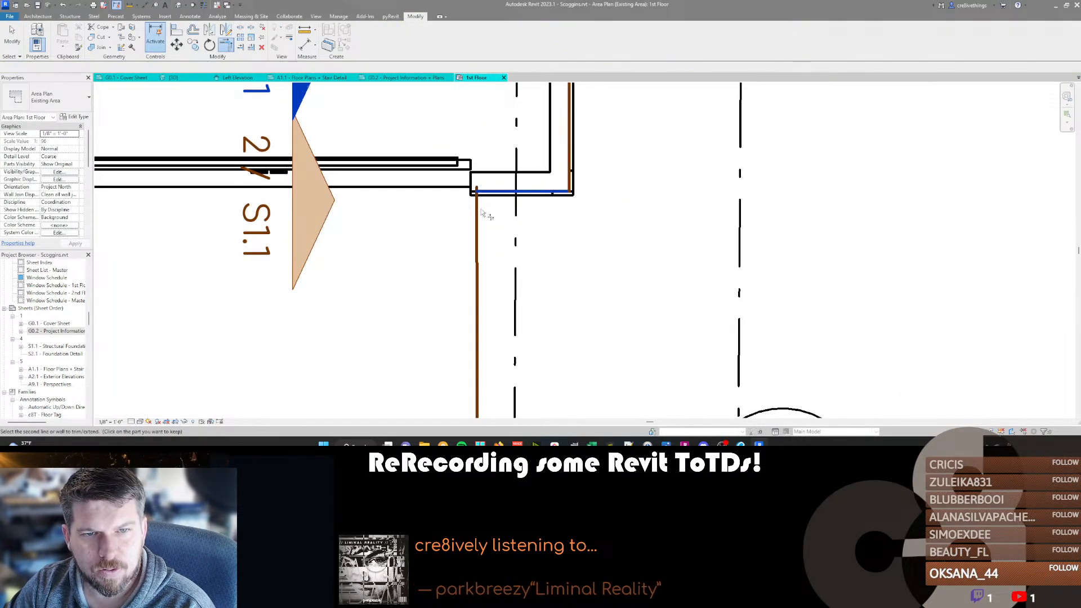
scroll(433, 175, down, 5)
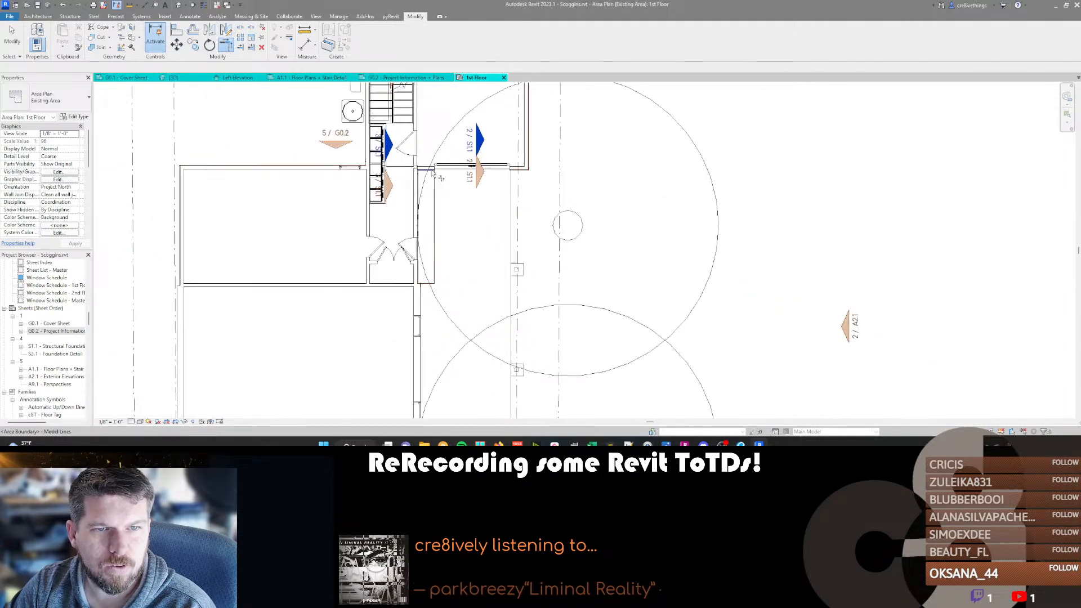
scroll(351, 293, down, 3)
key(Escape)
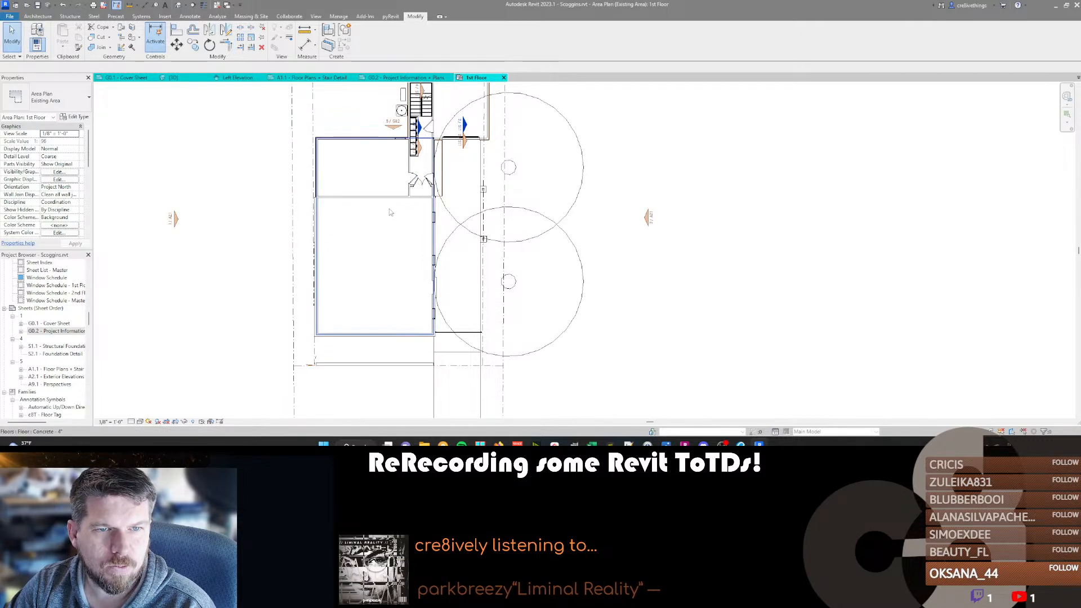
Trim the house's left wall boundary lines into a closed outline and join the front wall boundary to the driveway's left edge.
scroll(327, 217, up, 3)
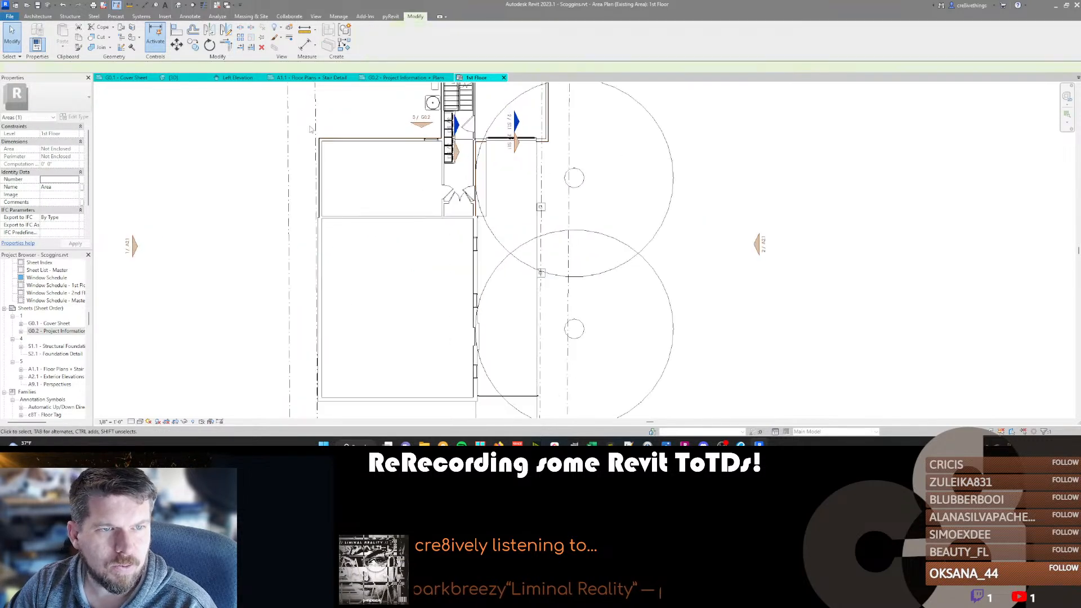
key(t)
key(r)
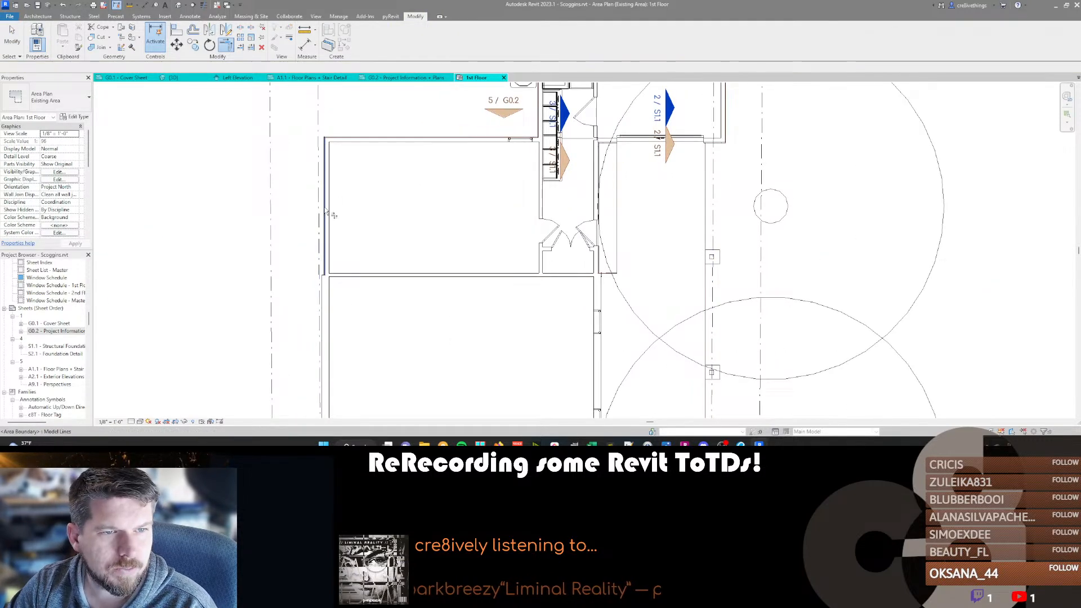
click(327, 218)
scroll(360, 143, down, 6)
scroll(357, 307, up, 3)
scroll(360, 254, up, 4)
click(337, 186)
middle_drag(358, 211, 340, 392)
scroll(340, 391, down, 2)
scroll(394, 312, down, 5)
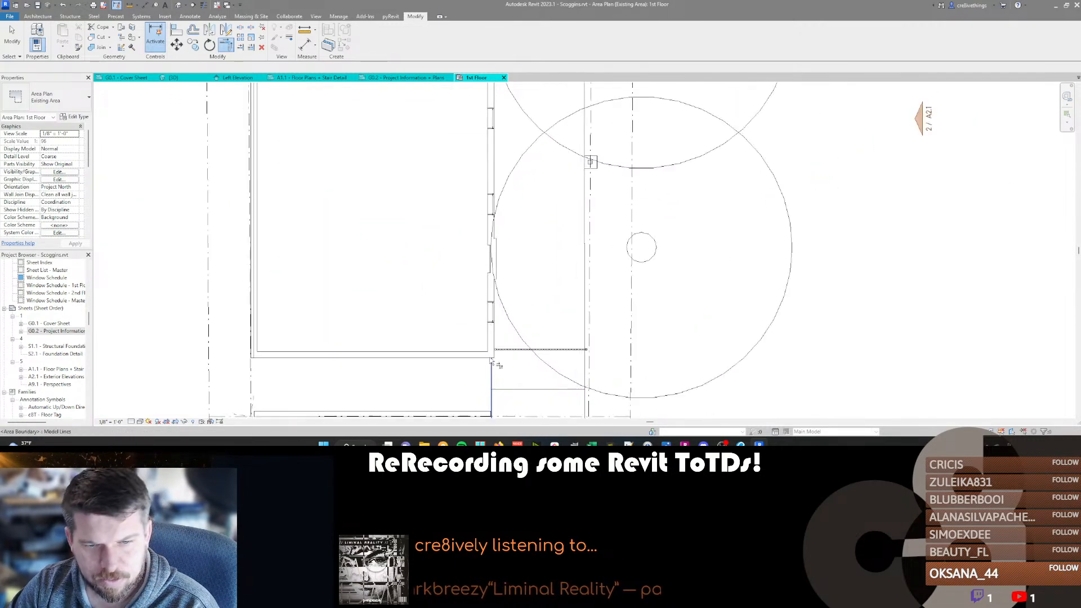
key(Escape)
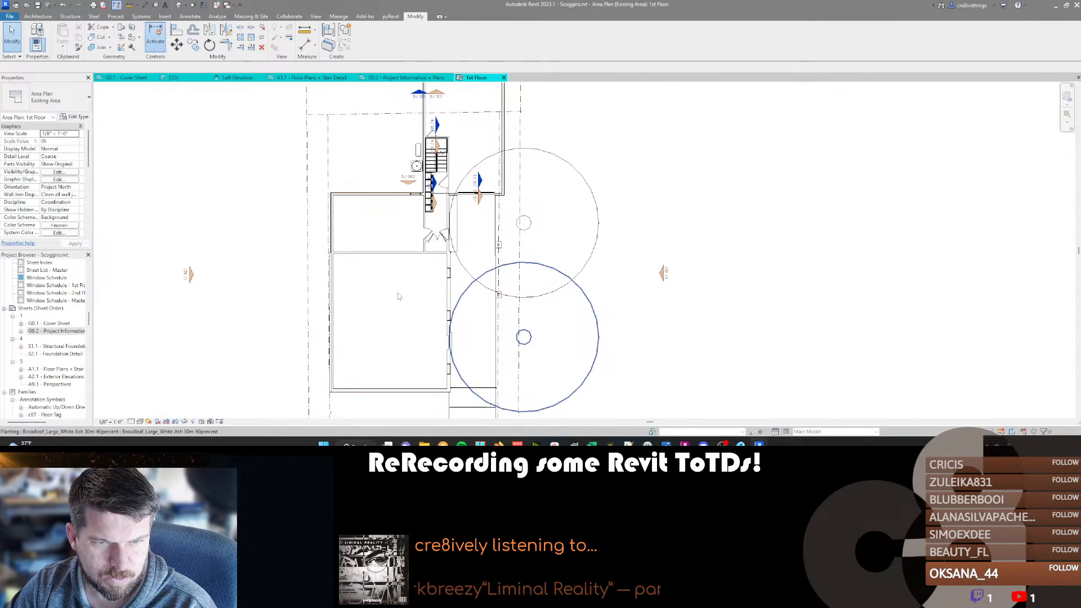
Select the enclosed area and examine its extent and square footage.
click(403, 304)
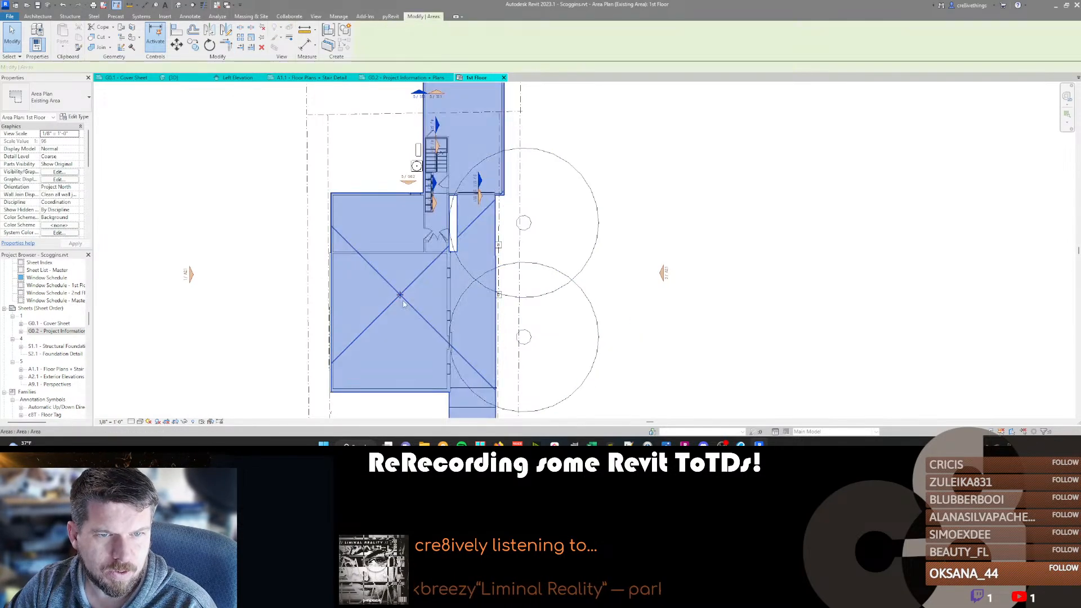
scroll(377, 315, down, 3)
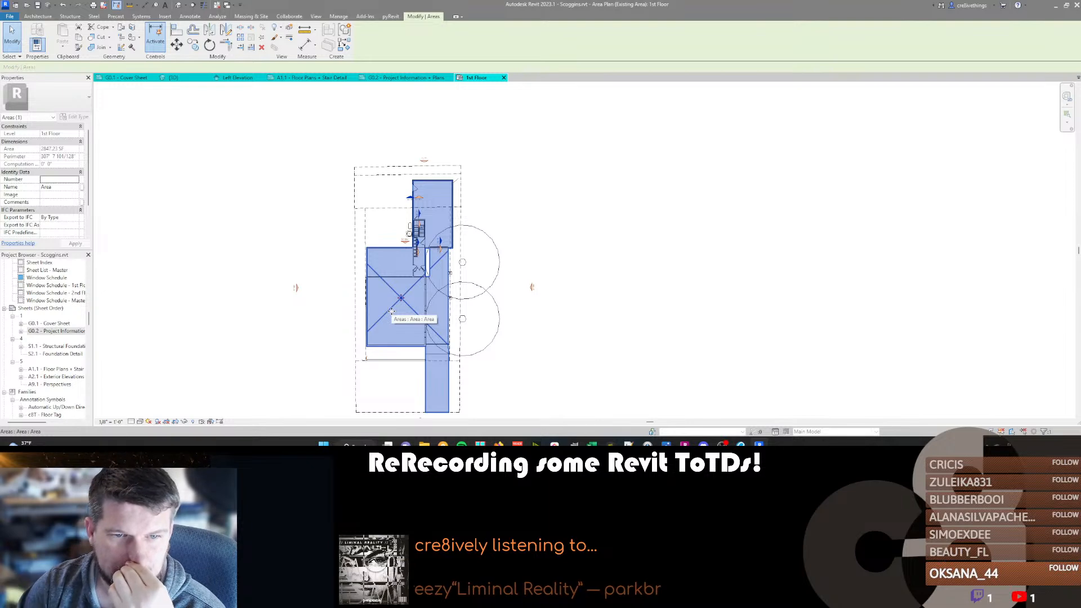
middle_drag(390, 275, 419, 255)
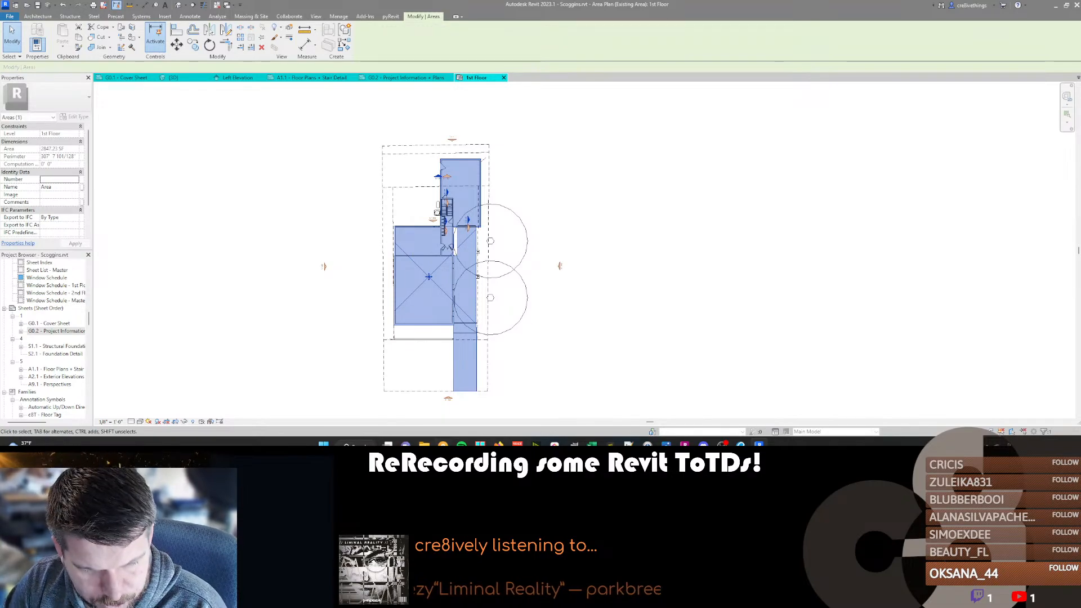
Bring up the LOCCAT parcel map in Firefox, then return to Revit and open sheet G0.1 - Cover Sheet to check the property's address.
mouse_move(499, 444)
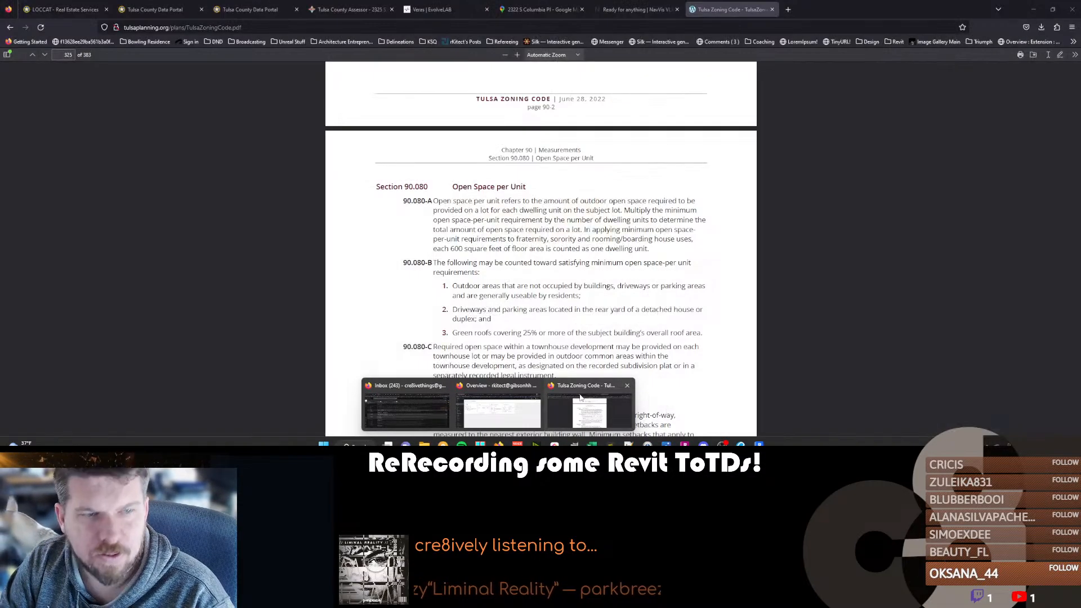
click(588, 409)
click(73, 7)
mouse_move(499, 444)
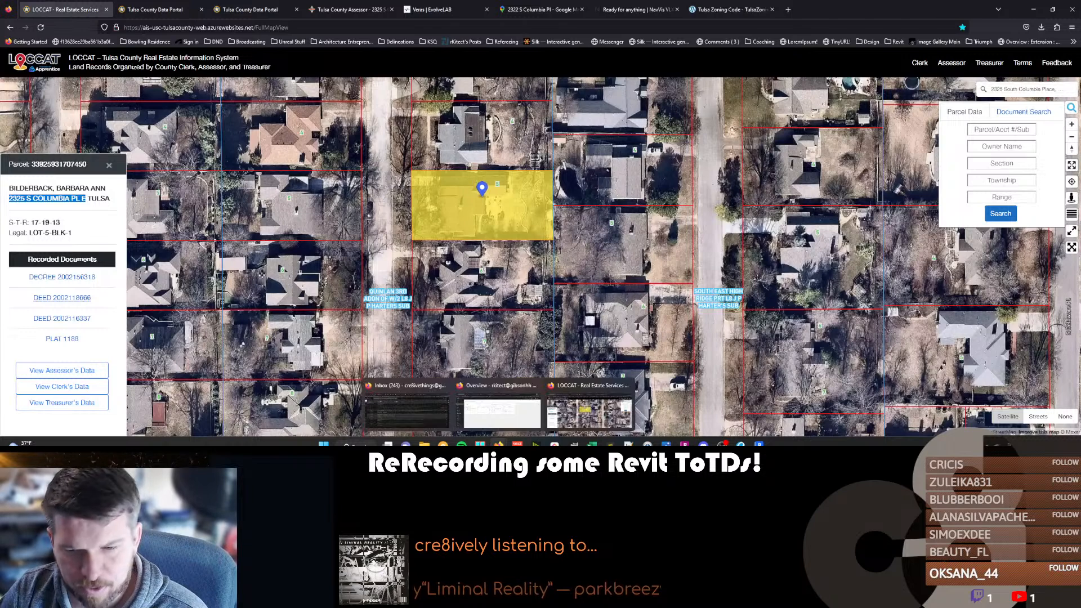
click(759, 444)
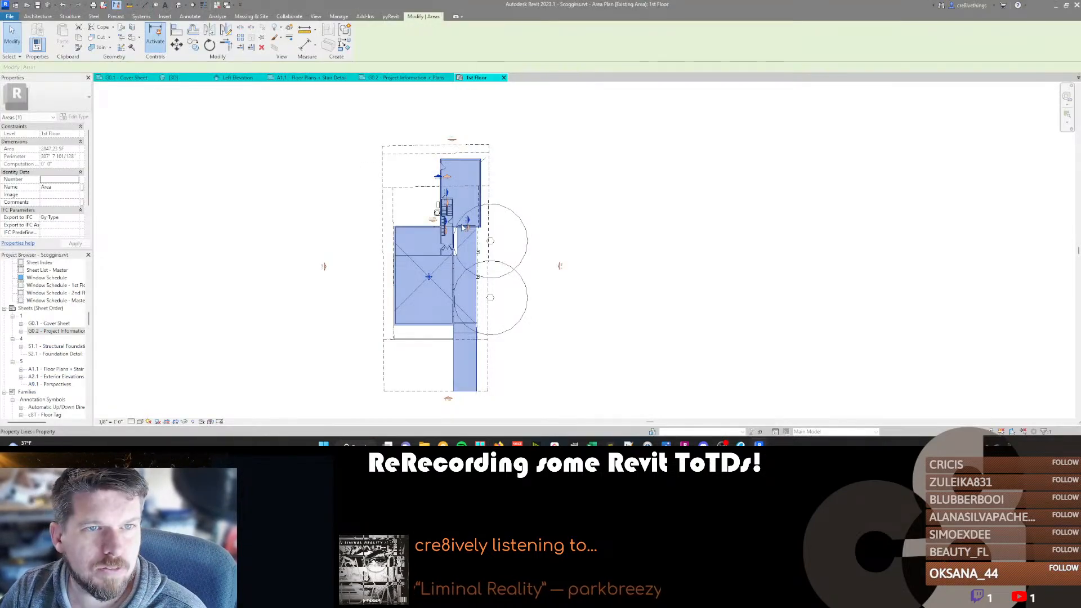
key(Escape)
double_click(52, 323)
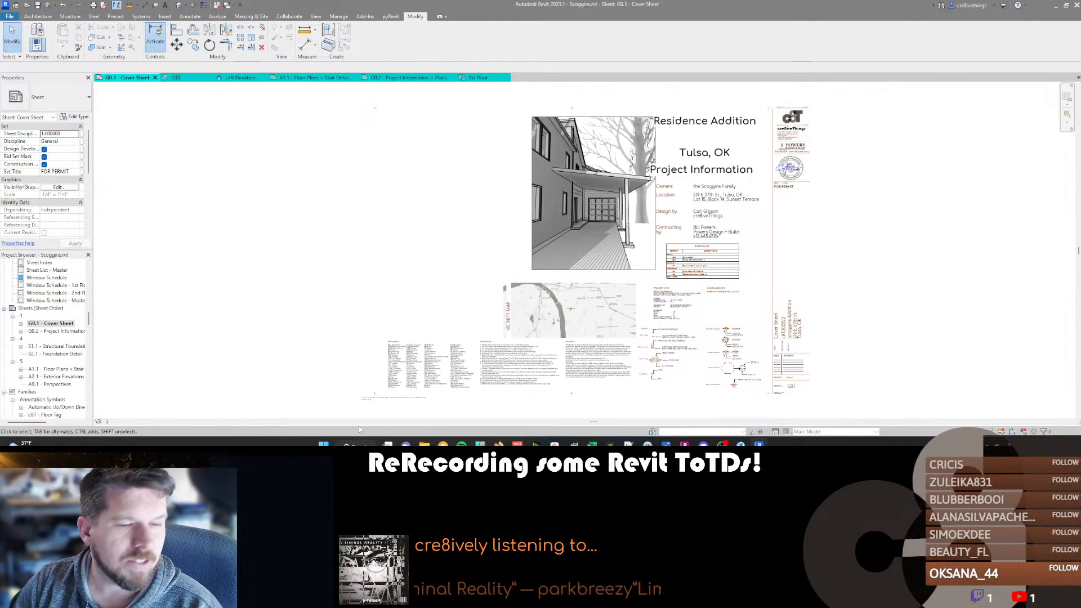
Search the LOCCAT map in Firefox for the project's street address, inspect the surrounding parcels, and return to the Revit cover sheet.
mouse_move(499, 443)
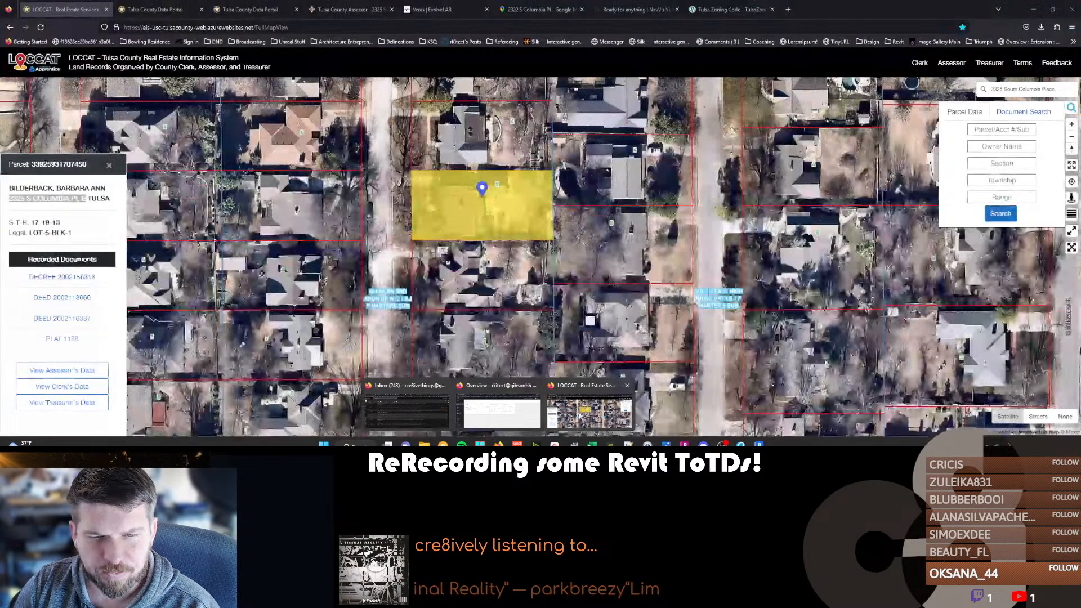
click(583, 410)
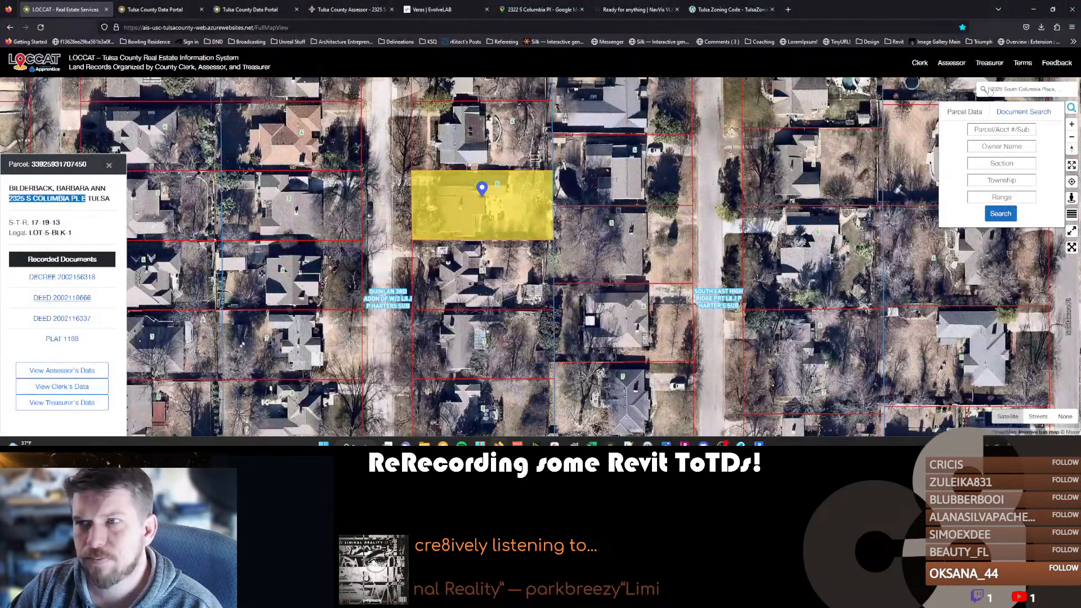
click(1004, 89)
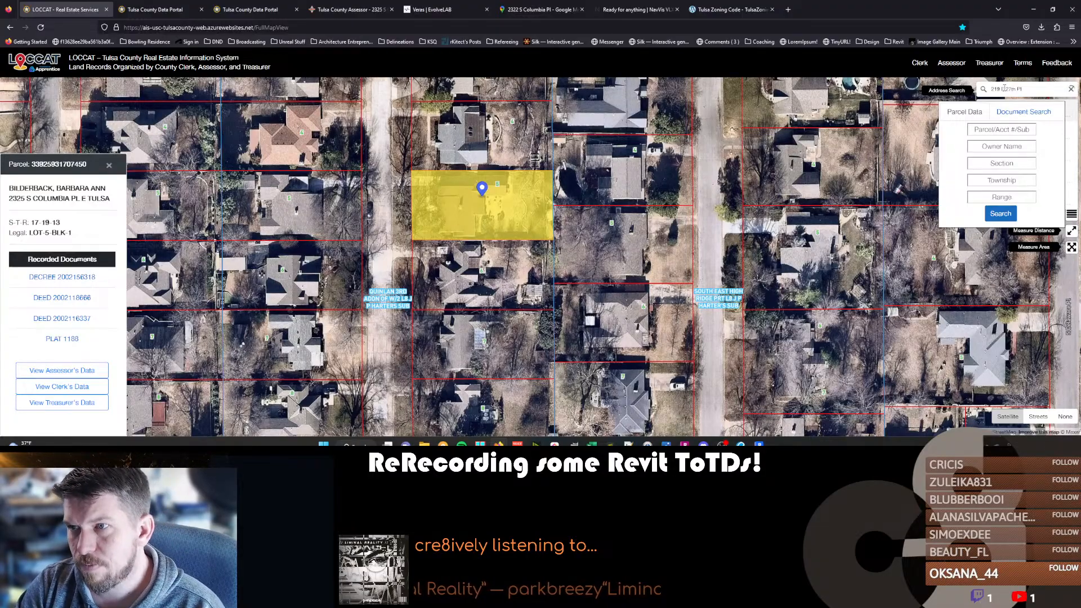
key(Return)
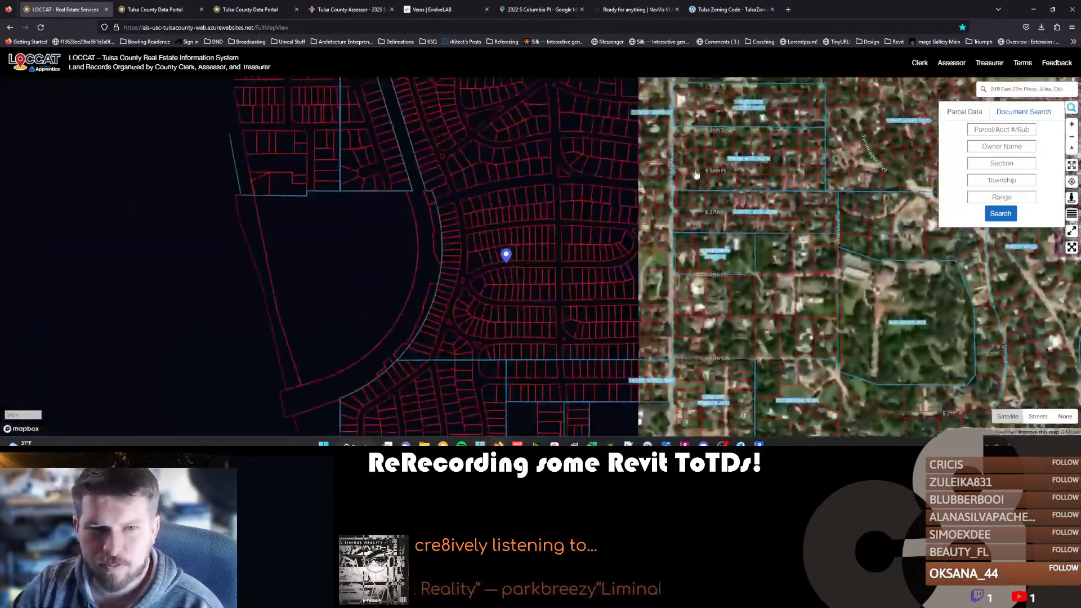
scroll(484, 236, down, 5)
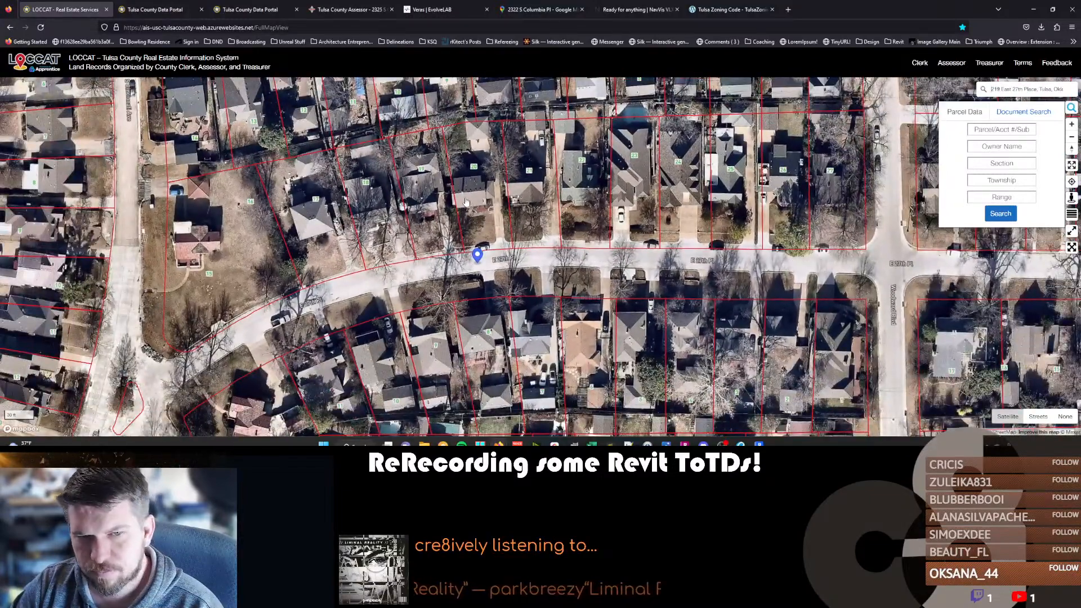
scroll(470, 241, up, 2)
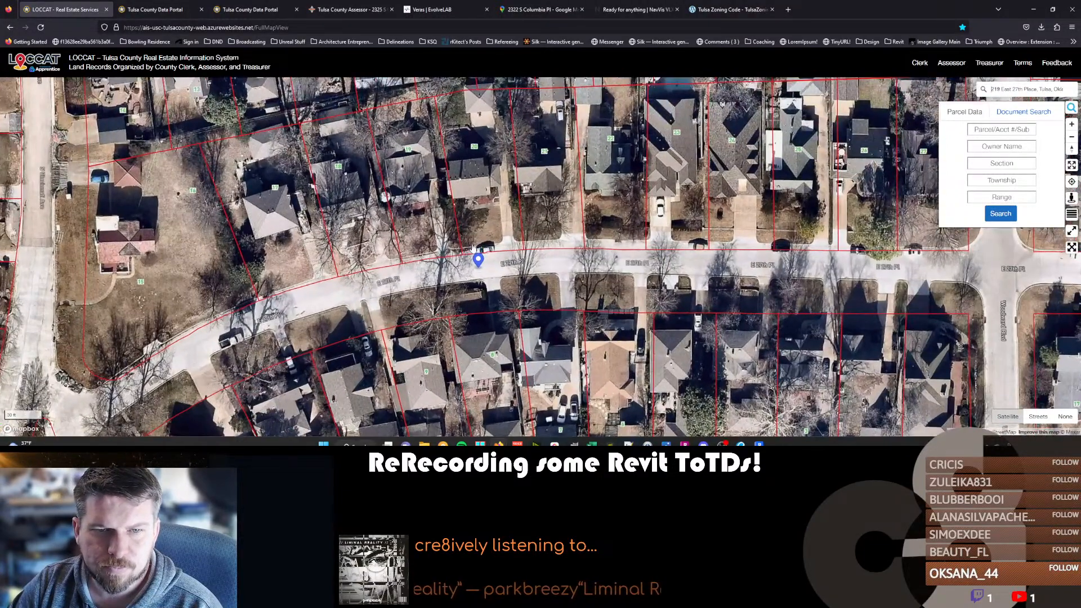
mouse_move(499, 445)
click(758, 444)
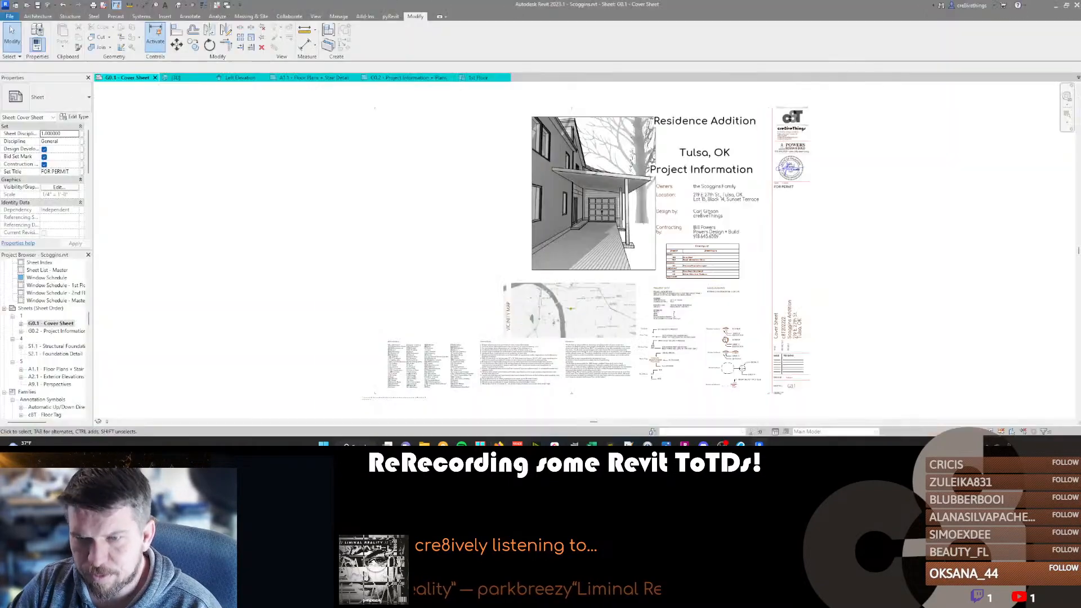
Search the LOCCAT map in Firefox for the project's corrected street address and select the property's parcel, Lot 15 Block 14.
key(alt+Tab)
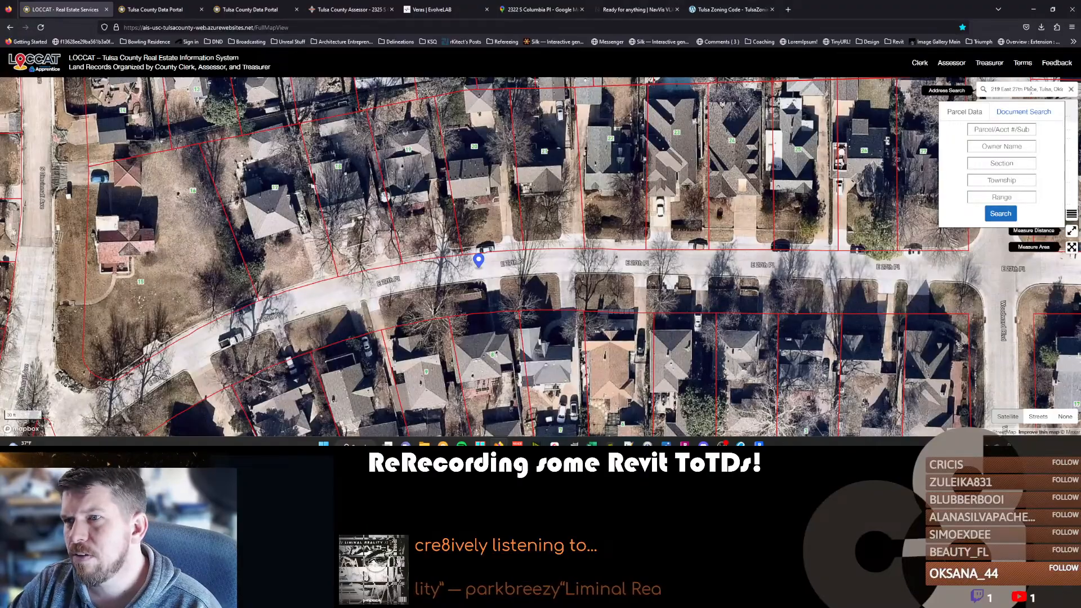
scroll(541, 251, down, 10)
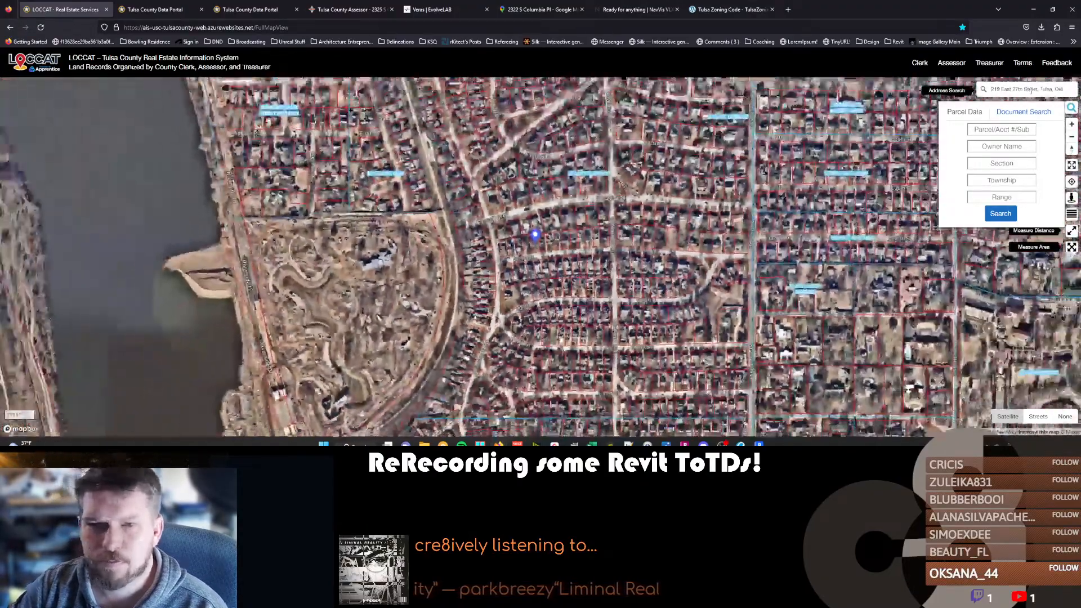
scroll(538, 251, up, 5)
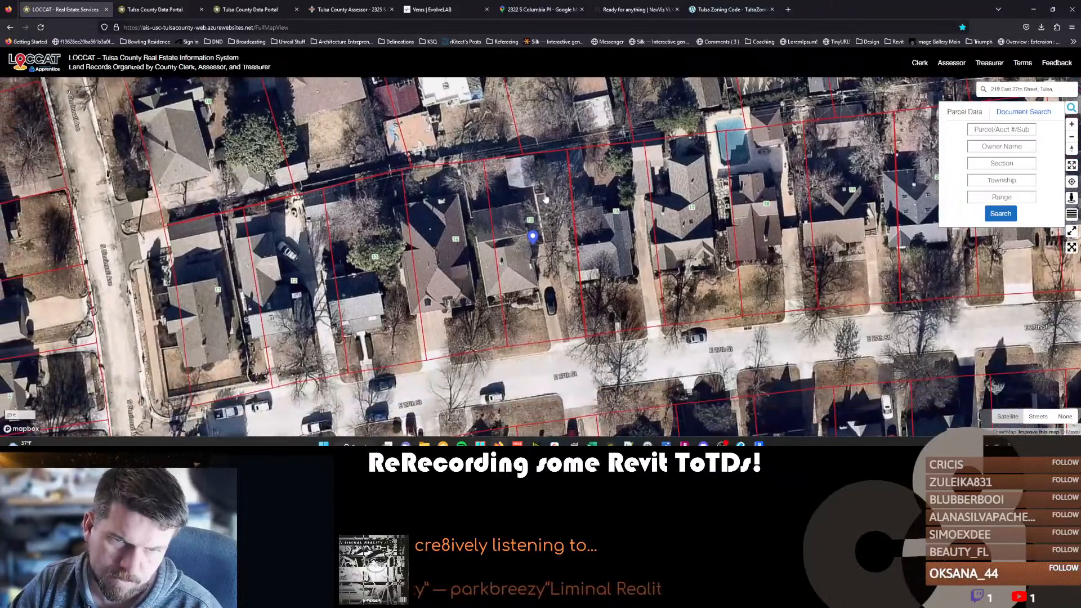
scroll(529, 236, up, 3)
scroll(512, 264, down, 3)
click(530, 289)
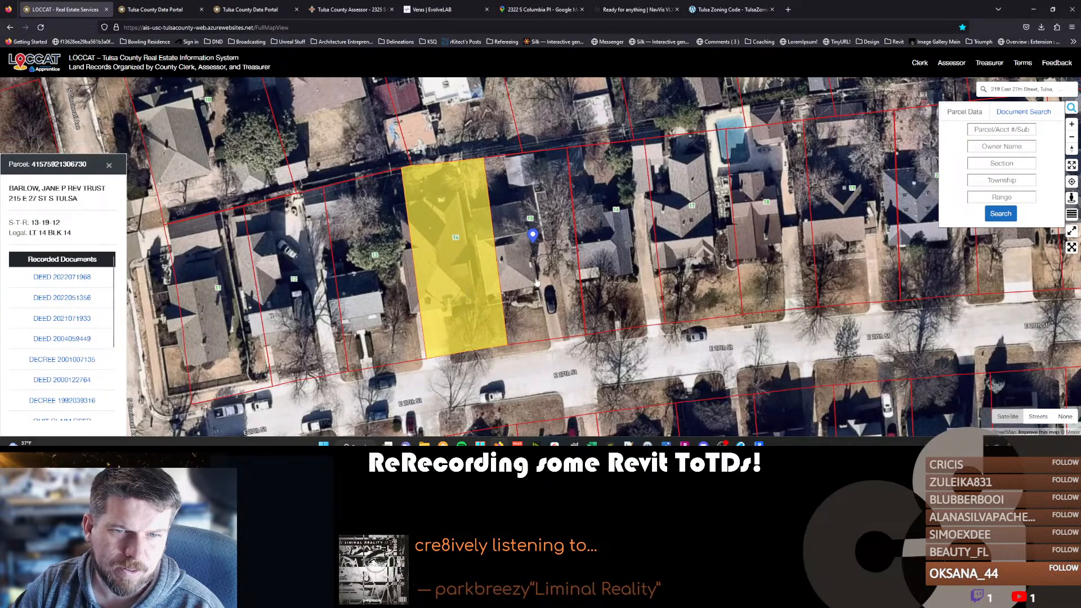
click(547, 280)
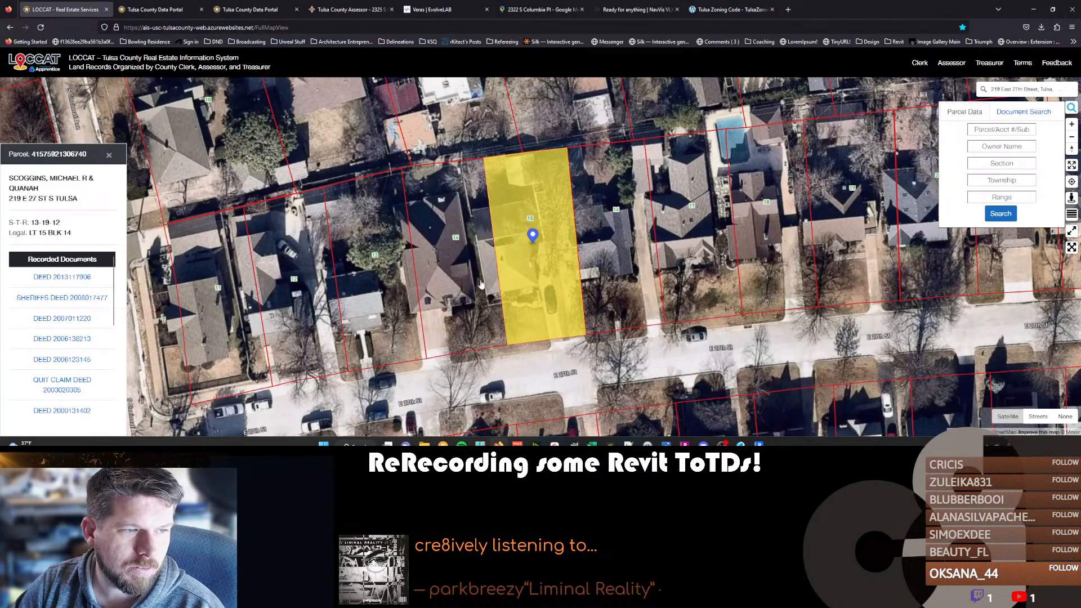
Open the parcel's Tulsa County Assessor record and examine its land area and livable square footage.
mouse_move(74, 278)
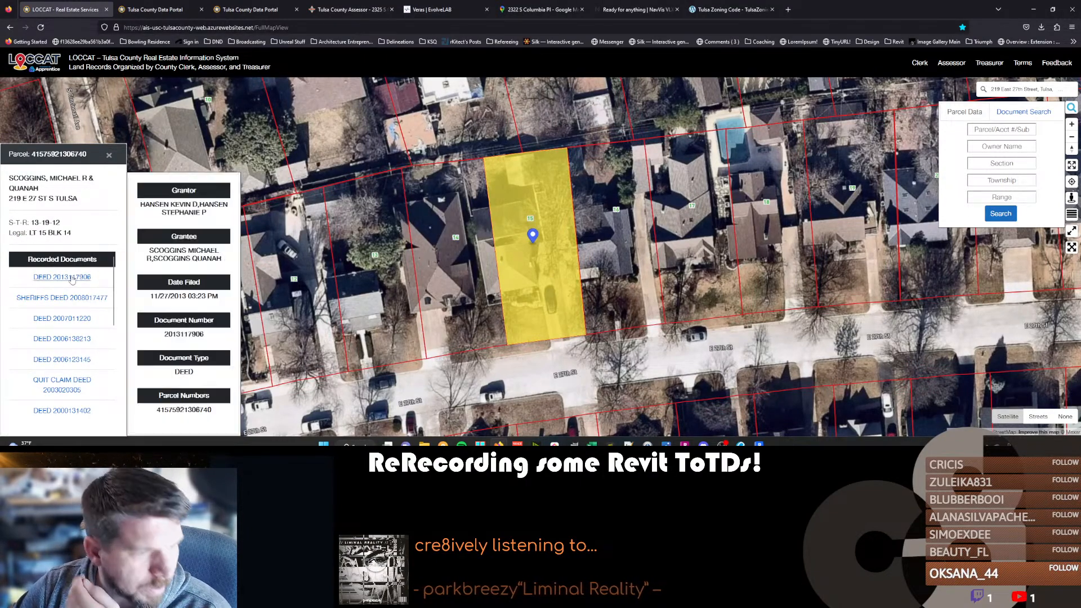
scroll(72, 271, down, 3)
click(70, 260)
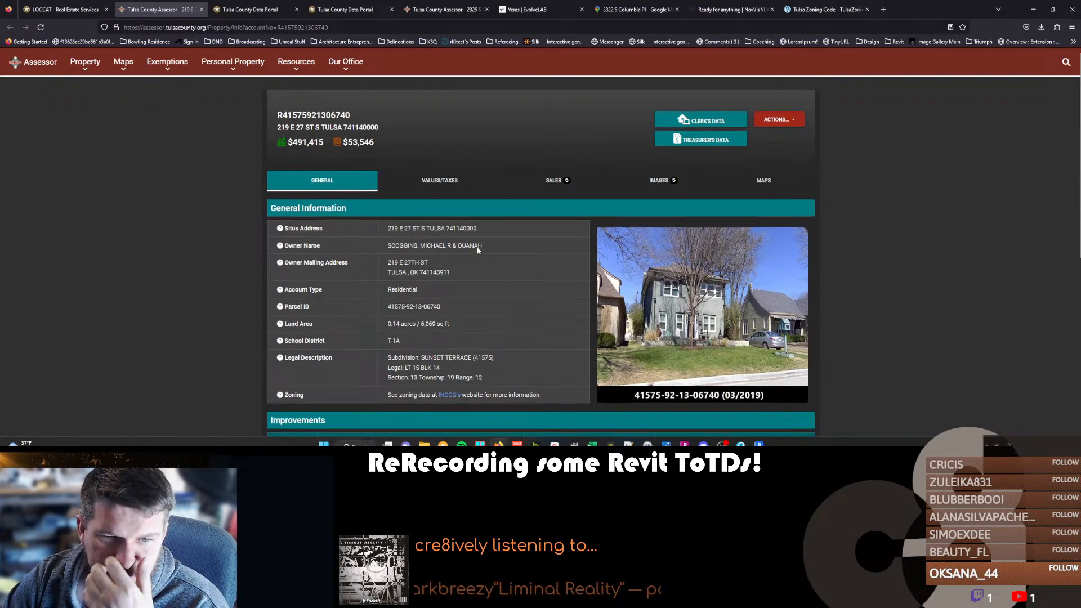
scroll(478, 247, down, 2)
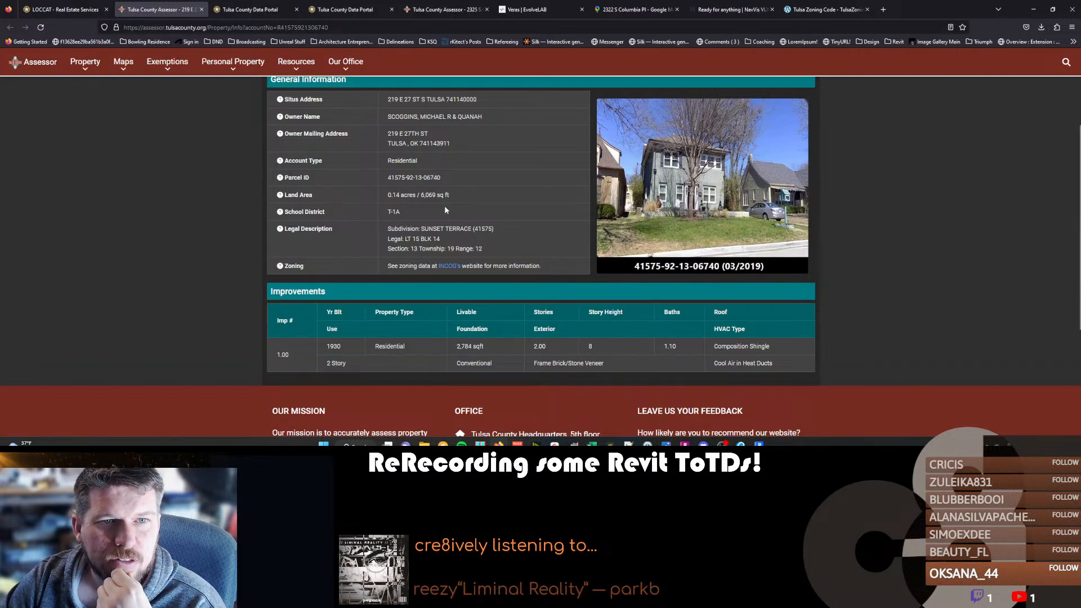
double_click(462, 347)
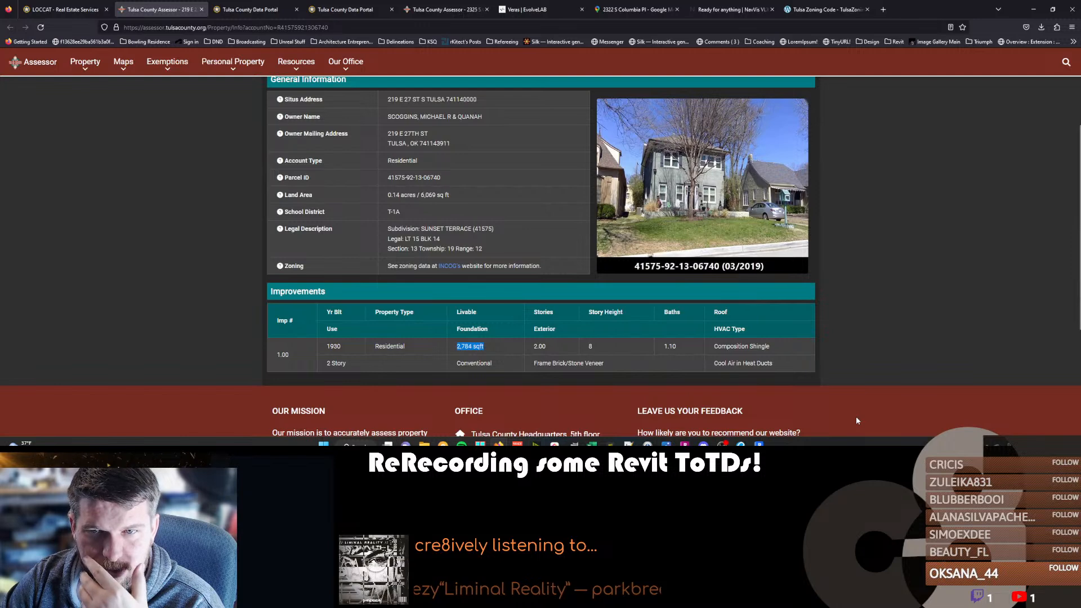
Return to Revit's 1st Floor area plan and draw a closed area boundary along the lot's four property lines.
click(758, 445)
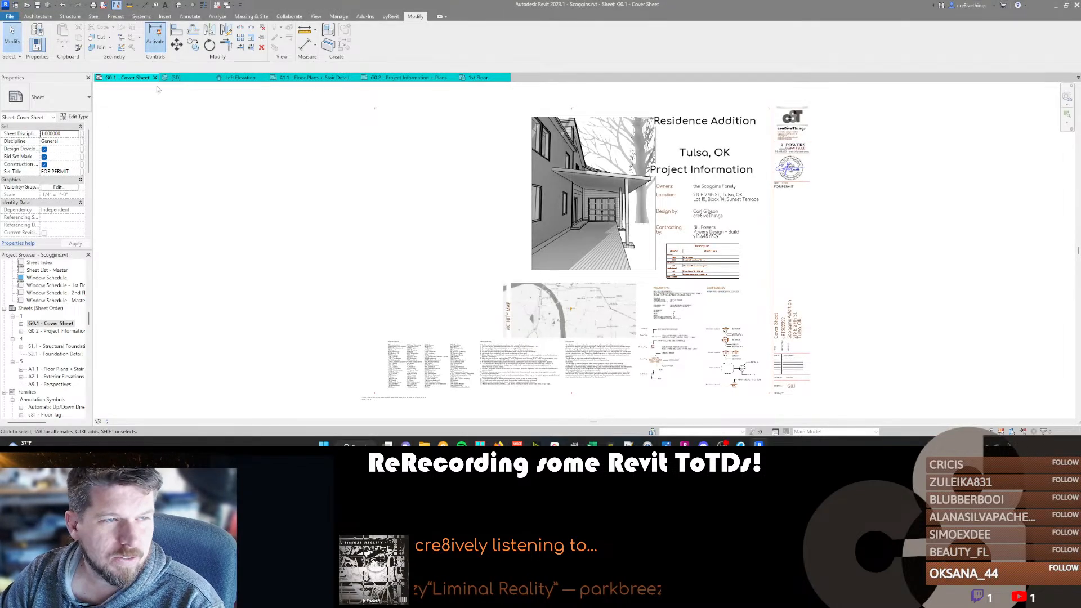
click(476, 79)
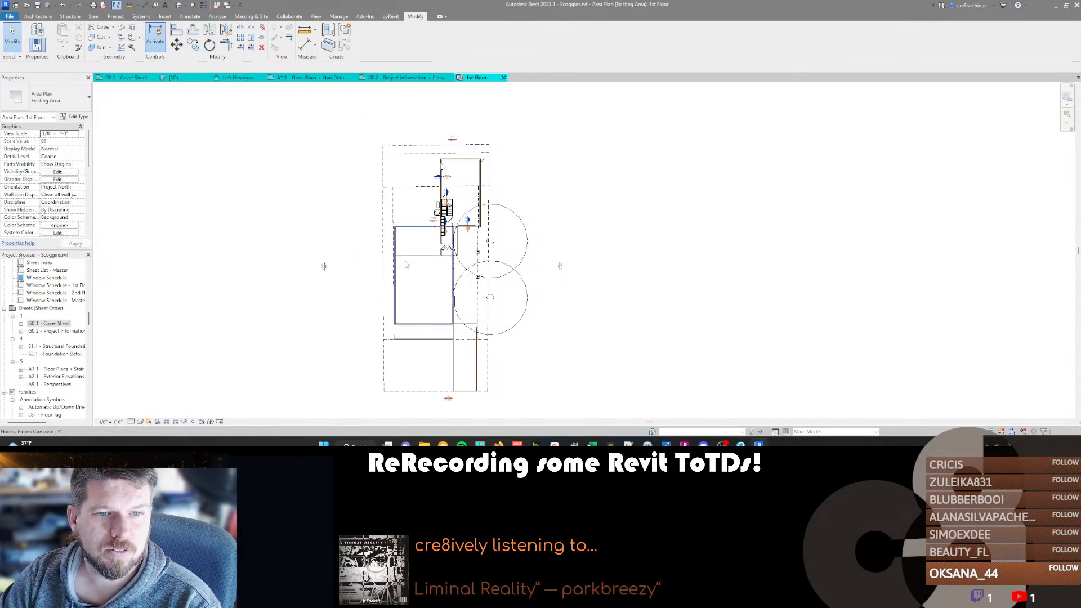
middle_drag(422, 261, 428, 254)
click(401, 239)
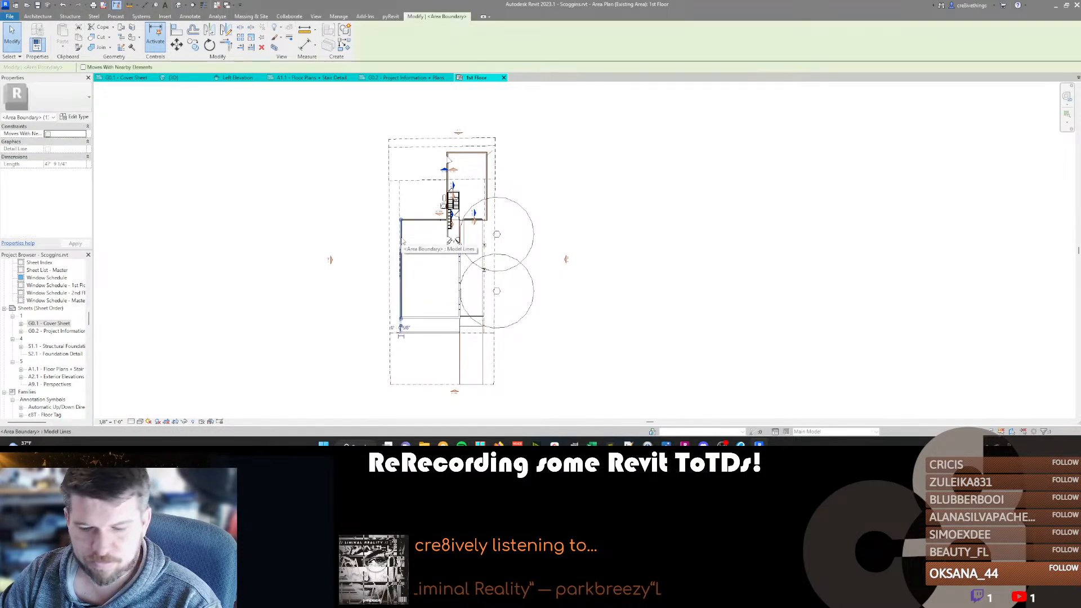
key(c)
key(s)
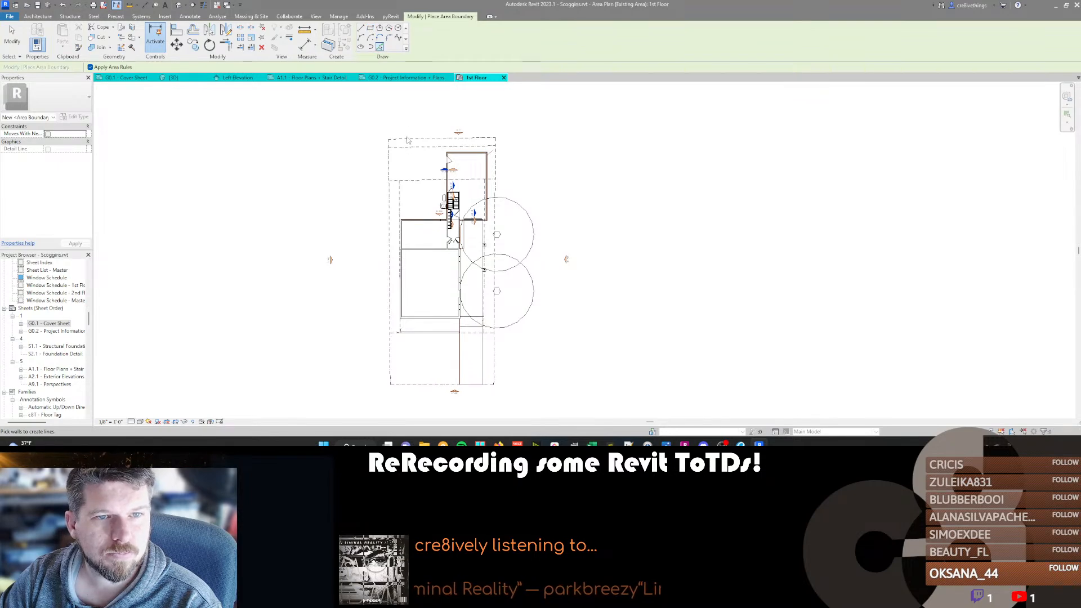
click(361, 28)
click(388, 138)
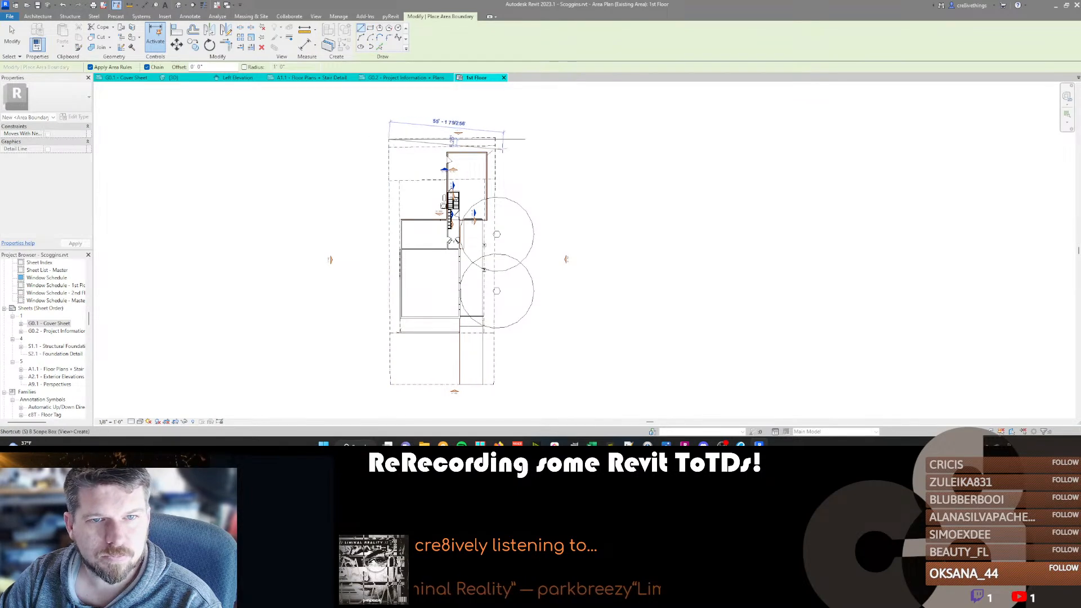
click(495, 138)
click(493, 384)
click(390, 385)
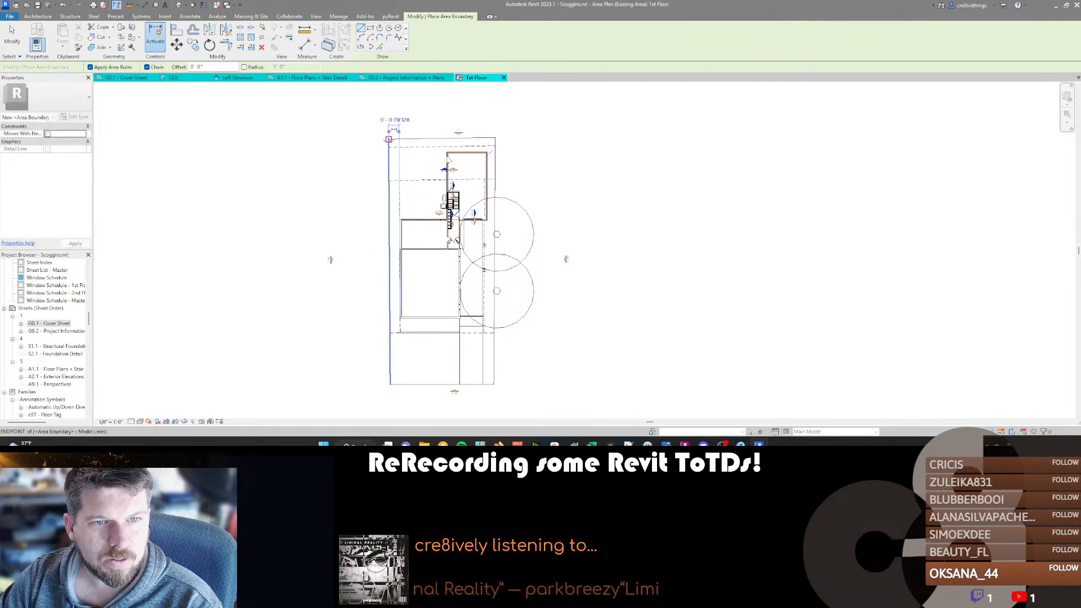
click(388, 139)
key(Escape)
key(Escape)
Place an area in the open yard between the house outline and the lot boundary.
click(435, 270)
key(c)
key(s)
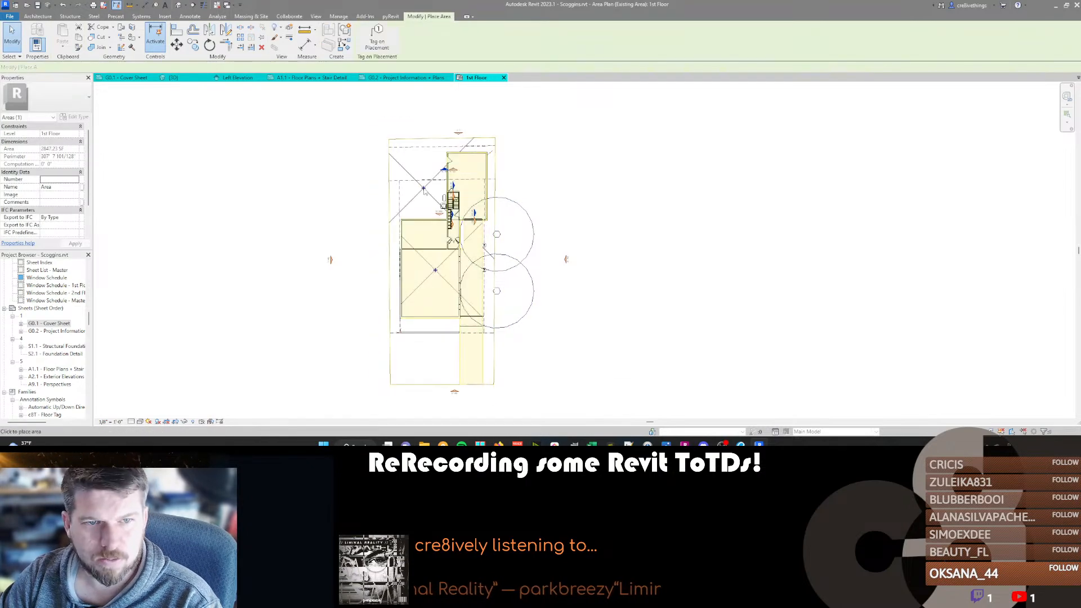
key(Escape)
middle_drag(577, 236, 573, 234)
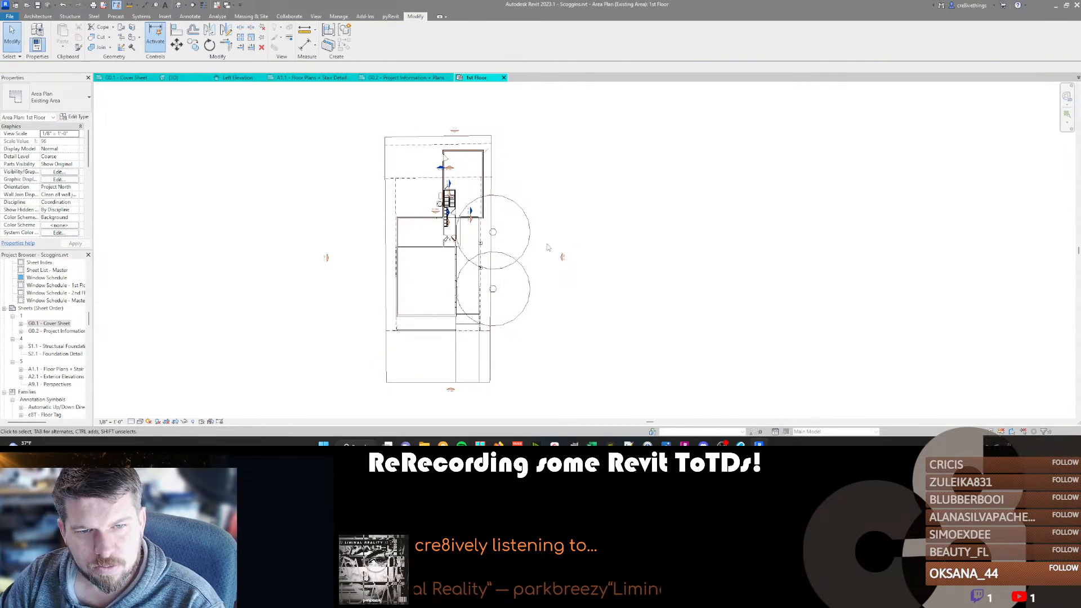
scroll(457, 229, up, 3)
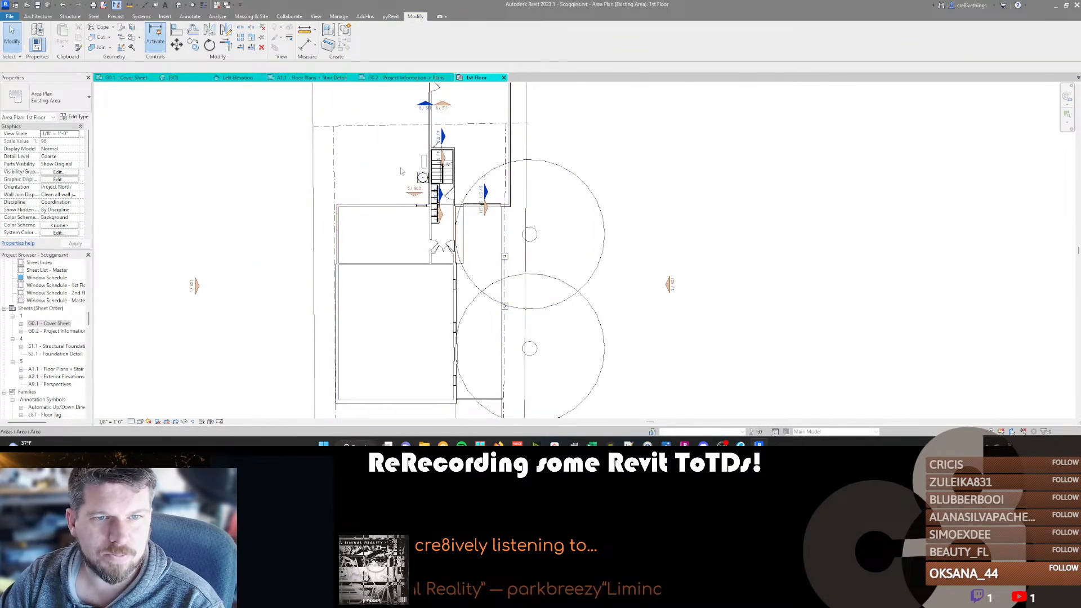
scroll(486, 276, down, 3)
middle_drag(444, 305, 418, 284)
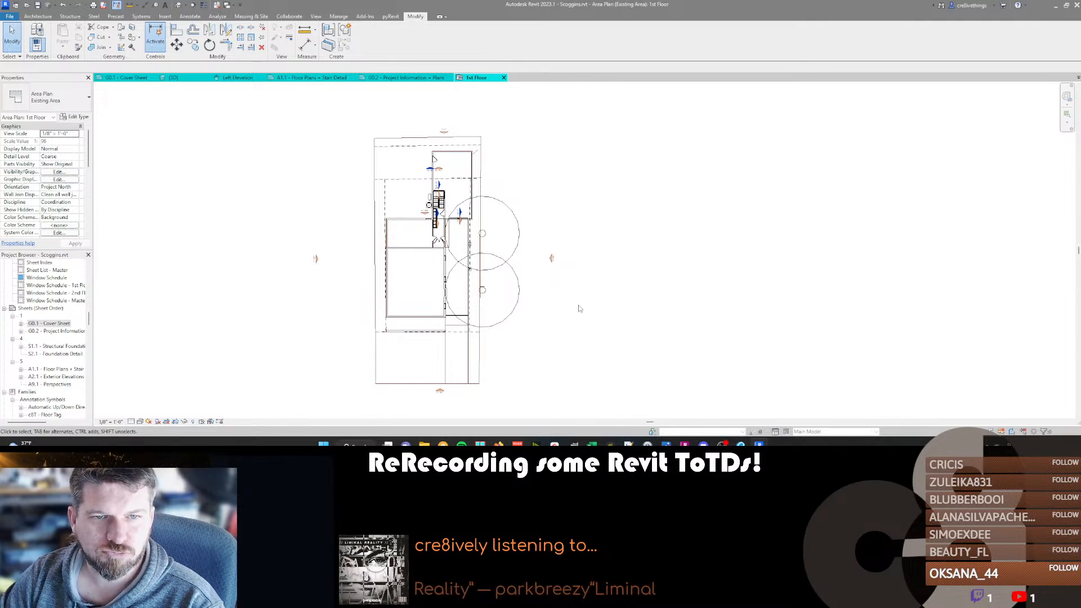
Place a color fill legend beside the area plan with space type Areas (Existing Area) and color scheme <none>.
click(316, 16)
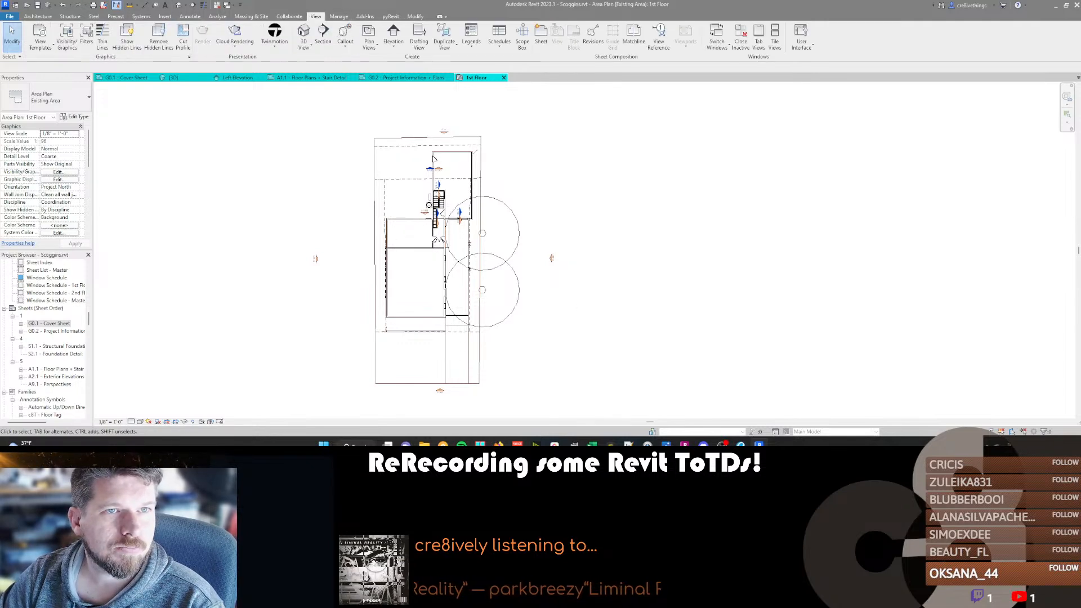
click(189, 17)
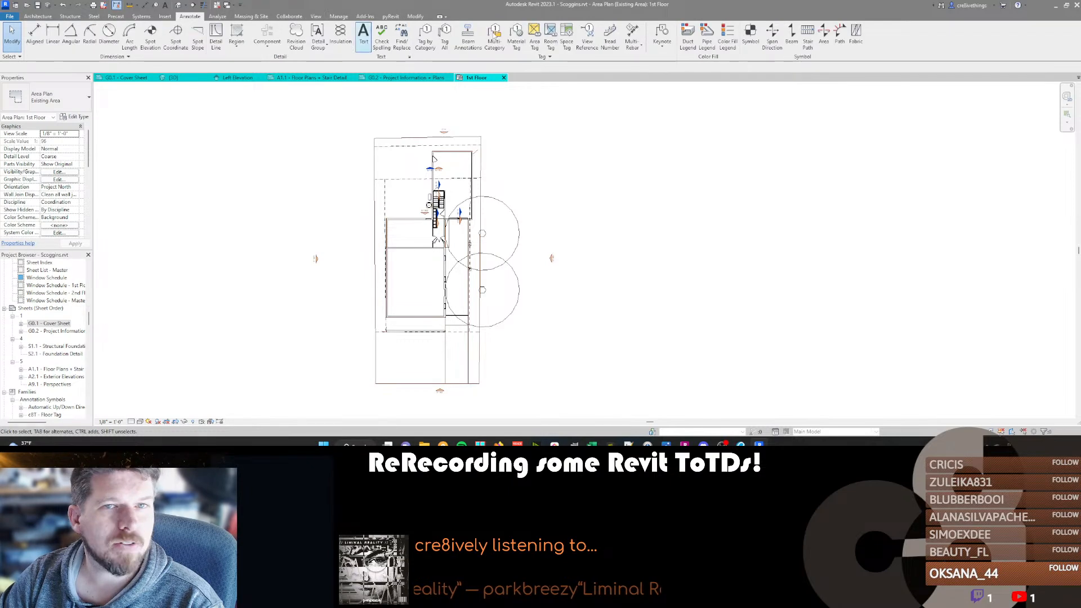
click(728, 39)
click(571, 158)
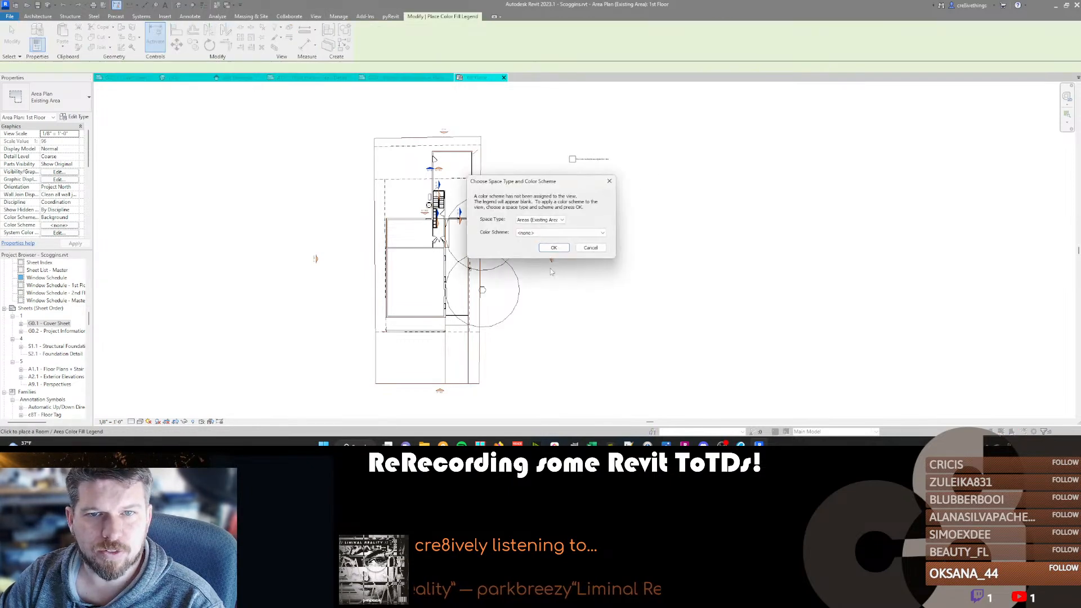
click(542, 235)
click(542, 239)
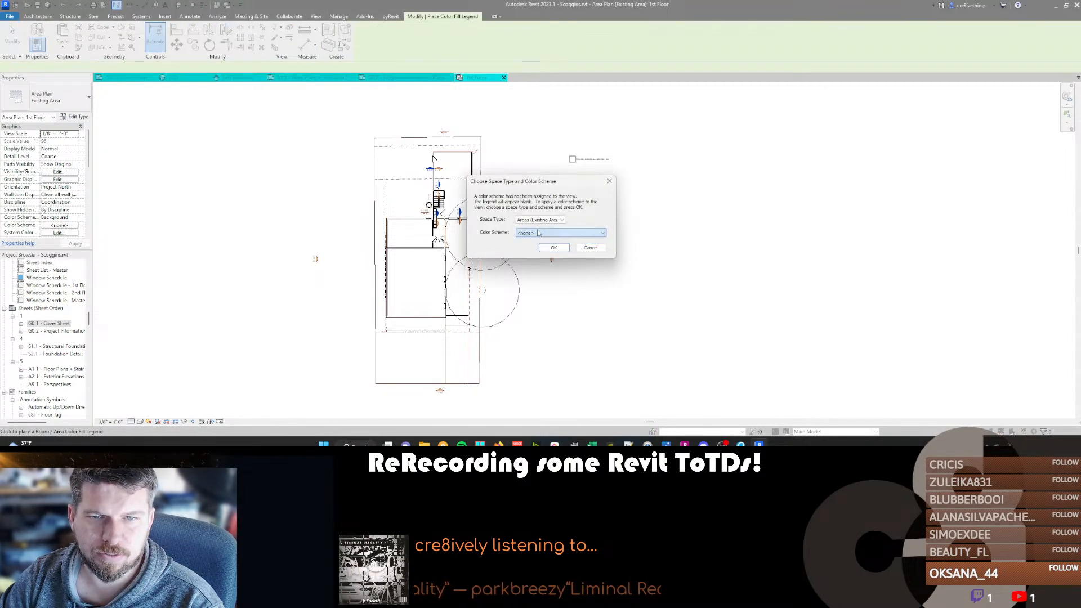
click(540, 221)
click(540, 225)
click(549, 247)
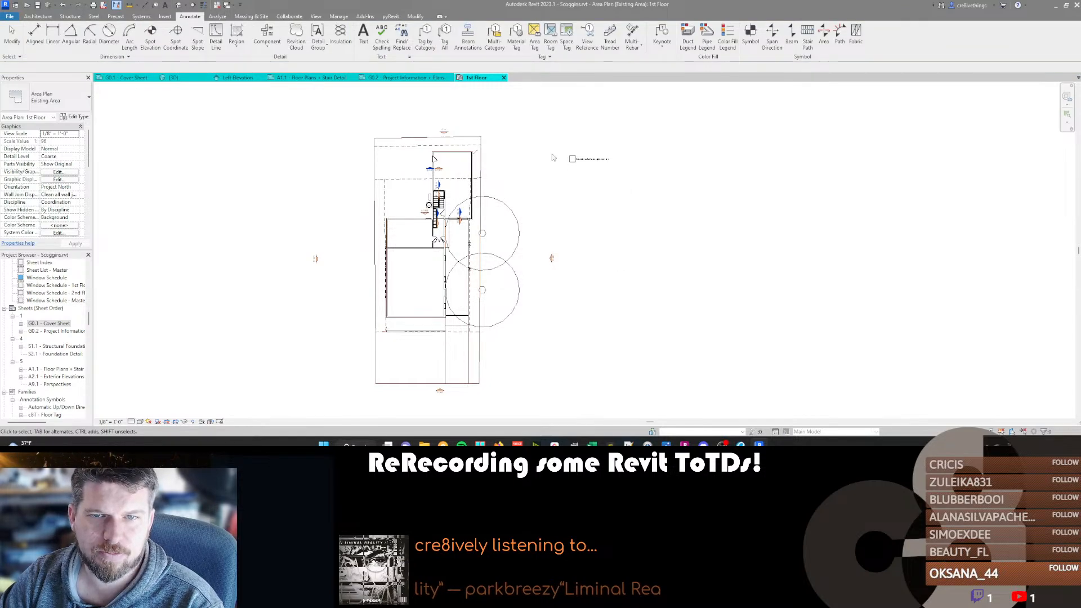
Inspect the color fill legend's scheme settings and type properties, closing both without changes.
click(587, 159)
click(208, 148)
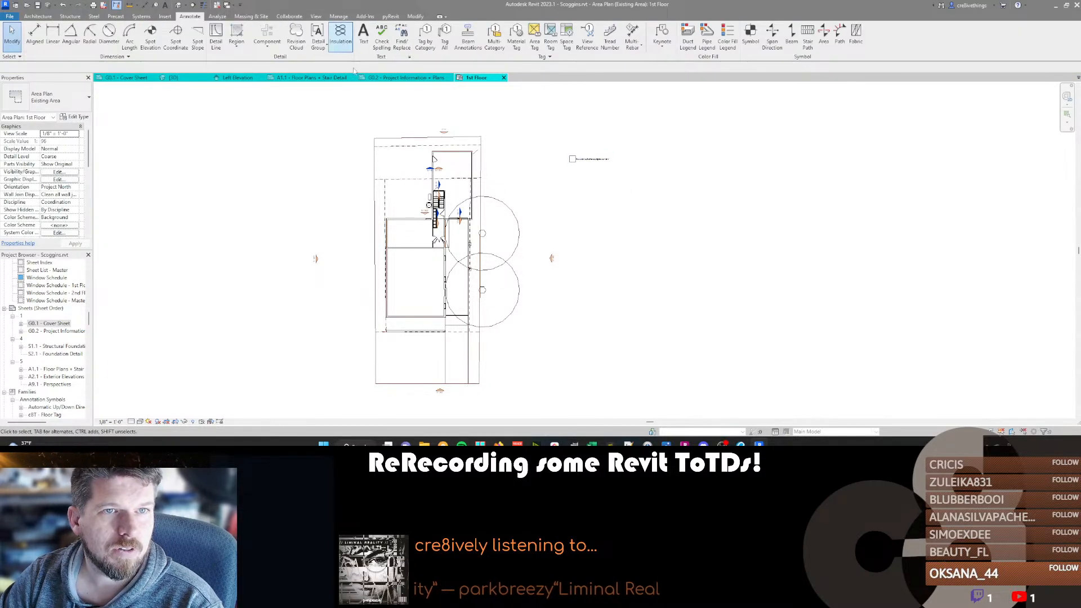
click(583, 158)
click(367, 39)
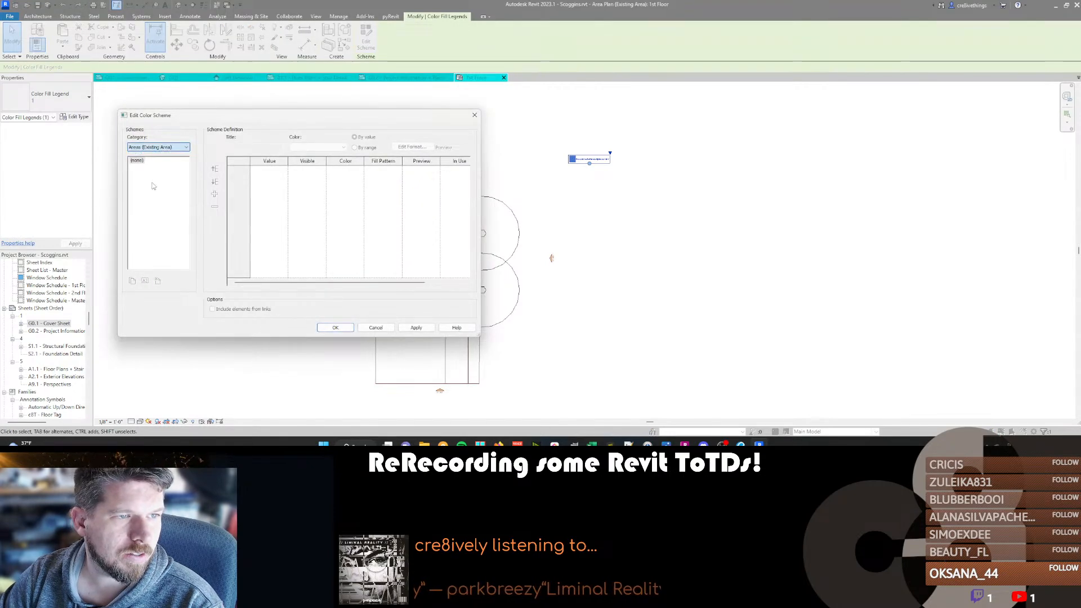
click(380, 329)
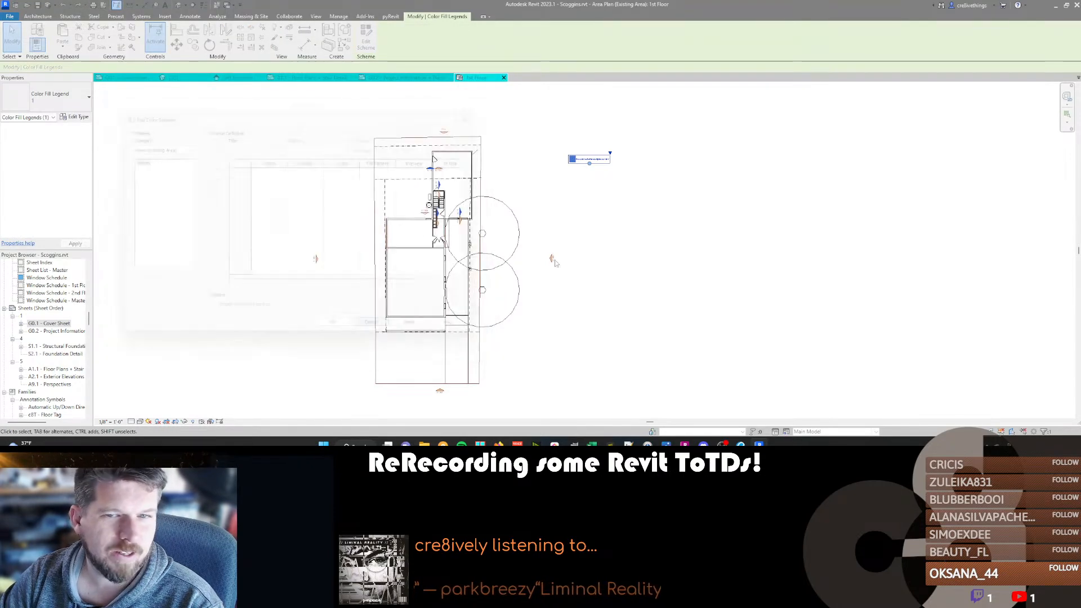
key(Escape)
click(594, 162)
click(75, 116)
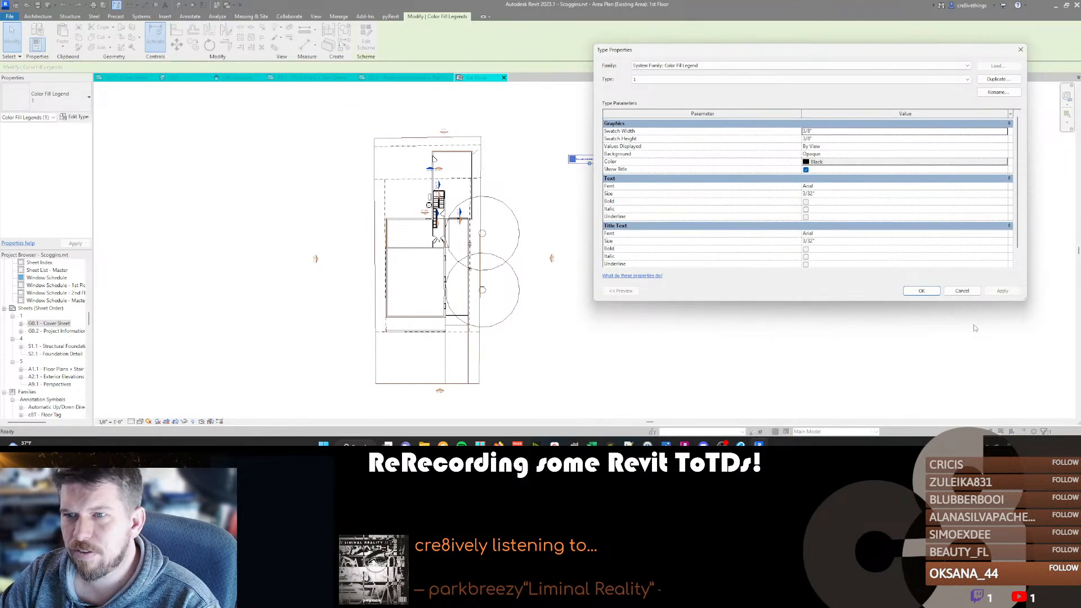
click(962, 291)
key(Escape)
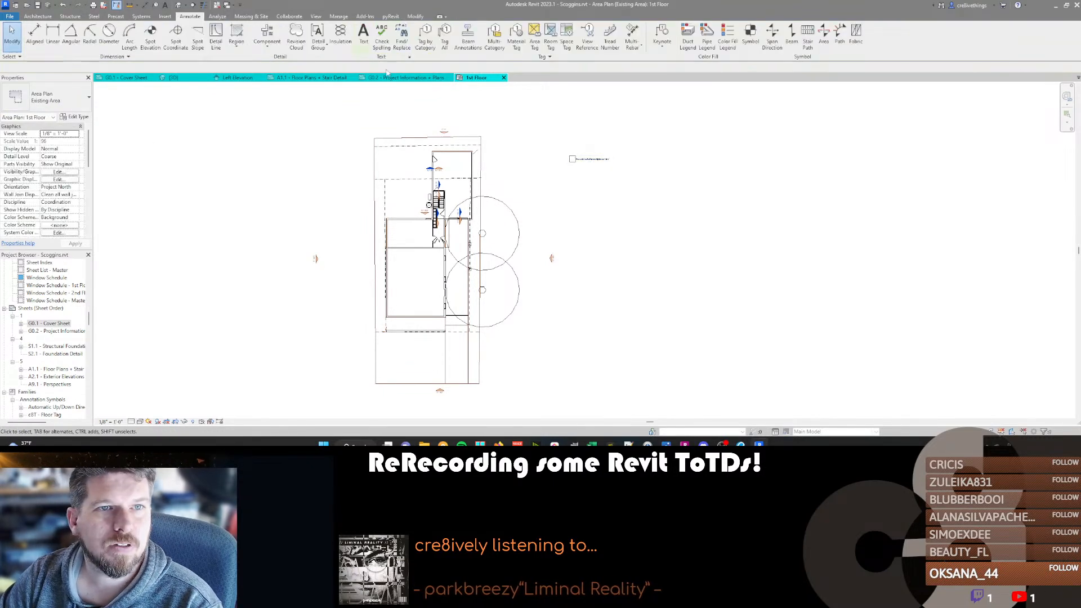
Move the color fill legend closer to the lot's rear right corner and recheck its color scheme settings.
click(586, 159)
drag(583, 160, 510, 176)
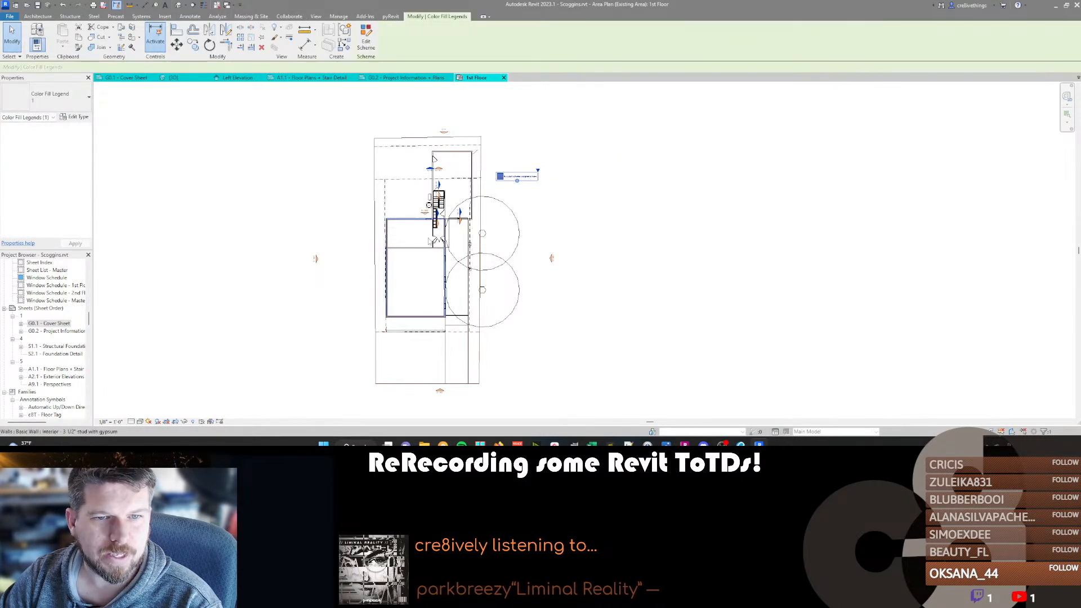
click(366, 39)
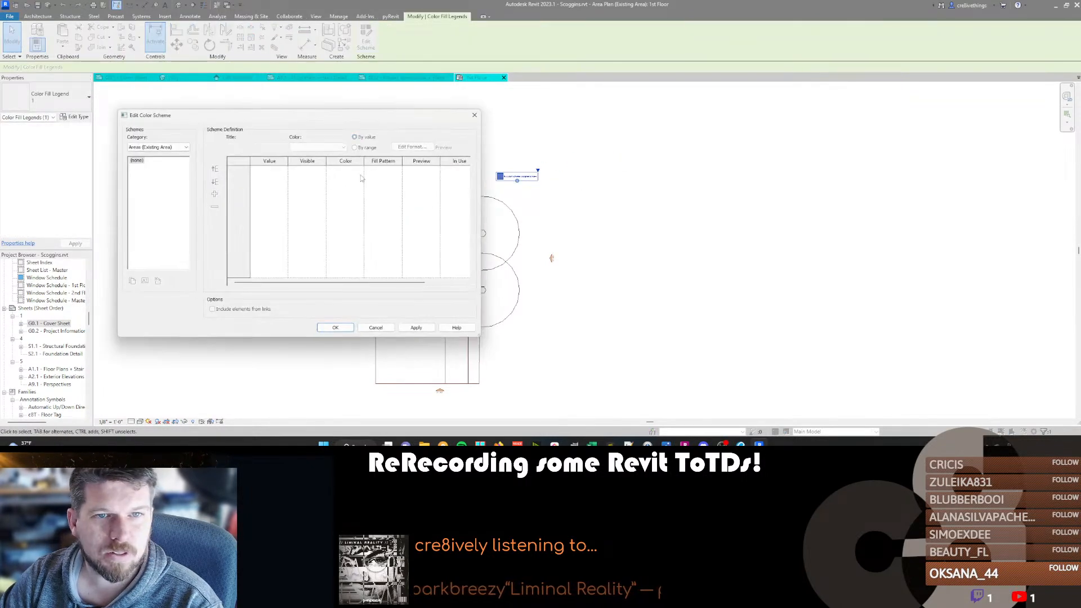
click(375, 327)
click(198, 200)
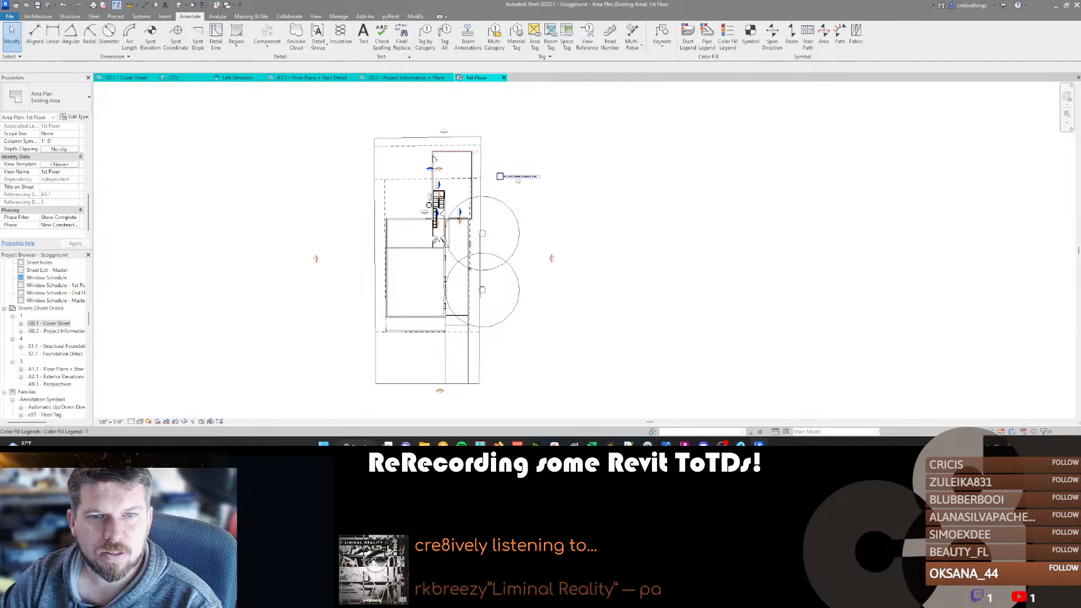
Inspect the area plan view's color scheme settings for the Areas (Existing Area) category, closing them without changes.
scroll(518, 177, up, 6)
scroll(446, 247, down, 3)
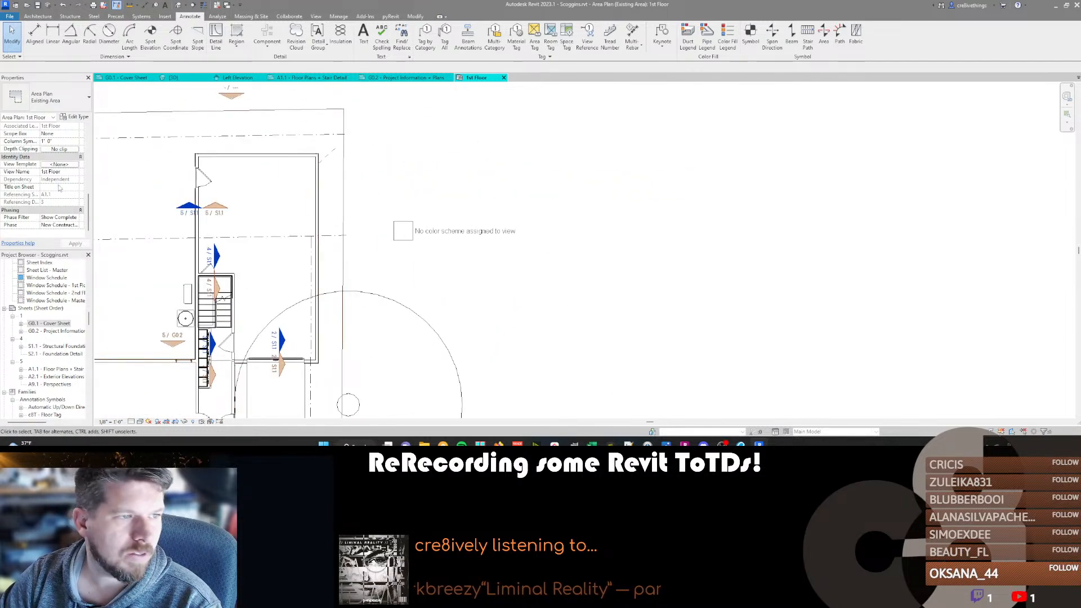
scroll(52, 183, up, 2)
scroll(52, 183, up, 5)
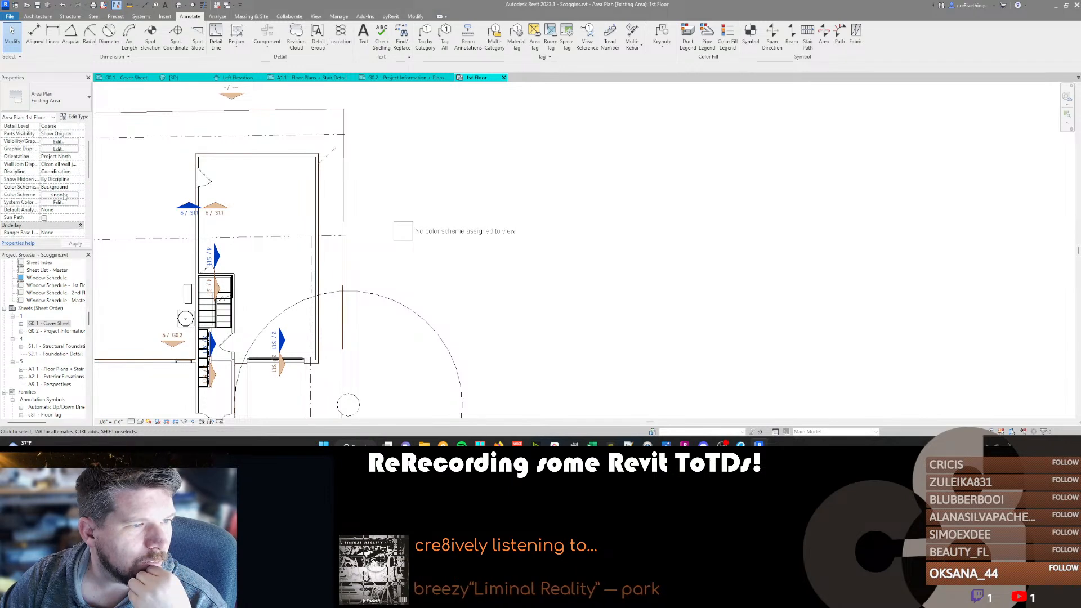
click(59, 194)
click(149, 148)
click(154, 155)
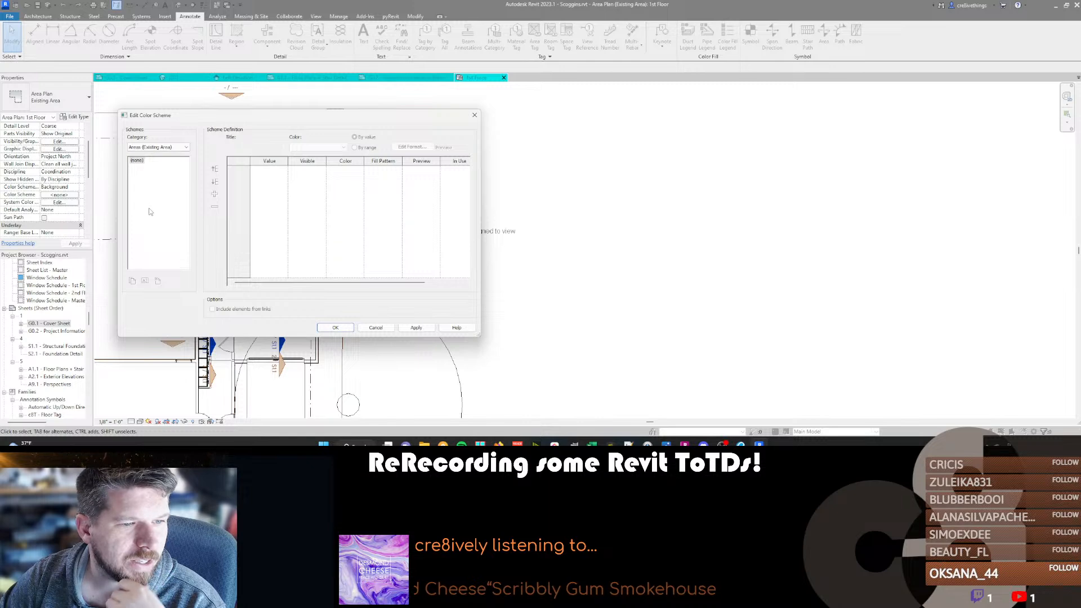
click(141, 163)
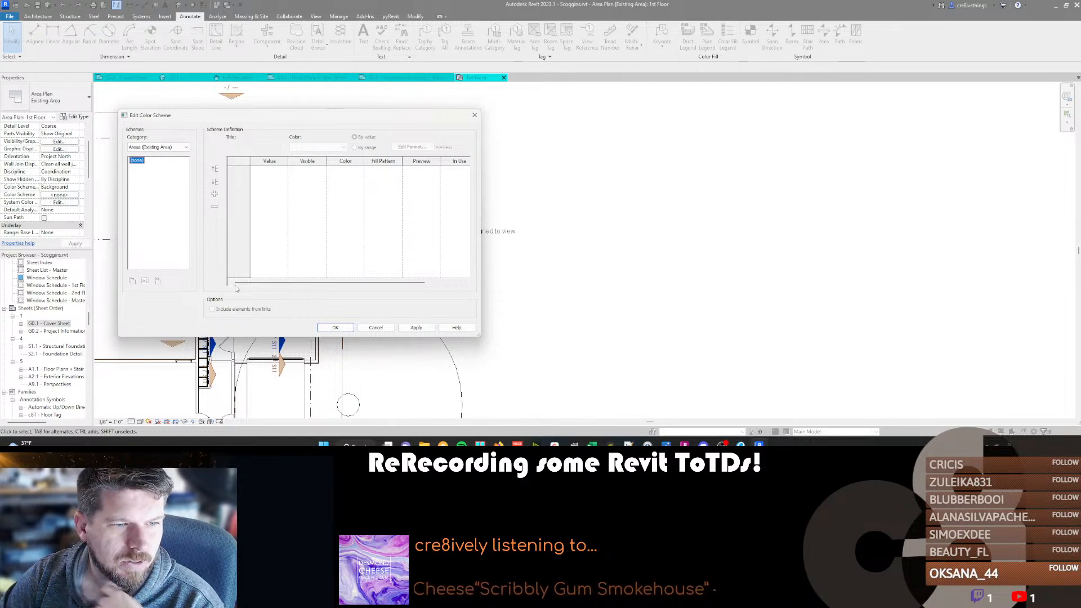
click(336, 328)
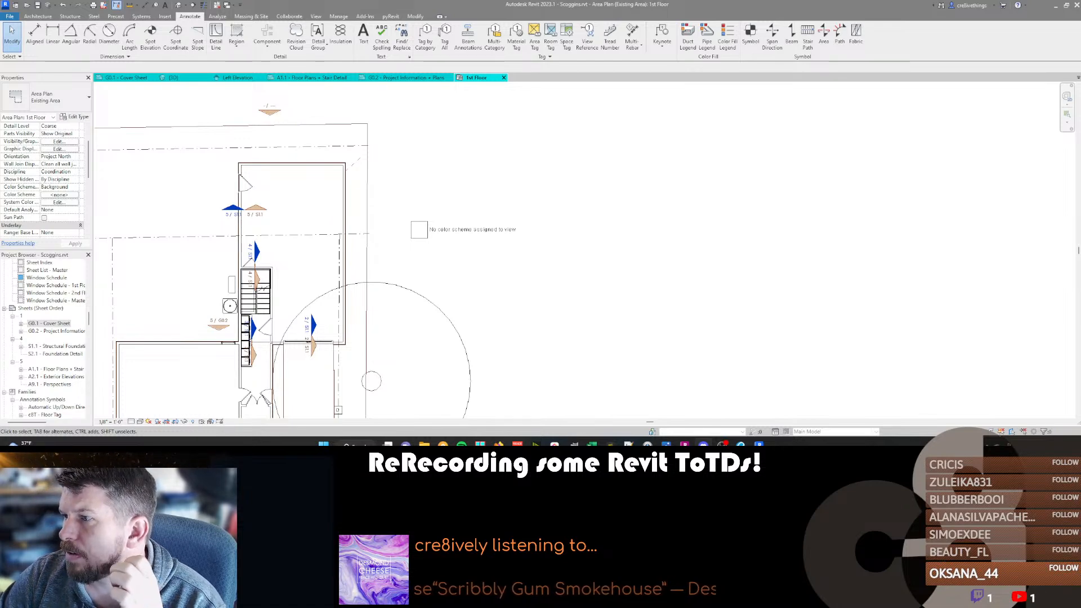
Delete the color fill legend beside the area plan.
scroll(484, 255, down, 3)
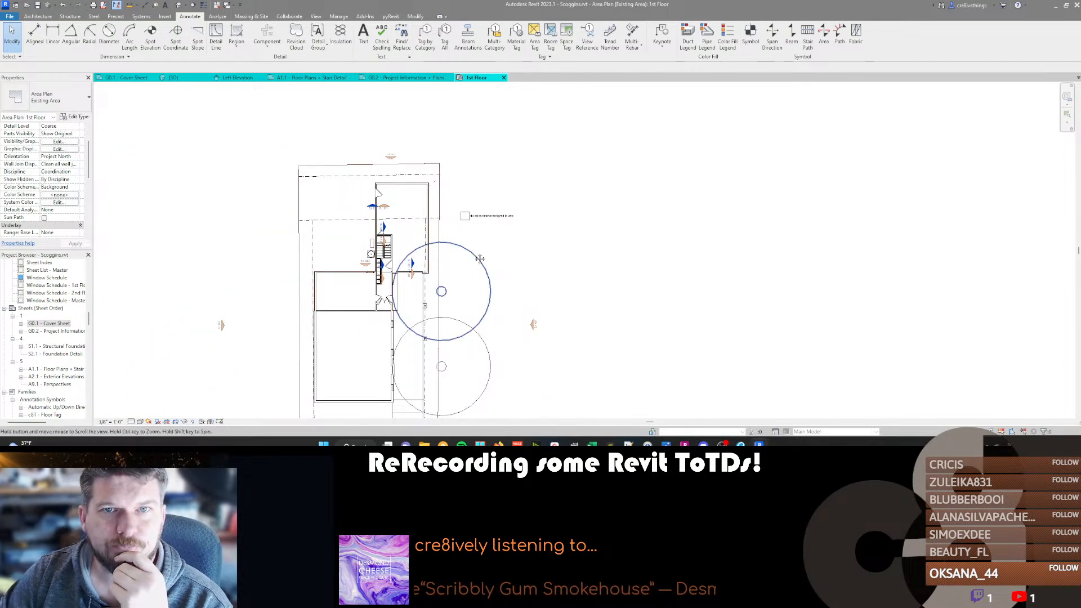
click(489, 216)
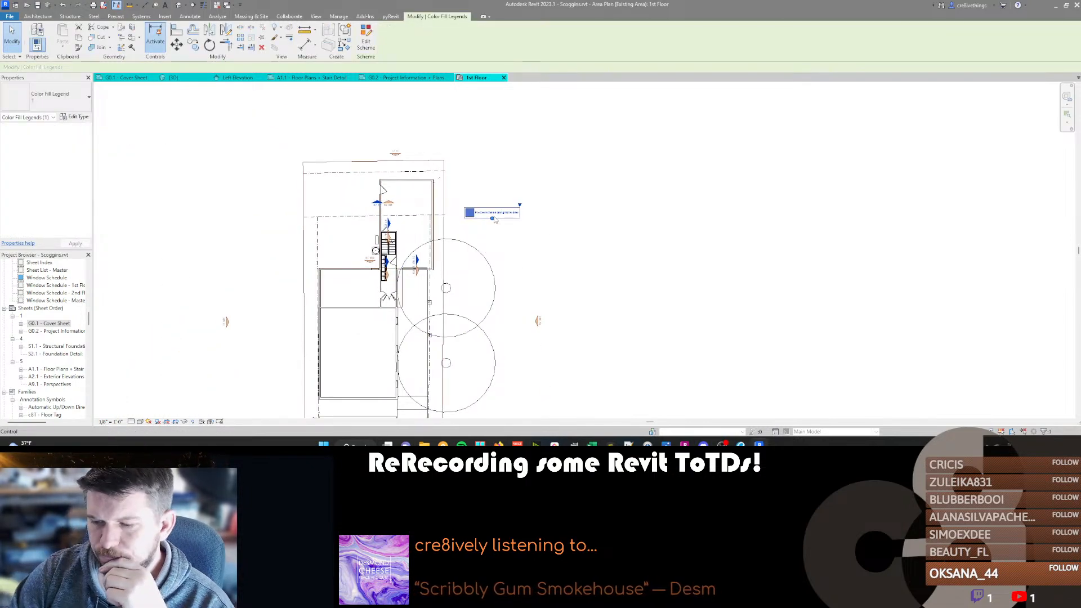
key(Delete)
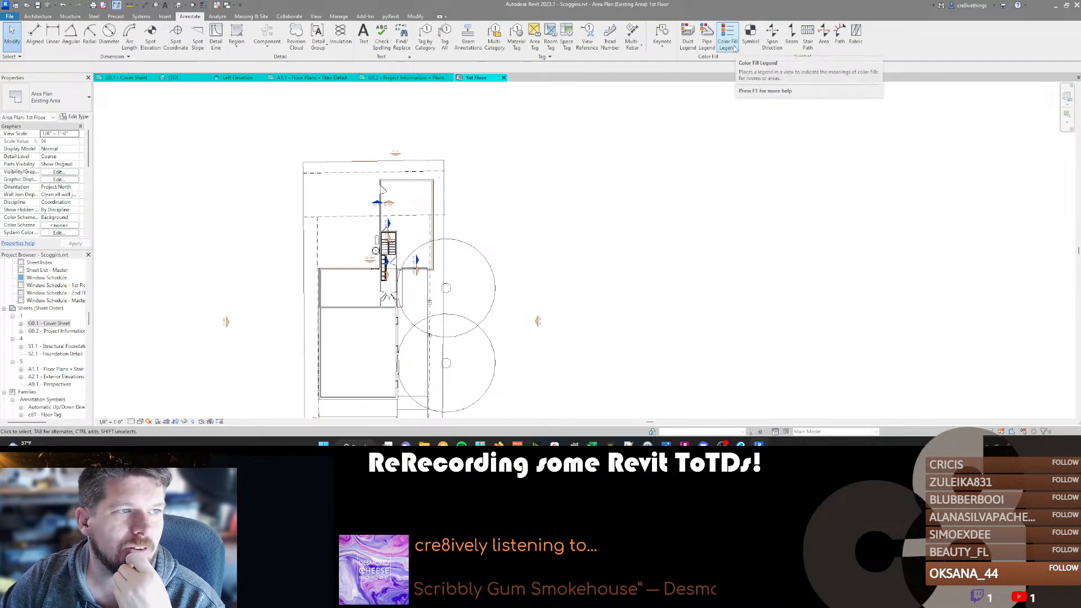
Check the view's Areas (Existing Area) color schemes for a way to add a new scheme, and cancel the settings.
scroll(57, 207, down, 2)
scroll(57, 207, down, 2)
click(58, 164)
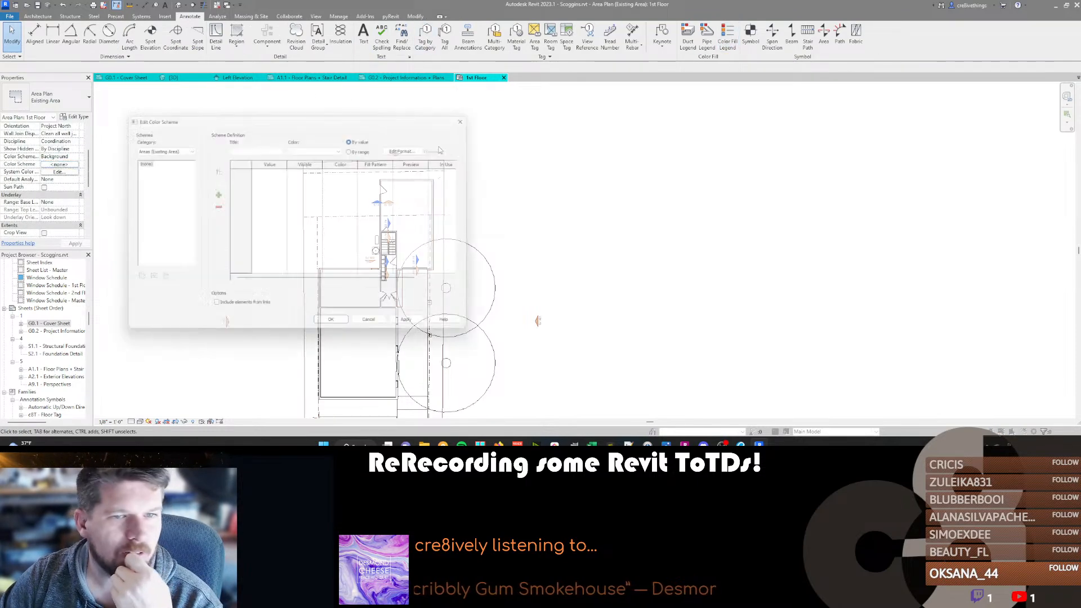
click(137, 161)
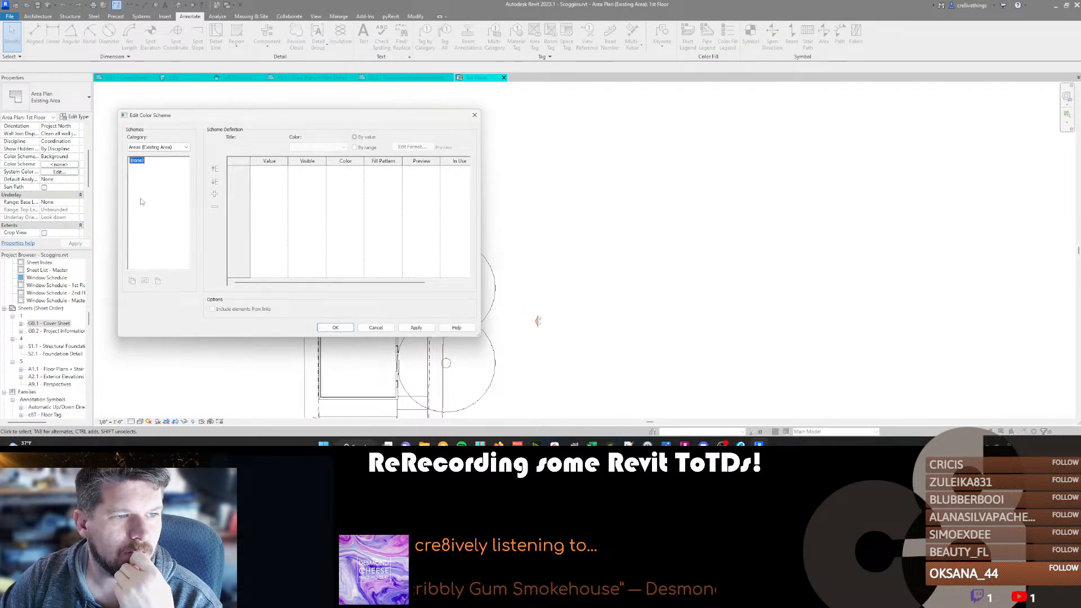
right_click(140, 161)
click(176, 147)
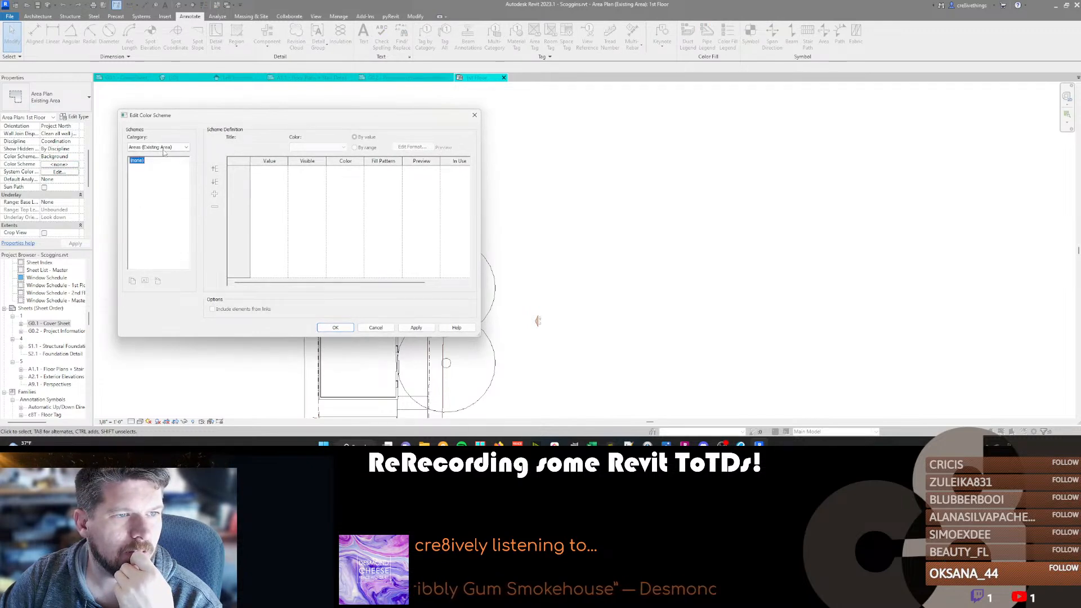
click(373, 328)
click(374, 328)
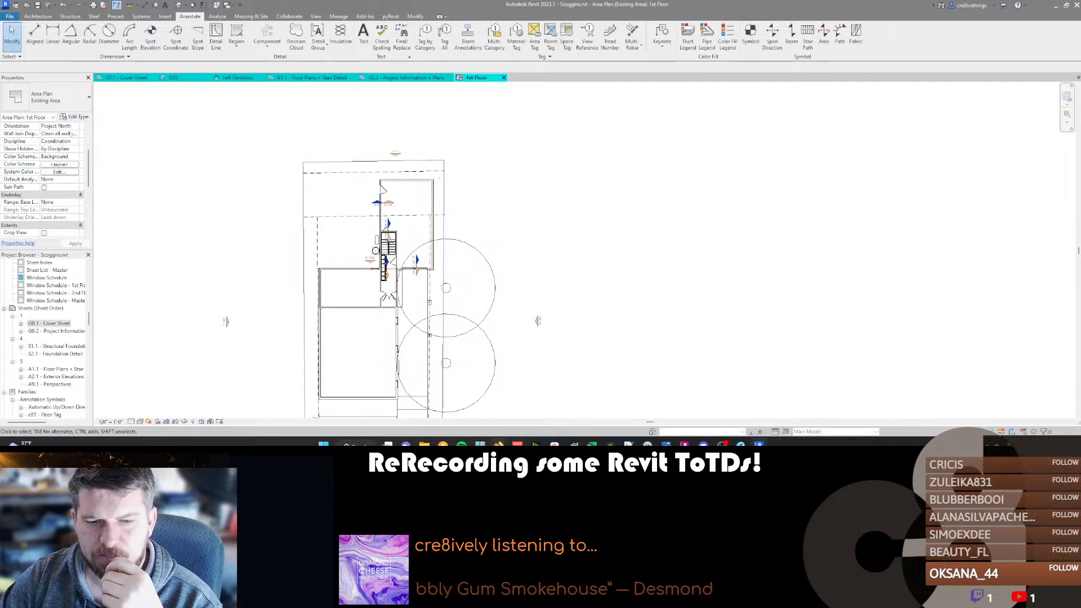
Switch to the web browser and search in a new tab for "why can't I add a new color scheme in revit".
mouse_move(499, 443)
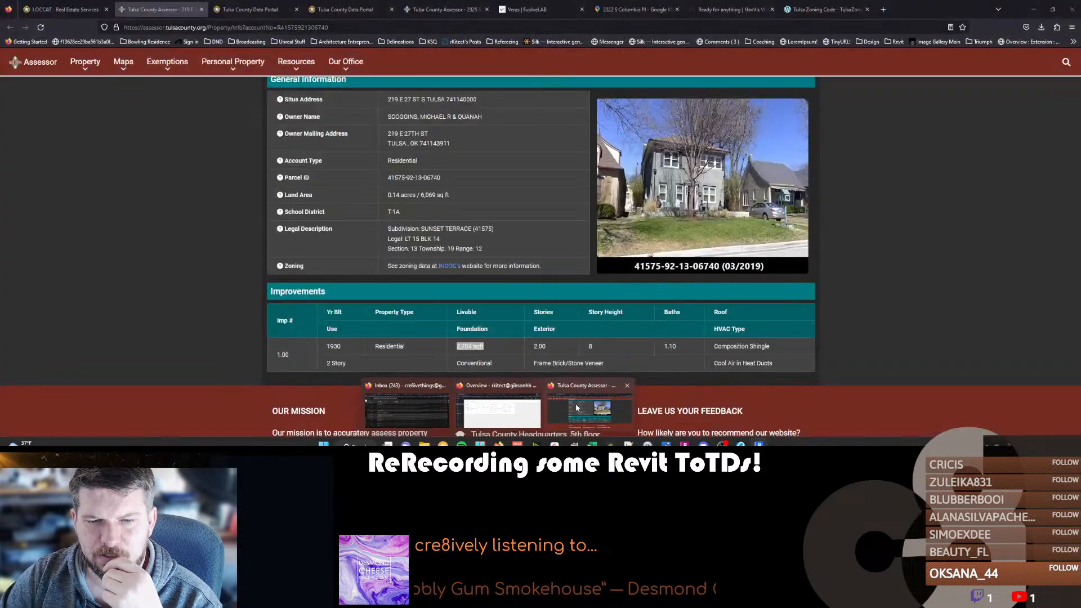
click(576, 403)
key(ctrl+t)
text(why can't I )
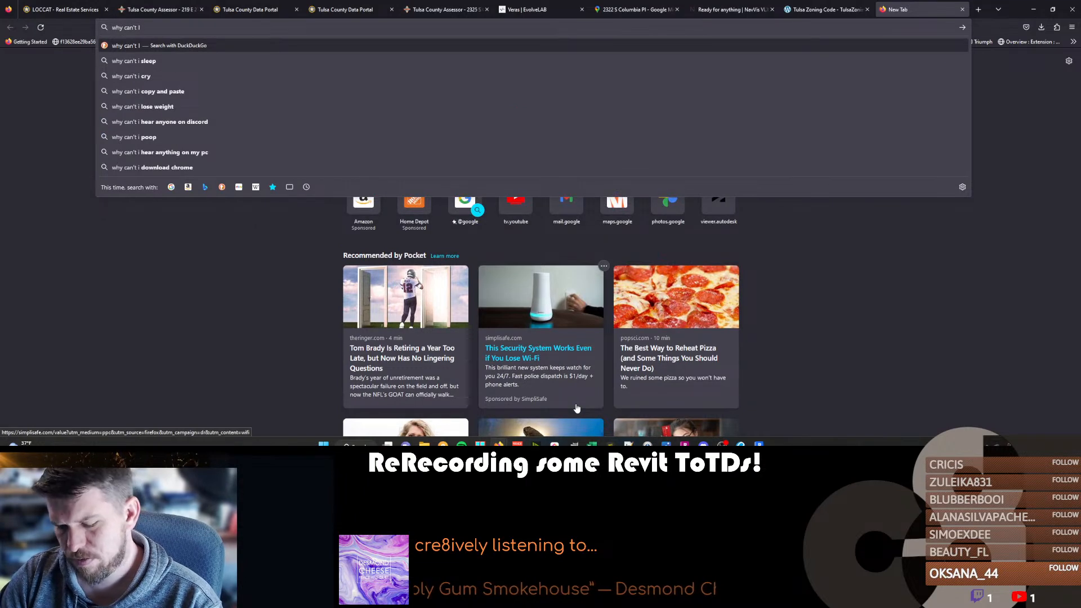
text(add a new color schee)
key(BackSpace)
text(me in revit)
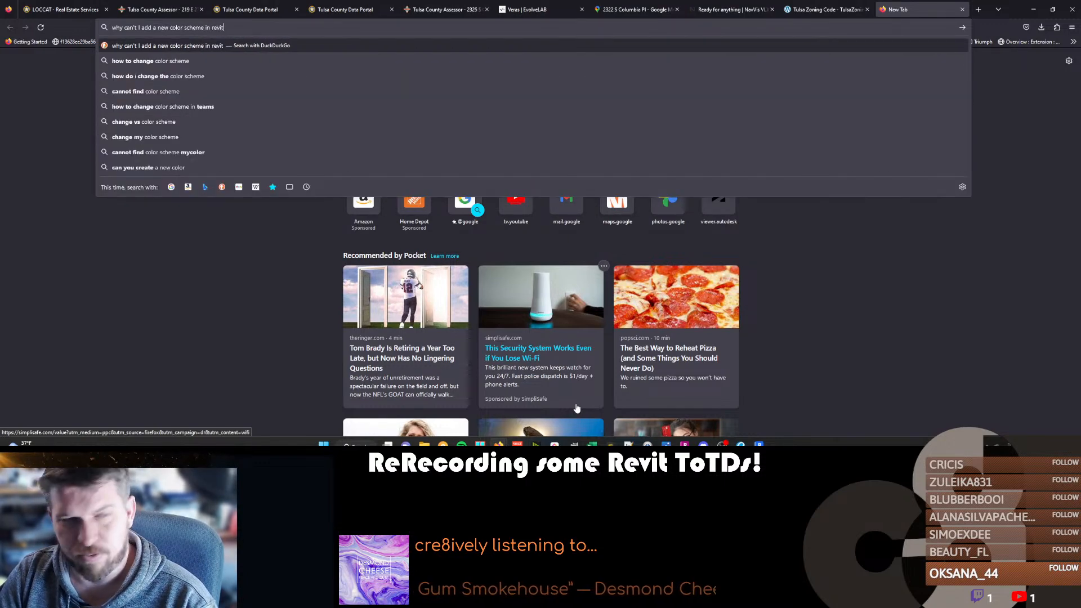
key(Return)
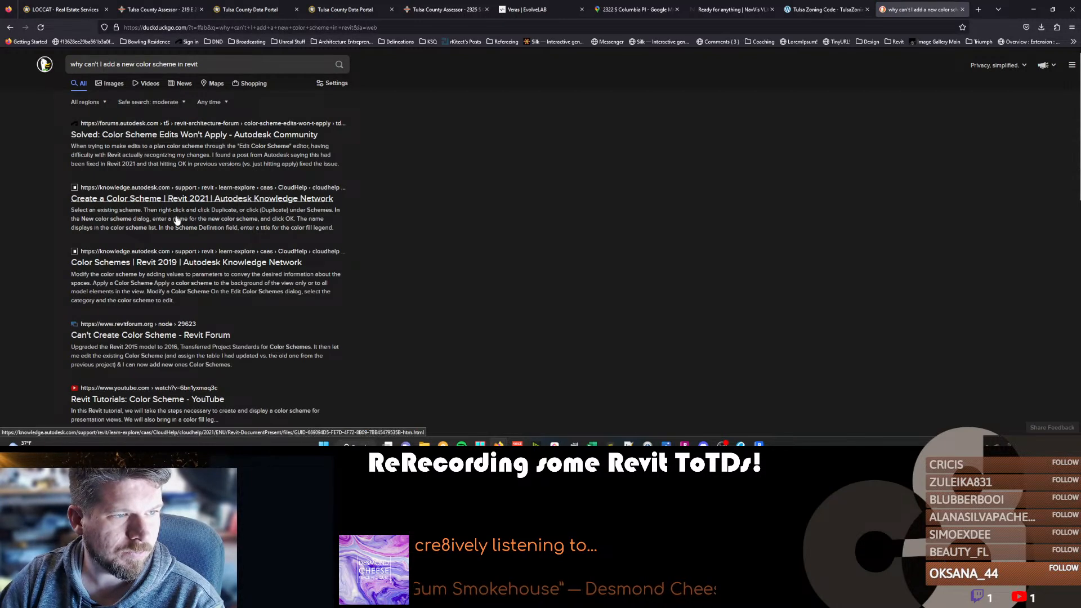
Read the "Can't Create Color Scheme" forum thread, including its attached screenshot and the replies.
click(151, 345)
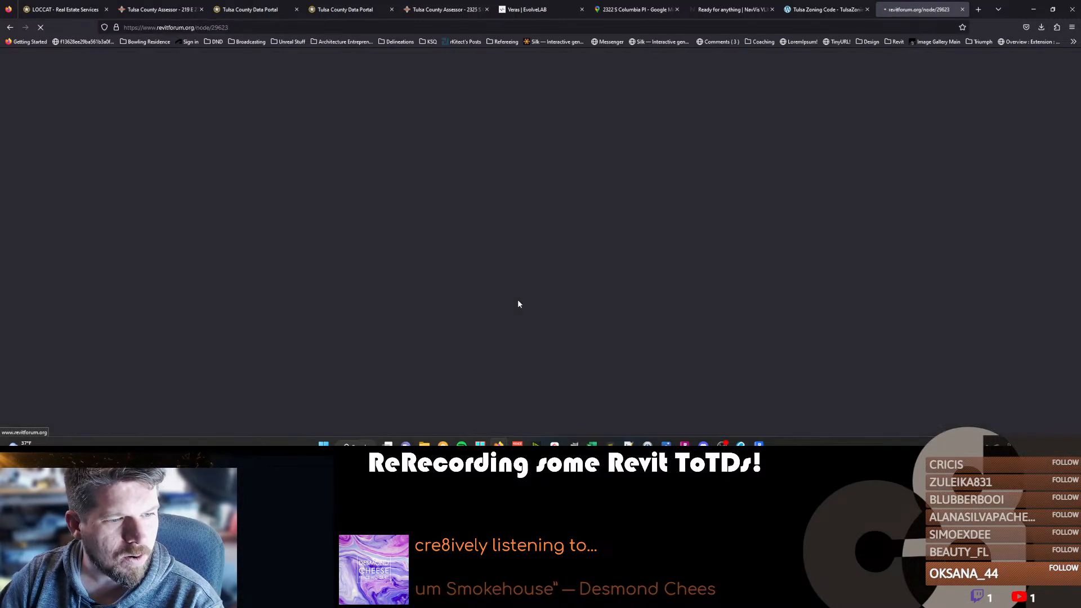
scroll(527, 267, down, 4)
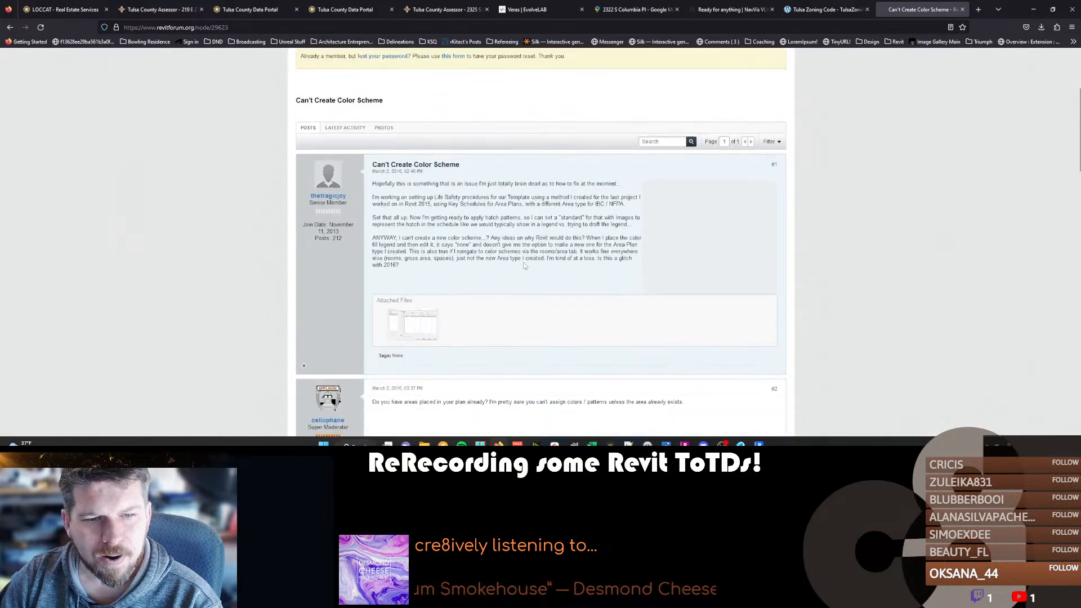
scroll(465, 231, down, 1)
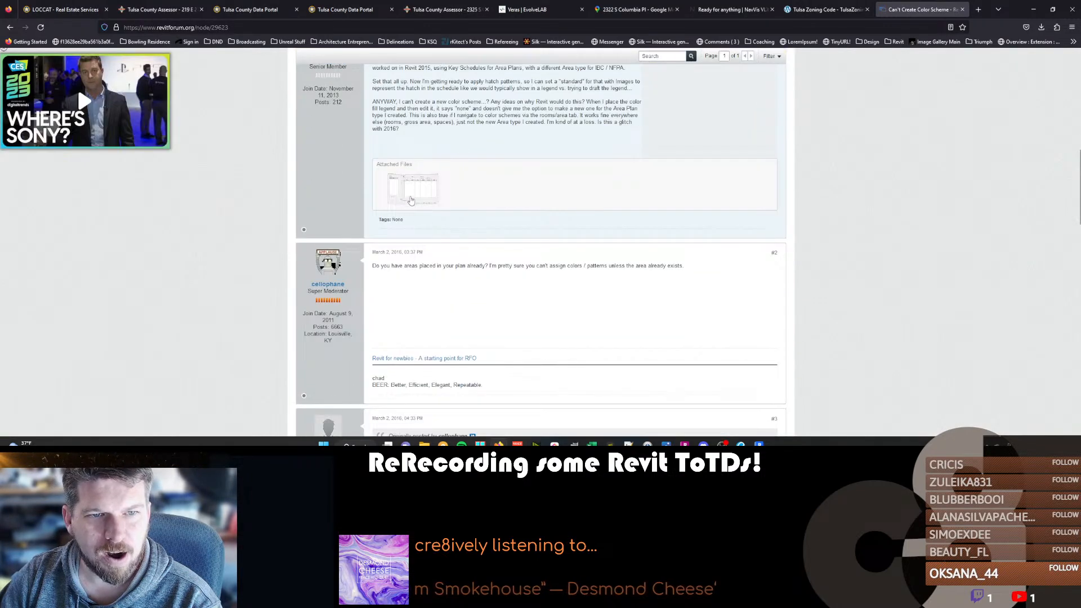
click(410, 198)
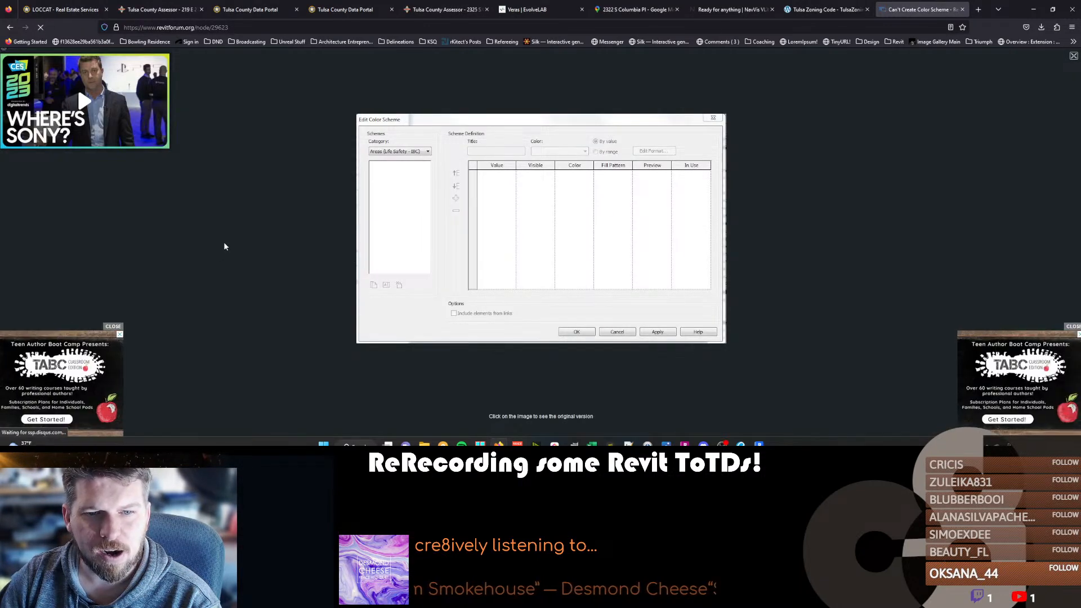
click(1073, 57)
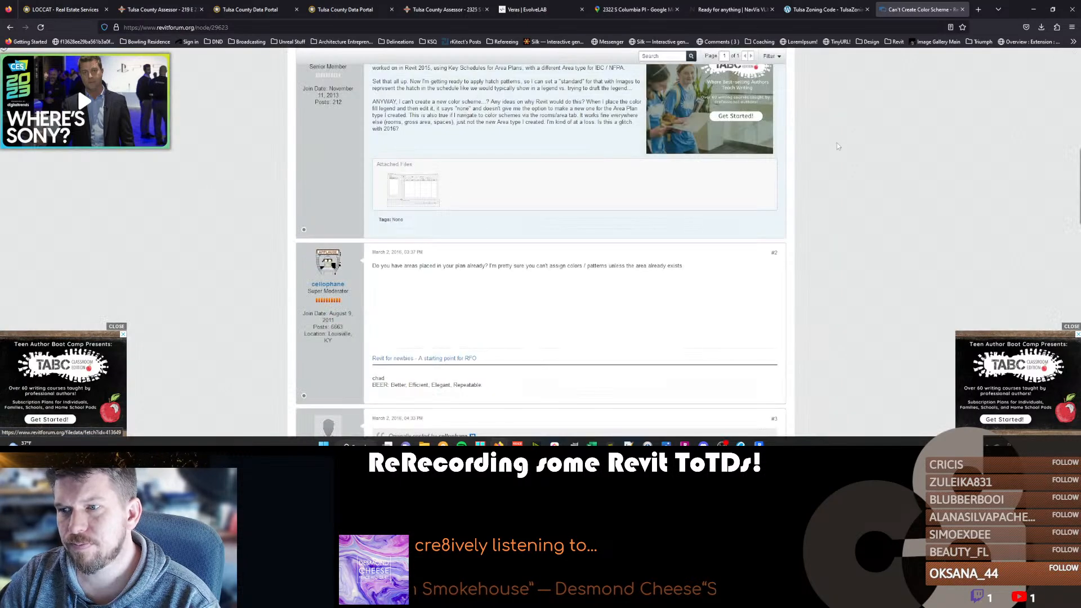
scroll(377, 252, down, 1)
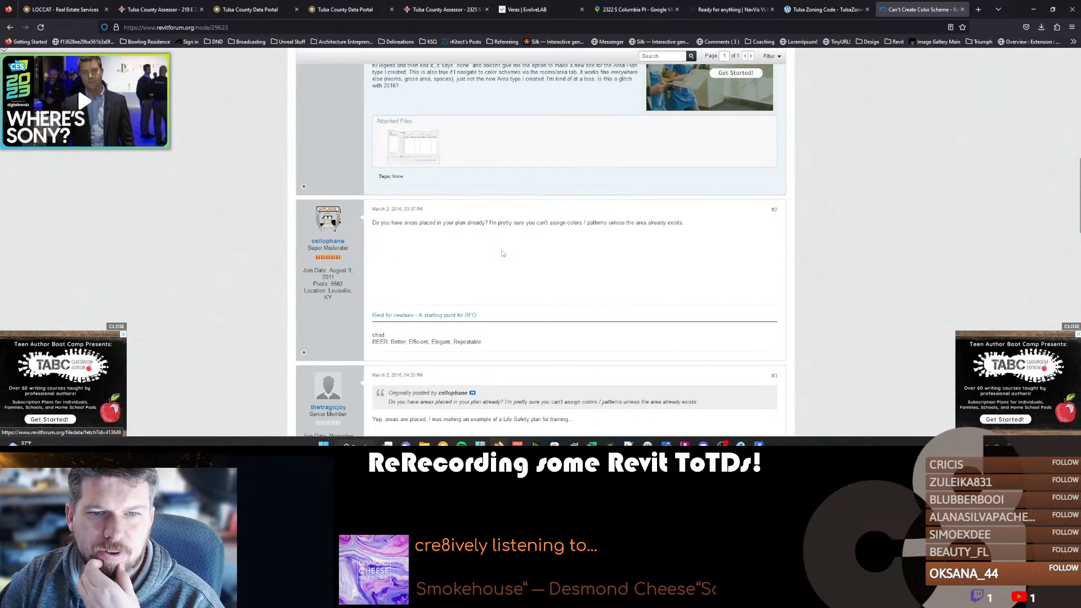
scroll(503, 254, down, 4)
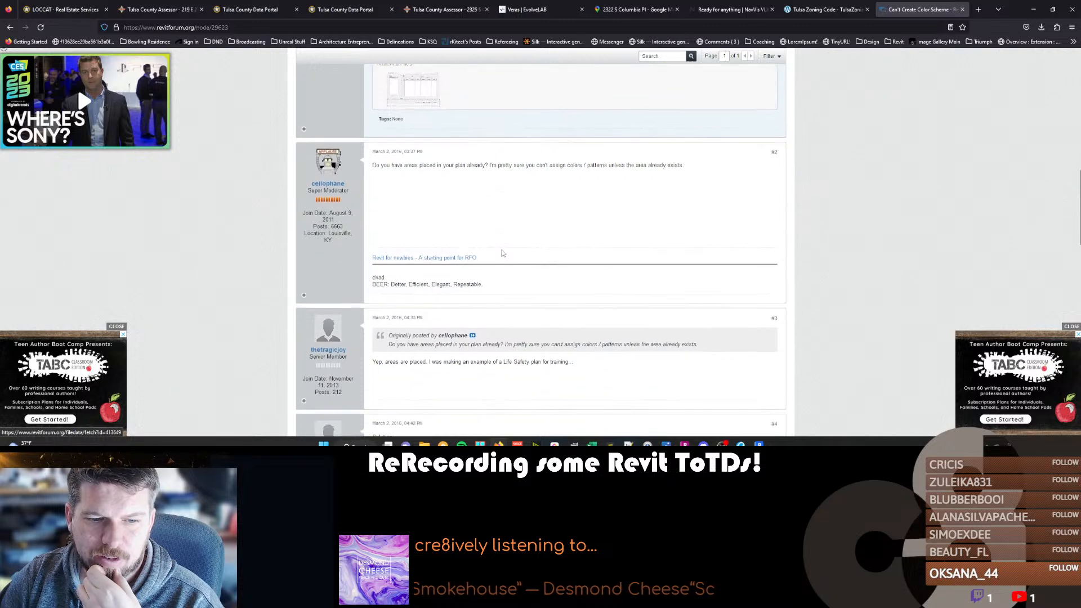
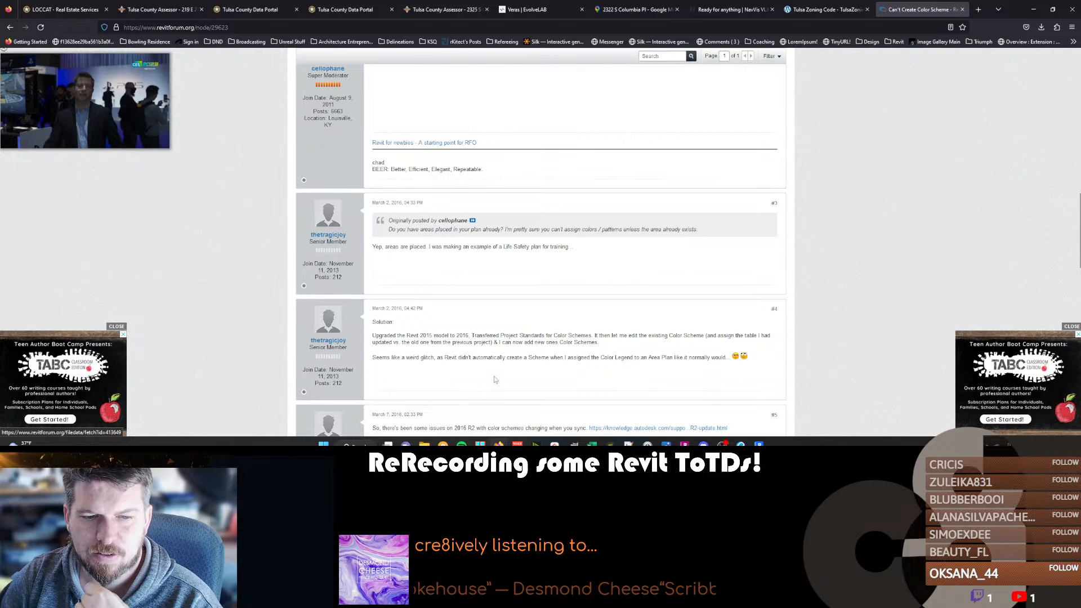
Read the forum thread on area color scheme problems, including its attached hatch legend image, and close the thread.
scroll(494, 377, down, 1)
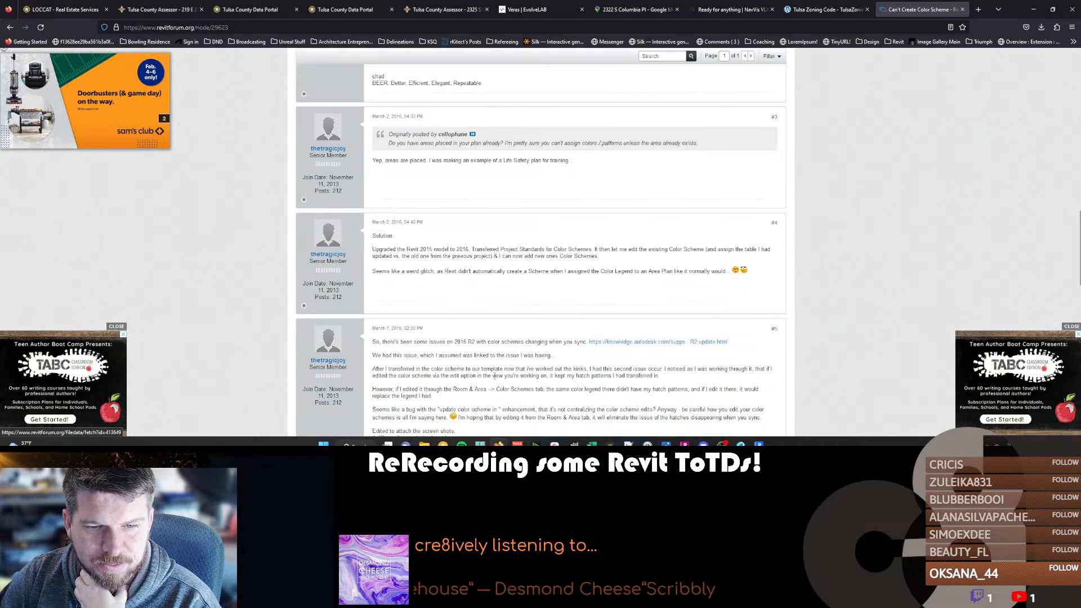
scroll(494, 375, down, 1)
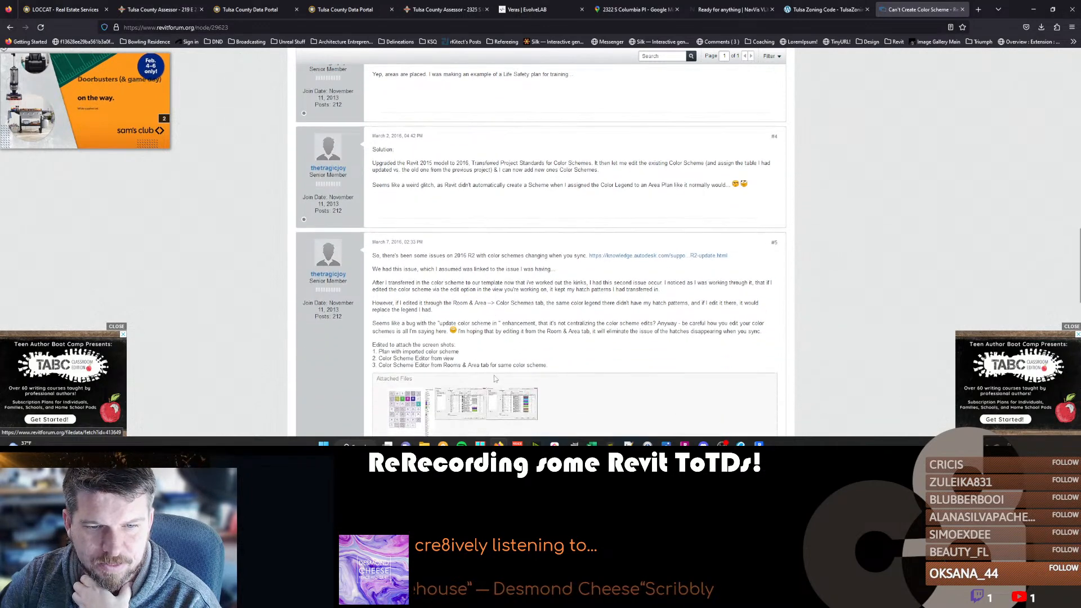
click(399, 401)
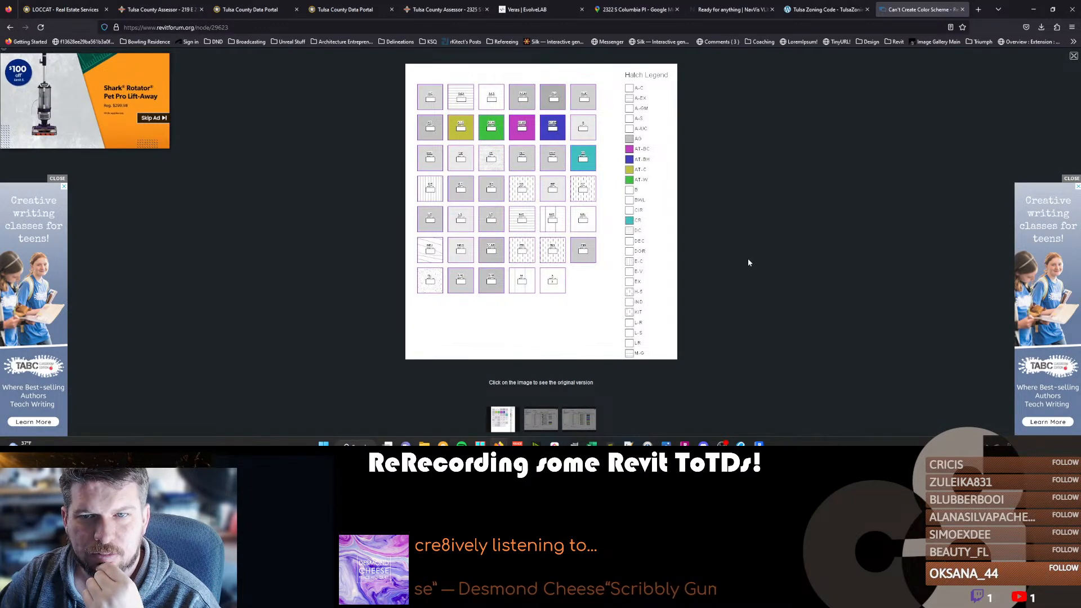
click(1072, 57)
scroll(423, 324, down, 4)
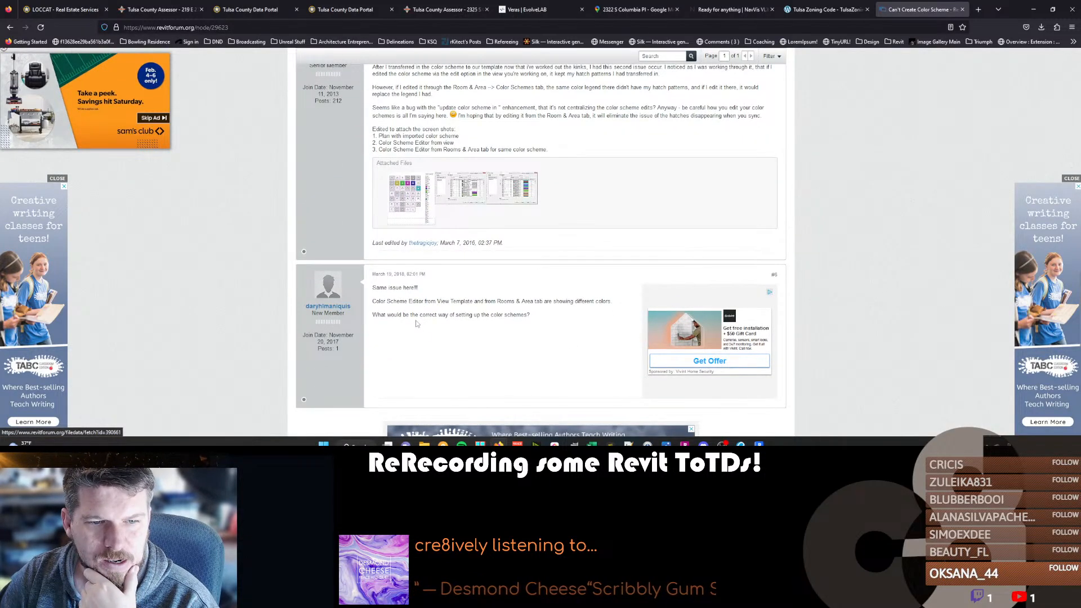
scroll(416, 322, down, 5)
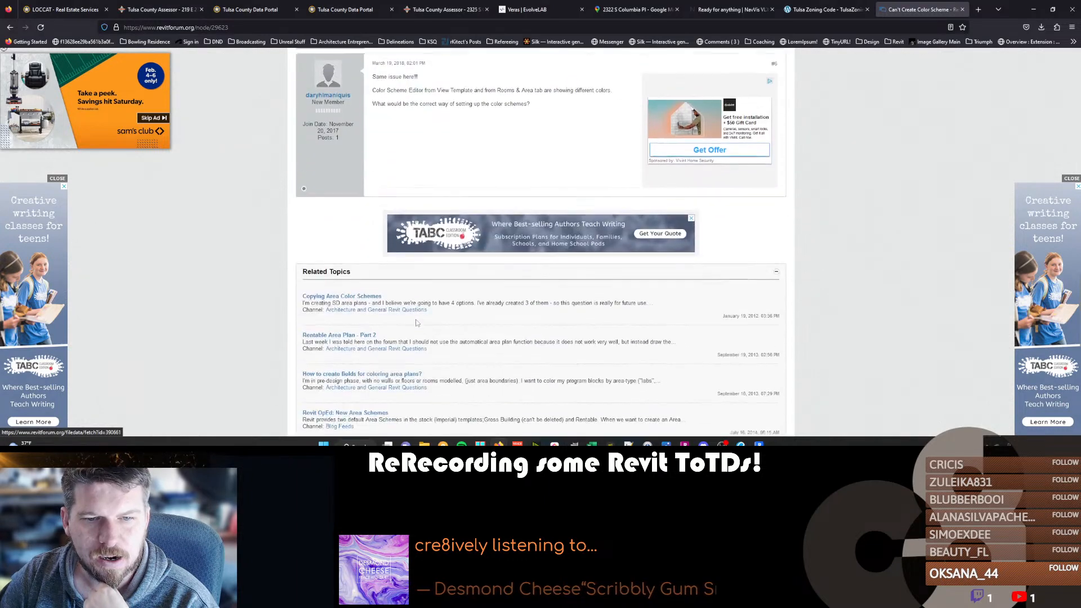
scroll(417, 322, up, 3)
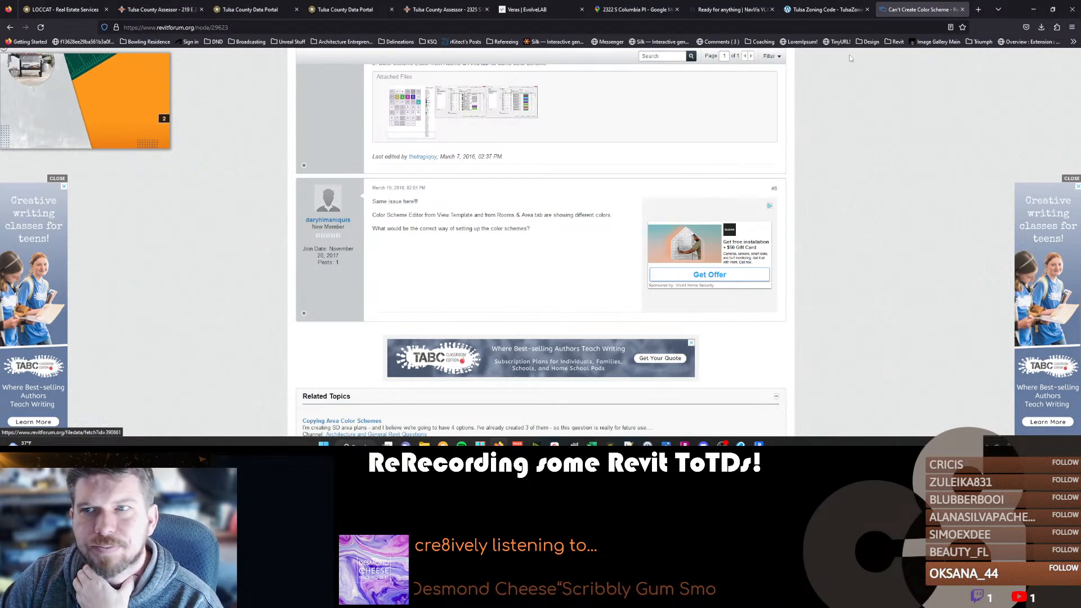
click(962, 9)
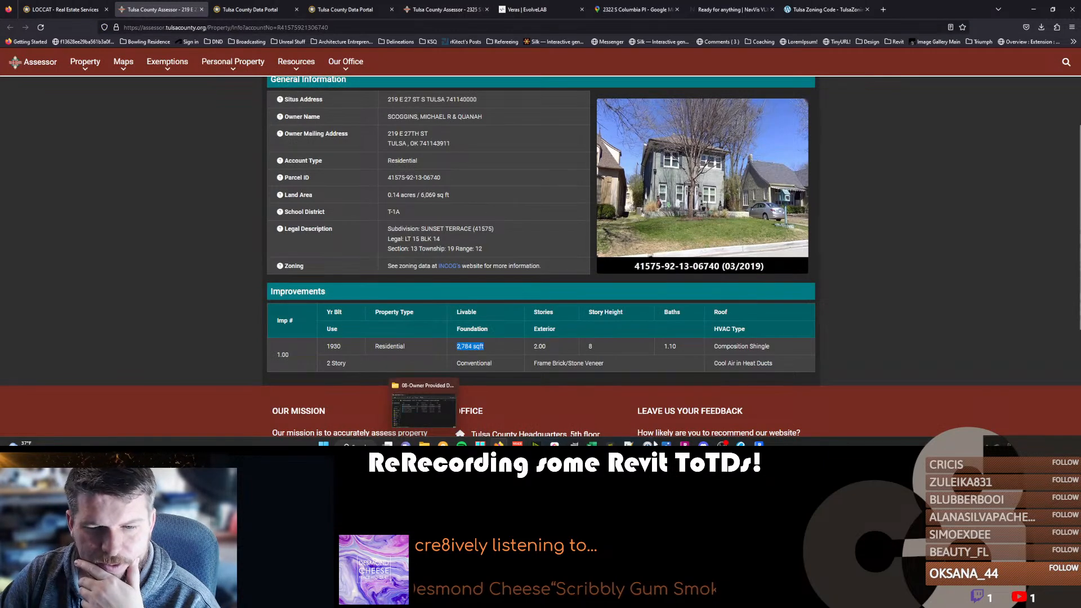
Switch to Revit and open the color scheme editor from the 1st Floor existing area plan.
mouse_move(685, 443)
click(759, 444)
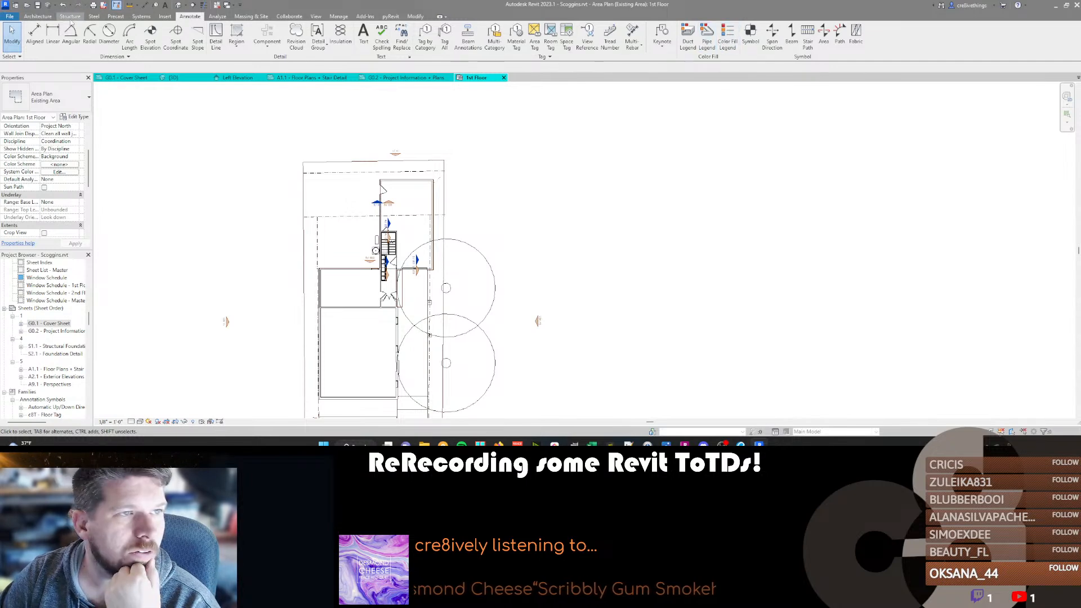
click(37, 16)
click(442, 57)
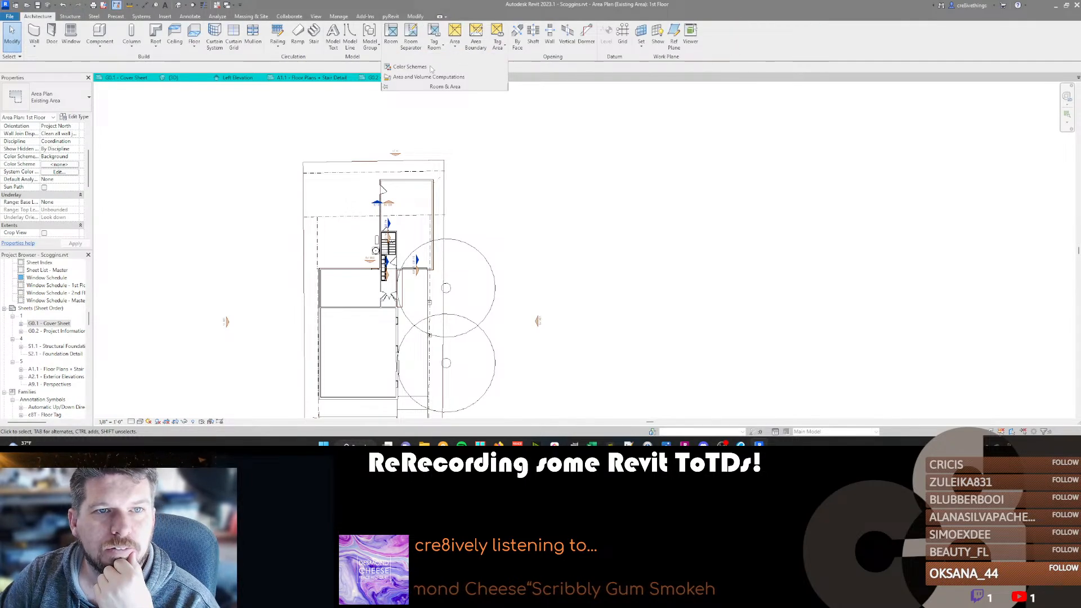
click(389, 66)
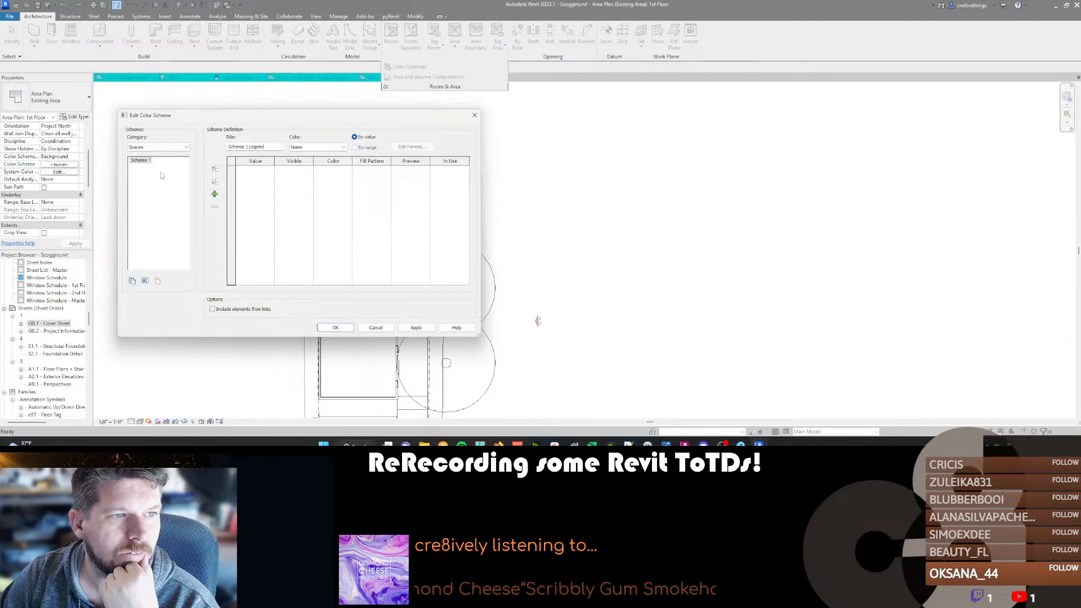
Review the color schemes defined for the Existing Area, New Area, Gross Building, Rentable, HVAC Zones and Spaces categories.
click(158, 147)
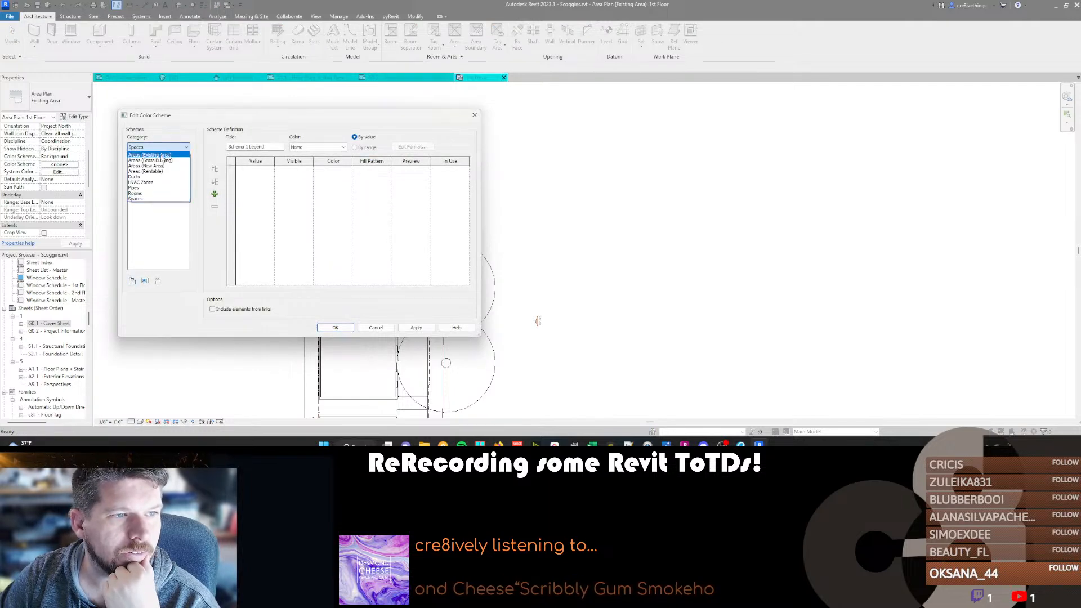
click(151, 155)
click(159, 147)
click(152, 166)
click(160, 147)
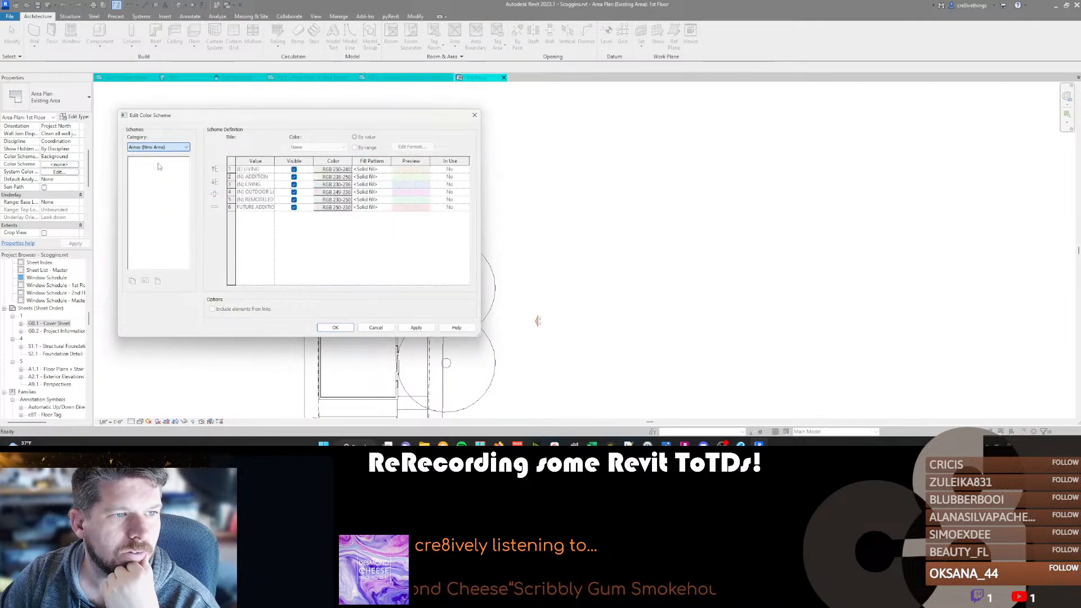
click(151, 160)
click(159, 147)
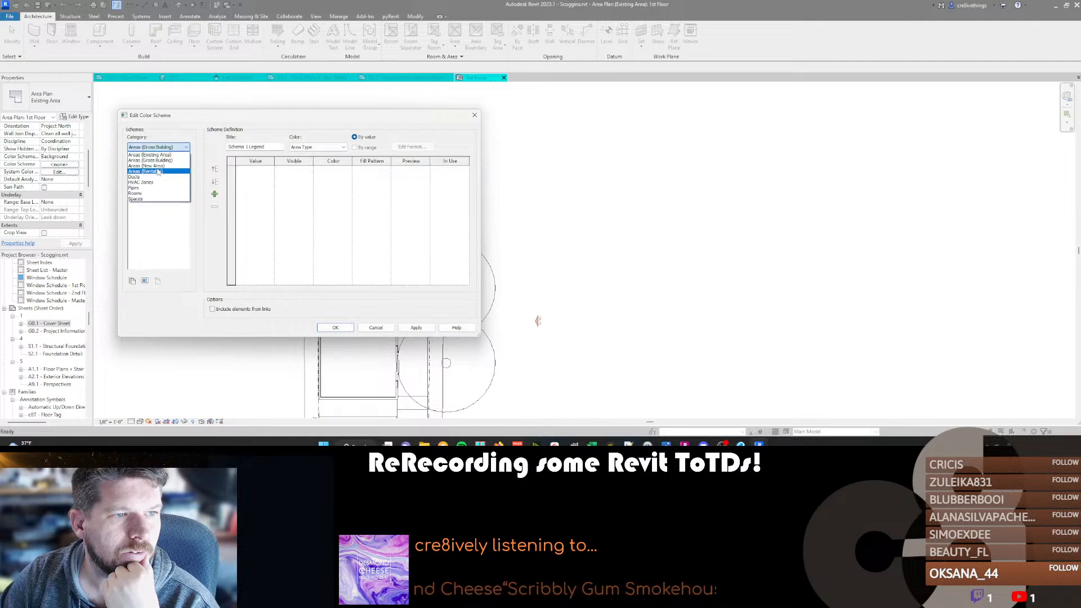
click(147, 171)
click(158, 147)
click(140, 182)
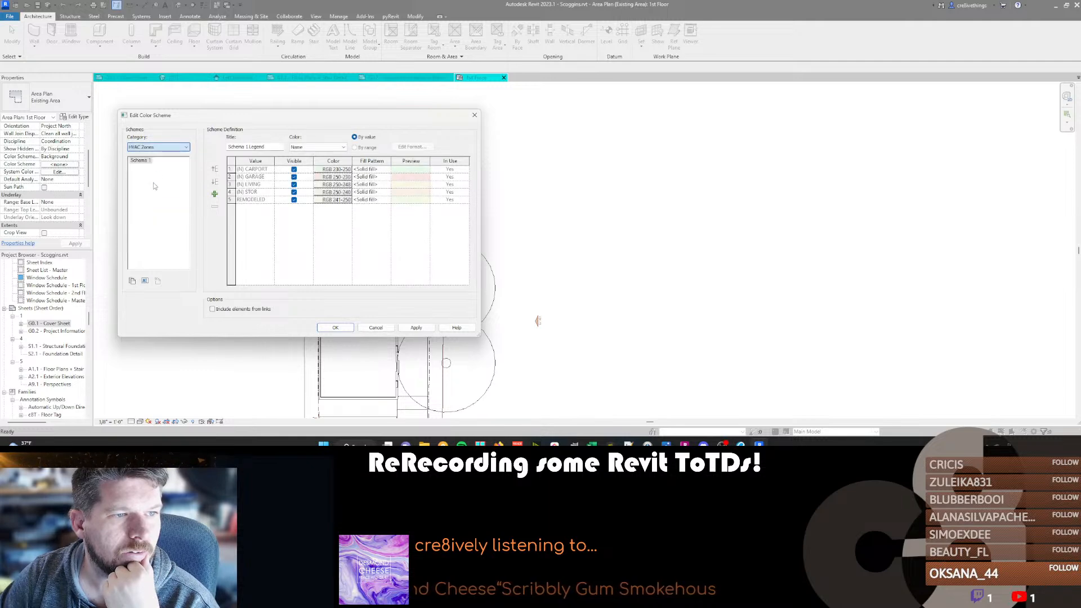
click(158, 147)
click(150, 199)
click(159, 146)
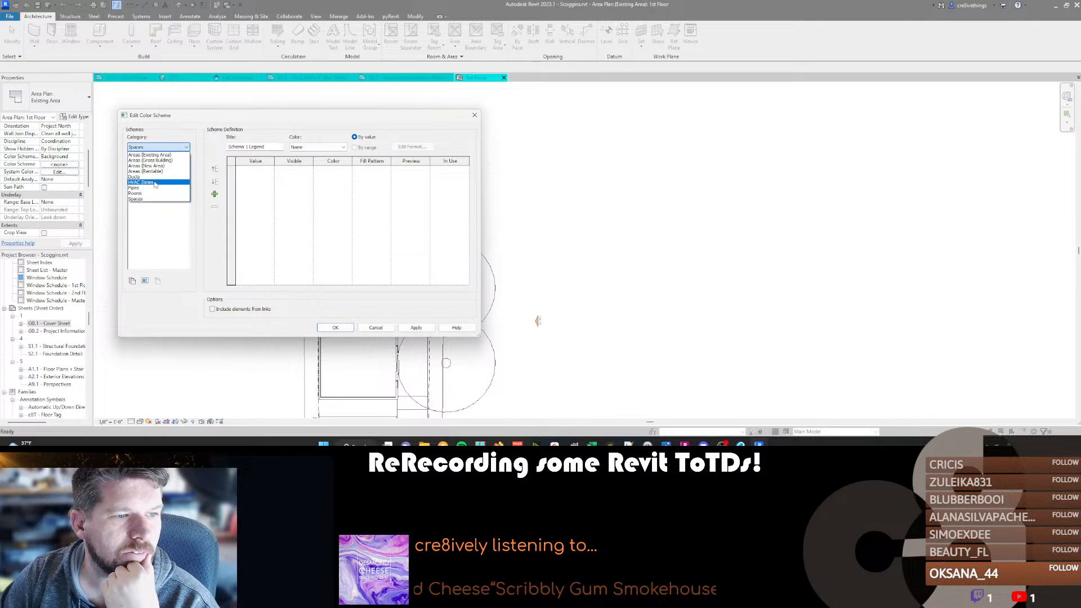
Compare the schemes of Areas (Existing Area) with those of Areas (Gross Building), and close the editor without changes.
click(148, 170)
click(159, 147)
click(147, 156)
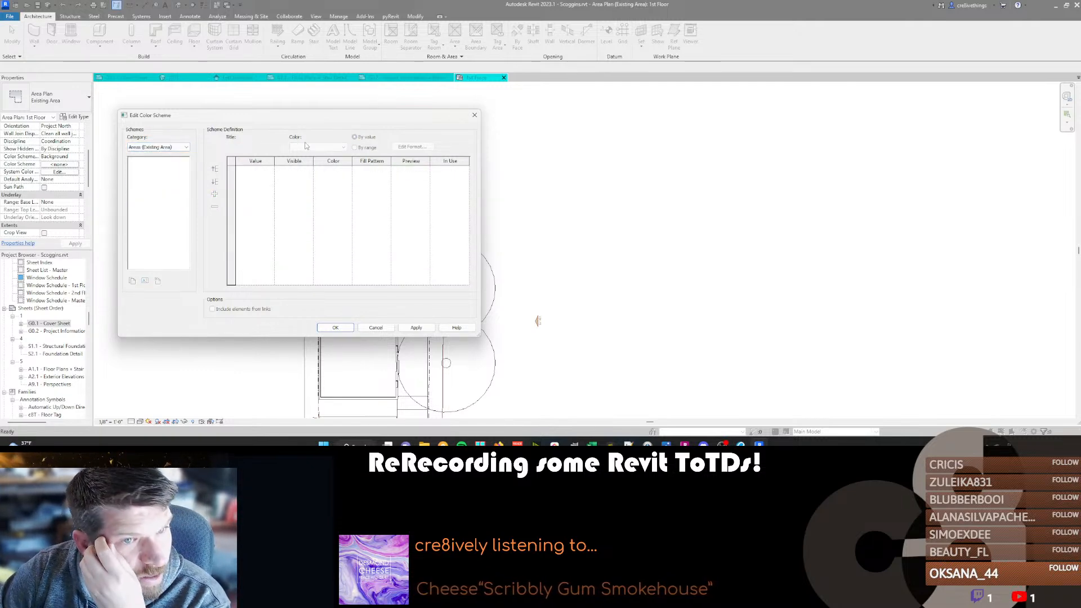
click(167, 146)
click(166, 146)
click(167, 147)
click(169, 153)
click(167, 147)
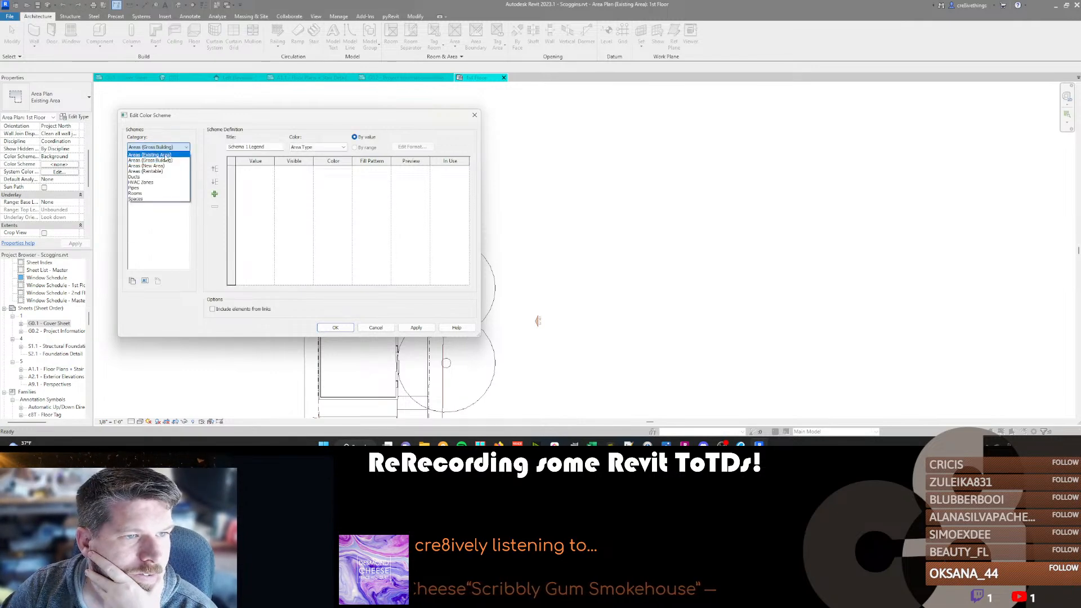
click(166, 152)
click(375, 327)
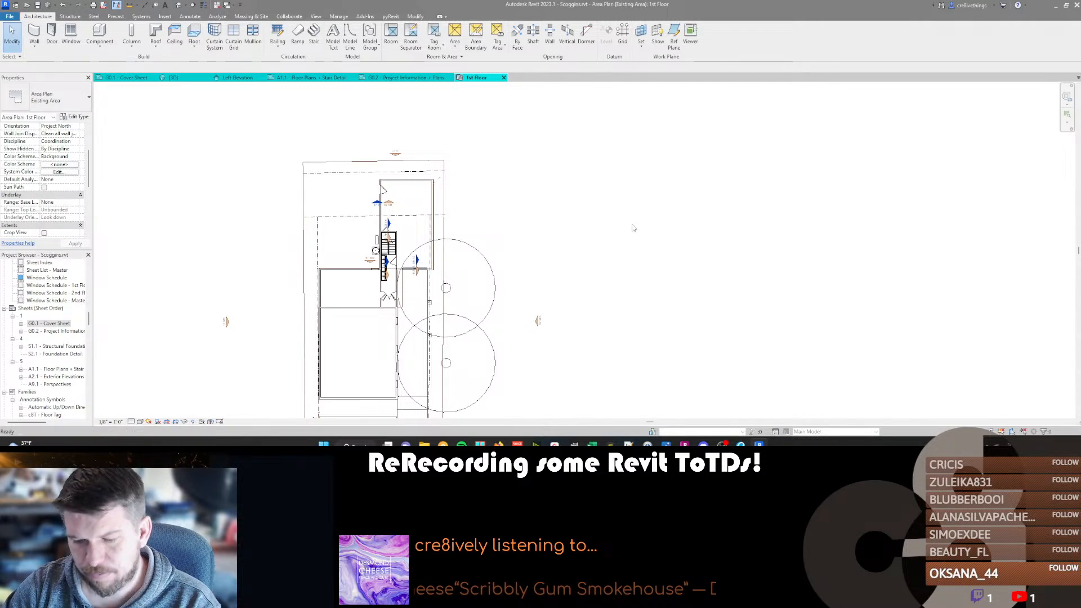
Create a new project and inspect its available color scheme categories without changing any scheme.
key(ctrl+n)
click(519, 251)
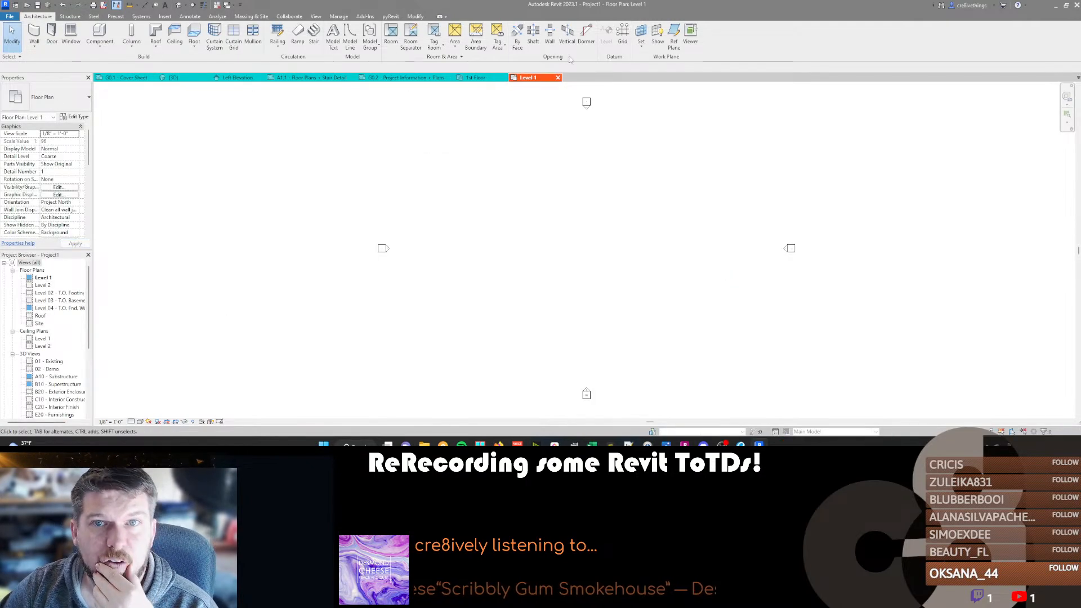
click(445, 56)
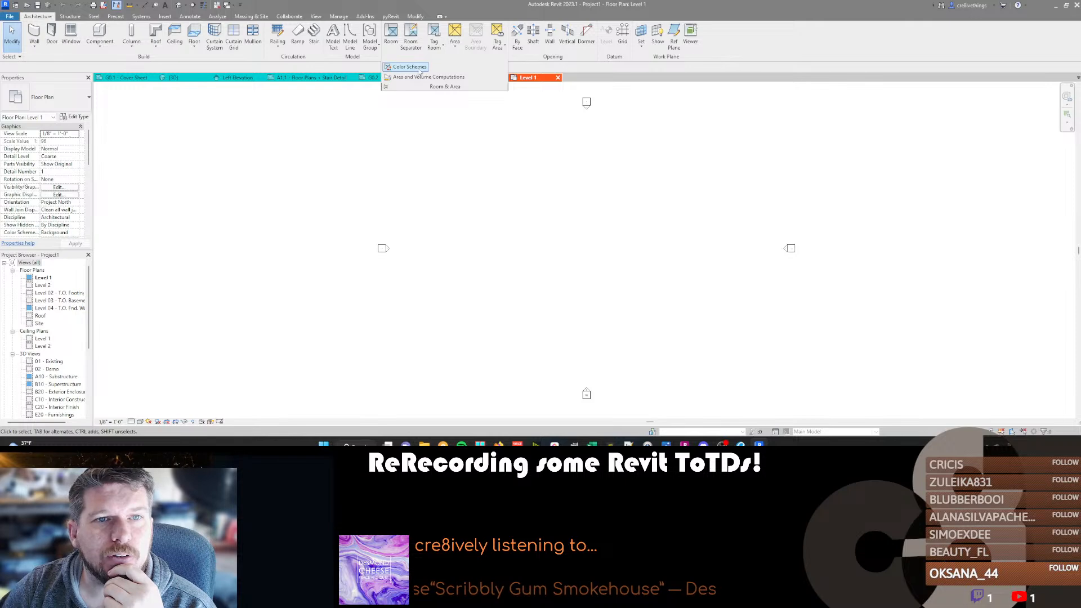
click(169, 147)
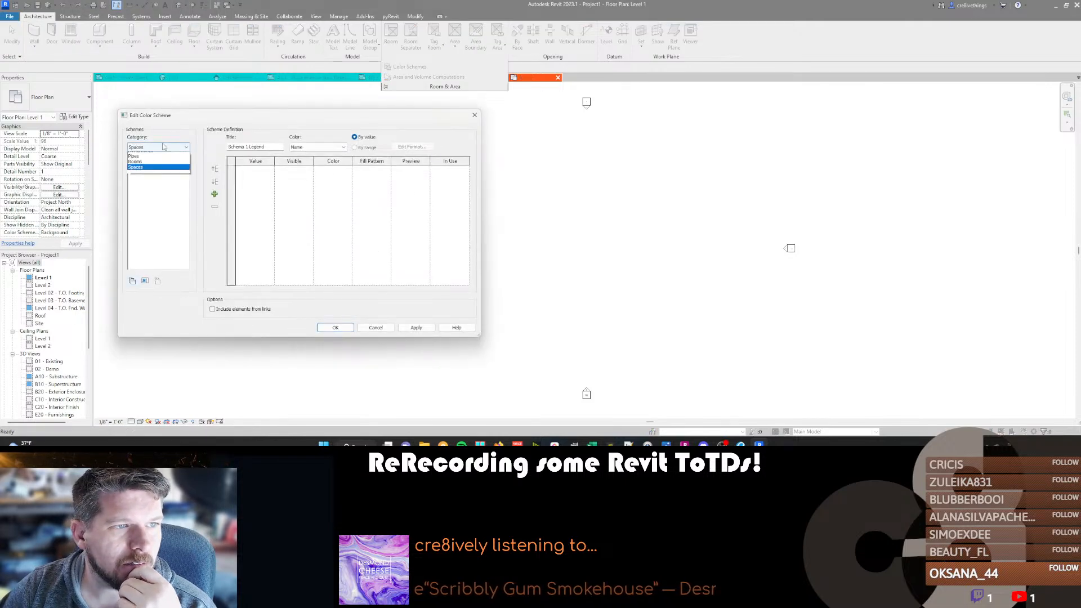
click(147, 224)
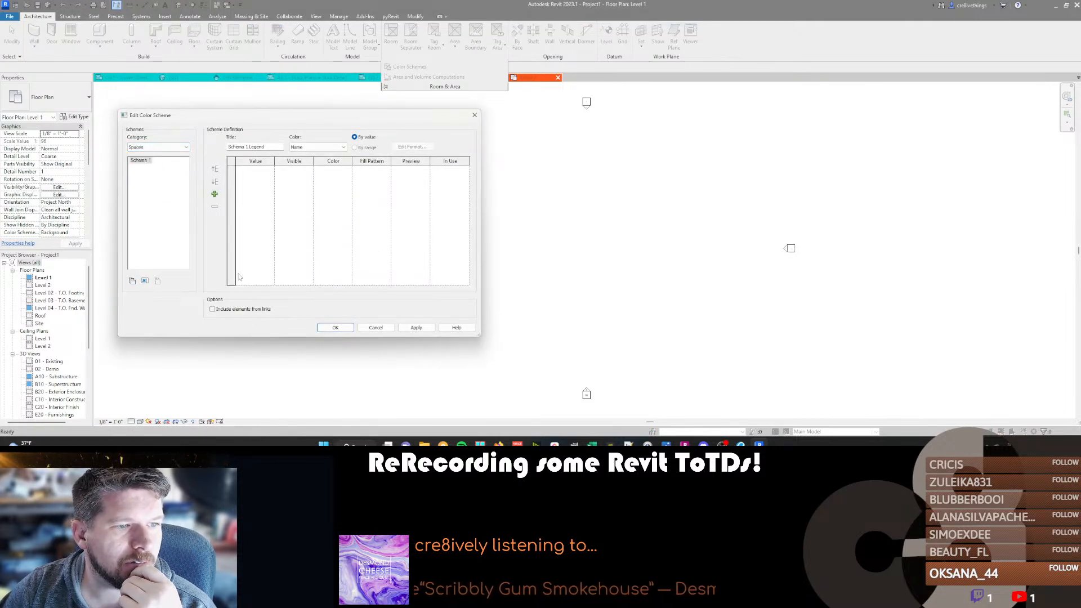
click(375, 328)
Add a new area scheme named "Area (Existing)" to the new project's area and volume computations.
click(444, 56)
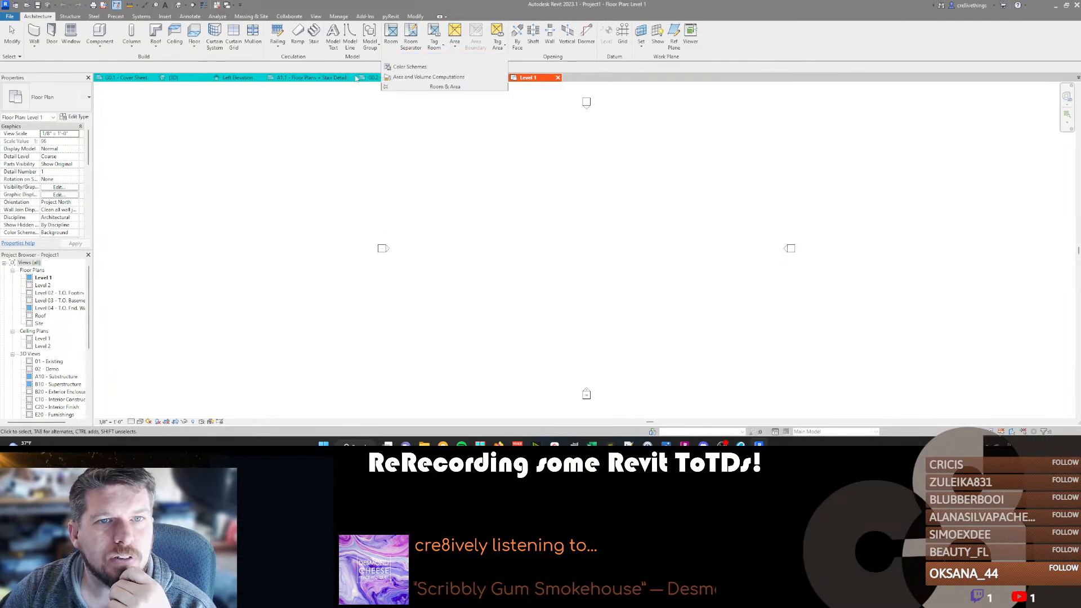
click(429, 77)
click(295, 131)
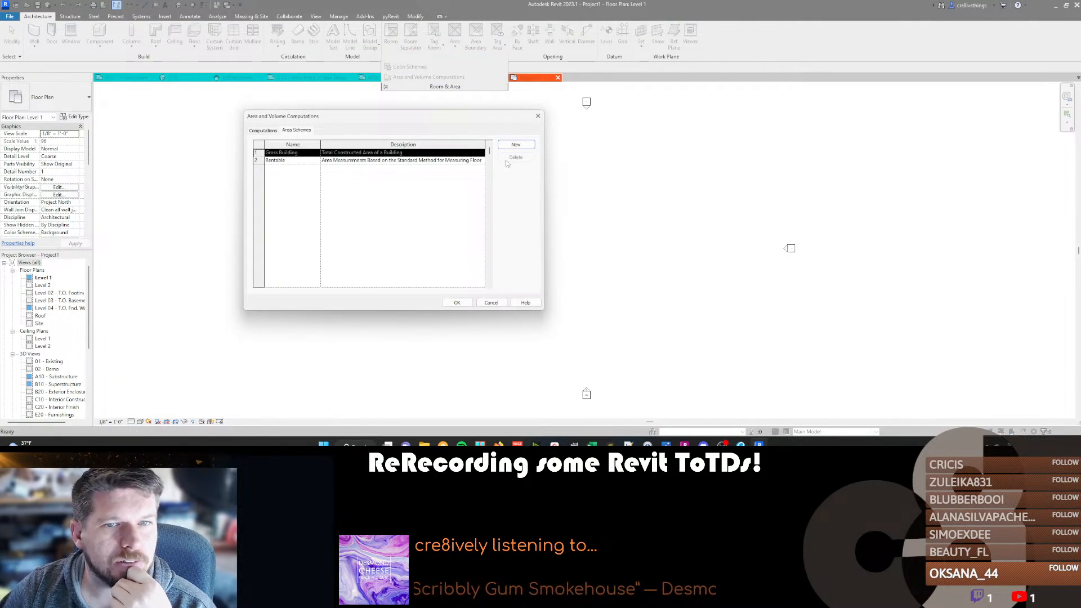
click(515, 145)
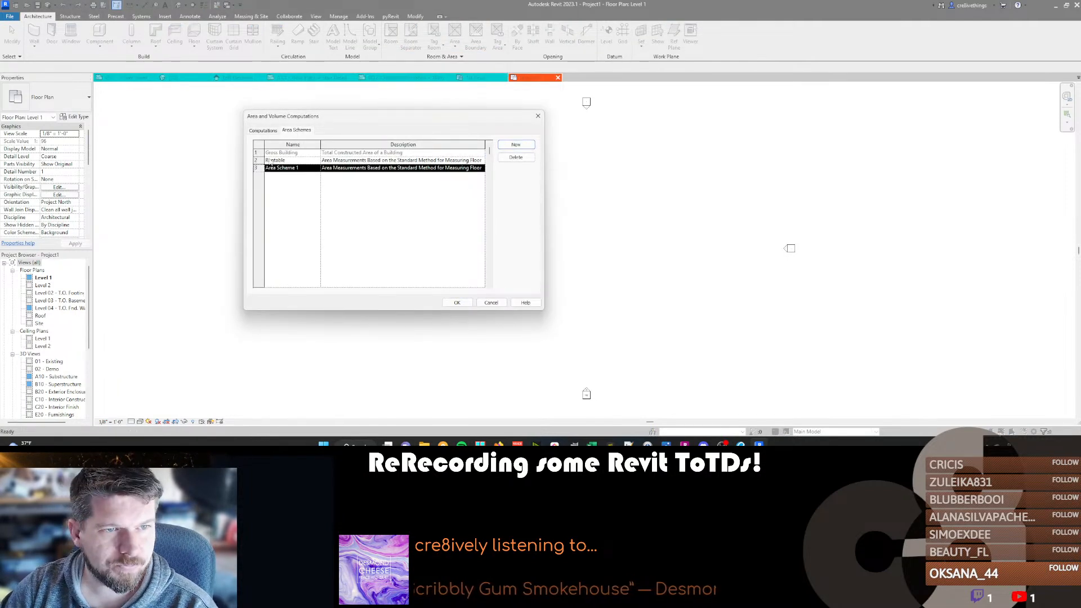
click(307, 168)
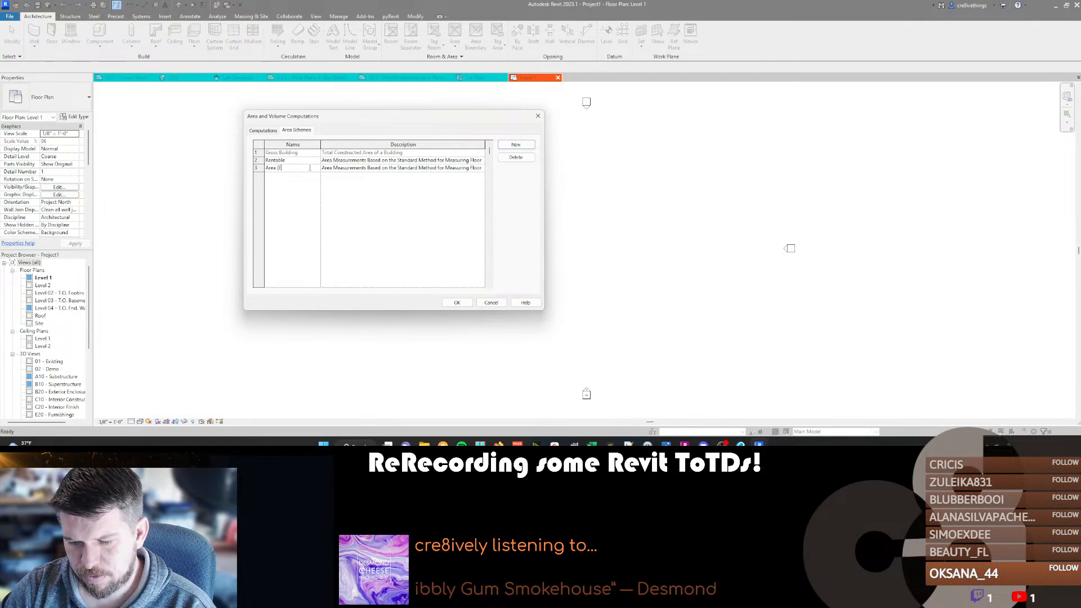
text(Area (Existing))
key(Tab)
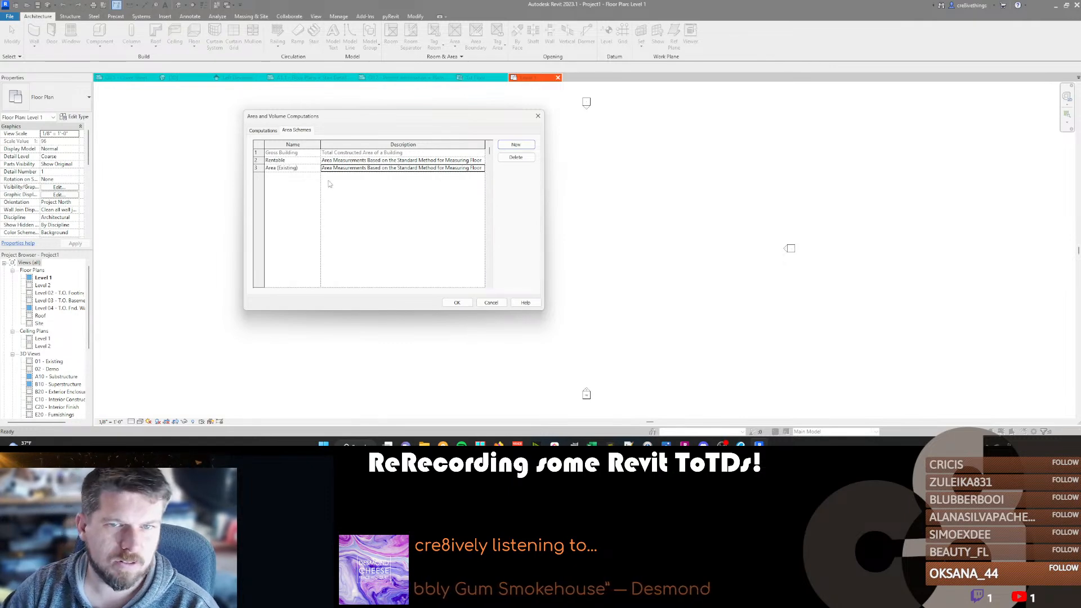
click(457, 302)
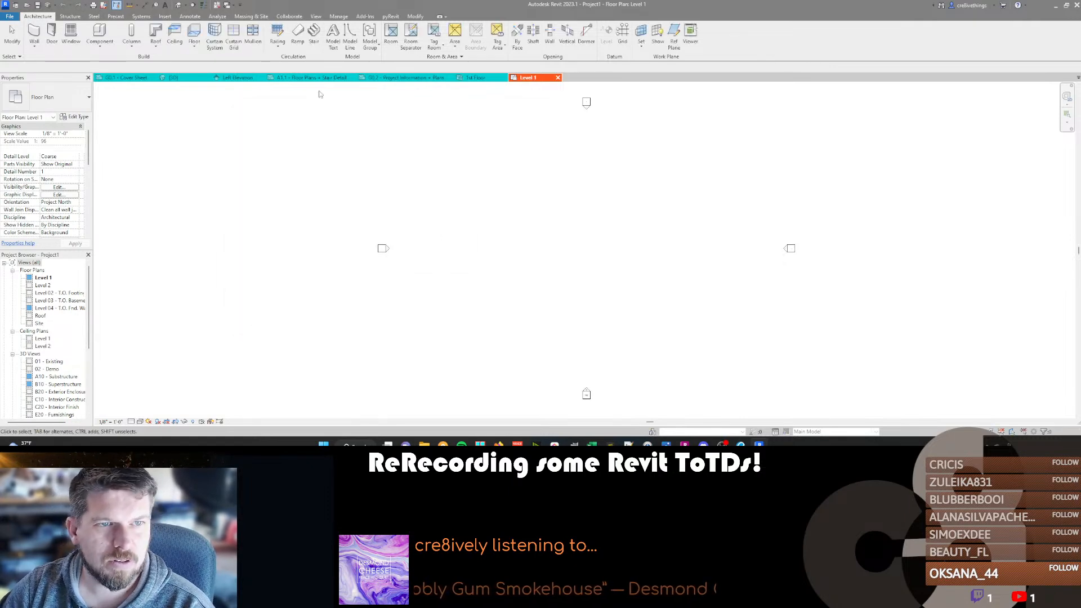
Check the color schemes available for the Areas (Area (Existing)) category in the new project, leaving them unchanged.
click(445, 56)
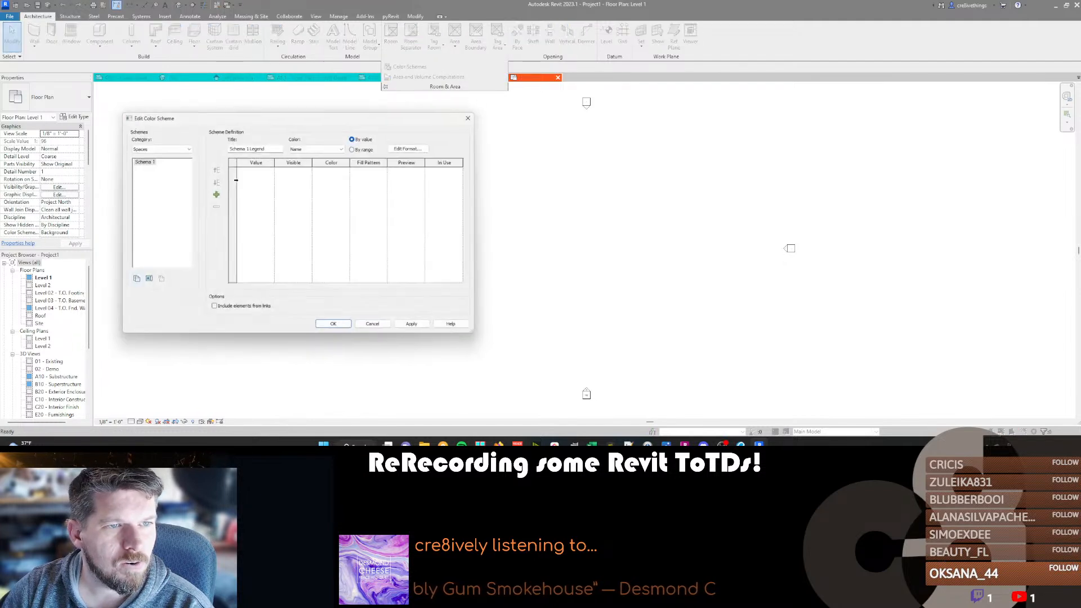
click(178, 147)
click(162, 155)
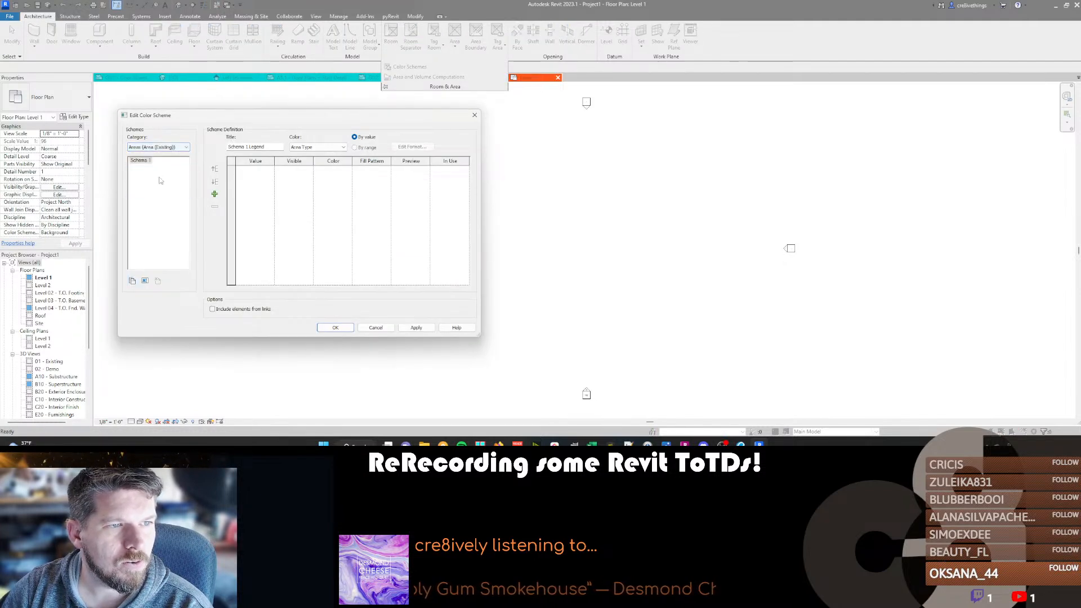
click(376, 327)
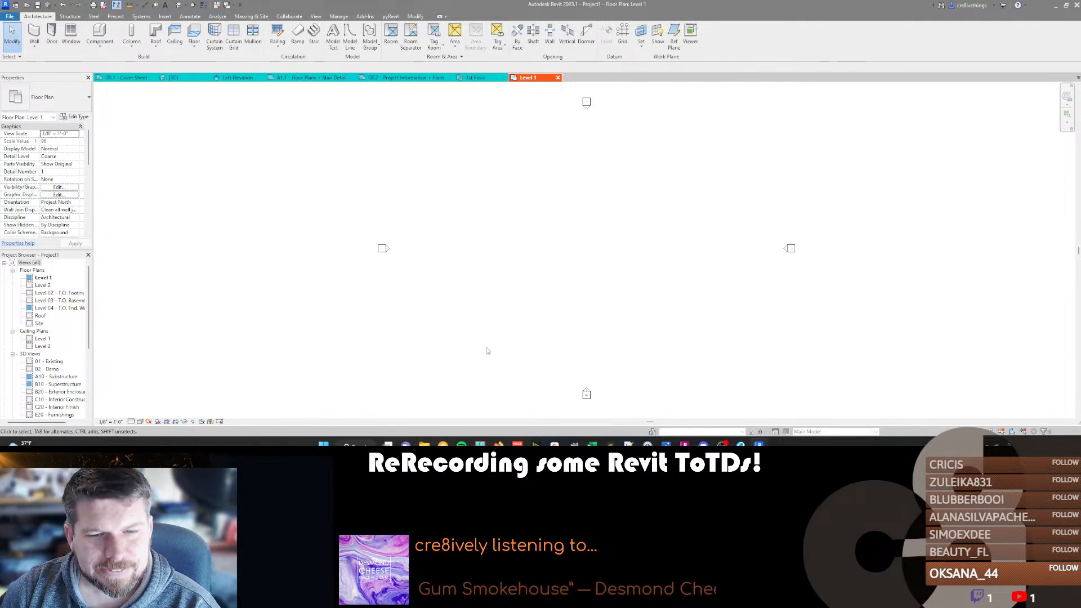
Check the color scheme categories in the original project from its 1st Floor area plan, and return to the new project's Level 1 plan.
click(478, 77)
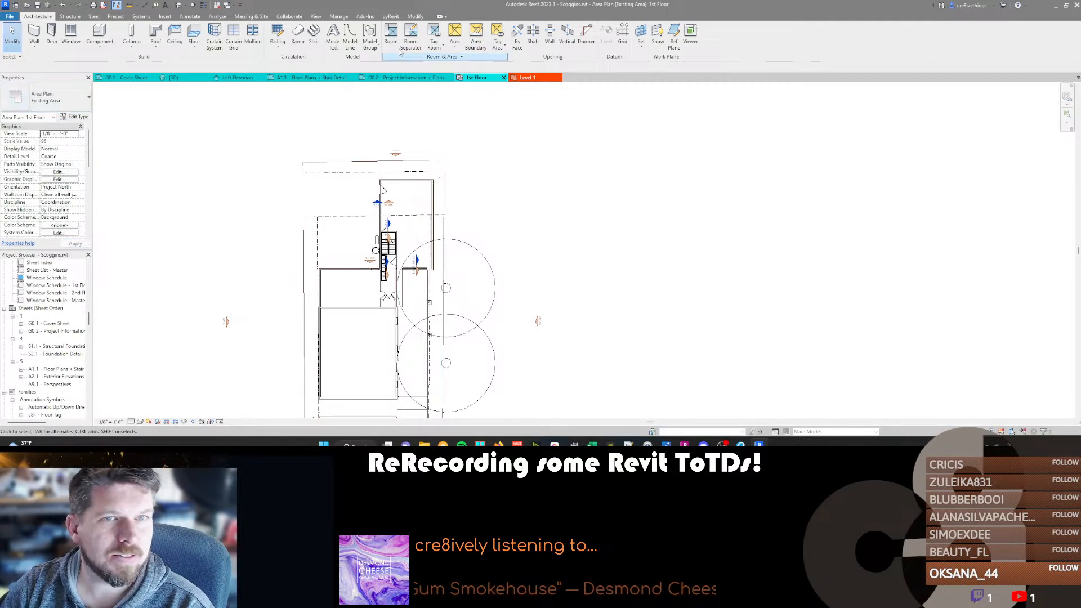
click(444, 56)
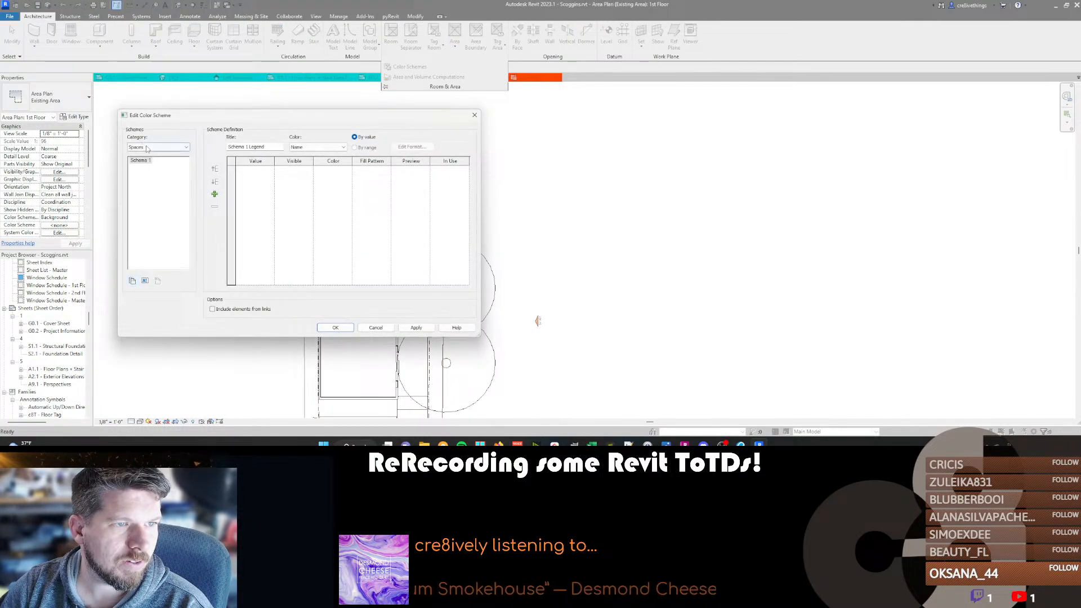
click(145, 147)
click(372, 329)
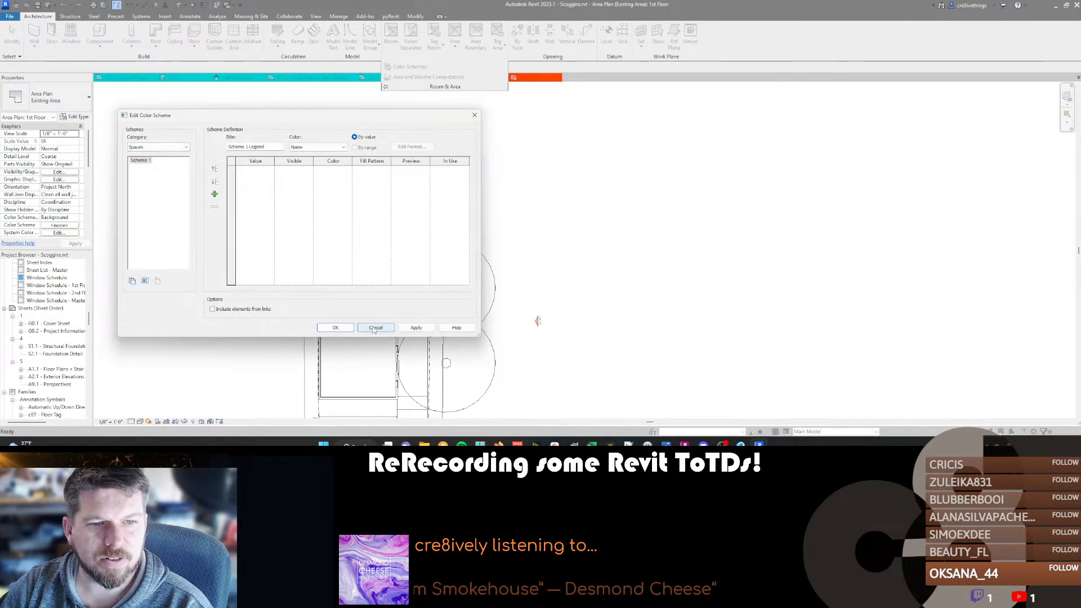
click(526, 78)
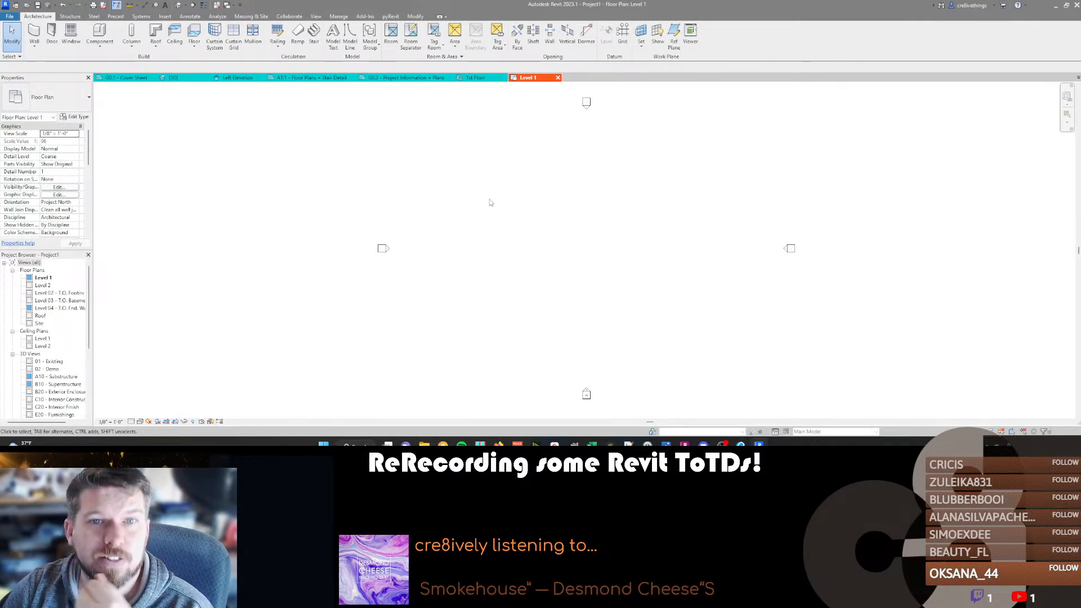
Rename the new project's Area (Existing) area scheme to "Existing Area" in the area and volume computations.
click(470, 57)
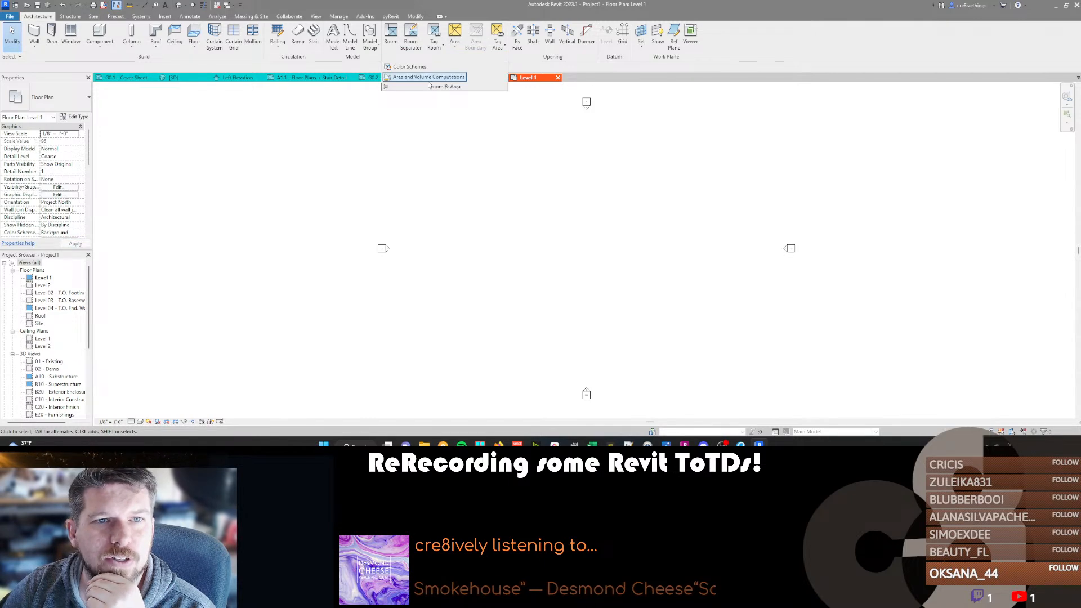
click(428, 77)
click(303, 131)
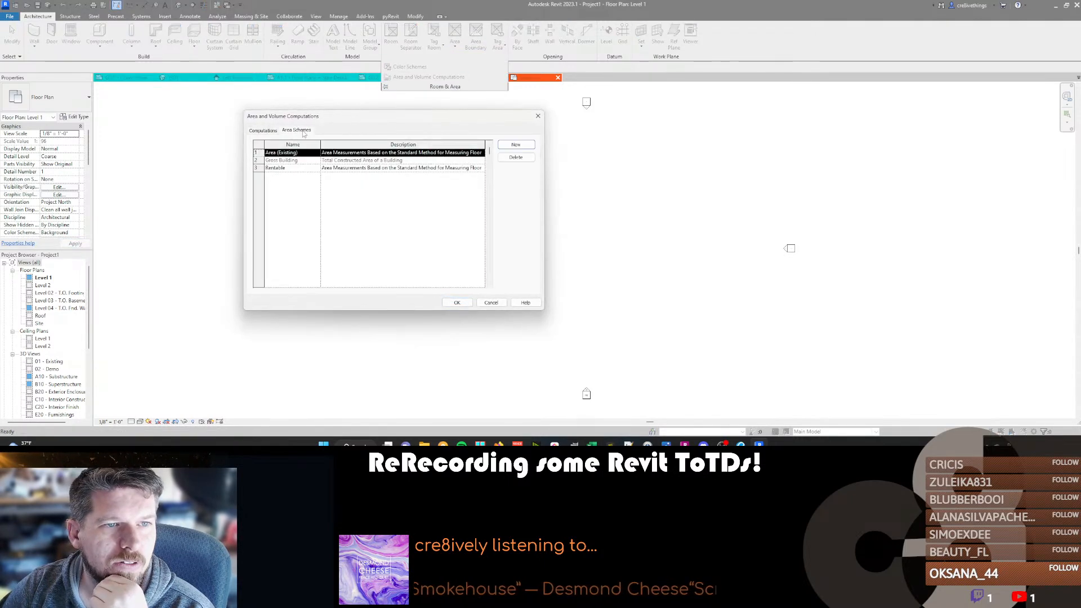
click(285, 154)
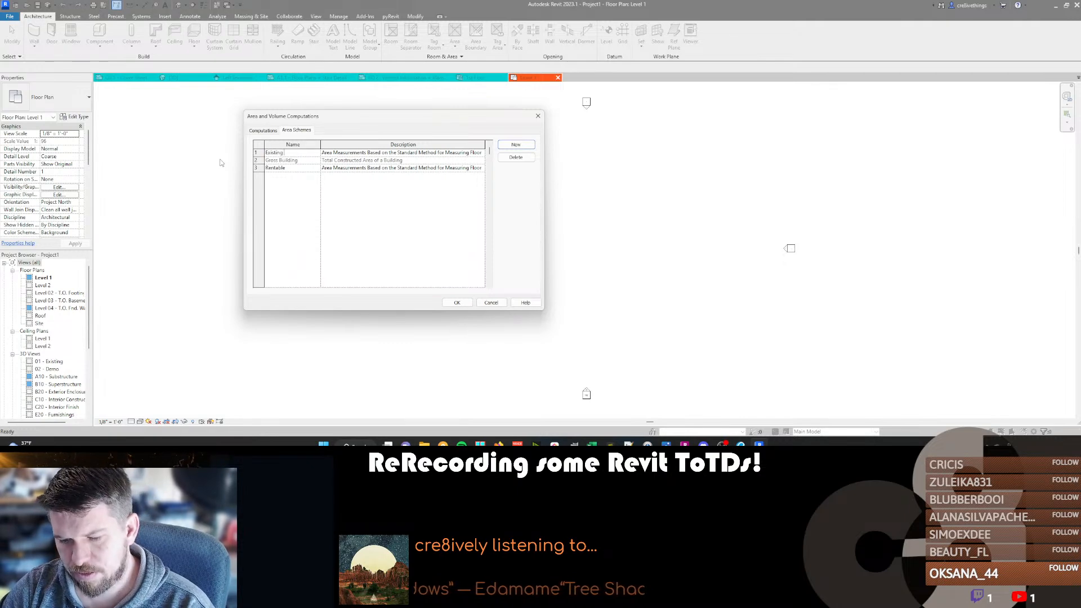
text(a)
key(Tab)
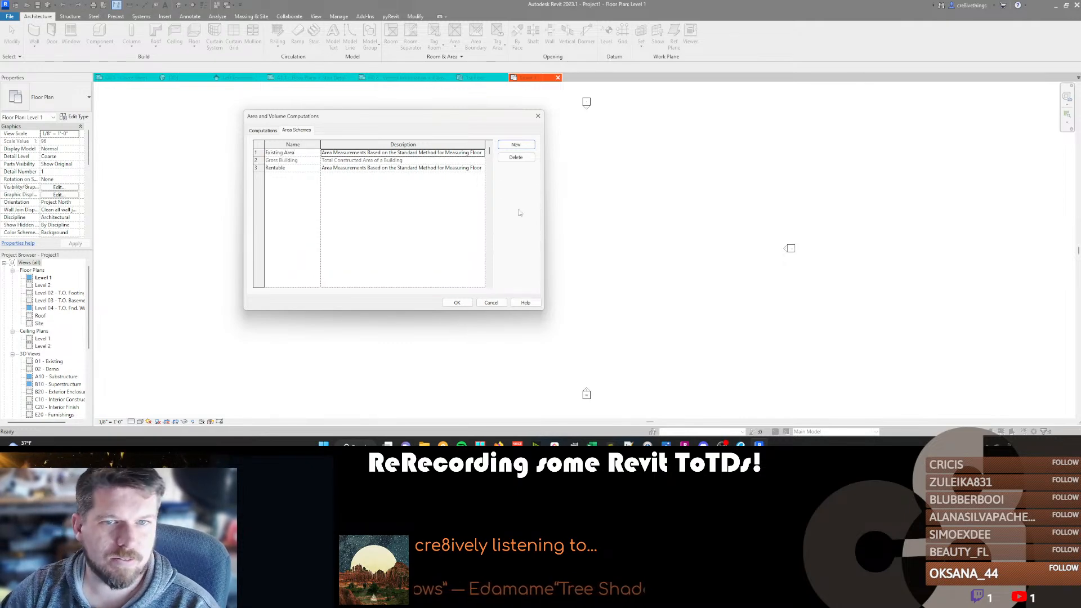
click(457, 303)
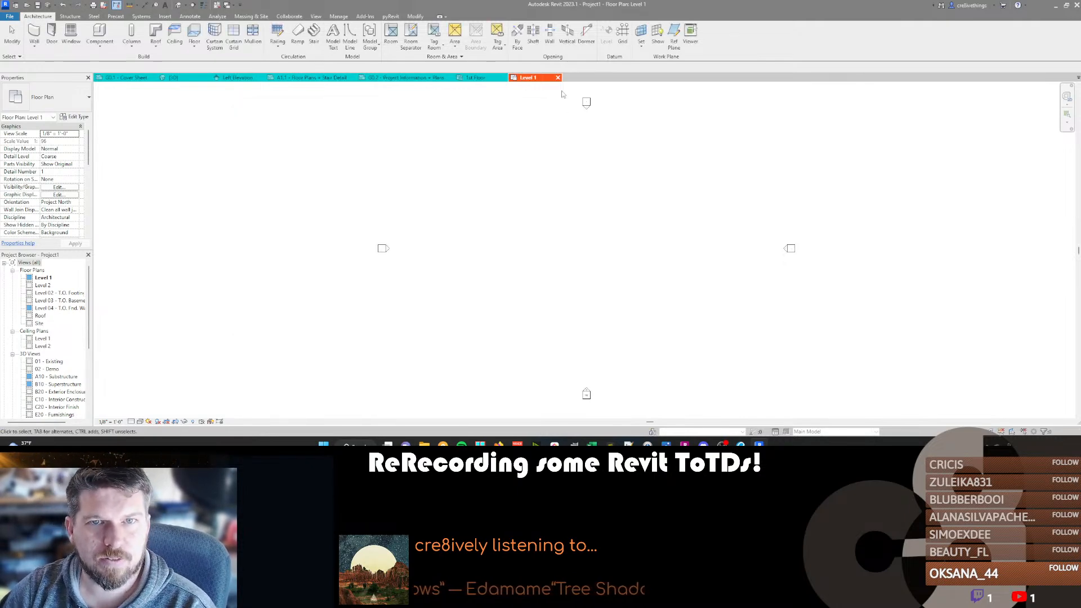
Duplicate Schema 1 as Schema 2 in the Areas (Existing Area) color scheme category of the new project.
click(444, 57)
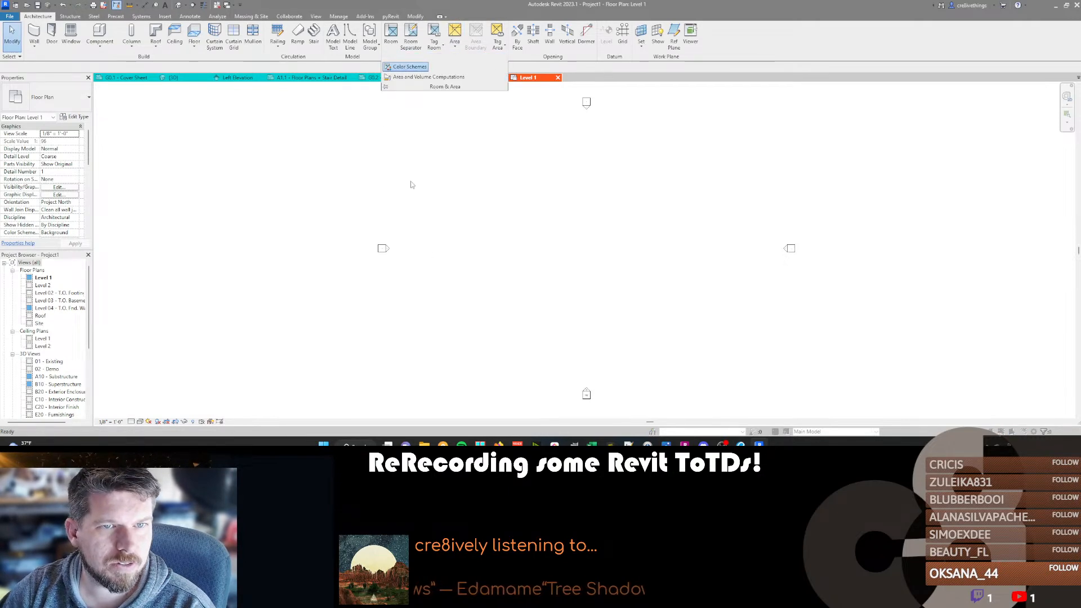
click(158, 147)
click(148, 176)
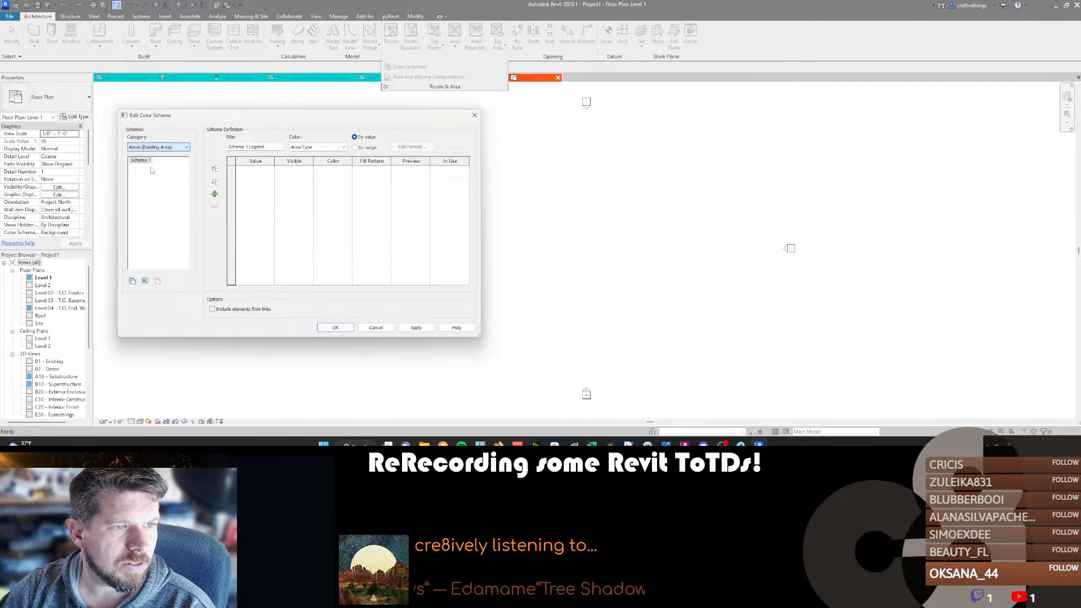
click(132, 281)
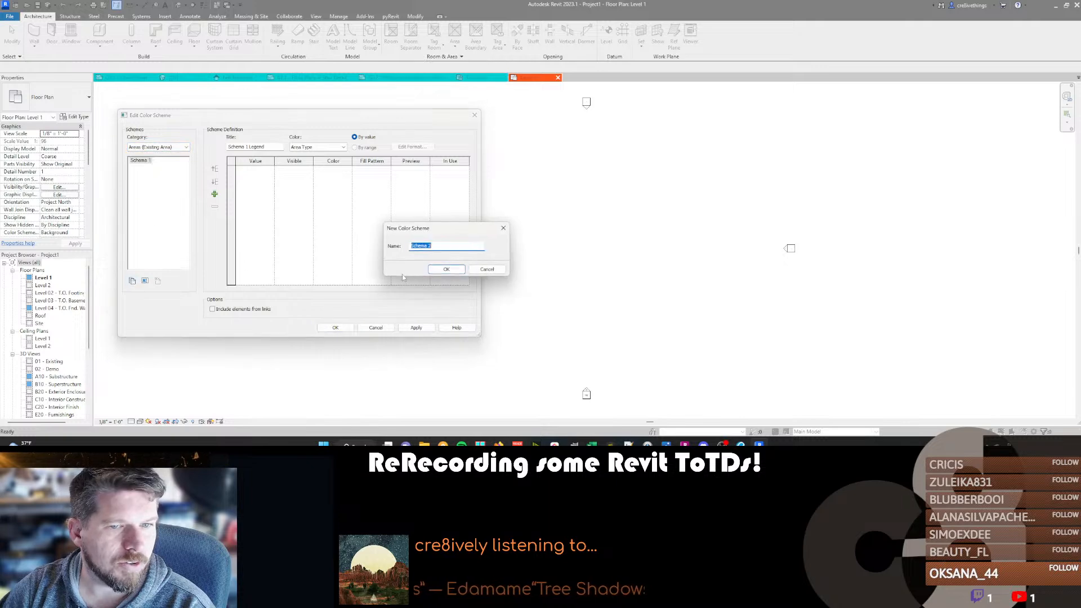
click(446, 269)
click(336, 328)
Transfer only the Color Fill Schemes from Project1 into the original project, bringing in new types only.
click(480, 79)
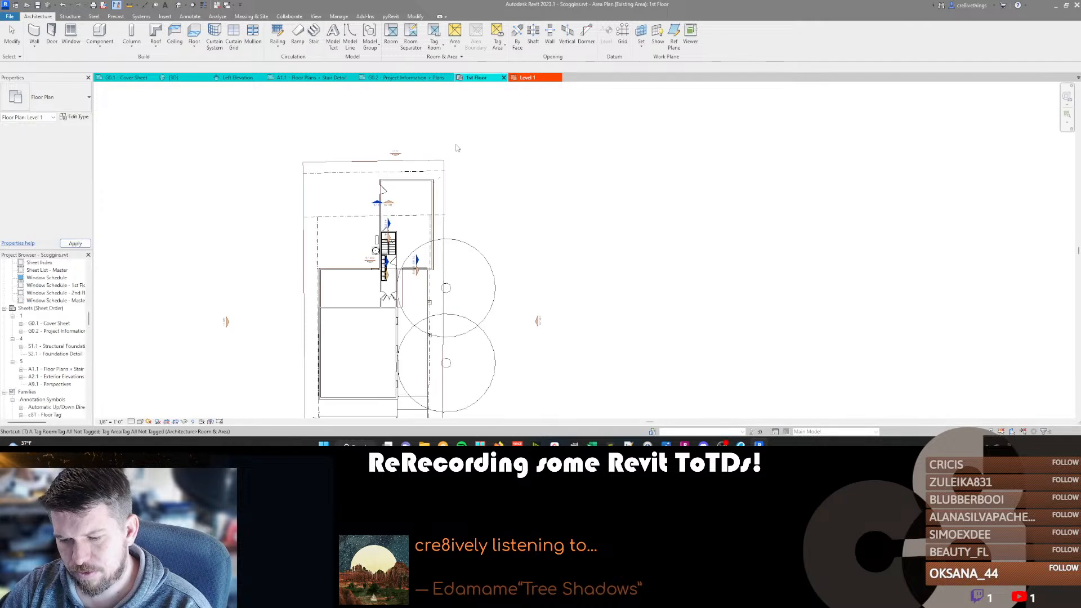
key(t)
key(p)
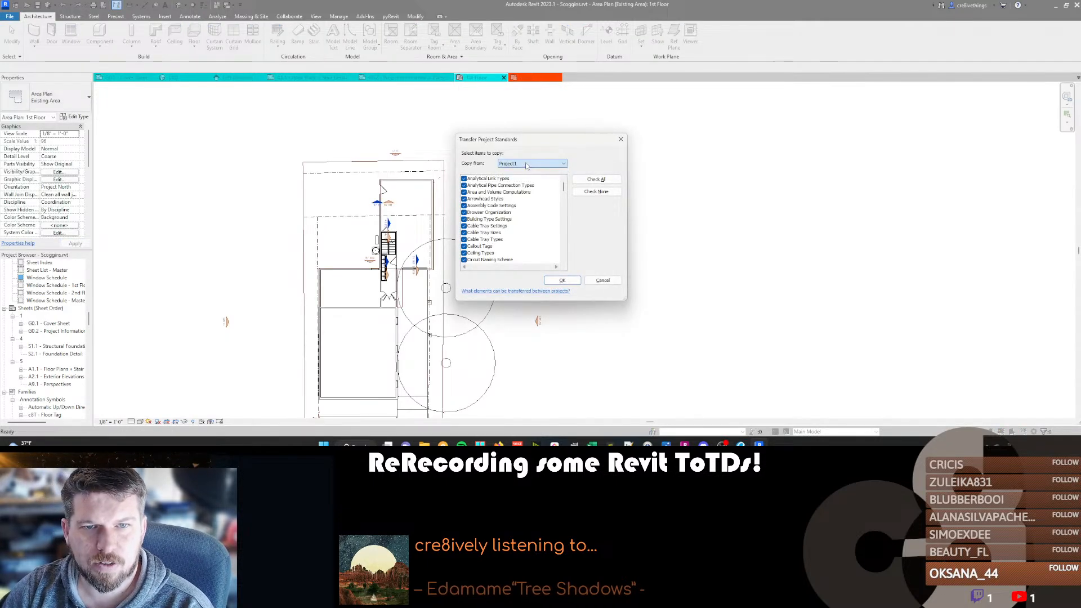
click(596, 191)
key(o)
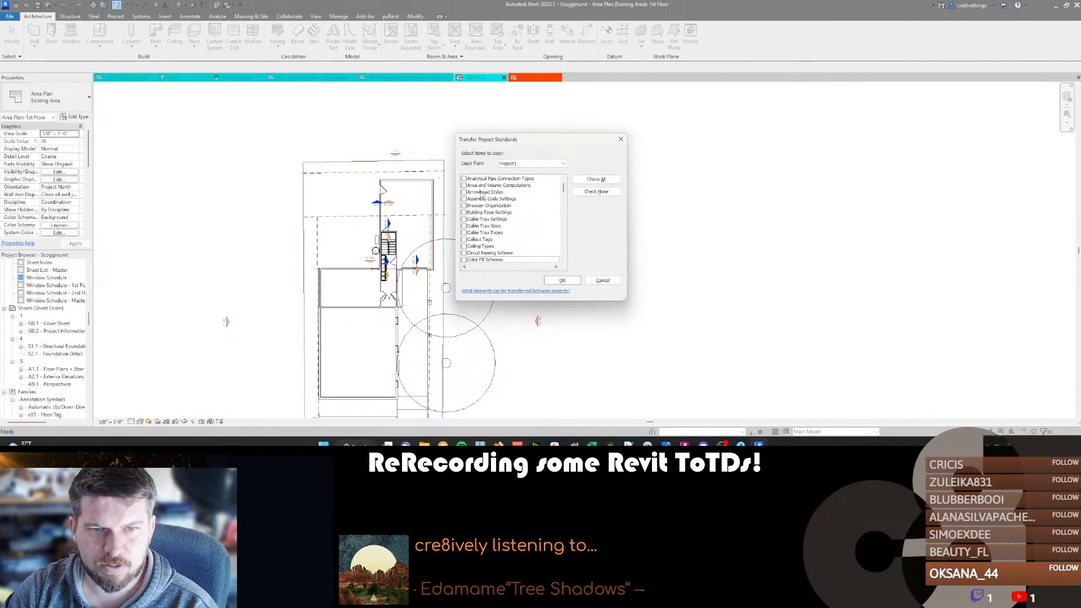
click(562, 280)
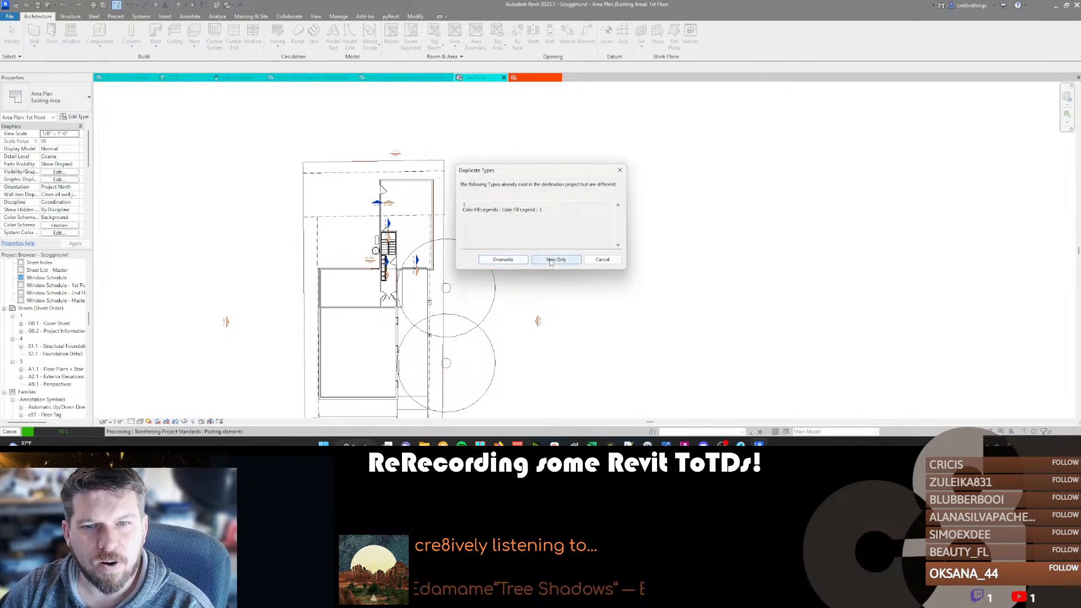
click(555, 260)
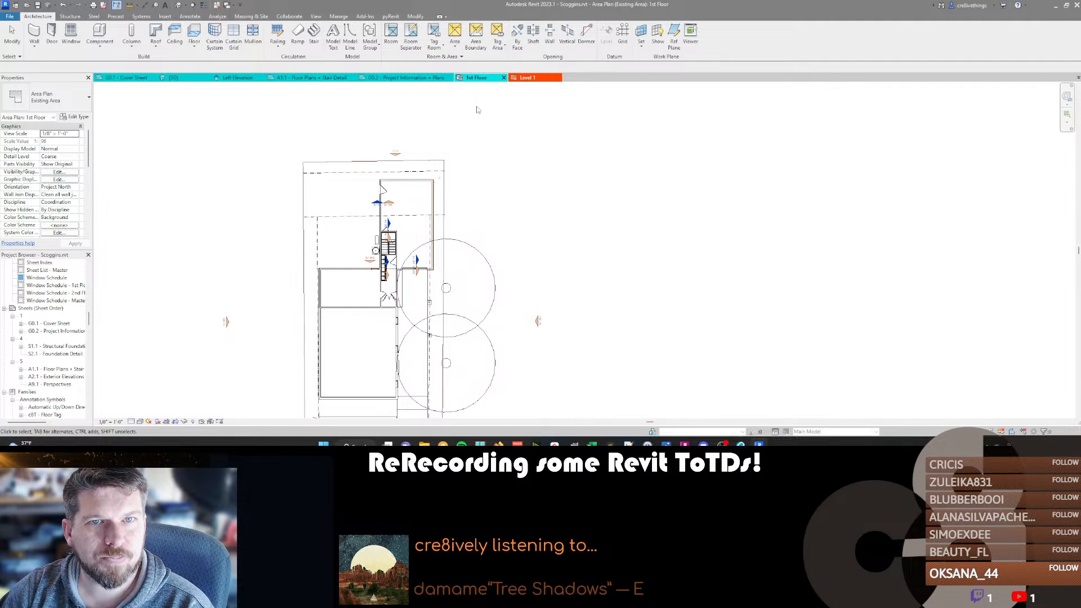
Check the original project's Areas (Existing Area) color schemes without changing them, and close Project1 without saving it.
click(450, 58)
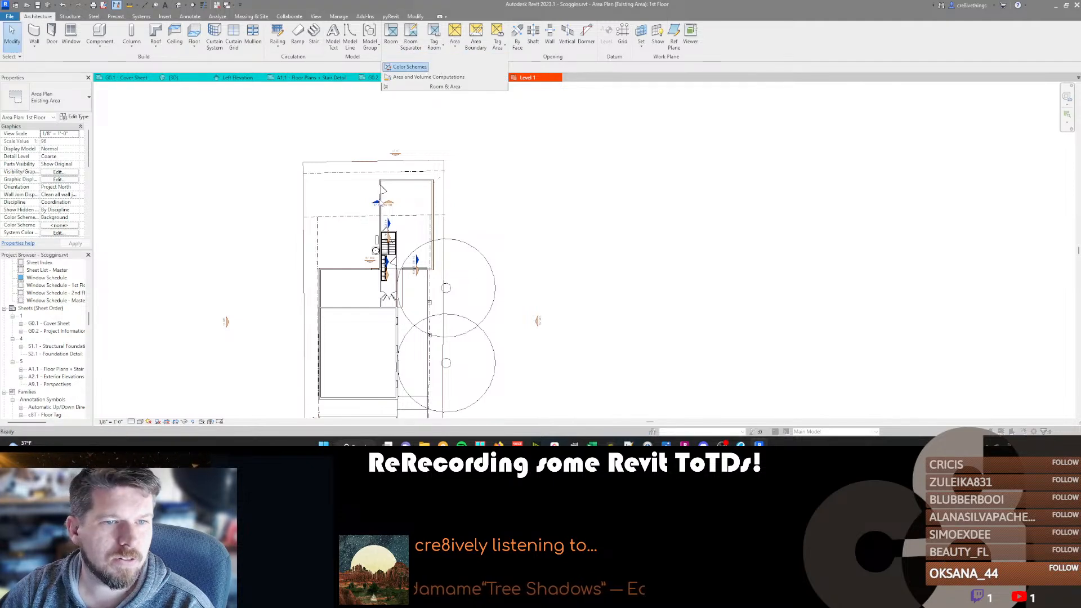
click(174, 147)
click(163, 158)
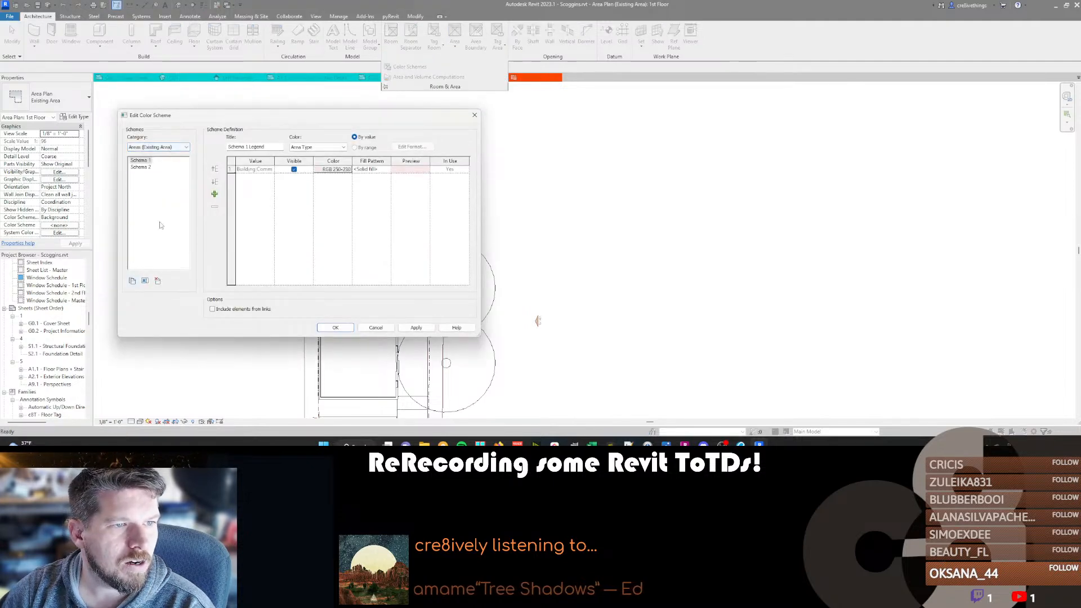
click(368, 327)
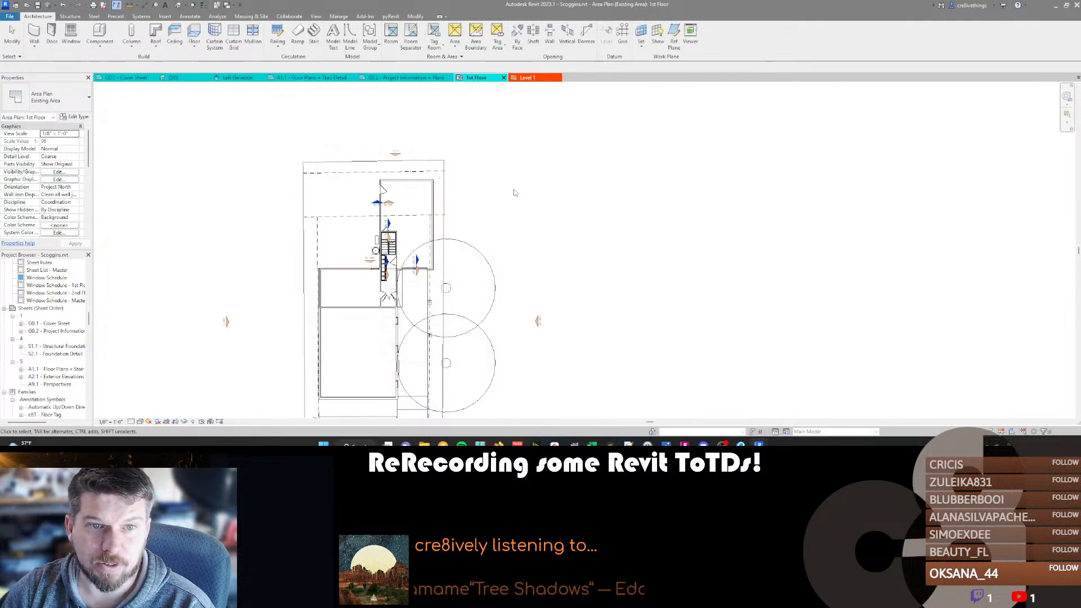
click(557, 78)
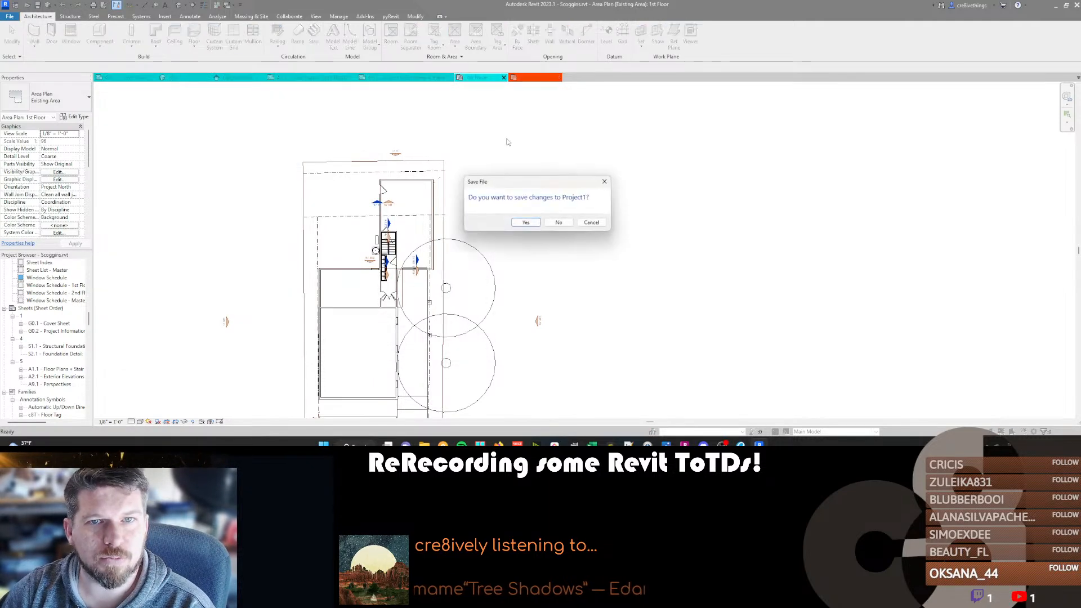
click(558, 222)
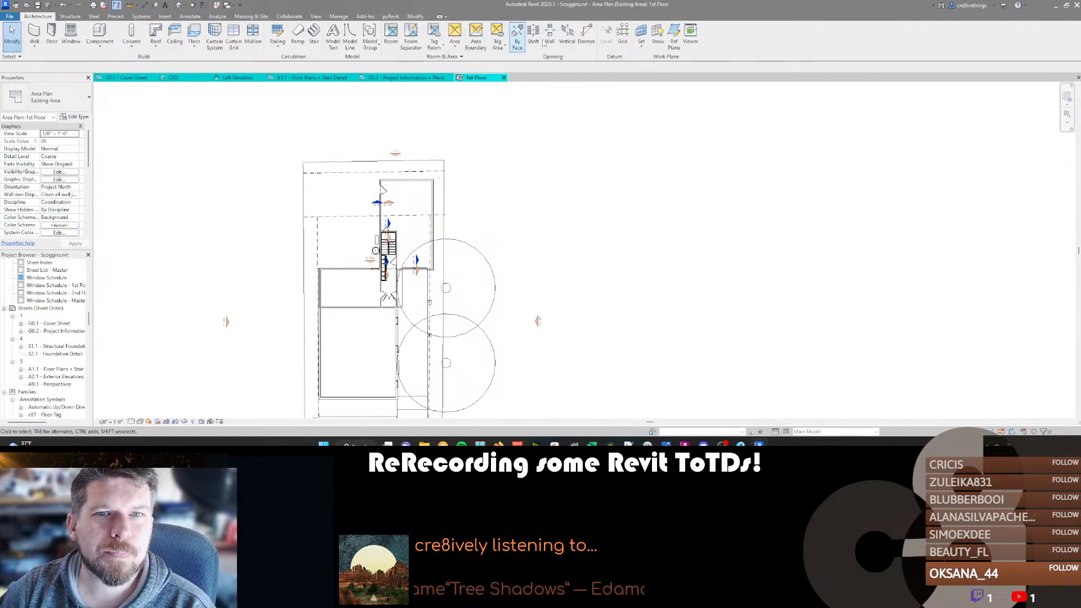
Place a color fill legend beside the 1st Floor area plan, assigning Schema 1 of Areas (Existing Area) to the view.
click(190, 16)
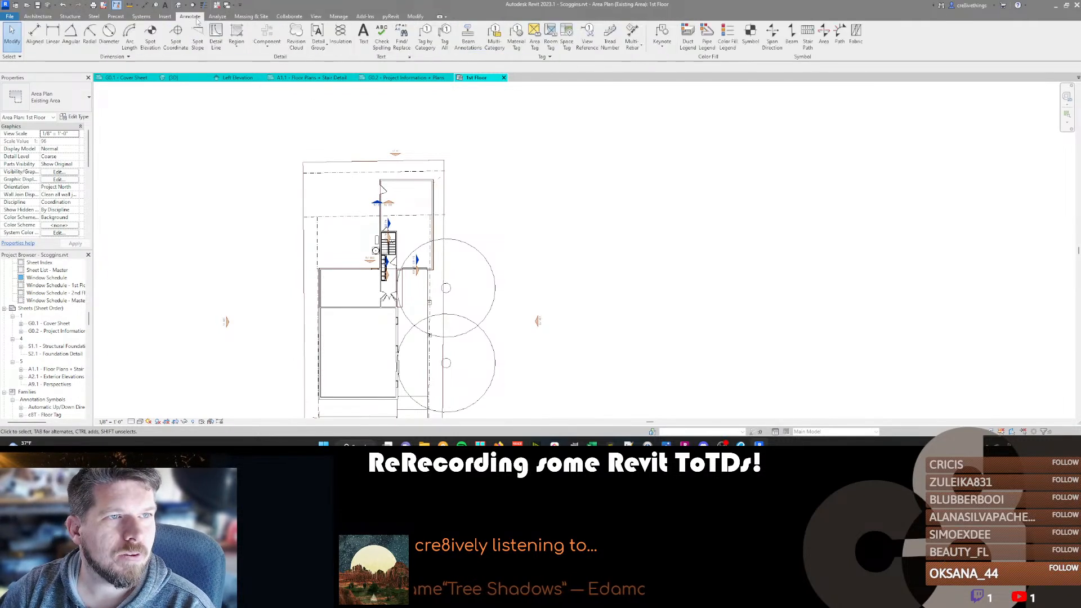
click(726, 36)
click(499, 211)
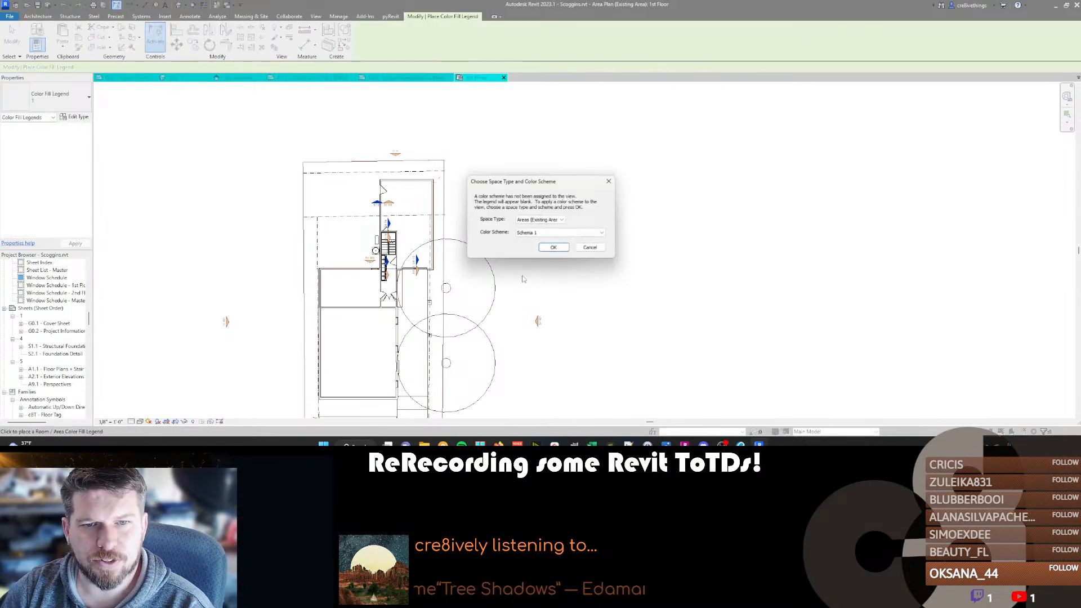
click(542, 233)
click(550, 245)
click(556, 246)
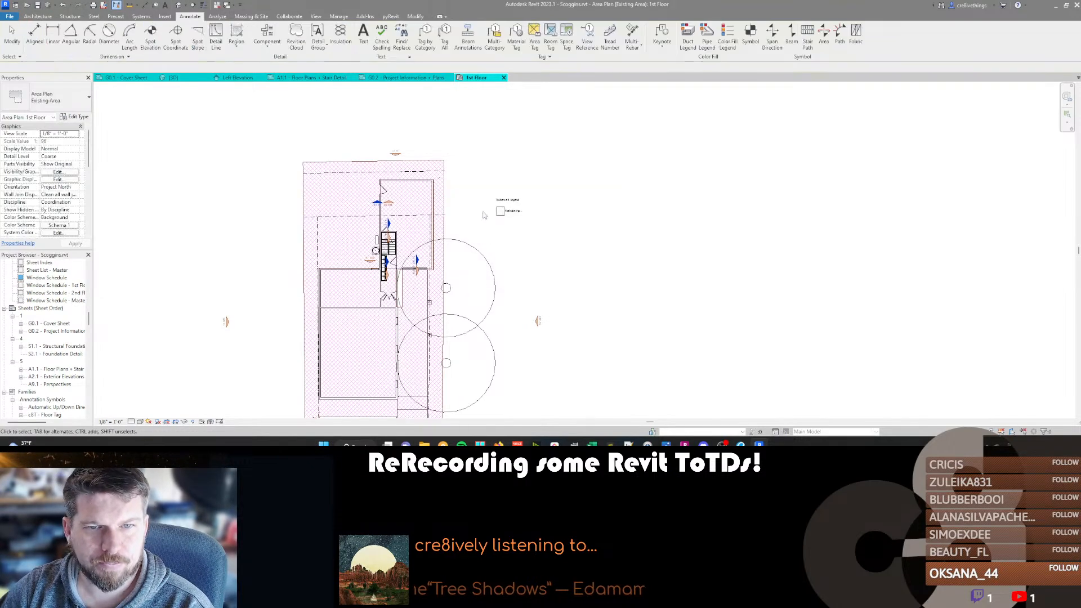
Set Schema 1 to color the areas by Name through the placed legend's scheme.
click(506, 217)
click(365, 39)
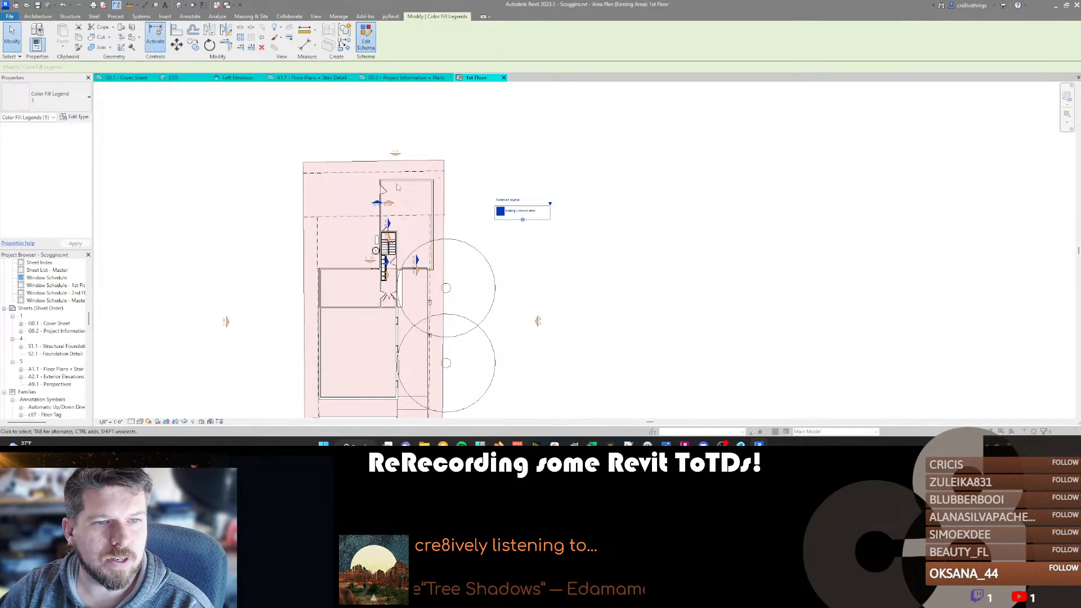
click(317, 147)
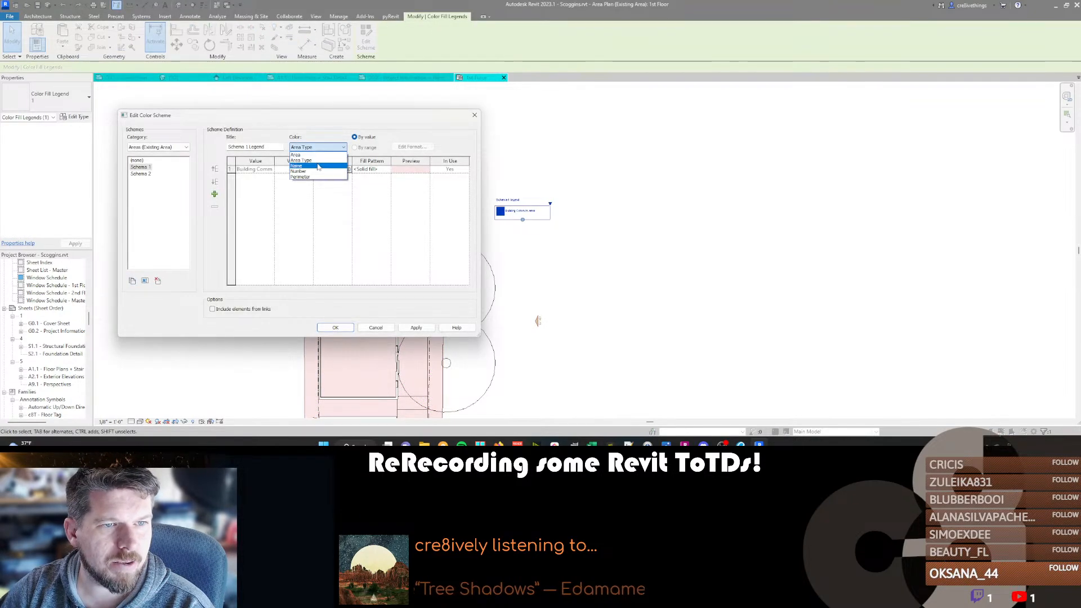
click(306, 164)
click(559, 236)
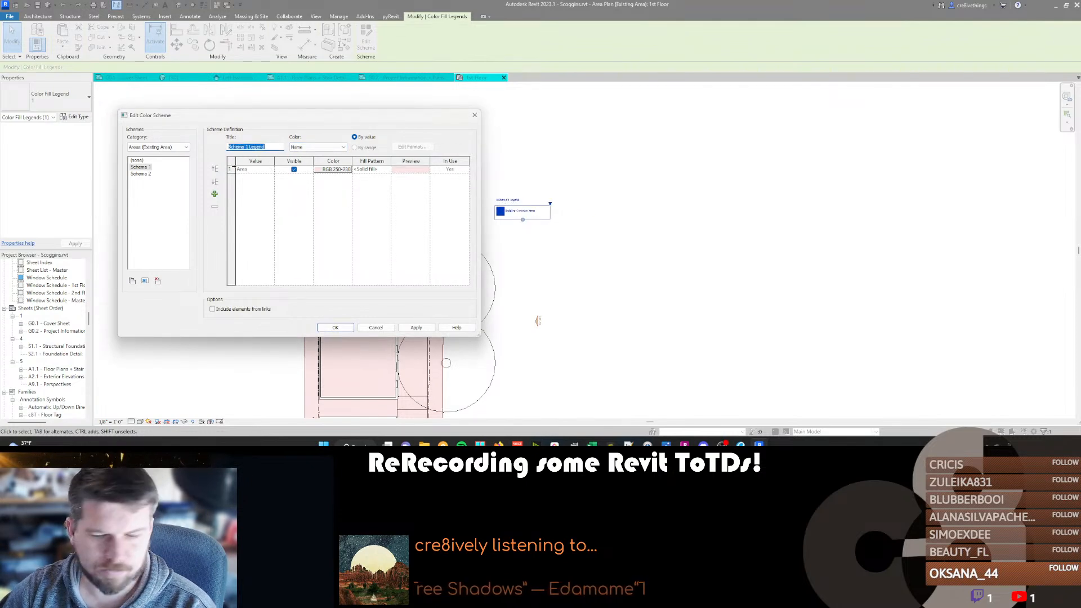
click(334, 328)
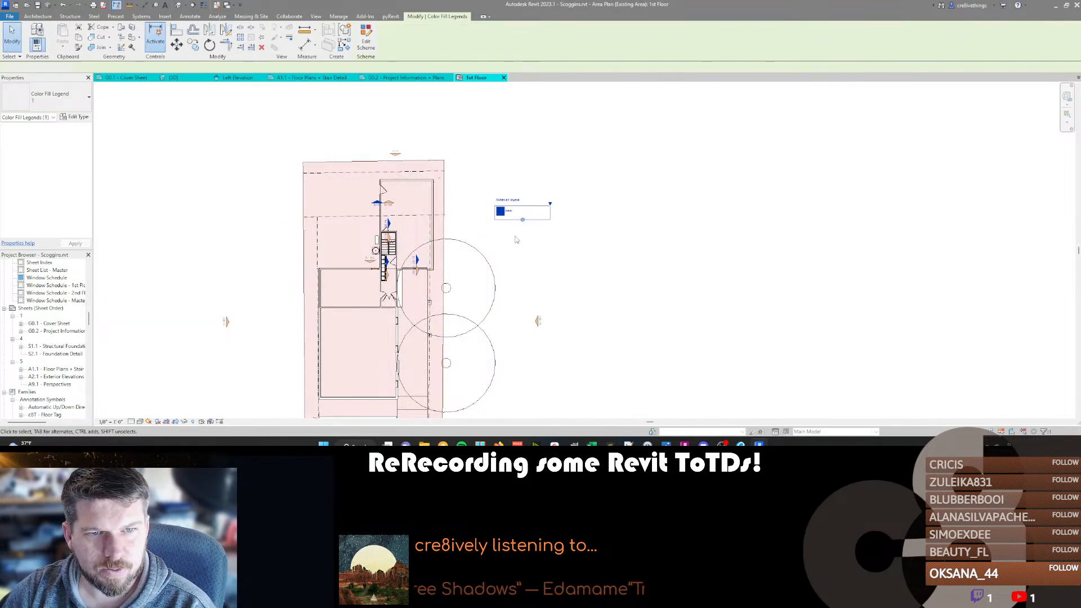
key(Escape)
Rename the area covering the building and driveway as "Closed Area".
click(360, 339)
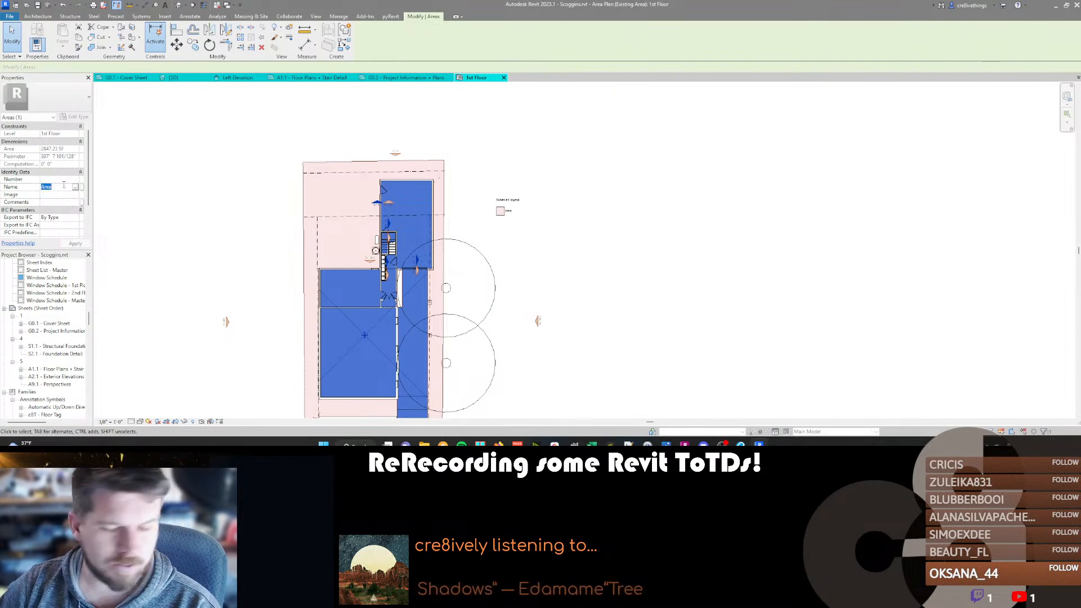
text(Close)
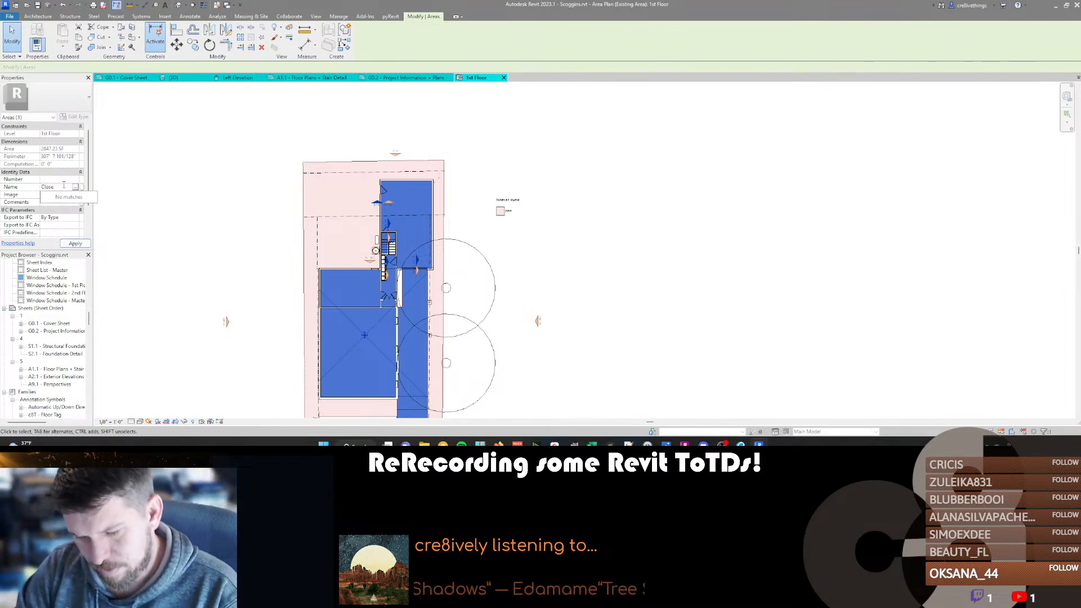
text(d Area)
key(Return)
Rename the area surrounding the building as "Open Area".
click(341, 223)
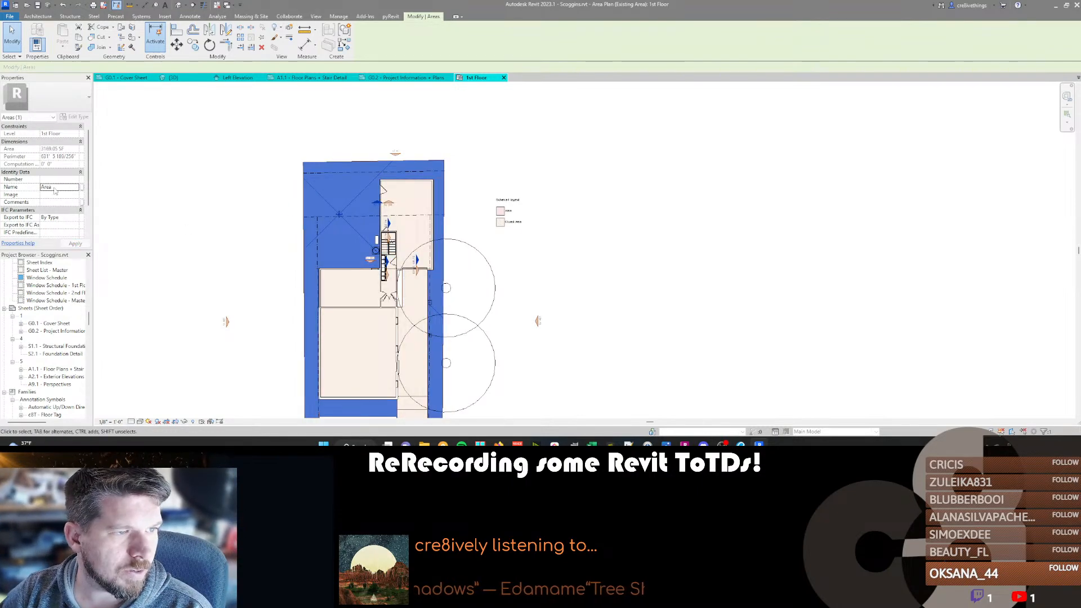
click(54, 187)
text(Open)
key(Return)
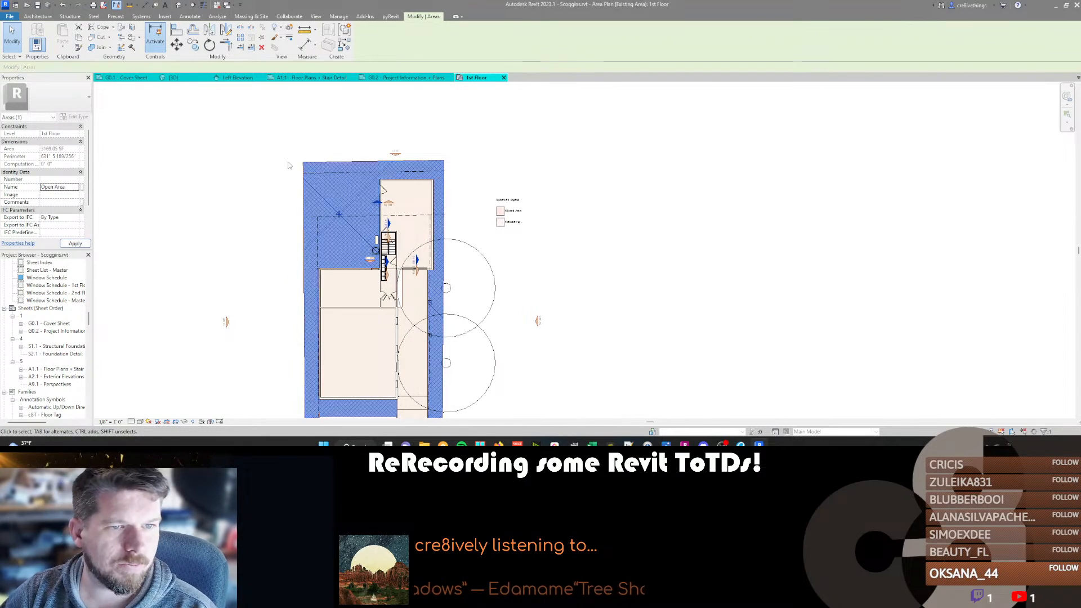
click(280, 125)
Delete the color fill legend and the two large trees beside the building from the area plan.
middle_drag(351, 128, 363, 103)
scroll(528, 182, down, 2)
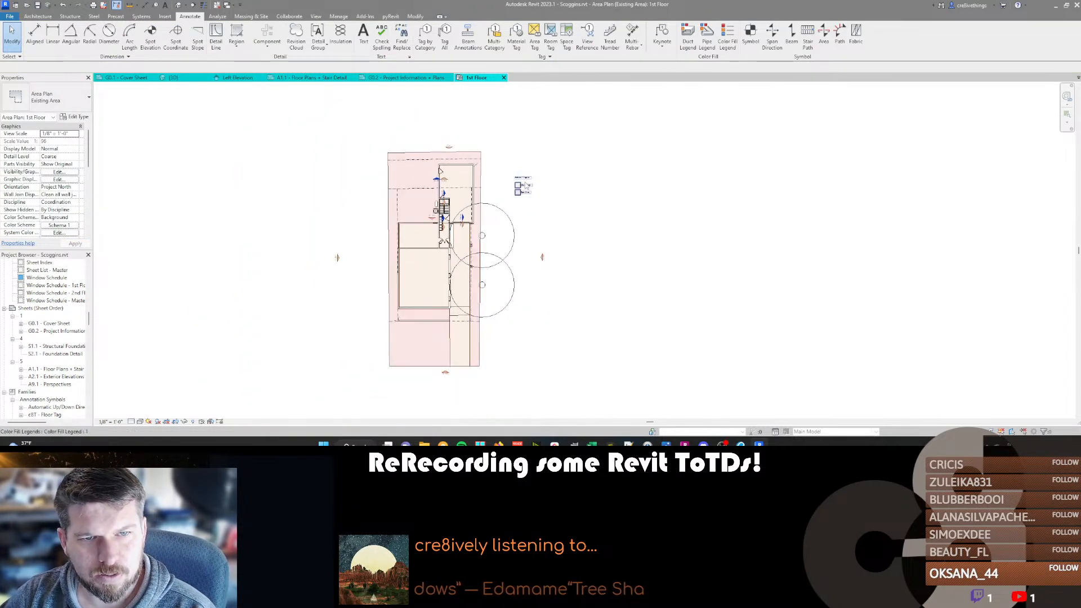
click(523, 186)
key(Delete)
scroll(491, 231, up, 2)
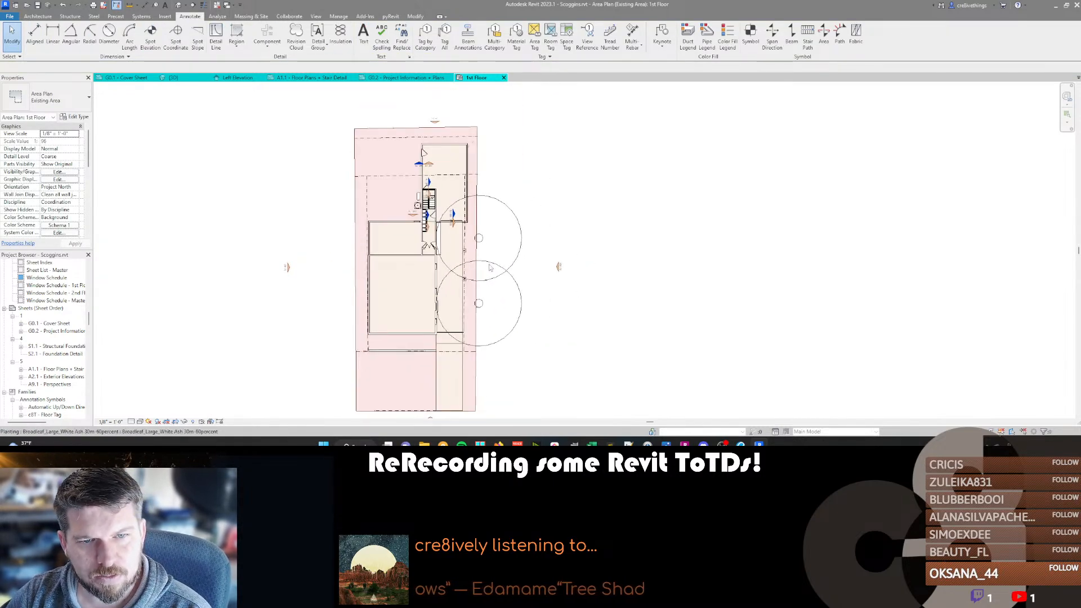
click(519, 226)
ctrl+click(516, 291)
key(Delete)
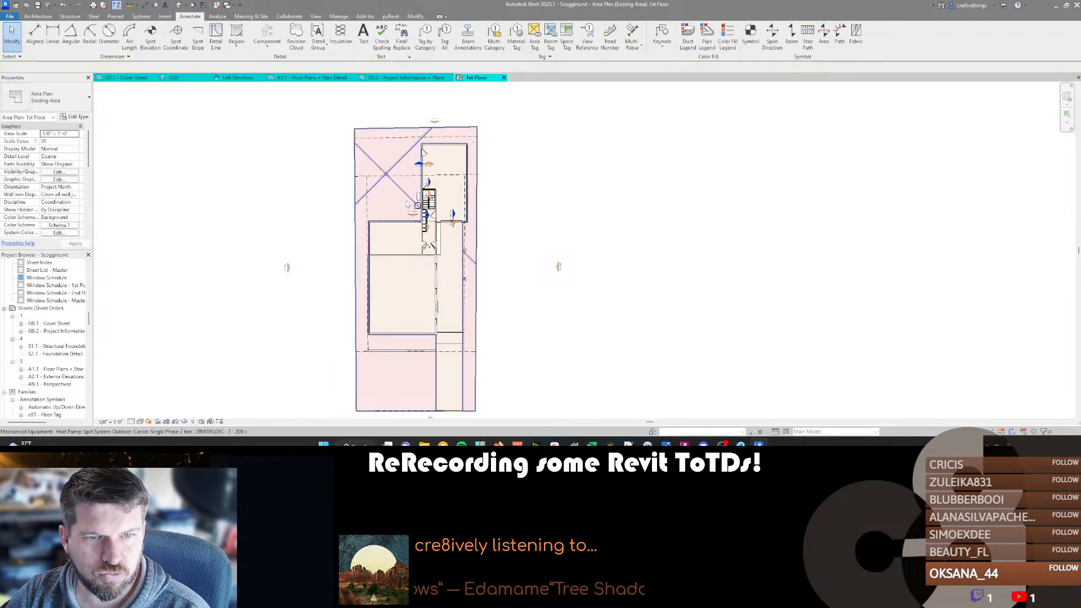
Temporarily hide the mud bench locker casework below the stairs in the area plan.
scroll(417, 214, up, 4)
click(440, 252)
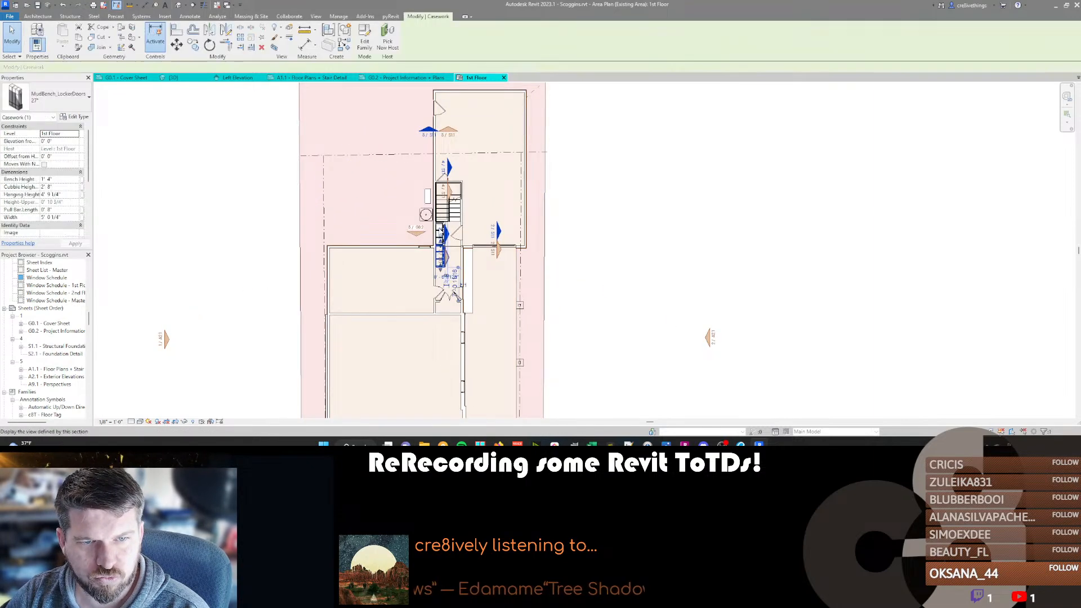
key(h)
key(h)
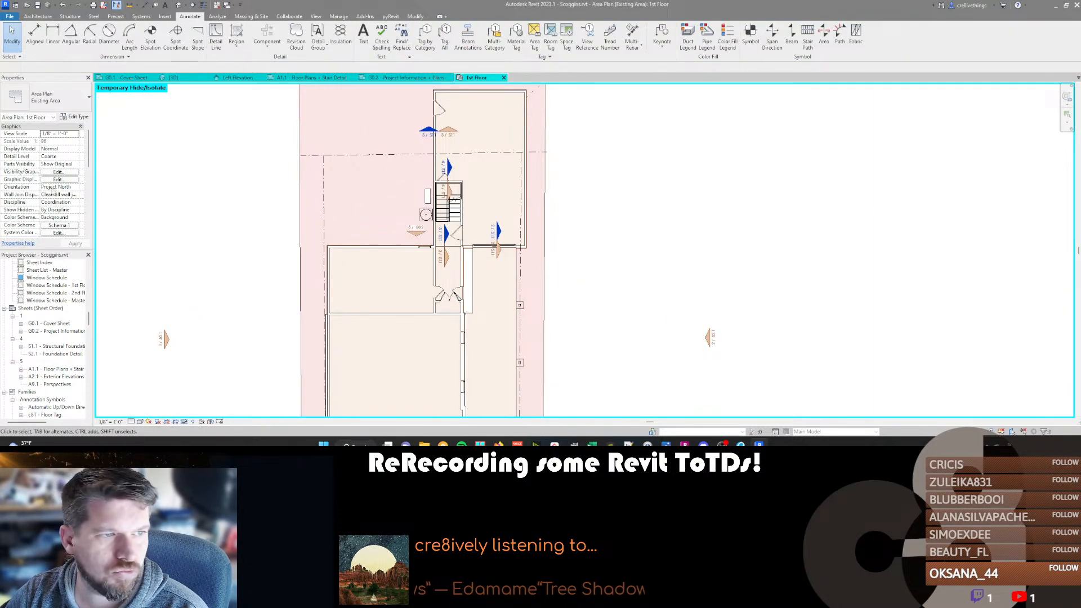
Apply the Area Analysis view template to the 1st Floor area plan.
click(60, 164)
click(121, 193)
click(395, 287)
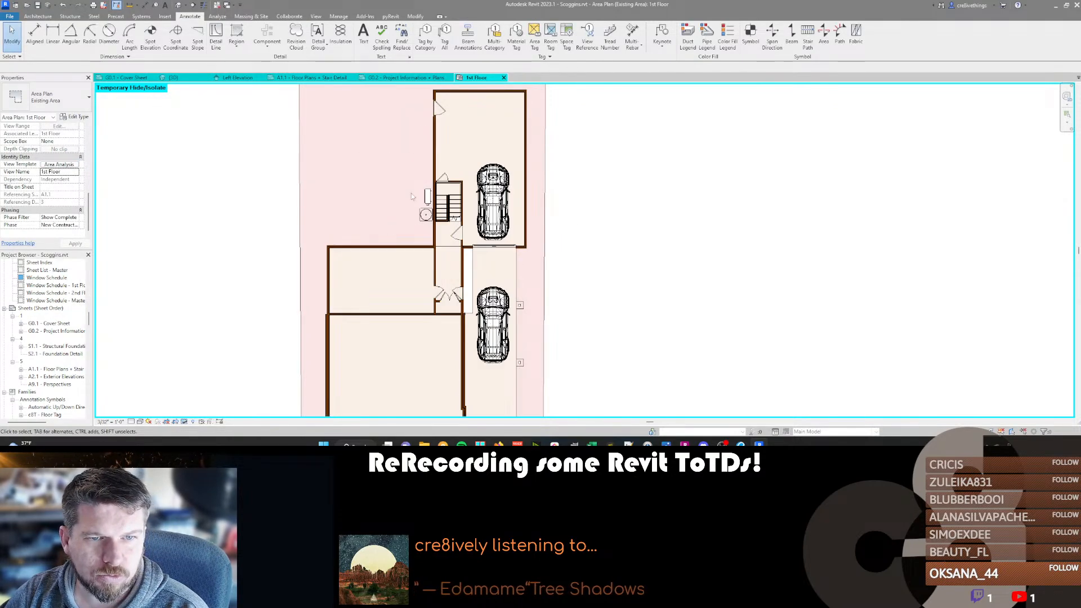
Delete the two car entourage elements in the garage and on the driveway from the 1st Floor area plan.
click(494, 246)
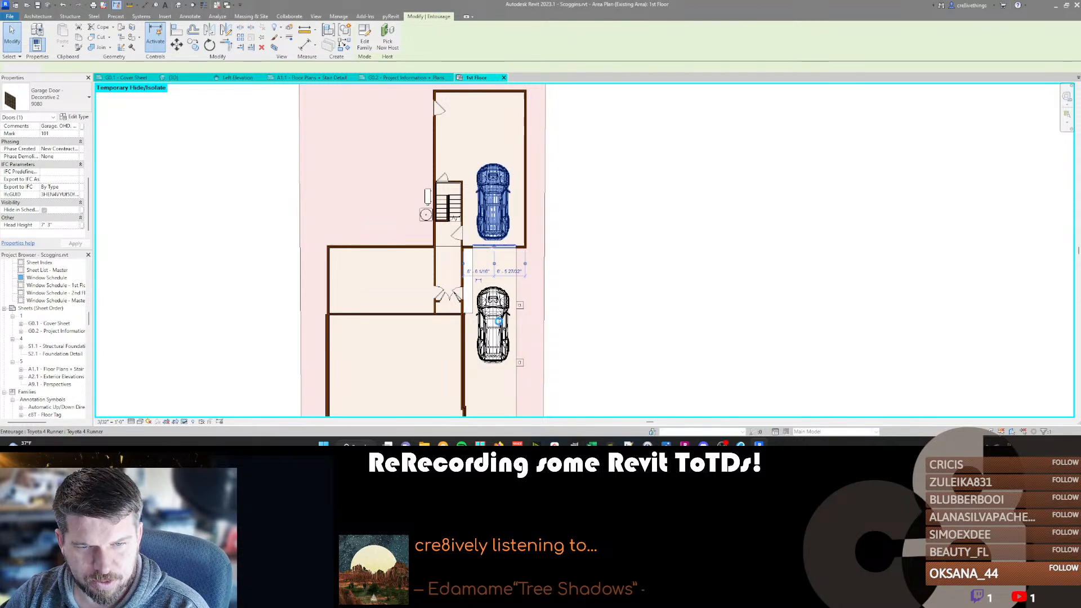
click(498, 322)
ctrl+click(499, 322)
key(d)
key(e)
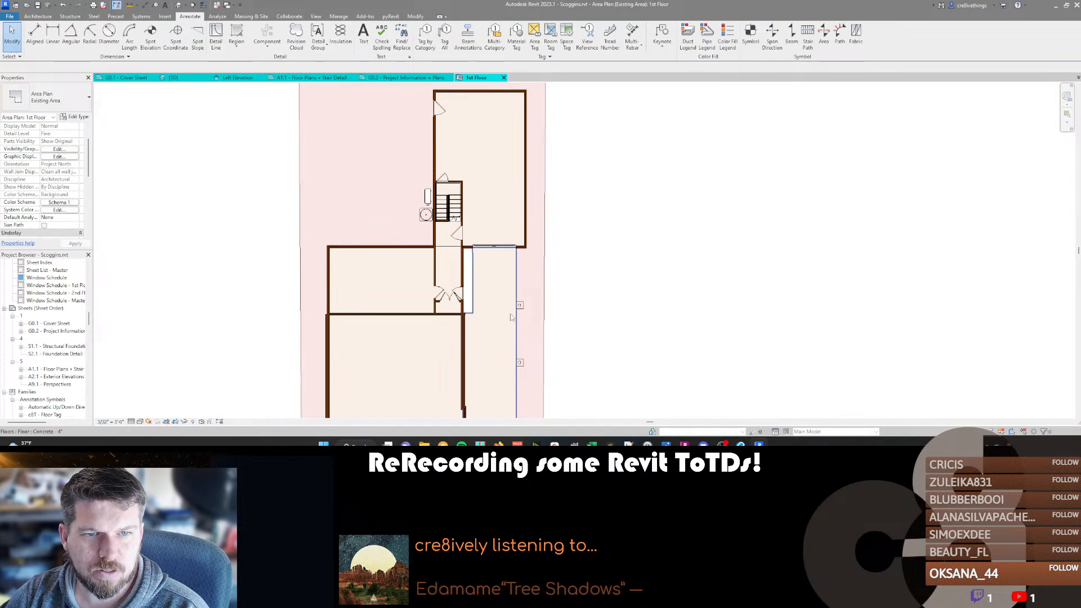
Place area tags on the Closed Area and the Open Area in the 1st Floor area plan.
middle_drag(451, 254, 432, 266)
scroll(423, 265, down, 2)
middle_drag(412, 334, 406, 268)
scroll(405, 268, down, 1)
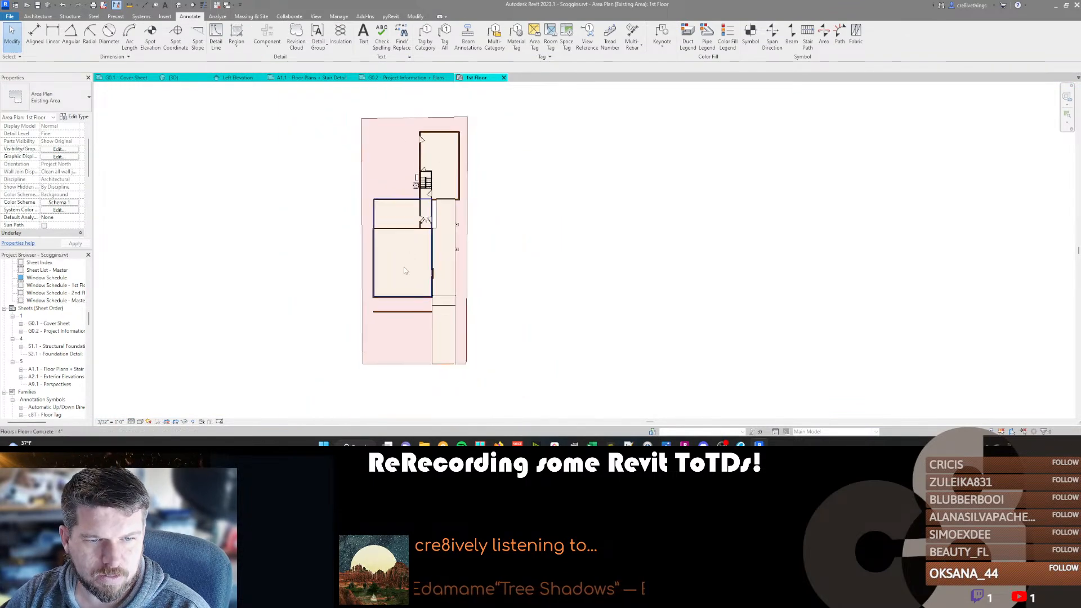
scroll(403, 248, up, 1)
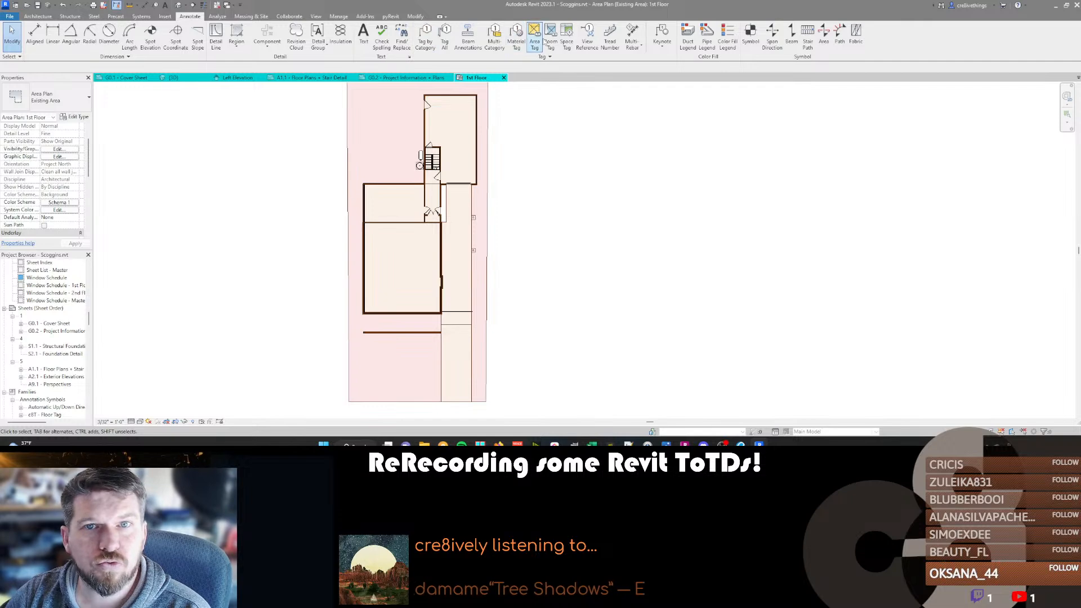
click(407, 265)
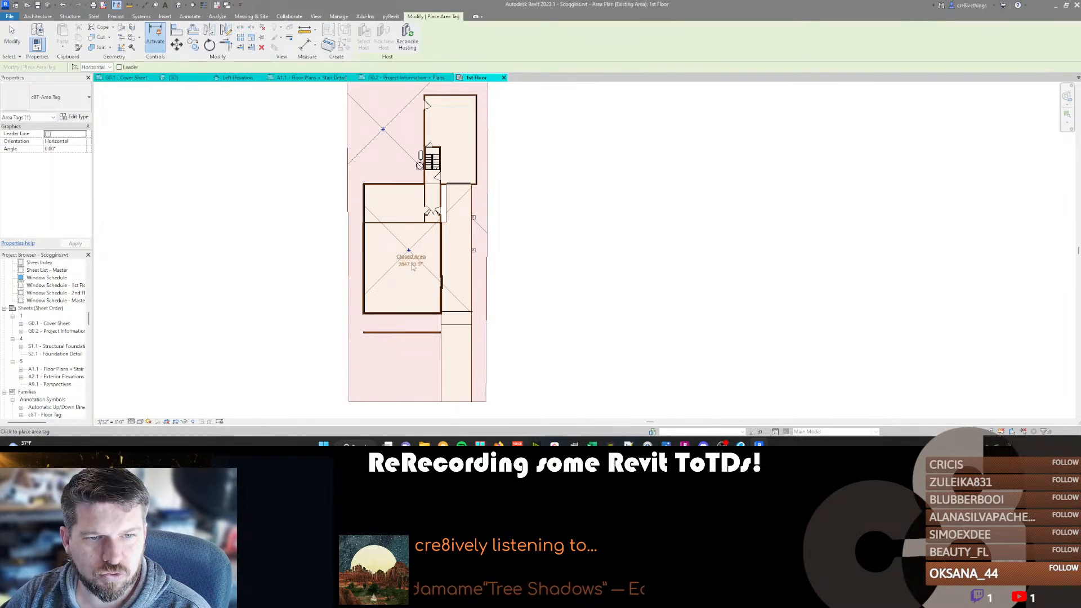
click(389, 145)
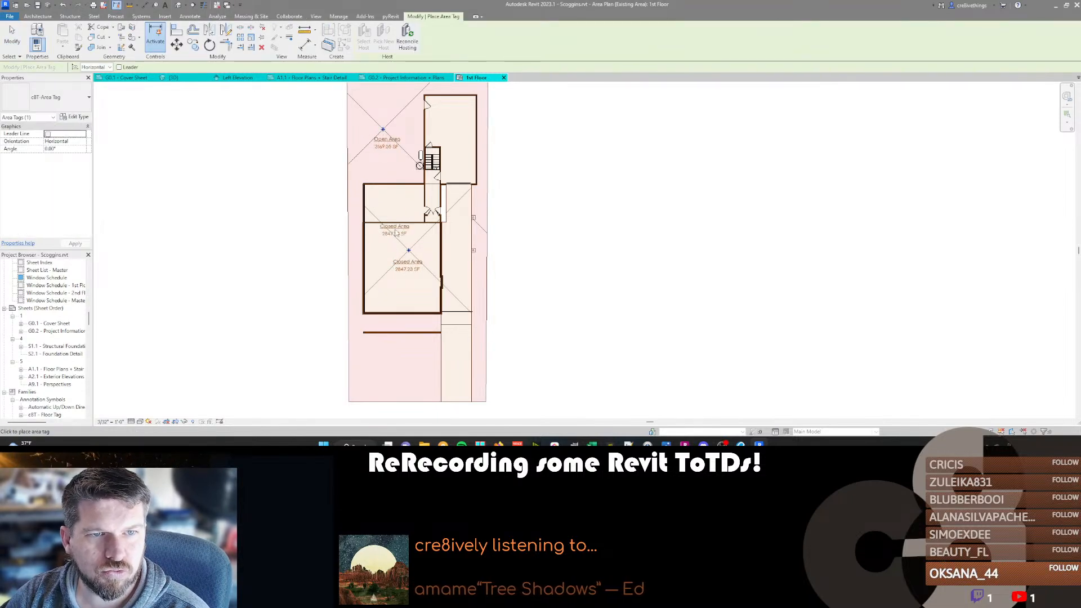
key(Escape)
key(Escape)
scroll(524, 256, down, 1)
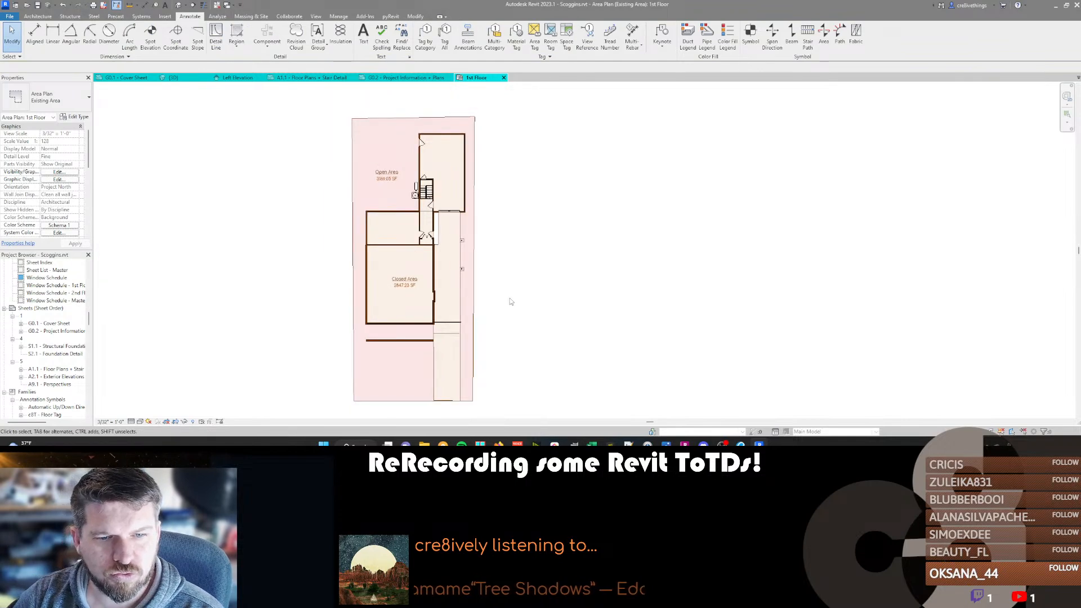
middle_drag(575, 308, 586, 316)
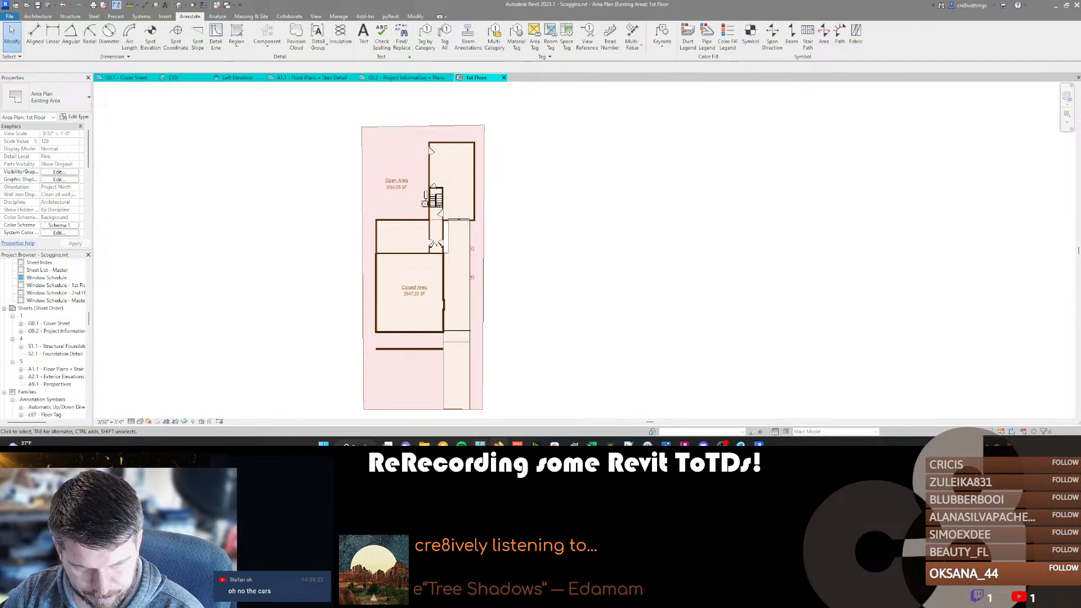
Examine the tagged square footage of the Open Area and Closed Area around the building.
mouse_move(498, 445)
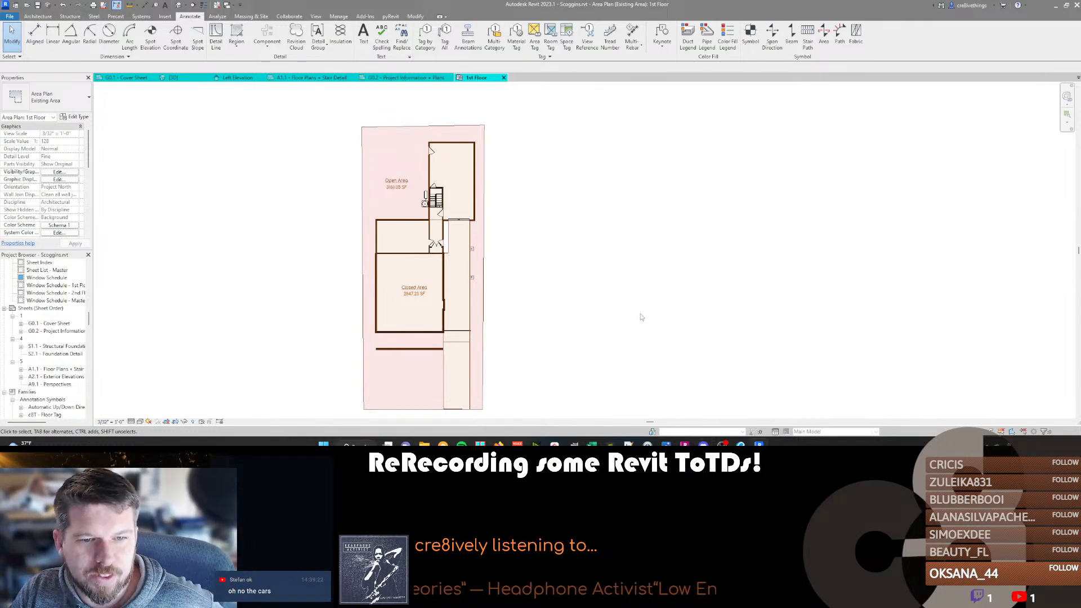
scroll(417, 242, up, 3)
scroll(417, 242, up, 1)
scroll(313, 157, up, 3)
scroll(312, 157, down, 6)
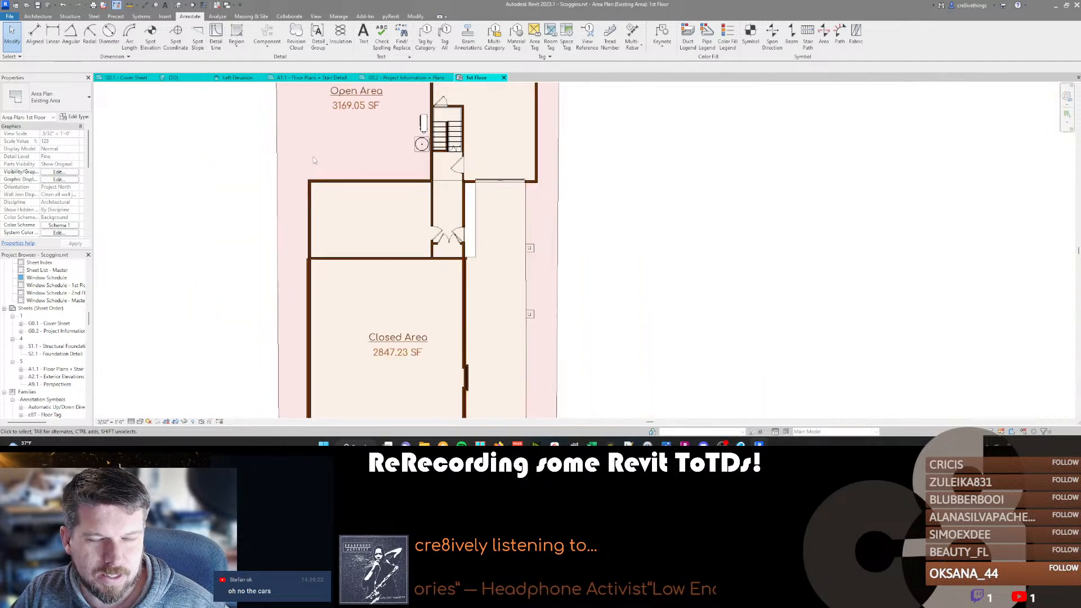
middle_drag(345, 185, 433, 269)
scroll(434, 267, up, 5)
scroll(435, 267, down, 6)
middle_drag(551, 329, 575, 301)
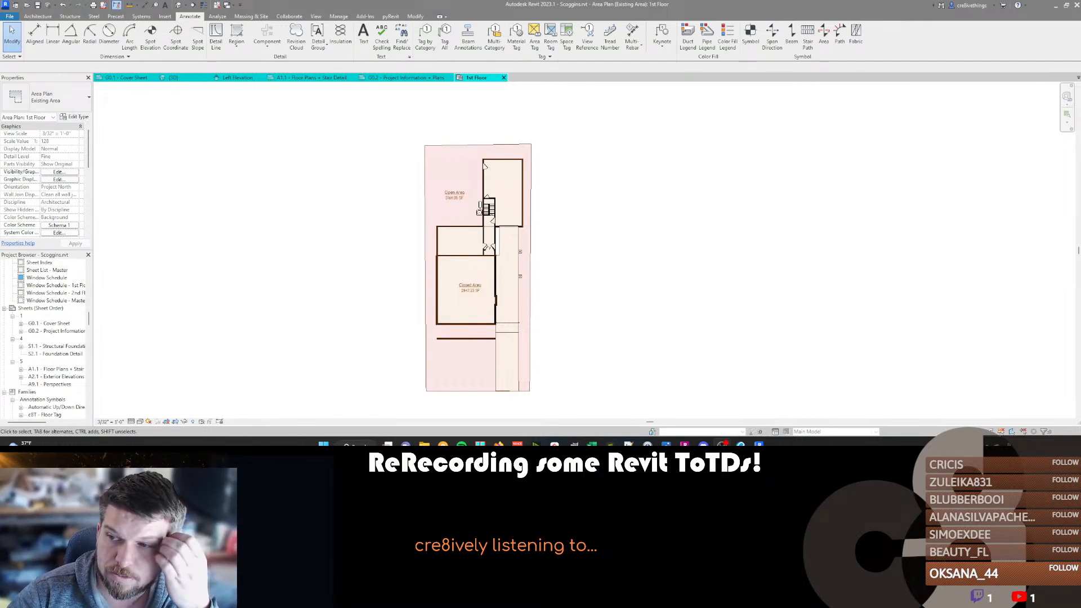
Switch to the city's corrections summary in Revu and read the review comments on open space and setbacks.
mouse_move(760, 444)
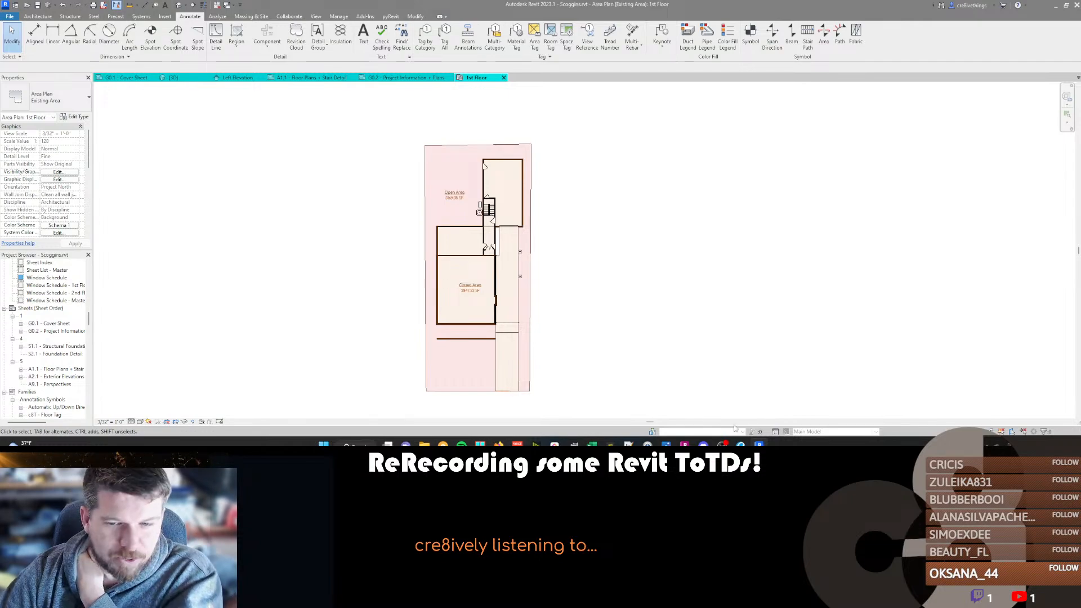
click(759, 444)
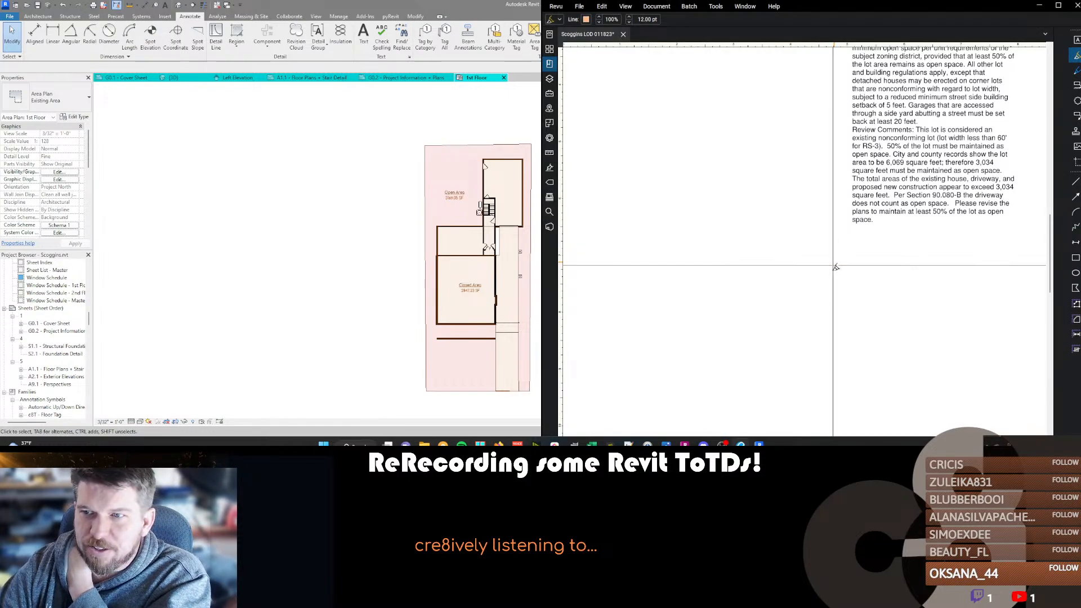
scroll(875, 277, up, 12)
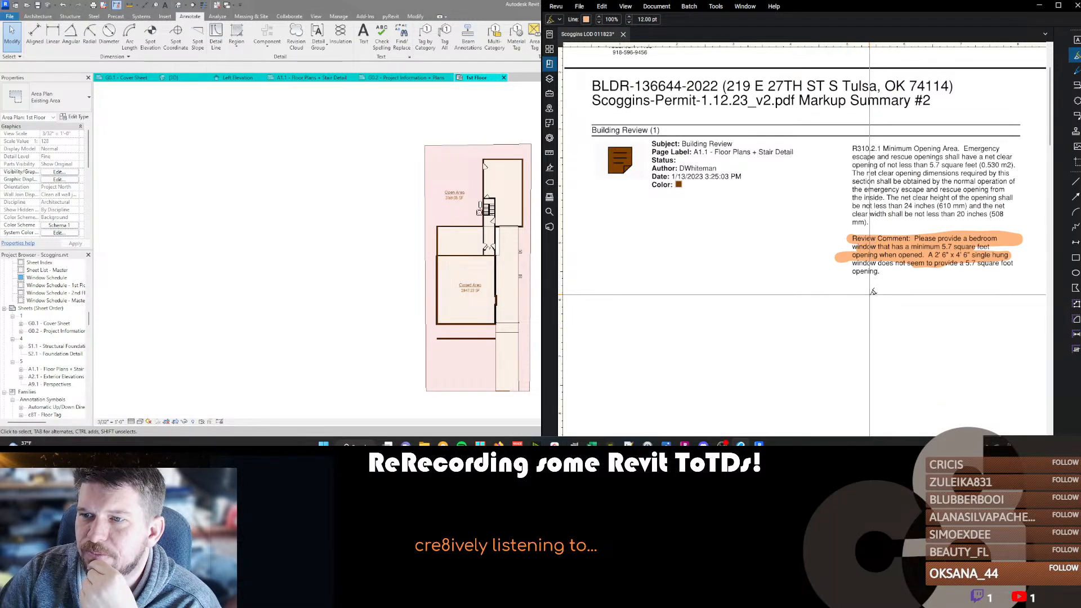
scroll(871, 291, down, 10)
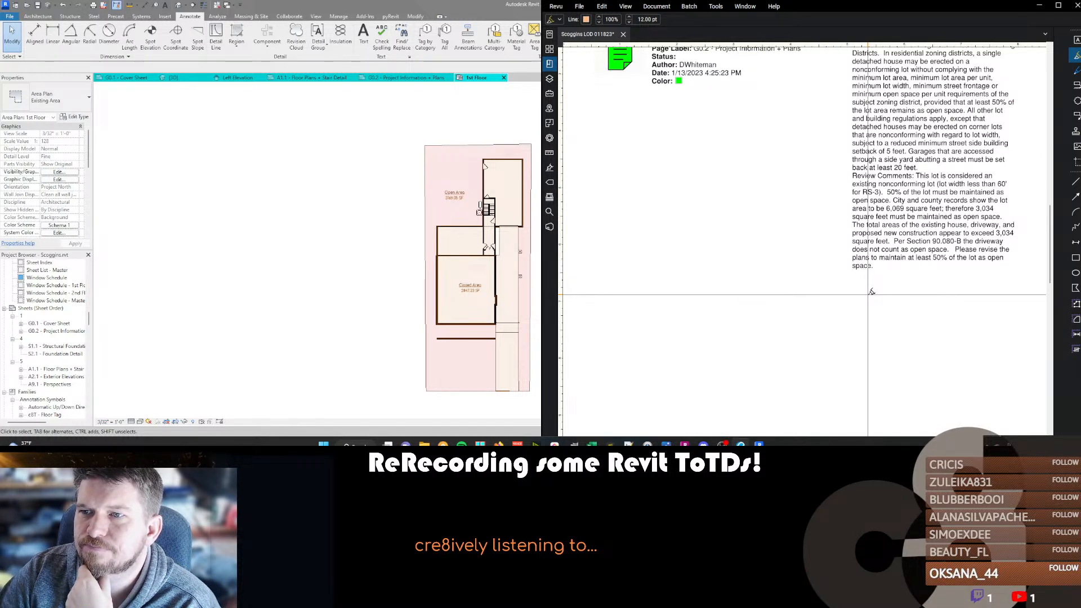
scroll(872, 292, up, 3)
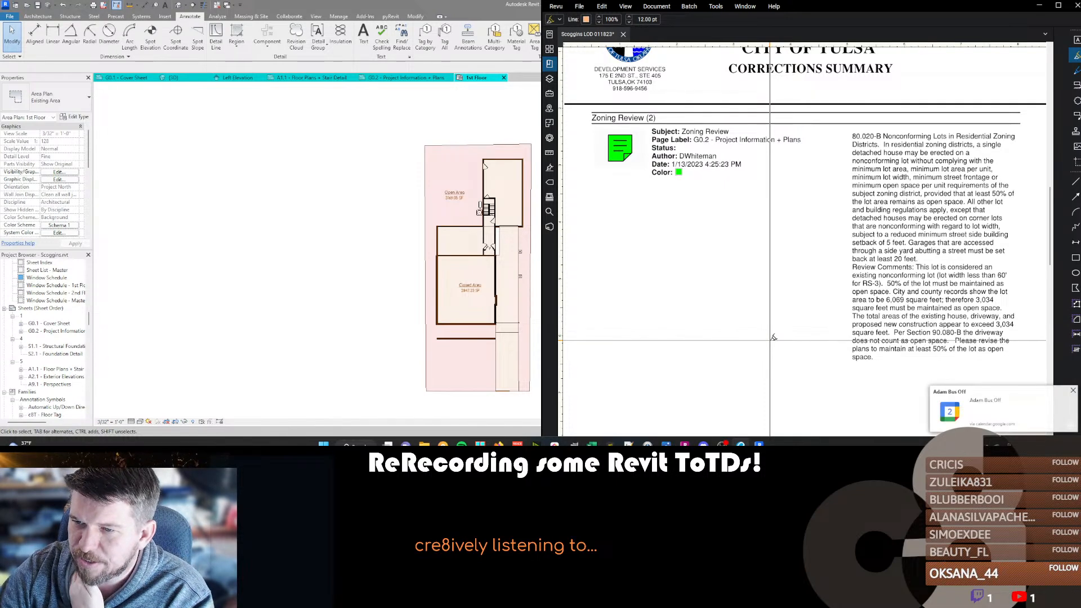
click(1072, 390)
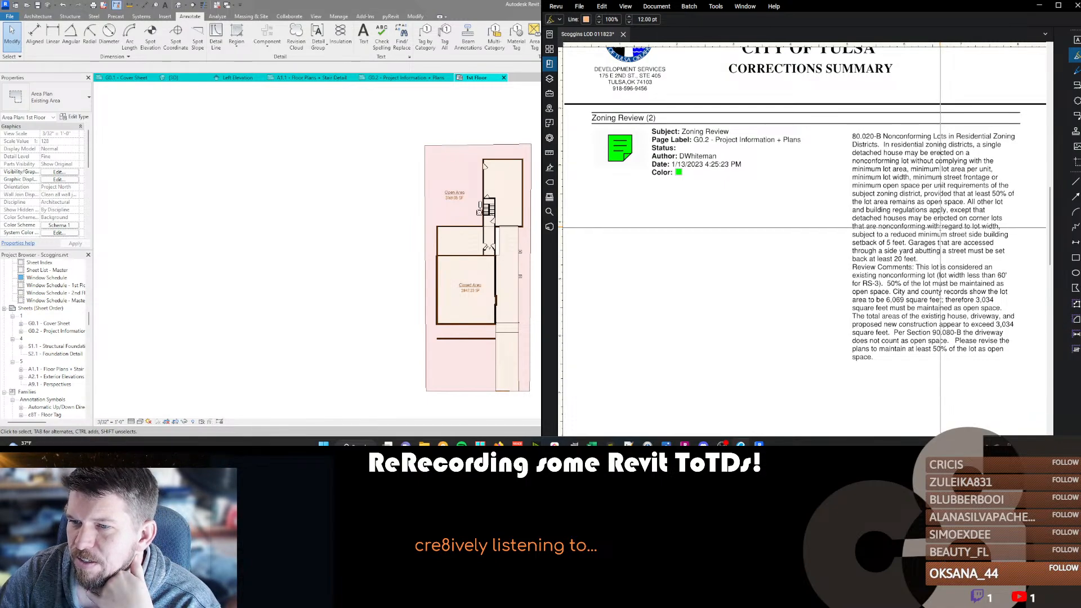
scroll(937, 237, down, 10)
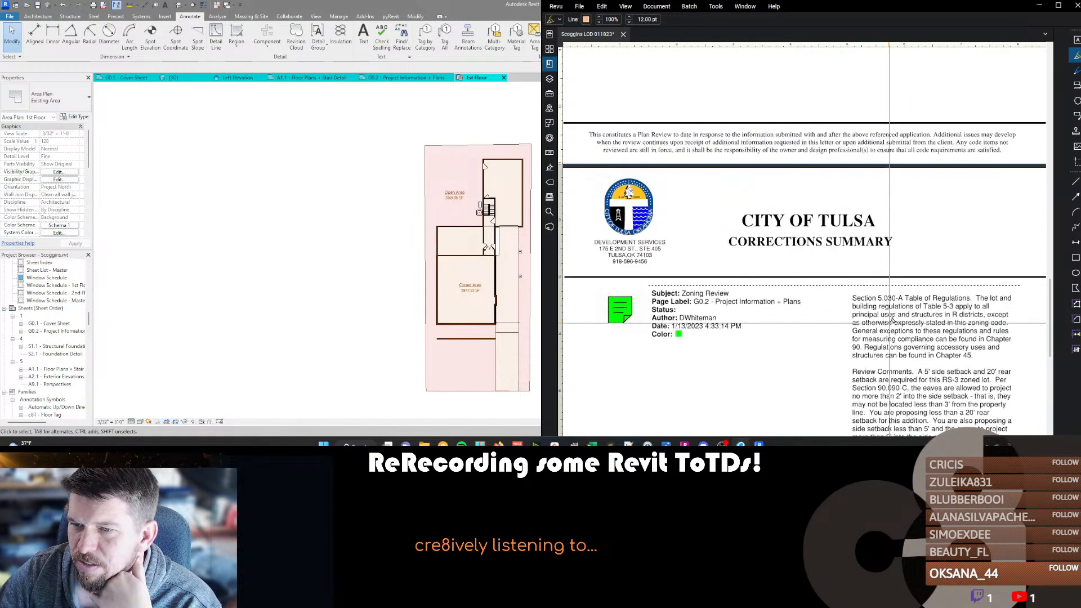
scroll(852, 303, down, 1)
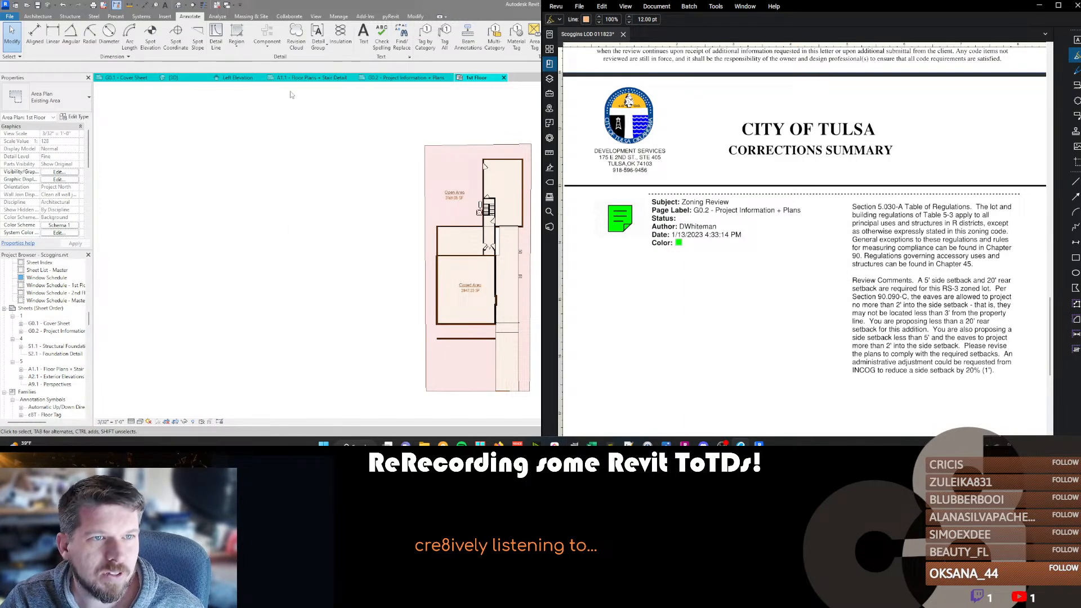
Open sheet G0.2 - Project Information + Plans in Revit and examine the site plan's building lines and setback dimensions.
click(307, 78)
click(394, 78)
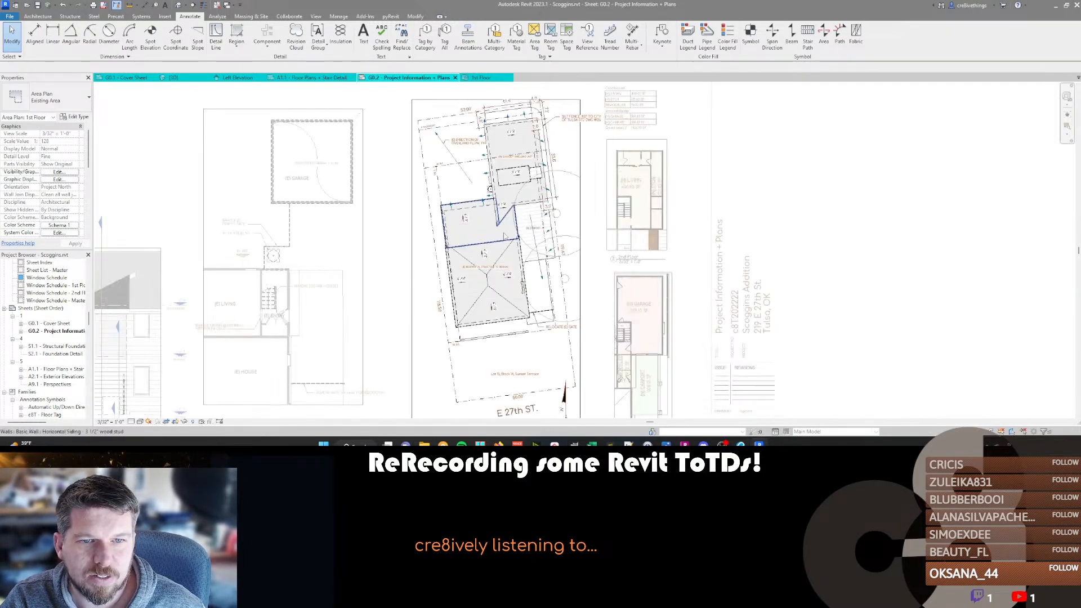
scroll(538, 122, up, 4)
scroll(538, 121, up, 1)
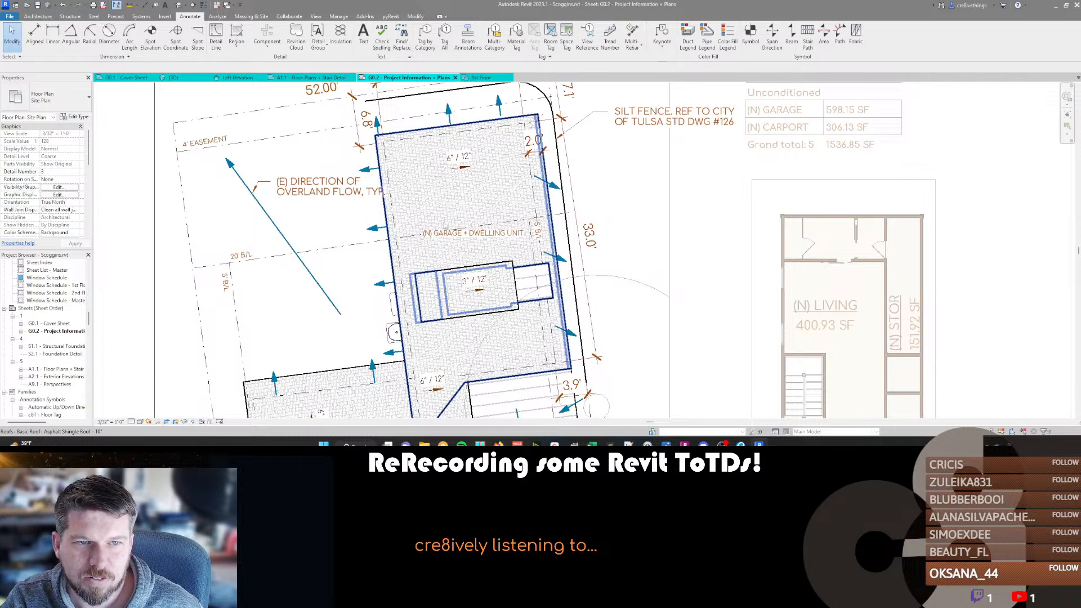
scroll(320, 193, down, 1)
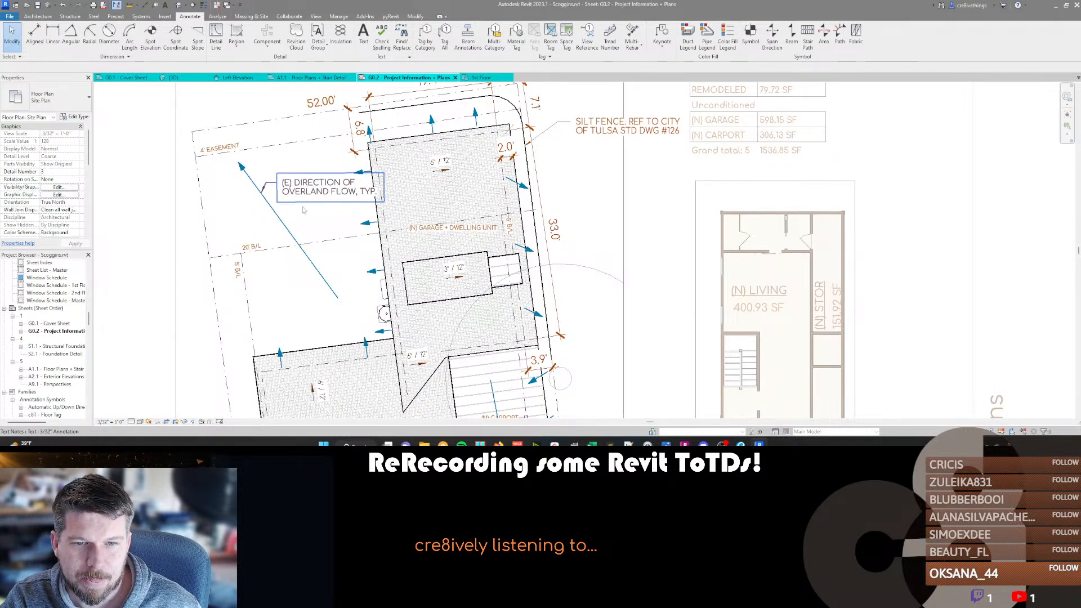
scroll(552, 341, down, 3)
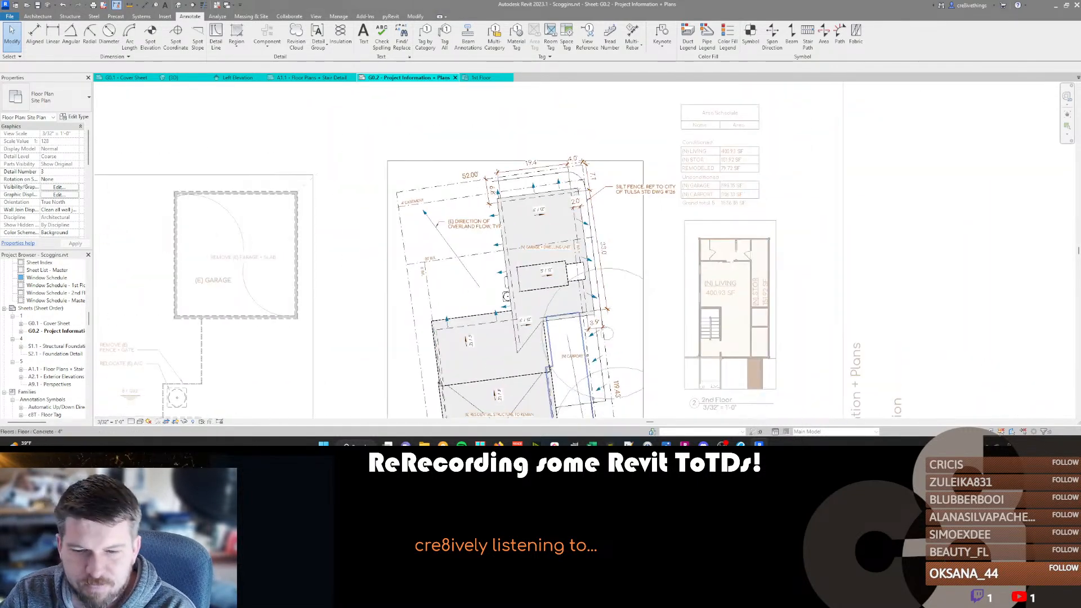
Switch to File Explorer and open the first photo in the project's 01-Pre Design > Site Photos folder.
key(alt+Tab)
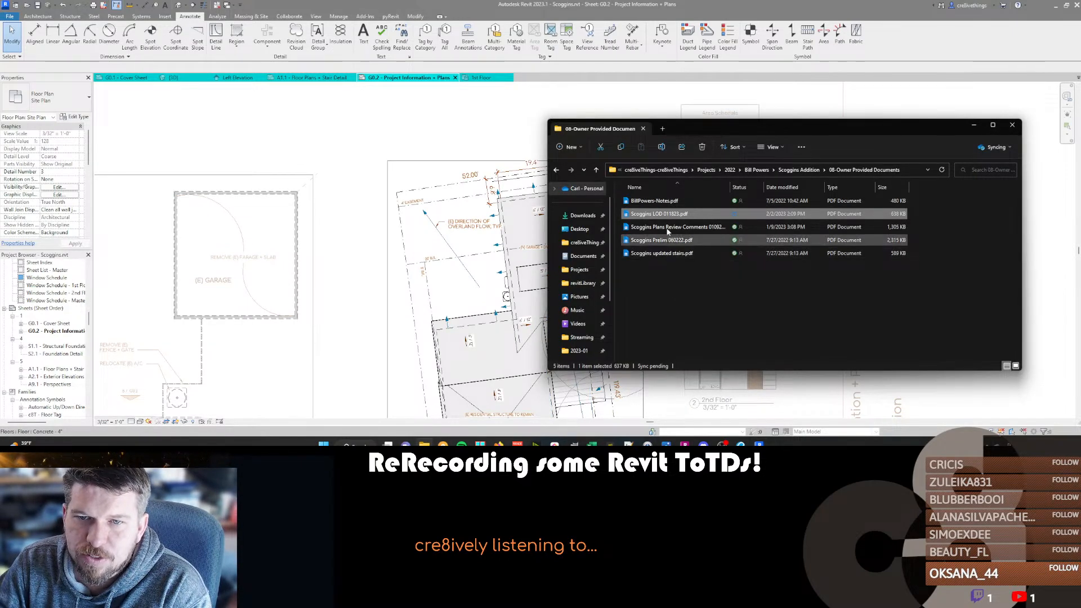
click(798, 170)
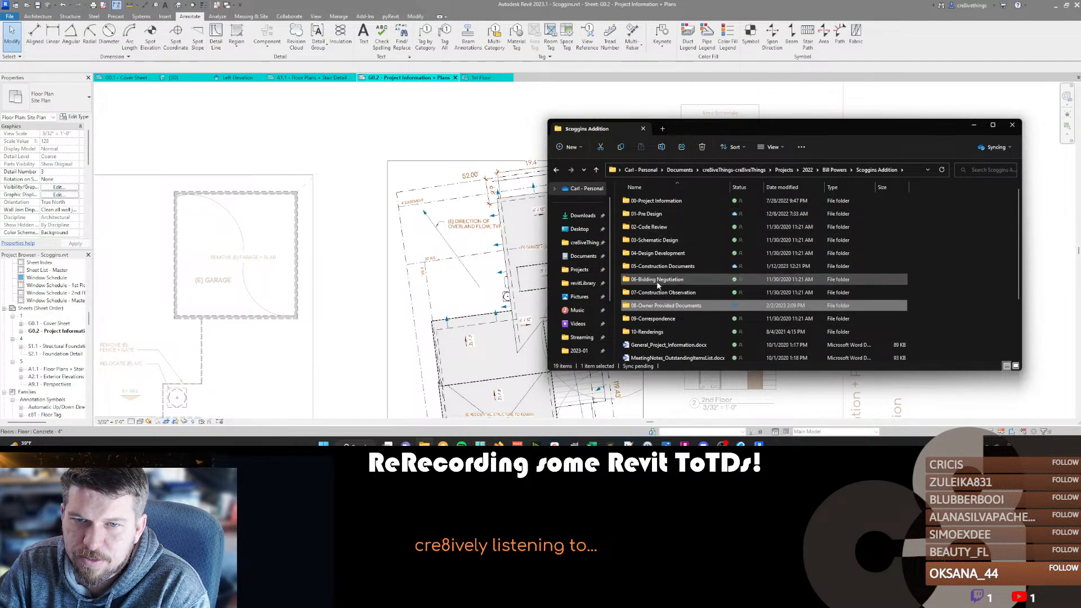
click(648, 215)
double_click(648, 214)
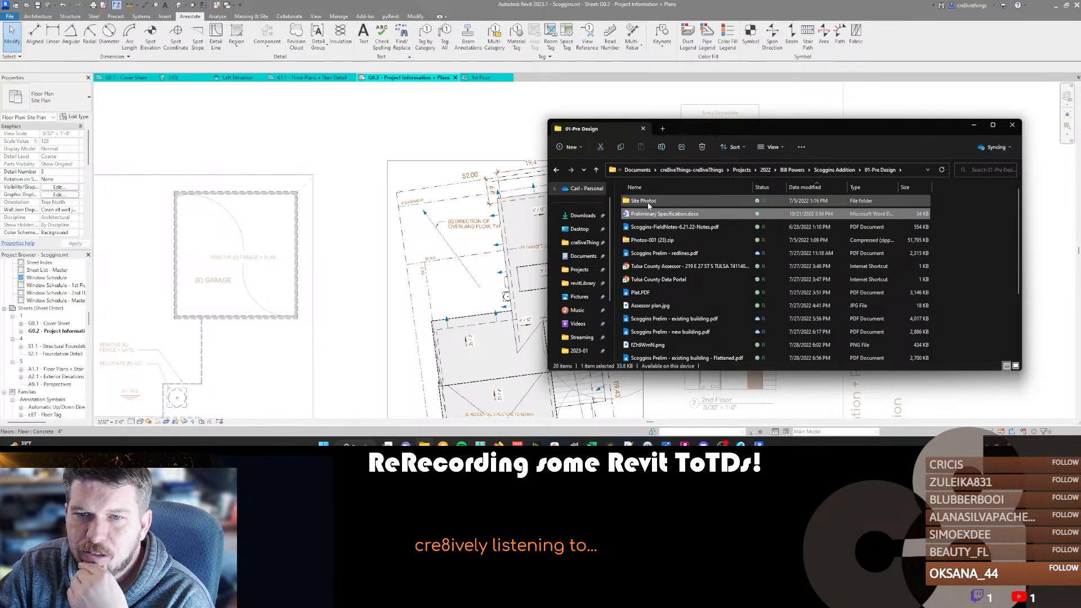
double_click(649, 202)
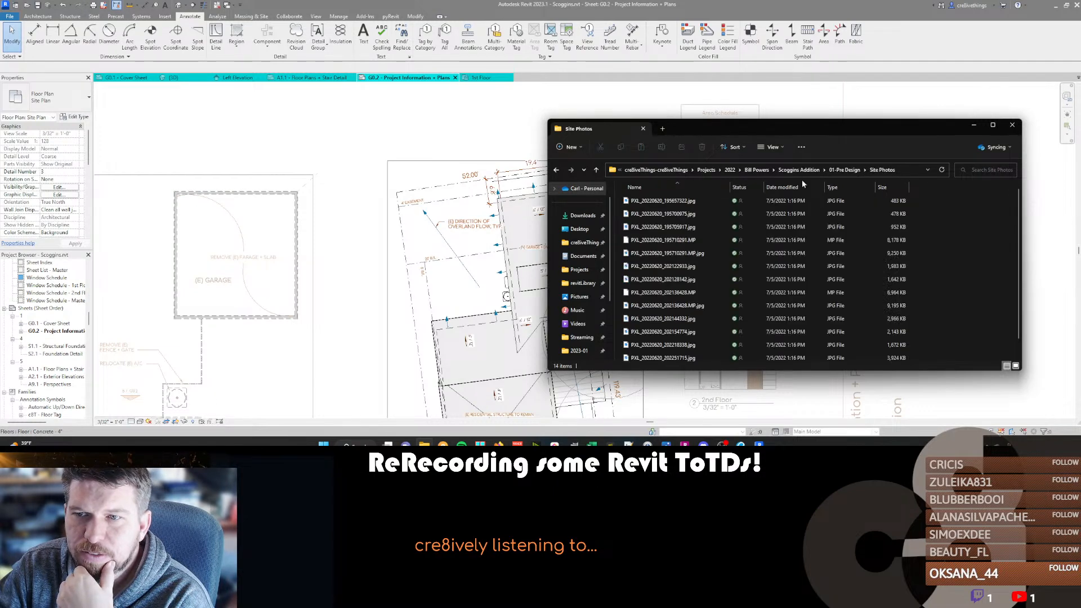
double_click(661, 201)
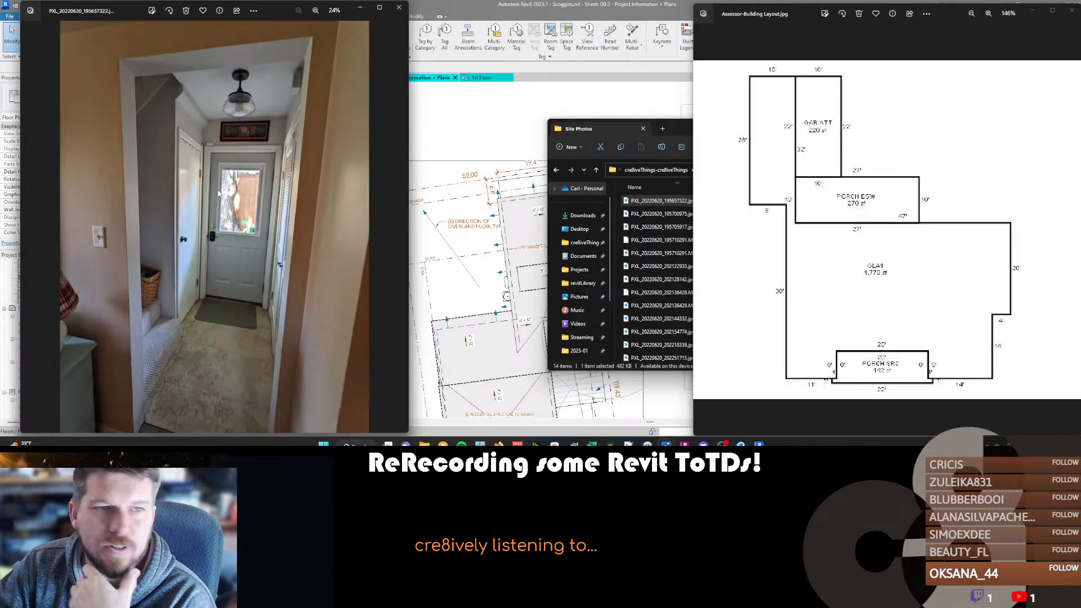
Browse the site photos to examine the existing house's exterior walls, patio and fenced side yard.
key(Right)
key(Right)
key(Right)
key(Right)
key(Right)
key(Left)
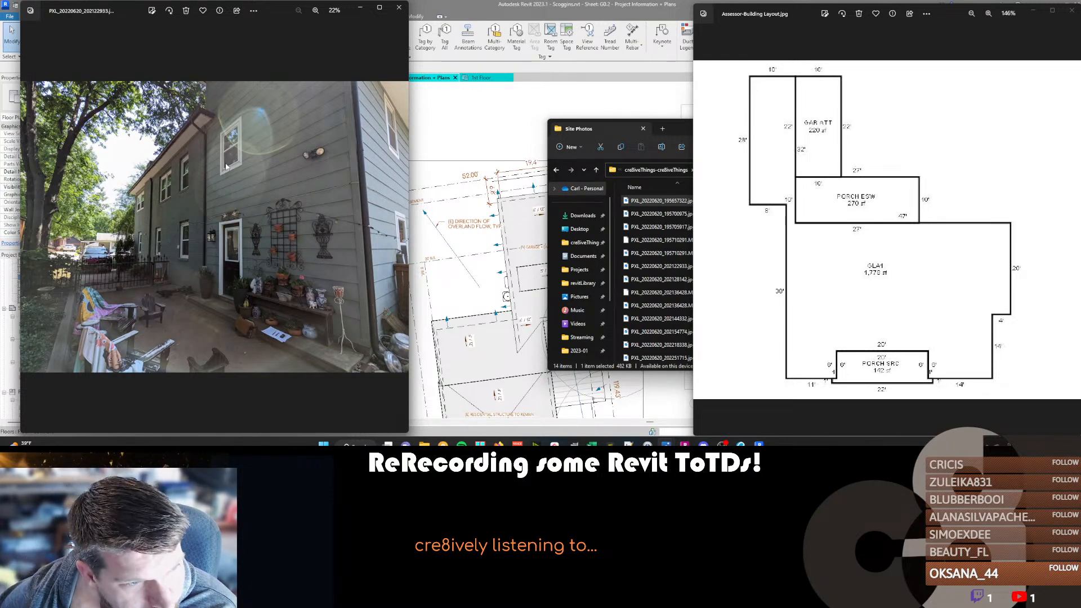
key(Right)
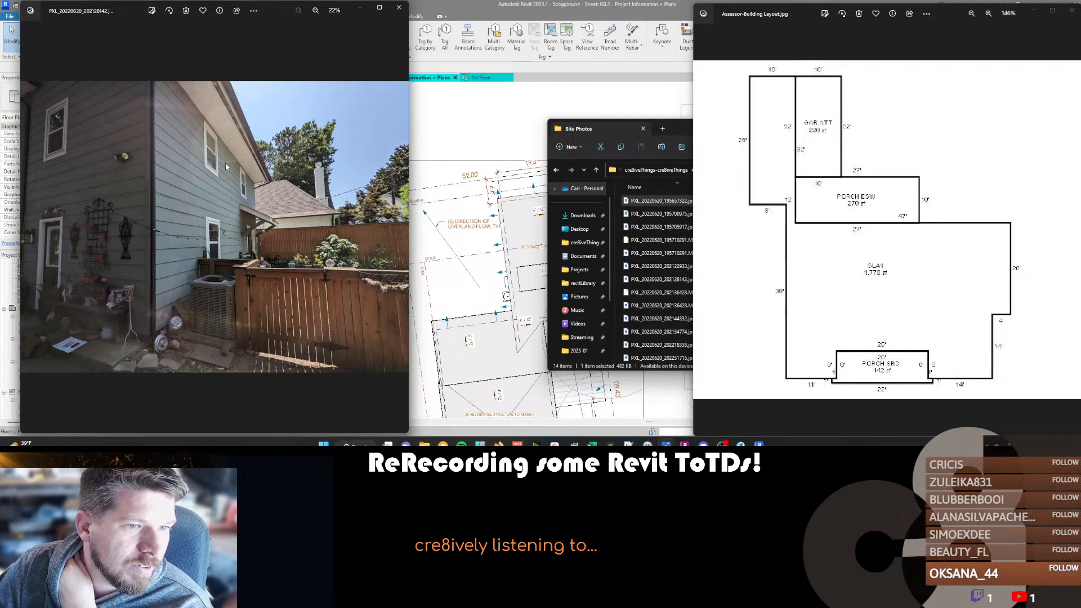
key(Left)
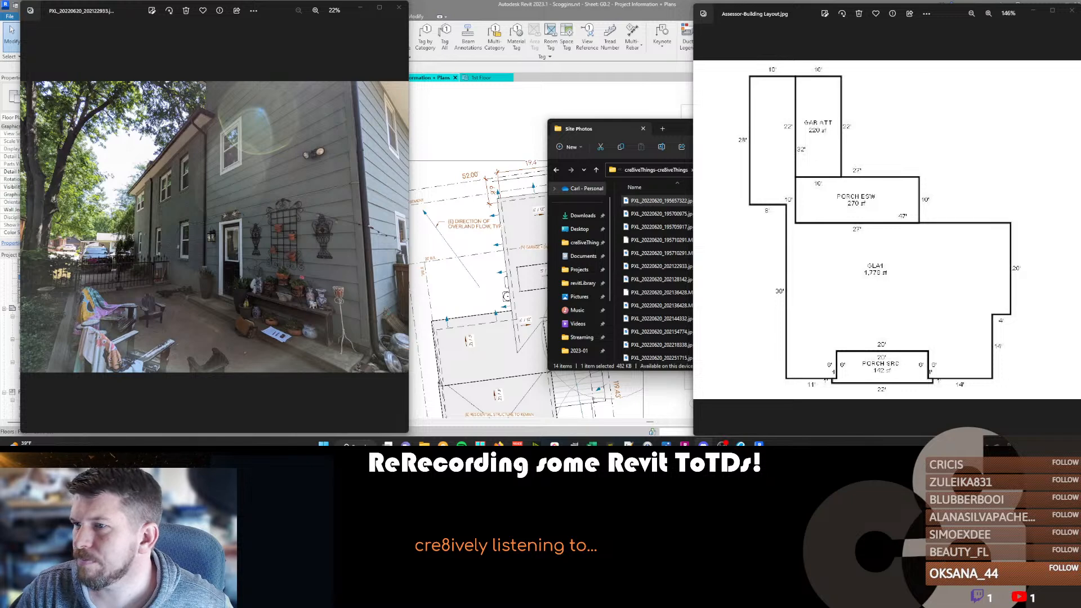
Switch back to Revit and deactivate the site plan viewport on sheet G0.2.
click(468, 214)
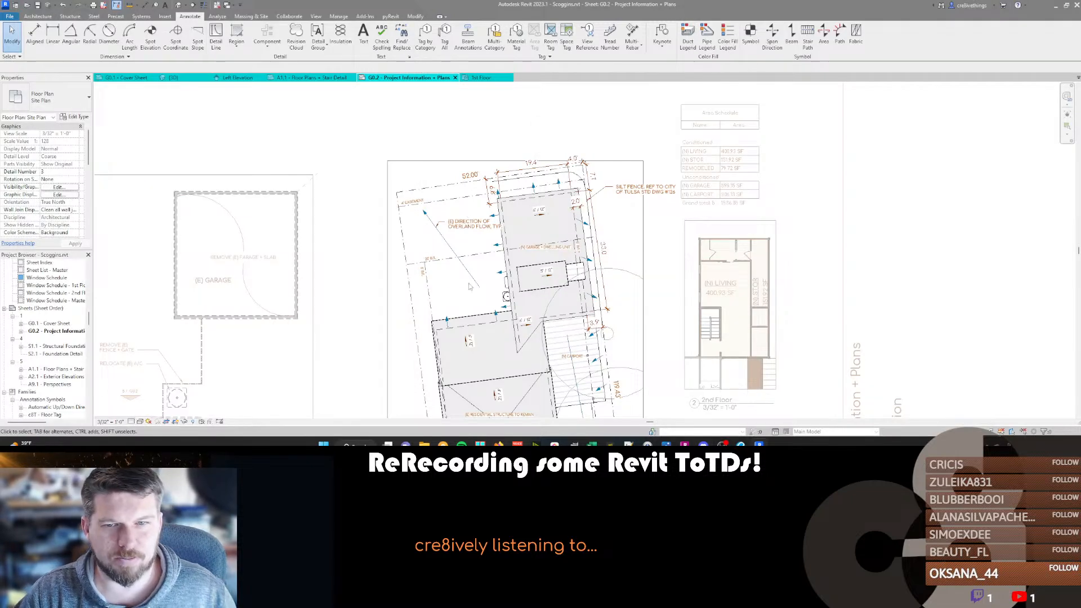
scroll(436, 244, down, 4)
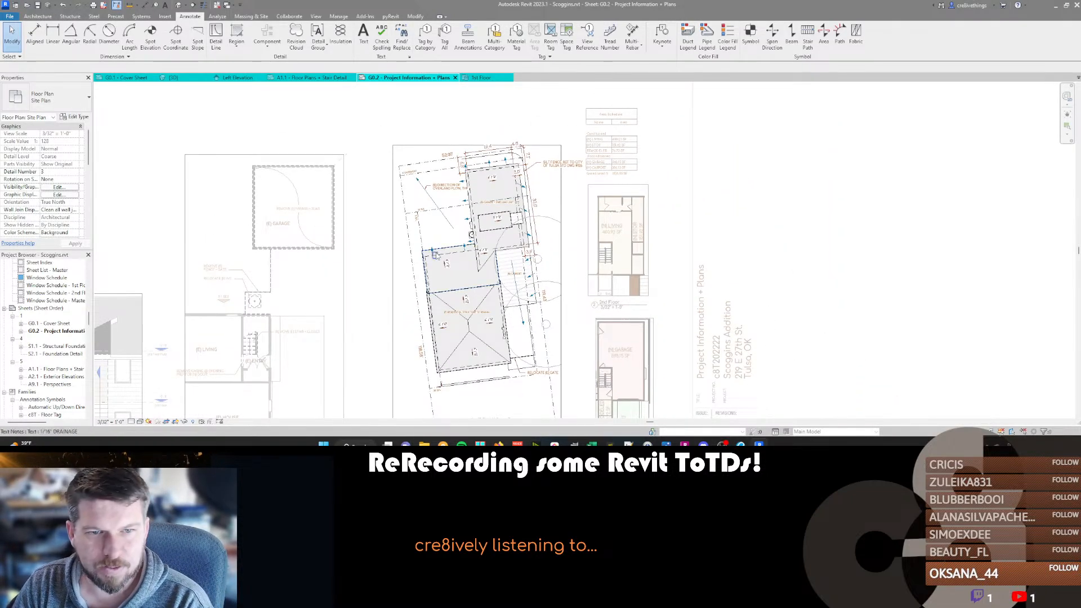
middle_drag(437, 248, 440, 225)
double_click(394, 213)
scroll(394, 226, down, 2)
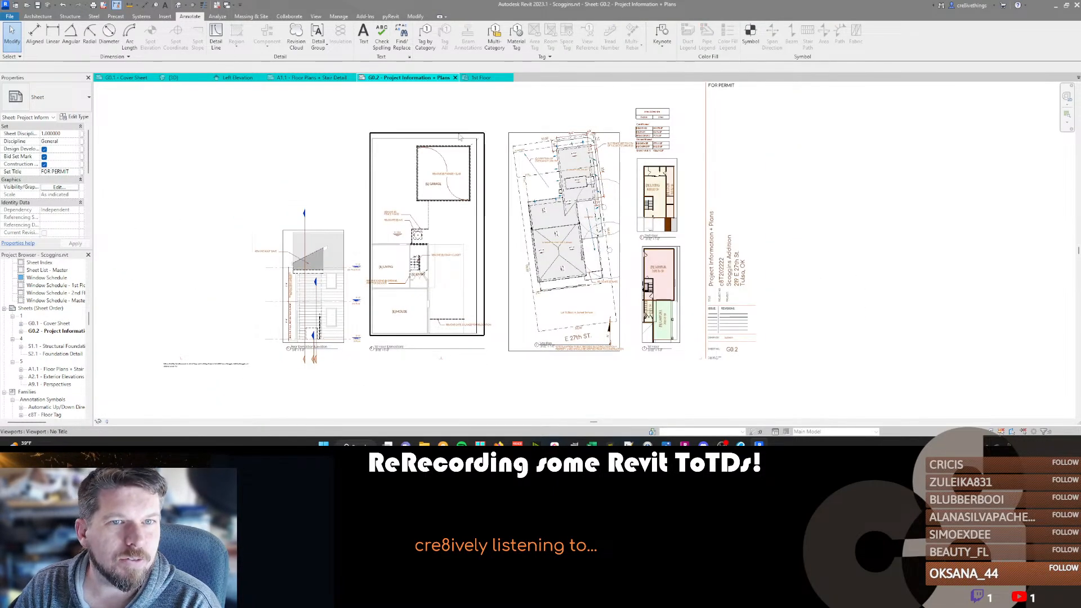
scroll(43, 309, up, 3)
scroll(43, 310, up, 5)
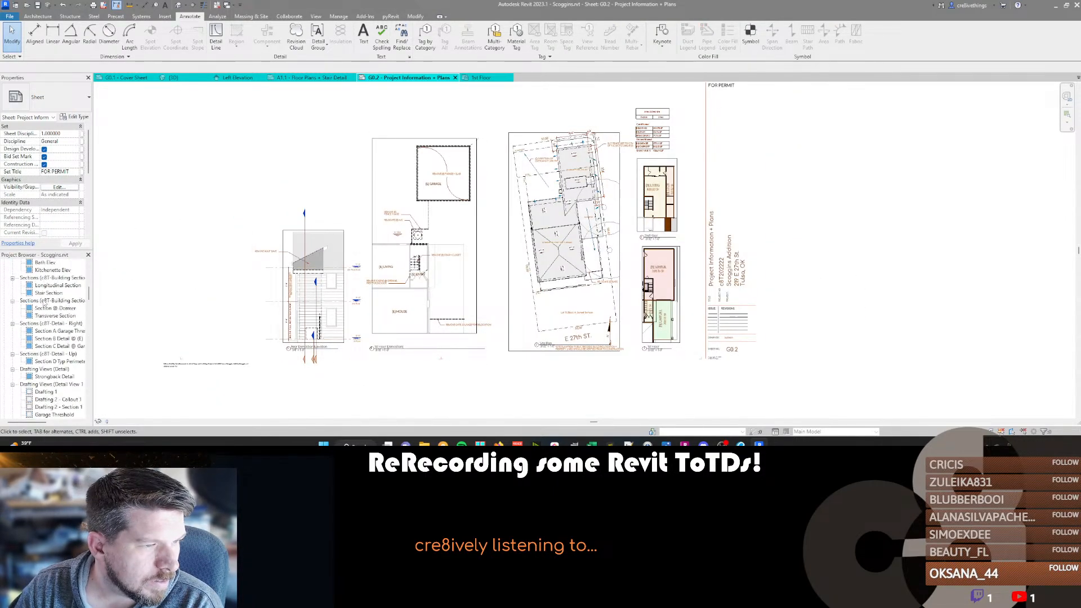
Rename the 1st Floor existing area plan as Open Area.
scroll(48, 323, down, 4)
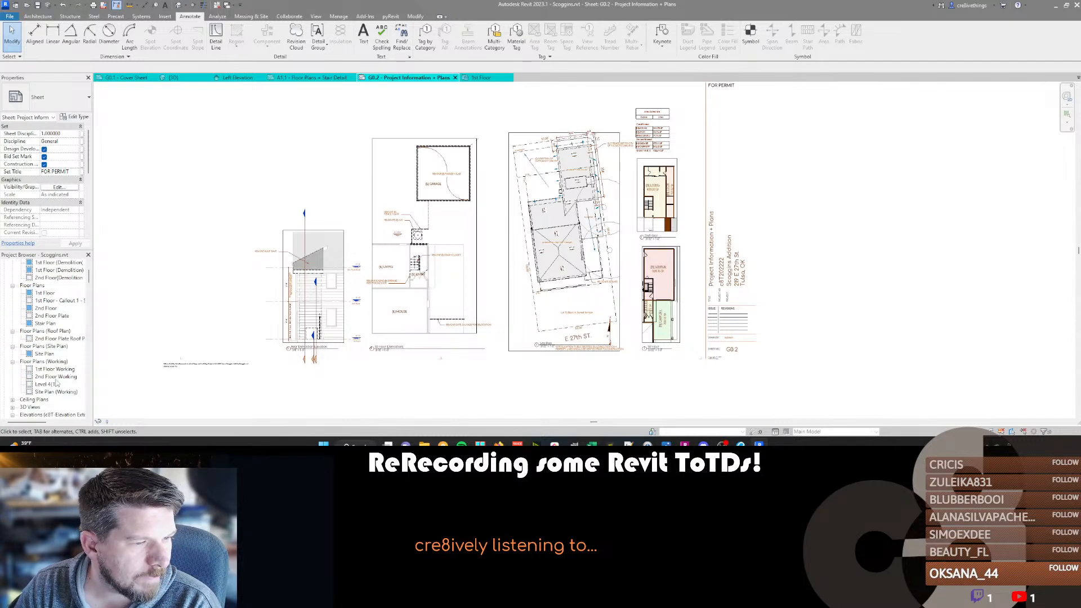
scroll(48, 308, down, 2)
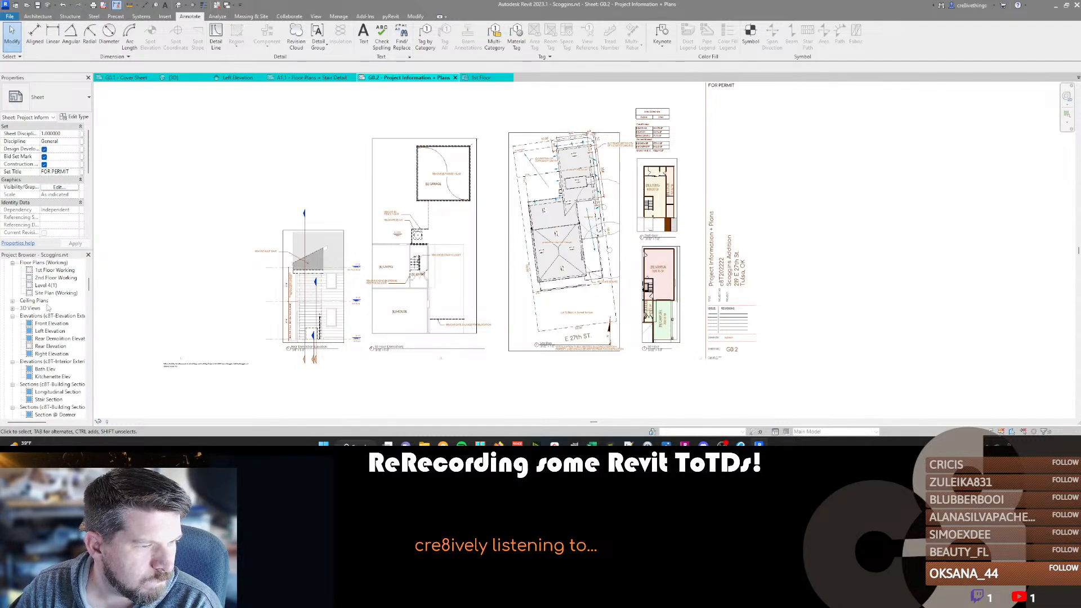
scroll(48, 307, down, 12)
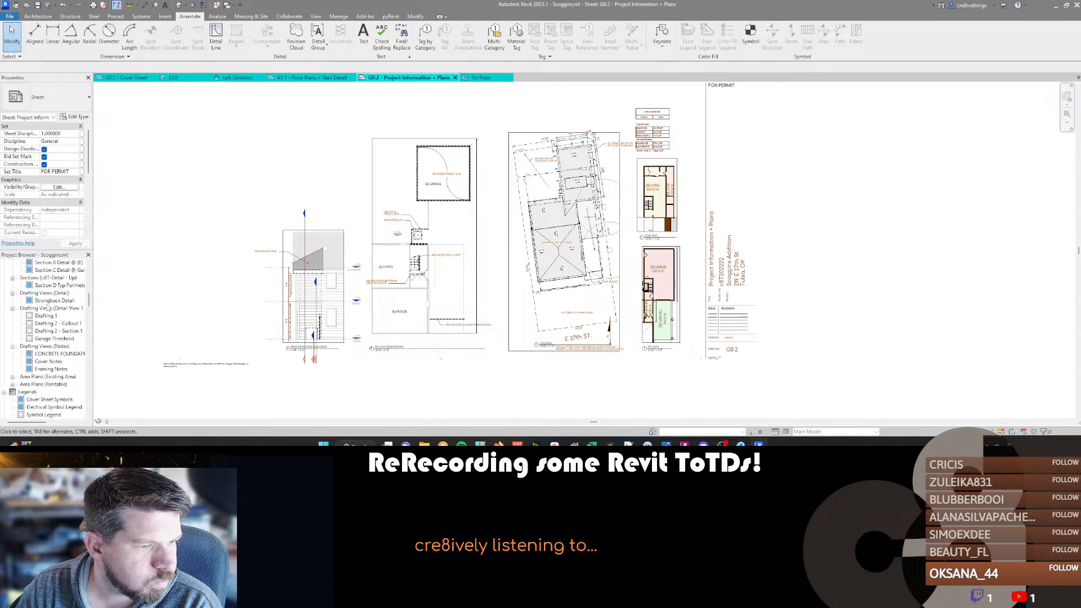
click(12, 338)
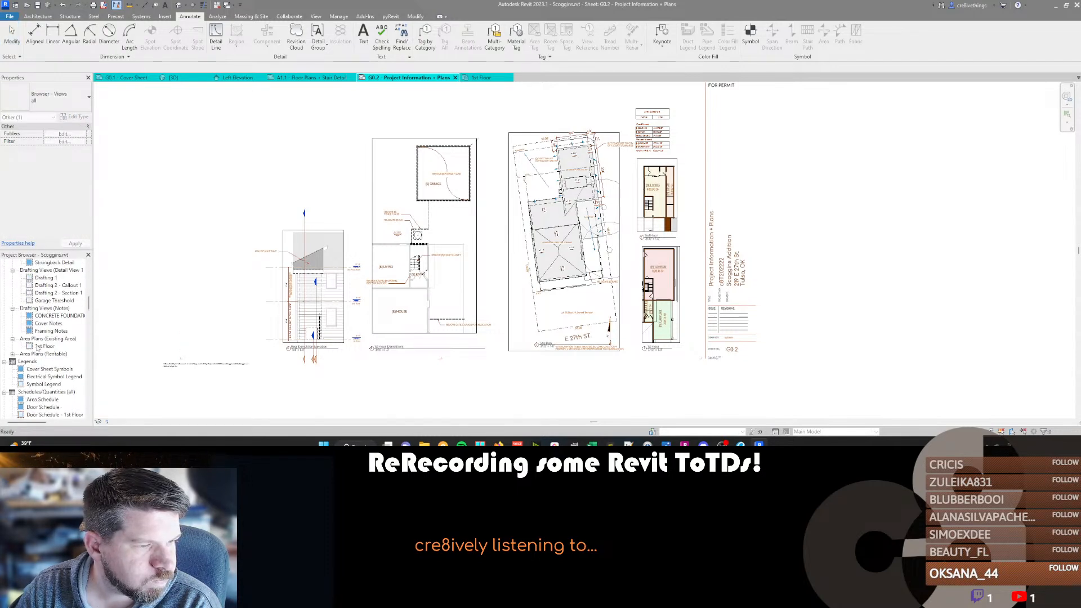
click(43, 346)
click(43, 347)
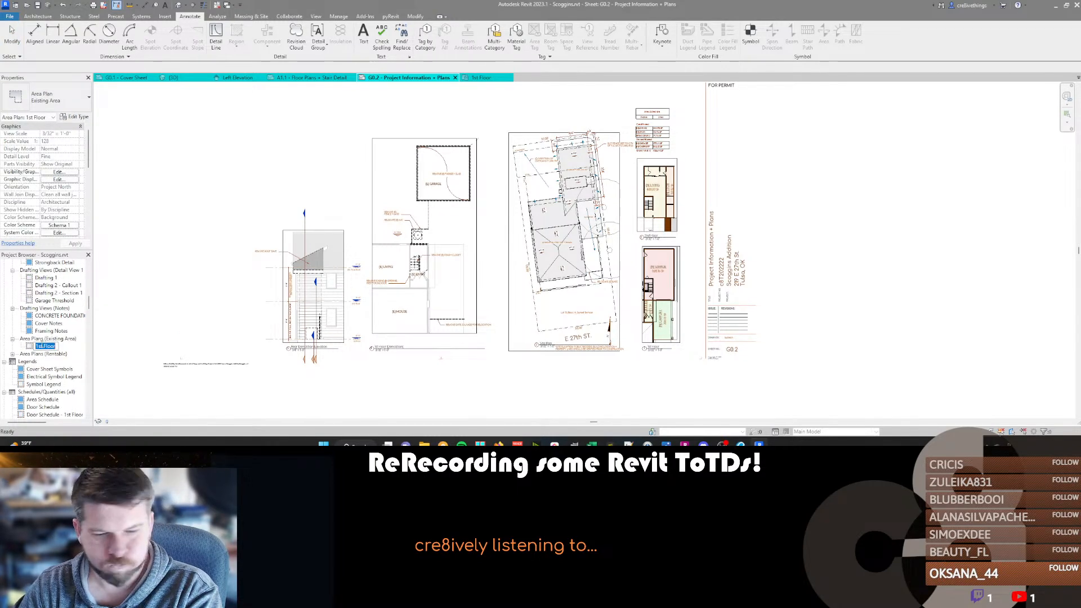
text(Open Area)
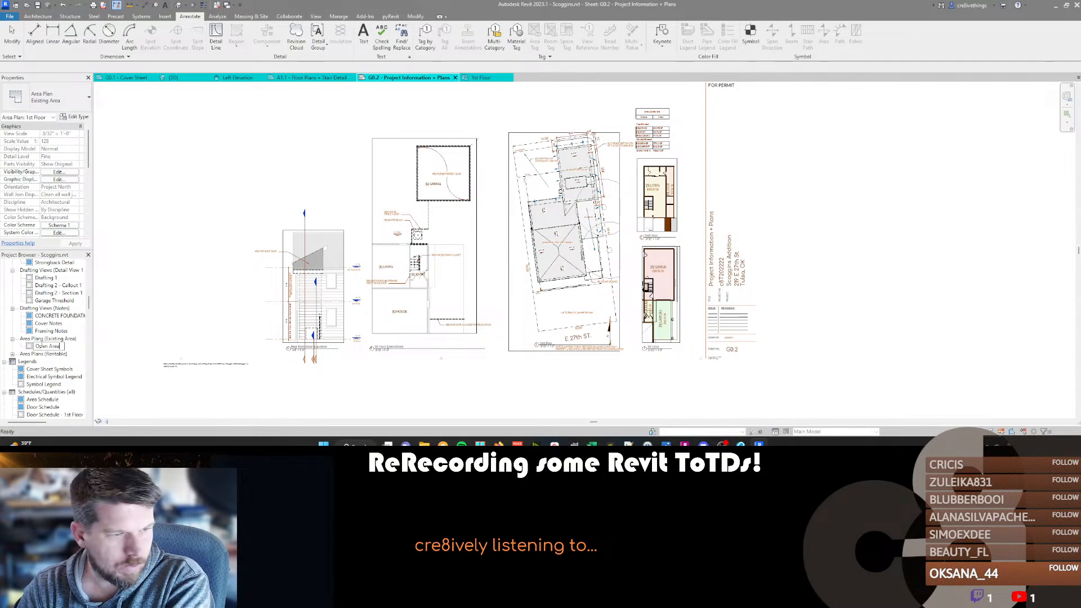
key(Return)
Place the Open Area plan on sheet G0.2 above the demolition elevation.
drag(43, 346, 310, 157)
click(327, 144)
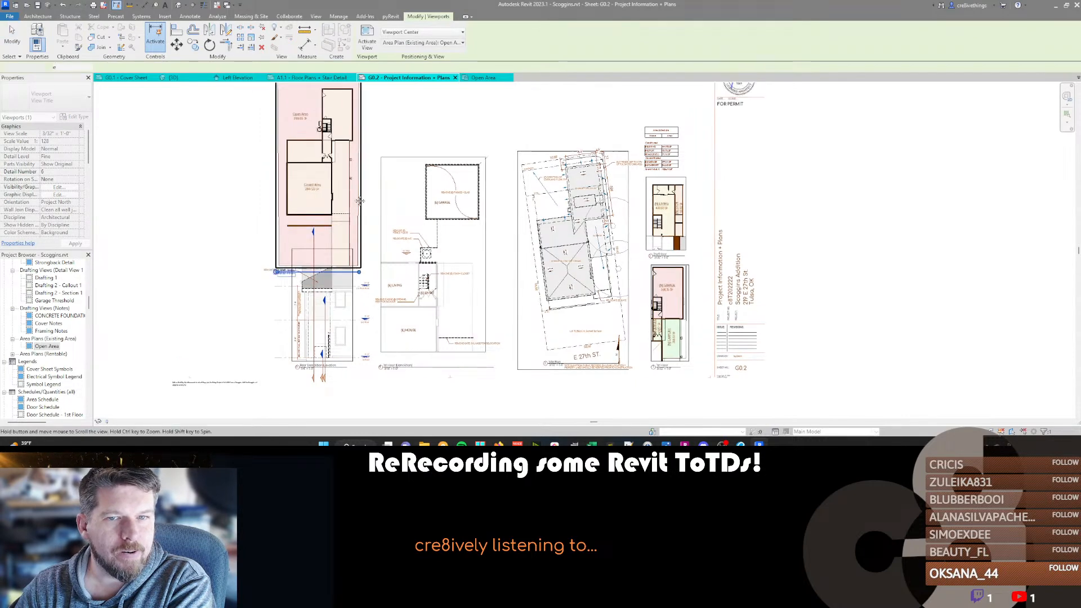
scroll(343, 180, down, 1)
scroll(351, 194, down, 1)
drag(351, 194, 350, 162)
scroll(299, 197, up, 2)
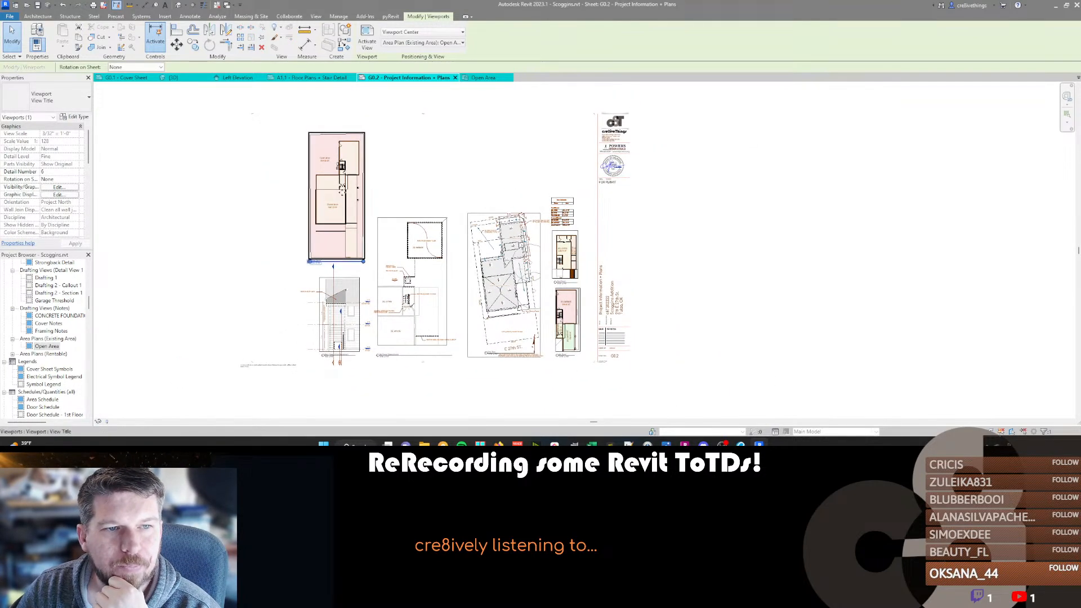
scroll(299, 197, up, 2)
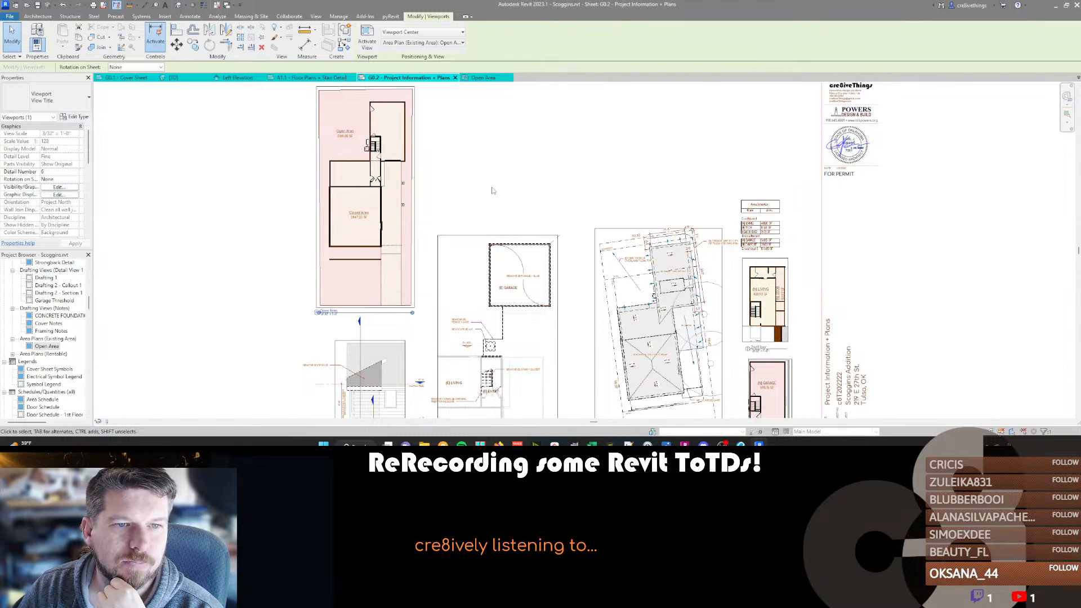
Activate the Open Area viewport and try deleting the two area boundary lines around the narrow strip beside the entry.
scroll(366, 166, up, 3)
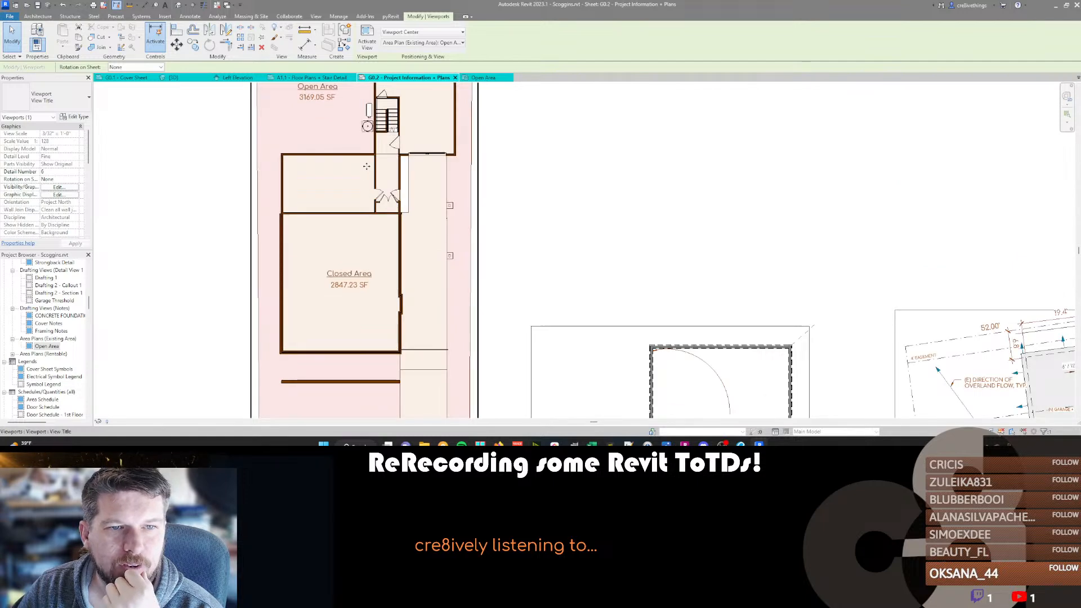
double_click(367, 166)
scroll(373, 213, up, 4)
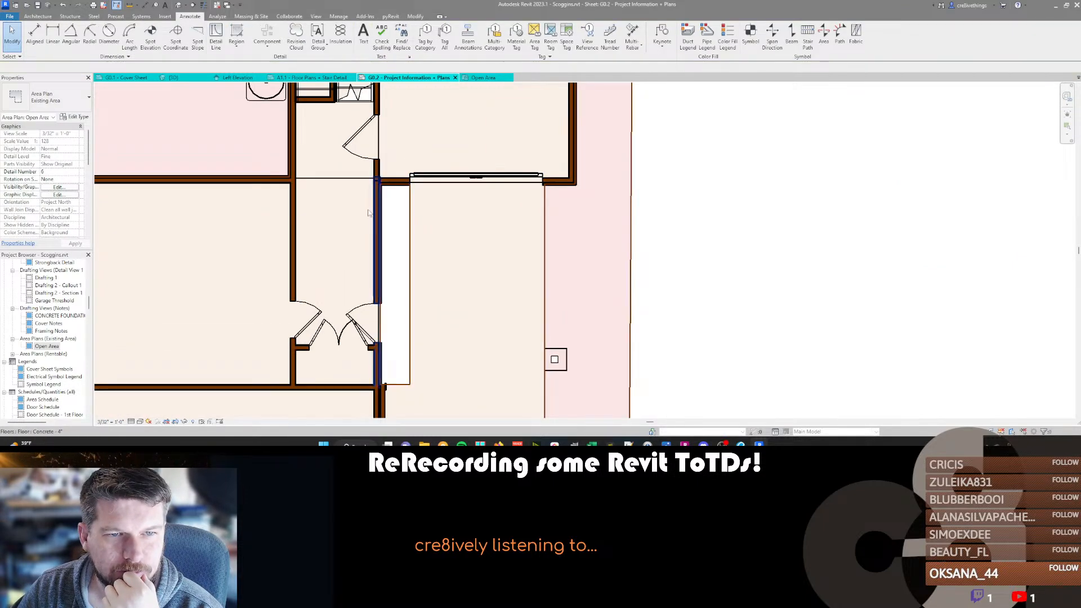
click(409, 214)
middle_drag(437, 337, 497, 255)
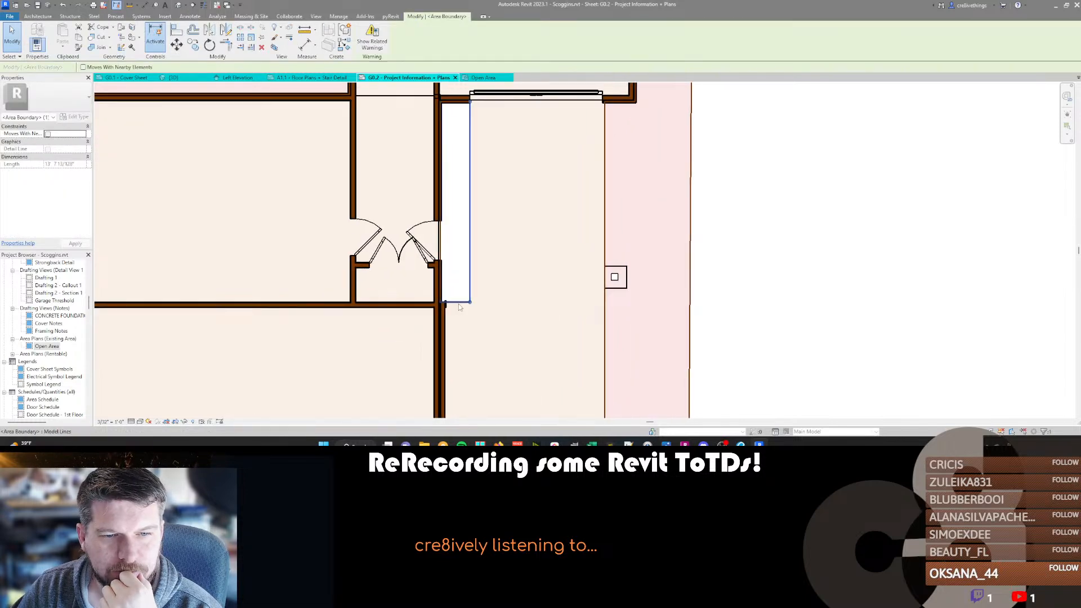
key(Escape)
scroll(482, 227, down, 4)
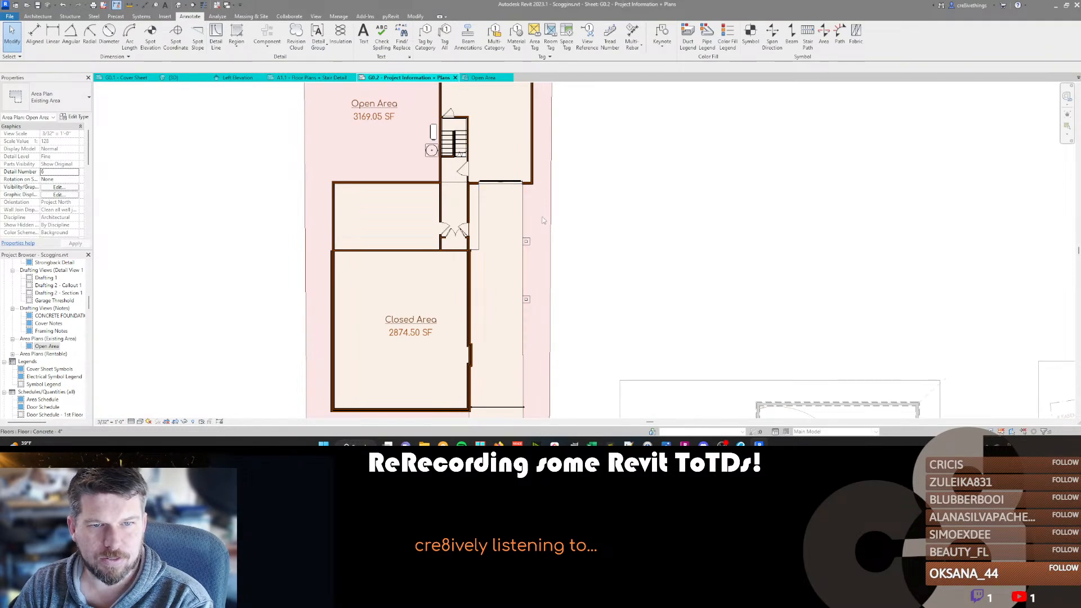
Undo the boundary line deletion beside the entry, redo it, and undo it again.
key(ctrl+z)
scroll(613, 228, down, 6)
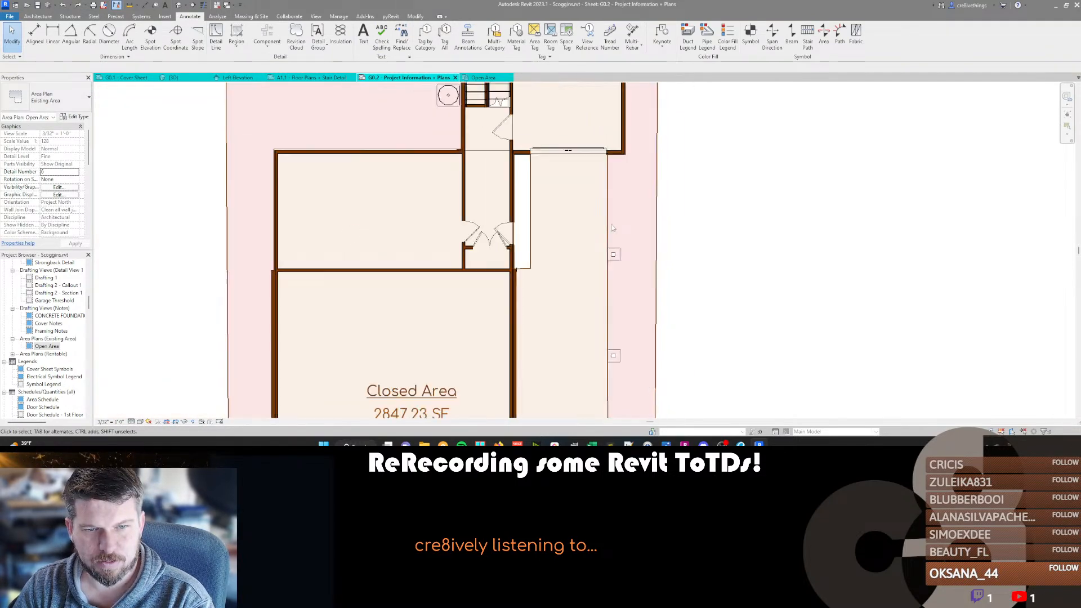
scroll(535, 324, up, 1)
middle_drag(537, 318, 544, 268)
key(ctrl+y)
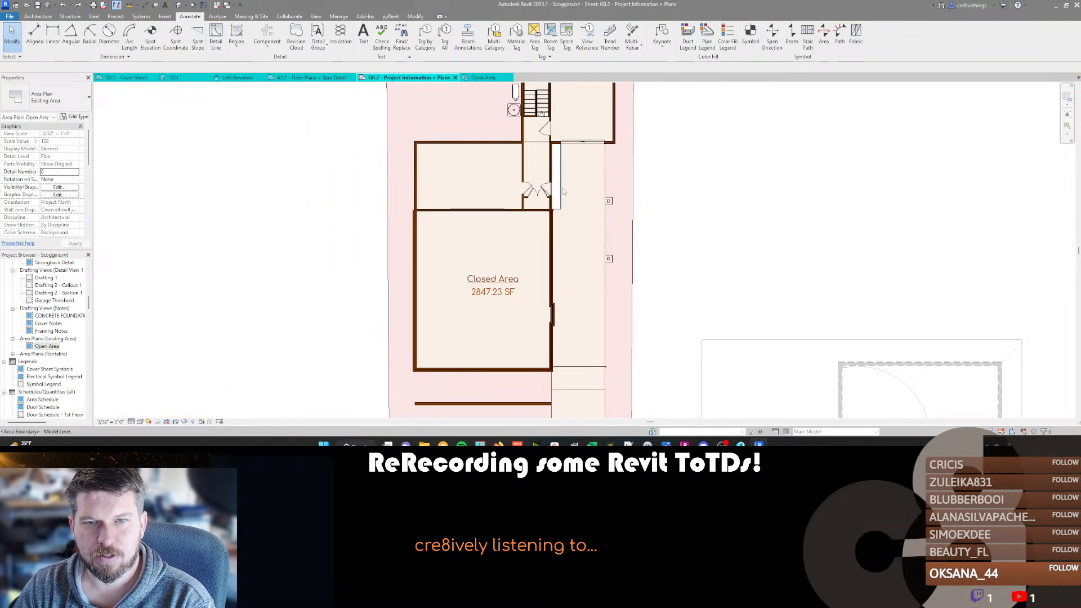
key(ctrl+z)
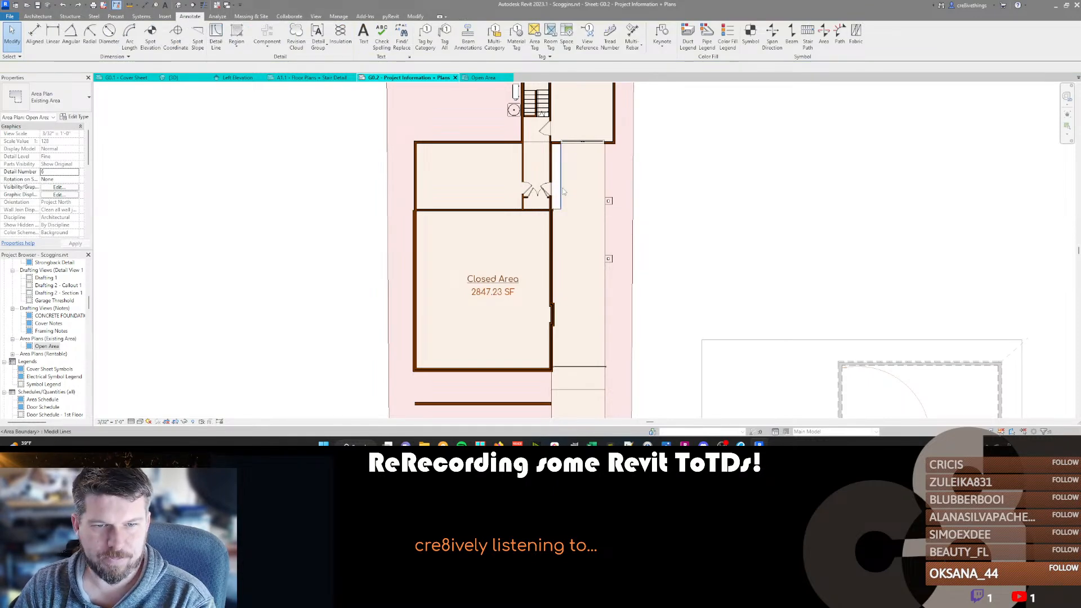
Deactivate the Open Area viewport and examine the site plan's new garage, carport and setback dimensions.
middle_drag(645, 236, 641, 244)
scroll(610, 282, down, 5)
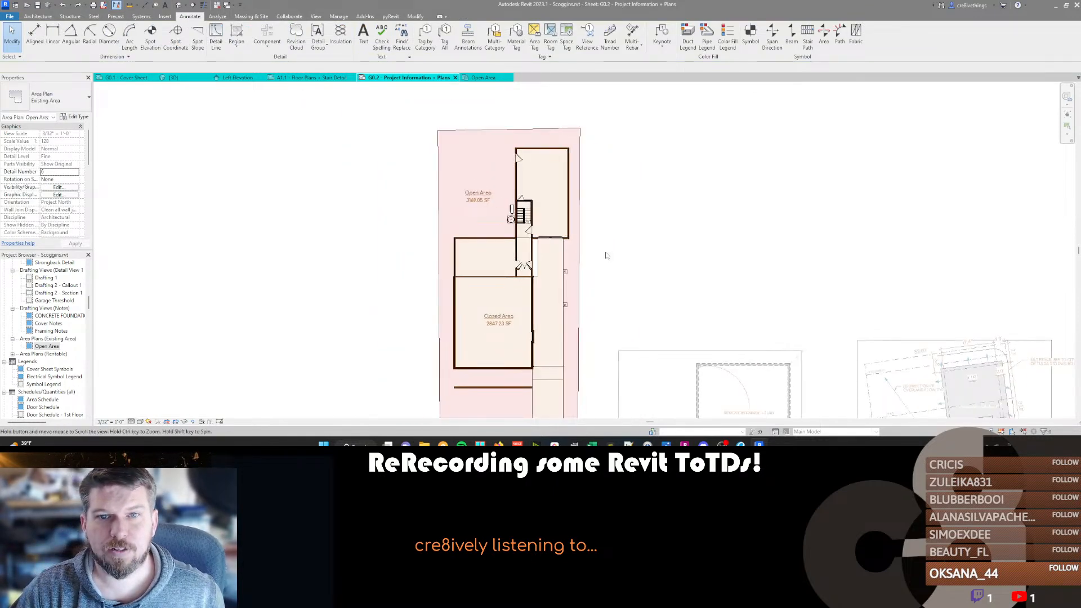
middle_drag(585, 299, 580, 279)
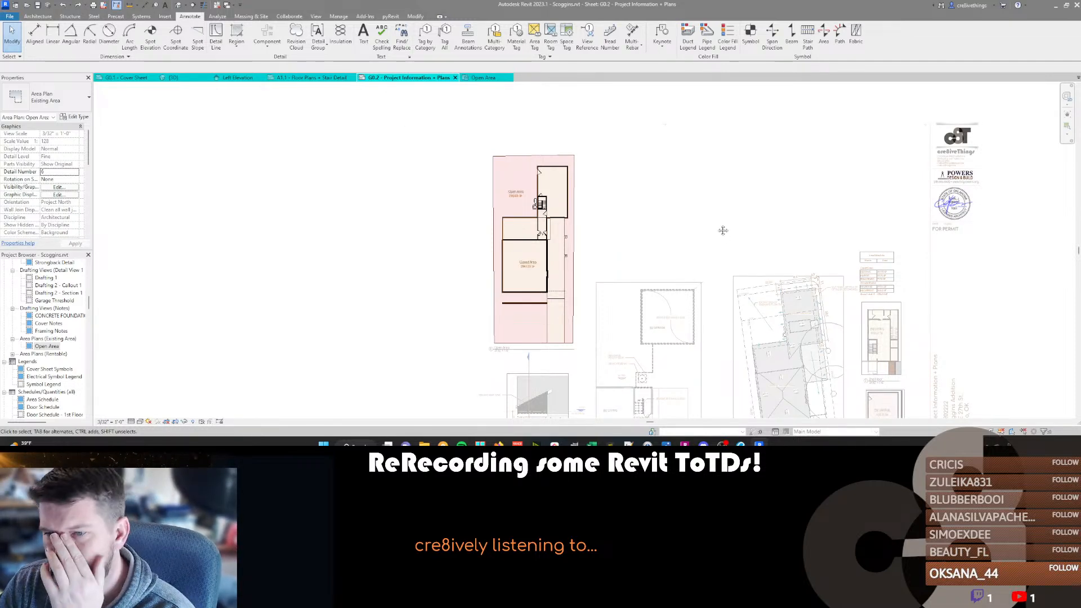
middle_drag(731, 234, 588, 192)
scroll(678, 386, up, 7)
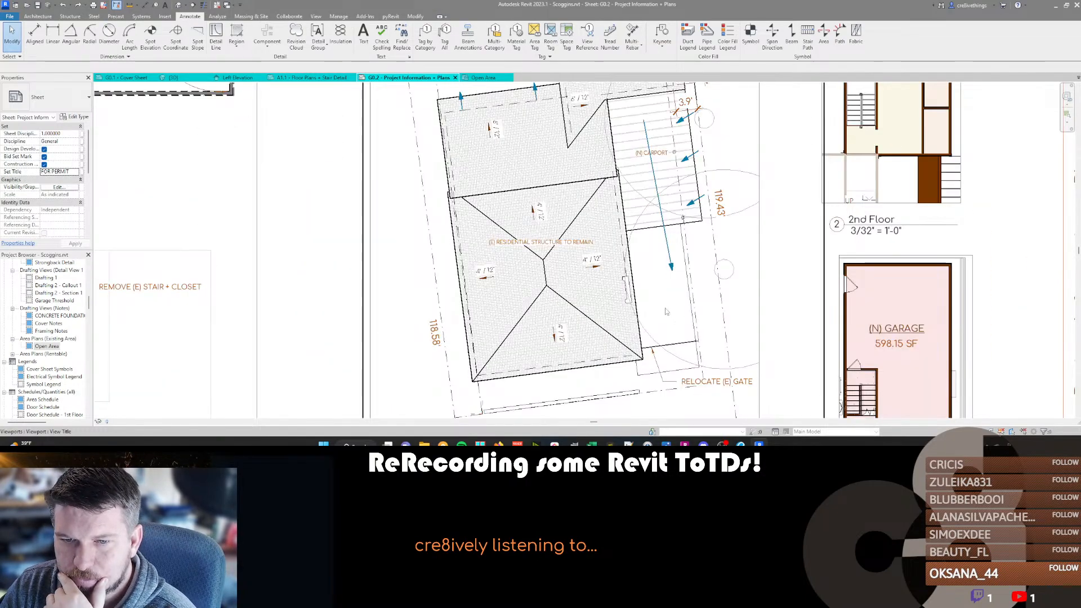
scroll(670, 219, down, 3)
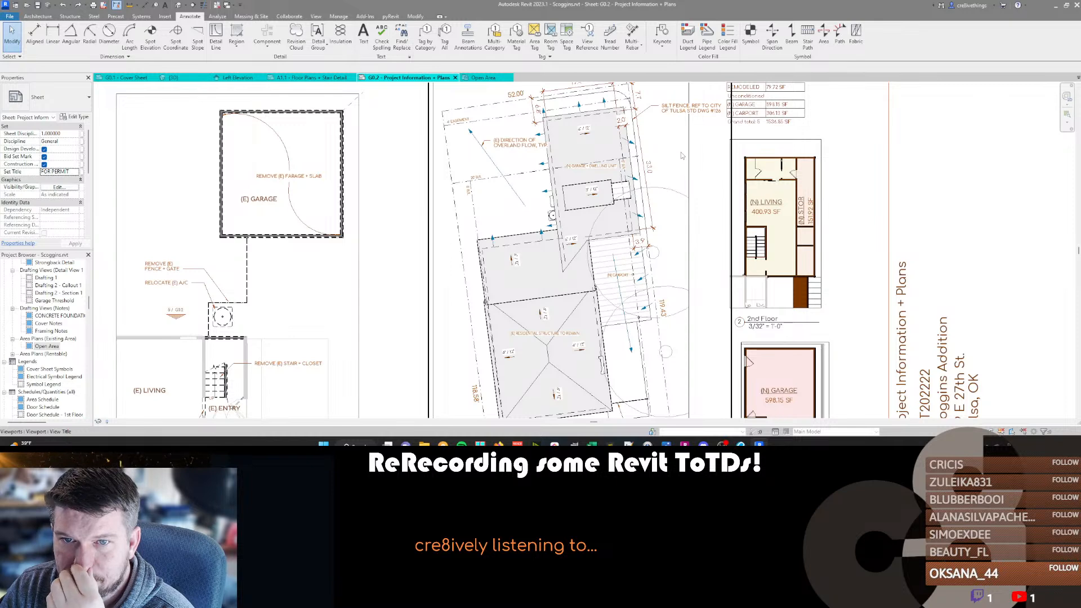
middle_drag(682, 158, 679, 191)
scroll(622, 169, up, 2)
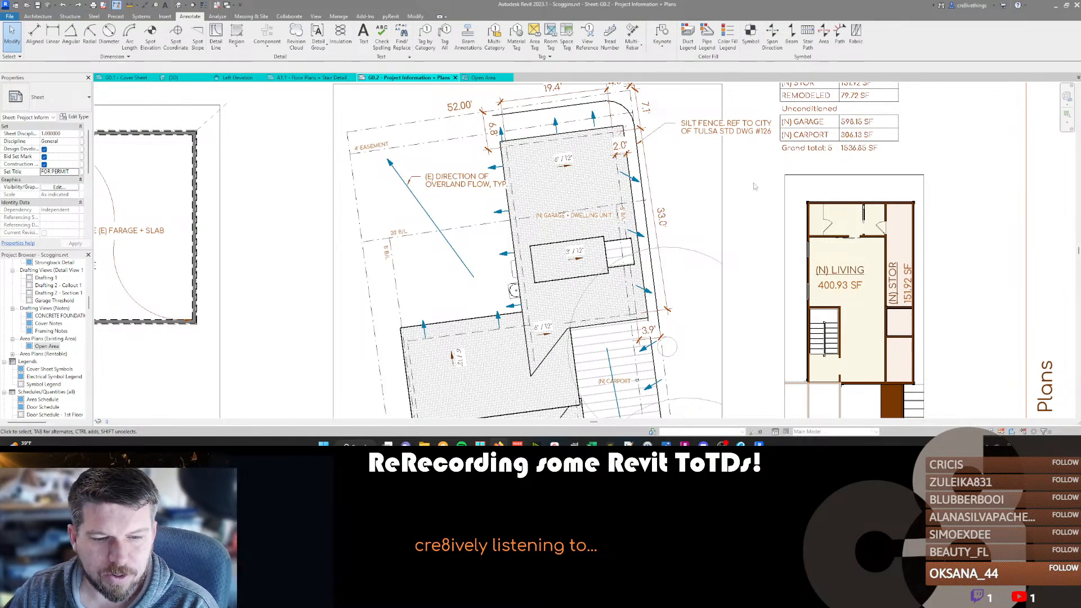
Switch to File Explorer and browse the folders and files in the main Scoggins Addition project folder.
click(424, 444)
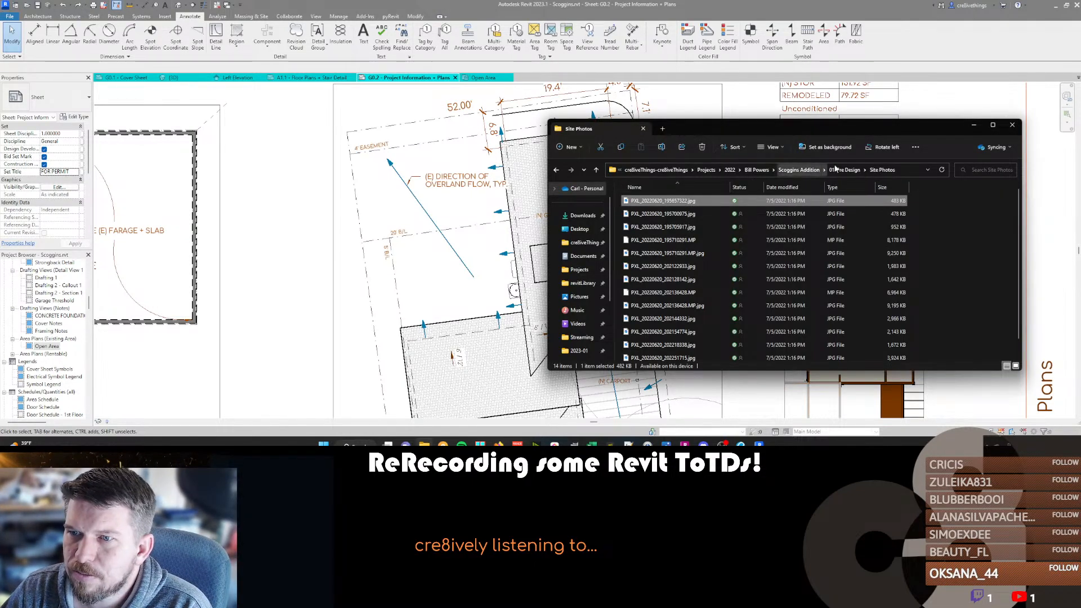
click(834, 169)
click(833, 168)
scroll(679, 248, down, 2)
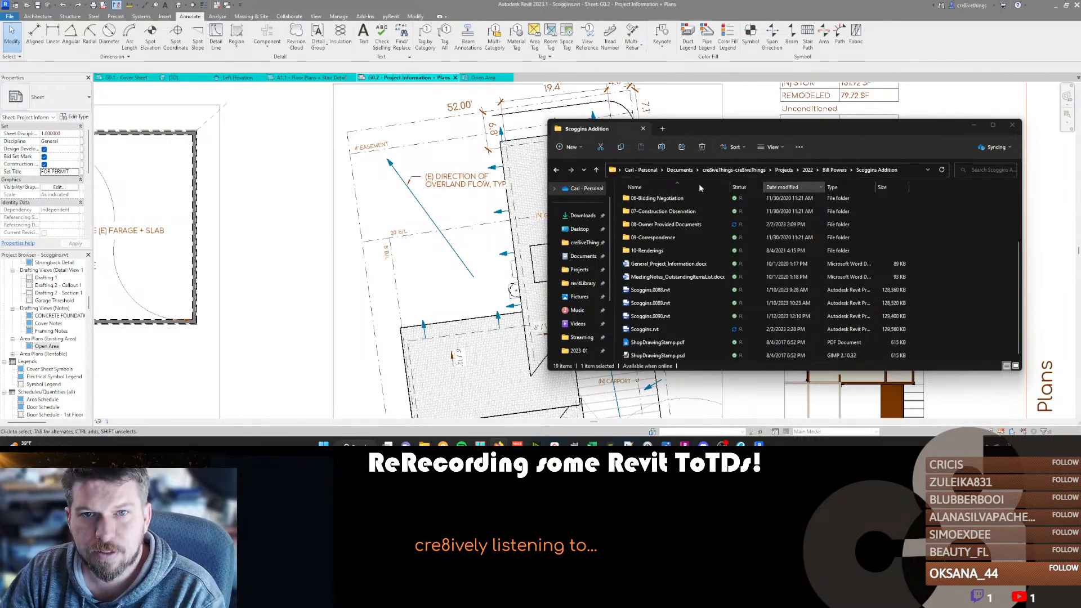
drag(804, 124, 732, 137)
scroll(450, 252, down, 3)
scroll(451, 252, down, 1)
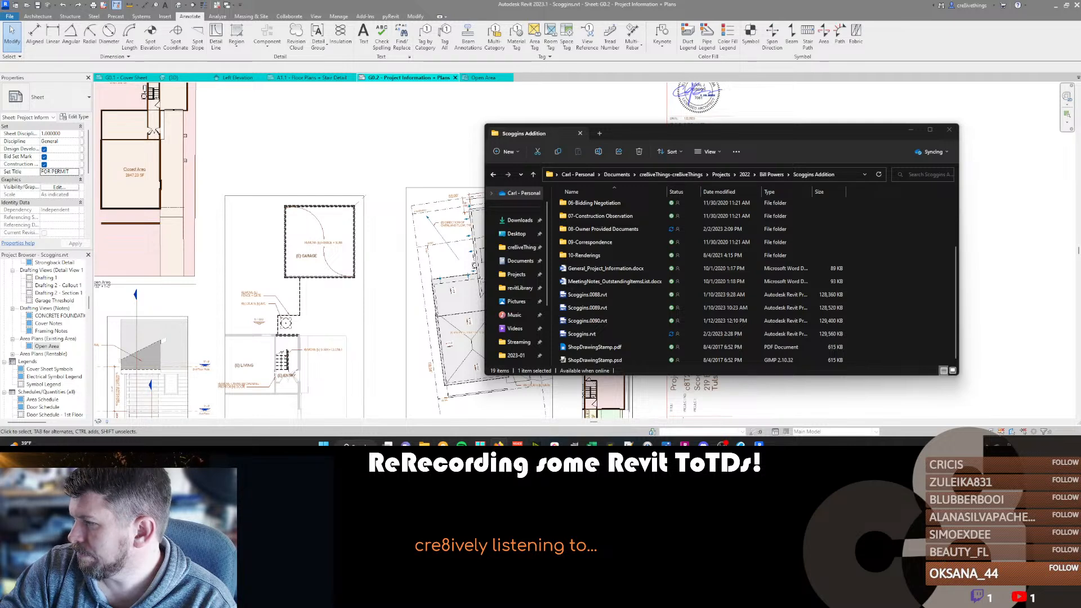
Search Windows for the Loupedeck app and move its Marketplace window out of the working area.
key(super)
text(louped)
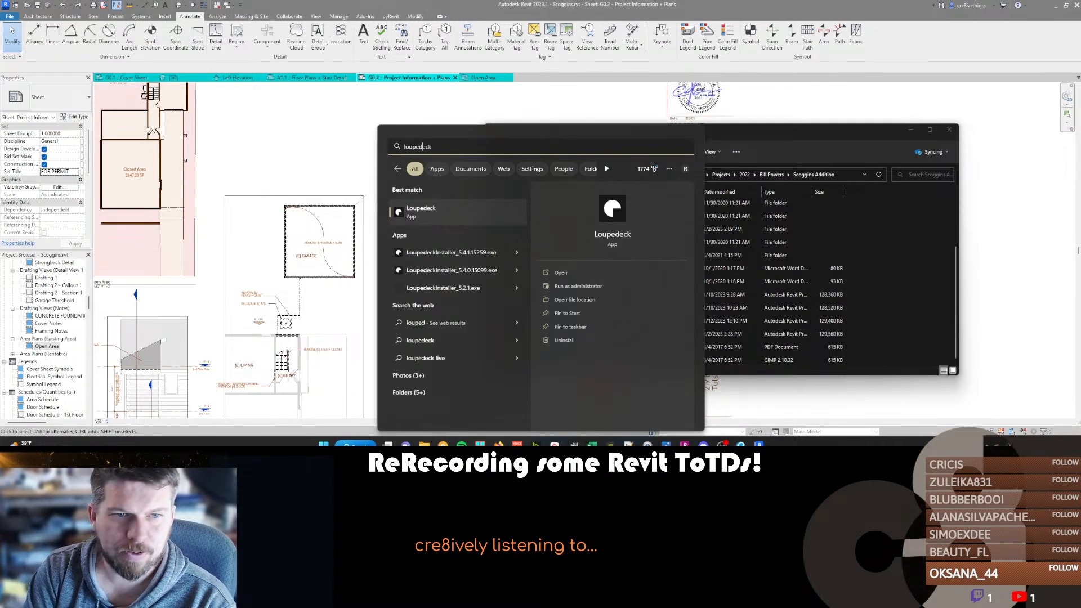
key(Escape)
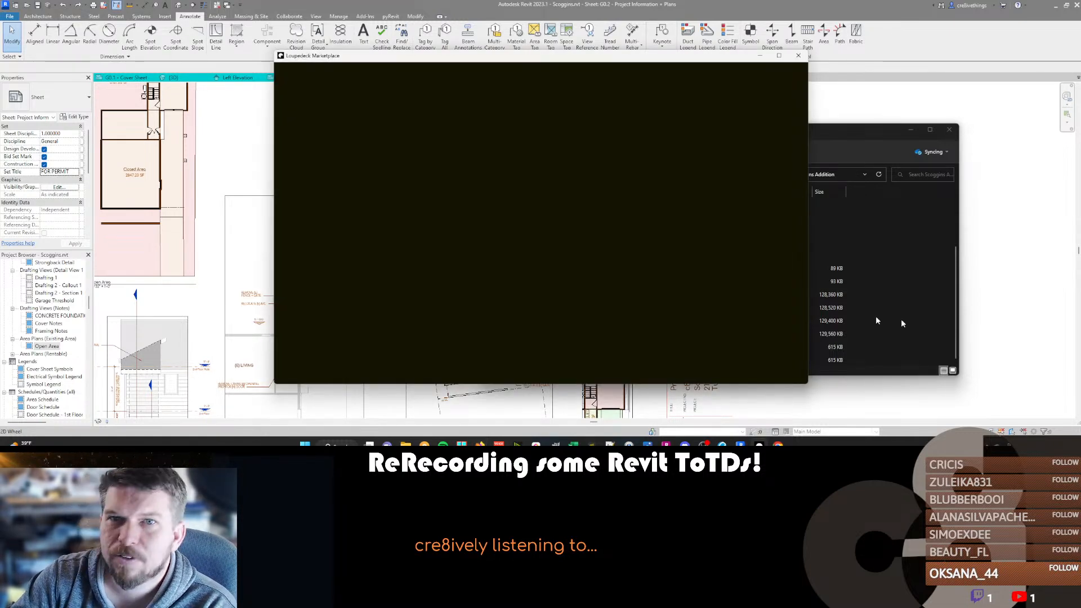
drag(596, 54, 1080, 110)
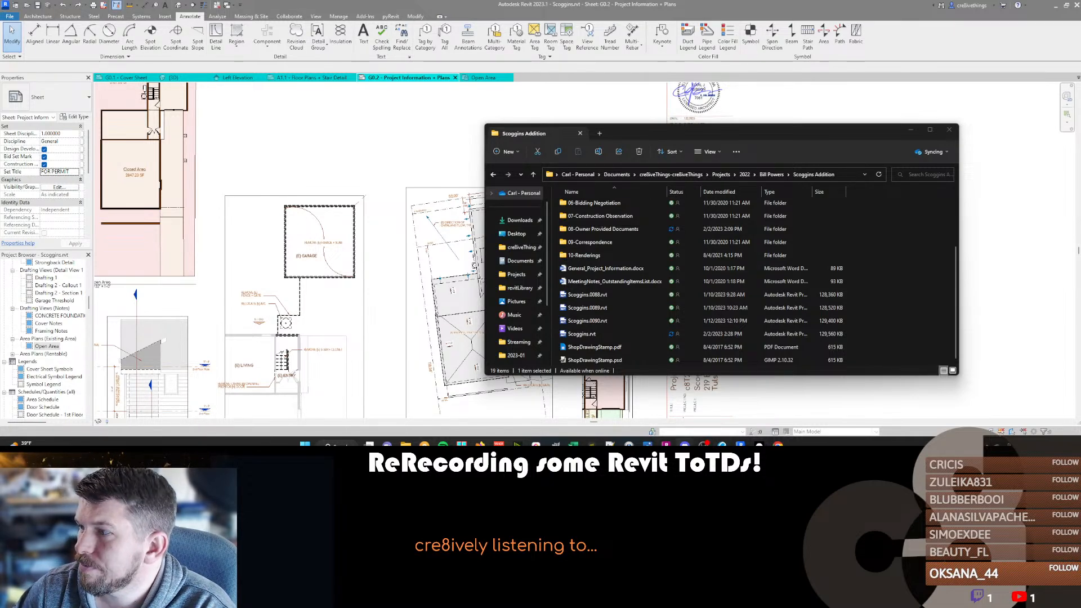
Switch back to Revit and examine the site plan's setback dimensions, building lines and neighbouring plans on sheet G0.2.
click(371, 283)
scroll(564, 164, up, 5)
scroll(563, 168, down, 4)
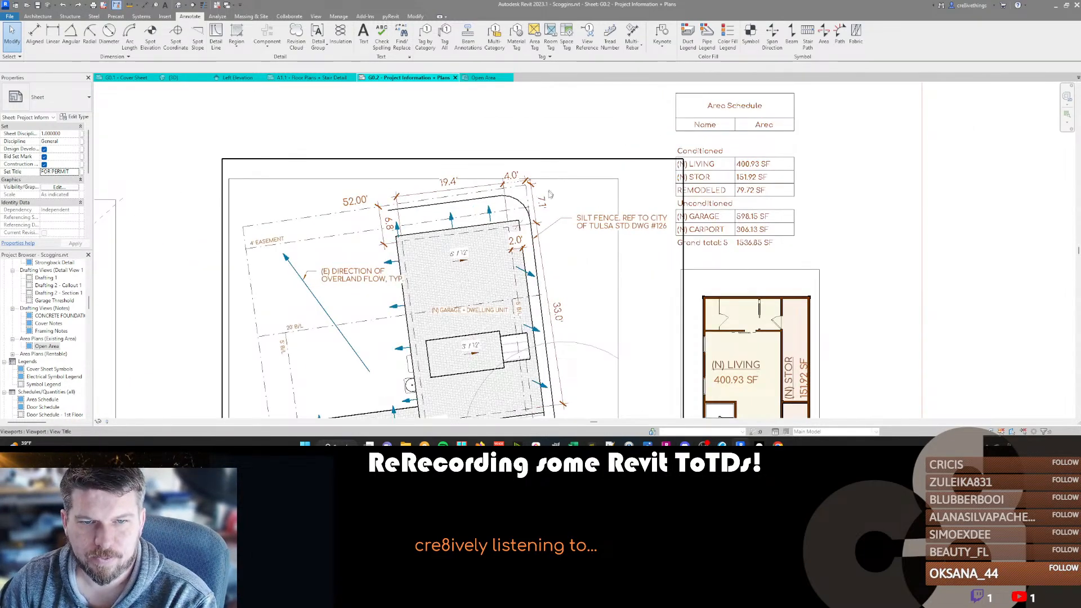
scroll(552, 181, up, 3)
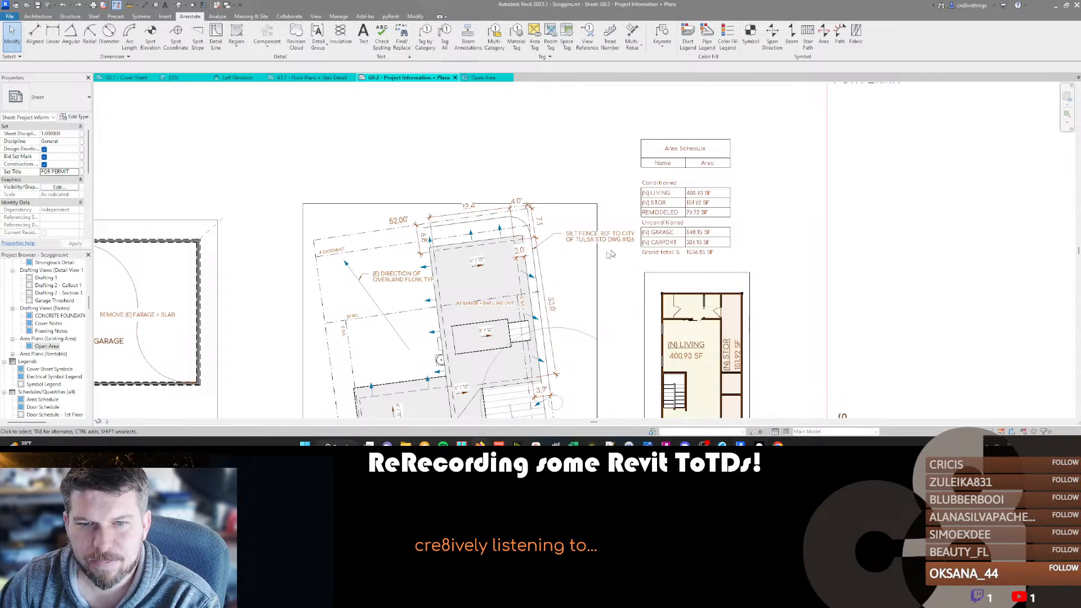
middle_drag(559, 264, 580, 188)
scroll(580, 188, down, 1)
scroll(581, 187, down, 2)
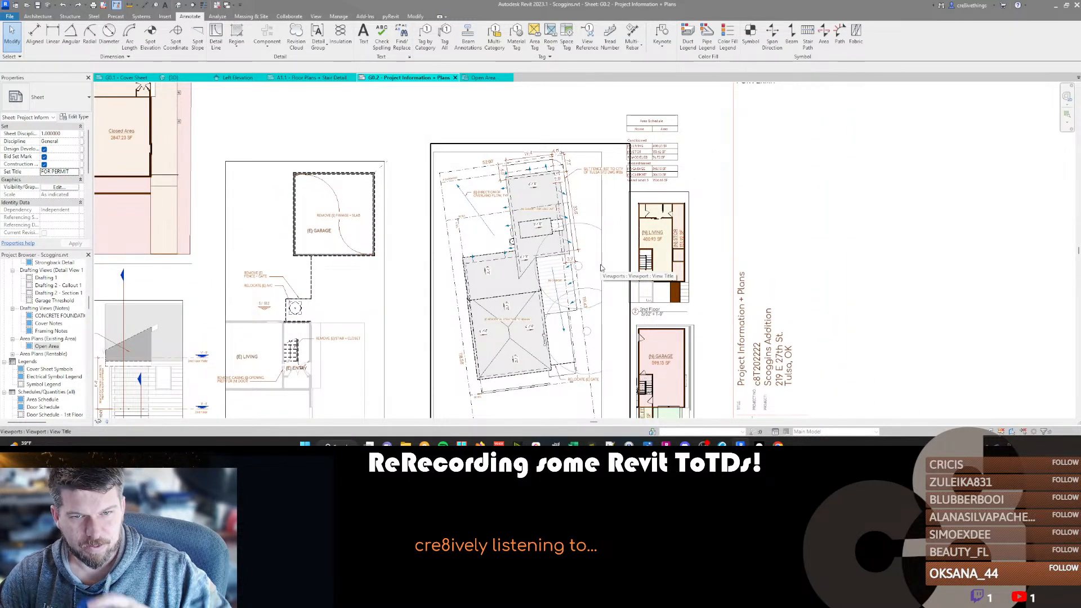
middle_drag(519, 261, 544, 259)
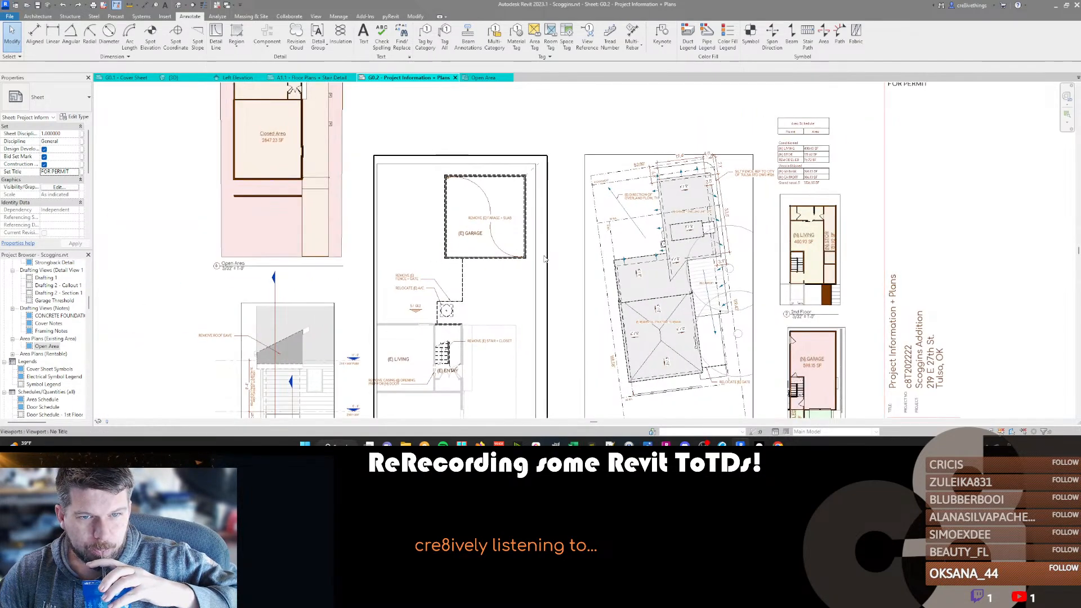
scroll(544, 259, down, 3)
scroll(544, 259, up, 2)
Activate the site plan viewport, enable temporary view properties and set the phase filter to Show All.
click(653, 217)
double_click(653, 216)
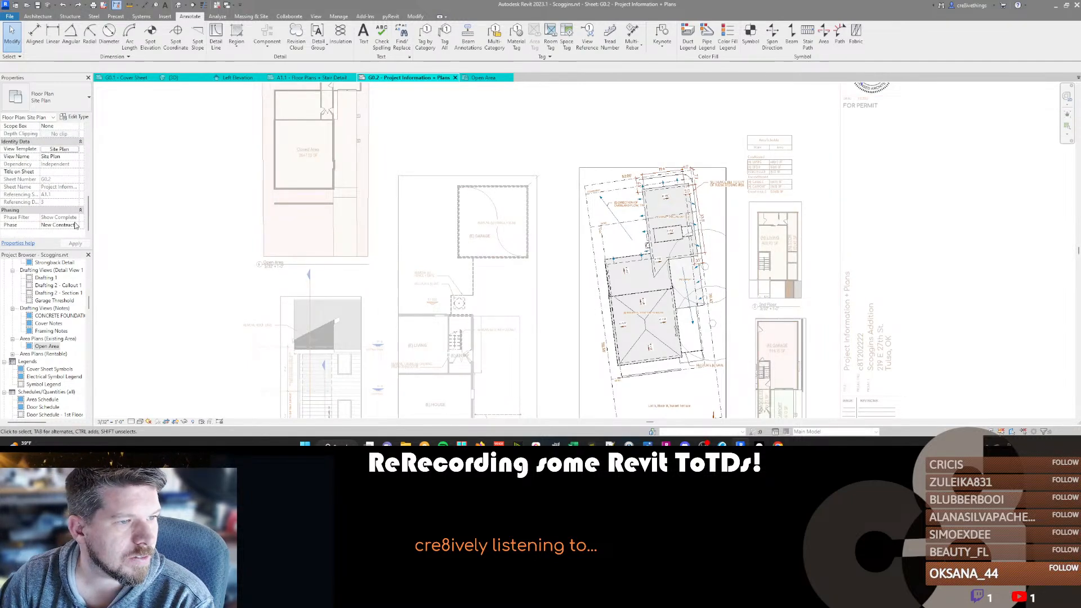
key(t)
key(v)
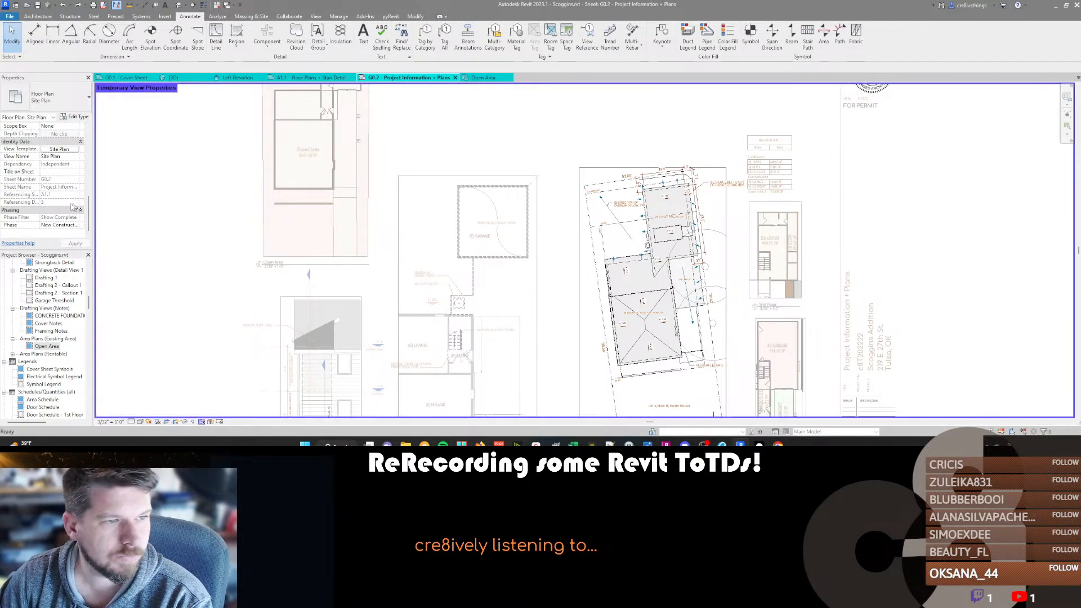
click(81, 217)
click(75, 217)
click(56, 225)
Inspect the garage roof edge in the site plan and set the temporary phase filter back to Show Complete.
scroll(658, 214, up, 5)
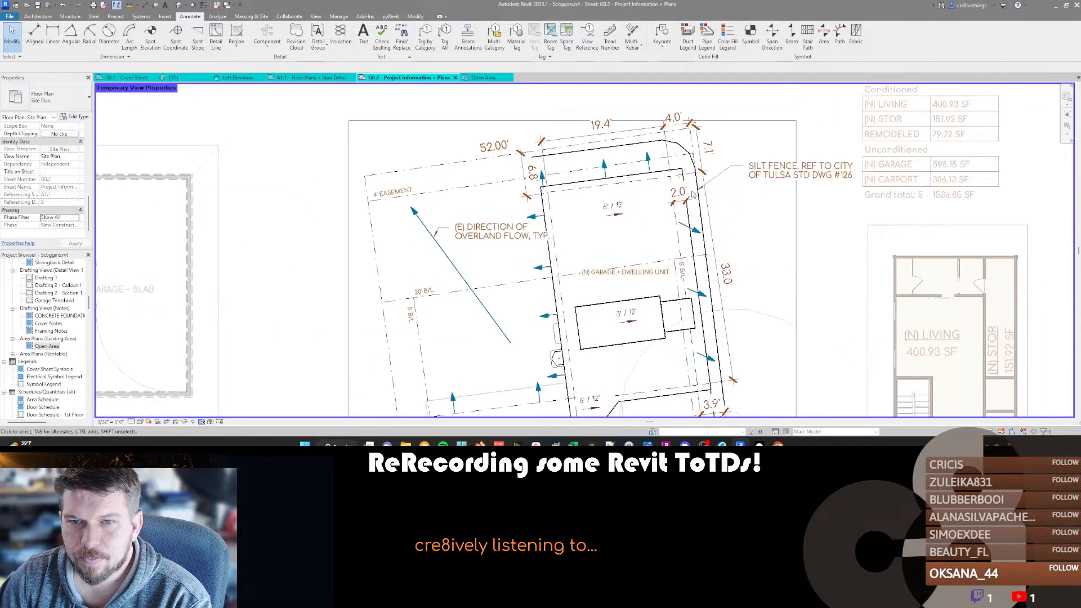
click(638, 234)
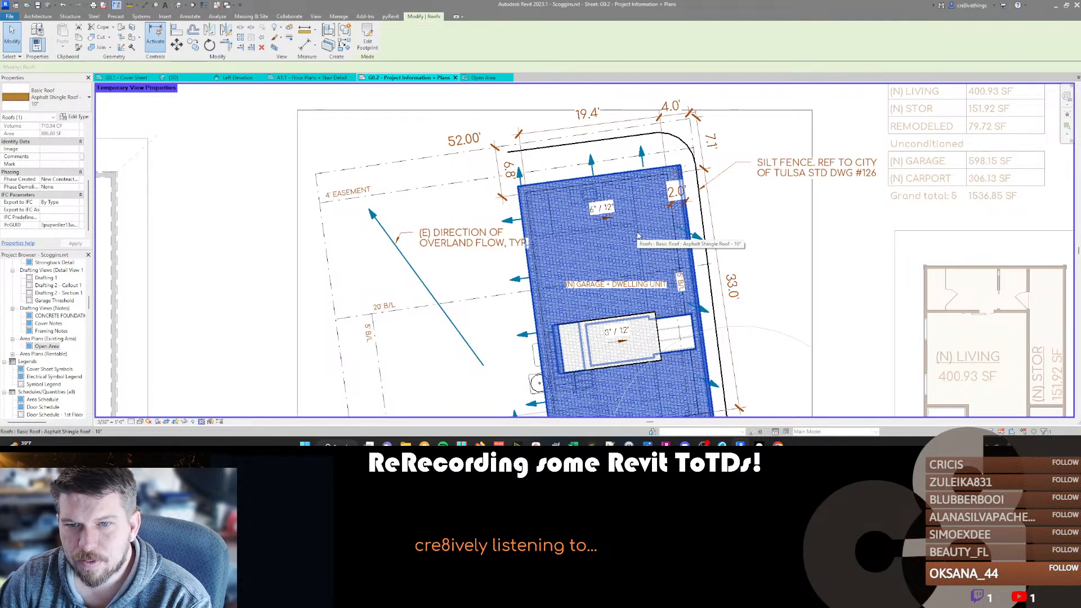
key(Escape)
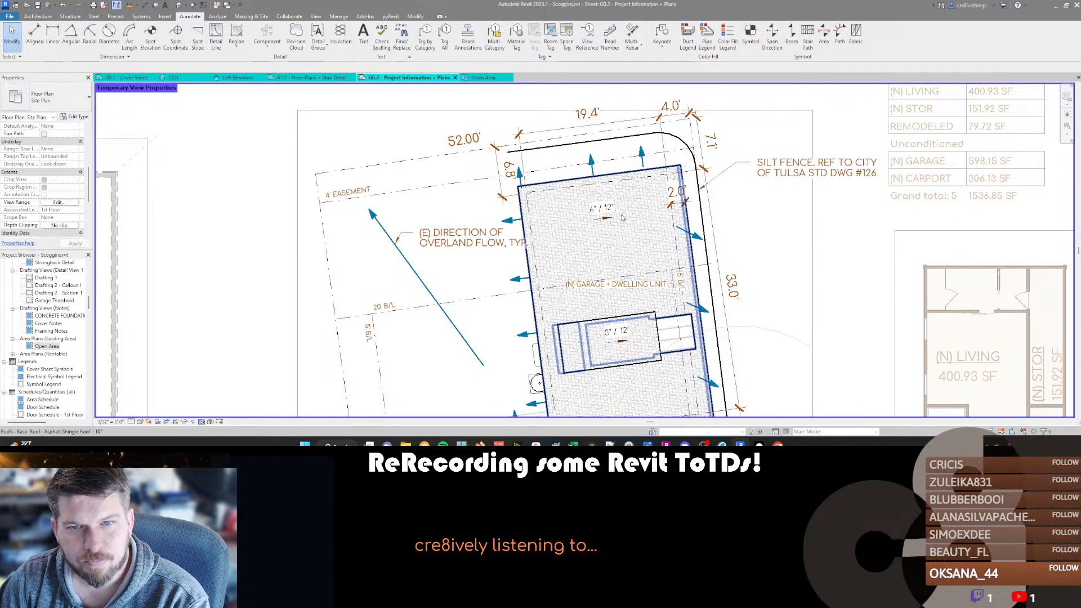
scroll(62, 206, down, 4)
click(75, 217)
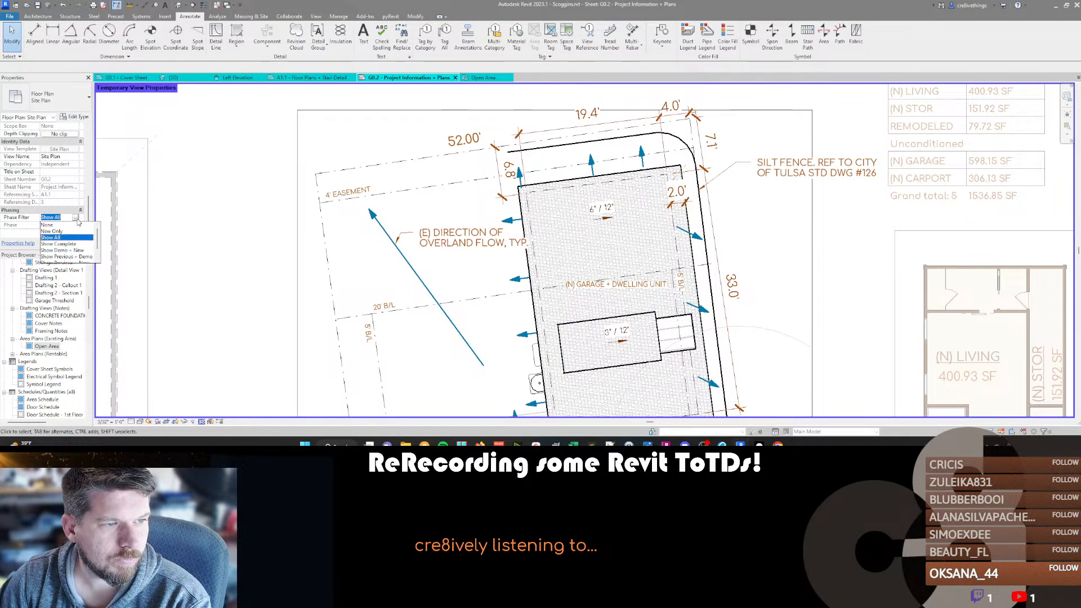
click(67, 244)
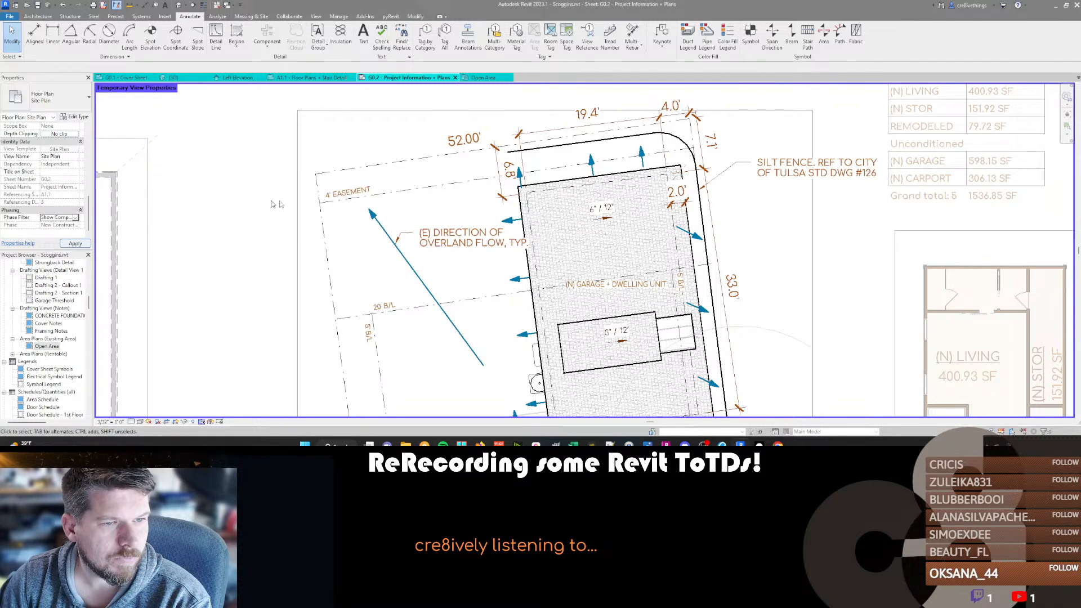
click(74, 243)
Open the 1st Floor Working floor plan from the project's views.
scroll(54, 276, up, 5)
scroll(54, 275, up, 3)
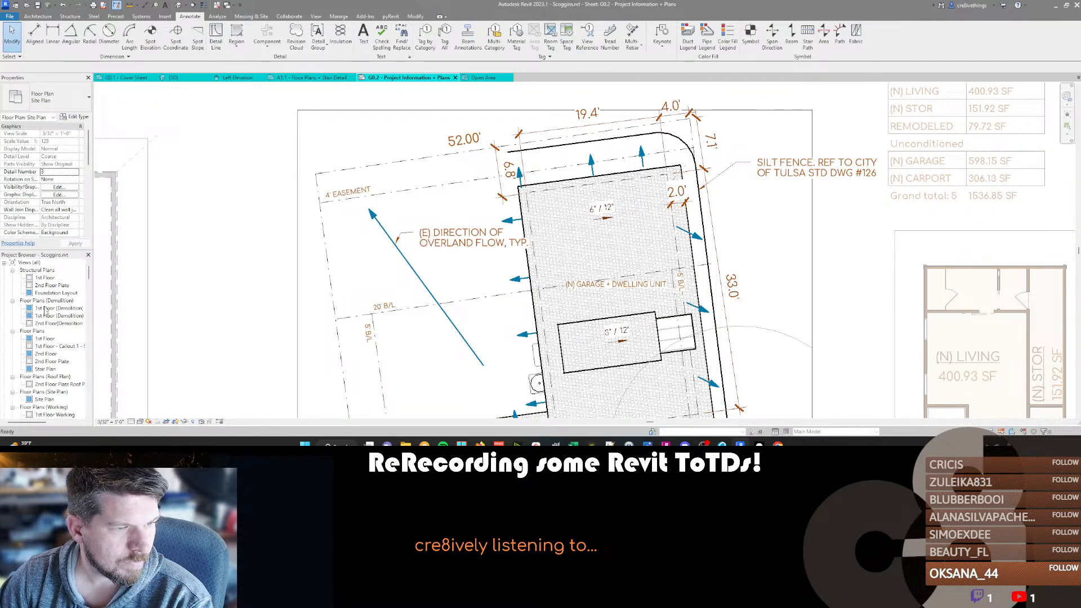
scroll(56, 391, down, 1)
double_click(56, 391)
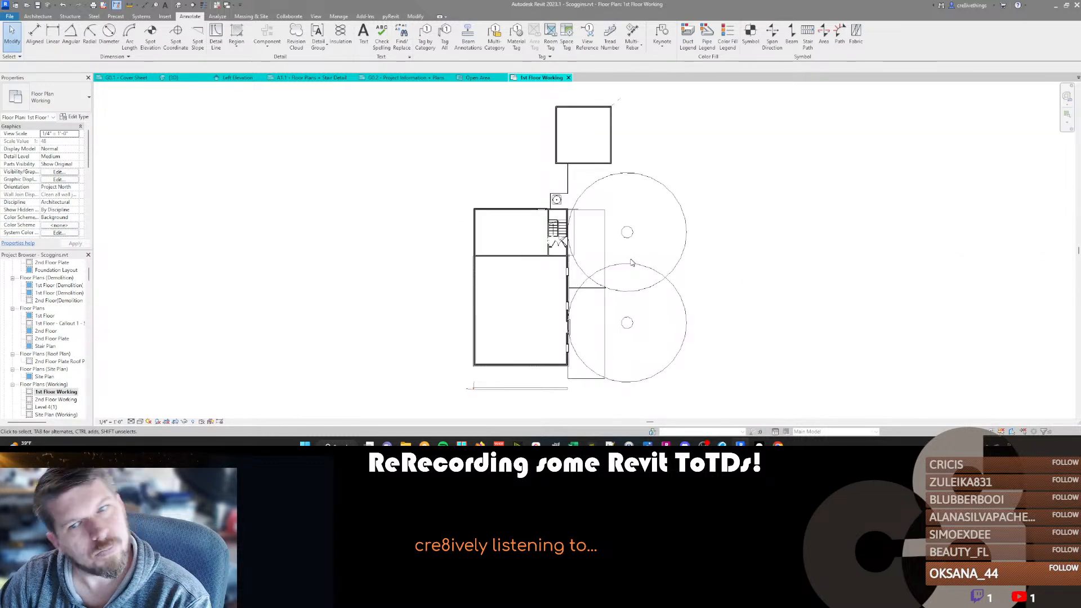
Set the 1st Floor Working plan's phase to New Construction and its phase filter to Show All.
middle_drag(625, 175, 506, 229)
scroll(507, 229, down, 1)
scroll(53, 199, down, 6)
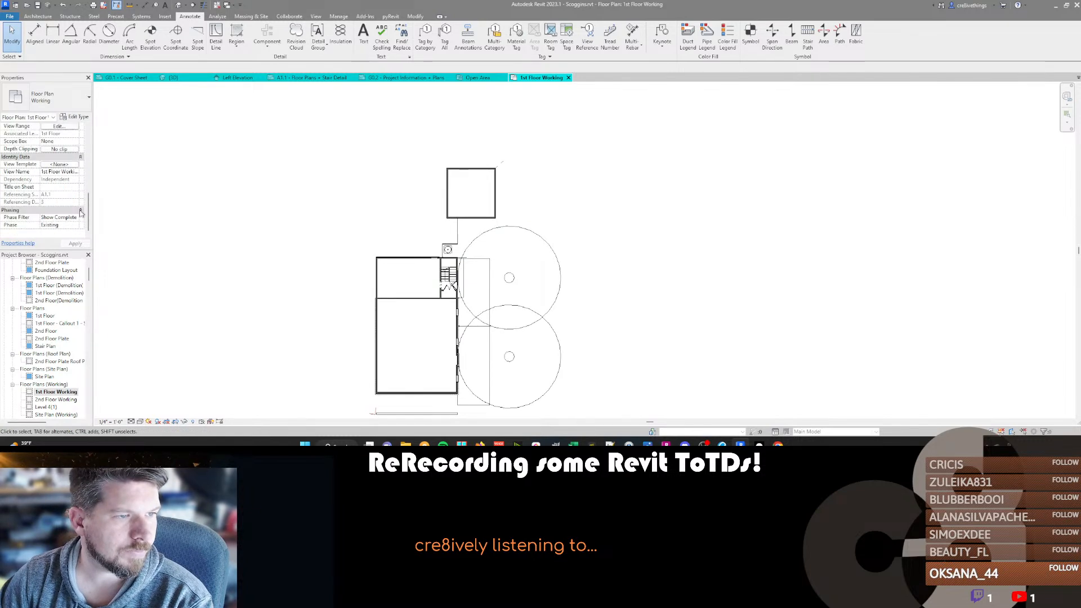
click(72, 225)
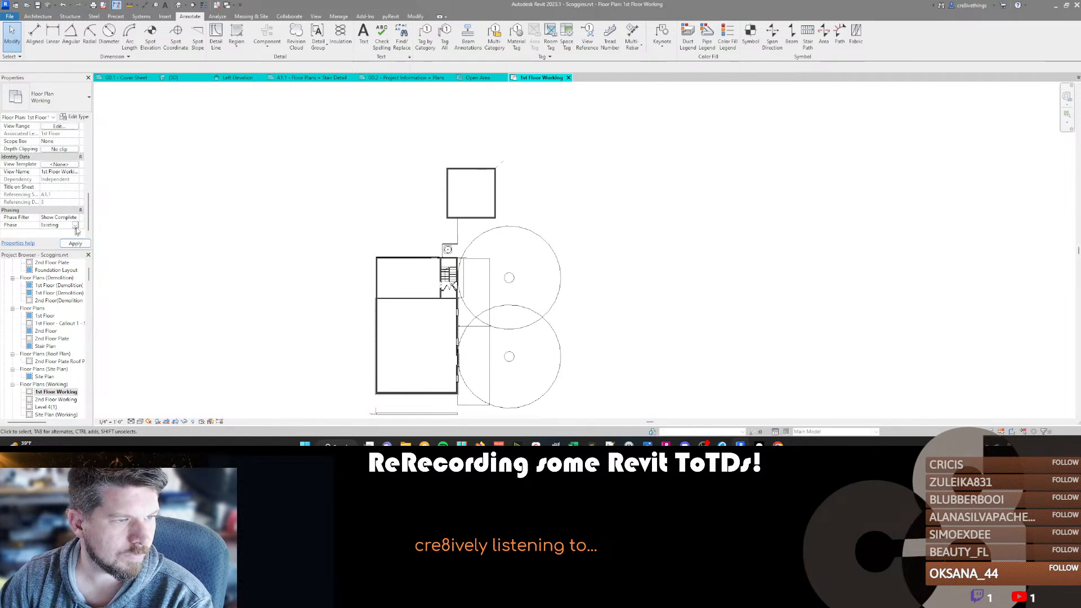
click(76, 226)
click(66, 238)
click(74, 218)
click(75, 218)
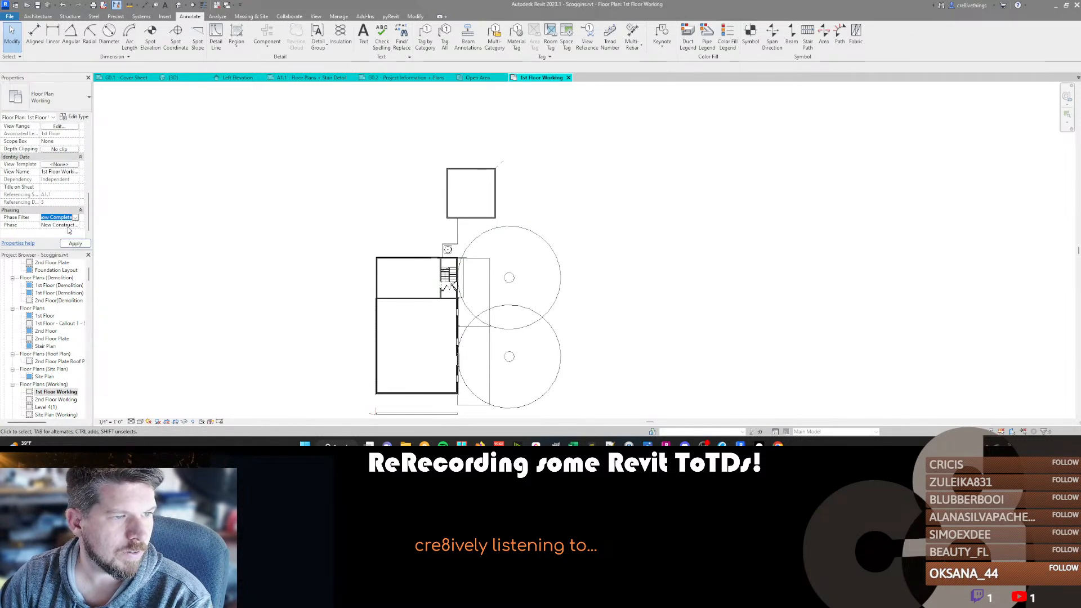
click(68, 225)
Compare the demolished and new garage walls in the working plan, and return to sheet G0.2 to review the site plan.
scroll(518, 174, up, 5)
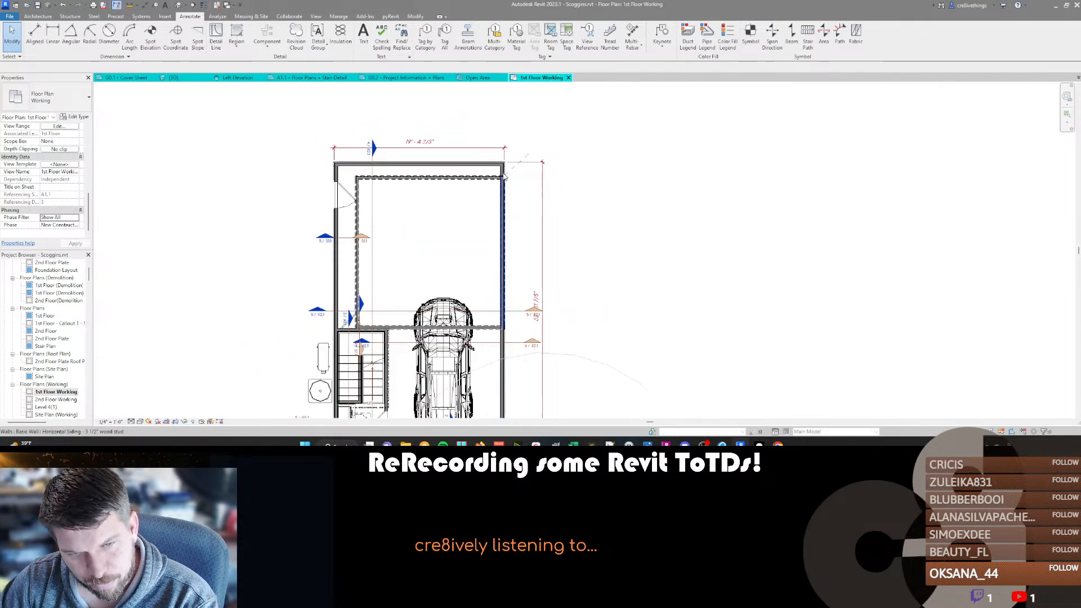
scroll(505, 177, down, 1)
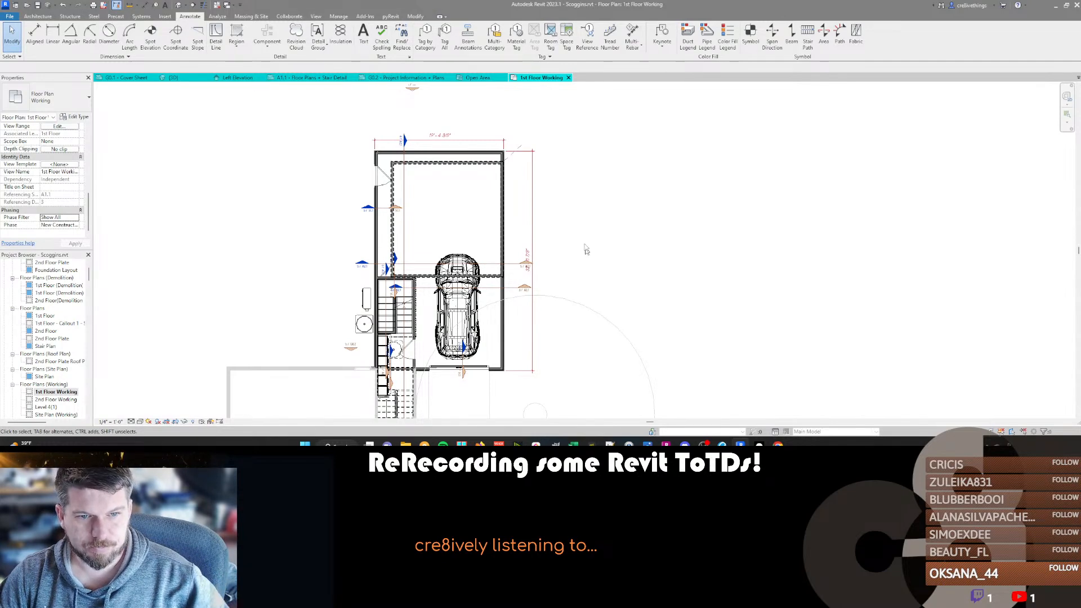
scroll(589, 260, down, 3)
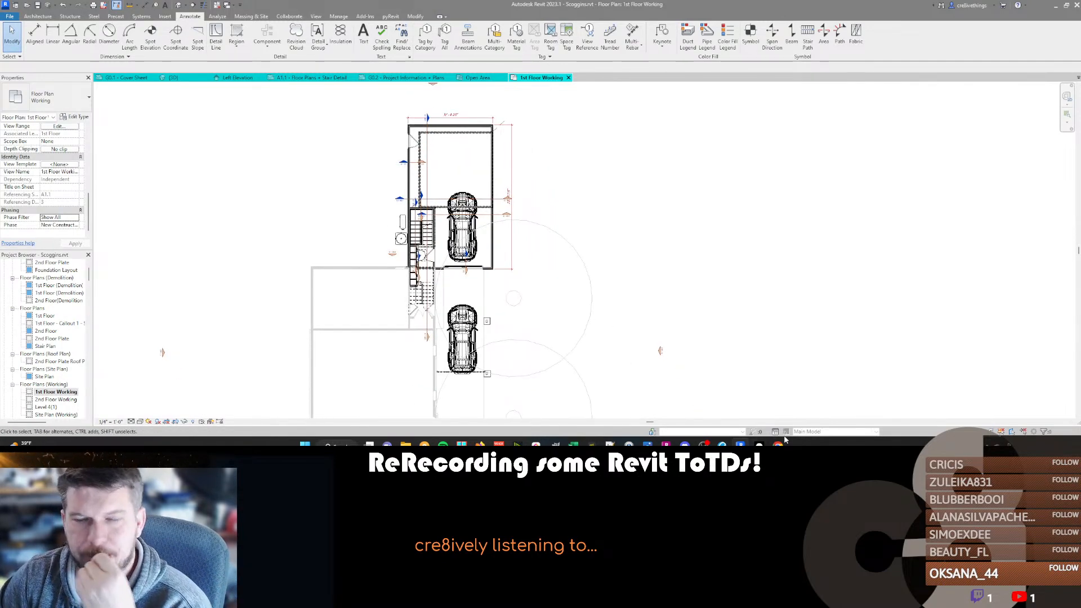
click(387, 79)
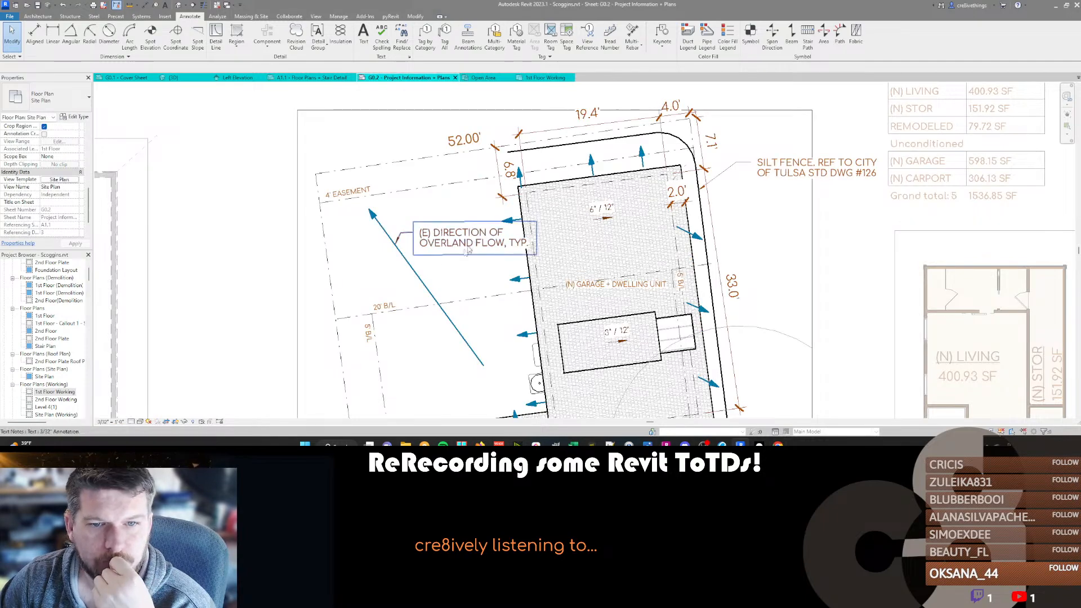
middle_drag(419, 283, 361, 178)
scroll(362, 178, down, 2)
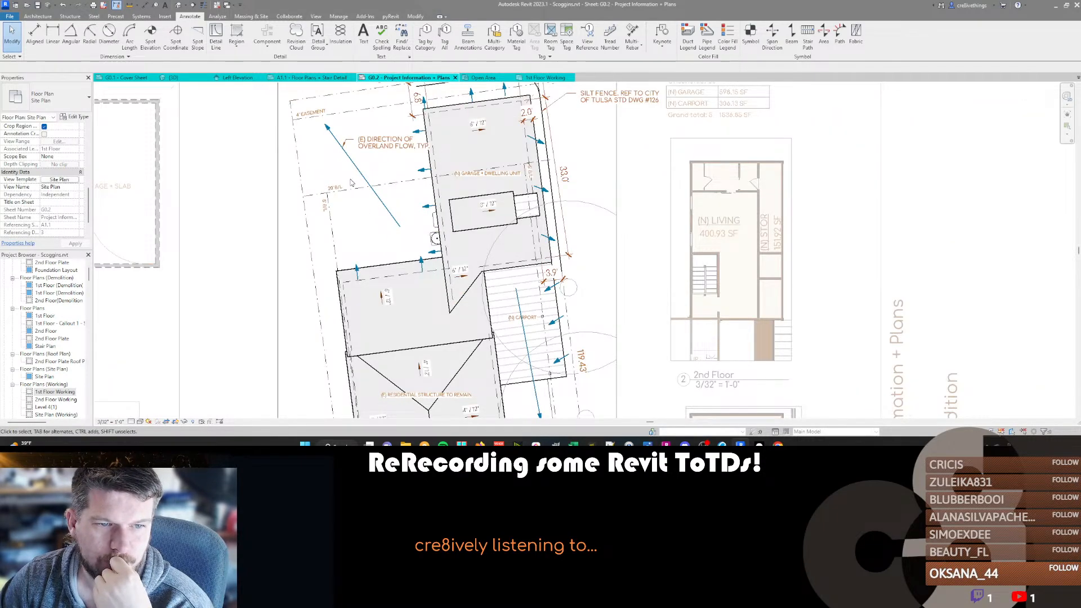
scroll(351, 183, down, 1)
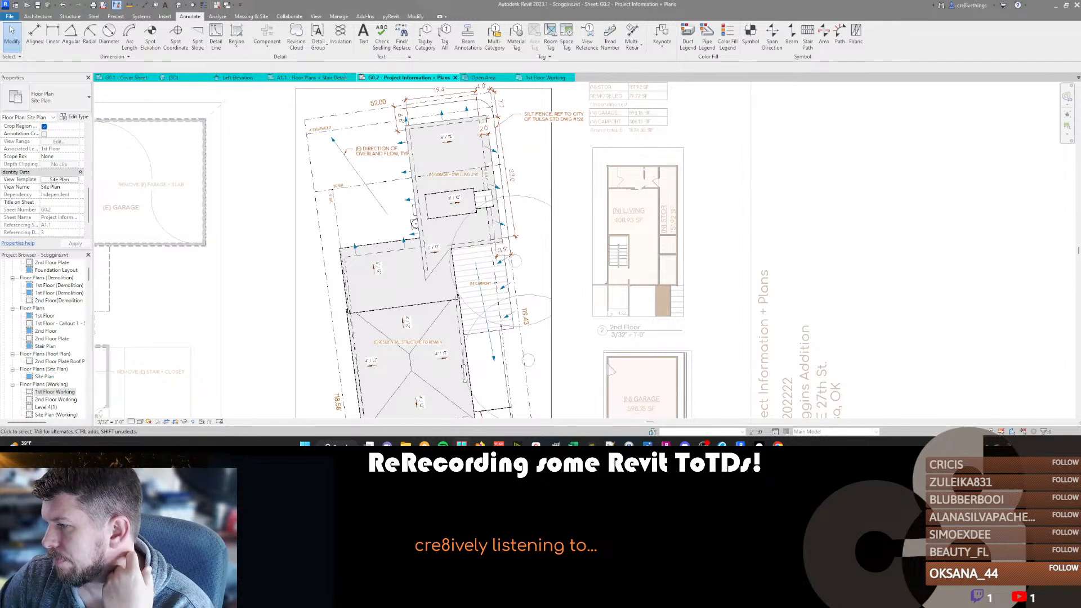
key(alt+Tab)
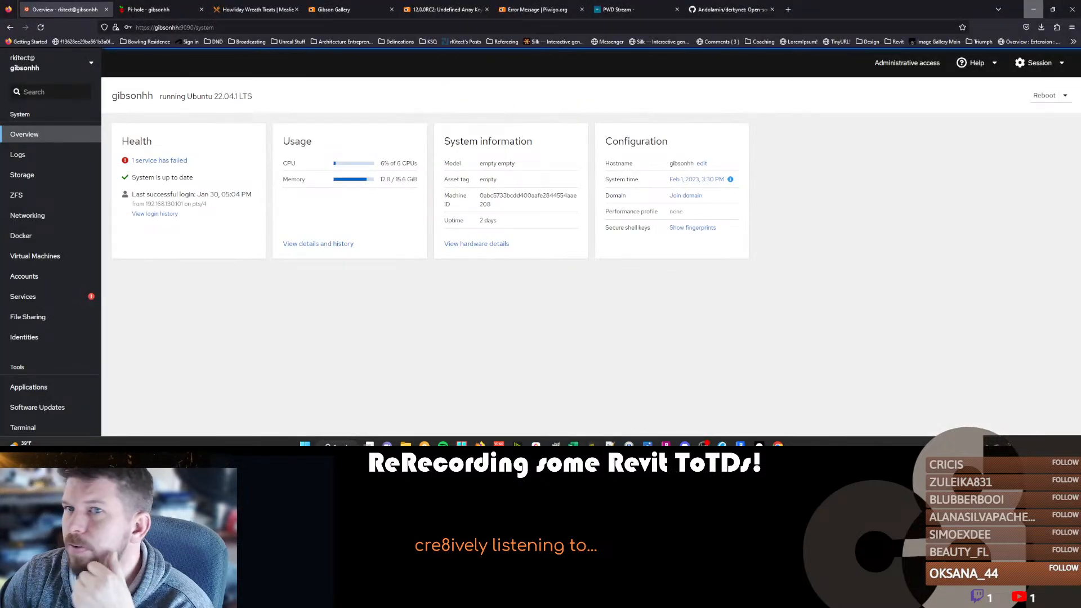
key(alt+Tab)
key(alt+Tab)
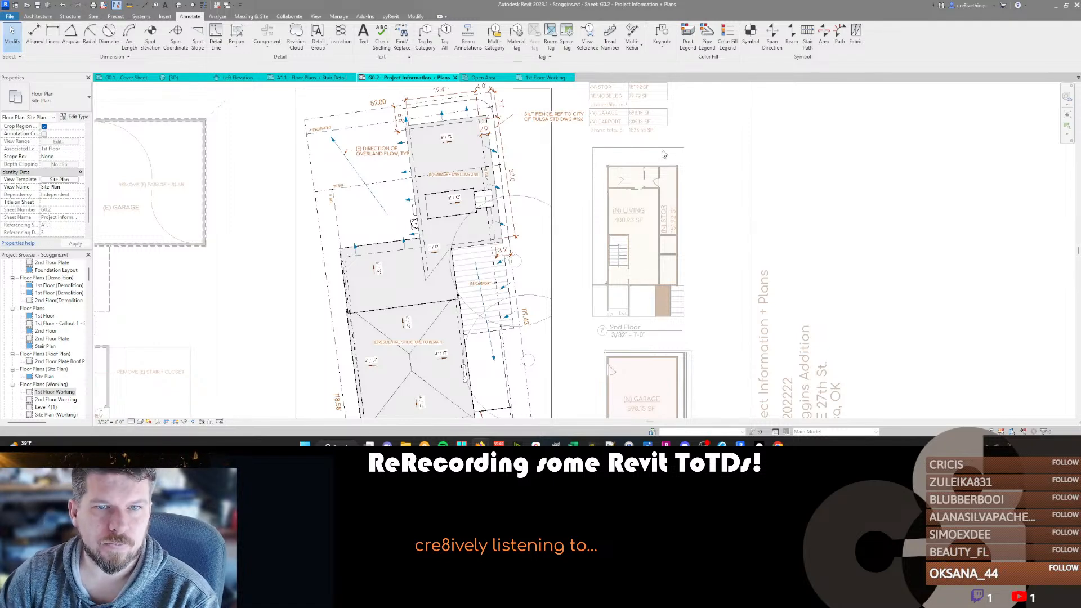
Activate the Open Area plan's viewport on the sheet for editing.
scroll(470, 224, down, 3)
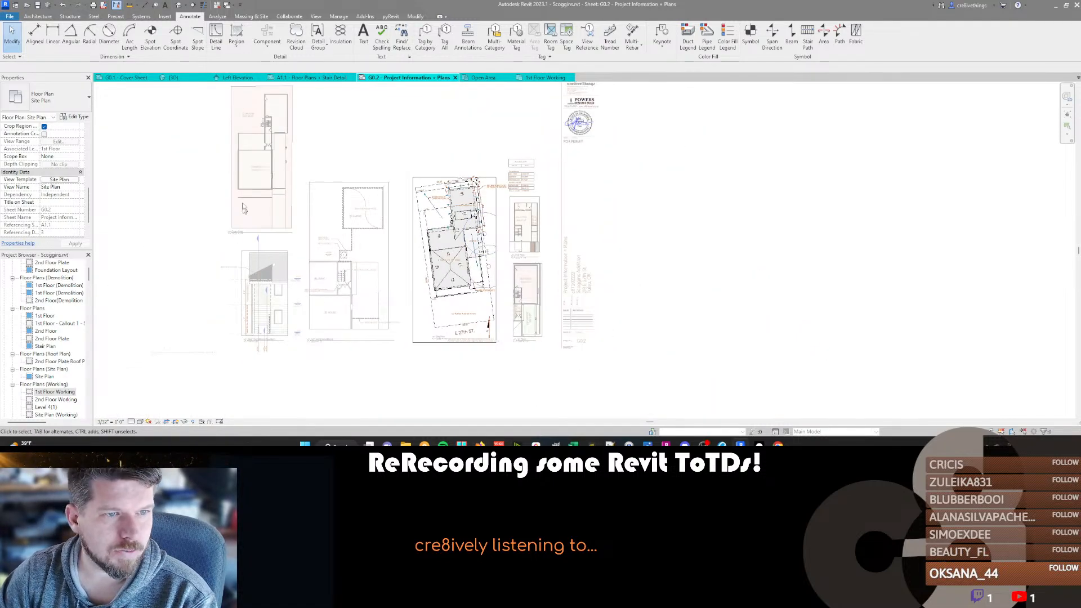
scroll(248, 172, up, 3)
double_click(247, 174)
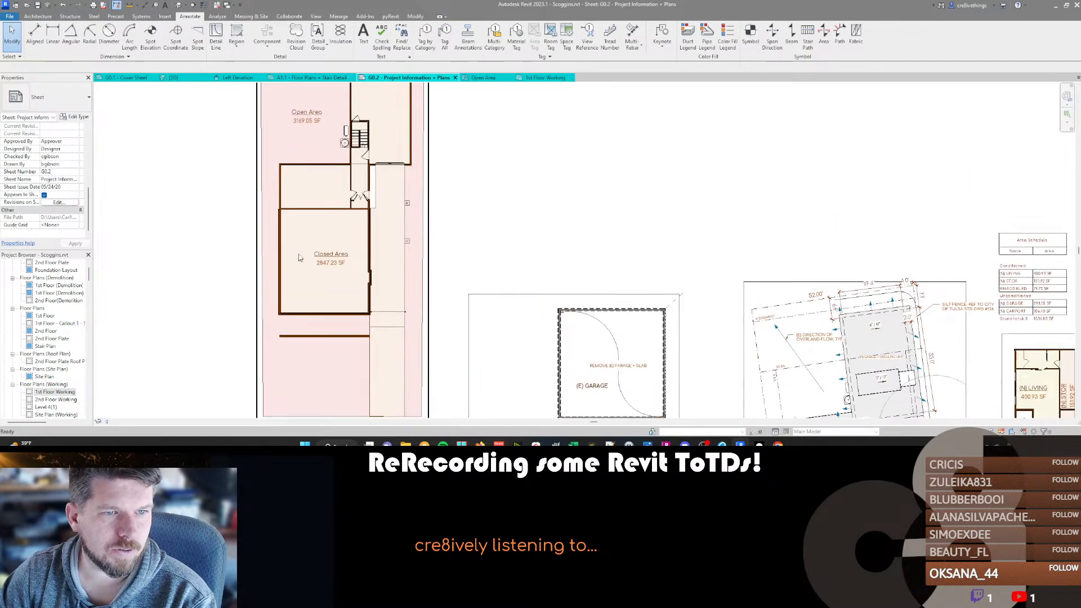
double_click(317, 156)
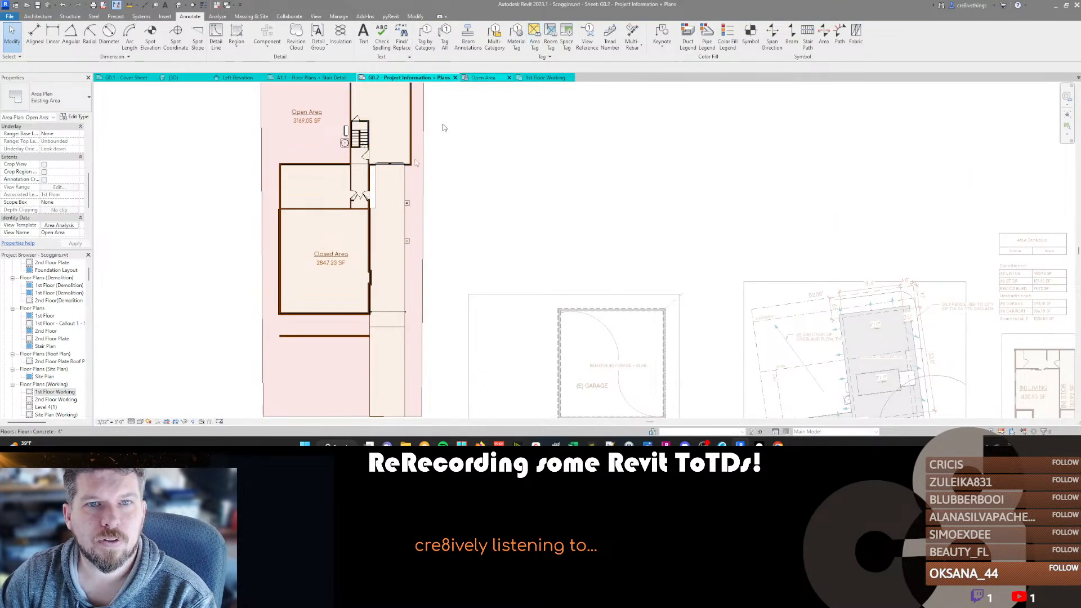
Try to trim the area boundary lines along the house wall beside the driveway.
scroll(365, 162, up, 3)
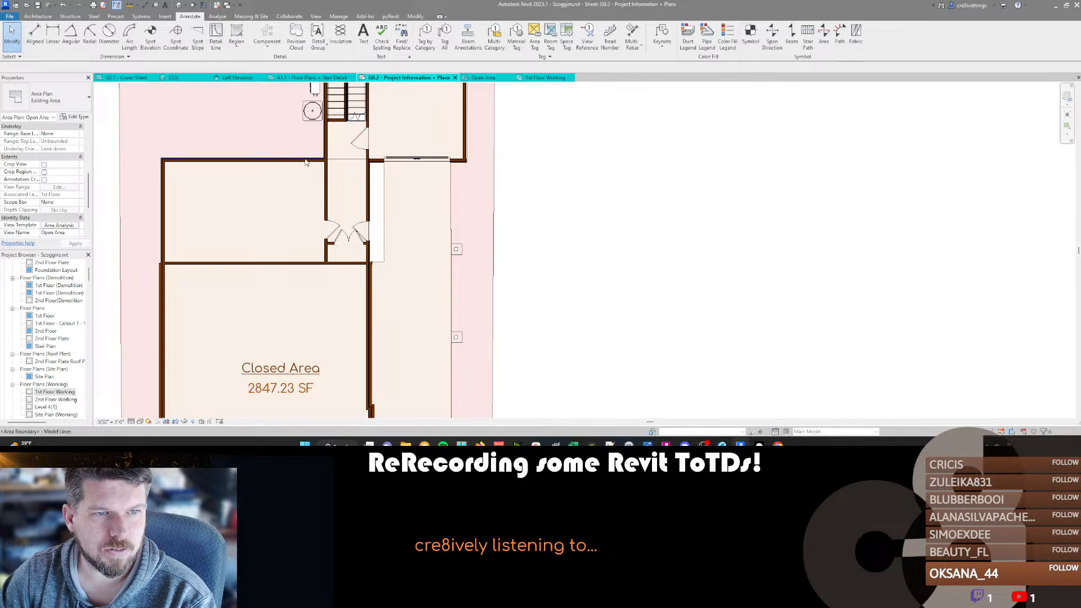
scroll(305, 162, up, 2)
click(494, 199)
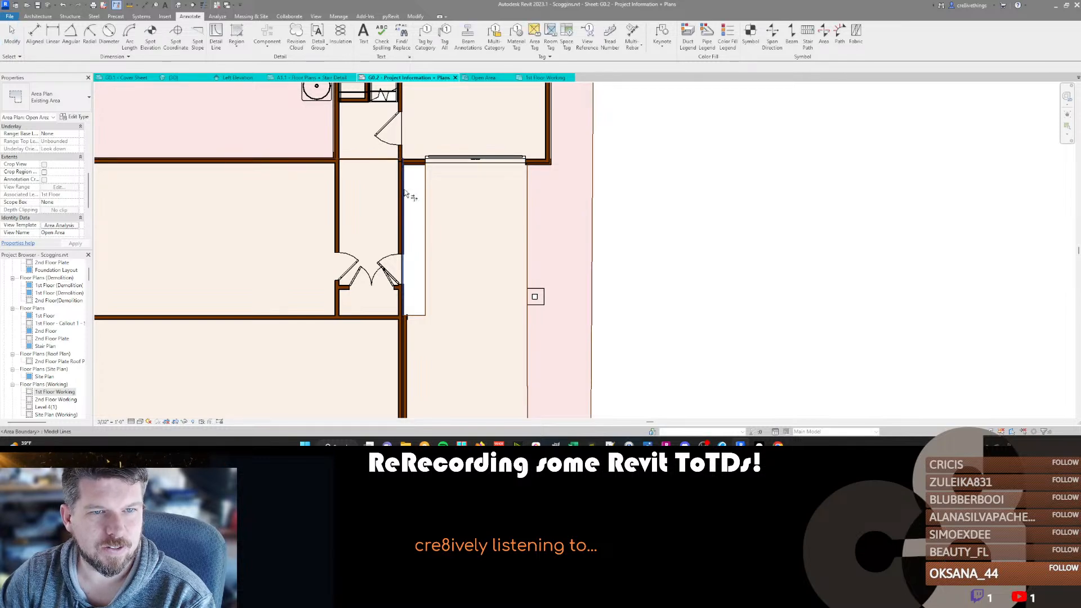
scroll(402, 158, down, 3)
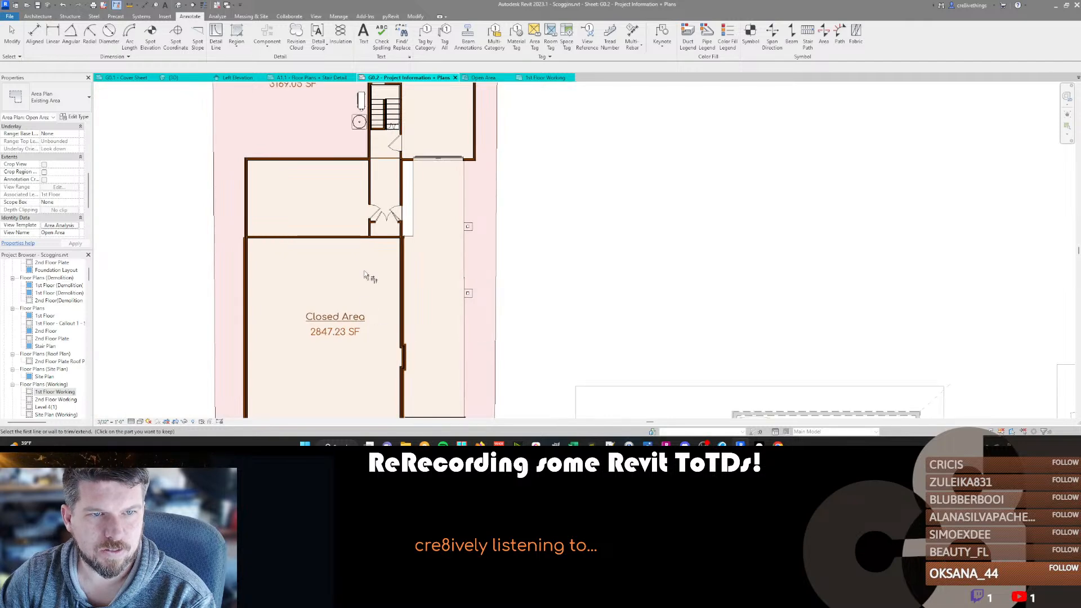
middle_drag(385, 196, 425, 231)
scroll(426, 231, up, 2)
key(Escape)
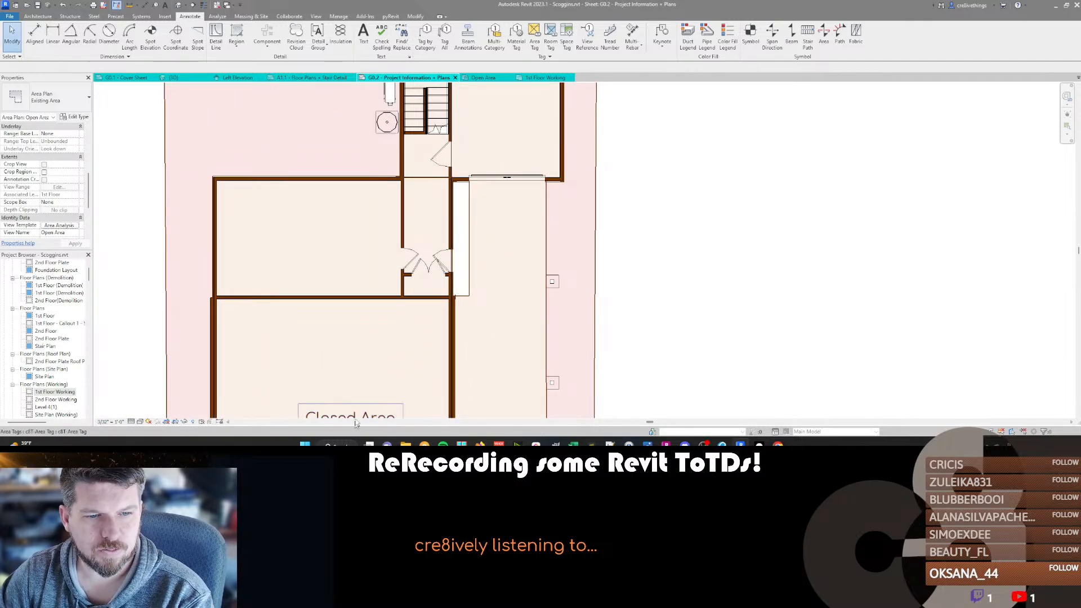
Select the Closed Area to check its extent, and isolate the area boundary lines in the view.
click(356, 408)
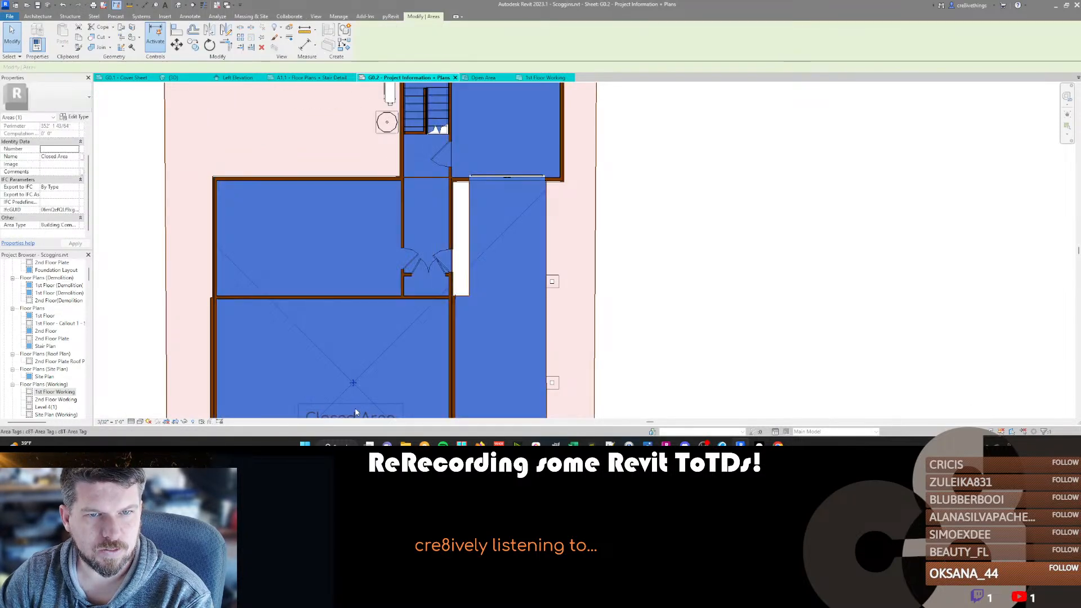
middle_drag(361, 394, 406, 291)
key(Escape)
middle_drag(511, 205, 497, 234)
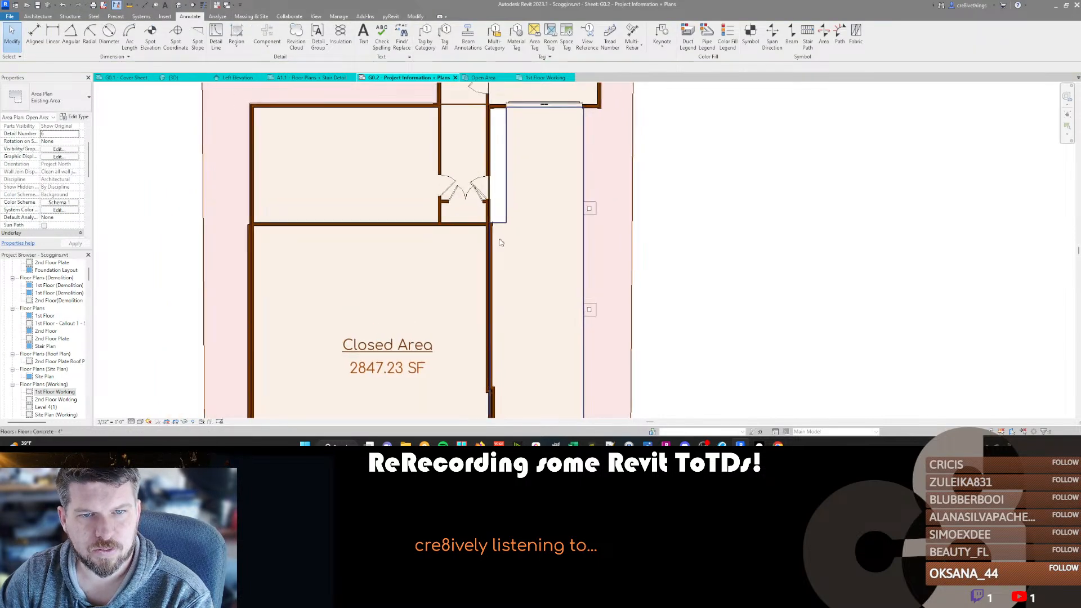
click(489, 182)
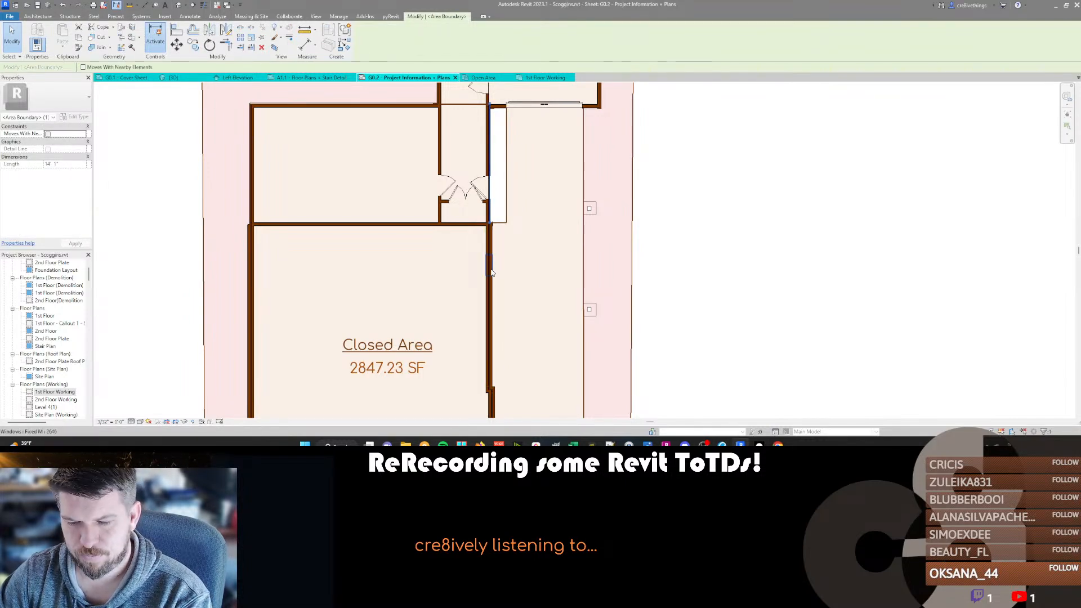
key(i)
key(c)
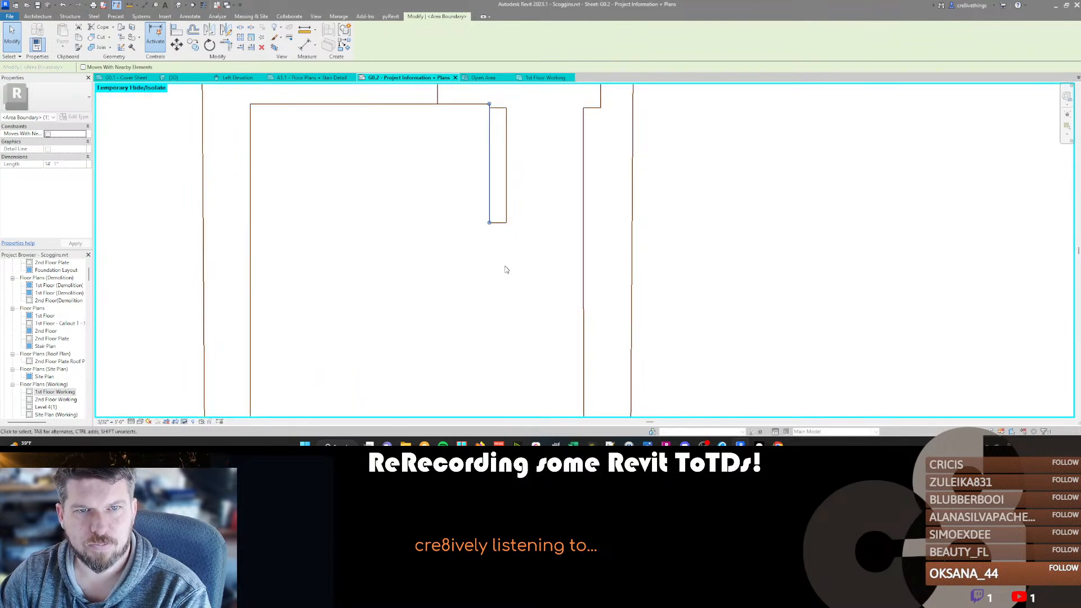
Trim the isolated boundary lines into a closed outline around the existing house, and restore the hidden elements.
scroll(506, 269, down, 4)
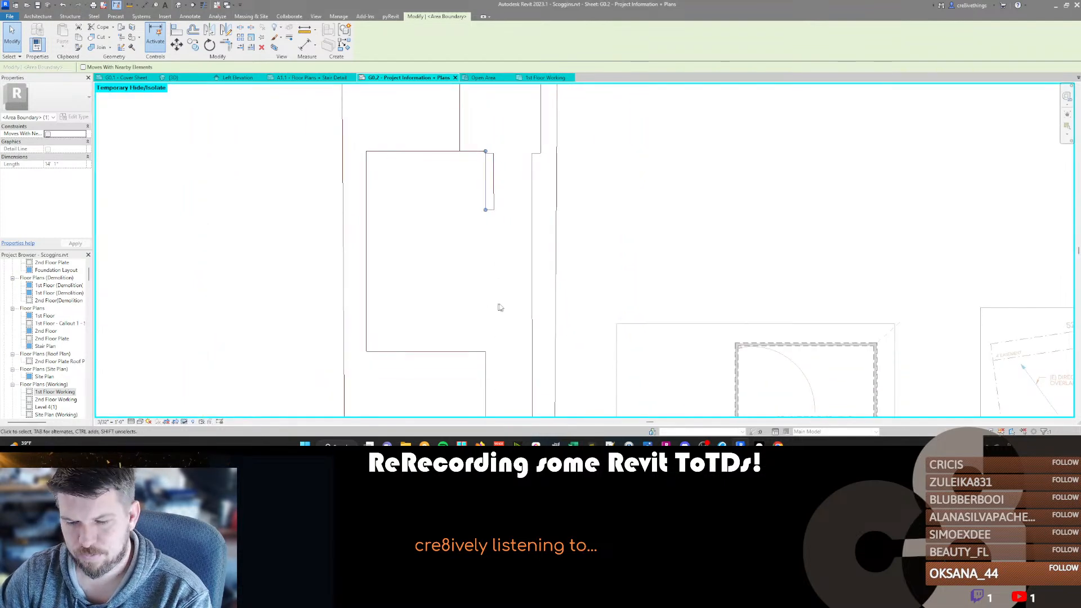
key(Escape)
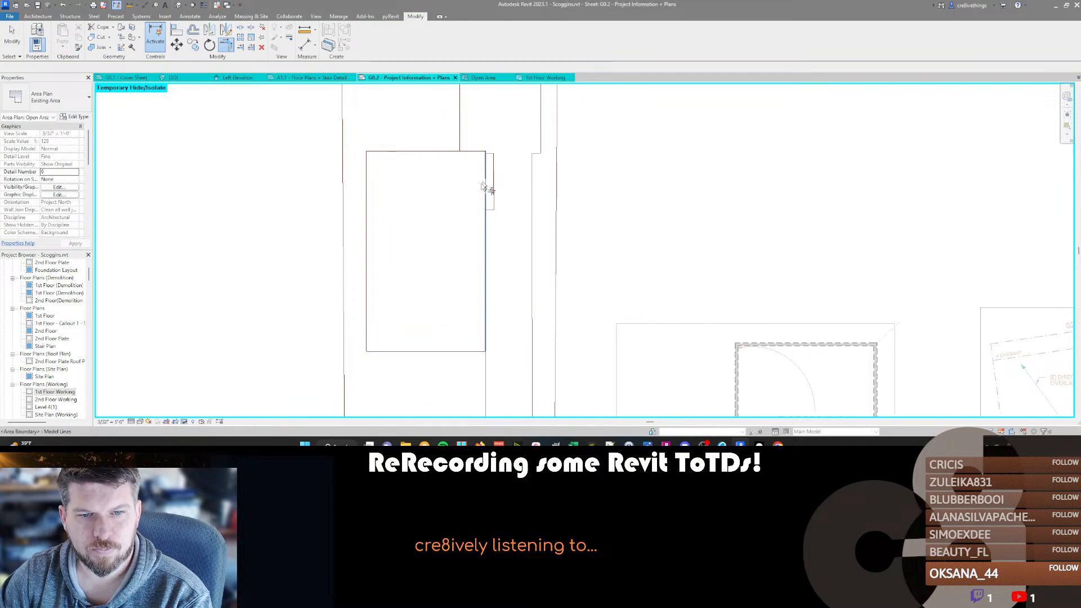
key(h)
key(r)
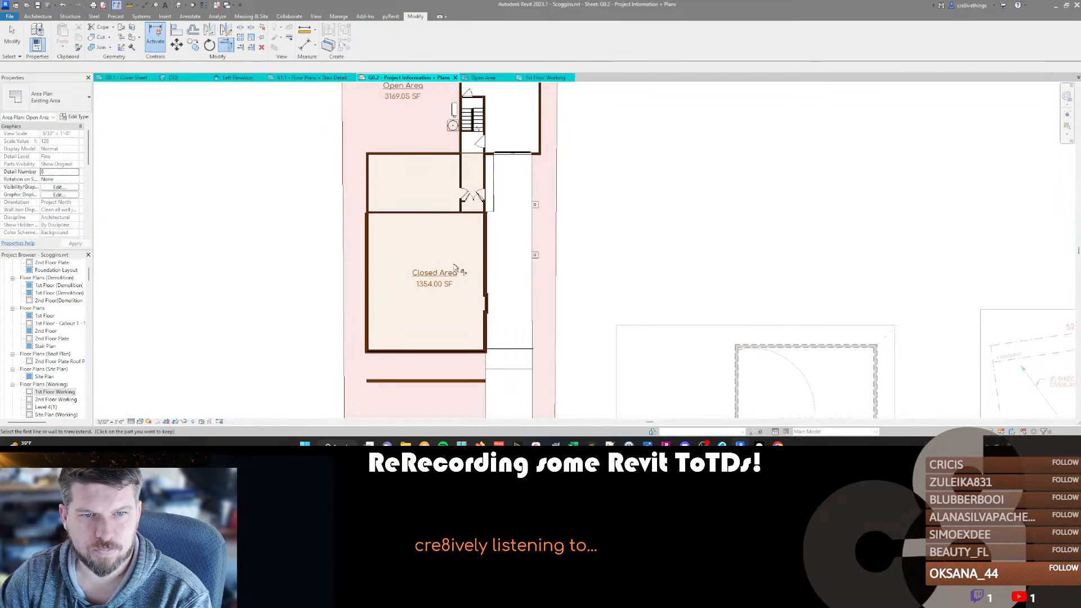
key(Escape)
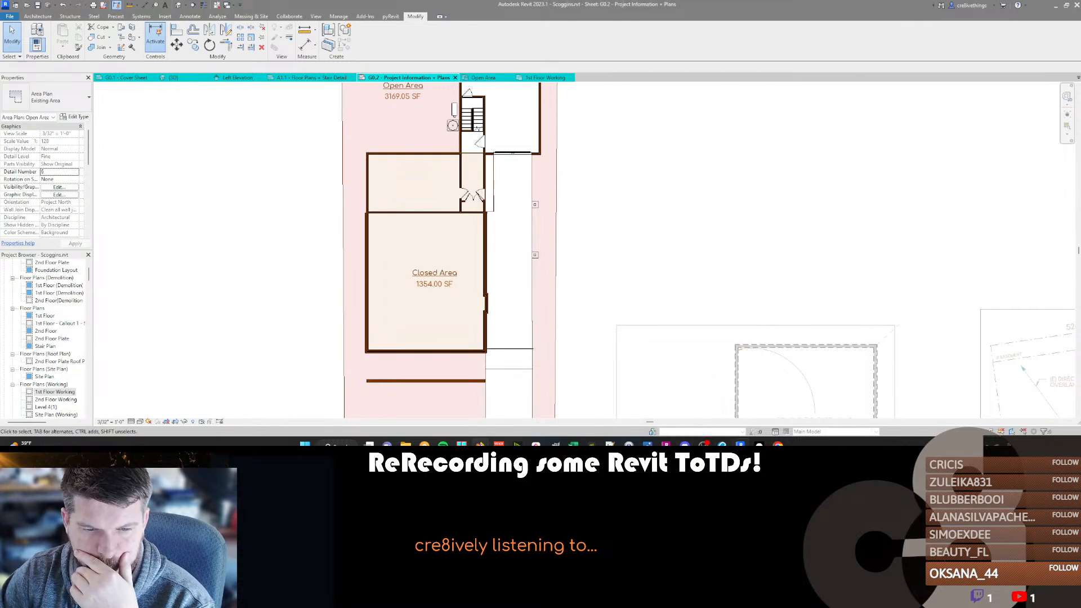
Switch to Firefox and check the property's land and livable area on the Tulsa County Assessor page.
mouse_move(479, 444)
click(584, 418)
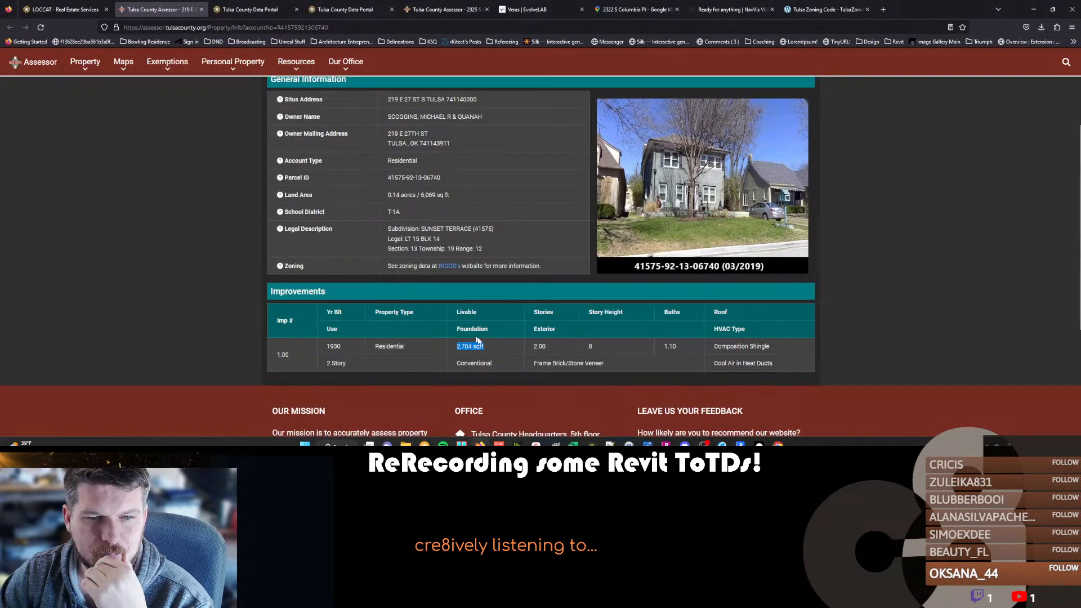